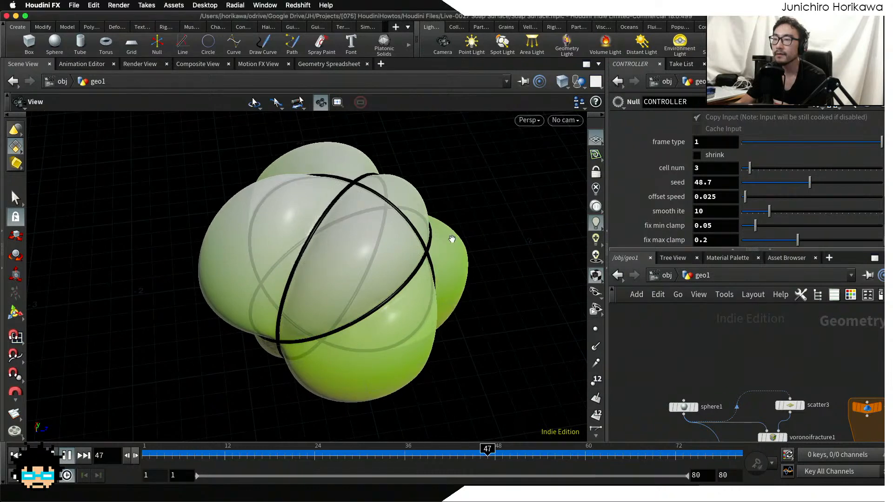
# - Inspect the playing three-cell soap surface inflation from several angles, and return the timeline to frame 1
pyautogui.moveTo(452, 239); pyautogui.dragTo(386, 270)
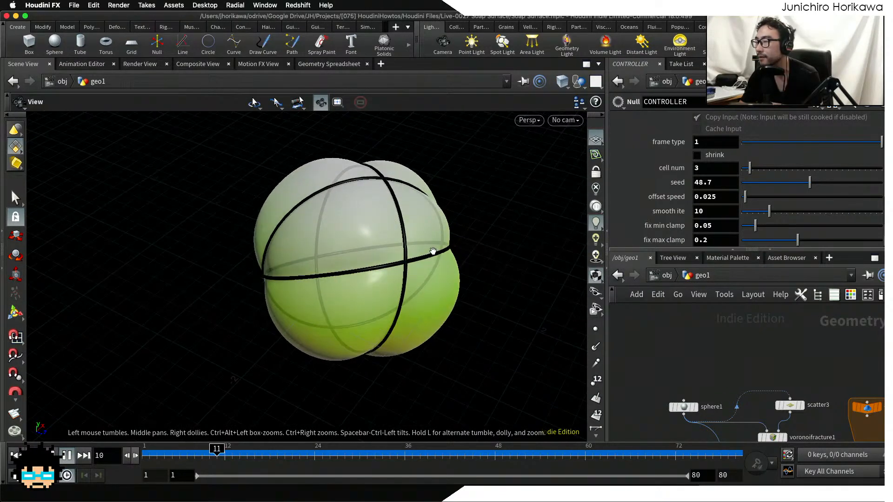
pyautogui.moveTo(436, 255); pyautogui.dragTo(415, 275)
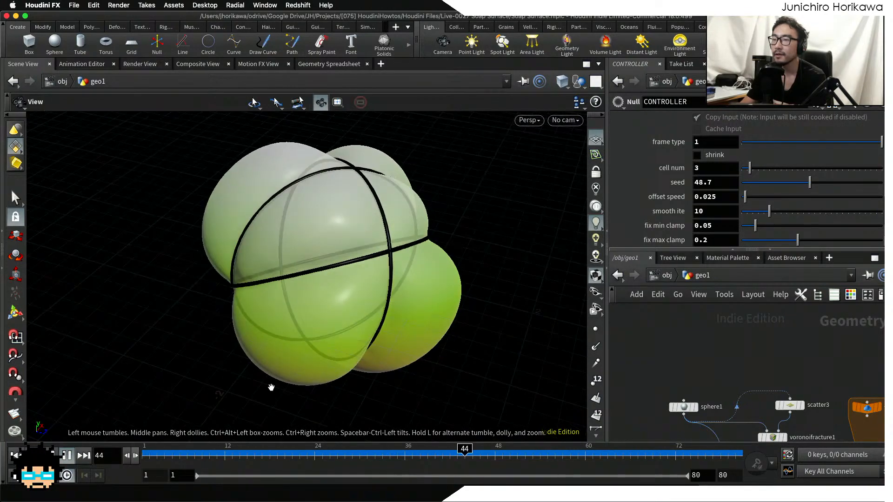
pyautogui.hotkey('ctrl', 'Up')
pyautogui.moveTo(210, 393); pyautogui.dragTo(244, 359)
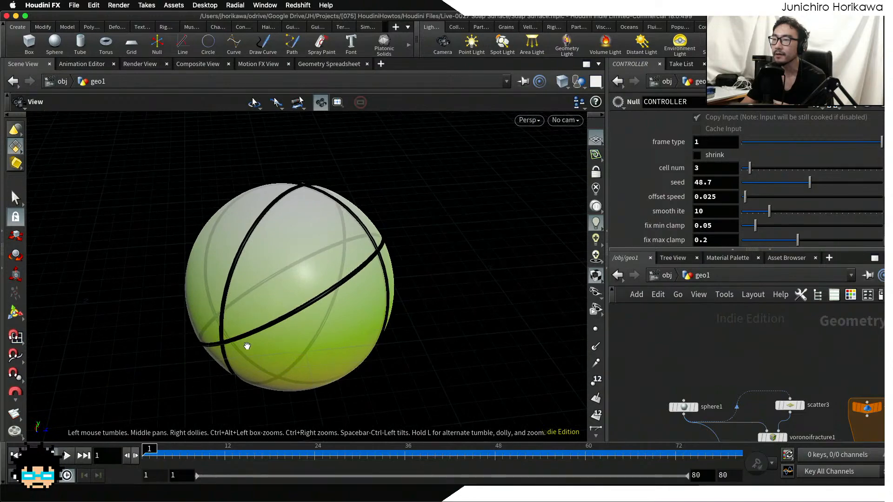
pyautogui.moveTo(376, 252); pyautogui.dragTo(303, 286)
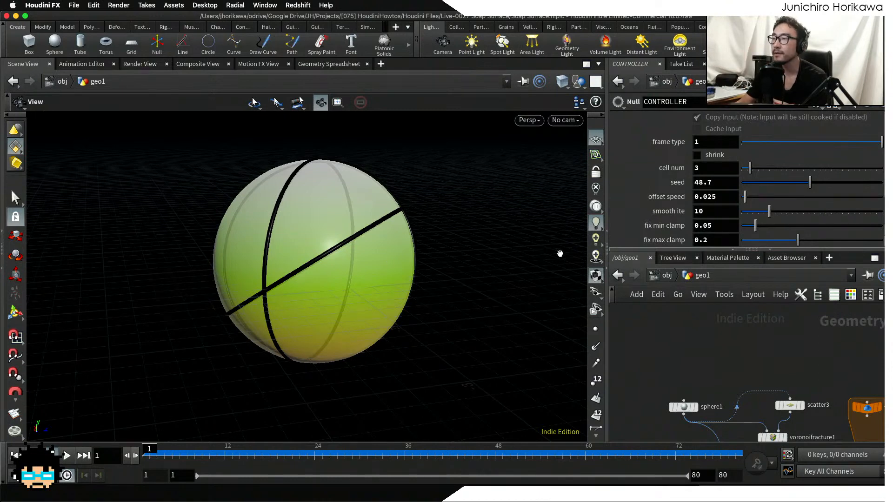
# - Enable the shrink option on the CONTROLLER node and play the three-cell simulation to inspect it from several sides
pyautogui.click(697, 158)
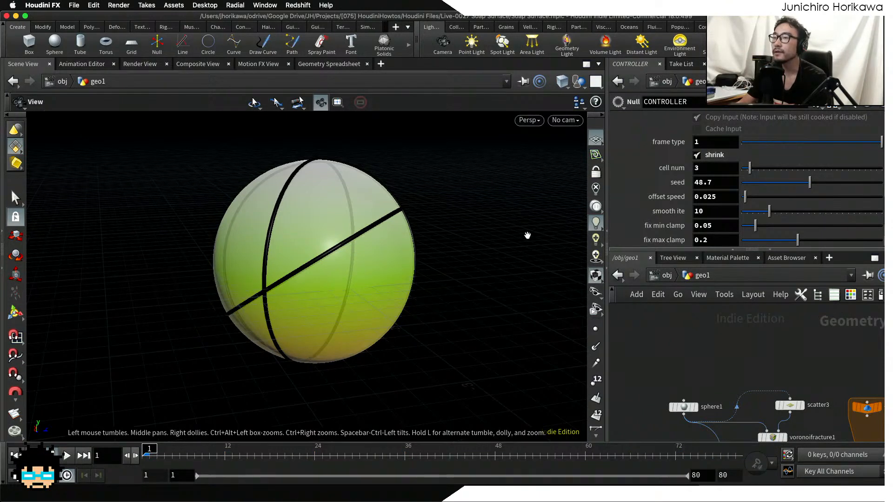
pyautogui.click(69, 459)
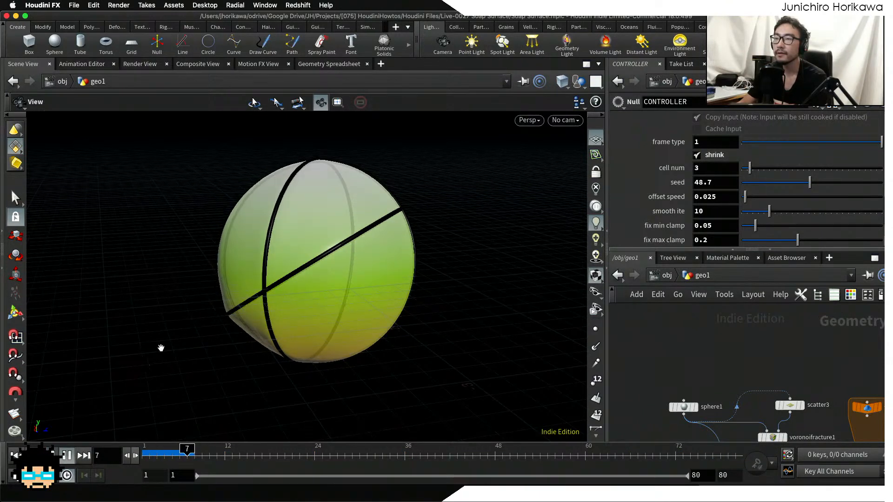
pyautogui.moveTo(251, 303); pyautogui.dragTo(354, 282)
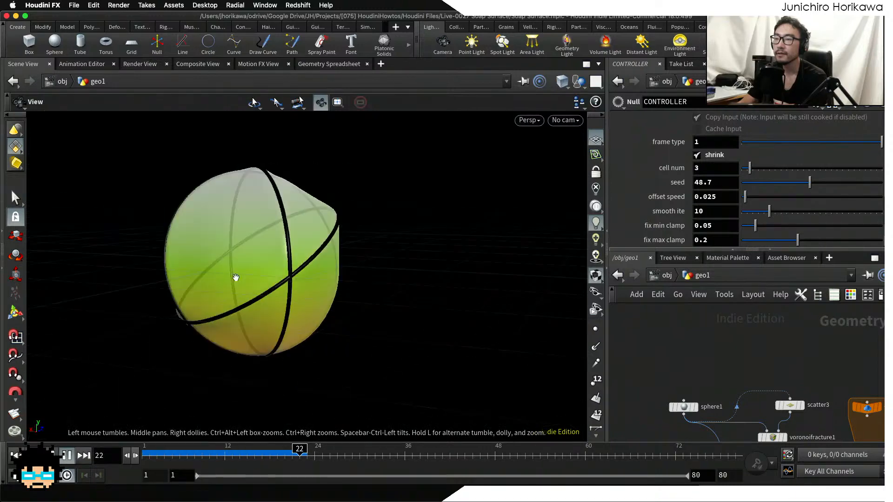
pyautogui.moveTo(205, 277); pyautogui.dragTo(346, 217)
pyautogui.moveTo(299, 243); pyautogui.dragTo(174, 272)
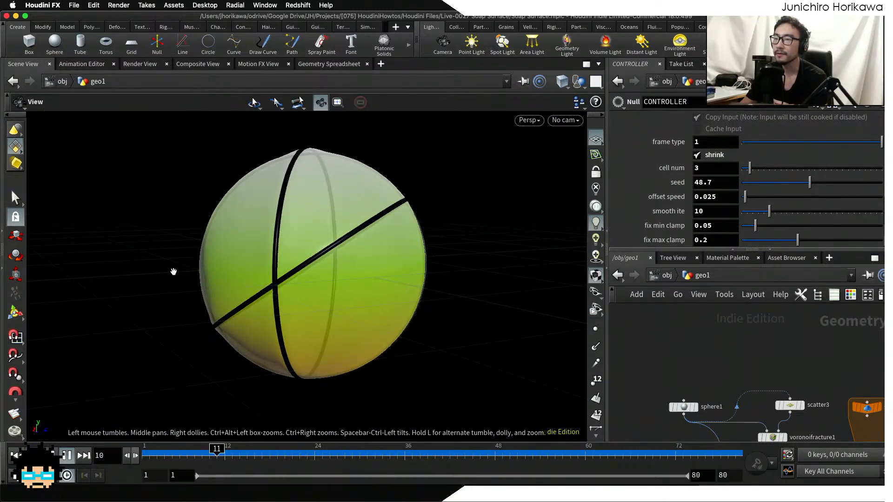
pyautogui.moveTo(337, 452); pyautogui.dragTo(359, 450)
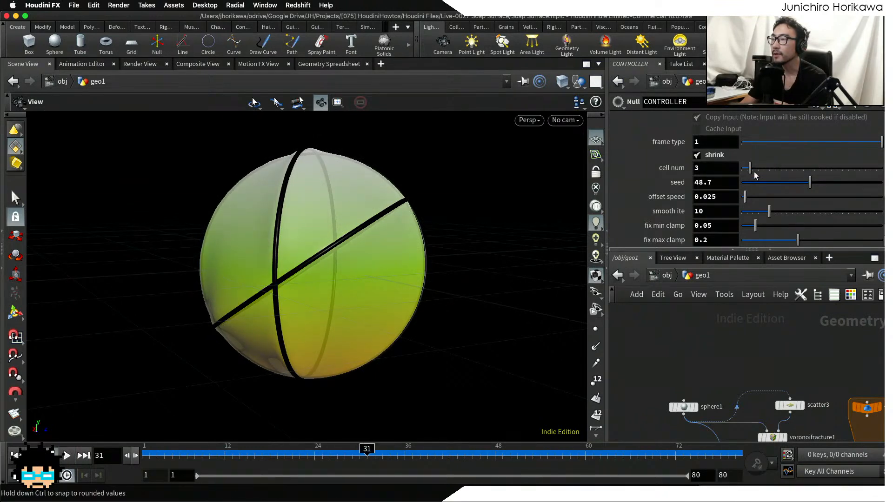
# - Set cell num to 2 and replay the shrinking simulation from the first frame, stopping it at frame 66
pyautogui.moveTo(749, 171); pyautogui.dragTo(747, 170)
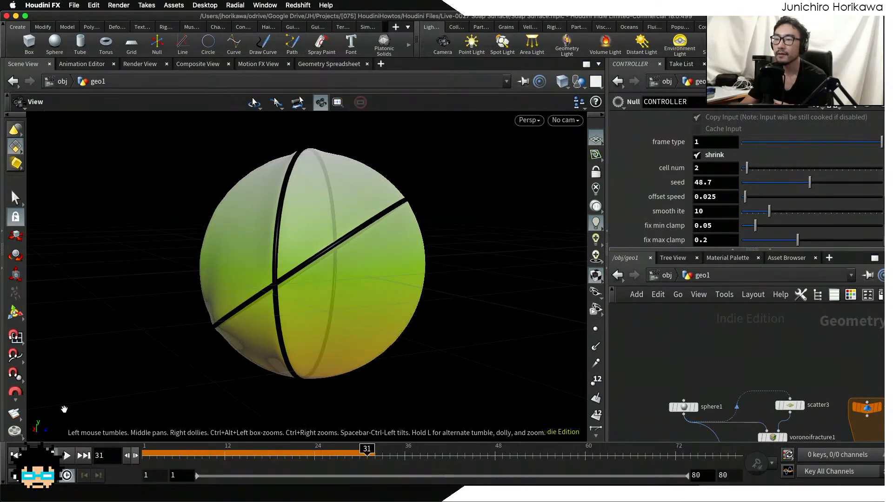
pyautogui.click(15, 456)
pyautogui.moveTo(230, 282); pyautogui.dragTo(437, 313)
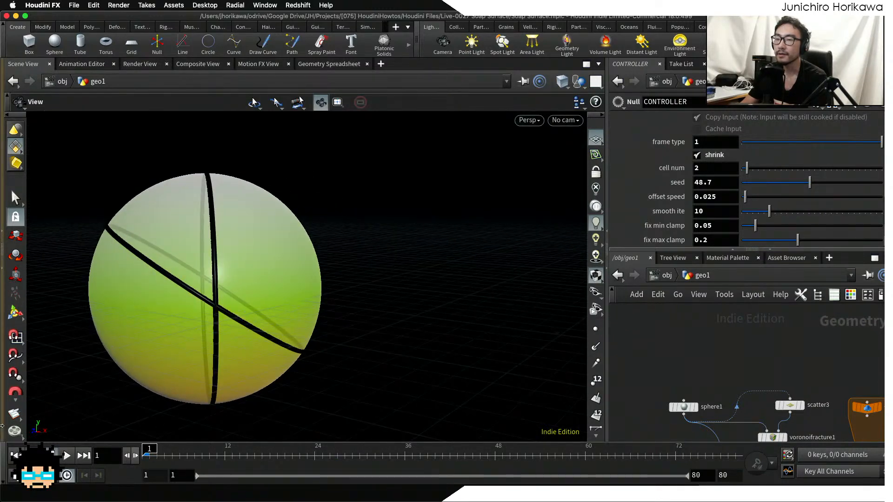
pyautogui.click(66, 456)
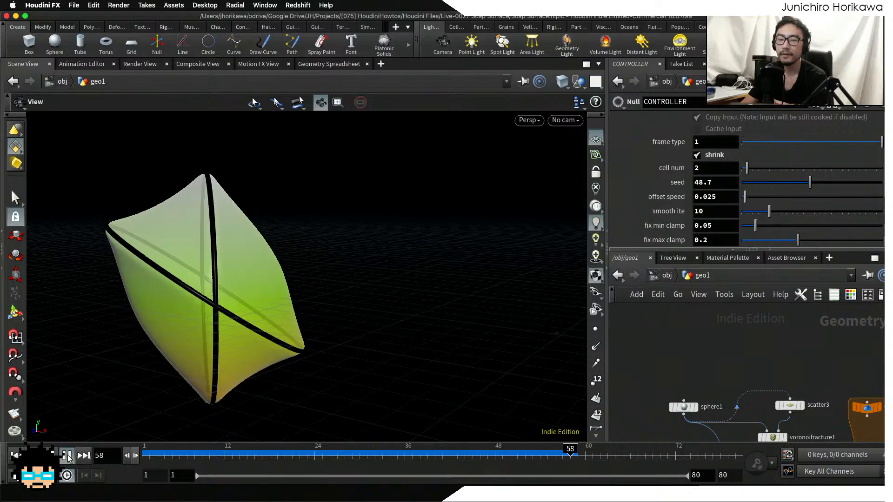
pyautogui.click(67, 456)
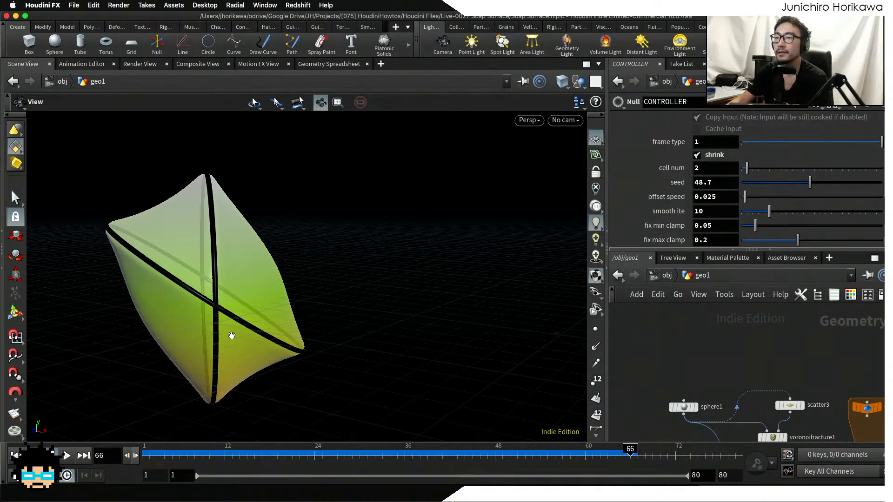
pyautogui.moveTo(232, 336); pyautogui.dragTo(261, 323)
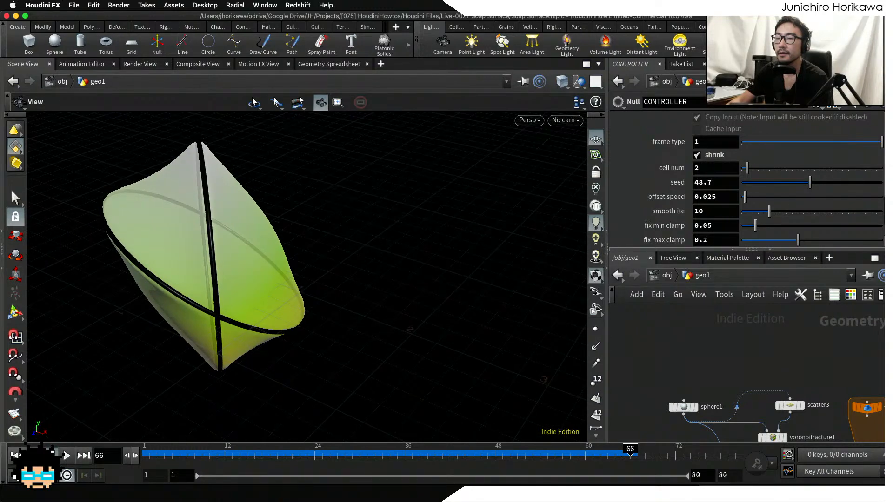
# - Rewind to frame 1 and set the controller's frame type to 0 and cell num to 19
pyautogui.hotkey('ctrl', 'Up')
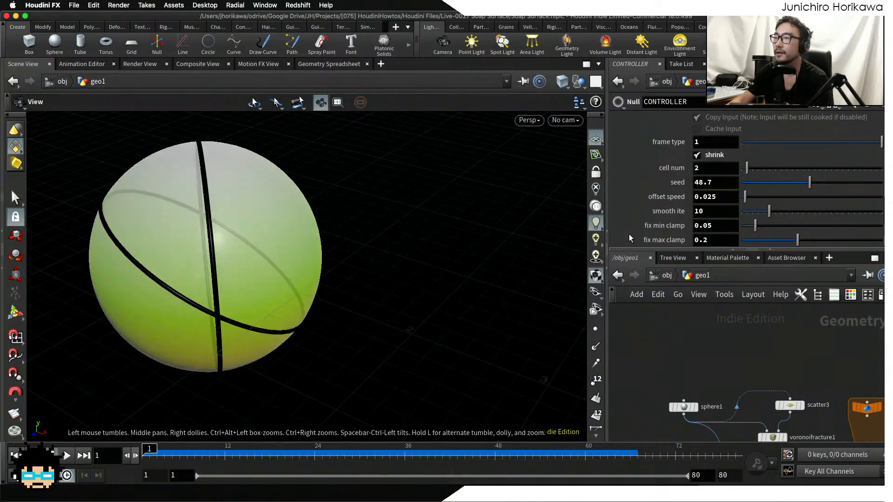
pyautogui.click(797, 144)
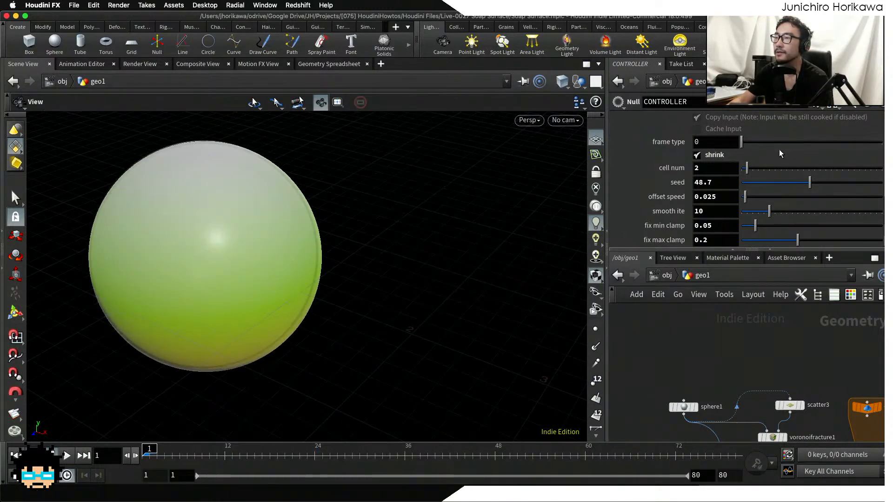
pyautogui.moveTo(753, 168); pyautogui.dragTo(794, 171)
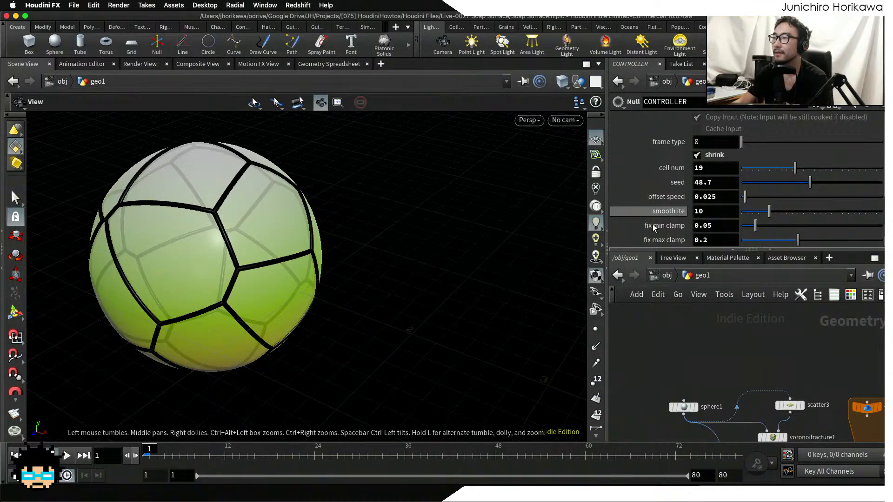
# - Set smooth ite to 5 and offset speed to 0.05, and play the shrinking simulation up to frame 24
pyautogui.click(757, 218)
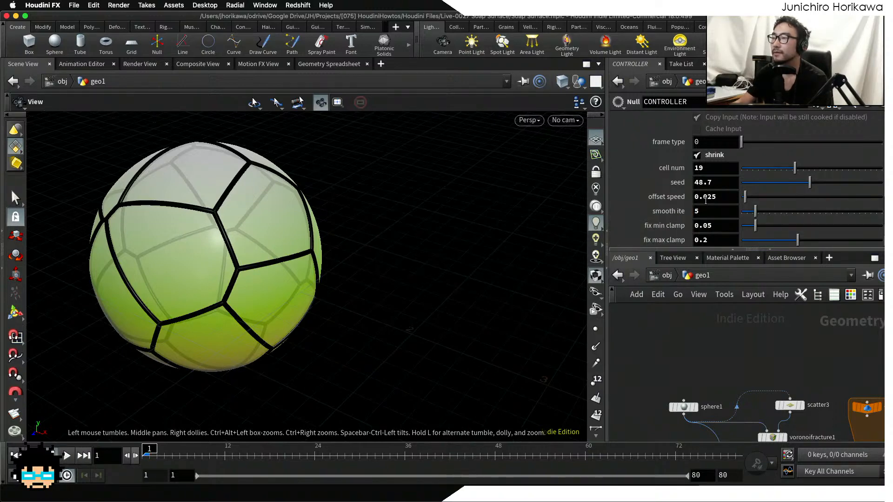
pyautogui.write('5')
pyautogui.press('Return')
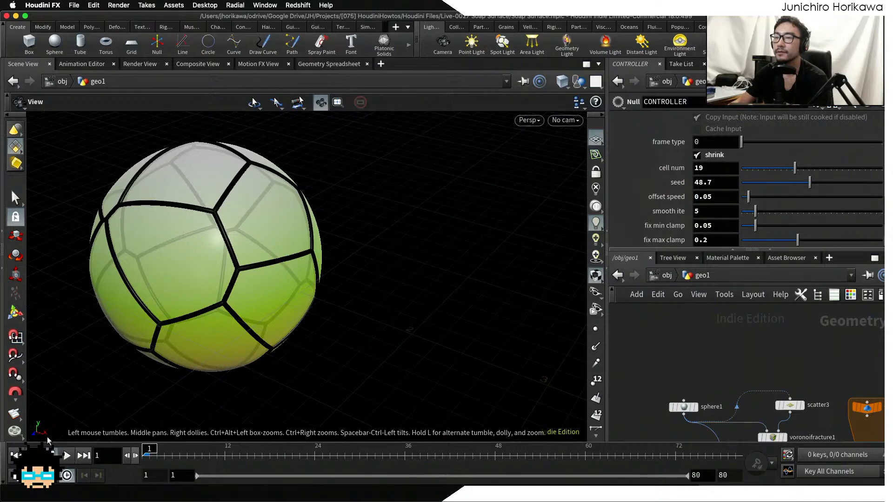
pyautogui.click(66, 455)
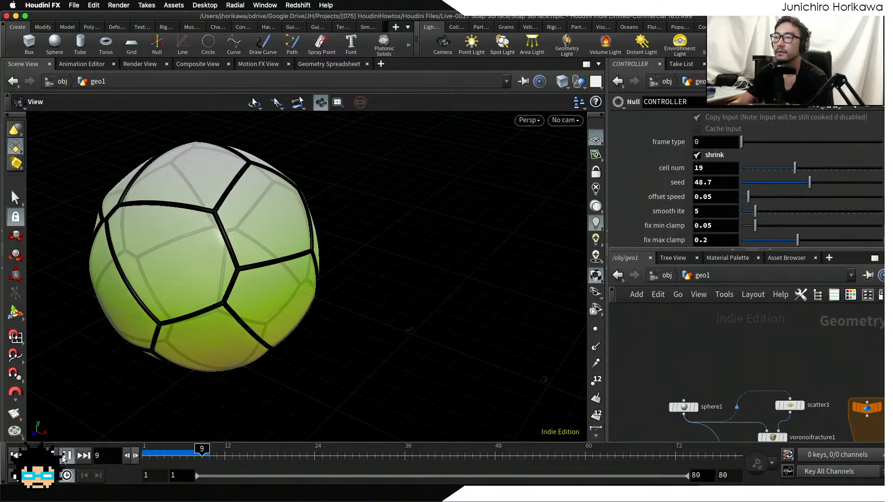
pyautogui.click(66, 455)
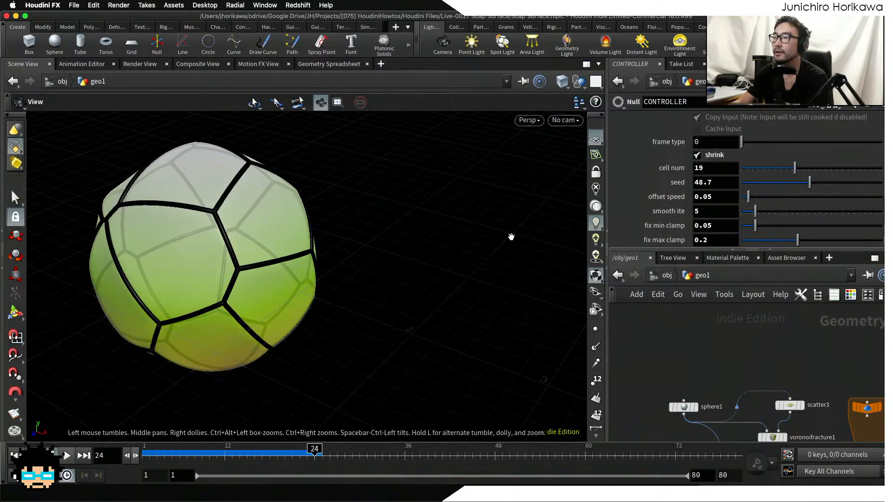
# - Turn off shrink and replay the 19-cell simulation from the first frame, stopping at frame 57
pyautogui.click(695, 157)
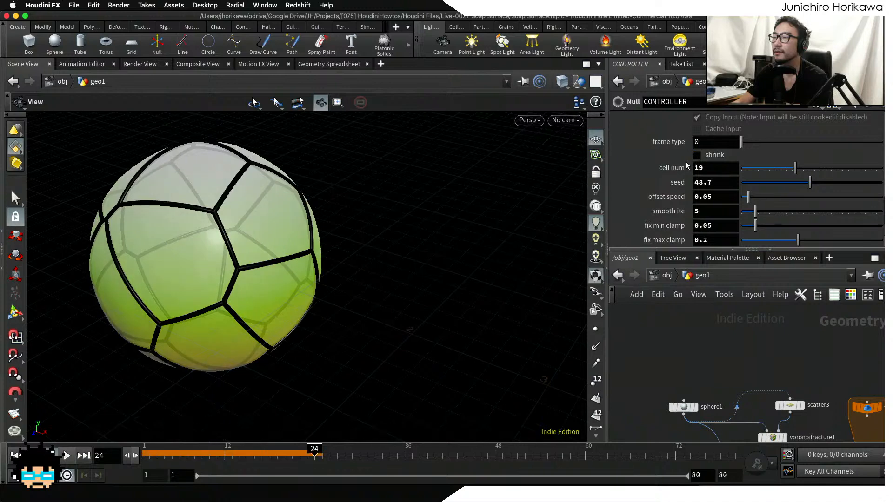
pyautogui.click(15, 455)
pyautogui.click(65, 456)
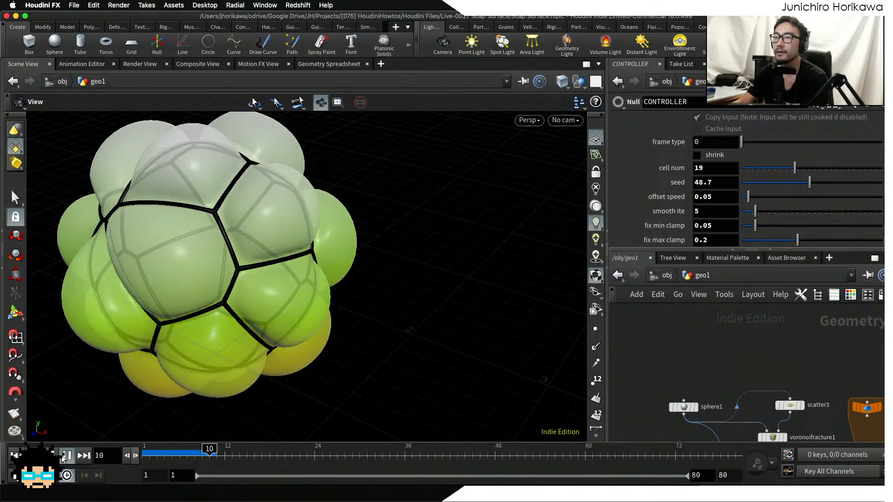
pyautogui.moveTo(160, 354); pyautogui.dragTo(326, 301)
pyautogui.click(65, 456)
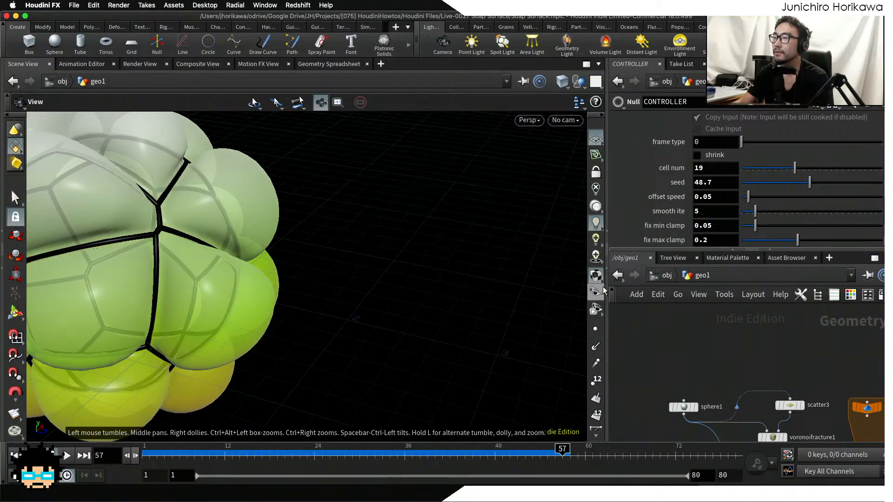
# - Set offset speed to 0.1, replay the simulation from the first frame to frame 78, and inspect the inflated cells from several sides
pyautogui.moveTo(703, 197); pyautogui.dragTo(712, 198)
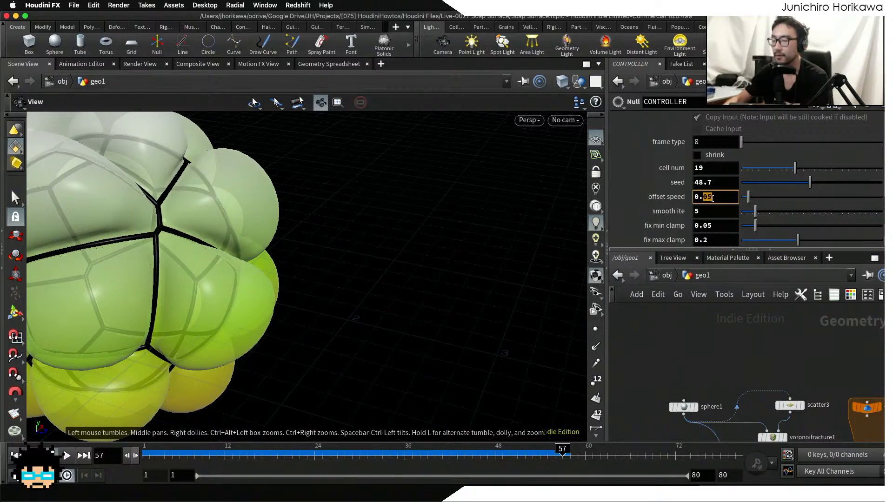
pyautogui.write('1')
pyautogui.press('Return')
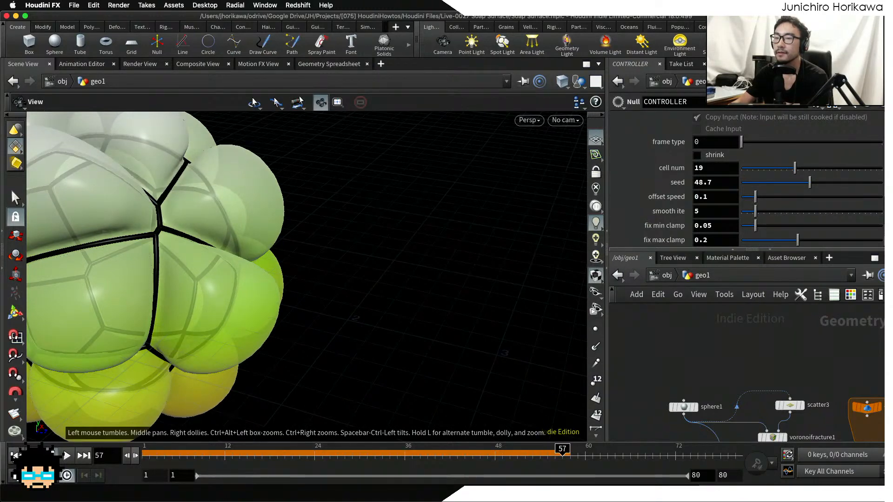
pyautogui.click(16, 456)
pyautogui.click(66, 456)
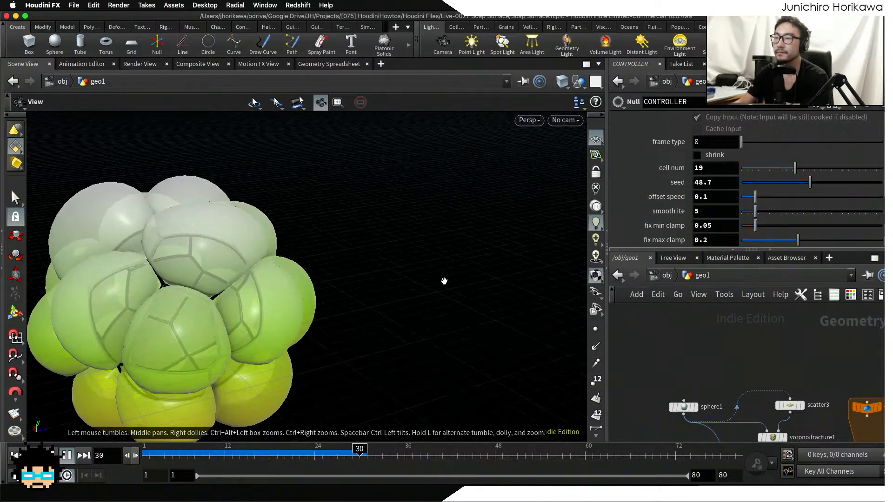
pyautogui.moveTo(444, 281); pyautogui.dragTo(400, 302)
pyautogui.moveTo(400, 302); pyautogui.dragTo(480, 251, button='middle')
pyautogui.moveTo(481, 251); pyautogui.dragTo(378, 309)
pyautogui.moveTo(378, 309); pyautogui.dragTo(481, 257, button='middle')
pyautogui.moveTo(481, 257); pyautogui.dragTo(359, 259)
pyautogui.moveTo(358, 259); pyautogui.dragTo(276, 243, button='middle')
pyautogui.click(66, 456)
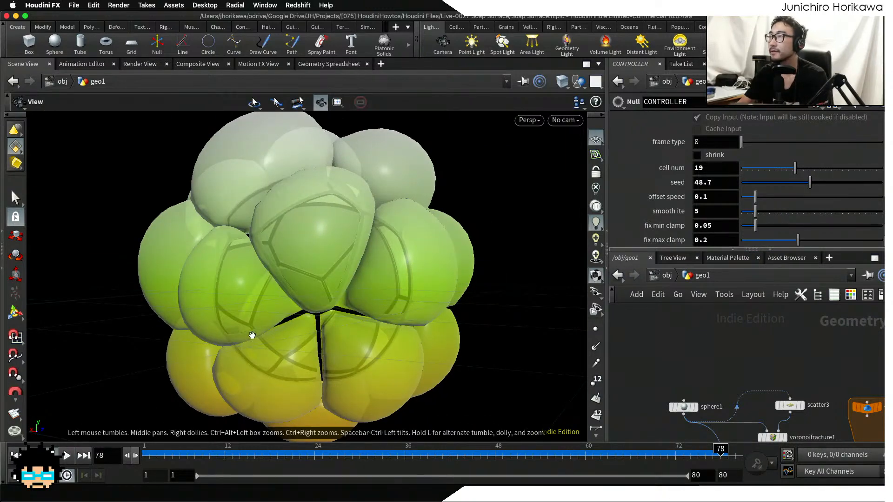
pyautogui.moveTo(252, 328); pyautogui.dragTo(295, 322)
pyautogui.moveTo(295, 321); pyautogui.dragTo(279, 313, button='middle')
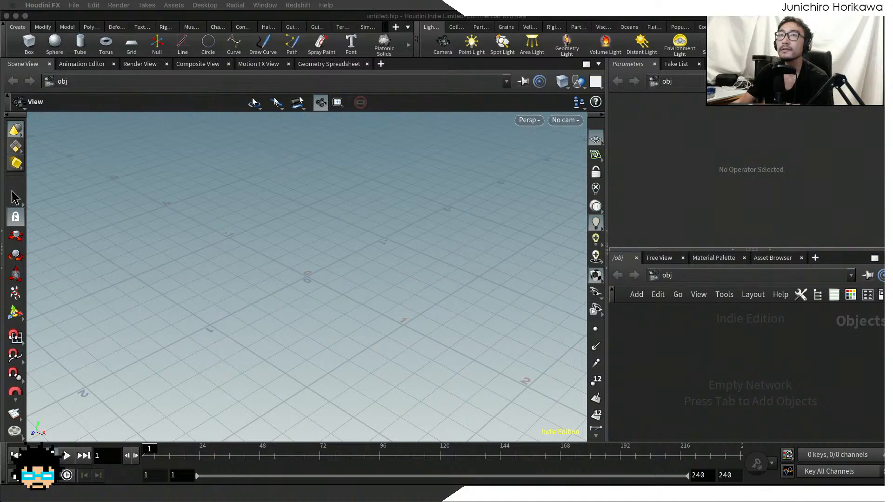
# - Set the viewport background color scheme to Dark in the display options of the new empty scene
pyautogui.click(691, 189)
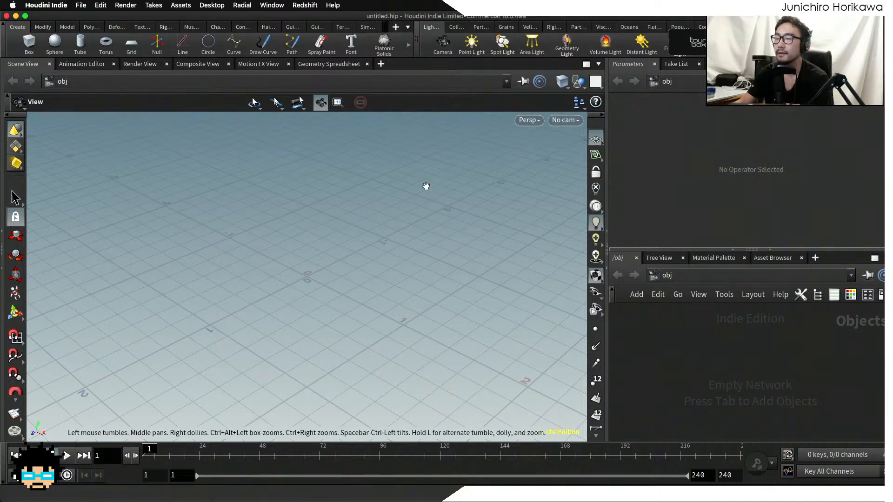
pyautogui.press('d')
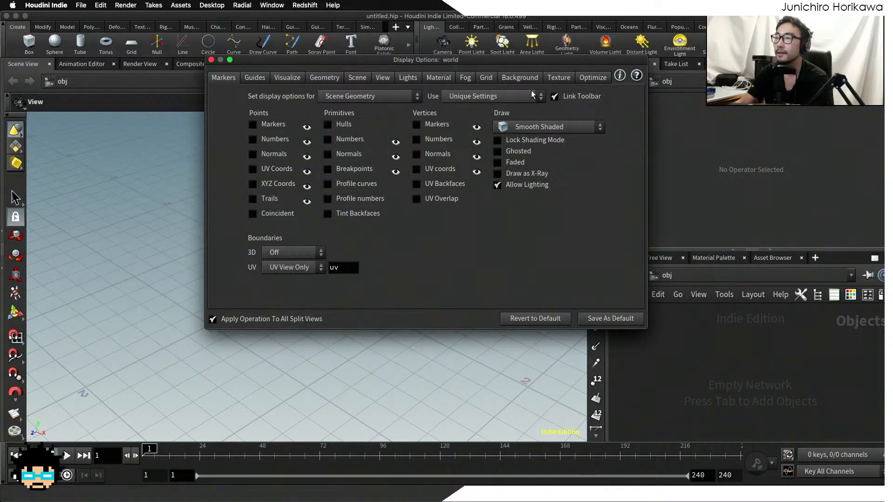
pyautogui.click(520, 77)
pyautogui.click(300, 98)
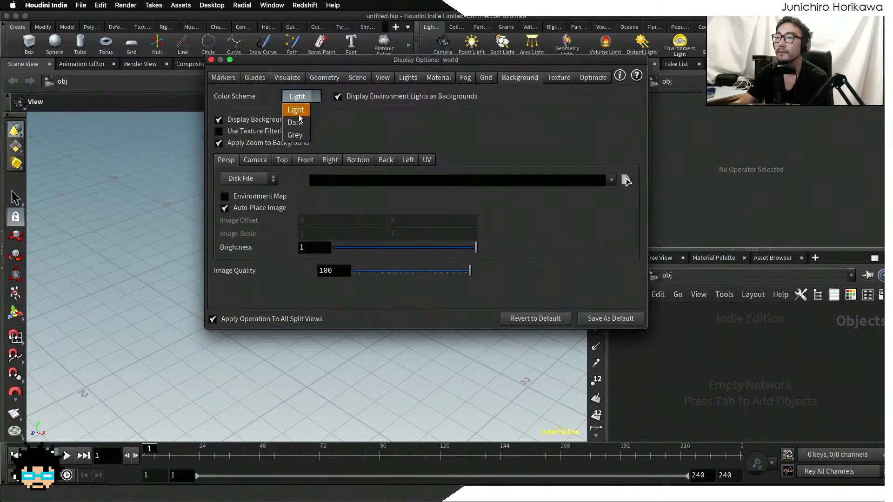
pyautogui.click(297, 120)
pyautogui.click(211, 59)
pyautogui.moveTo(256, 302); pyautogui.dragTo(283, 305)
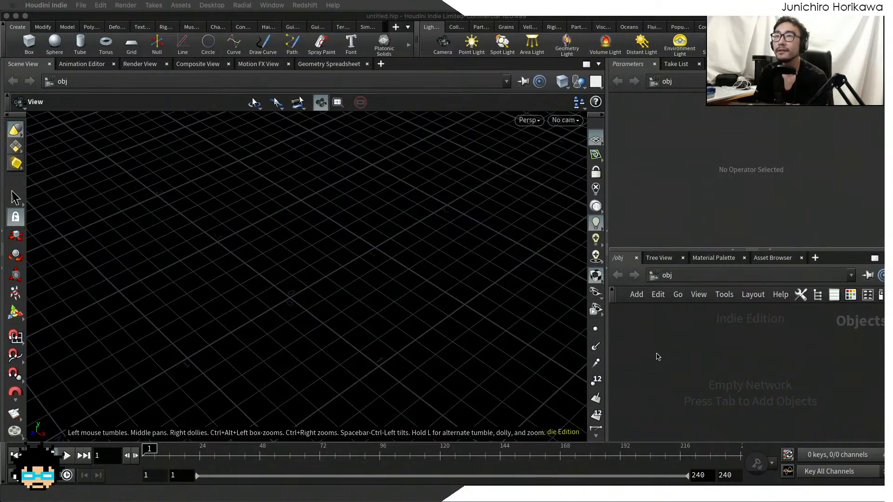
# - Widen the parameter and network area slightly at the expense of the 3D viewport
pyautogui.click(672, 345)
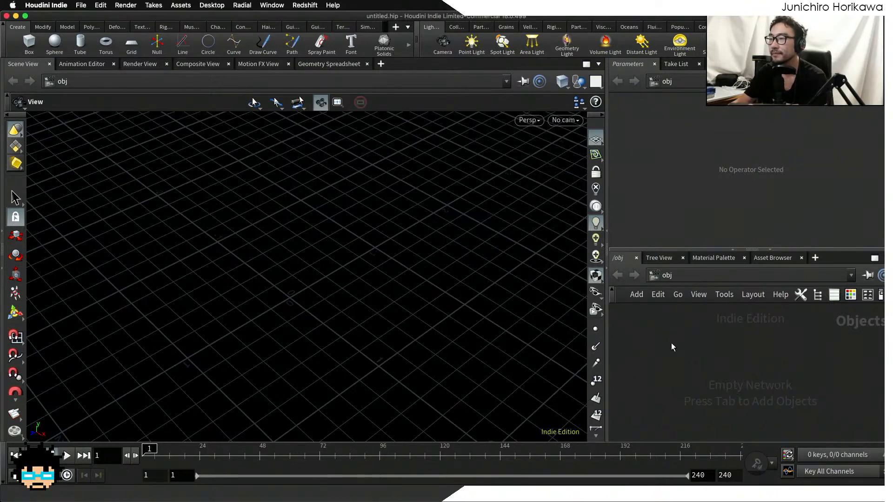
pyautogui.moveTo(607, 360); pyautogui.dragTo(582, 359)
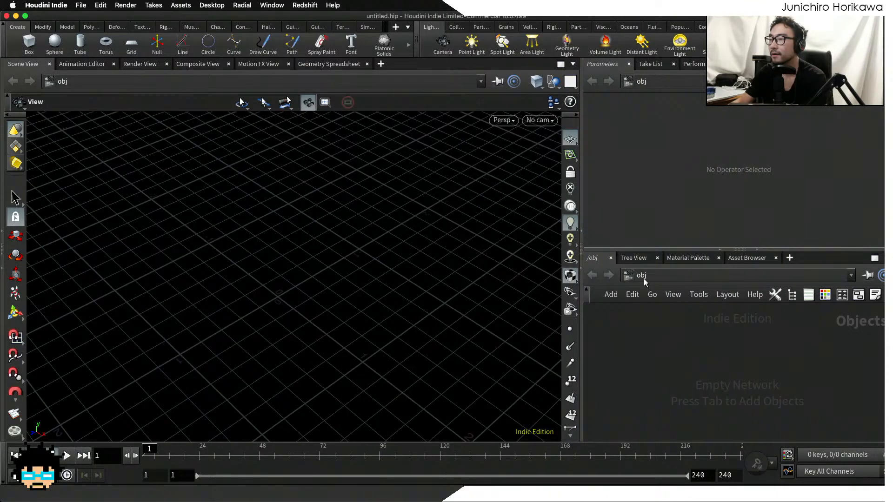
# - Enlarge the network editor at the expense of the parameter pane, add a Geometry object to the scene and go inside it
pyautogui.moveTo(637, 250); pyautogui.dragTo(638, 216)
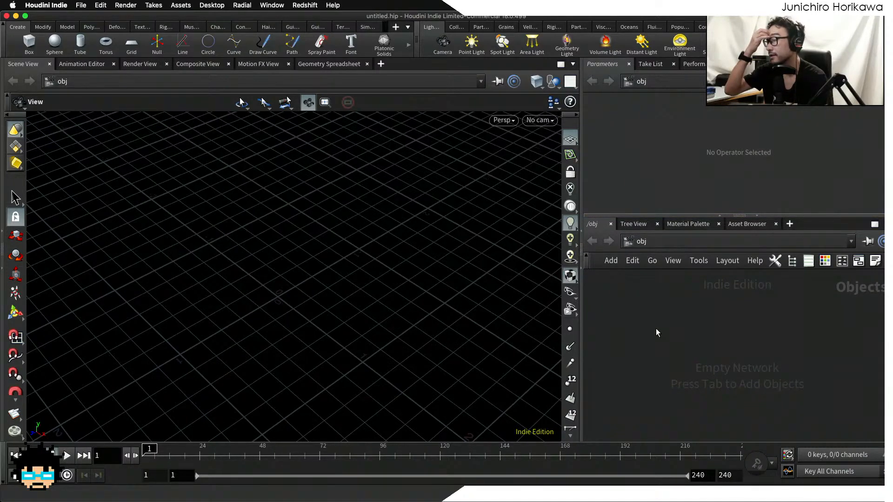
pyautogui.press('Tab')
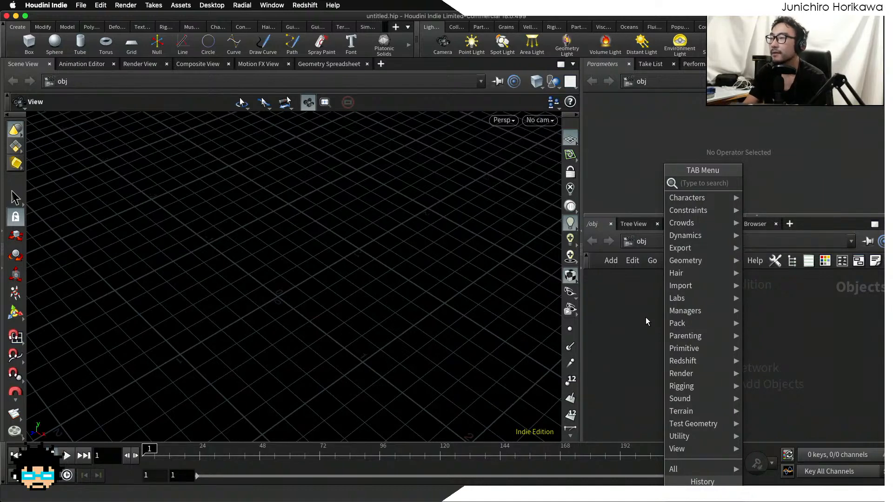
pyautogui.write('geome')
pyautogui.press('Return')
pyautogui.click(647, 320)
pyautogui.doubleClick(647, 320)
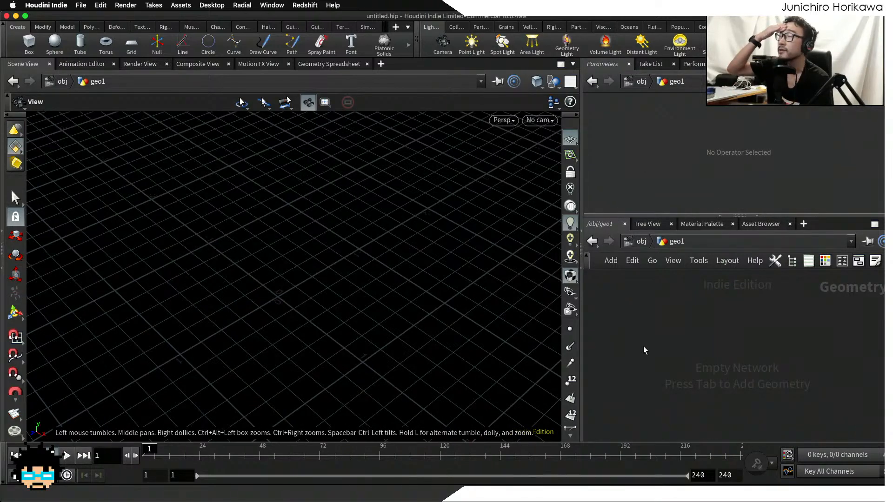
# - Add a Sphere node to the geometry network and set its primitive type to Polygon
pyautogui.press('Tab')
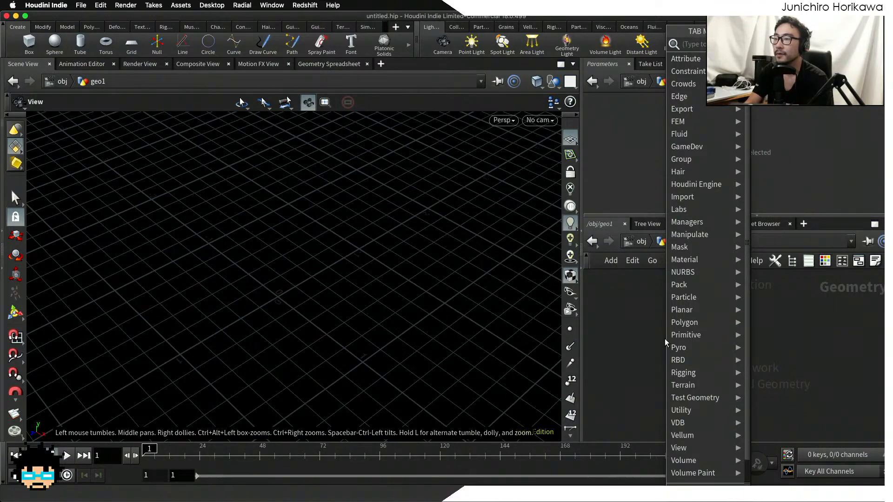
pyautogui.write('sd')
pyautogui.press('Escape')
pyautogui.click(666, 339)
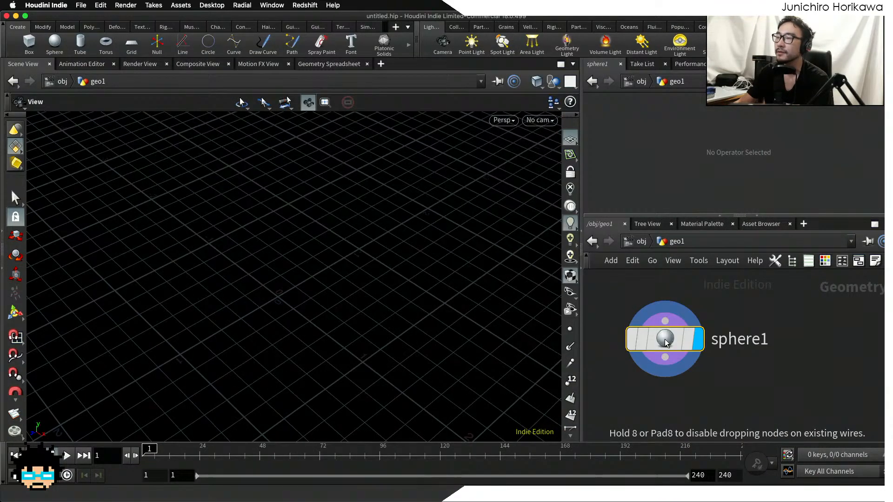
pyautogui.click(697, 119)
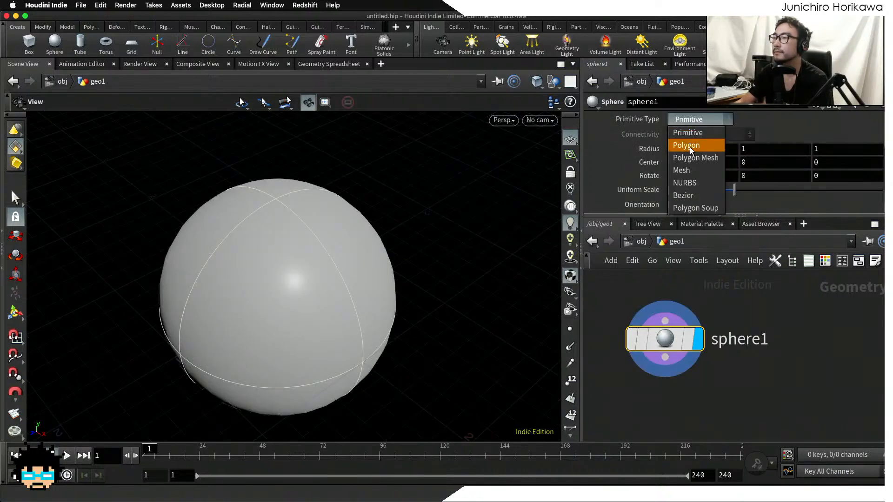
pyautogui.click(689, 144)
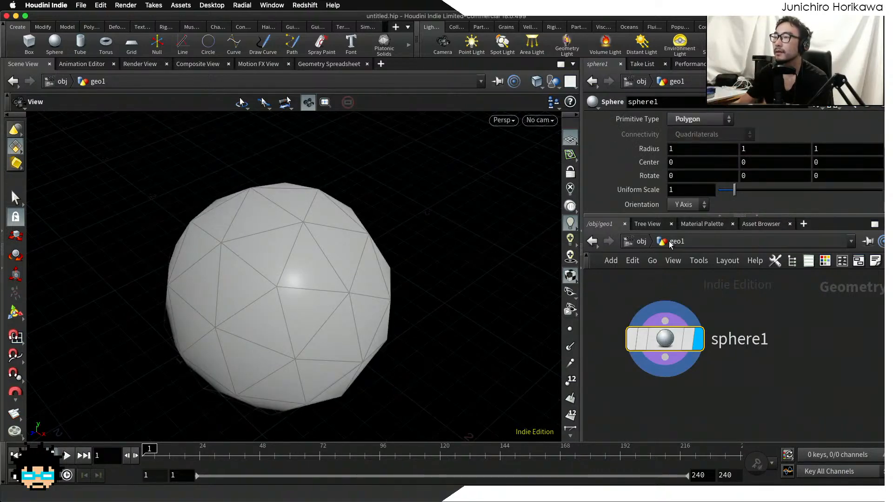
# - Raise the polygon sphere's frequency to 10 and inspect its mesh density
pyautogui.scroll(-1, 700, 158)
pyautogui.scroll(-2, 700, 158)
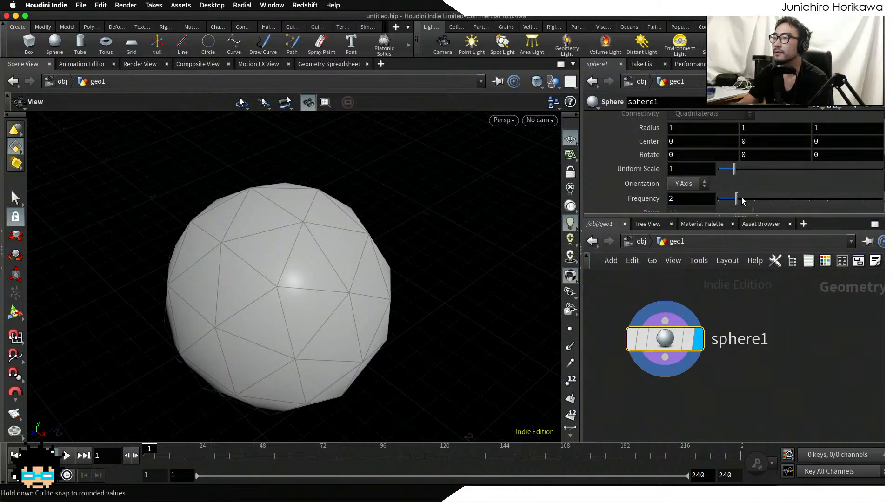
pyautogui.moveTo(741, 198); pyautogui.dragTo(881, 199)
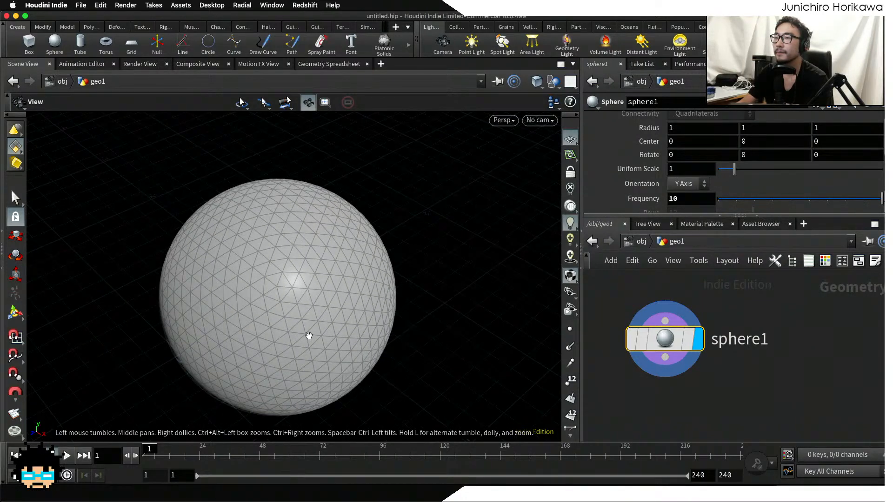
pyautogui.scroll(-1, 320, 283)
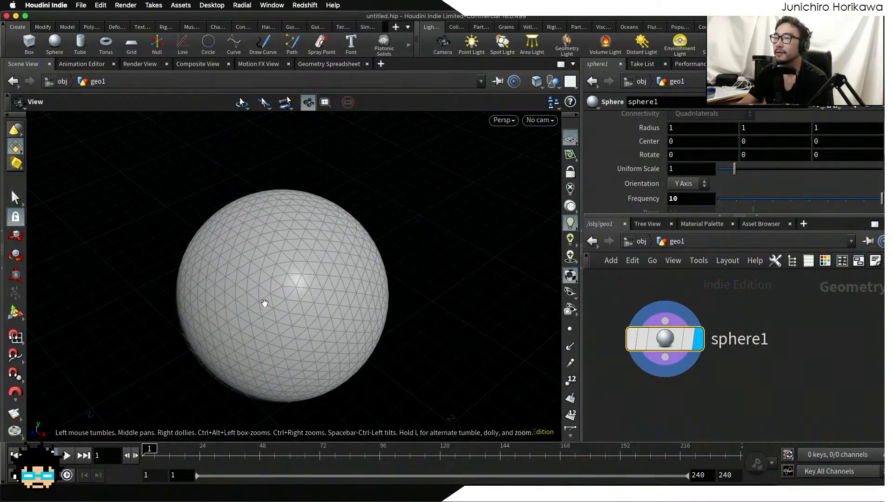
pyautogui.moveTo(263, 303); pyautogui.dragTo(311, 281)
pyautogui.moveTo(331, 315); pyautogui.dragTo(345, 266, button='middle')
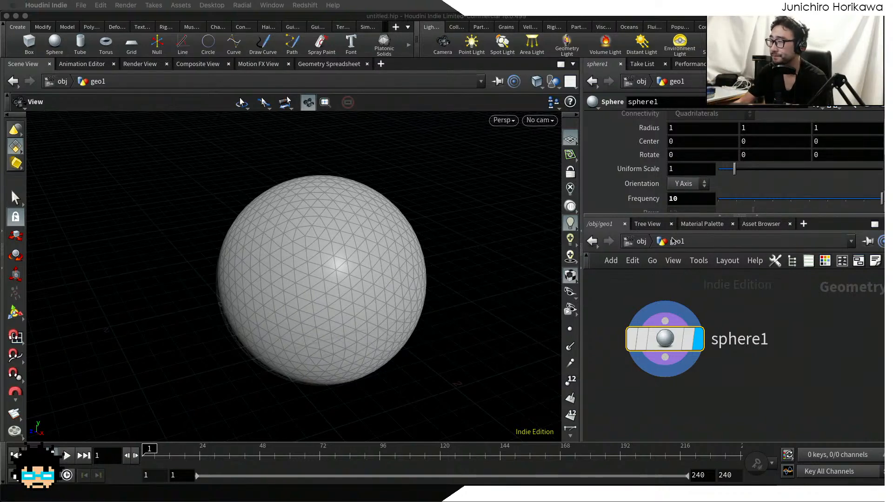
# - Set the sphere's frequency to 30 and look at the finer triangle mesh up close
pyautogui.doubleClick(670, 199)
pyautogui.write('30')
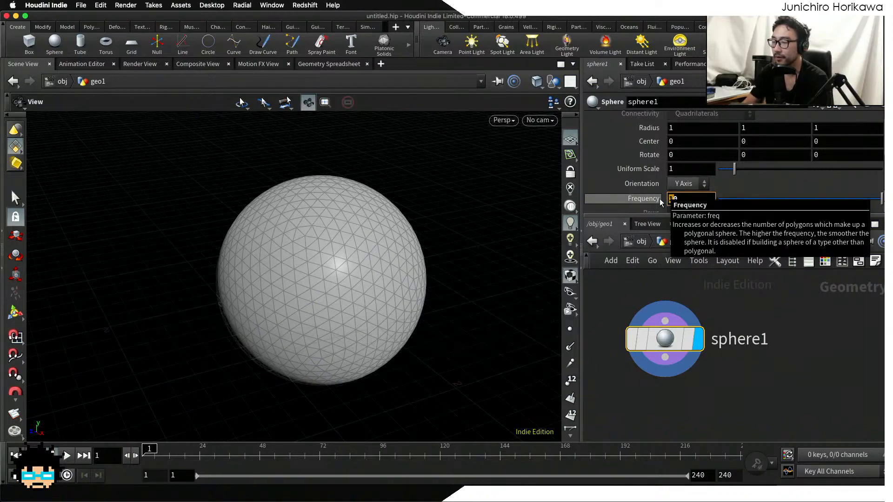
pyautogui.press('Return')
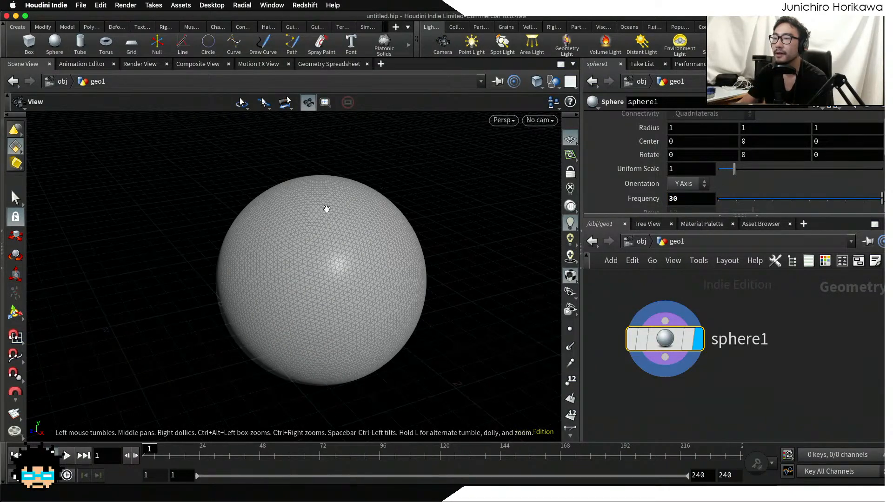
pyautogui.scroll(5, 340, 295)
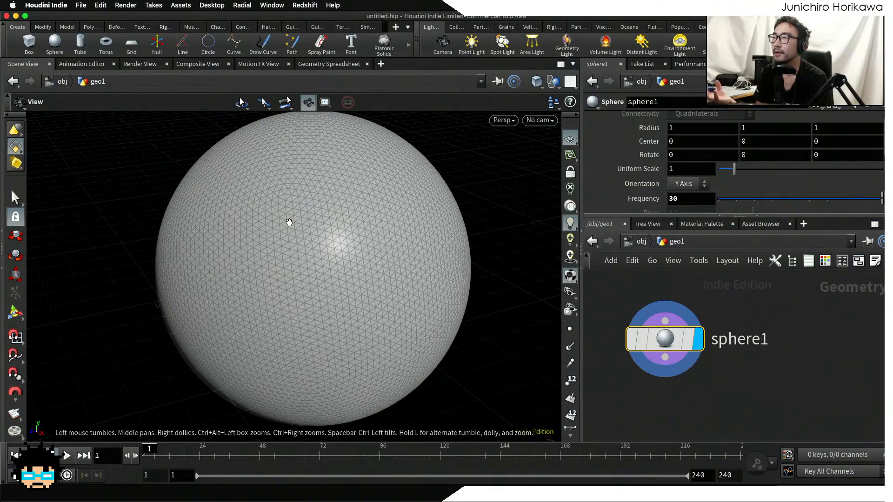
pyautogui.middleClick(675, 343)
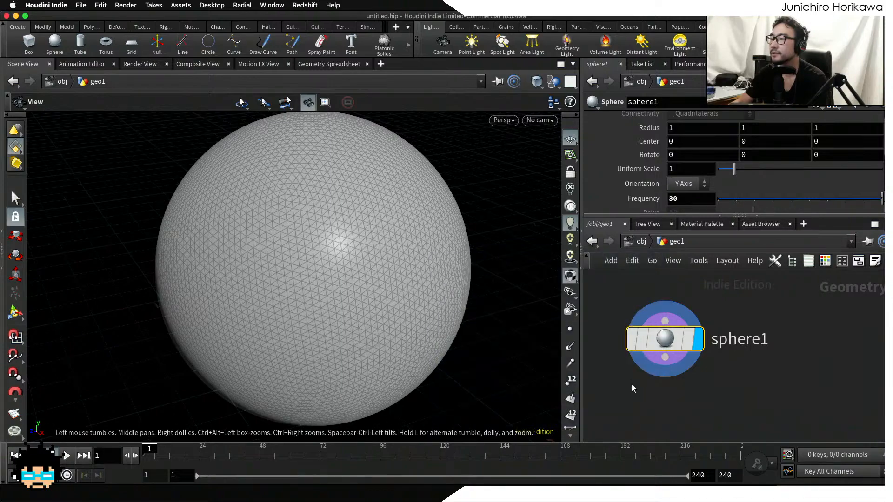
# - Save the scene to the Desktop folder as soapsurface.hip
pyautogui.press('super+shift+s')
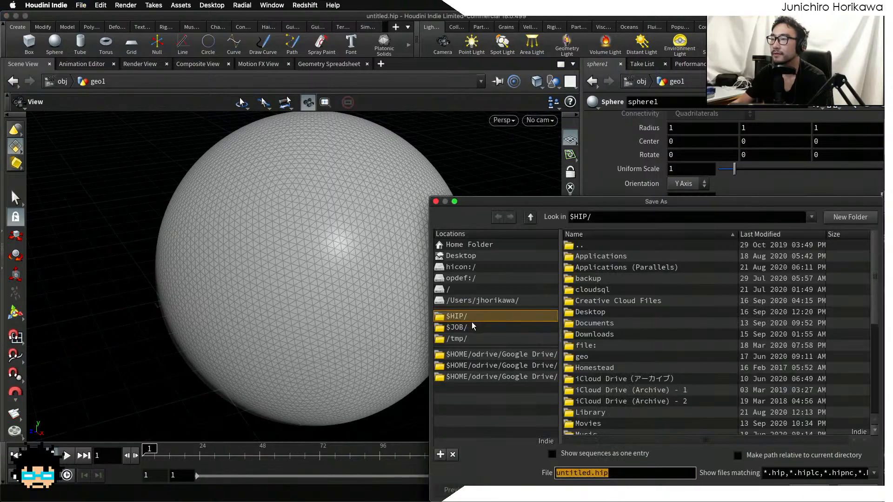
pyautogui.click(474, 255)
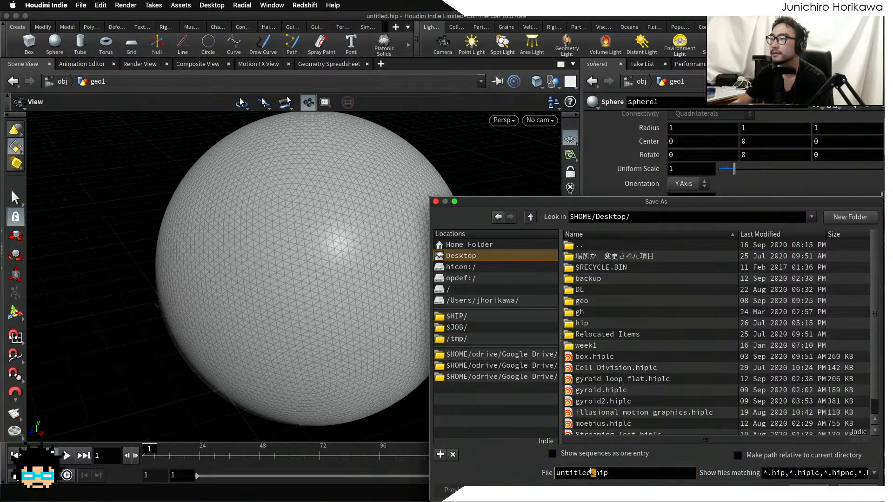
pyautogui.moveTo(591, 473); pyautogui.dragTo(528, 474)
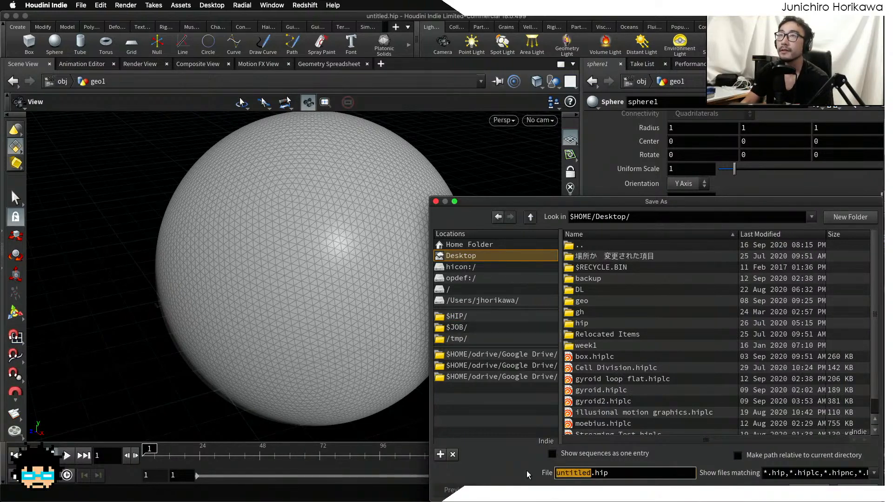
pyautogui.write('soap')
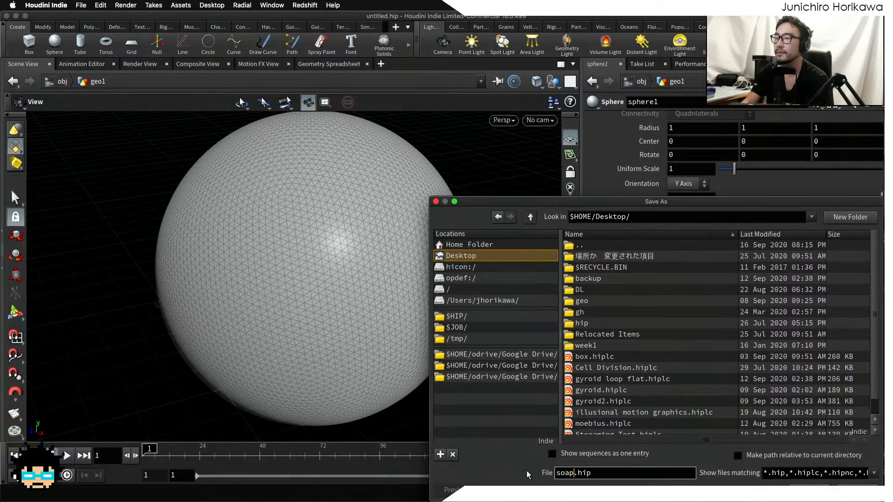
pyautogui.write('surface')
pyautogui.press('Return')
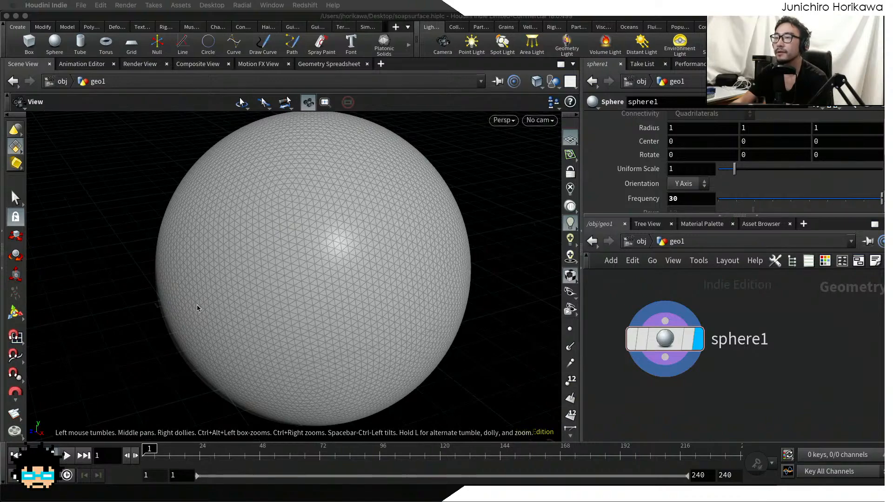
# - Add a Null node below the sphere node and connect the sphere's output to its input
pyautogui.moveTo(258, 260); pyautogui.dragTo(261, 308, button='right')
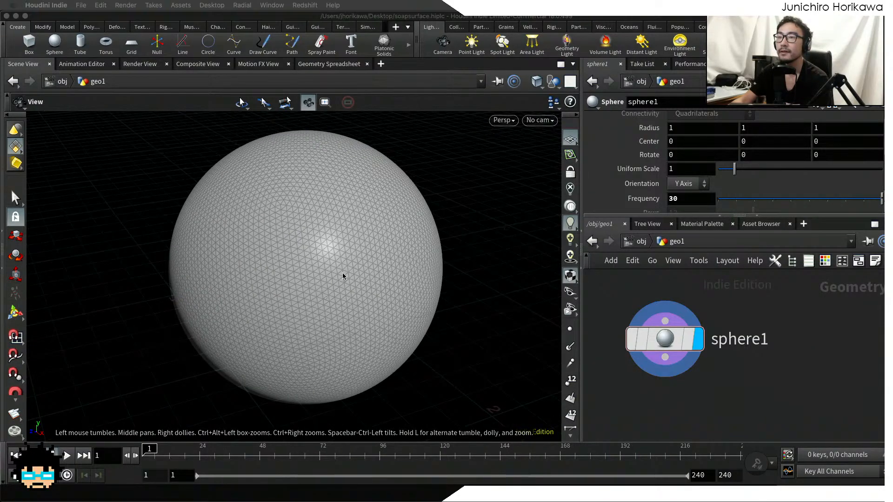
pyautogui.scroll(-2, 311, 277)
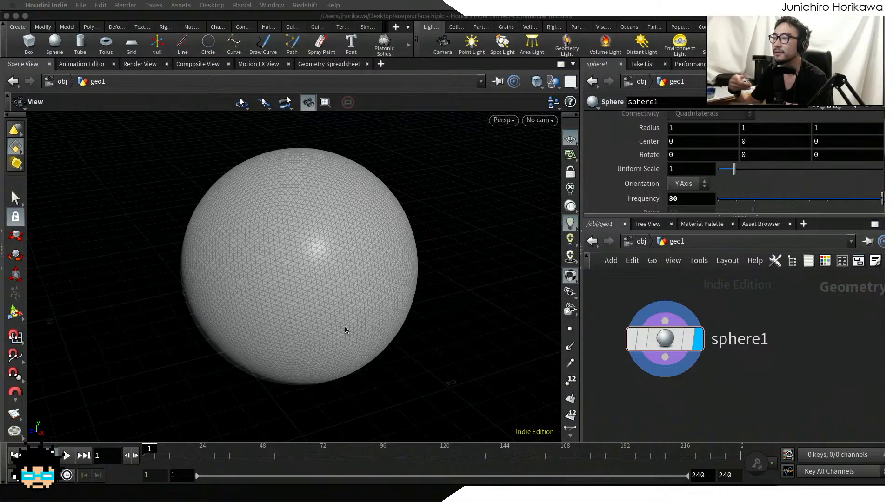
pyautogui.click(623, 392)
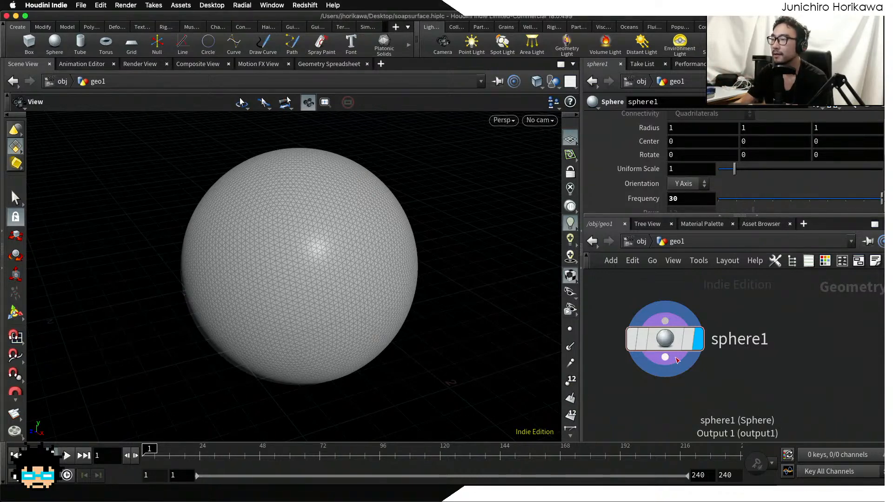
pyautogui.scroll(-3, 658, 342)
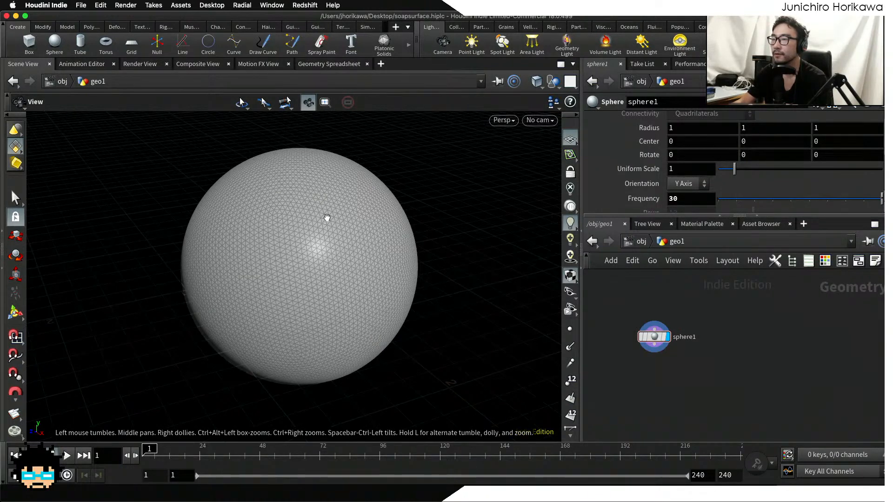
pyautogui.scroll(2, 677, 368)
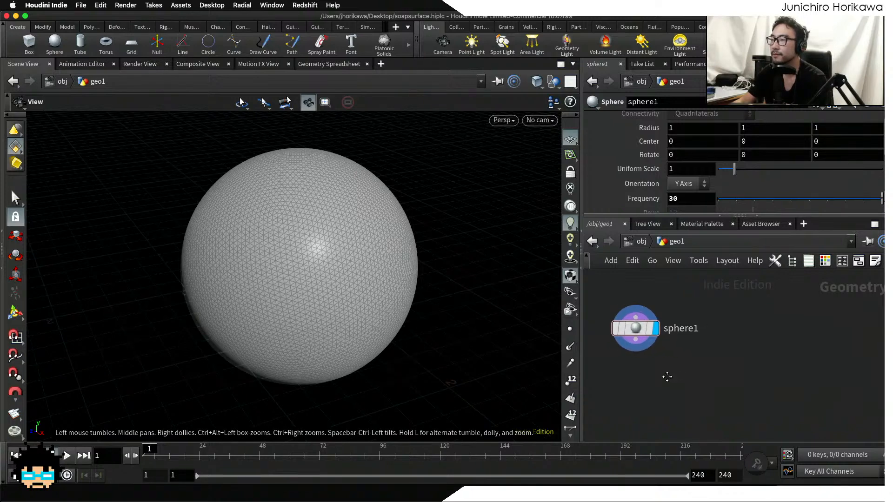
pyautogui.press('Tab')
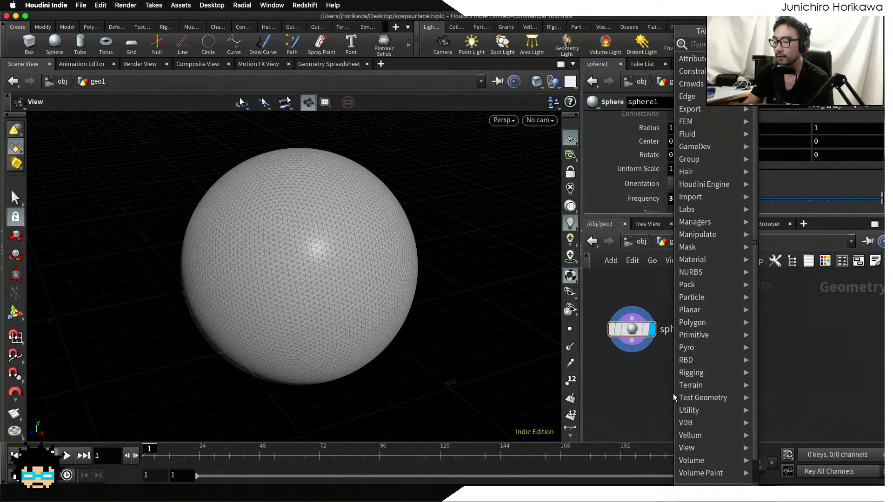
pyautogui.write('null')
pyautogui.press('Return')
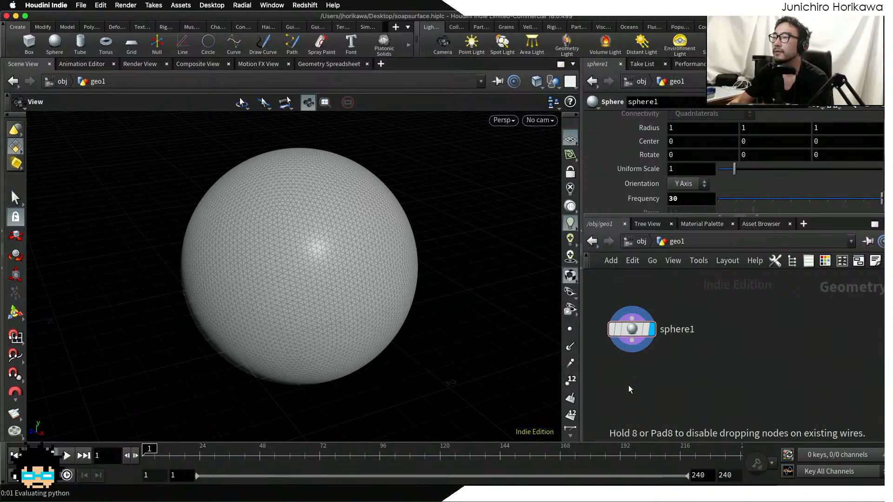
pyautogui.click(629, 385)
pyautogui.moveTo(632, 344); pyautogui.dragTo(637, 381)
pyautogui.scroll(4, 637, 381)
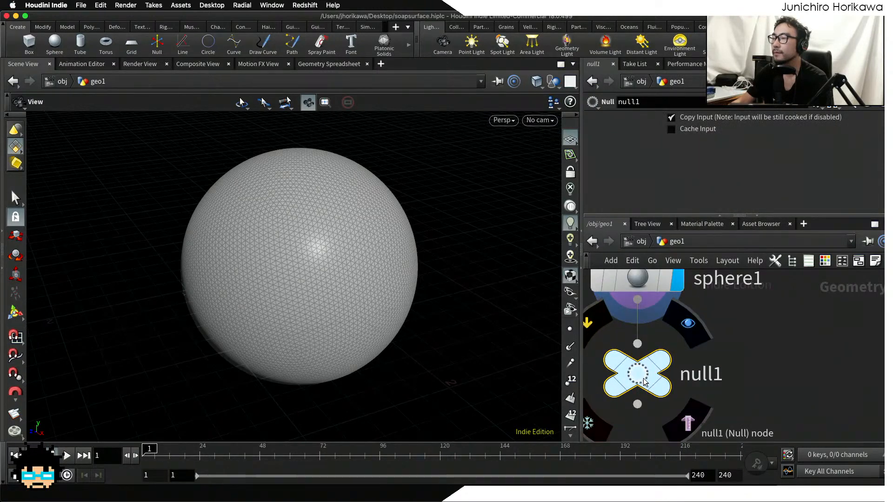
# - Make the network editor slightly taller and rename the Null node BASE
pyautogui.scroll(-2, 637, 381)
pyautogui.moveTo(714, 215); pyautogui.dragTo(711, 189)
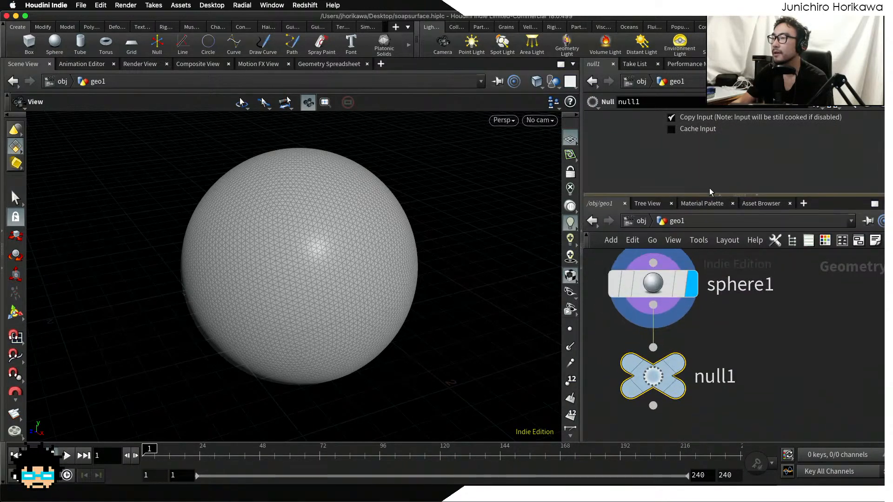
pyautogui.doubleClick(722, 375)
pyautogui.write('BASE')
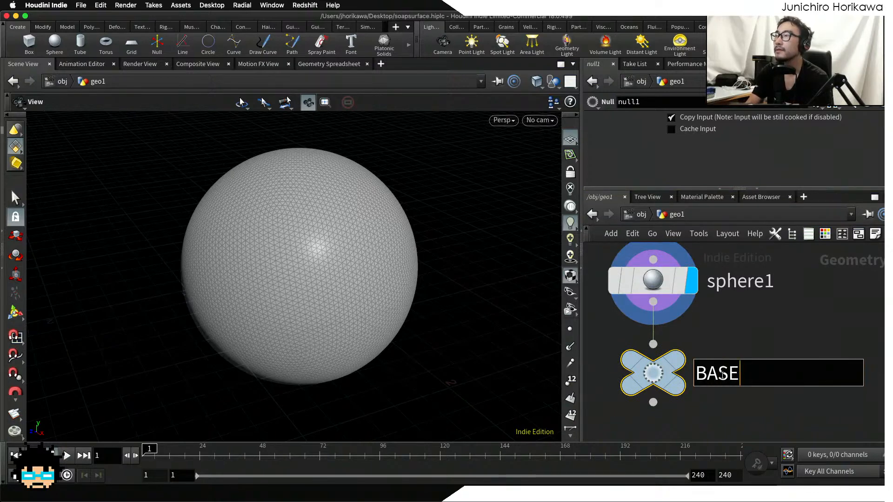
pyautogui.press('Return')
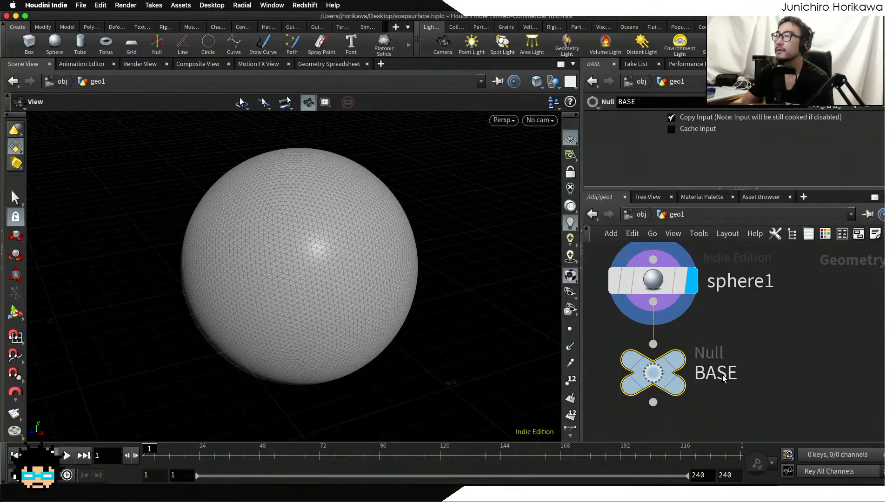
# - Make the BASE node the displayed node of the network
pyautogui.scroll(-3, 719, 331)
pyautogui.scroll(1, 731, 383)
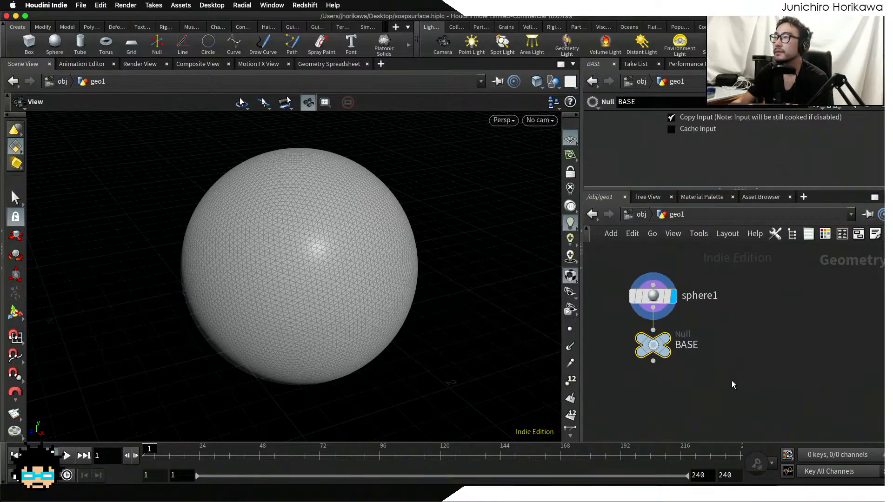
pyautogui.click(733, 381)
pyautogui.moveTo(743, 371); pyautogui.dragTo(712, 372, button='middle')
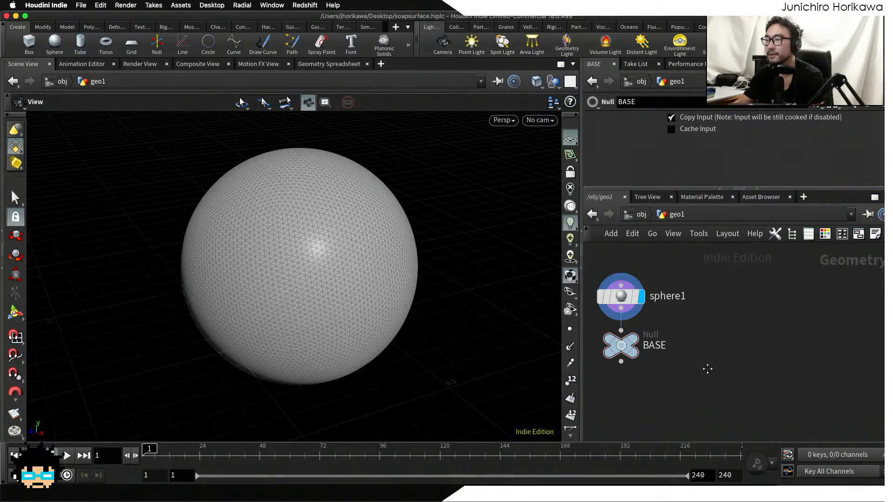
pyautogui.click(621, 352)
# - Add a Grid node to the geometry network beside the sphere and BASE nodes
pyautogui.scroll(-4, 680, 349)
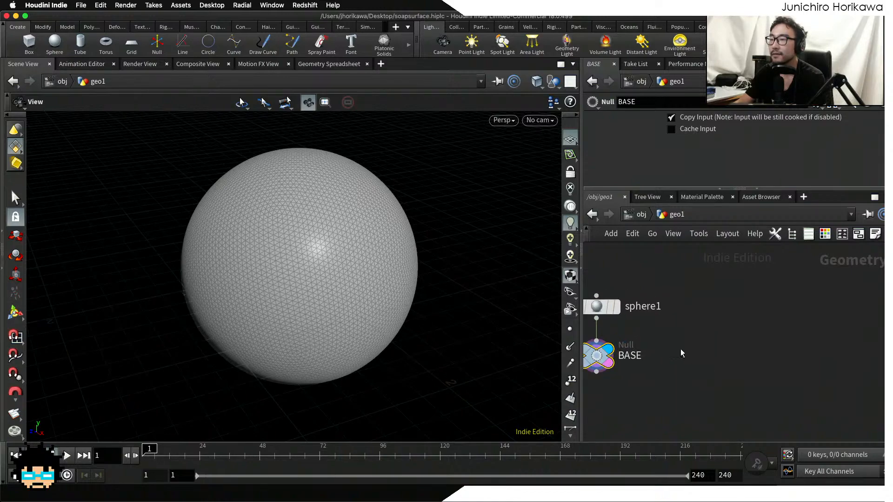
pyautogui.press('Tab')
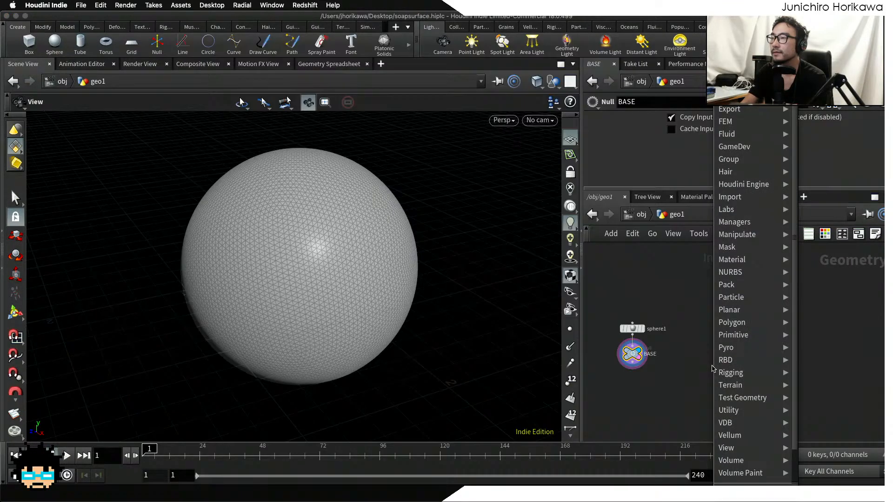
pyautogui.write('null')
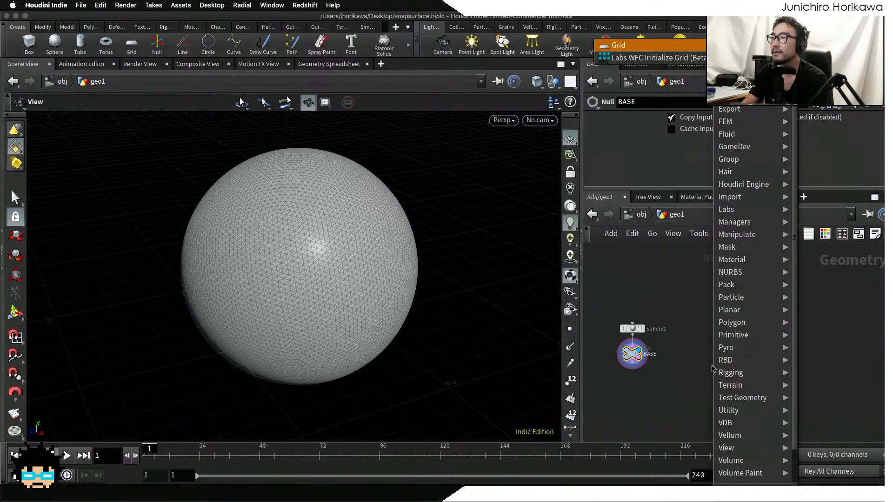
pyautogui.press('Return')
pyautogui.click(722, 352)
pyautogui.scroll(3, 722, 353)
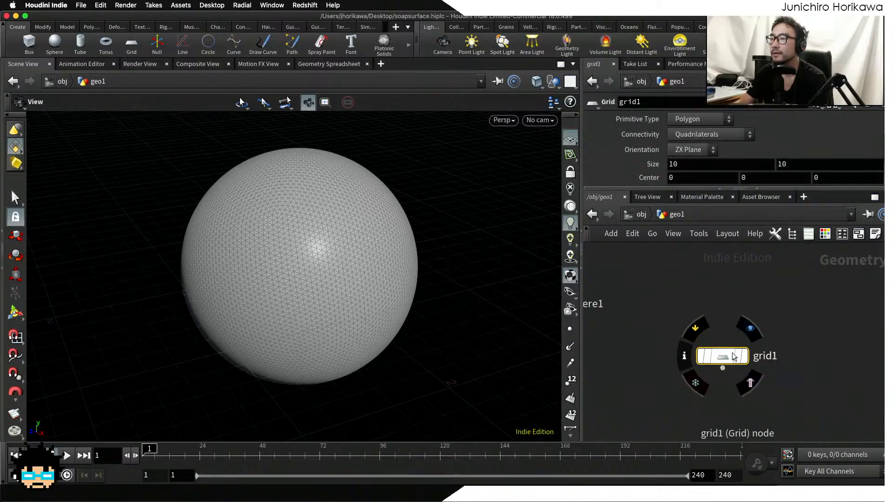
pyautogui.moveTo(726, 358); pyautogui.dragTo(721, 341)
pyautogui.moveTo(719, 390); pyautogui.dragTo(769, 378, button='middle')
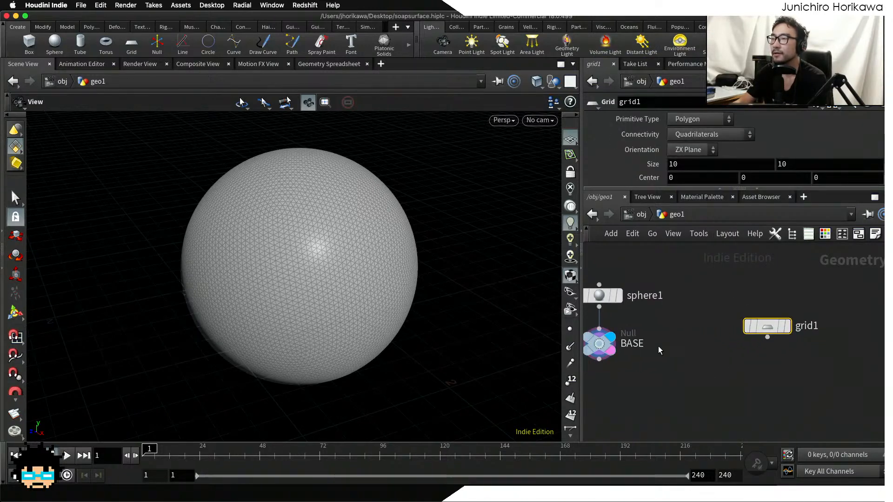
pyautogui.scroll(-2, 432, 277)
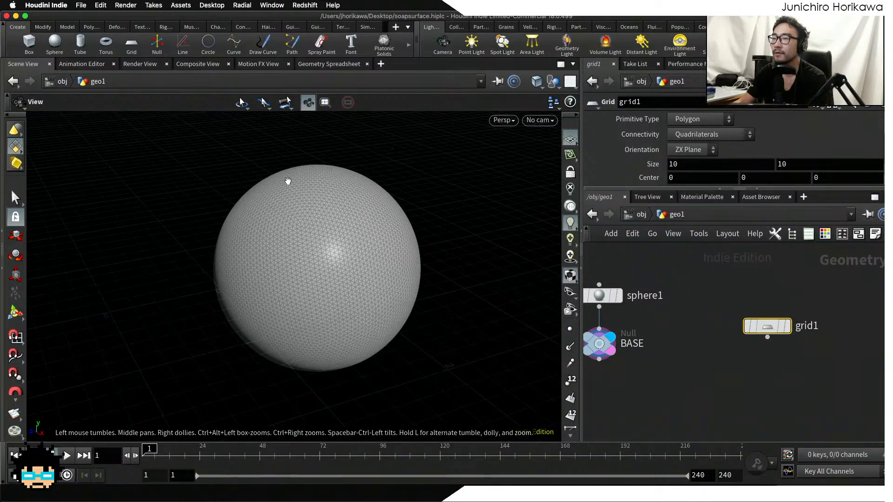
# - Show the grid as a template and set its rows and columns to 2
pyautogui.click(785, 325)
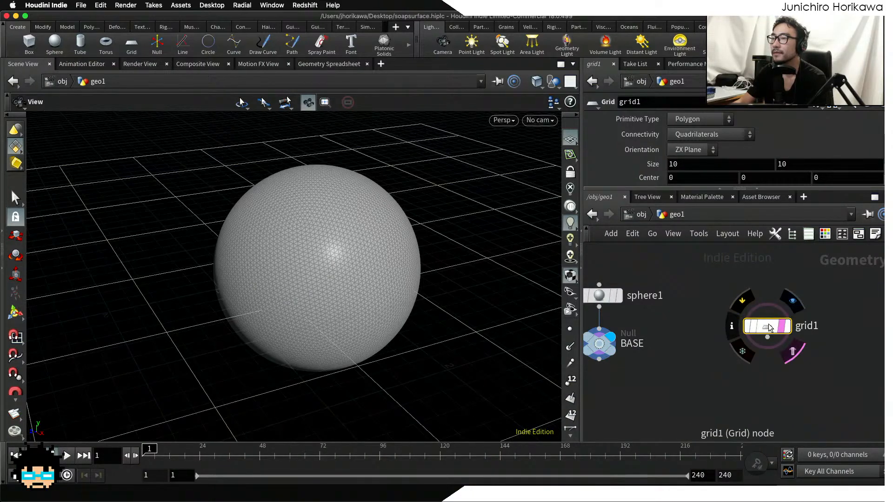
pyautogui.moveTo(656, 189); pyautogui.dragTo(646, 287)
pyautogui.moveTo(681, 205); pyautogui.dragTo(669, 227)
pyautogui.write('2')
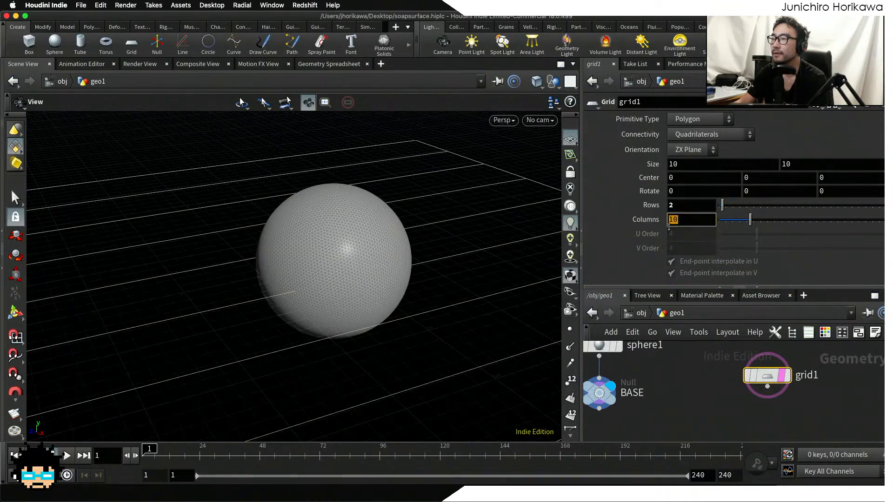
pyautogui.press('Return')
pyautogui.moveTo(495, 203); pyautogui.dragTo(391, 227, button='right')
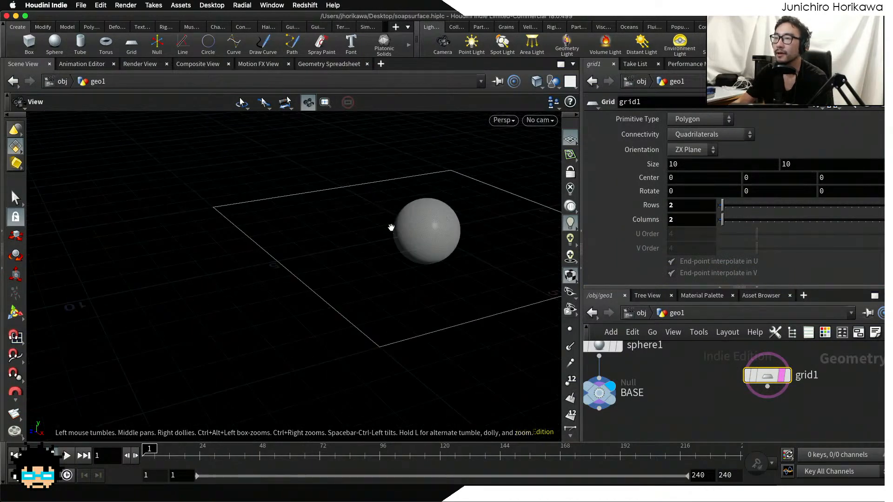
pyautogui.moveTo(472, 286); pyautogui.dragTo(385, 303)
# - Make the grid the displayed node and show BASE as a template
pyautogui.click(786, 375)
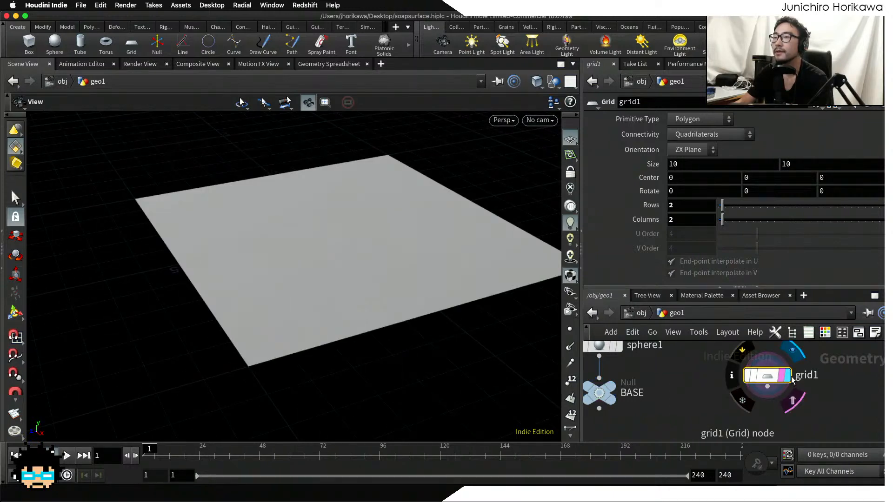
pyautogui.click(621, 414)
pyautogui.moveTo(389, 283); pyautogui.dragTo(406, 169)
pyautogui.scroll(5, 321, 241)
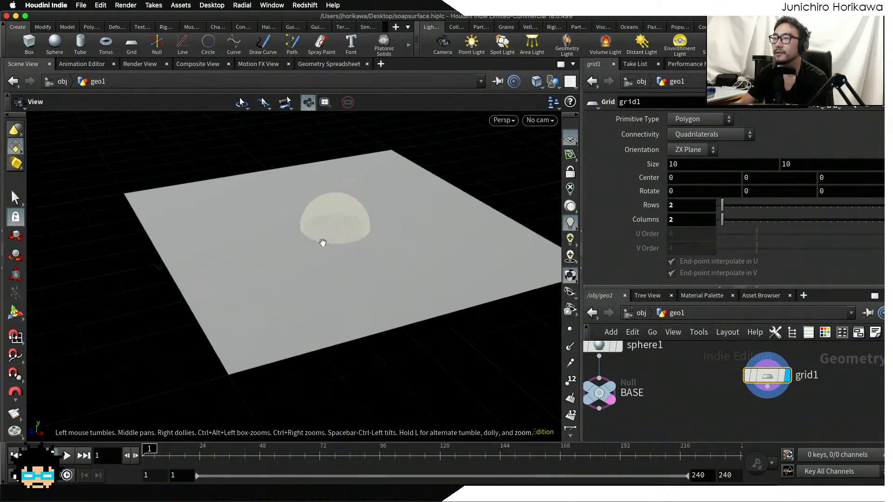
pyautogui.scroll(-5, 380, 259)
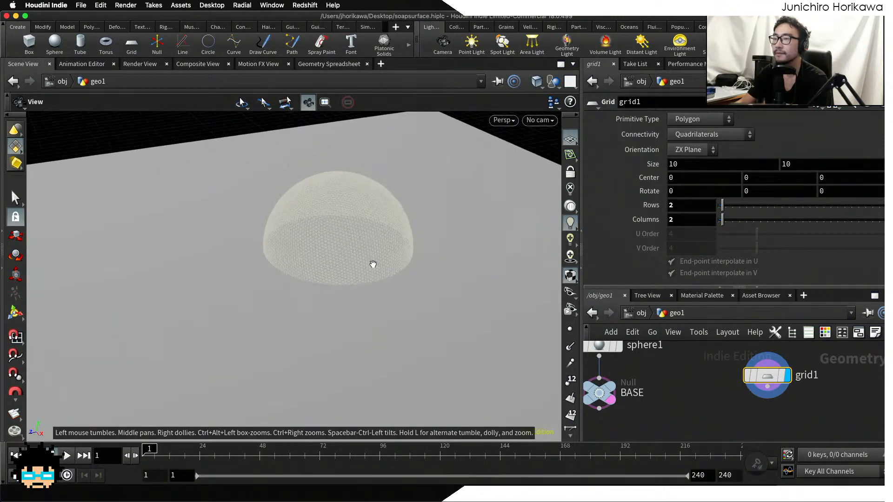
# - Enlarge the network editor and reposition the grid node beside the sphere chain
pyautogui.moveTo(712, 287); pyautogui.dragTo(707, 206)
pyautogui.moveTo(711, 315); pyautogui.dragTo(663, 315, button='middle')
pyautogui.scroll(1, 670, 316)
pyautogui.moveTo(720, 338); pyautogui.dragTo(744, 282)
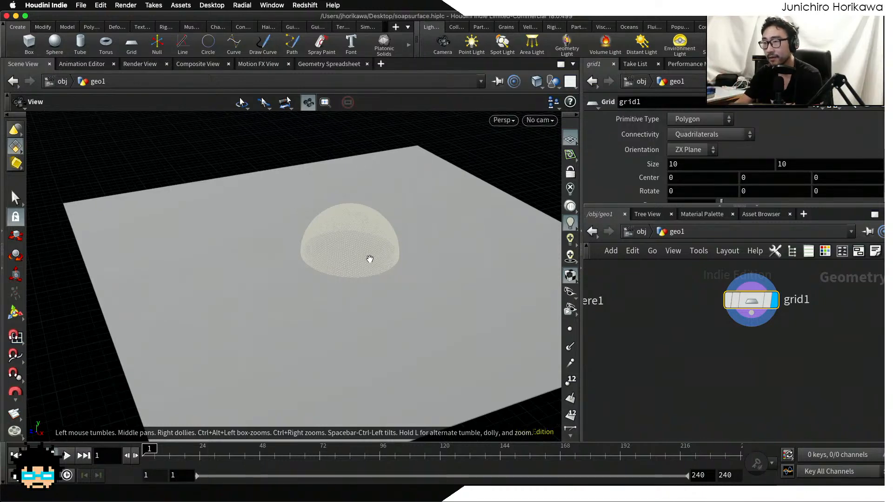
pyautogui.scroll(-4, 370, 259)
pyautogui.scroll(-3, 354, 299)
pyautogui.scroll(1, 370, 265)
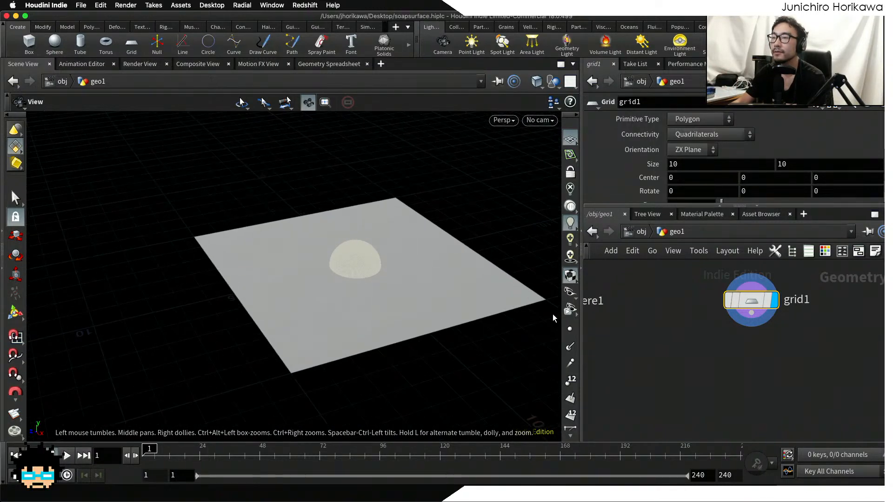
pyautogui.moveTo(677, 330); pyautogui.dragTo(758, 357, button='middle')
pyautogui.scroll(3, 638, 340)
pyautogui.moveTo(613, 375); pyautogui.dragTo(650, 325, button='middle')
pyautogui.moveTo(639, 349)
pyautogui.mouseDown()
pyautogui.moveTo(650, 341)
pyautogui.moveTo(638, 354)
pyautogui.mouseUp()
pyautogui.scroll(-5, 669, 351)
pyautogui.scroll(3, 698, 351)
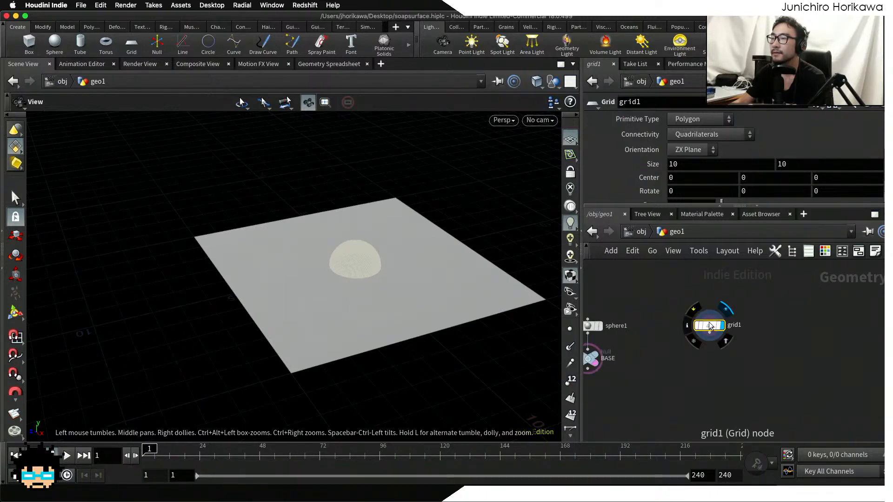
# - Add a count-based for-each loop block below the grid and set its iterations to 4
pyautogui.press('Tab')
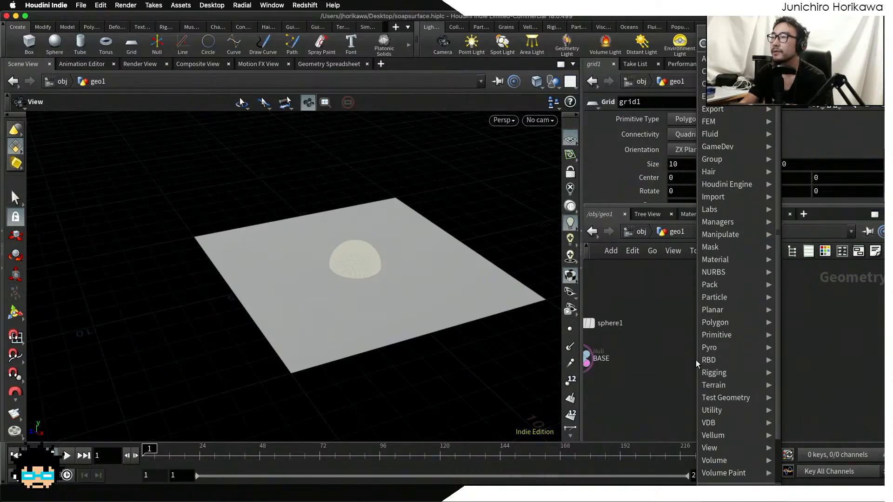
pyautogui.press('Return')
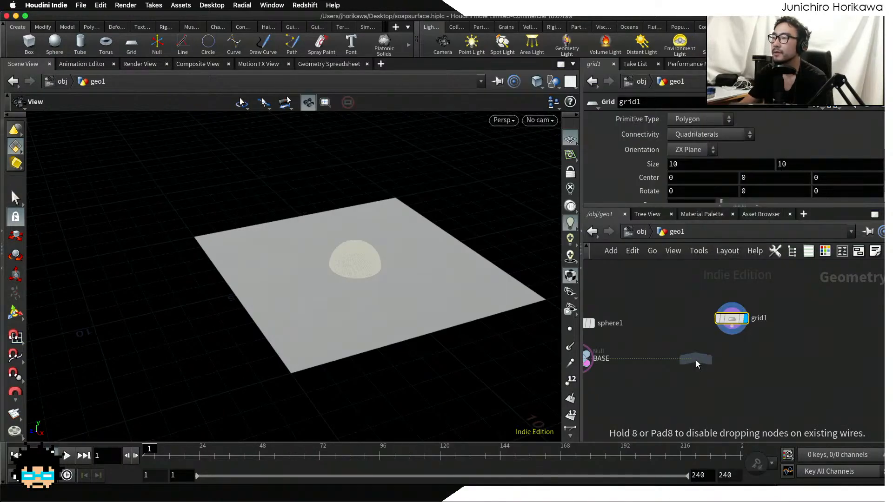
pyautogui.click(711, 367)
pyautogui.moveTo(712, 367); pyautogui.dragTo(700, 363)
pyautogui.click(700, 428)
pyautogui.scroll(1, 700, 428)
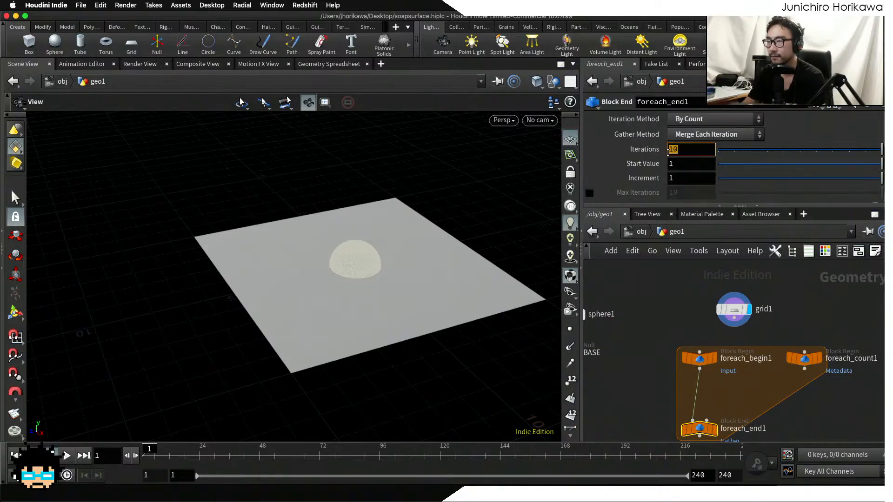
pyautogui.write('4')
pyautogui.press('Return')
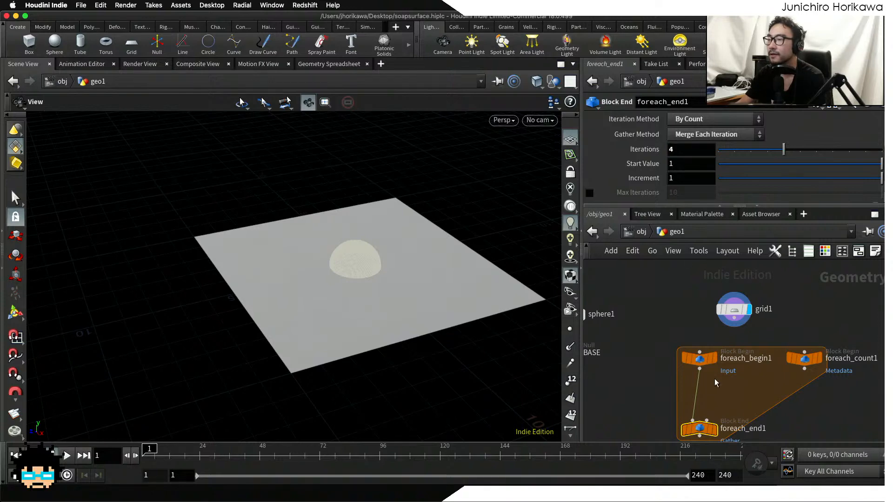
# - Connect the grid to the loop's begin node, space out the loop nodes and display the loop's end node
pyautogui.moveTo(700, 429); pyautogui.dragTo(713, 437)
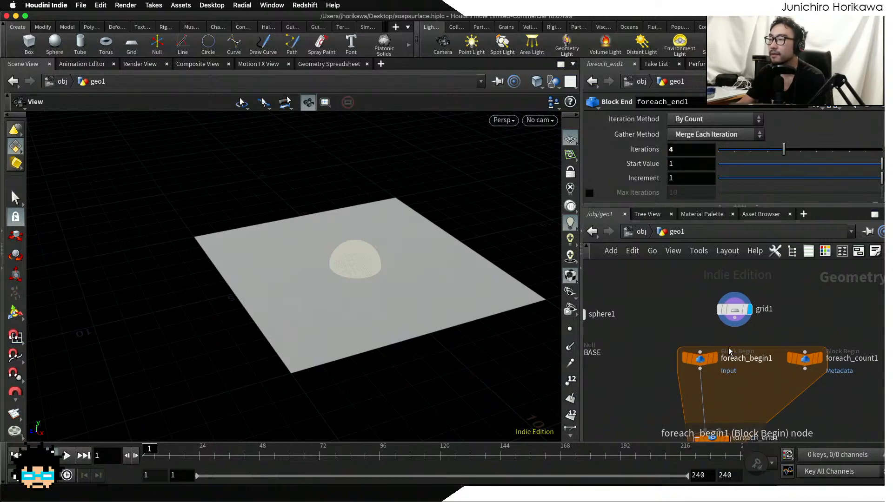
pyautogui.moveTo(703, 346); pyautogui.dragTo(701, 349)
pyautogui.moveTo(724, 386); pyautogui.dragTo(736, 363, button='middle')
pyautogui.scroll(2, 730, 359)
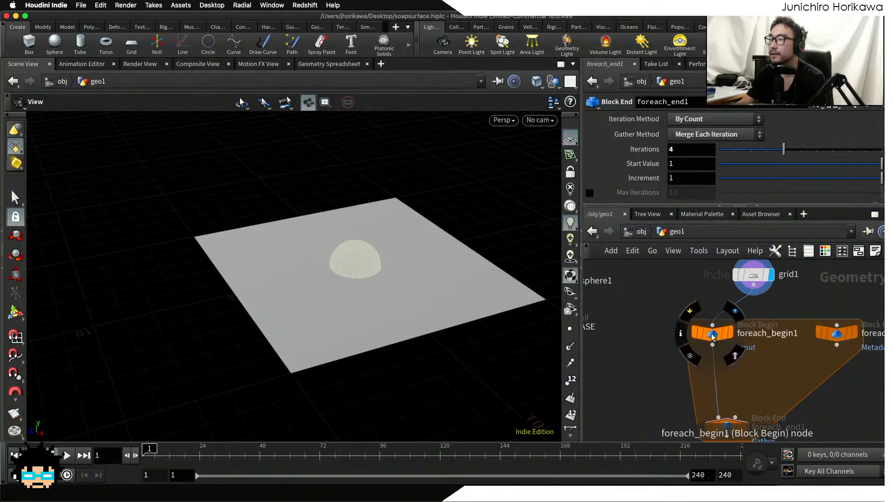
pyautogui.moveTo(712, 339); pyautogui.dragTo(726, 334)
pyautogui.moveTo(835, 333); pyautogui.dragTo(860, 328)
pyautogui.moveTo(747, 440); pyautogui.dragTo(749, 396, button='middle')
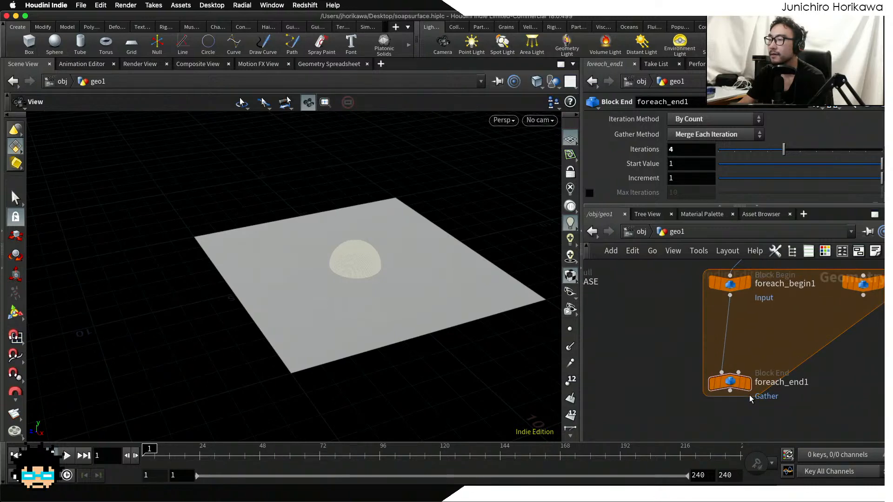
pyautogui.moveTo(732, 384); pyautogui.dragTo(732, 396)
pyautogui.click(752, 369)
pyautogui.scroll(-3, 749, 358)
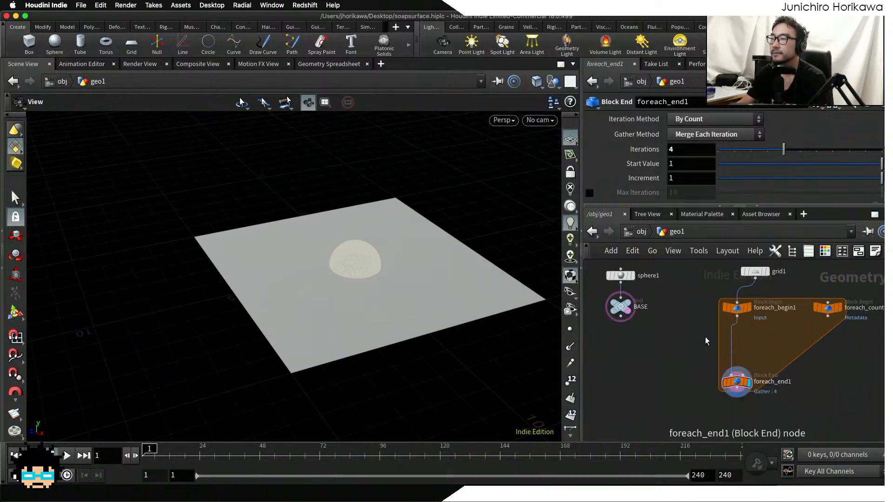
# - Add a Null node between the BASE node and the loop block and name it CONTROLLER
pyautogui.moveTo(676, 345); pyautogui.dragTo(717, 383, button='middle')
pyautogui.press('Tab')
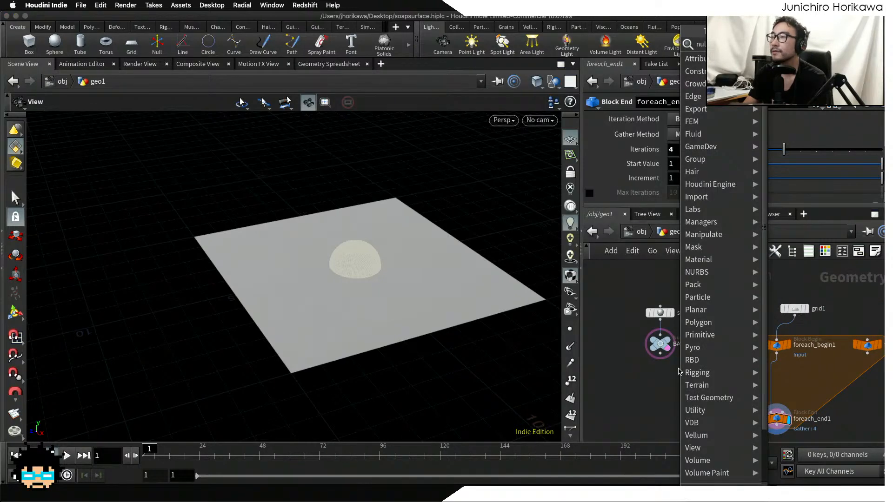
pyautogui.write('nul')
pyautogui.press('Return')
pyautogui.click(726, 344)
pyautogui.scroll(4, 727, 344)
pyautogui.moveTo(727, 345); pyautogui.dragTo(698, 343)
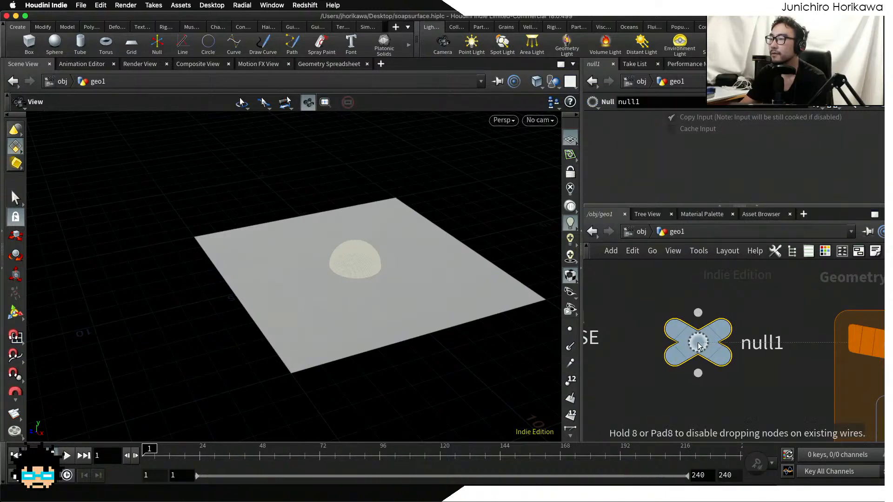
pyautogui.scroll(-4, 699, 345)
pyautogui.doubleClick(721, 343)
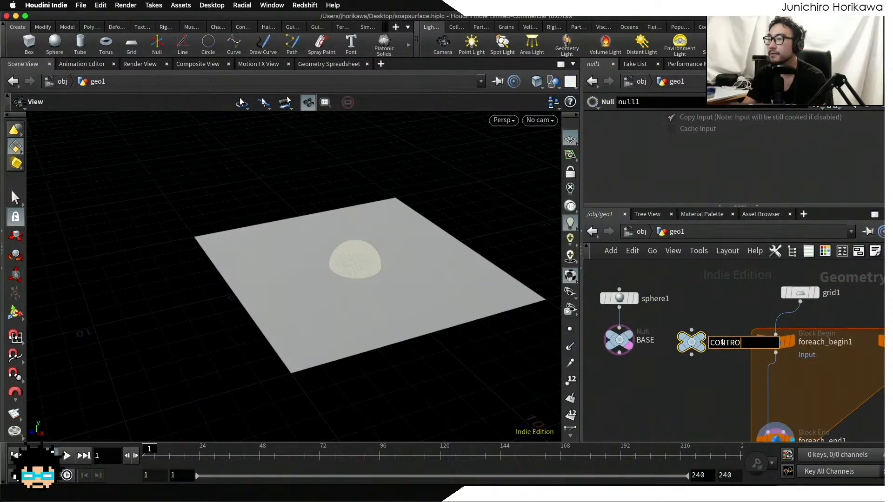
pyautogui.press('Return')
# - Rearrange the CONTROLLER node and the sphere and BASE nodes so that they sit side by side
pyautogui.scroll(3, 700, 342)
pyautogui.moveTo(697, 346); pyautogui.dragTo(692, 294)
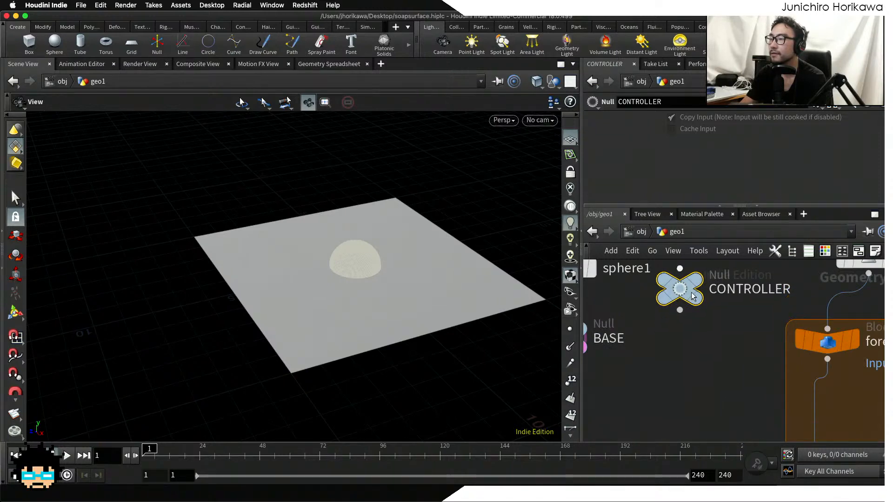
pyautogui.moveTo(693, 312); pyautogui.dragTo(720, 383, button='middle')
pyautogui.scroll(-4, 677, 357)
pyautogui.scroll(4, 640, 379)
pyautogui.moveTo(650, 312); pyautogui.dragTo(596, 383)
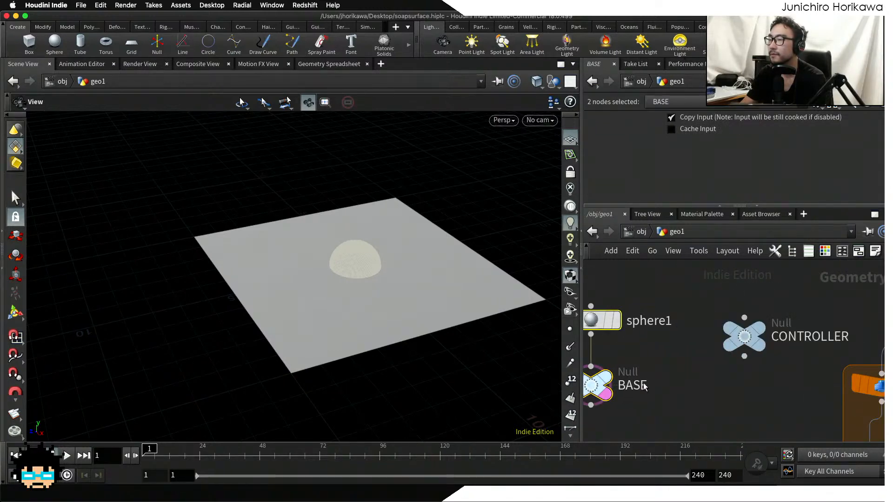
pyautogui.moveTo(738, 345); pyautogui.dragTo(689, 365, button='middle')
pyautogui.moveTo(690, 365); pyautogui.dragTo(666, 370)
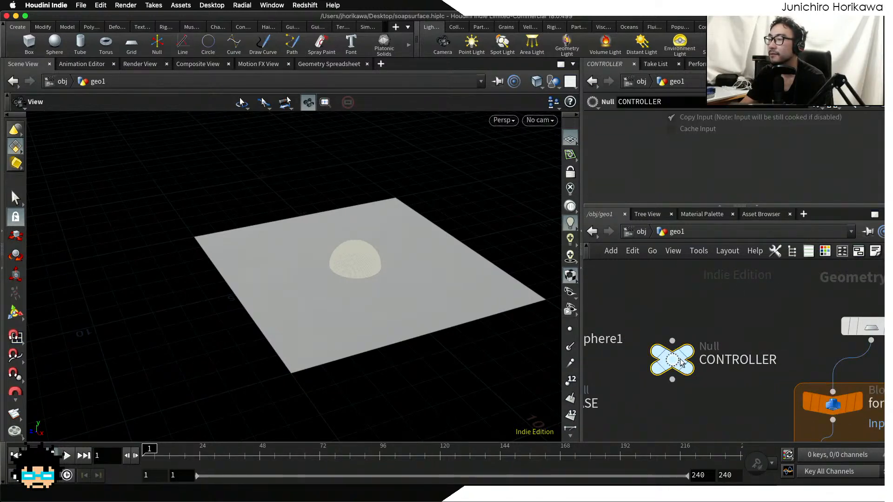
# - Color the CONTROLLER node blue using the network color palette
pyautogui.press('c')
pyautogui.click(741, 389)
pyautogui.scroll(-3, 741, 389)
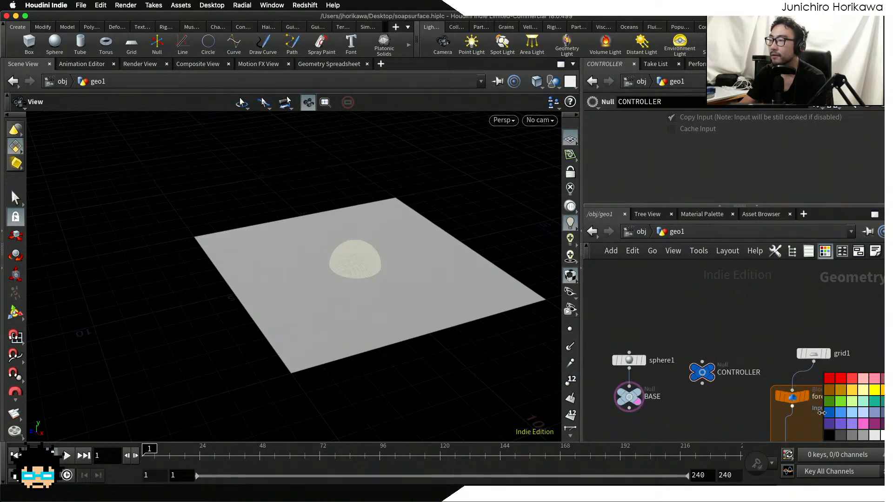
pyautogui.press('c')
pyautogui.scroll(3, 700, 371)
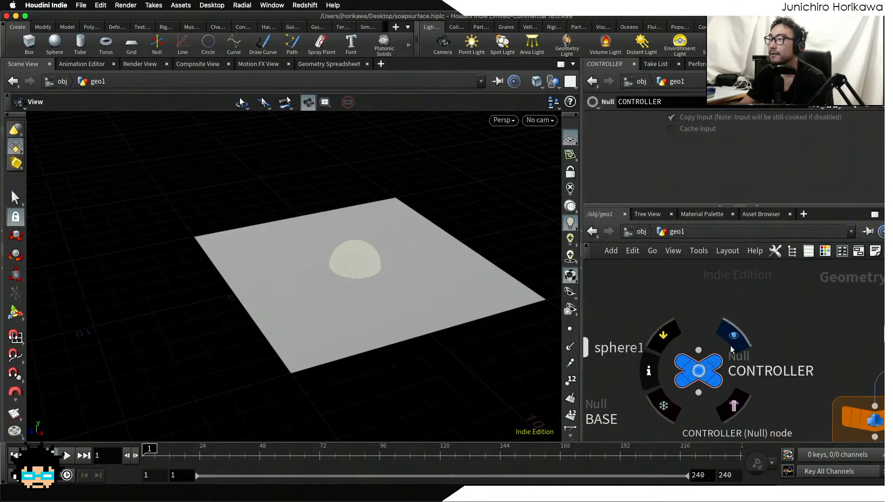
# - In the CONTROLLER node's parameter interface, add an integer parameter named num_edges with the label num edges
pyautogui.click(822, 107)
pyautogui.click(814, 119)
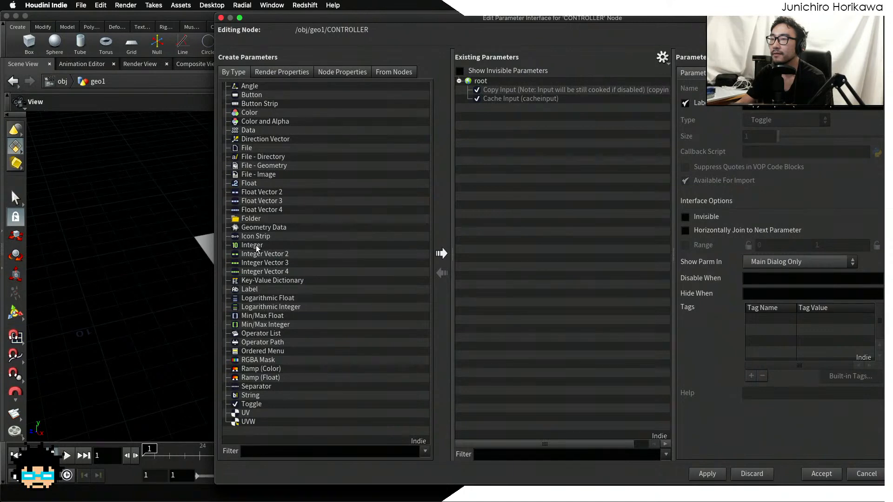
pyautogui.moveTo(257, 249); pyautogui.dragTo(465, 183)
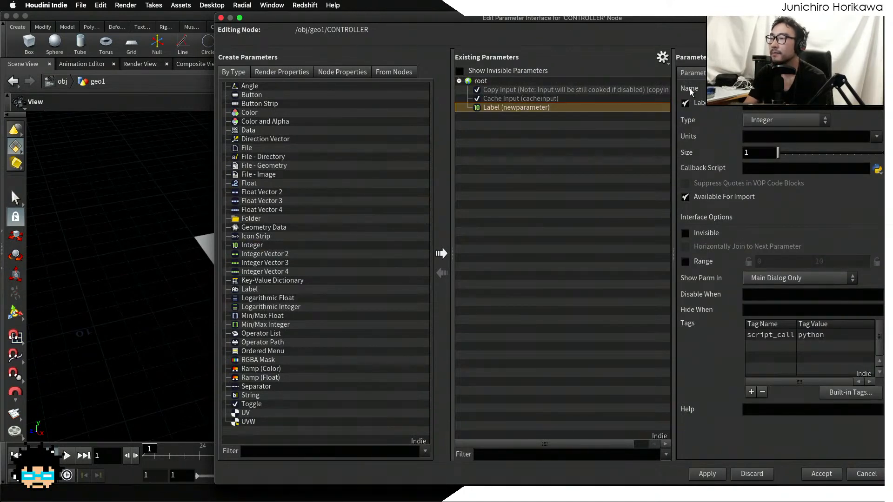
pyautogui.press('Tab')
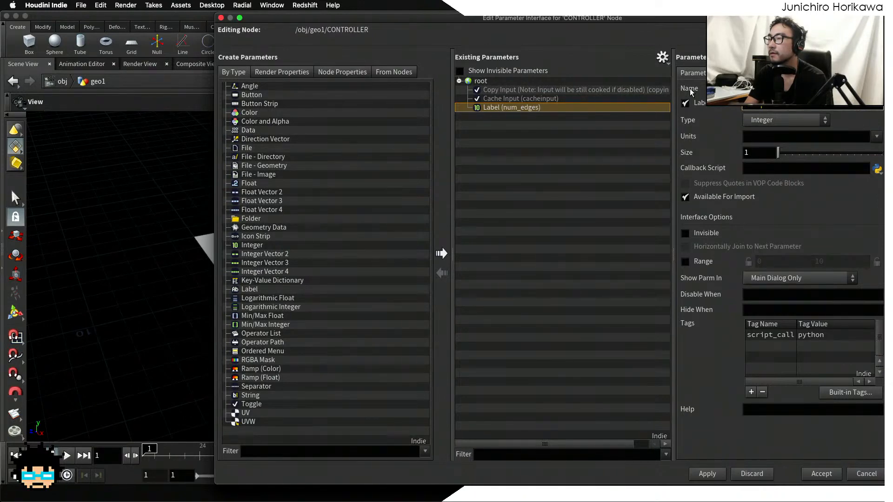
pyautogui.press('Return')
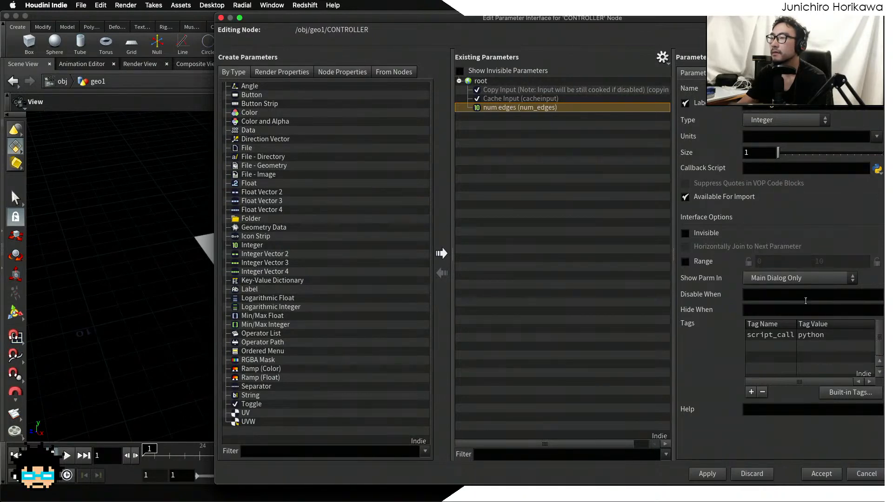
# - Enable the range of the num edges parameter with a minimum of 1, then apply and accept the interface changes
pyautogui.click(686, 262)
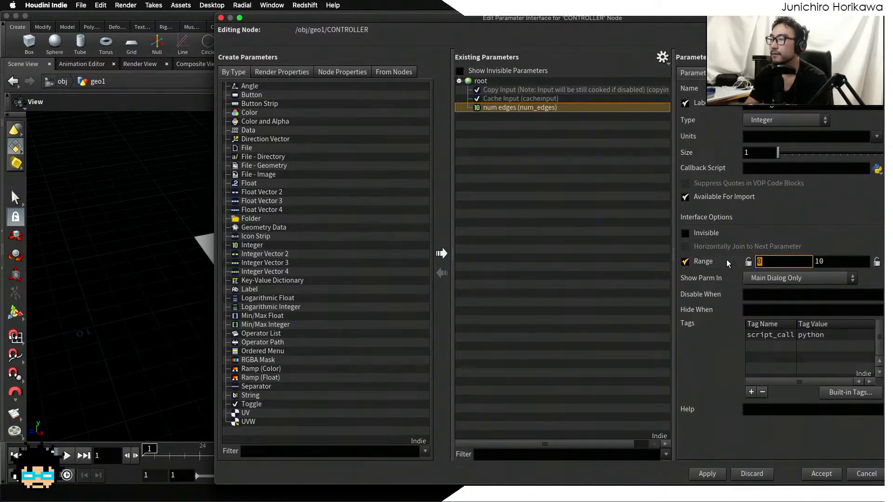
pyautogui.write('2')
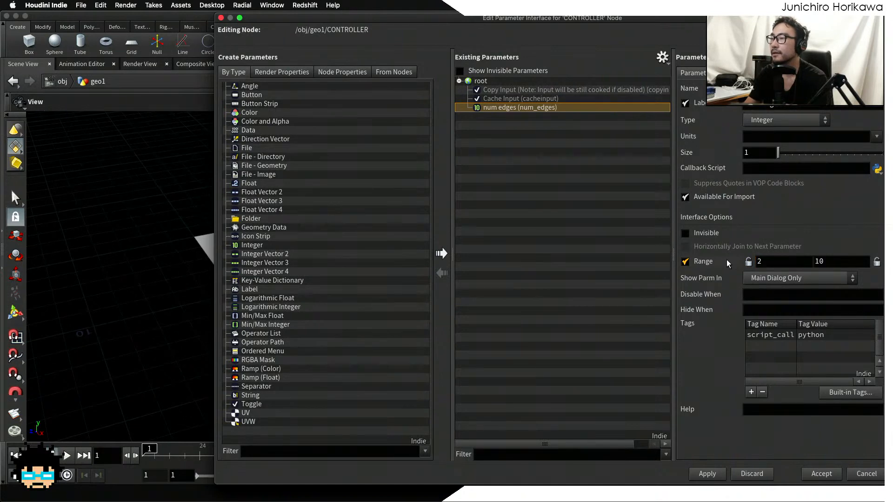
pyautogui.write('1')
pyautogui.press('Return')
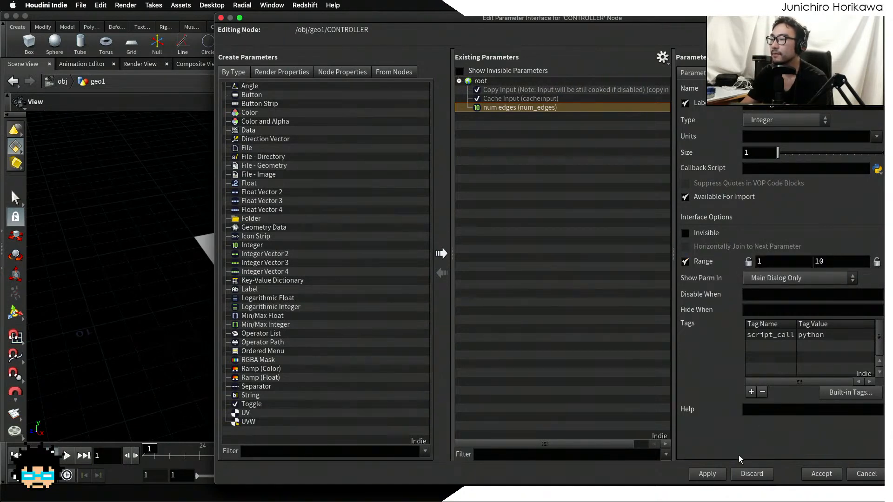
pyautogui.click(708, 477)
pyautogui.click(812, 473)
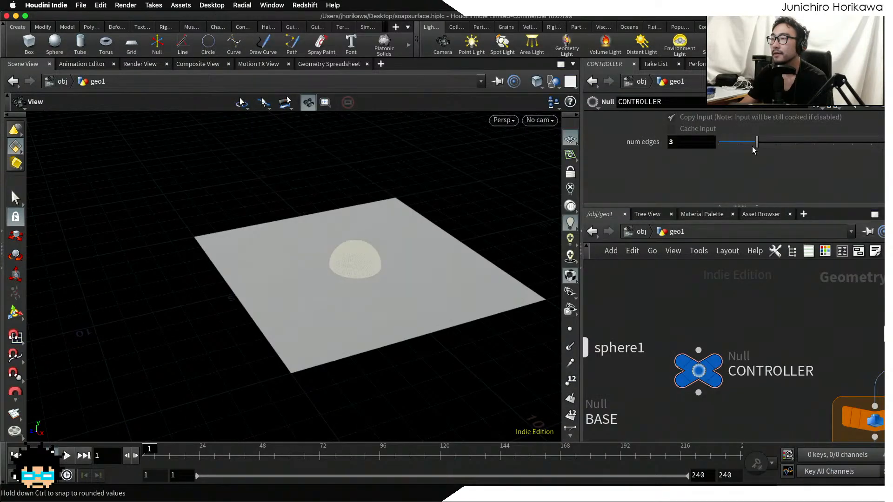
# - Copy the CONTROLLER node's num edges parameter and paste it as a relative reference into the Iterations of foreach_end1
pyautogui.rightClick(679, 143)
pyautogui.click(702, 227)
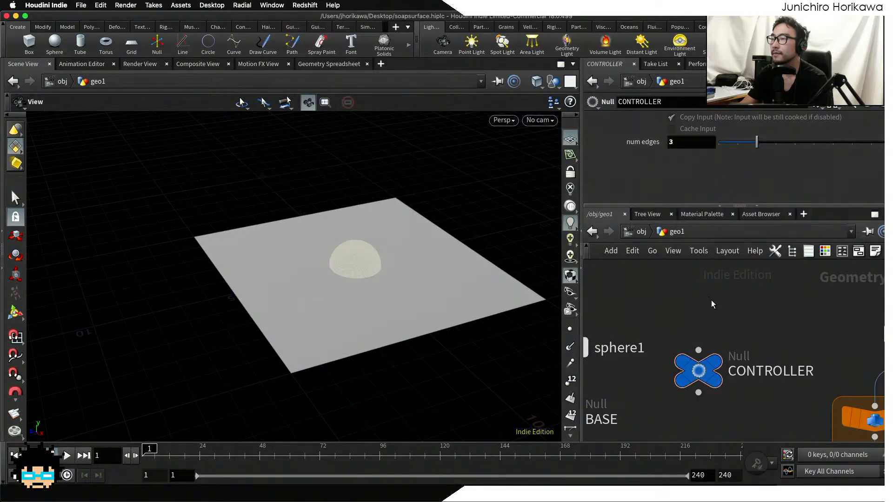
pyautogui.scroll(-5, 724, 319)
pyautogui.moveTo(724, 320); pyautogui.dragTo(676, 277, button='middle')
pyautogui.scroll(3, 724, 326)
pyautogui.scroll(2, 724, 325)
pyautogui.click(702, 342)
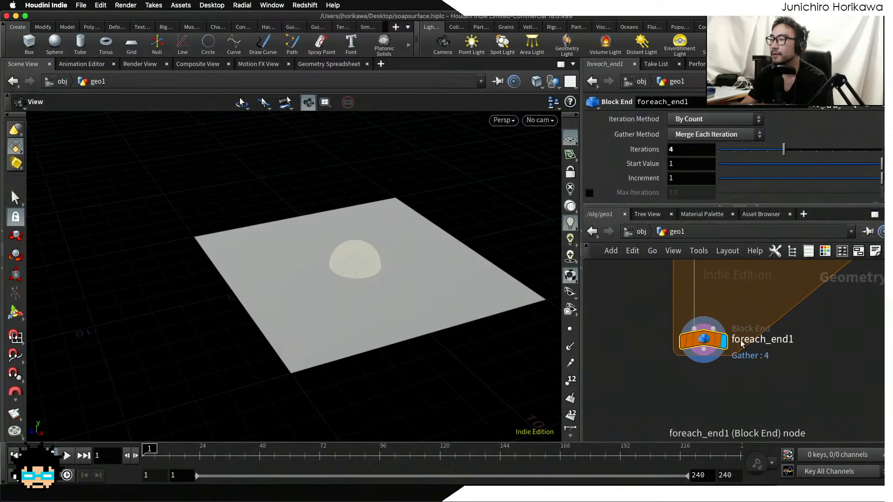
pyautogui.click(698, 150)
pyautogui.rightClick(693, 150)
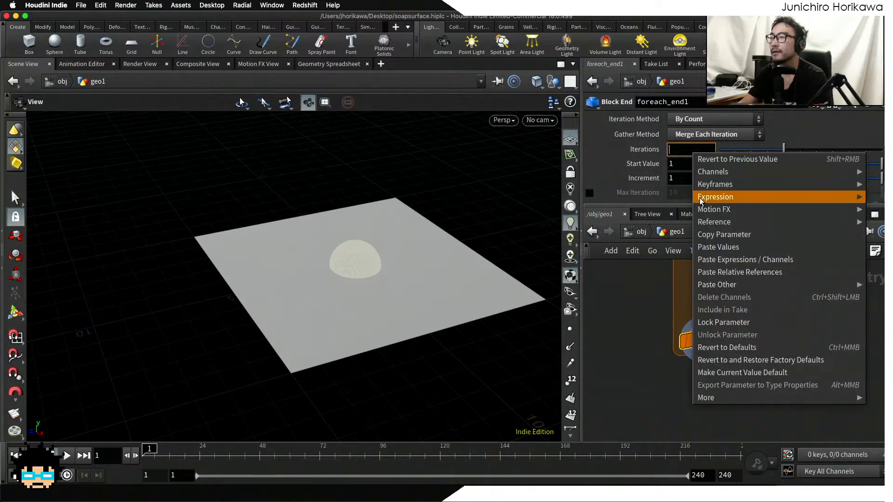
pyautogui.click(717, 274)
pyautogui.press('Return')
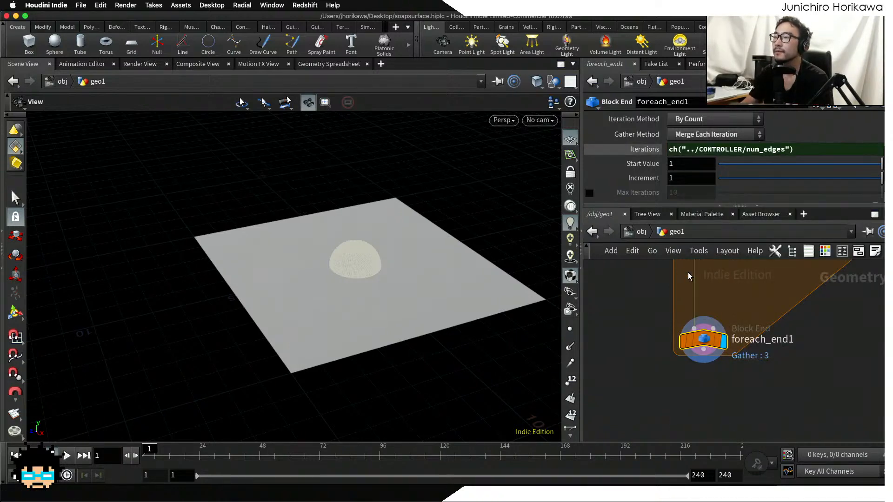
pyautogui.scroll(5, 727, 342)
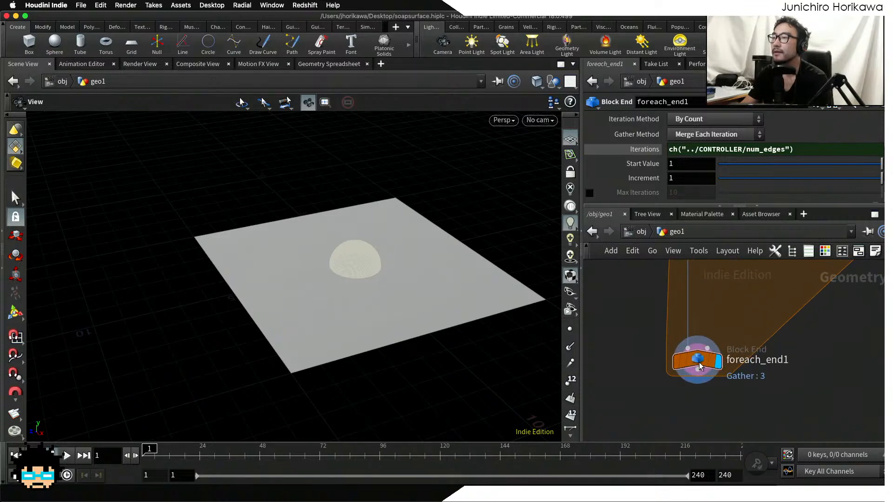
pyautogui.click(650, 153)
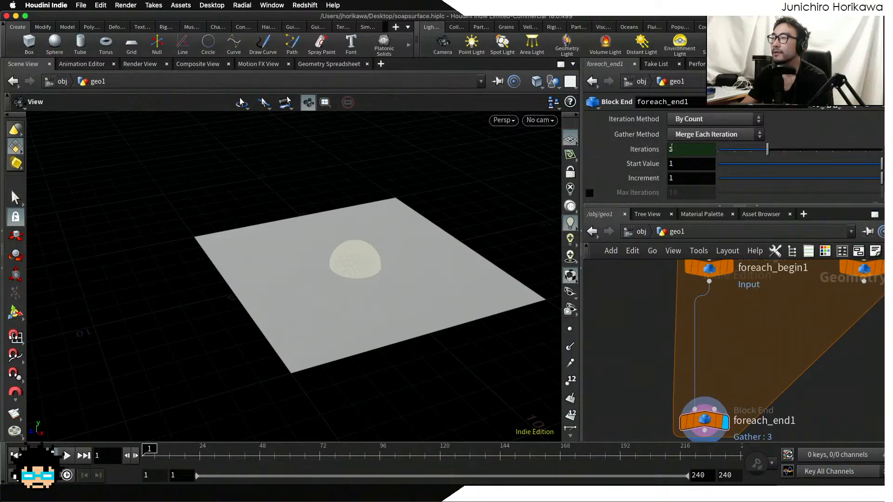
pyautogui.scroll(-5, 711, 306)
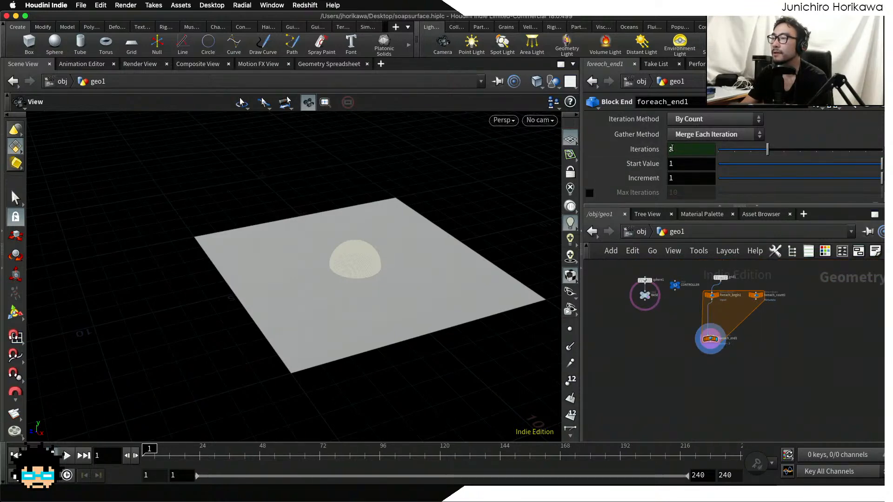
pyautogui.scroll(5, 724, 349)
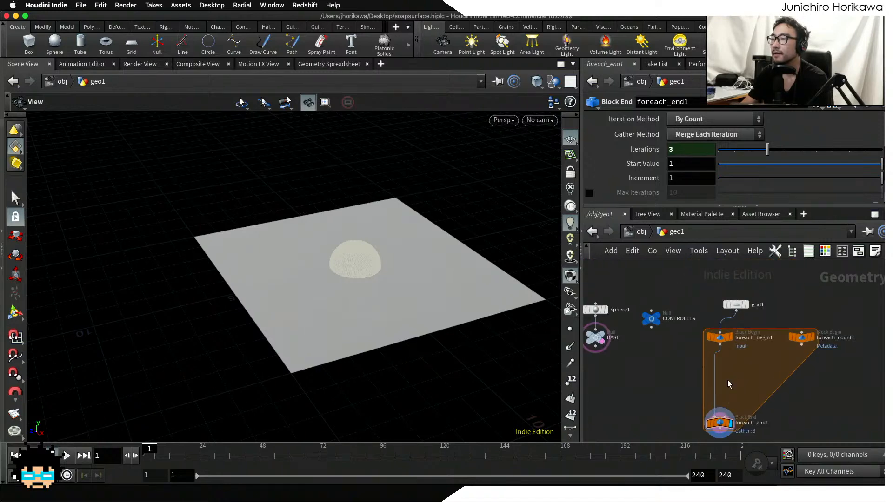
pyautogui.press('Tab')
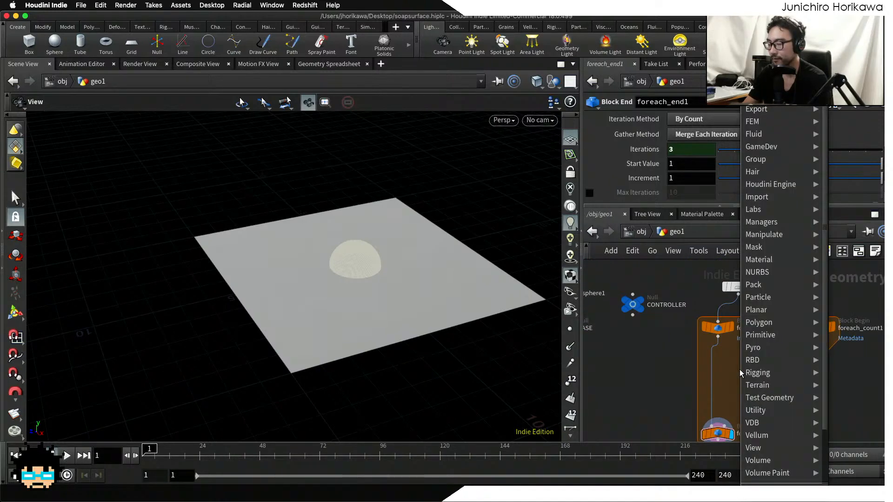
pyautogui.write('r')
pyautogui.press('BackSpace')
pyautogui.press('Escape')
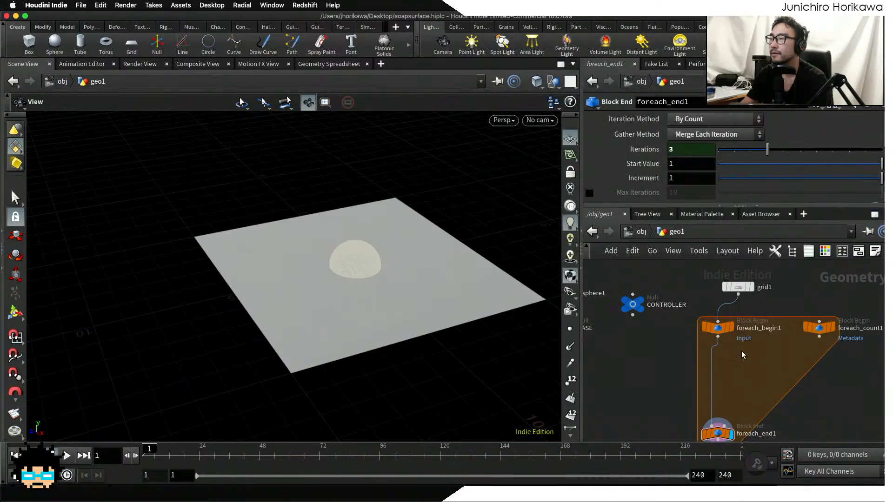
# - Add a Transform node inside the loop and wire it between foreach_begin1 and foreach_end1
pyautogui.press('Tab')
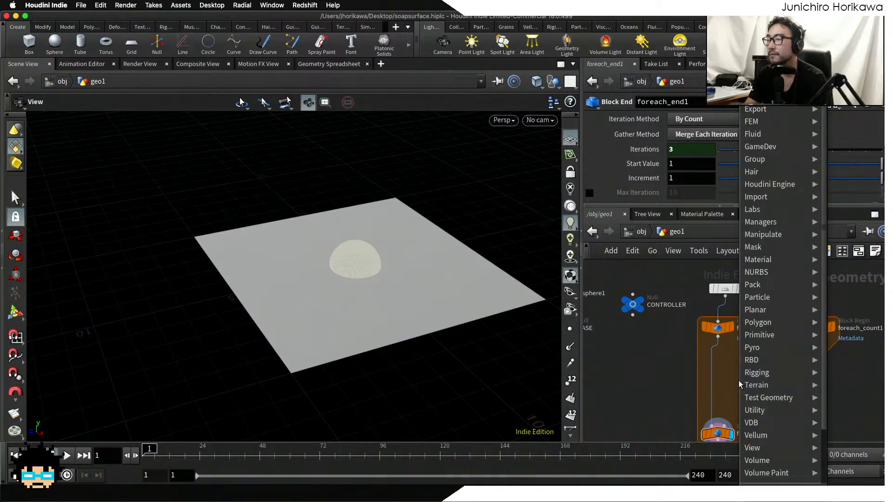
pyautogui.write('trans')
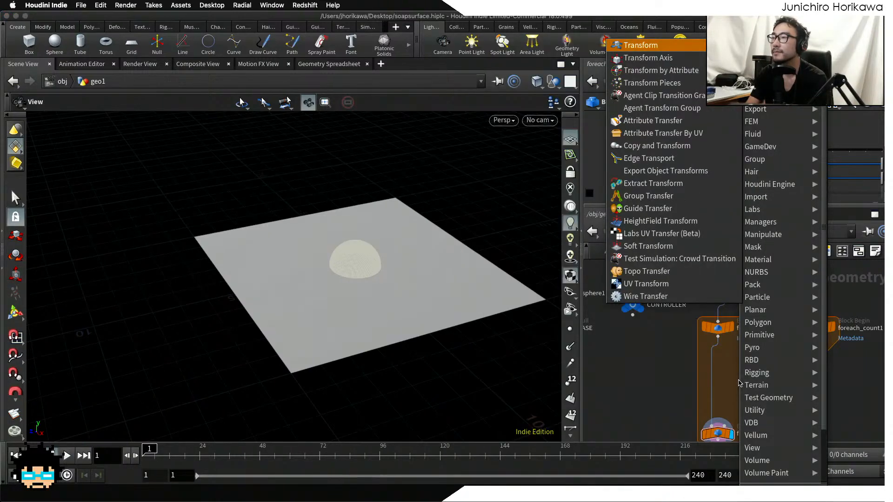
pyautogui.press('Return')
pyautogui.click(738, 382)
pyautogui.moveTo(717, 336); pyautogui.dragTo(738, 371)
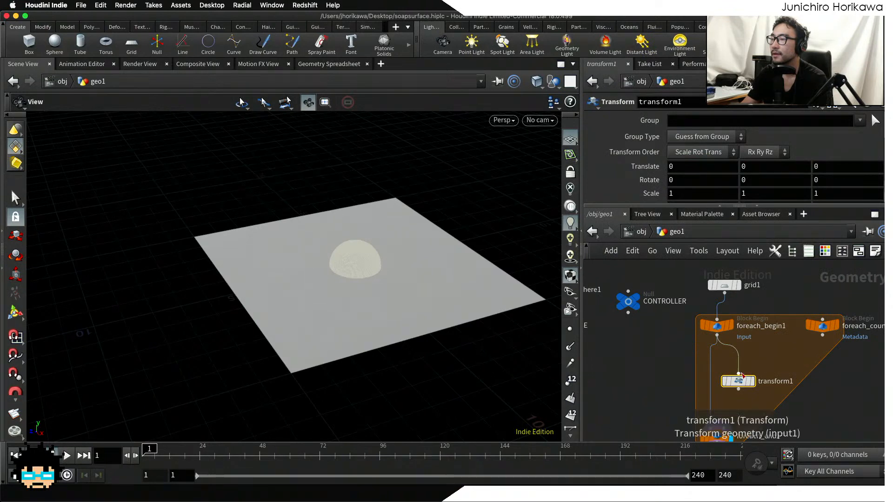
pyautogui.scroll(1, 755, 359)
pyautogui.moveTo(755, 359); pyautogui.dragTo(757, 351, button='middle')
pyautogui.moveTo(738, 385); pyautogui.dragTo(707, 427)
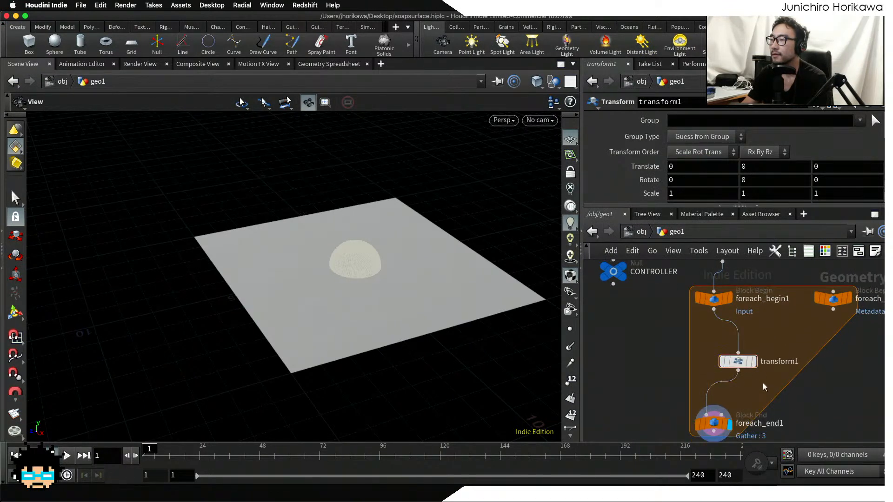
pyautogui.moveTo(739, 367); pyautogui.dragTo(733, 364)
# - Enlarge the parameter pane in height and width to give transform1's Translate, Rotate and Scale values more room
pyautogui.moveTo(654, 206); pyautogui.dragTo(655, 251)
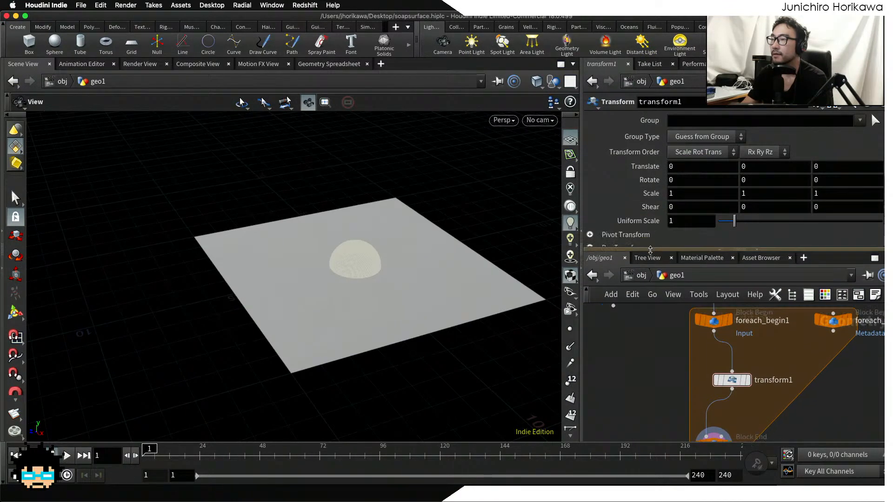
pyautogui.click(764, 182)
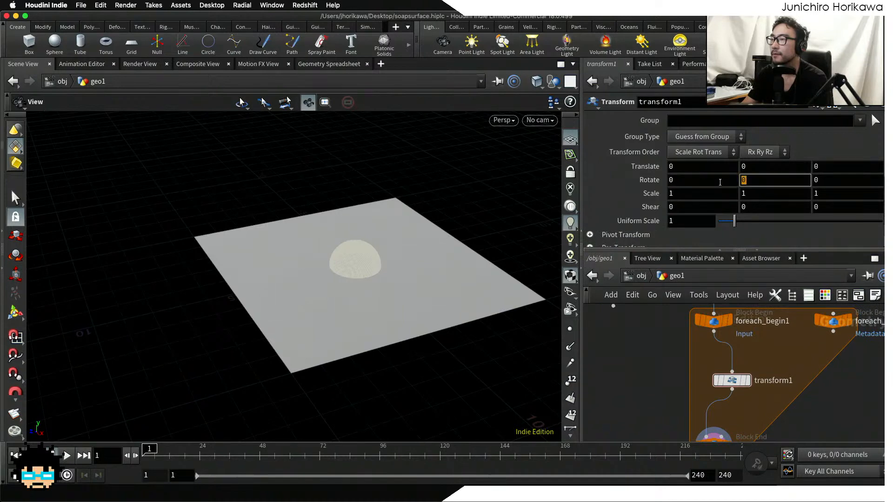
pyautogui.click(714, 181)
pyautogui.press('Tab')
pyautogui.press('Tab')
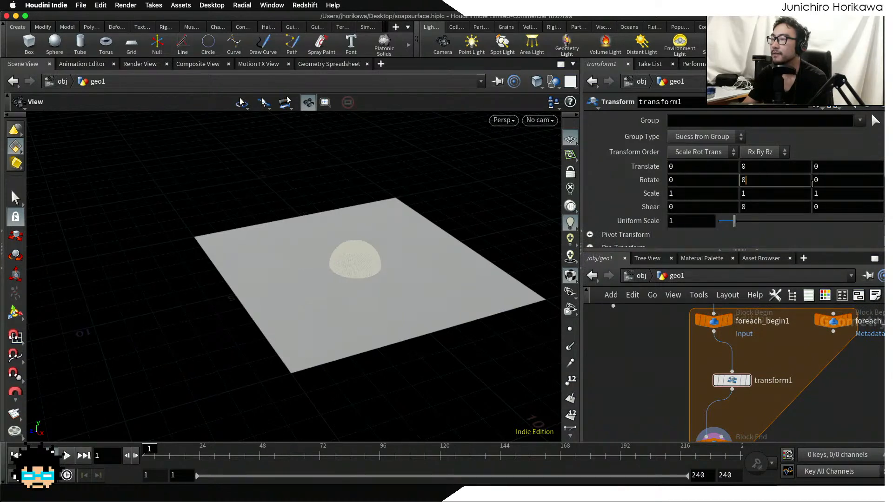
pyautogui.moveTo(804, 181); pyautogui.dragTo(740, 180)
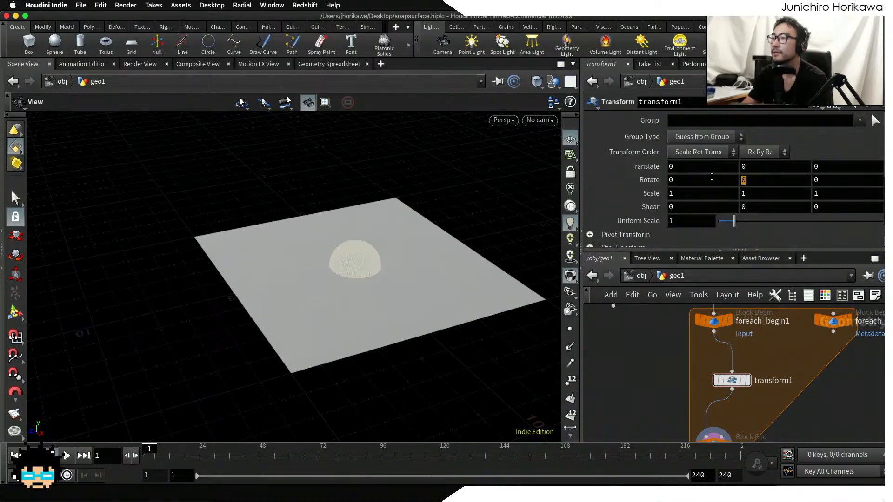
pyautogui.click(712, 179)
pyautogui.moveTo(581, 201); pyautogui.dragTo(481, 201)
# - Examine the transform1 node inside the loop and its three Rotate fields
pyautogui.scroll(-5, 605, 330)
pyautogui.scroll(6, 656, 374)
pyautogui.scroll(-1, 656, 374)
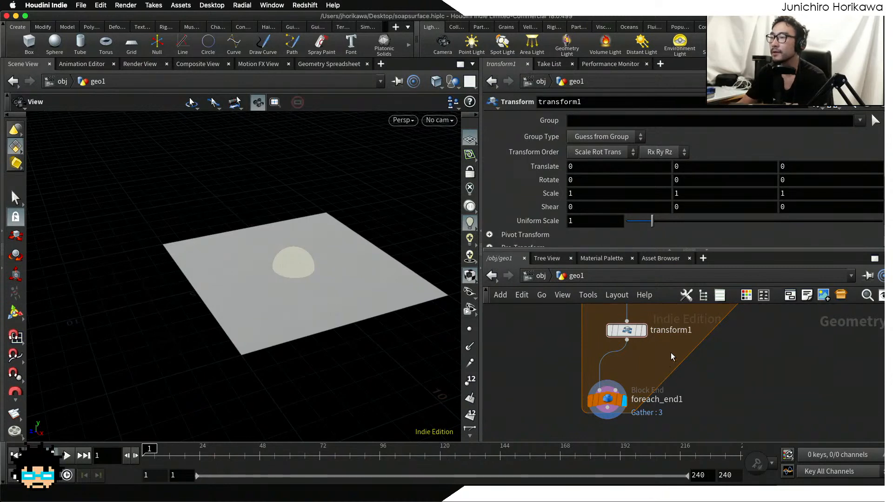
pyautogui.scroll(-1, 661, 358)
pyautogui.moveTo(648, 346); pyautogui.dragTo(668, 380, button='middle')
pyautogui.scroll(2, 668, 380)
pyautogui.moveTo(646, 367); pyautogui.dragTo(652, 370)
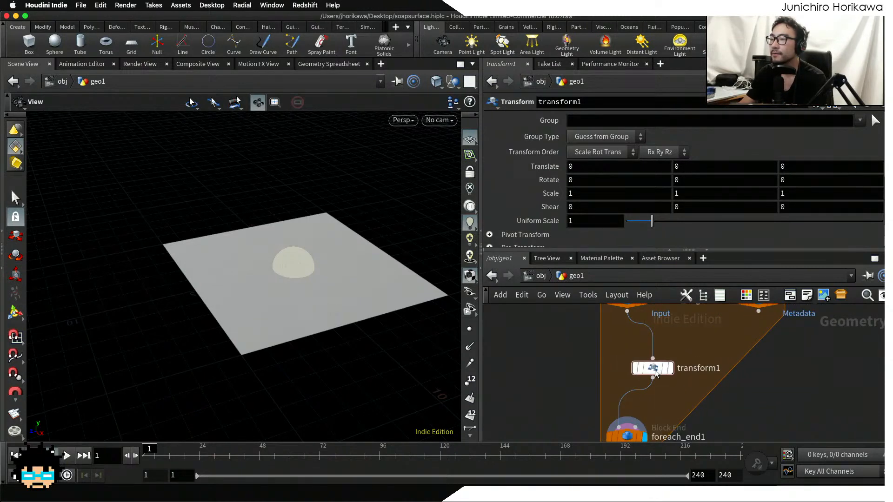
pyautogui.moveTo(683, 404); pyautogui.dragTo(719, 418, button='middle')
pyautogui.scroll(-1, 720, 421)
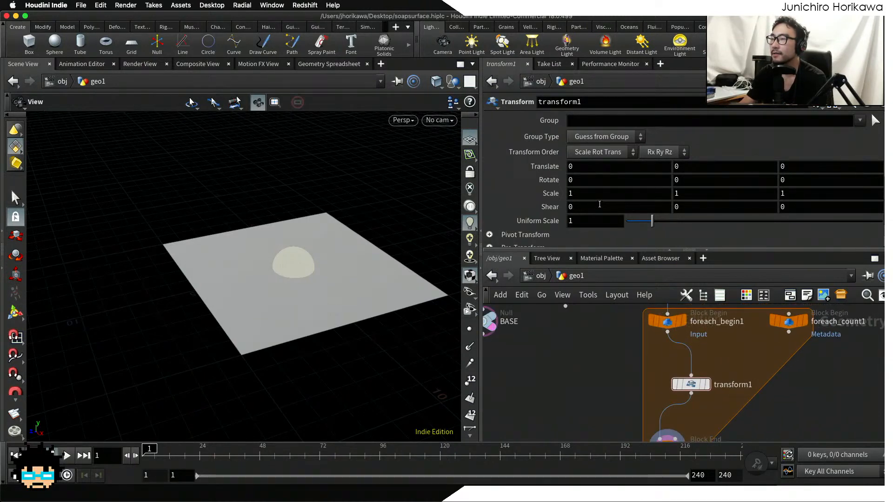
pyautogui.press('Tab')
pyautogui.press('Tab')
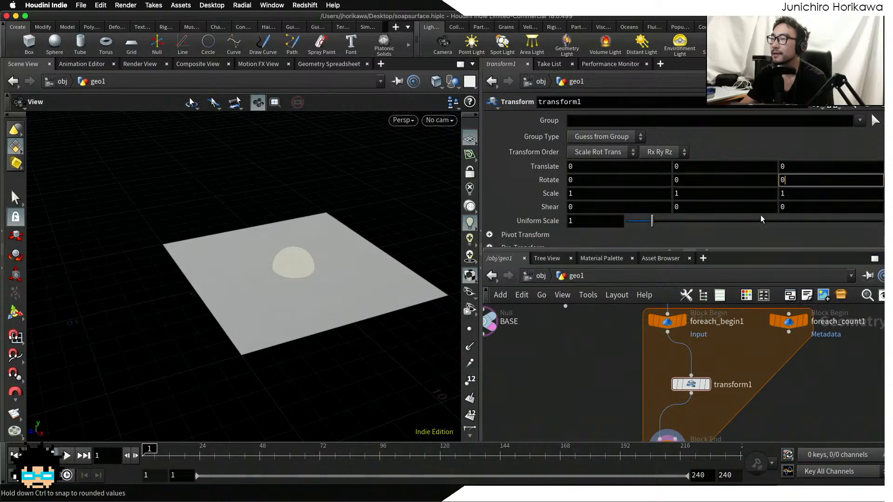
# - Select the CONTROLLER node to show its parameters
pyautogui.scroll(-1, 621, 379)
pyautogui.moveTo(578, 320); pyautogui.dragTo(623, 379, button='middle')
pyautogui.click(614, 358)
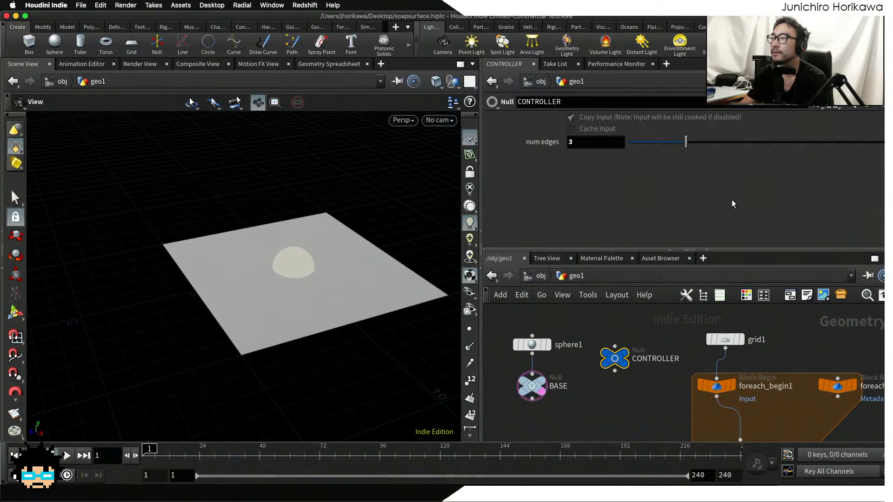
pyautogui.click(817, 105)
pyautogui.click(817, 126)
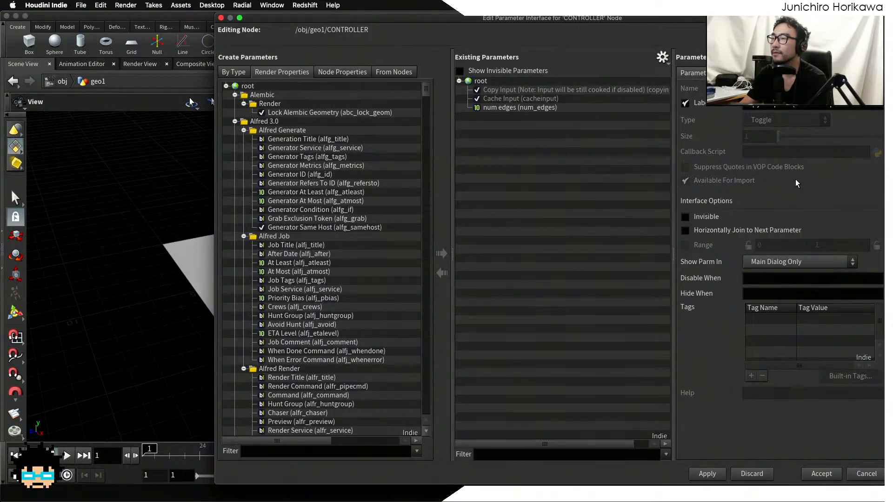
pyautogui.click(865, 475)
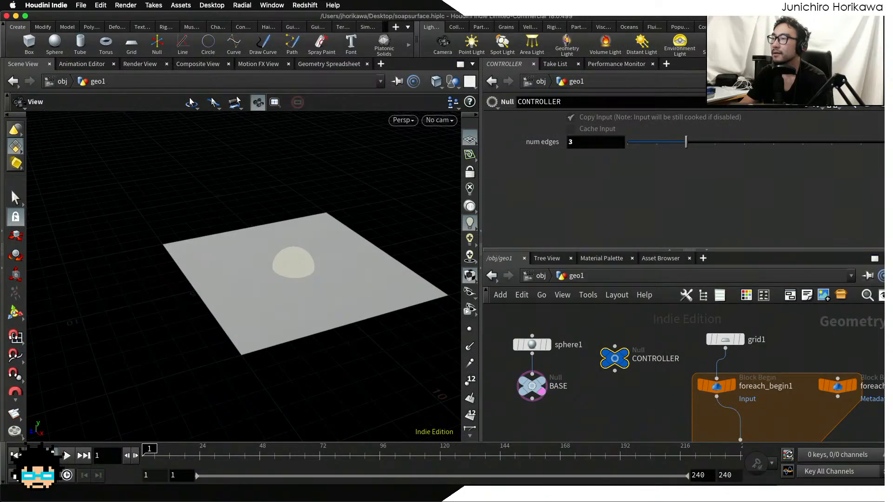
# - In the CONTROLLER node's parameter interface, add a float parameter named edge_random_seed with the label edge random seed
pyautogui.click(814, 110)
pyautogui.click(813, 120)
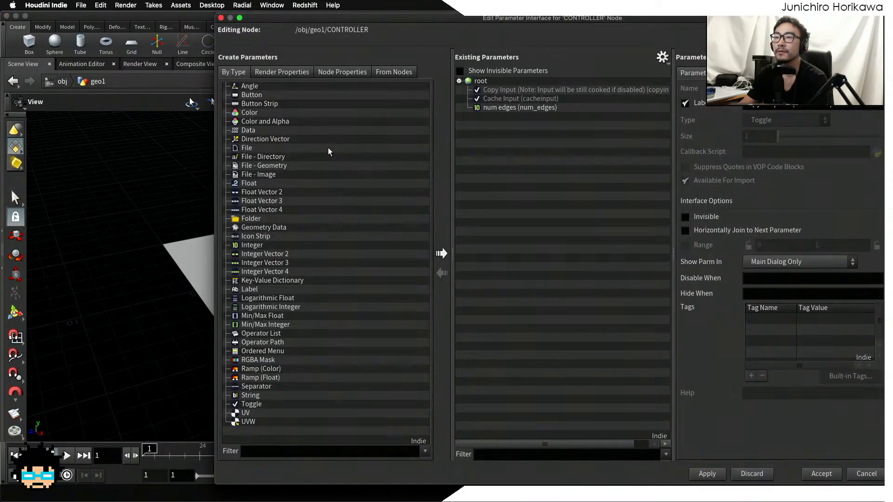
pyautogui.moveTo(248, 184); pyautogui.dragTo(516, 116)
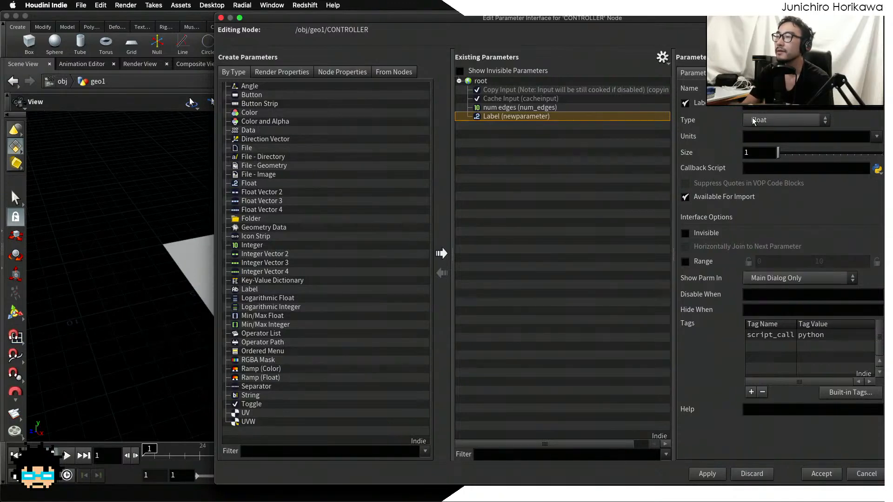
pyautogui.press('Tab')
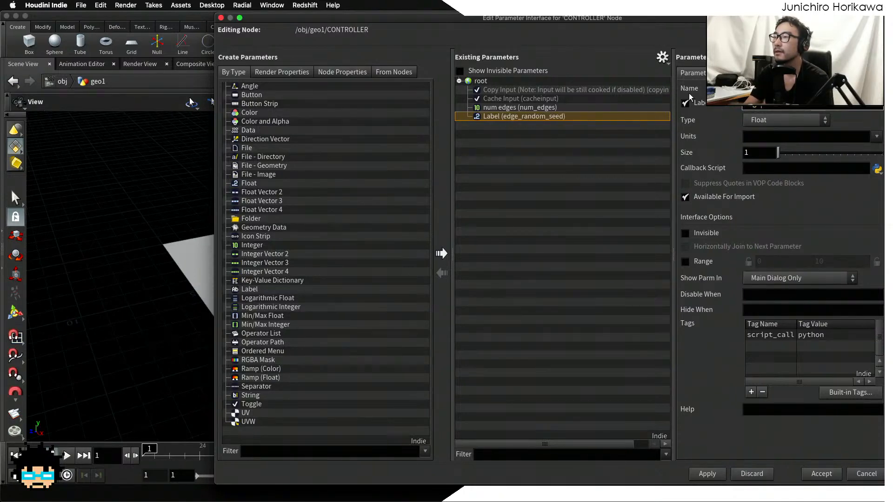
pyautogui.press('Return')
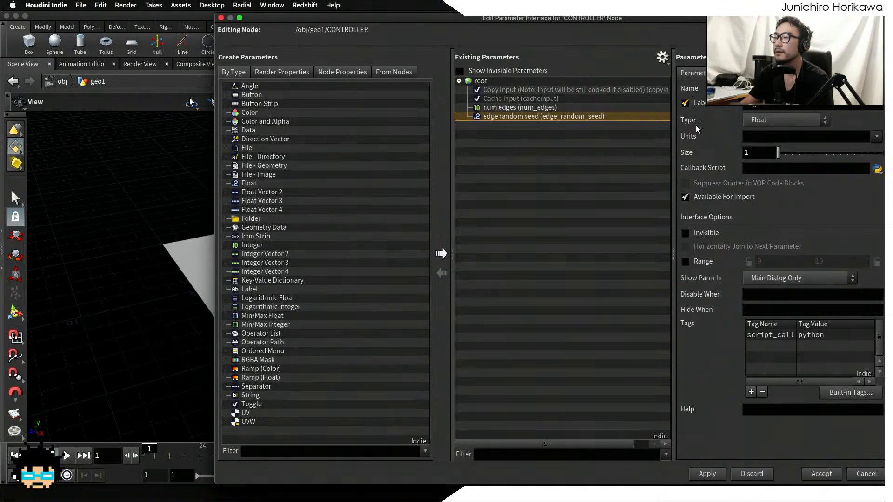
# - Enable a range of 0 to 100 for the edge random seed parameter and apply the interface changes
pyautogui.click(686, 262)
pyautogui.click(835, 262)
pyautogui.write('0')
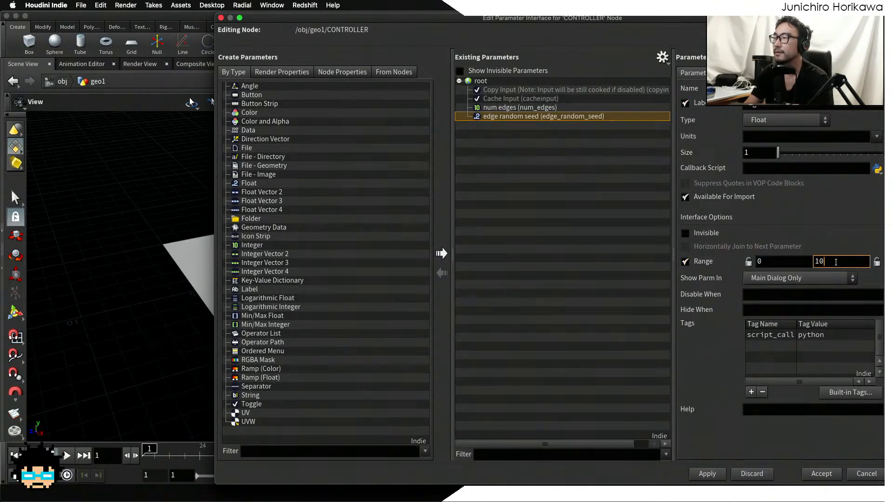
pyautogui.press('Return')
pyautogui.click(707, 473)
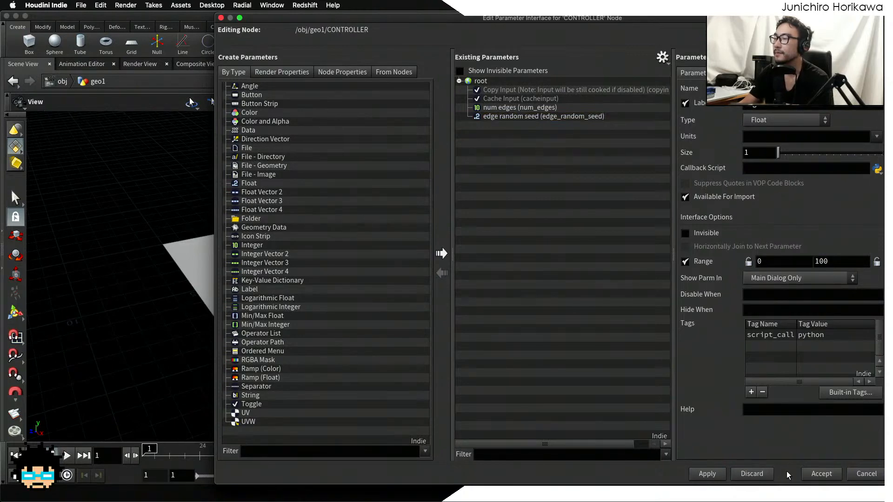
# - Accept the parameter interface, set the CONTROLLER's edge random seed to 47.8, and copy that parameter
pyautogui.click(821, 474)
pyautogui.moveTo(652, 154); pyautogui.dragTo(753, 157)
pyautogui.rightClick(597, 160)
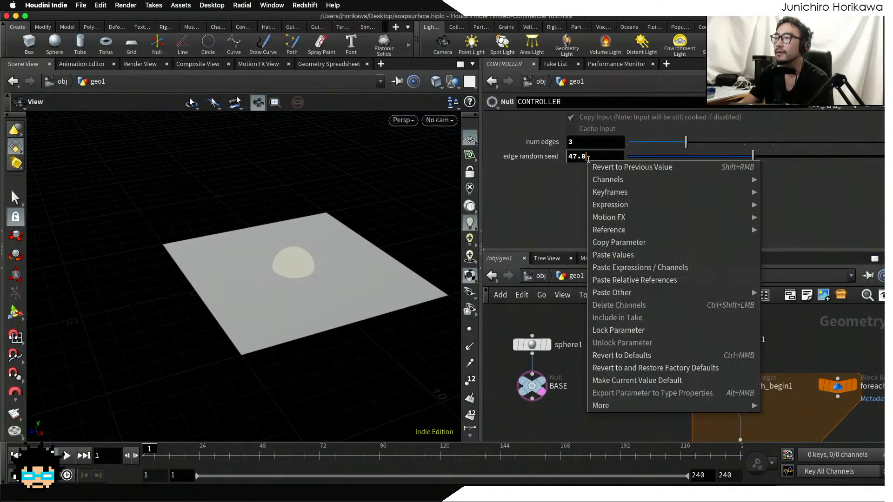
pyautogui.click(607, 243)
# - Replace transform1's X Rotate value with a relative reference to the copied edge_random_seed parameter
pyautogui.scroll(-5, 665, 364)
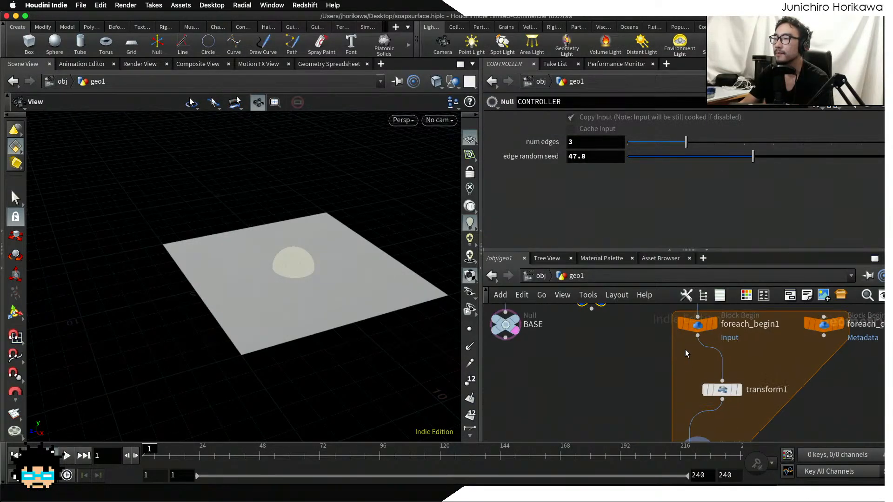
pyautogui.click(719, 392)
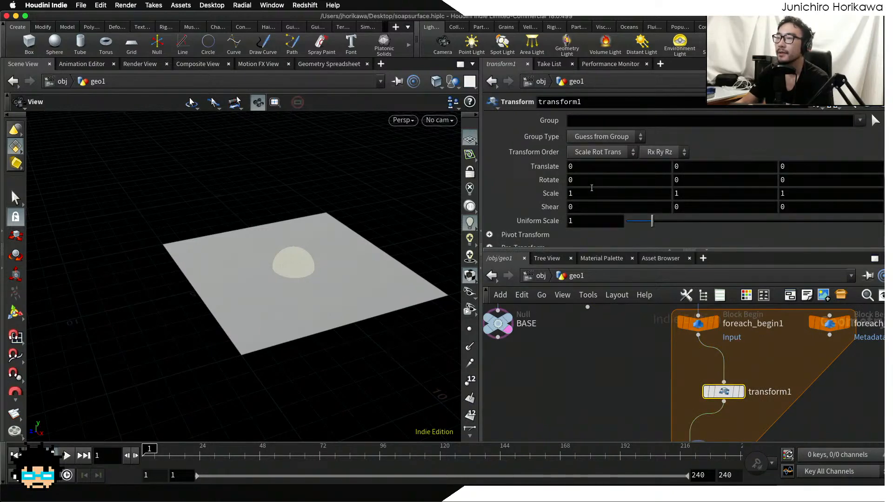
pyautogui.click(570, 181)
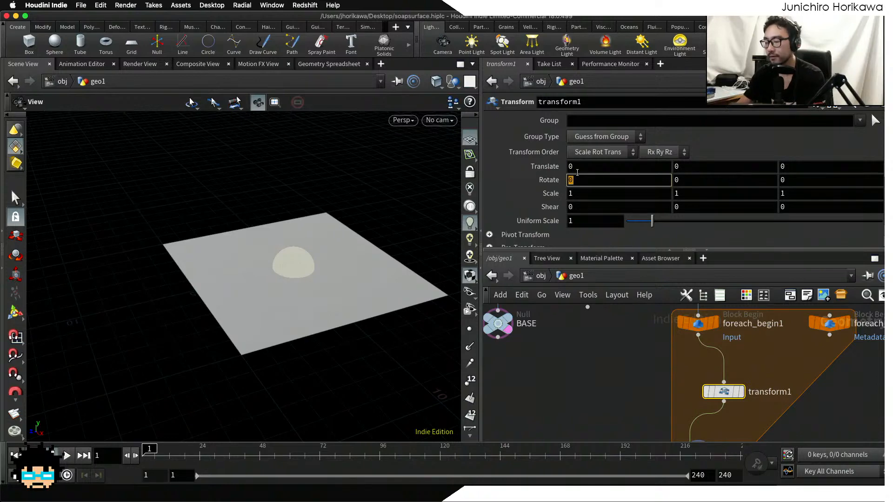
pyautogui.press('BackSpace')
pyautogui.rightClick(581, 184)
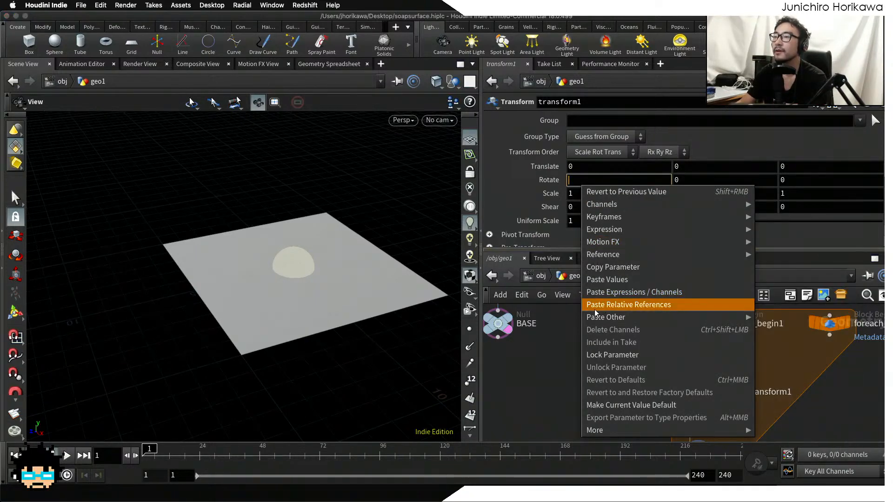
pyautogui.click(603, 305)
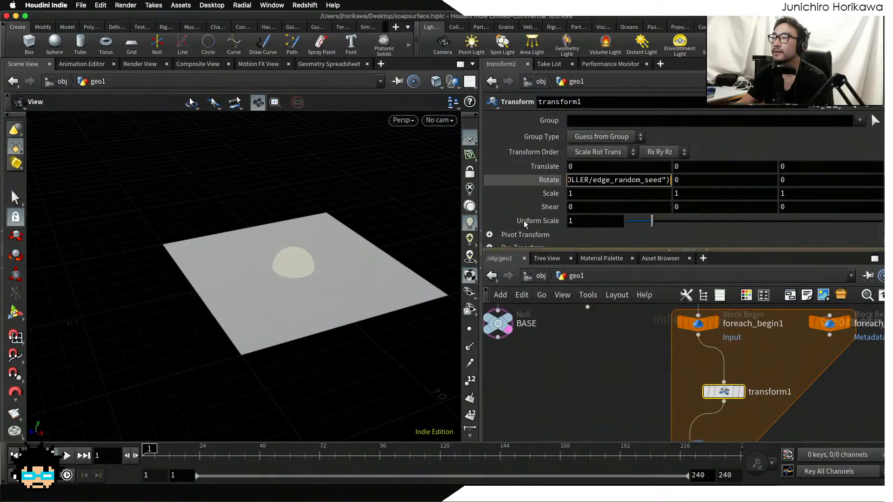
# - Widen the parameter pane and examine the full X Rotate expression on transform1
pyautogui.moveTo(479, 199); pyautogui.dragTo(364, 197)
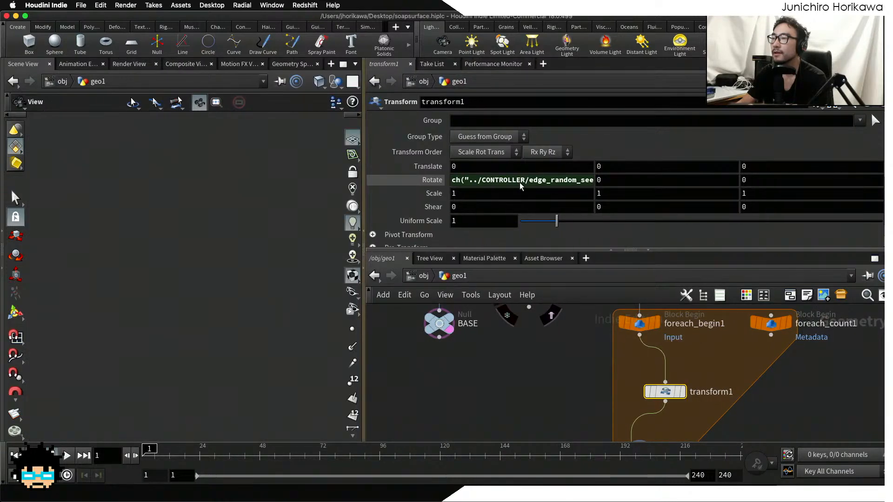
pyautogui.click(626, 179)
pyautogui.moveTo(626, 179); pyautogui.dragTo(457, 179)
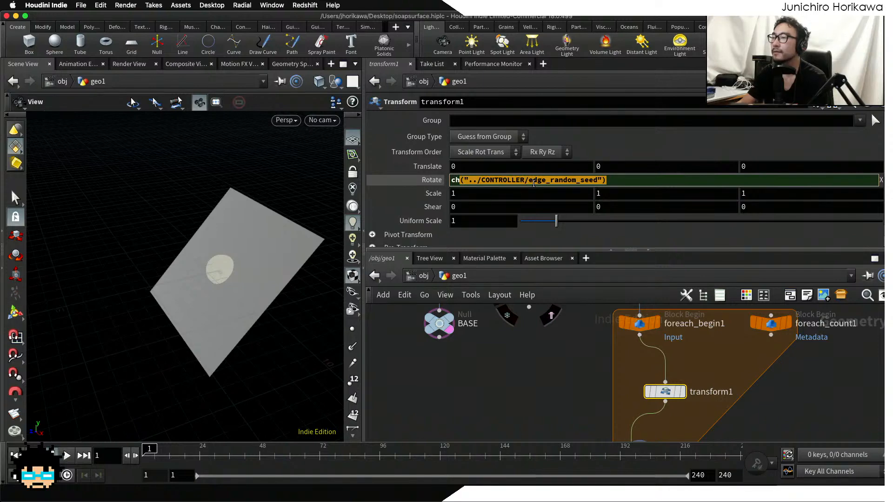
pyautogui.click(426, 177)
pyautogui.click(425, 178)
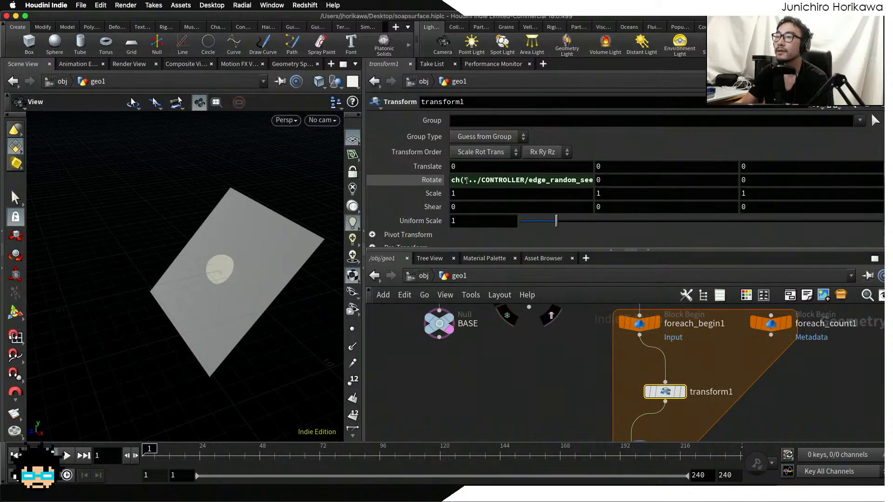
pyautogui.click(471, 180)
pyautogui.moveTo(606, 180); pyautogui.dragTo(449, 180)
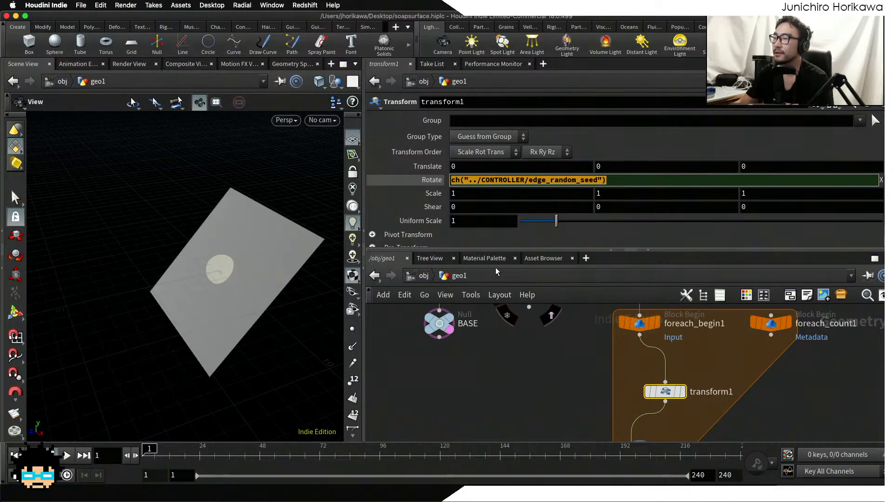
# - Select the loop's foreach_count1 metadata node and make it the displayed node
pyautogui.scroll(-5, 744, 372)
pyautogui.scroll(6, 733, 333)
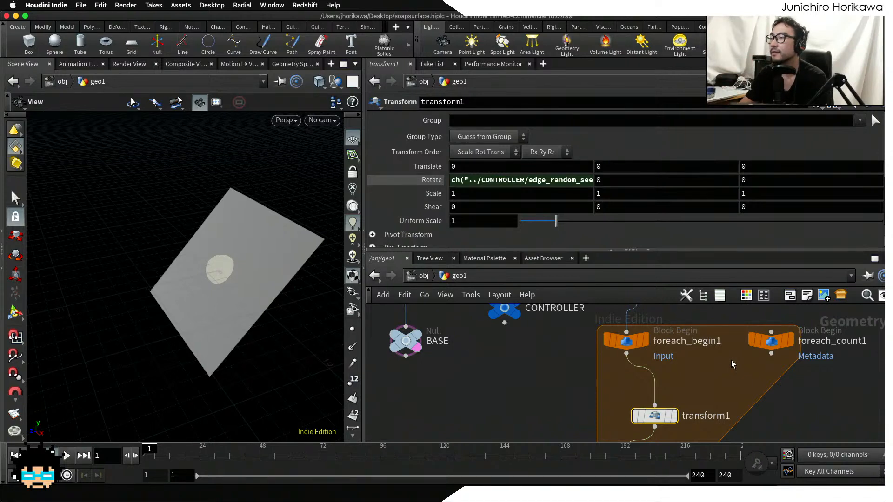
pyautogui.click(772, 345)
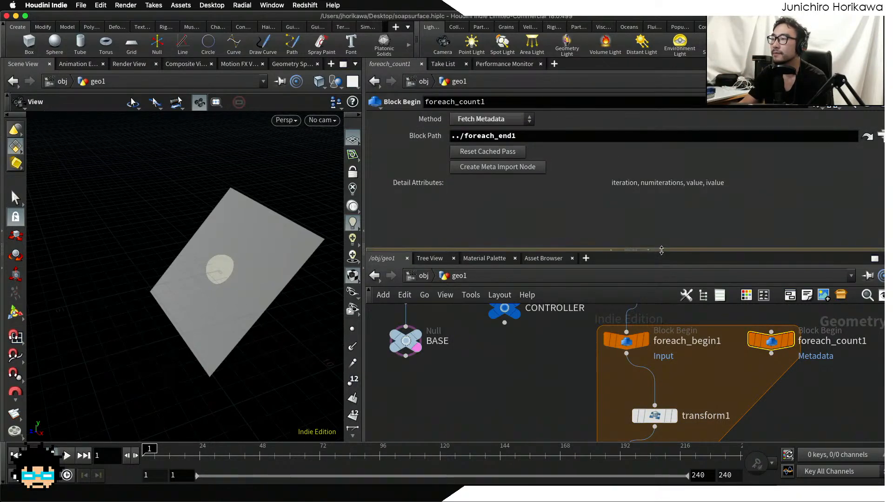
pyautogui.moveTo(767, 341); pyautogui.dragTo(775, 340)
pyautogui.scroll(-3, 716, 349)
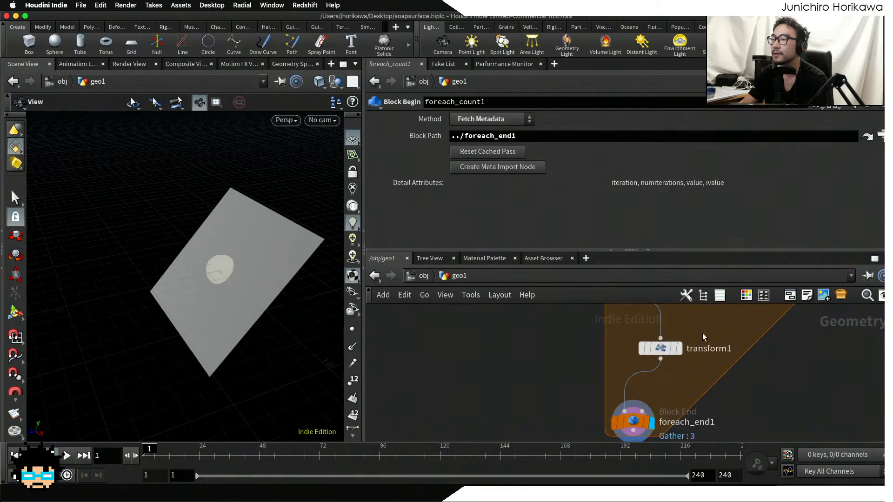
pyautogui.scroll(3, 754, 328)
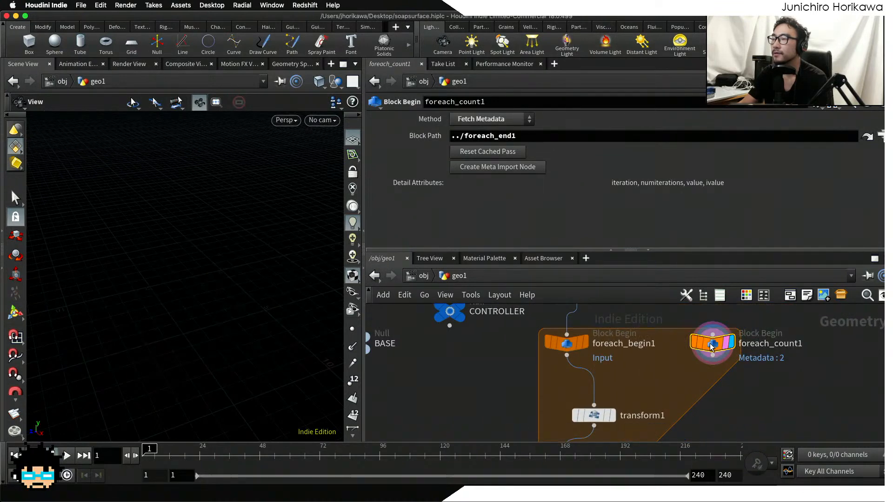
# - Add a Geometry Spreadsheet tab beside the parameters and examine the detail attributes of foreach_count1
pyautogui.click(555, 64)
pyautogui.moveTo(589, 90)
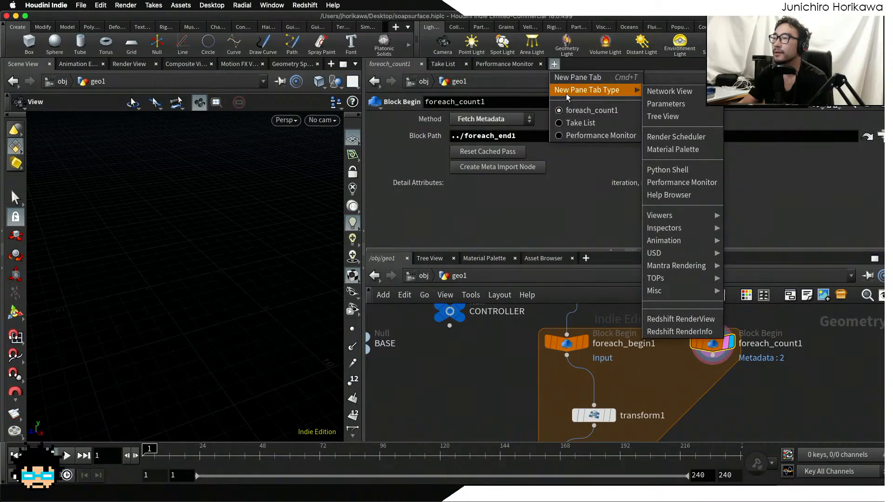
pyautogui.moveTo(664, 228)
pyautogui.click(763, 229)
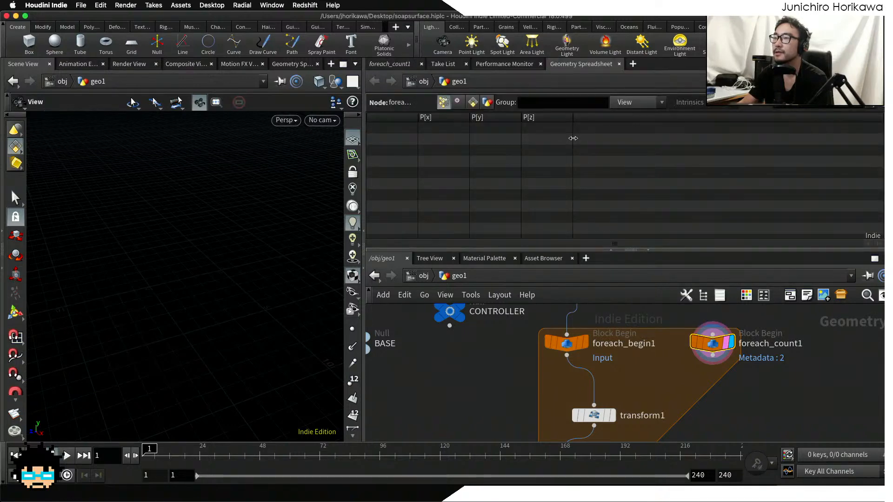
pyautogui.click(488, 105)
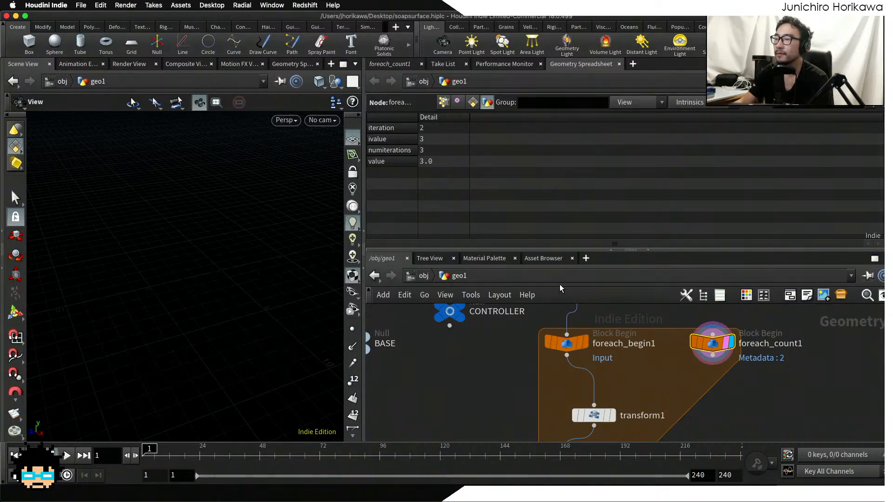
pyautogui.scroll(-3, 576, 314)
pyautogui.scroll(2, 582, 393)
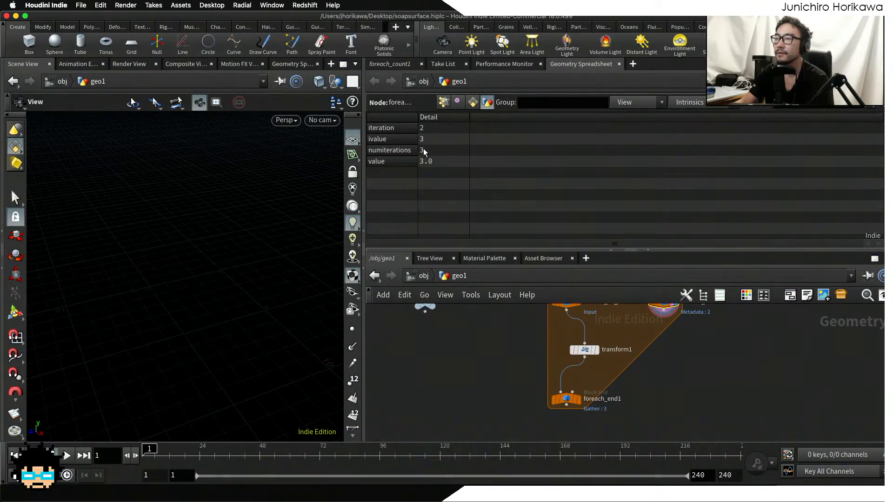
pyautogui.scroll(-3, 624, 368)
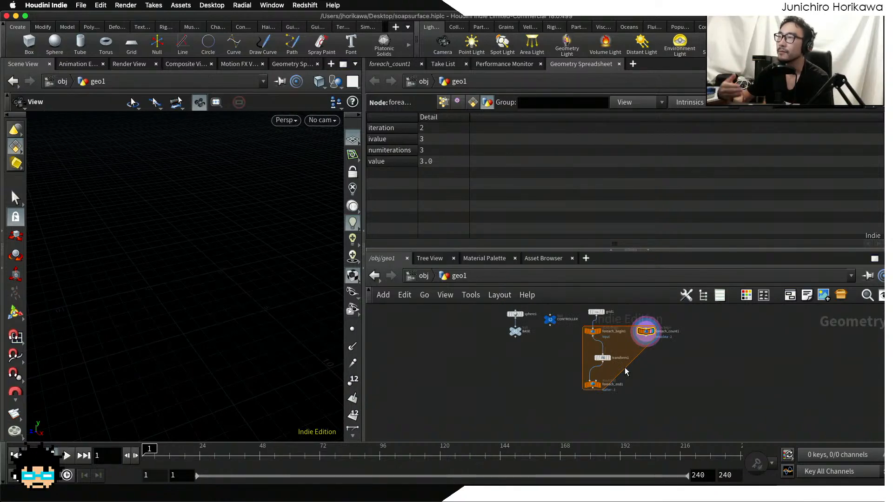
pyautogui.scroll(4, 607, 354)
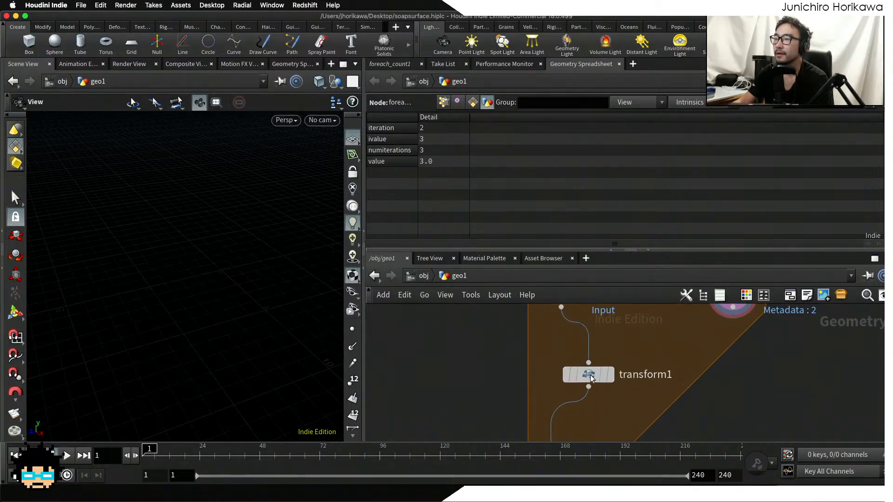
pyautogui.moveTo(643, 353); pyautogui.dragTo(649, 373, button='middle')
pyautogui.scroll(1, 648, 378)
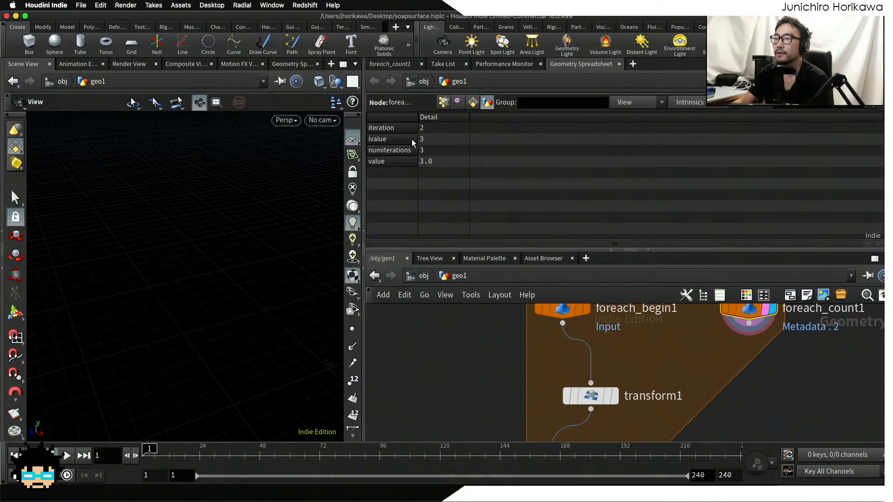
# - Return to transform1's parameters and extend its X Rotate expression with a multiplication by a detail( function call
pyautogui.click(591, 395)
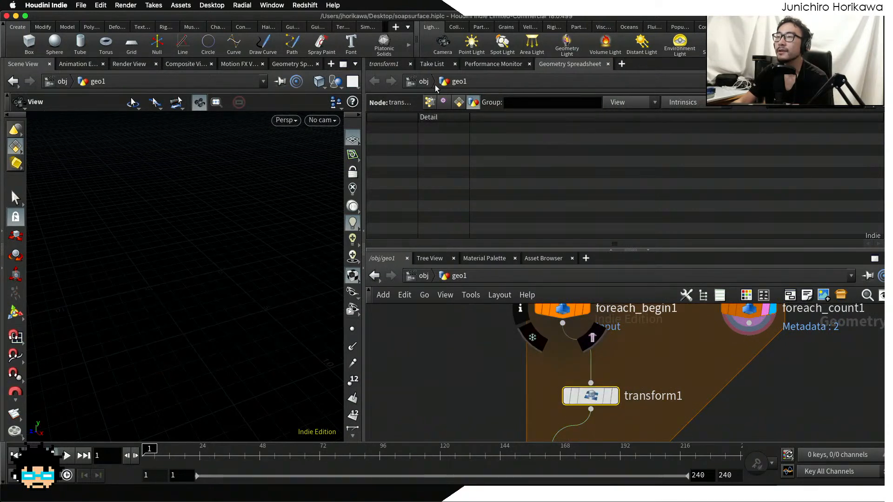
pyautogui.click(393, 65)
pyautogui.click(484, 181)
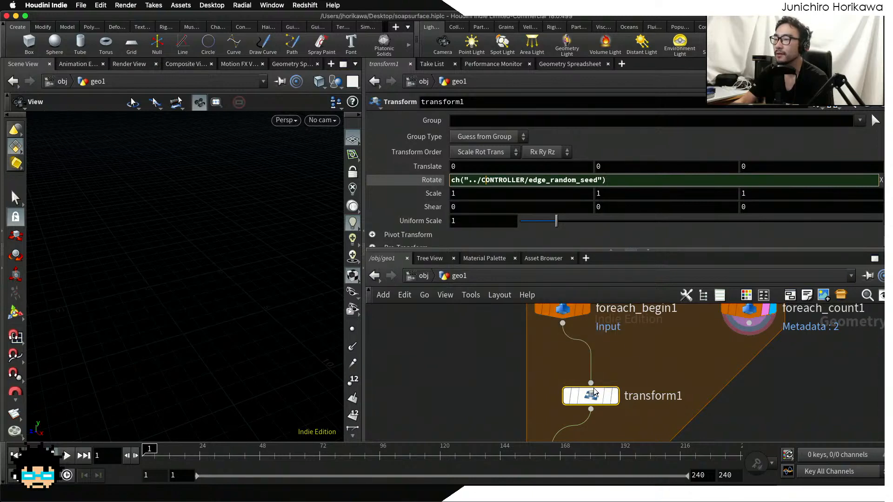
pyautogui.moveTo(588, 391); pyautogui.dragTo(577, 387)
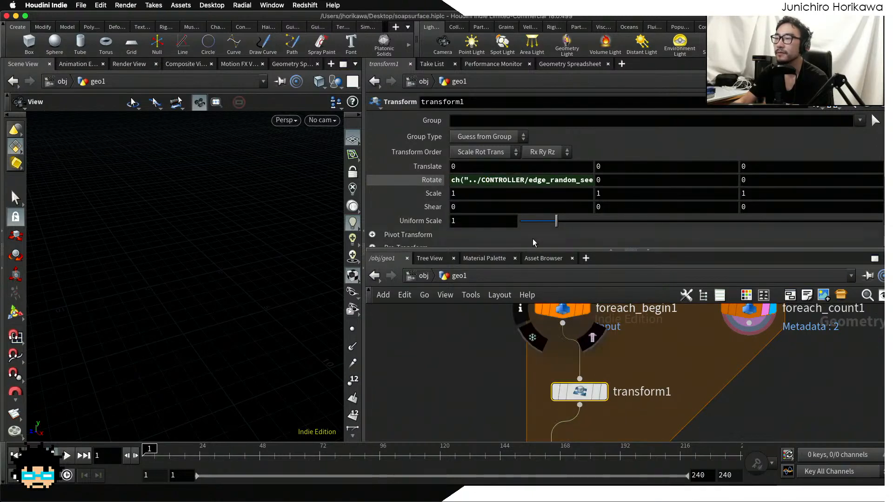
pyautogui.click(533, 180)
pyautogui.click(580, 180)
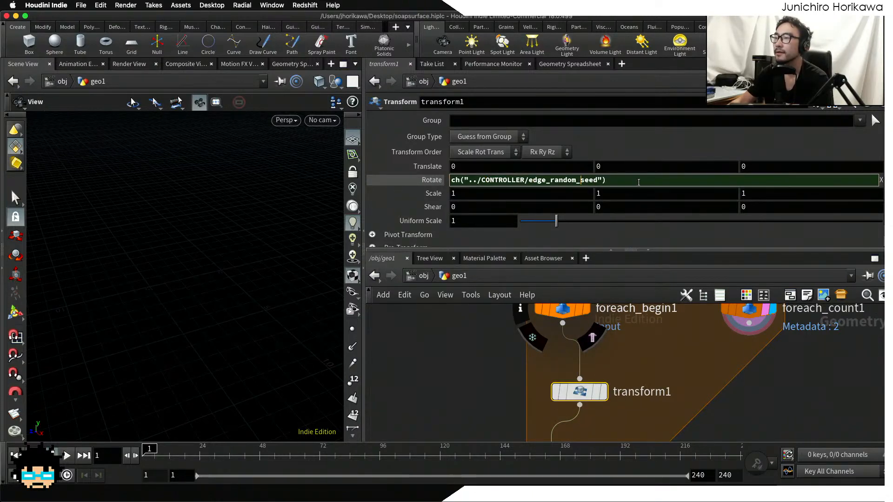
pyautogui.click(639, 180)
pyautogui.write('* ')
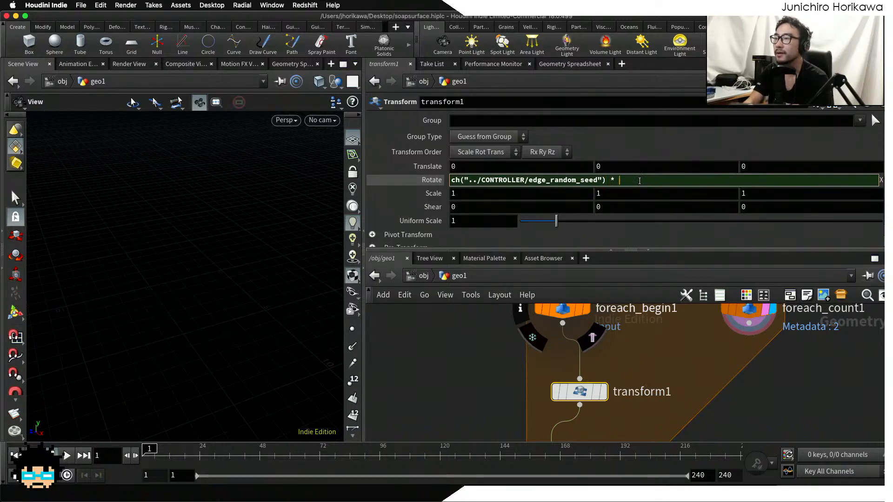
pyautogui.write('detail(')
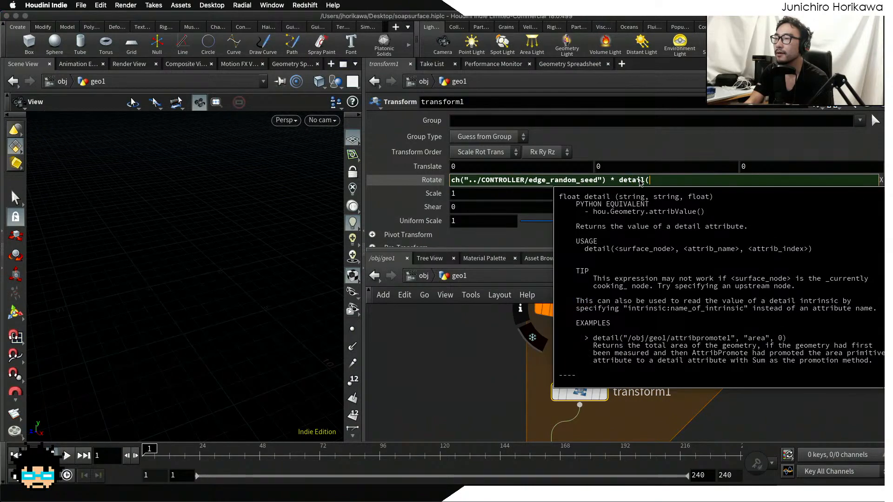
pyautogui.press('Return')
pyautogui.click(590, 180)
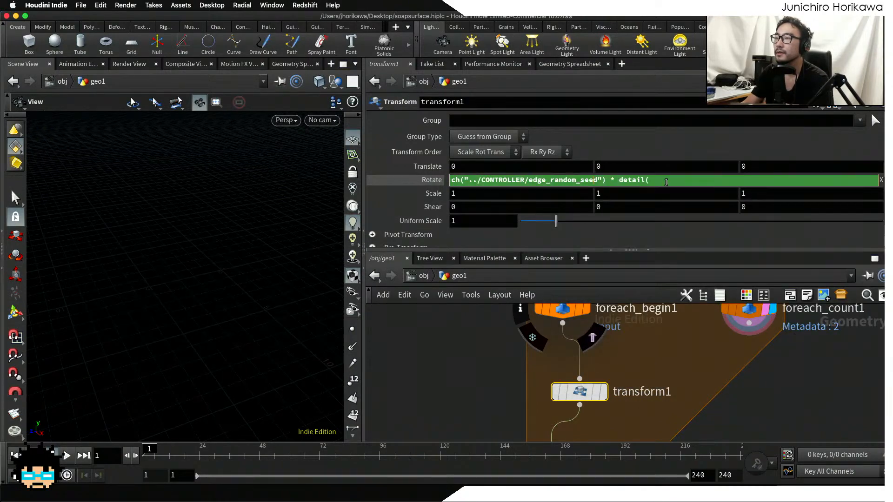
# - Complete the X Rotate expression's detail call with the arguments "../foreach_count1/", "iteration", 0
pyautogui.write('"../forea')
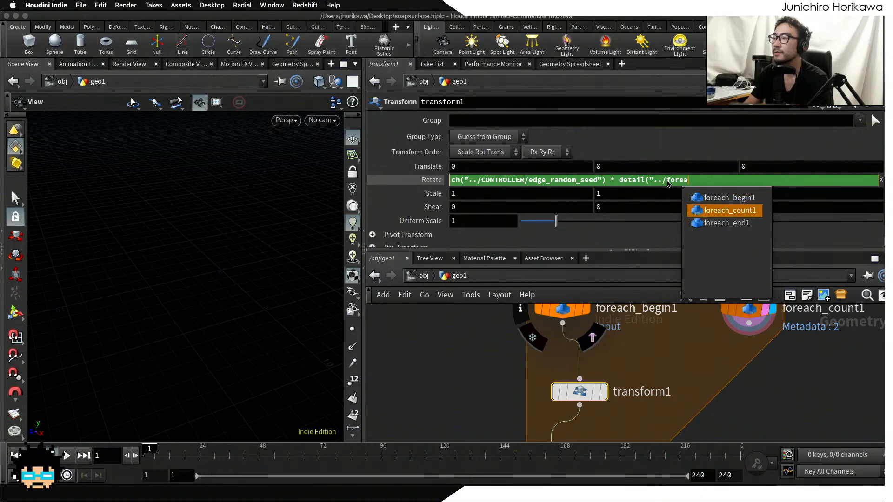
pyautogui.press('Tab')
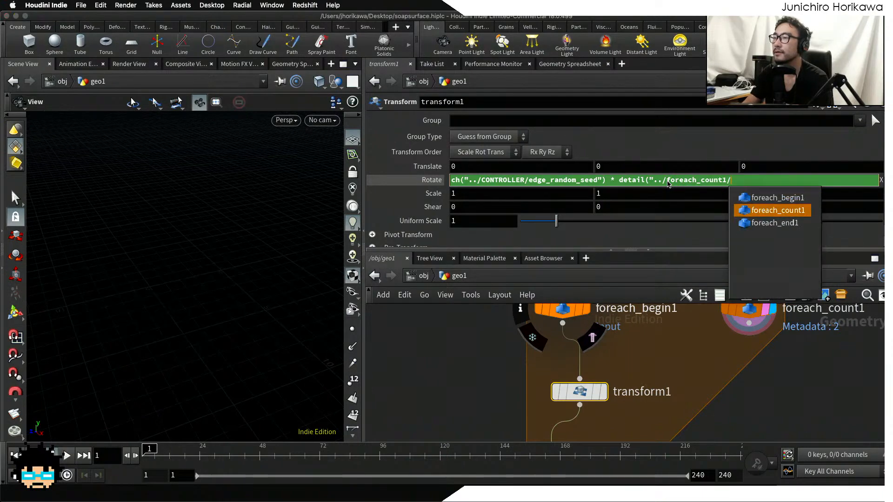
pyautogui.write('", "num')
pyautogui.press('BackSpace')
pyautogui.press('BackSpace')
pyautogui.press('BackSpace')
pyautogui.press('BackSpace')
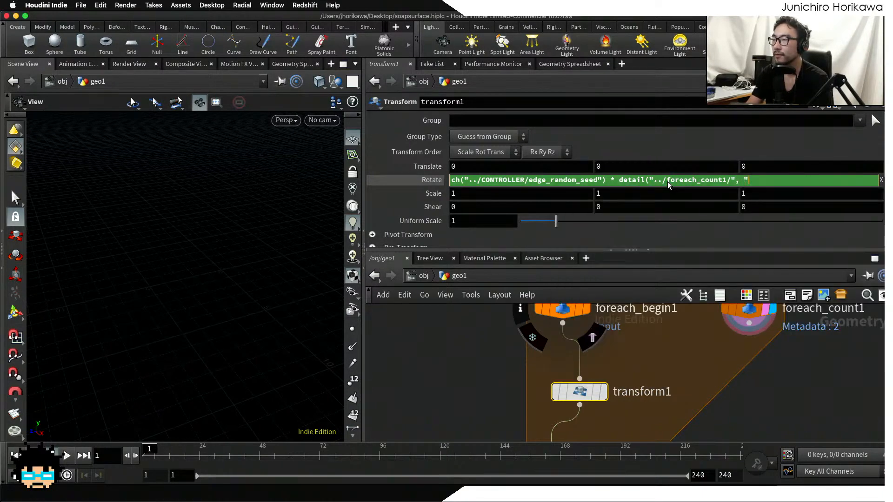
pyautogui.write('iteration')
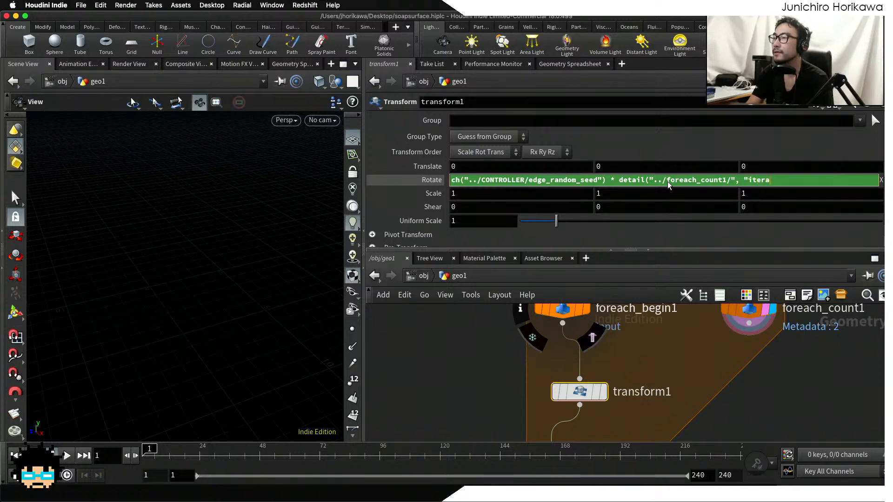
pyautogui.press('Return')
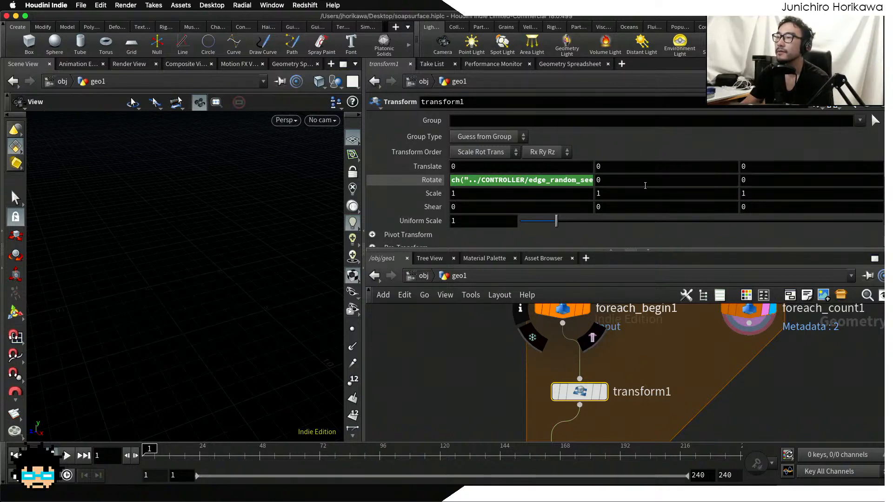
pyautogui.click(571, 179)
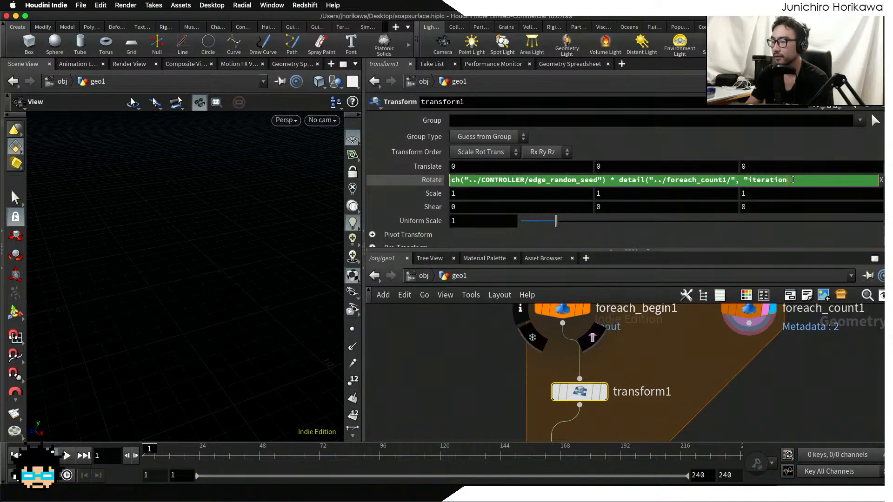
pyautogui.write('", 0)')
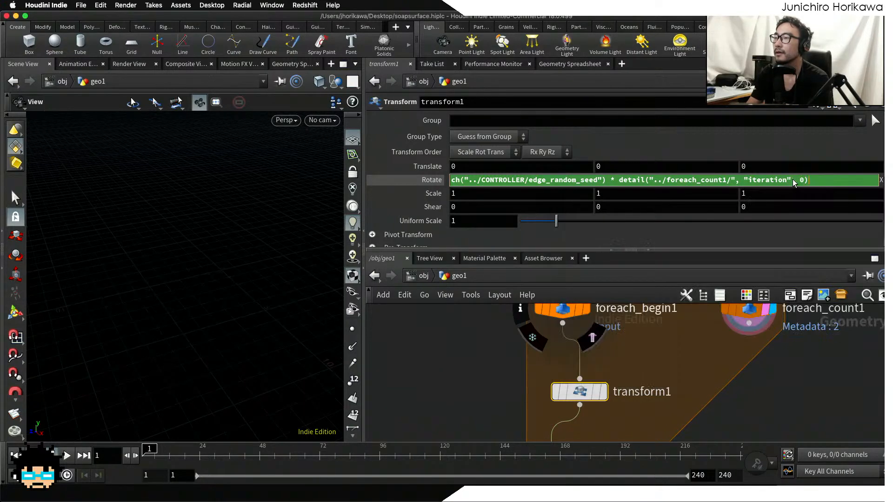
# - Confirm transform1's X Rotate expression and switch the Rotate row between its evaluated value and the expression
pyautogui.press('Return')
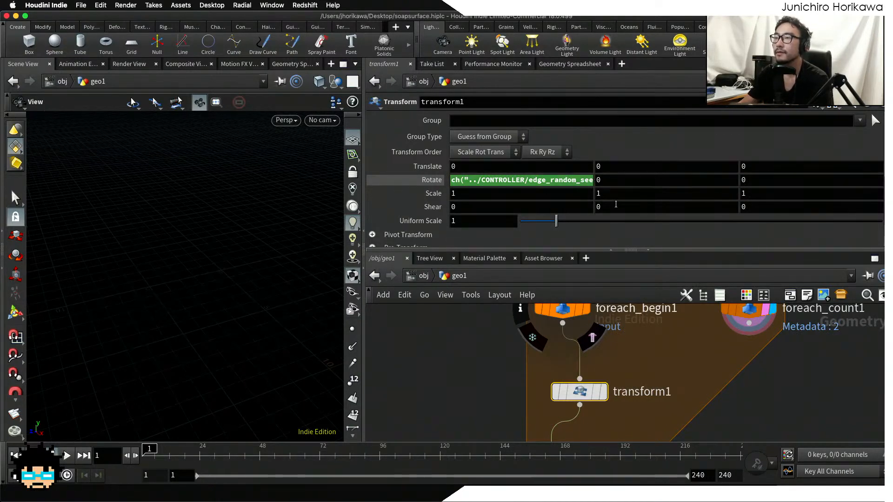
pyautogui.click(440, 181)
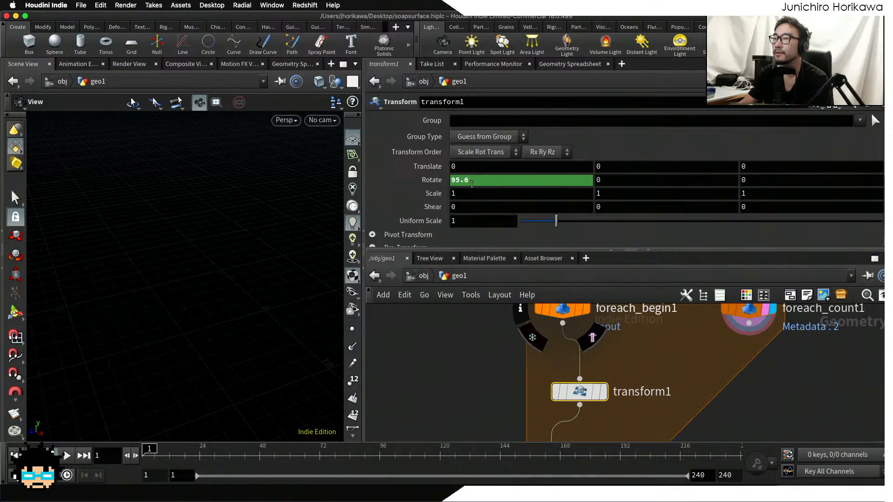
pyautogui.click(436, 181)
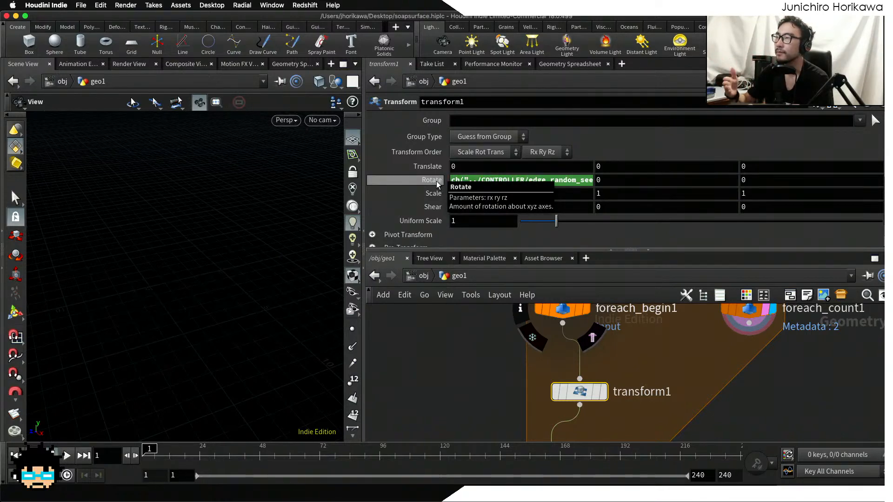
# - Rework the X Rotate expression to ch("../CONTROLLER/edge_random_seed") + detail("../foreach_count1/", "iteration", 0) * 423
pyautogui.click(531, 180)
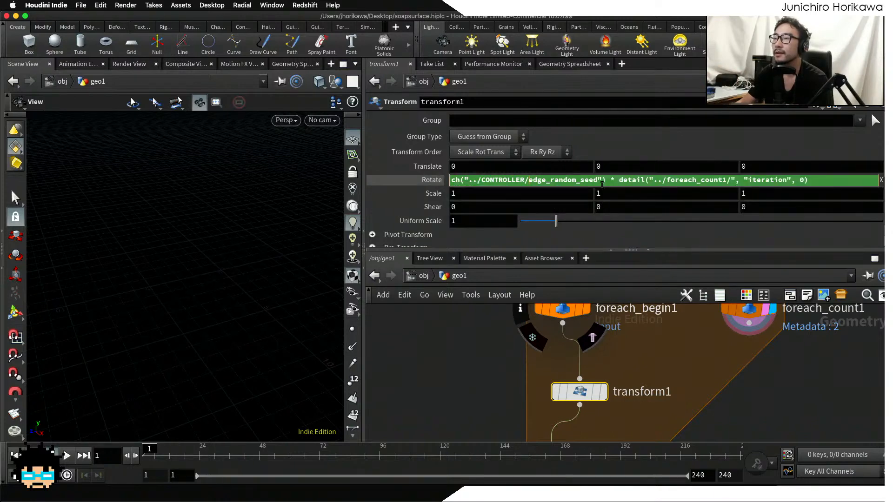
pyautogui.click(560, 193)
pyautogui.click(643, 181)
pyautogui.click(780, 193)
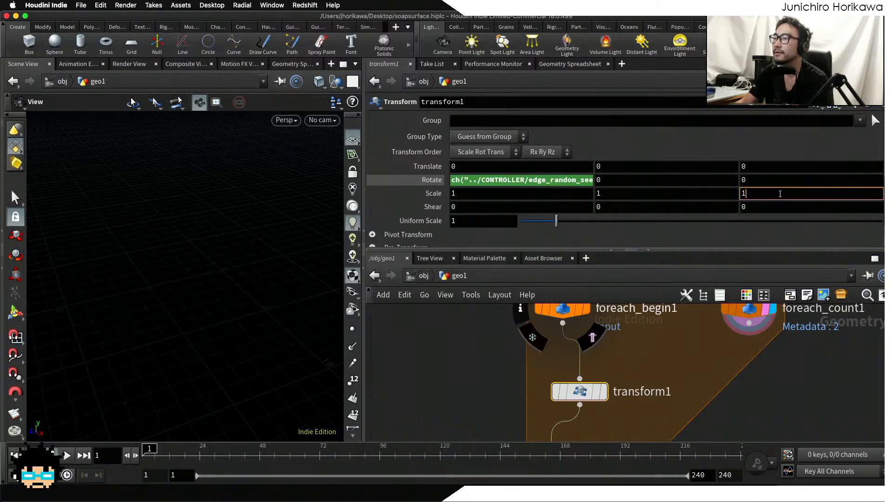
pyautogui.click(772, 181)
pyautogui.write('ch("../CONTROLLER/edge_random_seed") * detail("../foreach_count1/", "iteration", 0)')
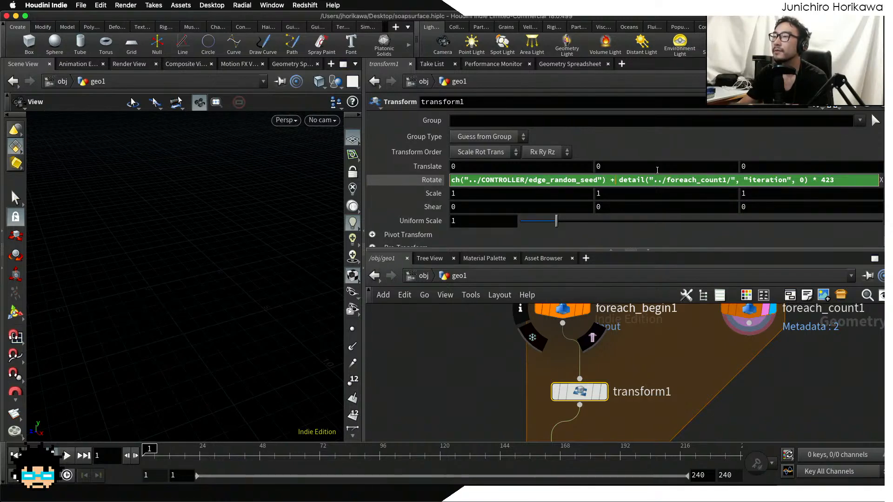
# - Start a rand( function call in front of the whole X Rotate expression
pyautogui.doubleClick(611, 180)
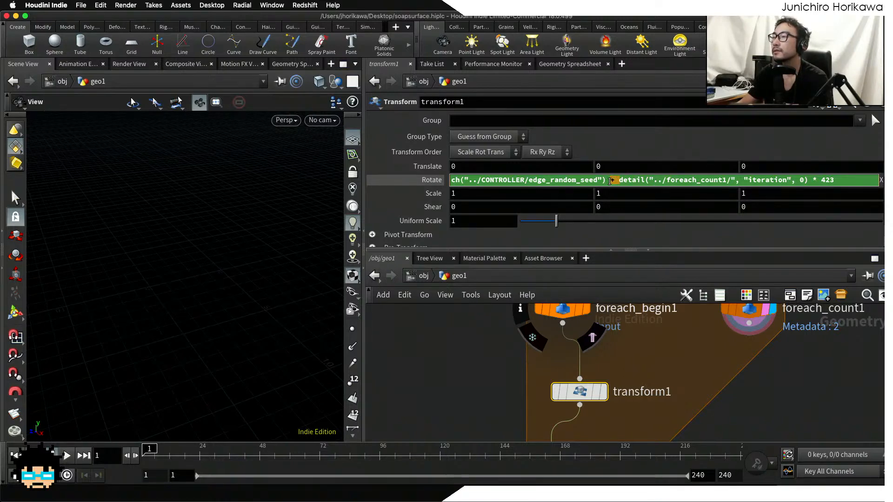
pyautogui.click(610, 181)
pyautogui.moveTo(838, 181); pyautogui.dragTo(382, 174)
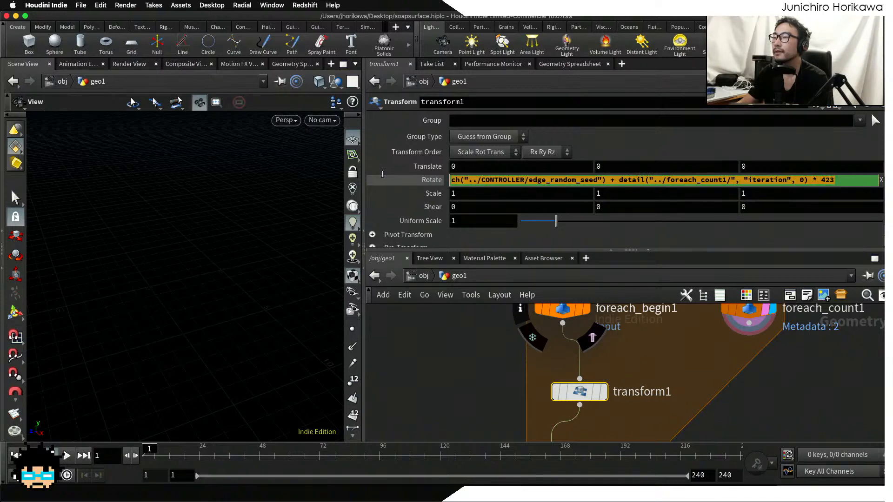
pyautogui.click(460, 181)
pyautogui.moveTo(450, 181); pyautogui.dragTo(836, 190)
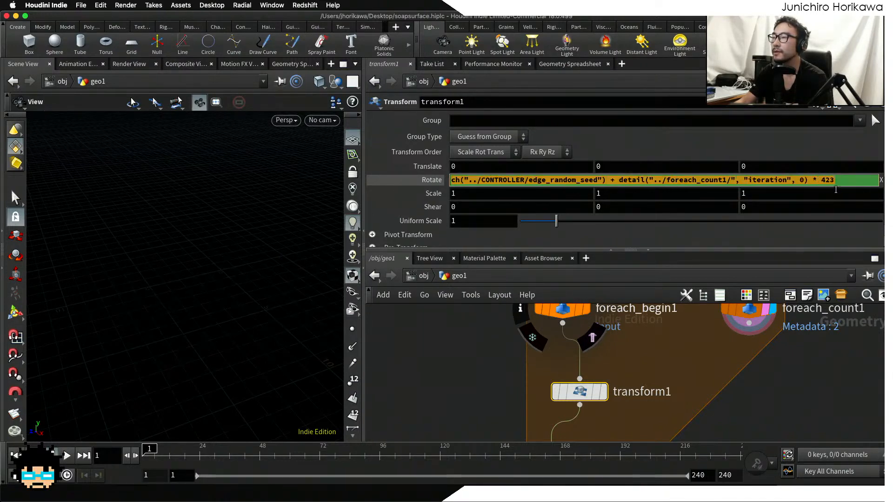
pyautogui.click(463, 180)
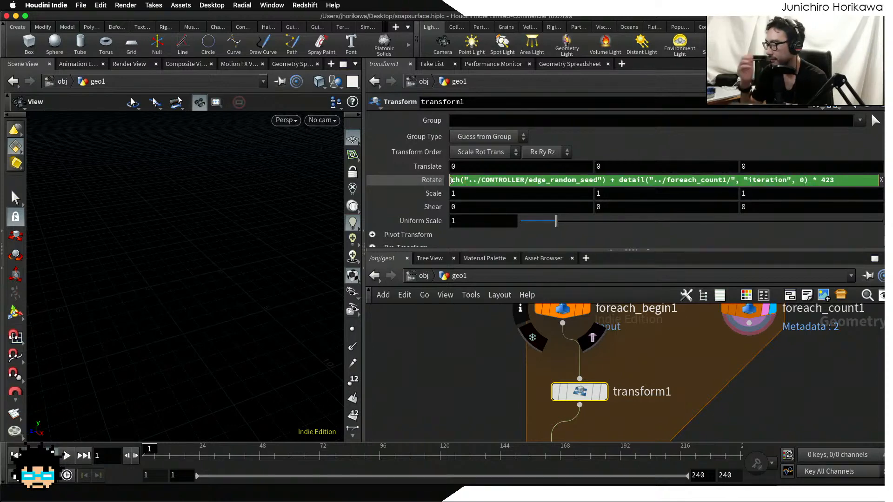
pyautogui.write('ra')
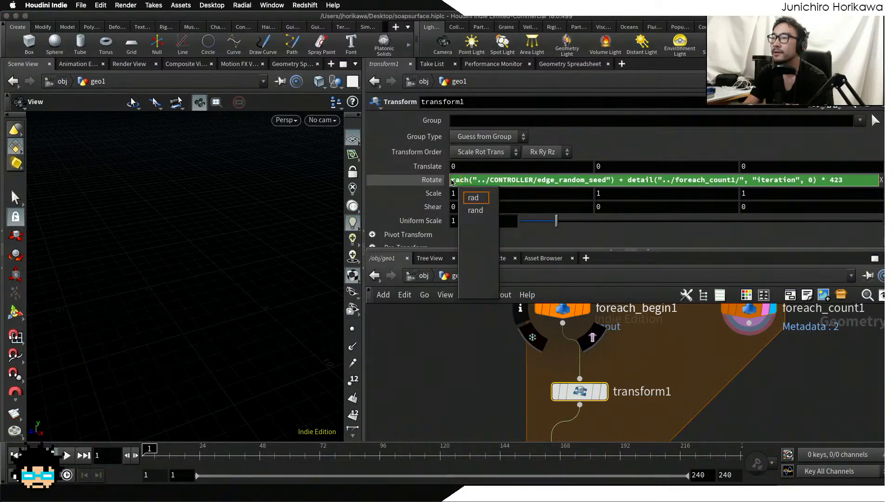
pyautogui.press('Down')
pyautogui.press('Down')
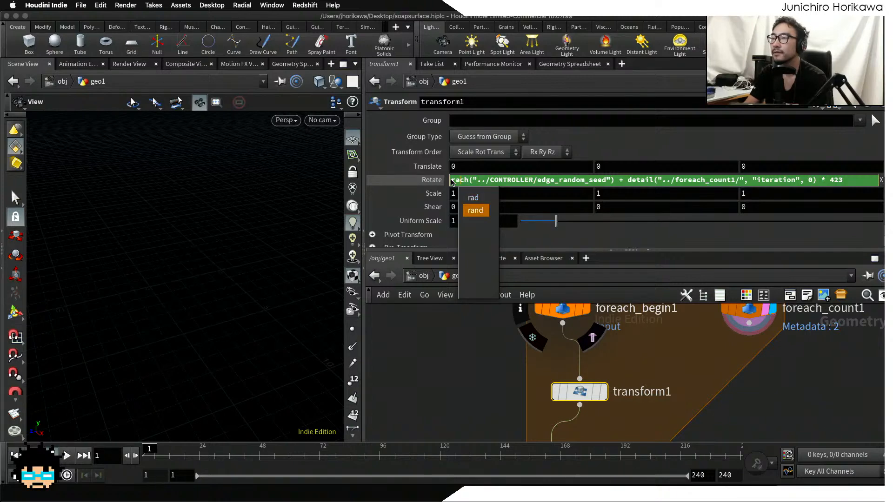
pyautogui.press('Return')
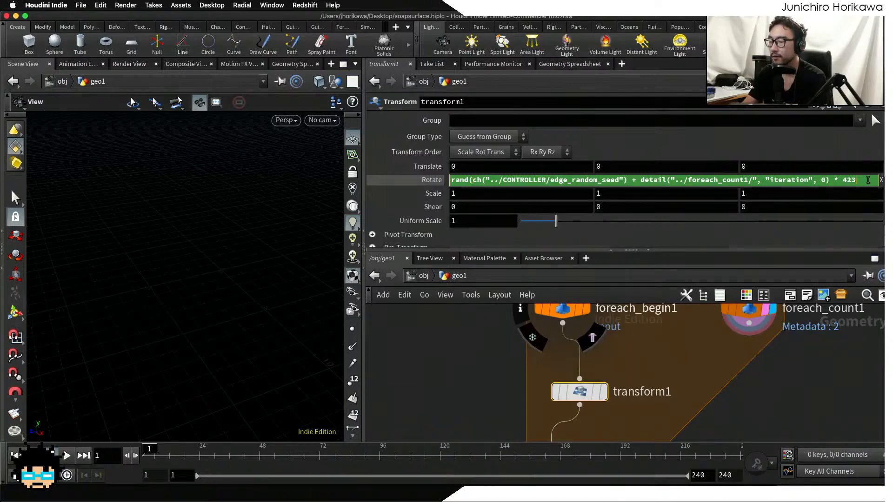
# - Close the rand call after 423 and multiply it by 360 in the X Rotate expression
pyautogui.write(') &')
pyautogui.press('BackSpace')
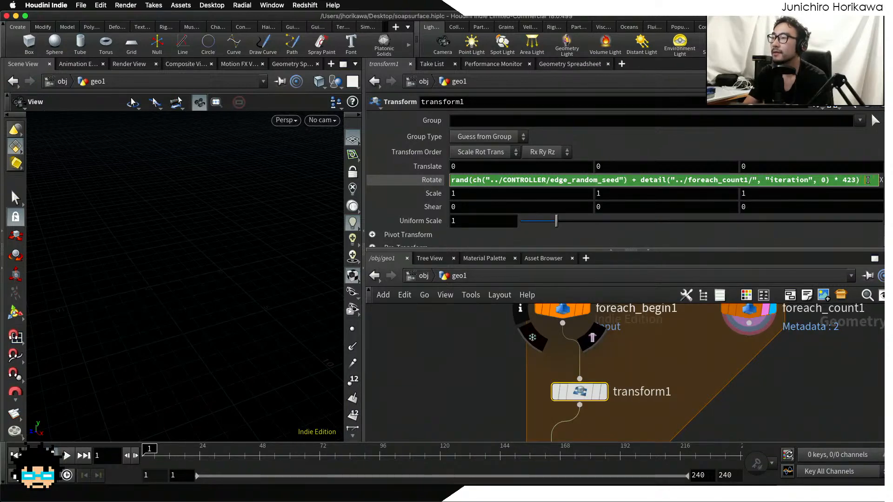
pyautogui.write('*')
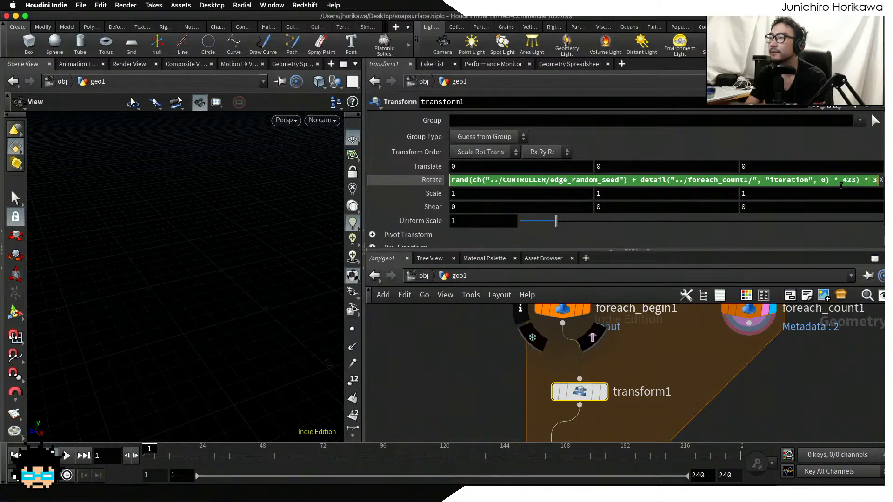
pyautogui.write(' 360')
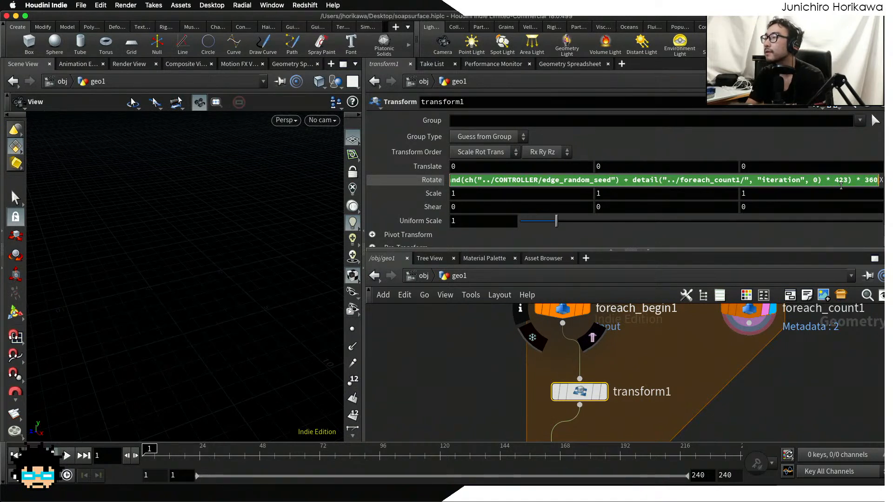
pyautogui.press('Return')
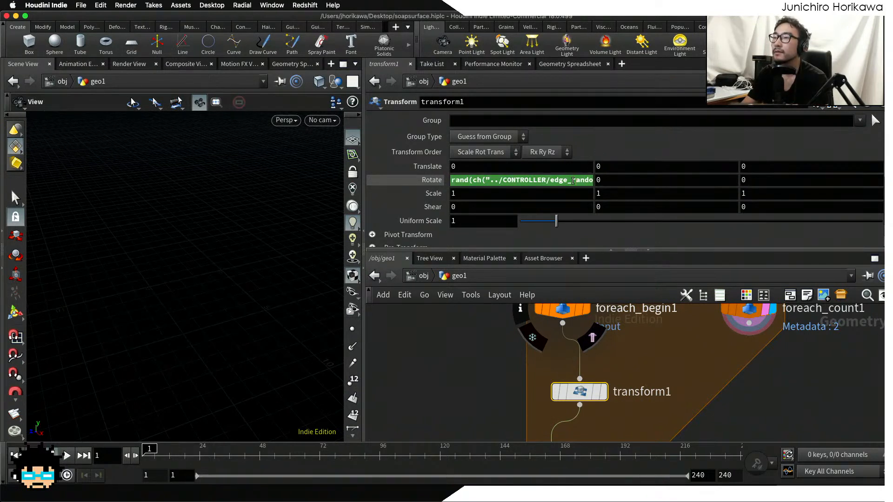
# - Copy the complete X Rotate expression into transform1's Y and Z Rotate values
pyautogui.click(573, 181)
pyautogui.press('super+a')
pyautogui.press('super+c')
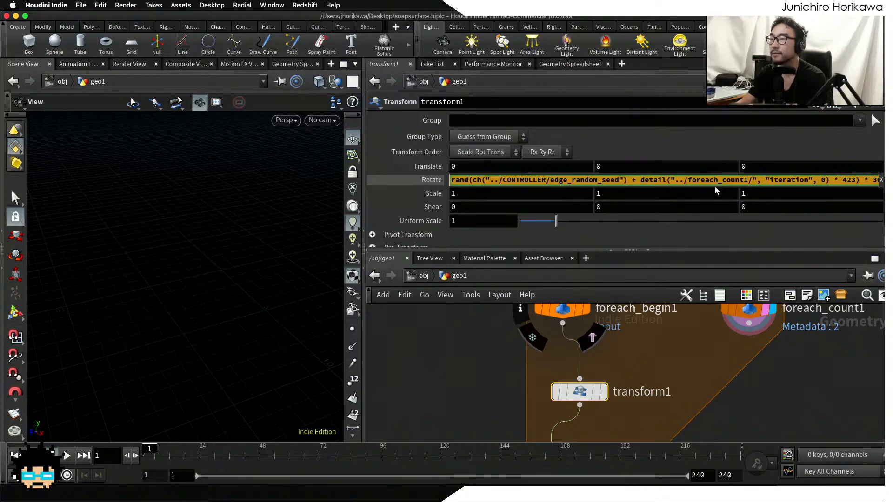
pyautogui.click(607, 179)
pyautogui.press('super+v')
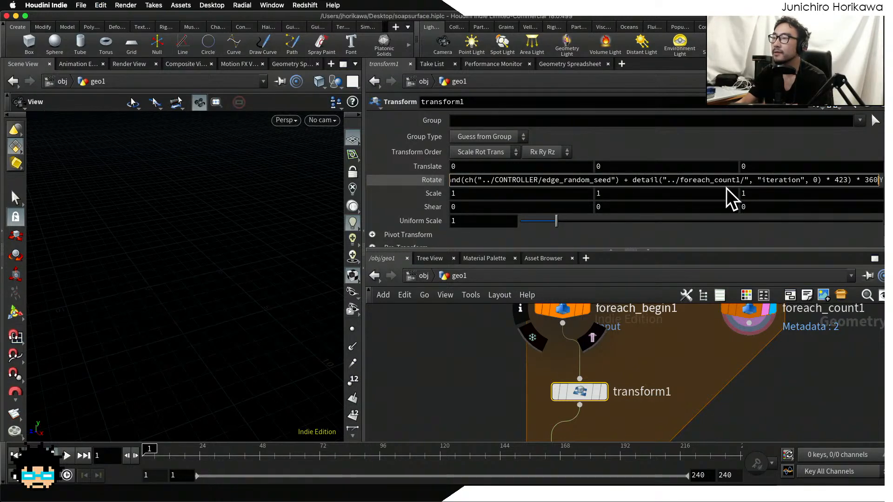
pyautogui.click(752, 181)
pyautogui.press('super+v')
pyautogui.press('Return')
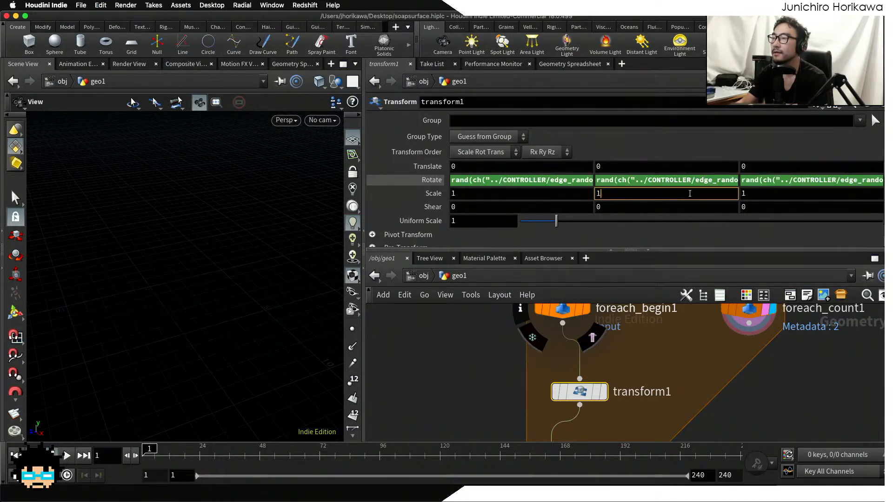
# - Set the iteration multiplier in the Y Rotate expression to 844
pyautogui.click(788, 182)
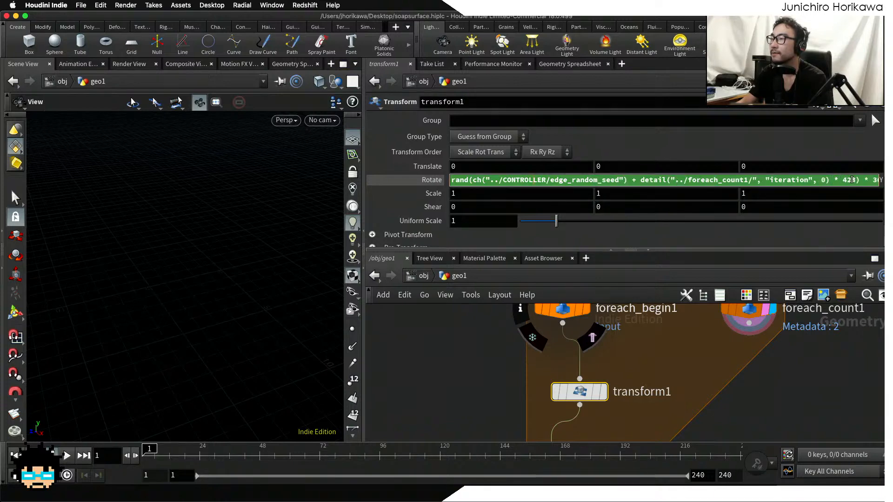
pyautogui.moveTo(857, 181); pyautogui.dragTo(844, 181)
pyautogui.write('84')
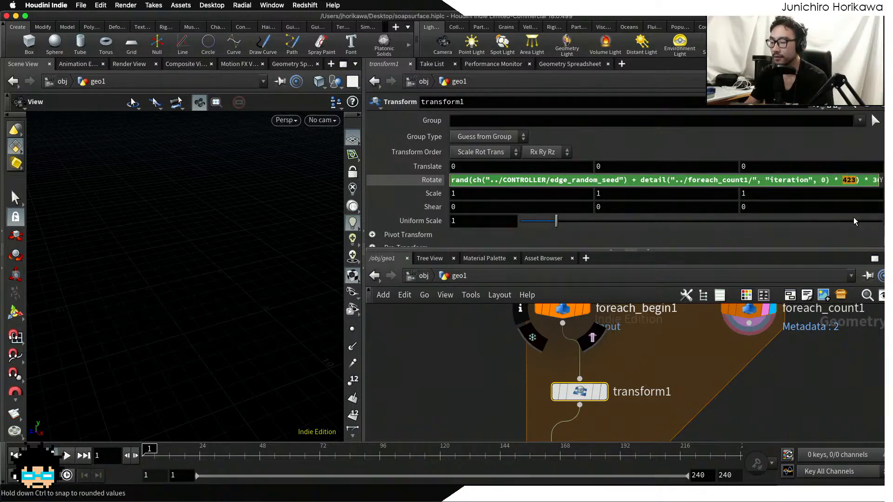
pyautogui.write('4')
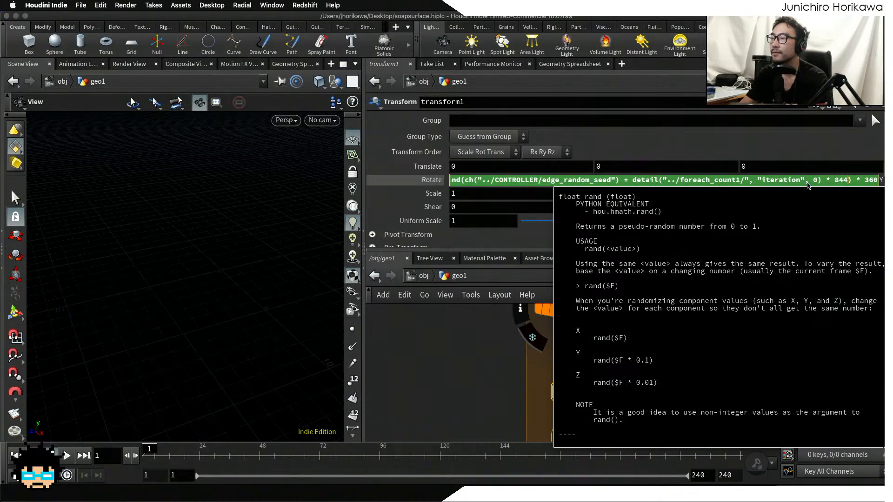
pyautogui.press('Escape')
# - Set the iteration multiplier in the Z Rotate expression to 934
pyautogui.click(858, 180)
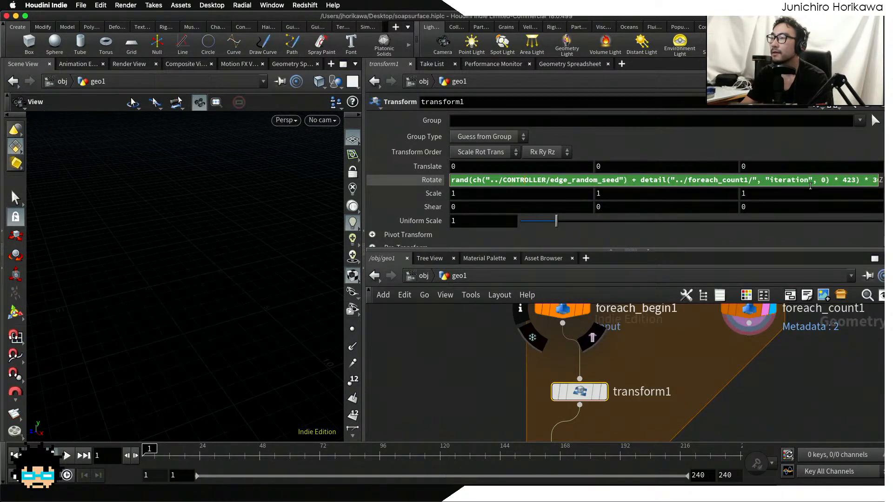
pyautogui.moveTo(859, 180); pyautogui.dragTo(842, 181)
pyautogui.write('934')
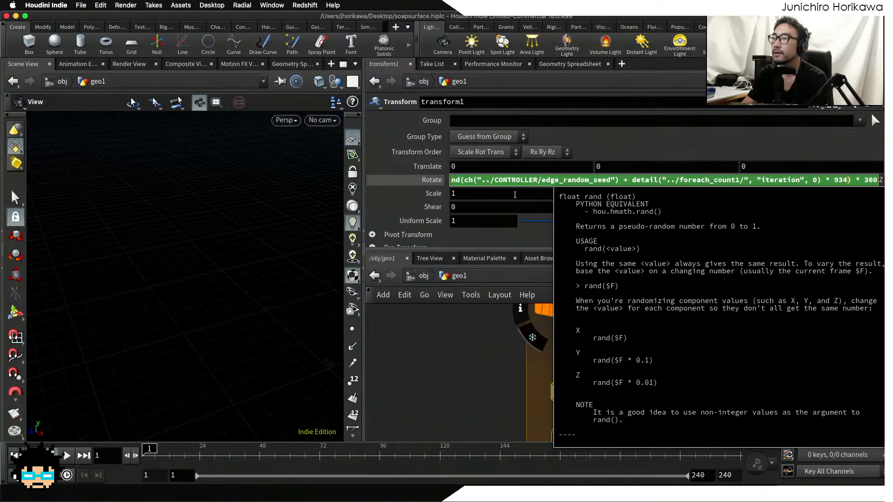
pyautogui.press('Return')
# - Show the evaluated Rotate values of transform1 and display the foreach_end1 output in the viewport
pyautogui.scroll(-2, 696, 375)
pyautogui.moveTo(699, 345); pyautogui.dragTo(703, 378, button='middle')
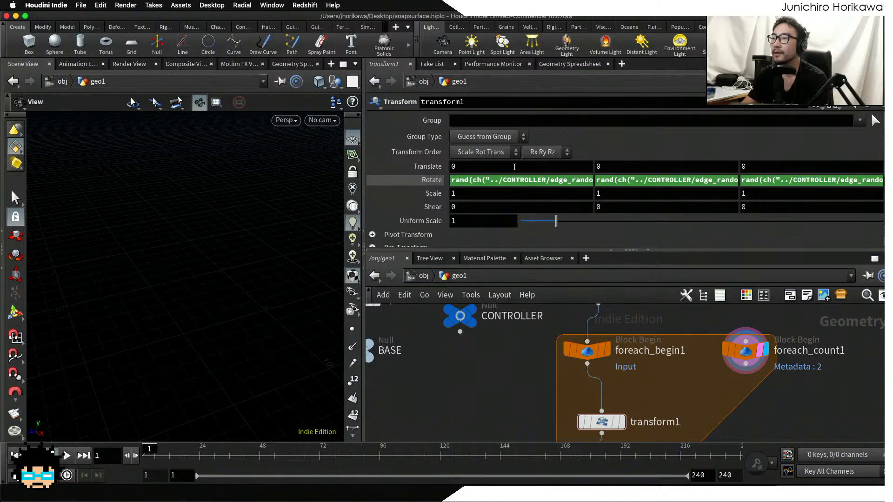
pyautogui.click(435, 181)
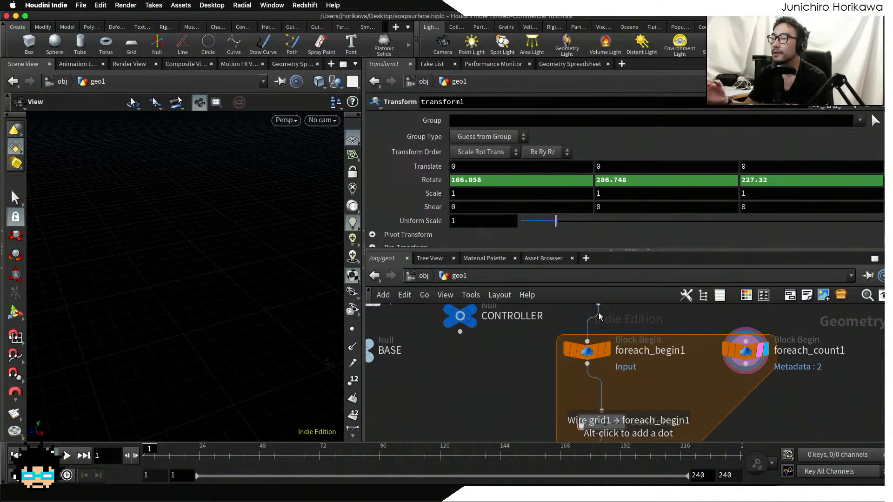
pyautogui.scroll(-1, 623, 391)
pyautogui.moveTo(622, 392); pyautogui.dragTo(639, 316, button='middle')
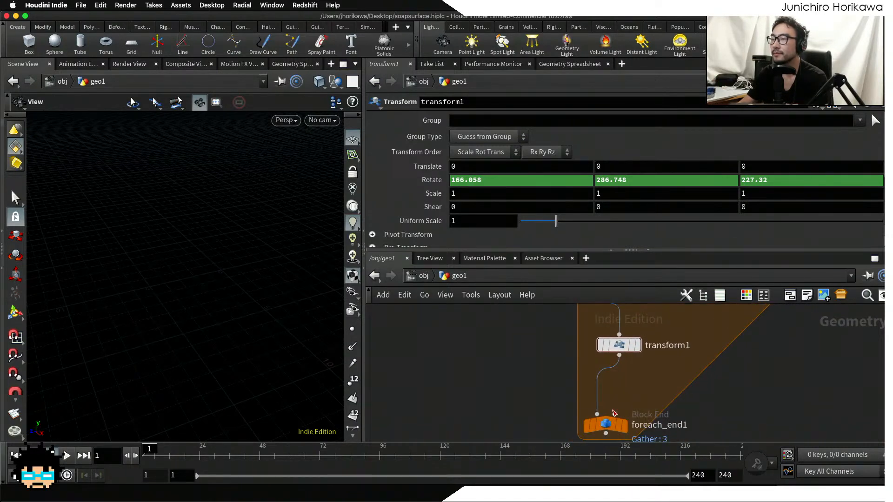
pyautogui.click(624, 426)
pyautogui.moveTo(322, 325); pyautogui.dragTo(182, 305)
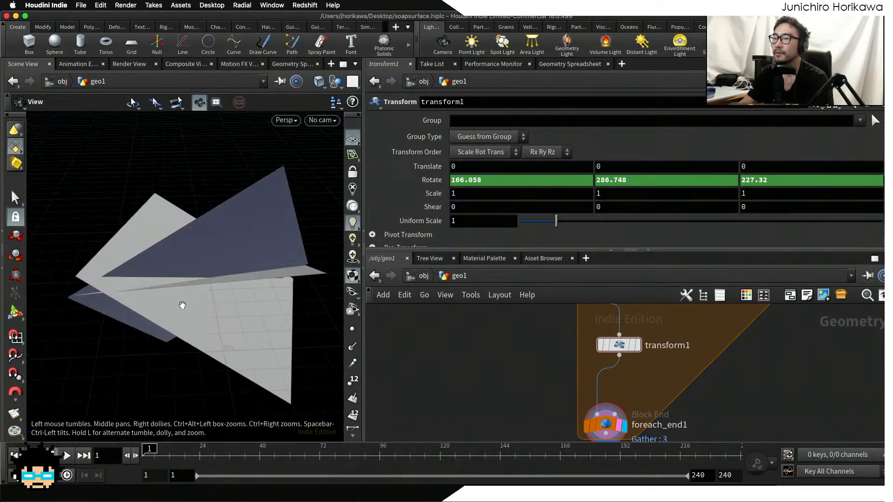
# - Set num edges to 8 on the CONTROLLER node and inspect the rotated grids
pyautogui.scroll(-5, 483, 365)
pyautogui.moveTo(477, 351); pyautogui.dragTo(516, 392, button='middle')
pyautogui.scroll(3, 515, 356)
pyautogui.click(532, 347)
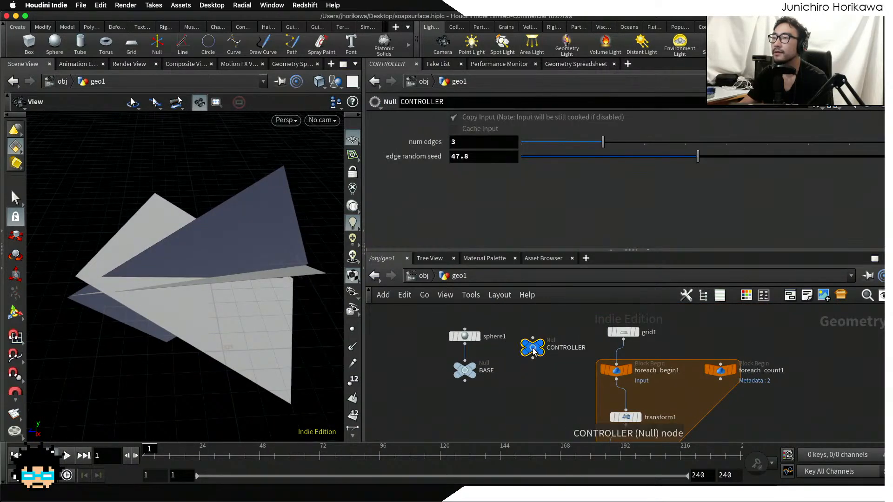
pyautogui.moveTo(638, 140); pyautogui.dragTo(808, 142)
pyautogui.moveTo(278, 244); pyautogui.dragTo(242, 258)
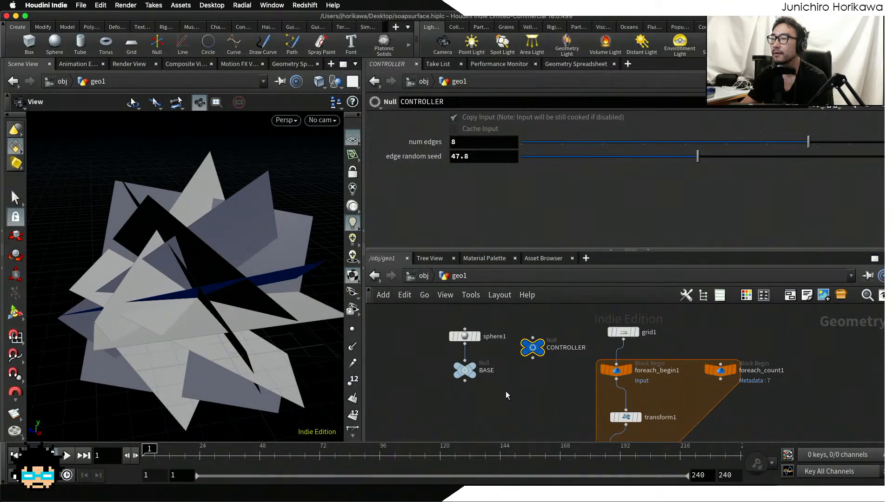
# - Select the sphere1 and BASE nodes together and move them down the network to bring BASE level with foreach_end1
pyautogui.scroll(-5, 549, 388)
pyautogui.moveTo(599, 393); pyautogui.dragTo(611, 369)
pyautogui.moveTo(552, 339); pyautogui.dragTo(599, 383, button='middle')
pyautogui.moveTo(524, 369); pyautogui.dragTo(525, 408, button='middle')
pyautogui.moveTo(525, 409); pyautogui.dragTo(491, 331)
pyautogui.scroll(3, 491, 332)
pyautogui.moveTo(495, 338)
pyautogui.mouseDown()
pyautogui.moveTo(503, 349)
pyautogui.moveTo(482, 343)
pyautogui.mouseUp()
pyautogui.scroll(-3, 515, 386)
pyautogui.moveTo(515, 389); pyautogui.dragTo(510, 343, button='middle')
pyautogui.scroll(1, 511, 342)
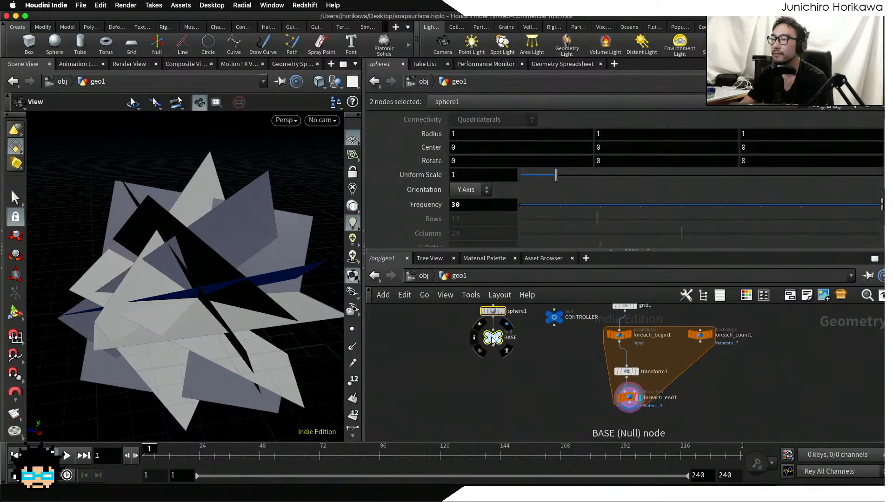
pyautogui.moveTo(491, 336); pyautogui.dragTo(519, 391)
pyautogui.moveTo(565, 382); pyautogui.dragTo(558, 371, button='middle')
pyautogui.scroll(2, 535, 392)
# - Add a Boolean node and wire BASE into its first input and foreach_end1 into its second, displaying its output
pyautogui.press('Tab')
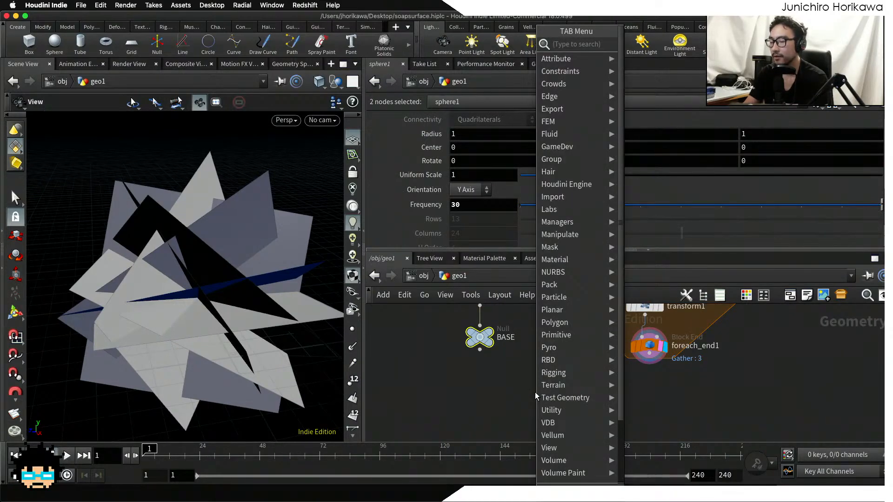
pyautogui.write('bolle')
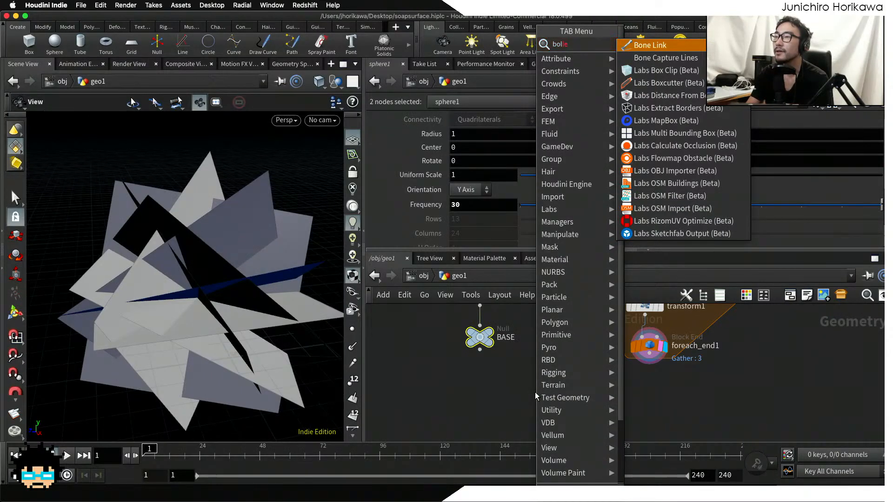
pyautogui.press('BackSpace')
pyautogui.write('o')
pyautogui.press('Return')
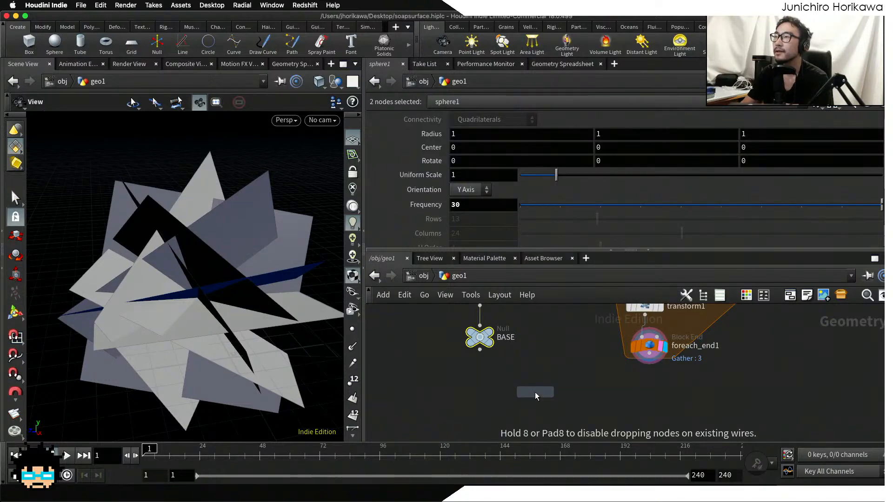
pyautogui.click(535, 395)
pyautogui.scroll(1, 517, 382)
pyautogui.moveTo(468, 339); pyautogui.dragTo(529, 393)
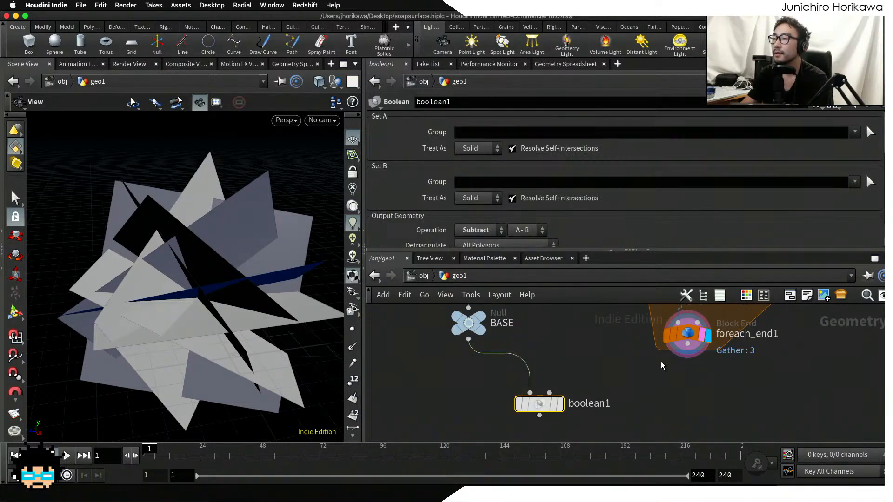
pyautogui.moveTo(687, 355); pyautogui.dragTo(549, 394)
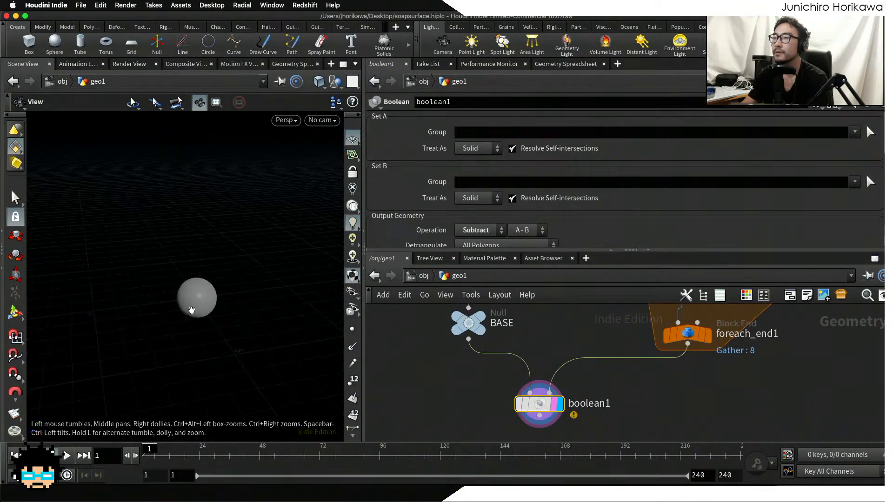
# - Treat both Set A and Set B of boolean1 as Surface and set the operation to Seam
pyautogui.click(478, 150)
pyautogui.click(472, 174)
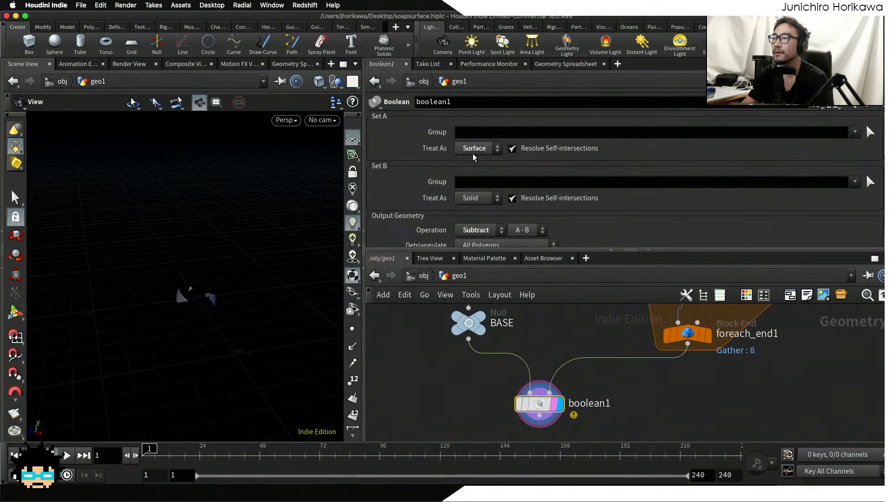
pyautogui.click(475, 197)
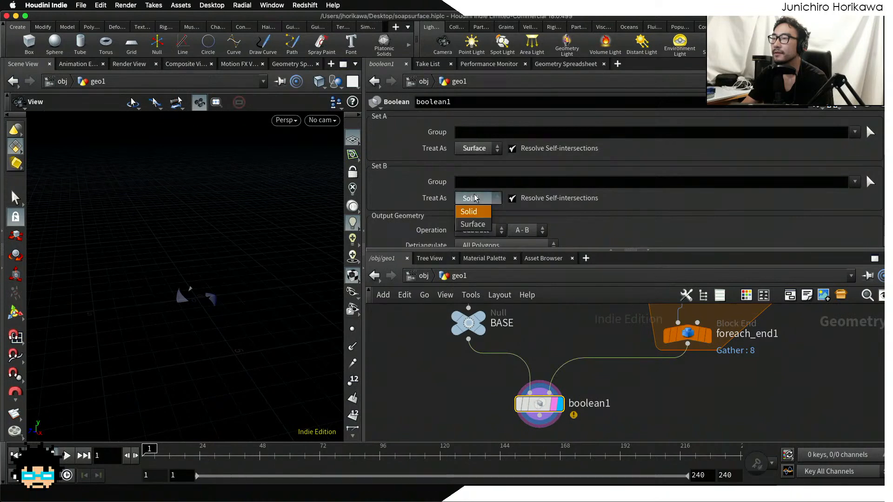
pyautogui.click(480, 225)
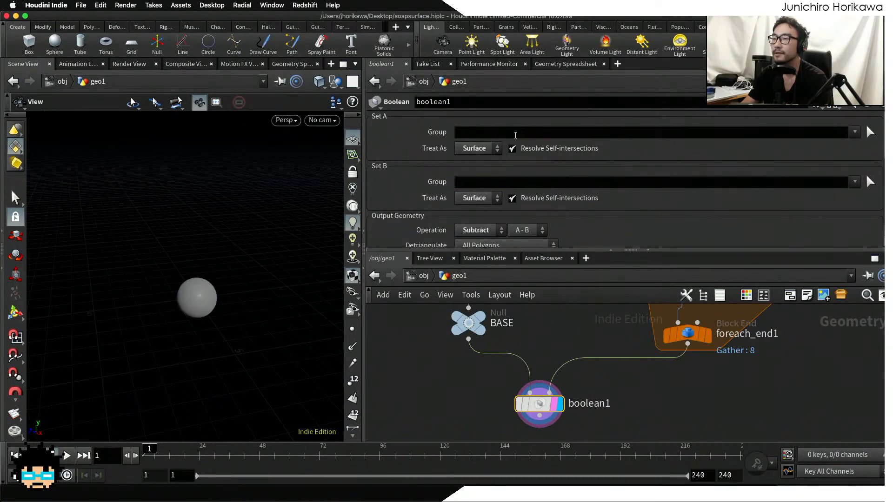
pyautogui.scroll(-1, 481, 224)
pyautogui.click(481, 224)
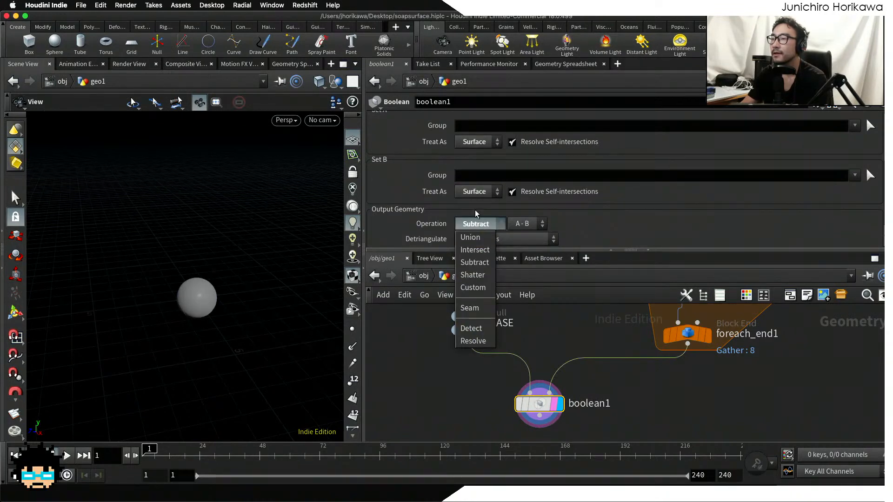
pyautogui.click(481, 314)
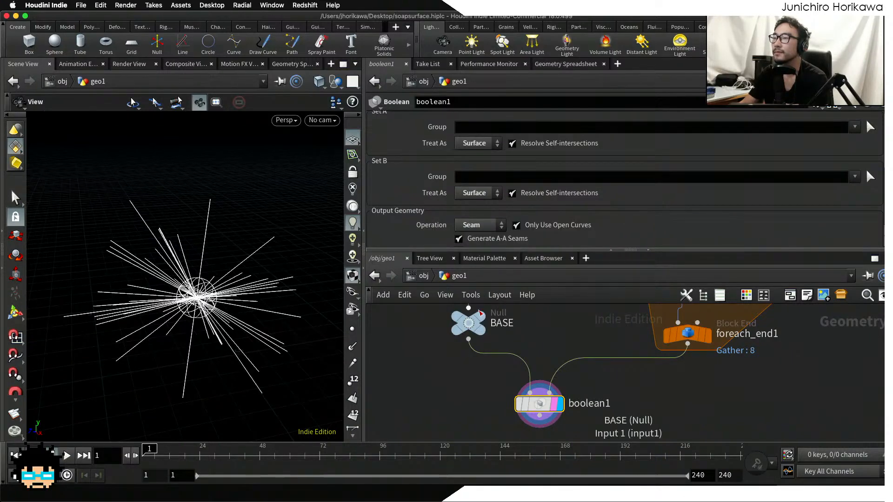
# - Disable Generate A-A Seams and Generate B-B Seams on boolean1 and inspect the remaining A-B seam curves
pyautogui.scroll(-5, 585, 196)
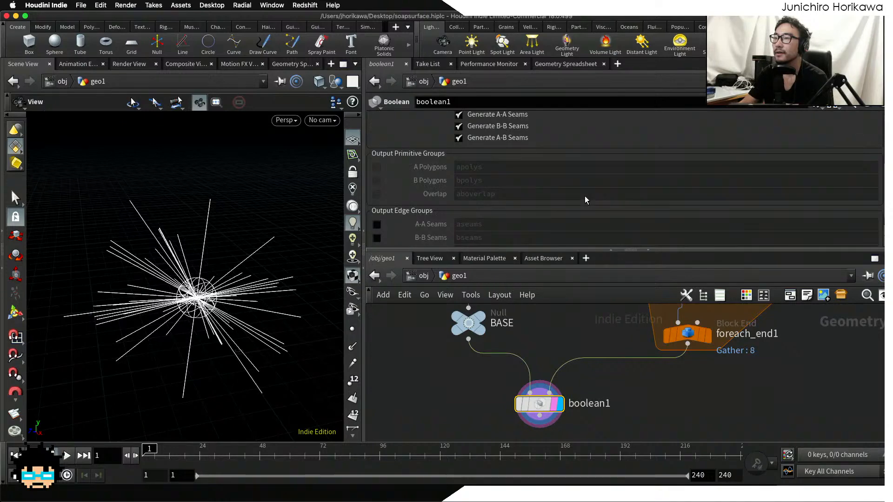
pyautogui.scroll(1, 585, 196)
pyautogui.click(459, 132)
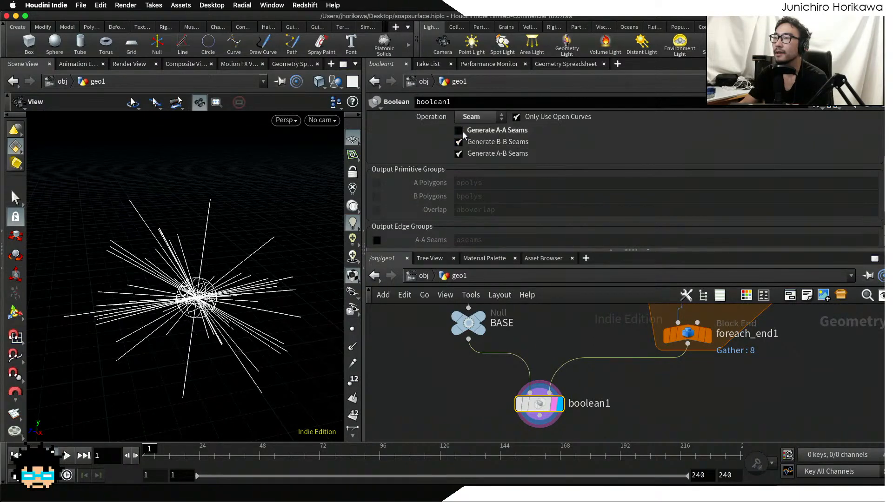
pyautogui.click(461, 142)
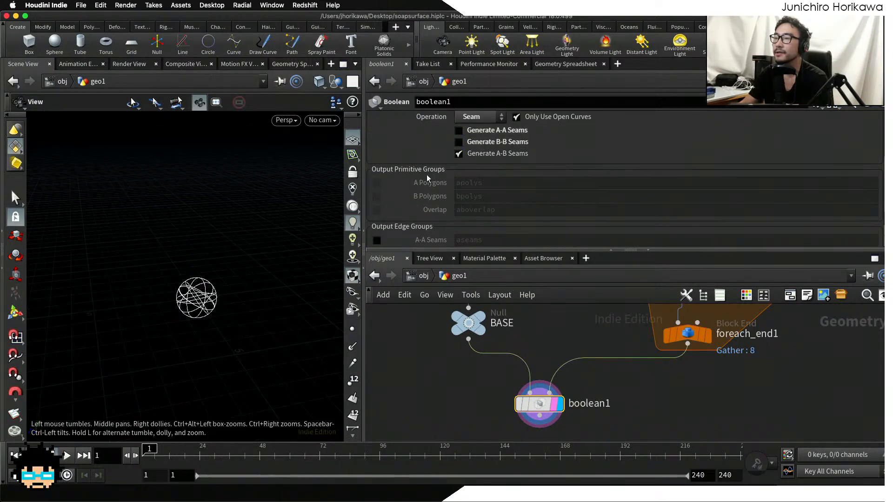
pyautogui.scroll(10, 213, 289)
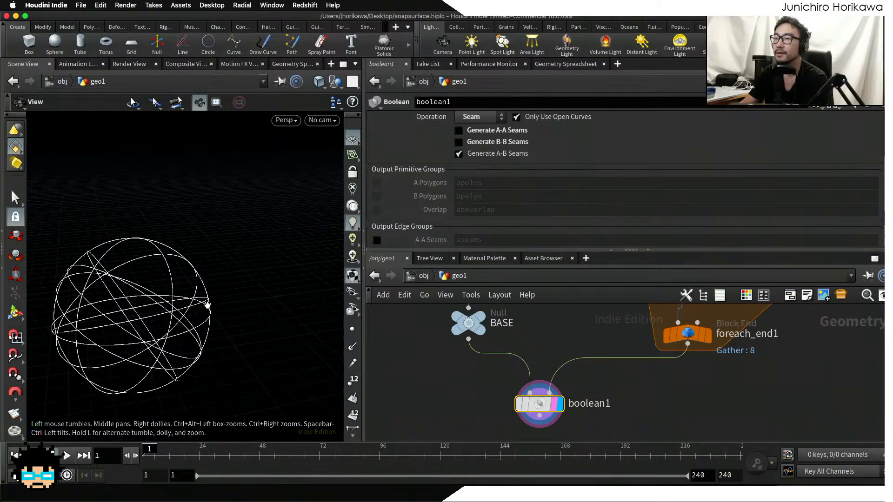
pyautogui.moveTo(179, 340); pyautogui.dragTo(259, 294, button='middle')
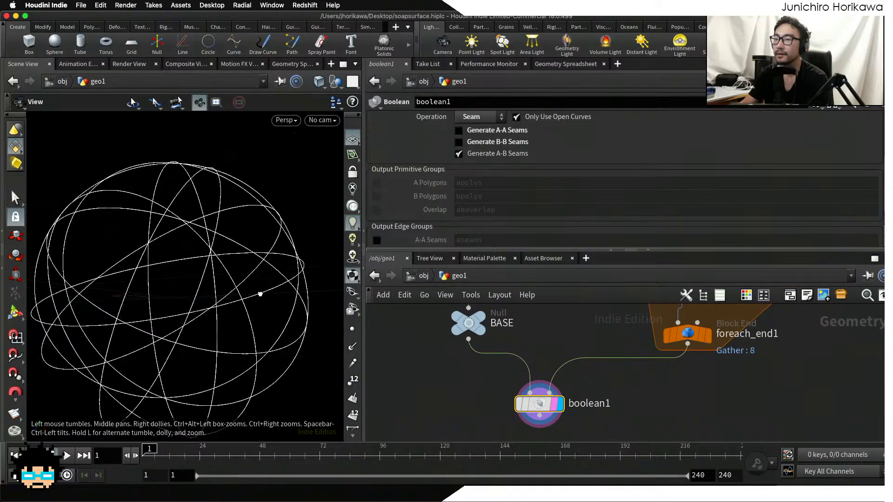
pyautogui.moveTo(260, 294); pyautogui.dragTo(223, 309)
# - Set num edges to 3 on the CONTROLLER node and inspect the seam curves
pyautogui.scroll(-6, 459, 392)
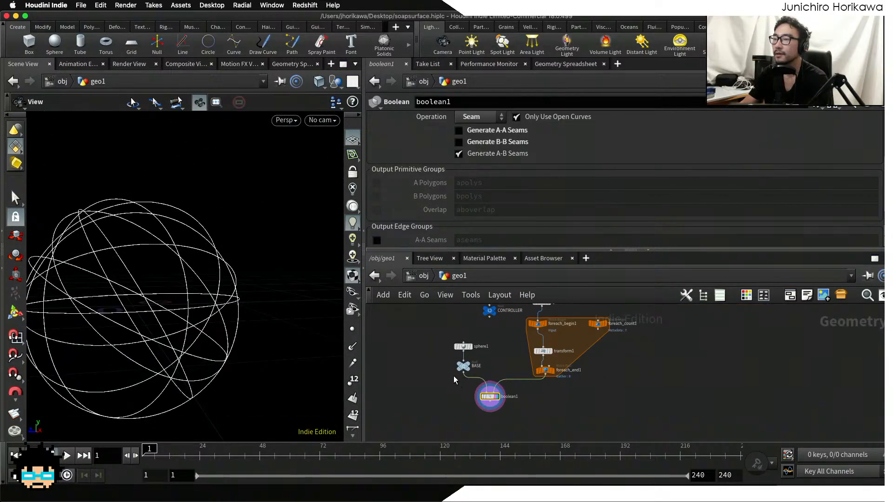
pyautogui.moveTo(455, 378); pyautogui.dragTo(464, 418, button='middle')
pyautogui.scroll(4, 483, 352)
pyautogui.click(508, 350)
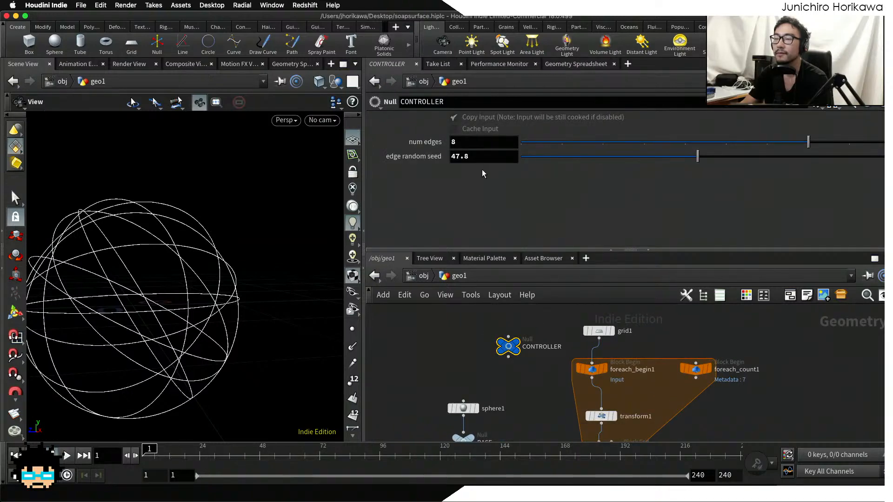
pyautogui.moveTo(651, 142); pyautogui.dragTo(602, 146)
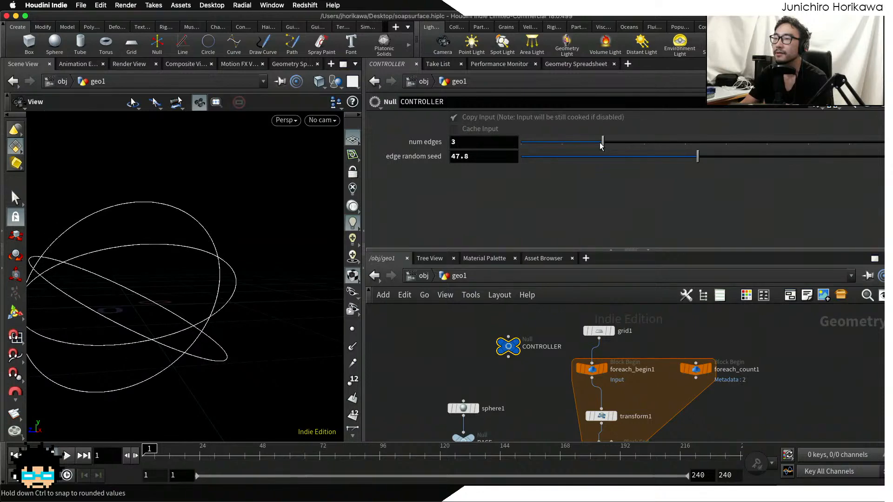
pyautogui.moveTo(200, 204); pyautogui.dragTo(272, 259)
# - Set the CONTROLLER's edge random seed to 69.4 and num edges to 4, checking the curves from other angles
pyautogui.moveTo(732, 158); pyautogui.dragTo(779, 156)
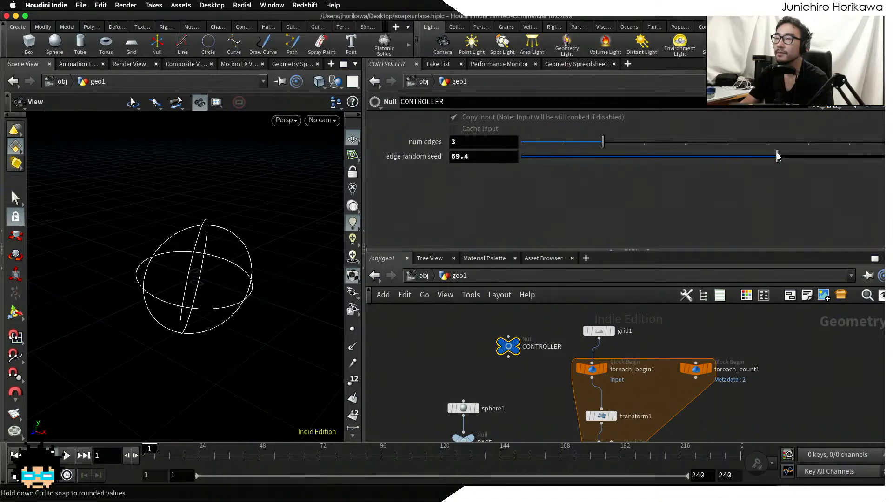
pyautogui.moveTo(200, 291); pyautogui.dragTo(200, 267)
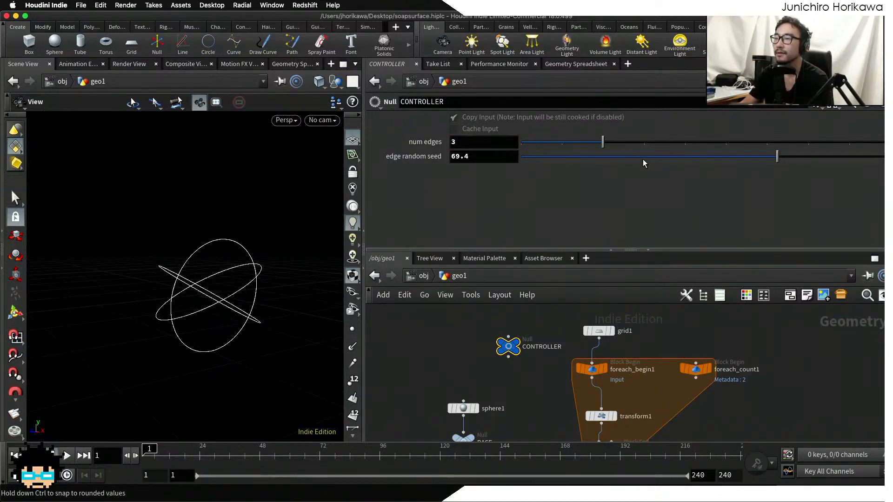
pyautogui.click(644, 141)
pyautogui.moveTo(309, 227); pyautogui.dragTo(298, 279)
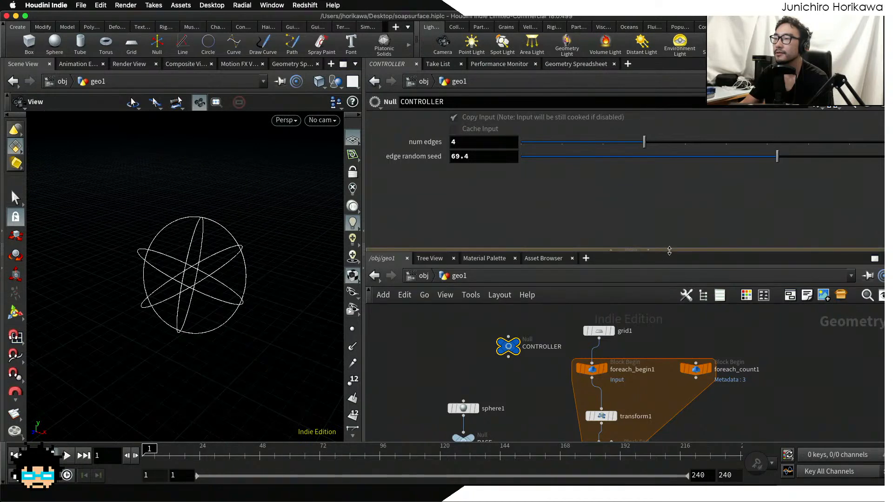
# - Enlarge the network area, display sphere1 and overlay it with boolean1 to examine the seam curves against the sphere's mesh
pyautogui.moveTo(656, 250); pyautogui.dragTo(670, 204)
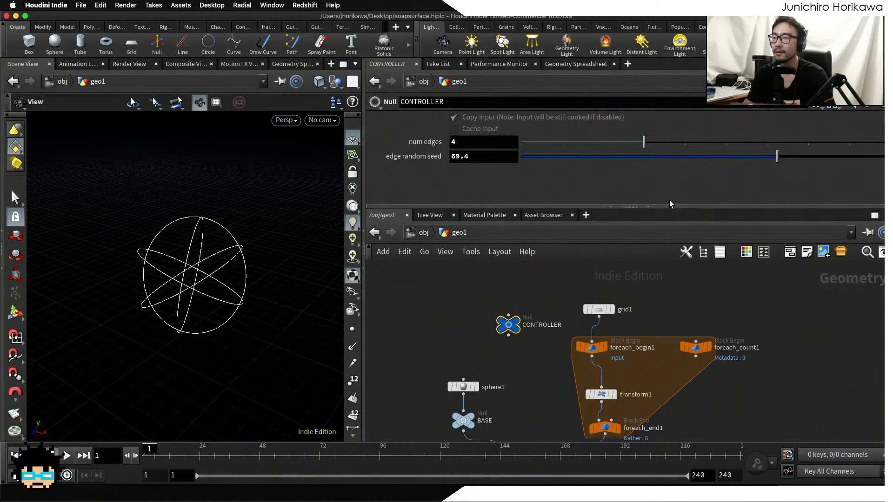
pyautogui.moveTo(522, 388); pyautogui.dragTo(540, 314, button='middle')
pyautogui.scroll(2, 513, 335)
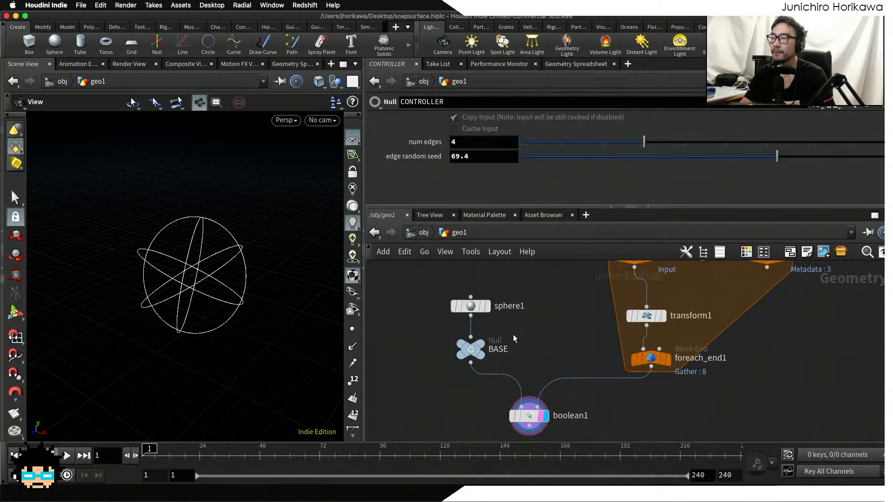
pyautogui.click(466, 303)
pyautogui.click(487, 306)
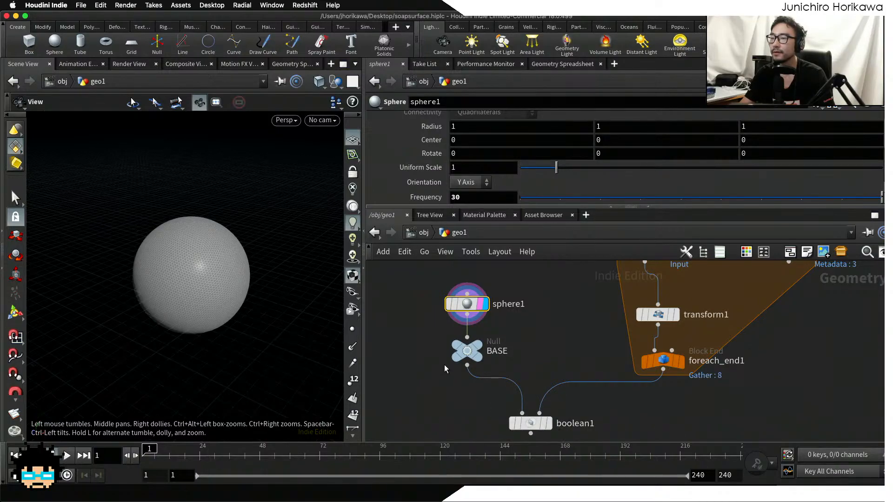
pyautogui.click(550, 423)
pyautogui.scroll(2, 145, 240)
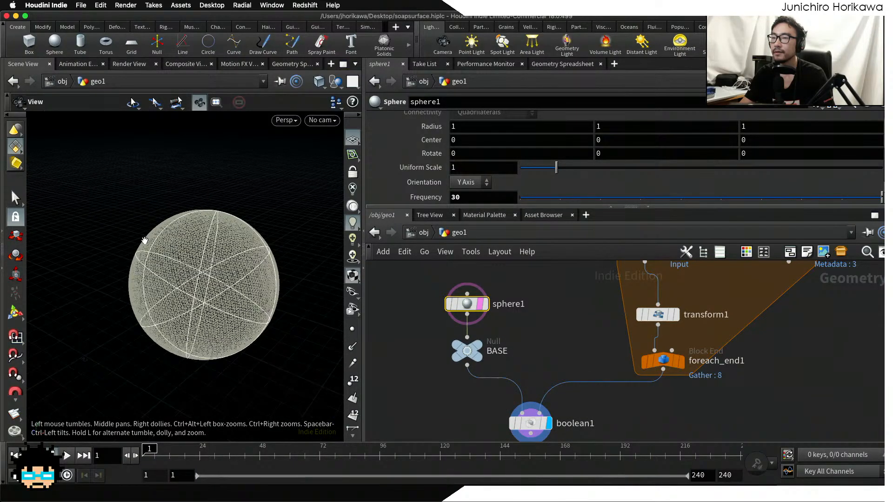
pyautogui.scroll(4, 145, 241)
pyautogui.scroll(3, 225, 230)
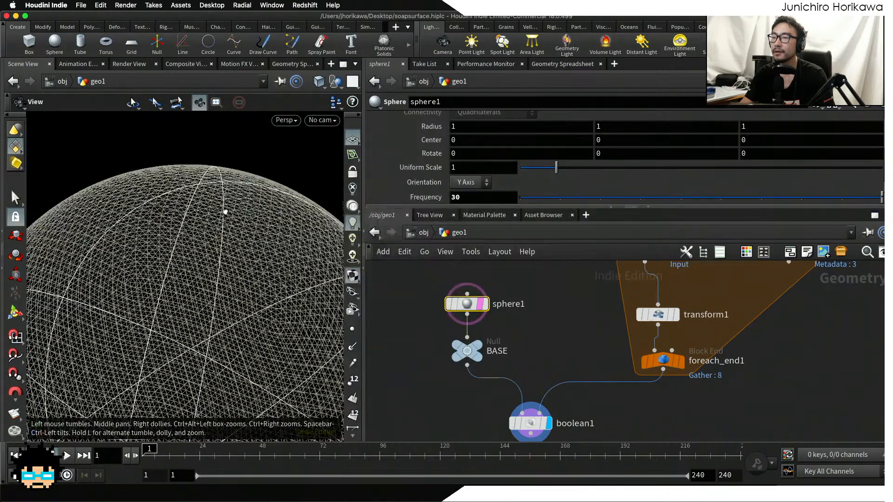
pyautogui.scroll(-2, 225, 212)
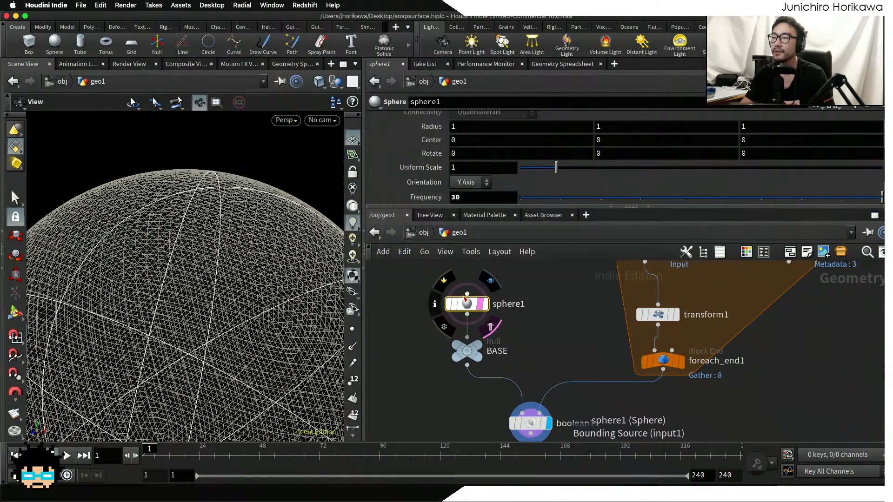
pyautogui.scroll(-3, 168, 267)
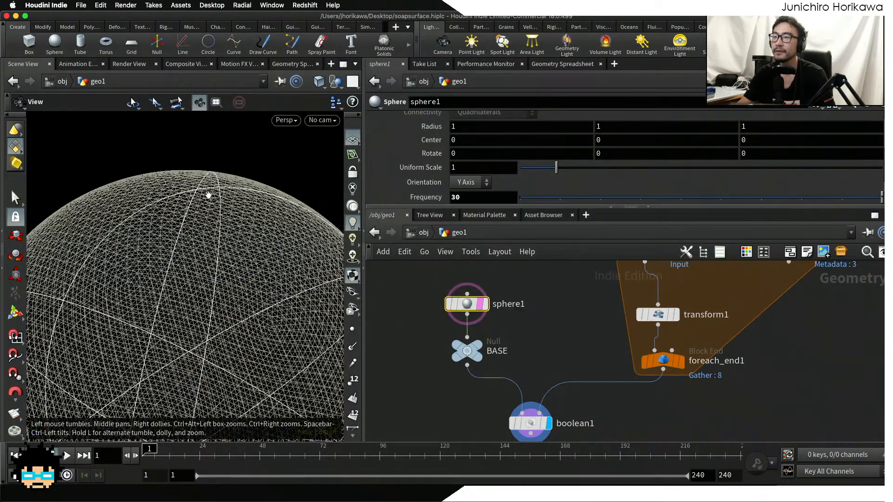
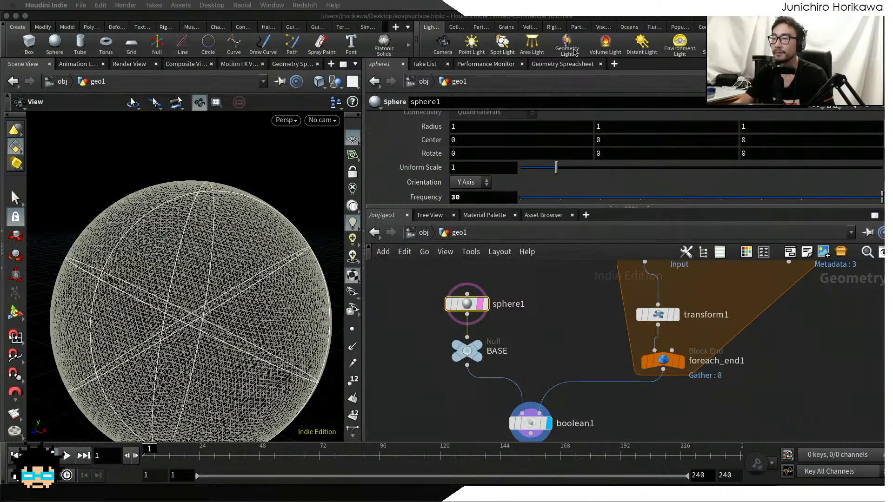
# - Move the render flag from sphere1 to boolean1 so only the seam curves are shown
pyautogui.click(538, 312)
pyautogui.moveTo(536, 352); pyautogui.dragTo(539, 306, button='middle')
pyautogui.scroll(1, 539, 305)
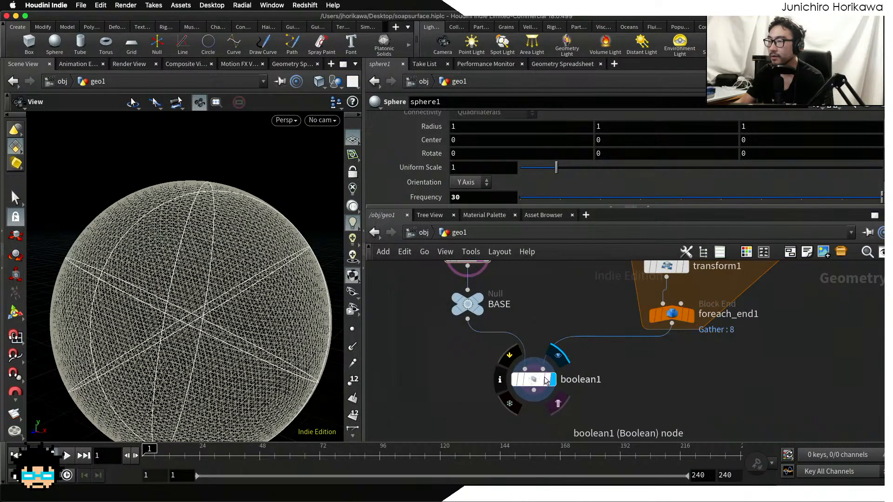
pyautogui.click(548, 381)
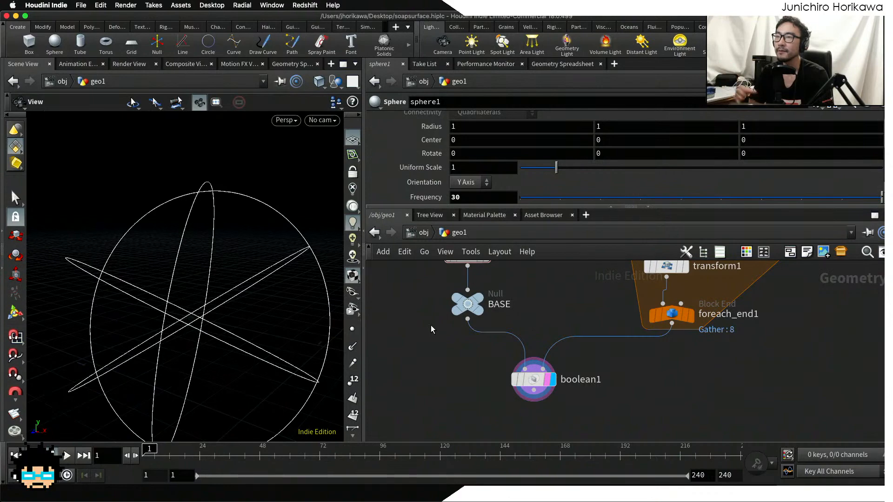
# - Add a Point Wrangle node just below boolean1 in the network
pyautogui.scroll(-2, 435, 385)
pyautogui.press('Tab')
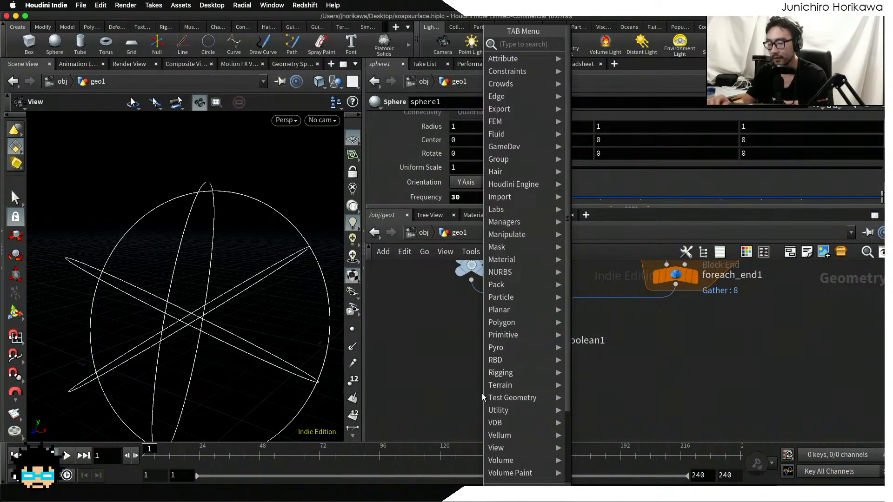
pyautogui.write('pointwra')
pyautogui.press('Return')
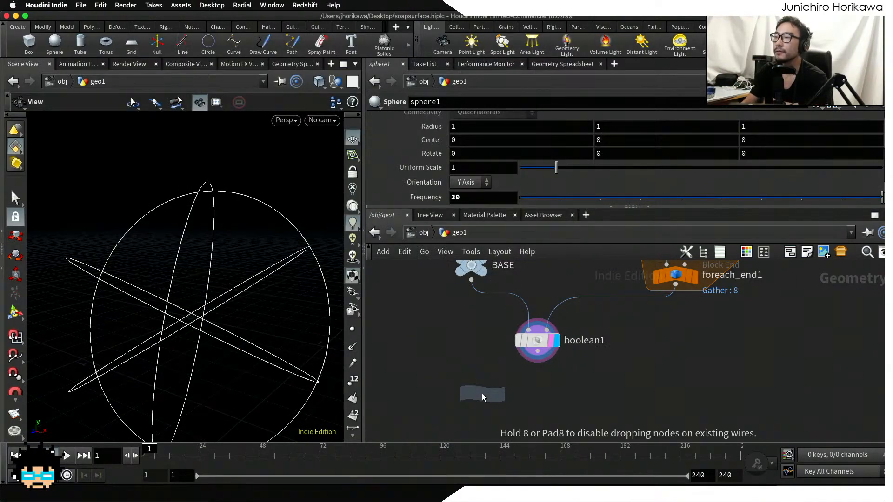
pyautogui.click(504, 400)
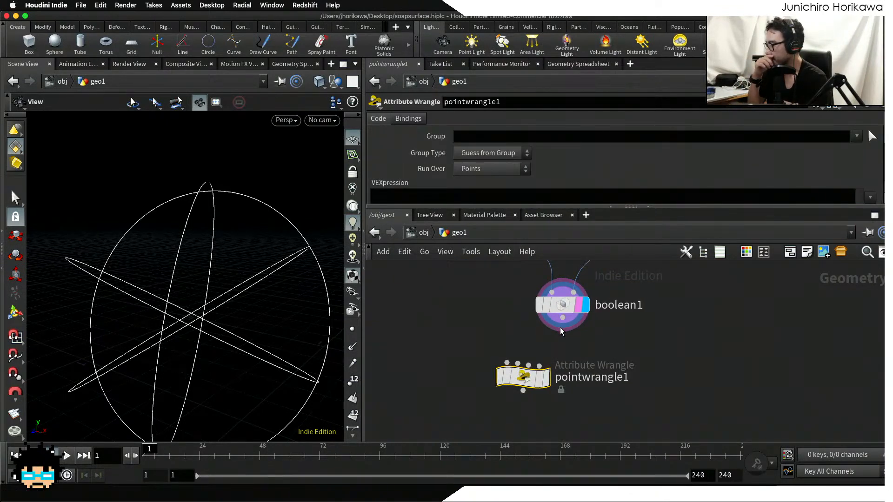
# - Display the BASE null and look at the whole sphere from another angle
pyautogui.moveTo(481, 267); pyautogui.dragTo(502, 356, button='middle')
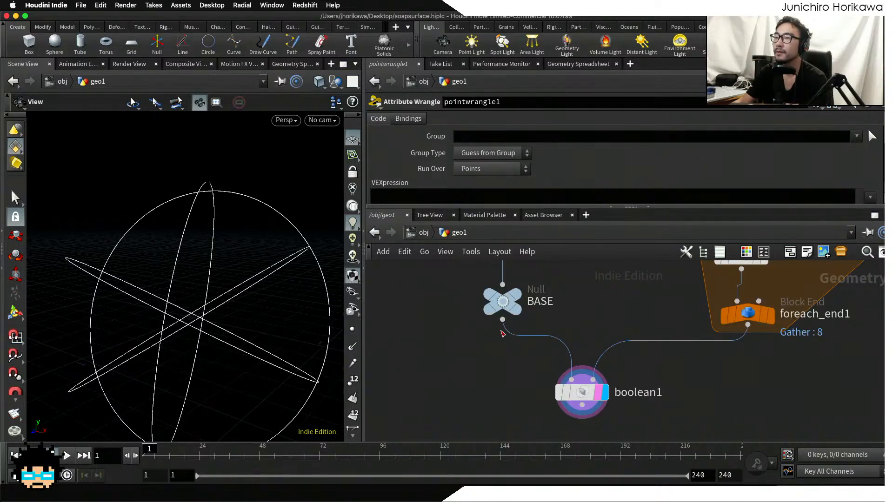
pyautogui.moveTo(541, 317); pyautogui.dragTo(546, 365, button='middle')
pyautogui.scroll(1, 577, 328)
pyautogui.click(516, 345)
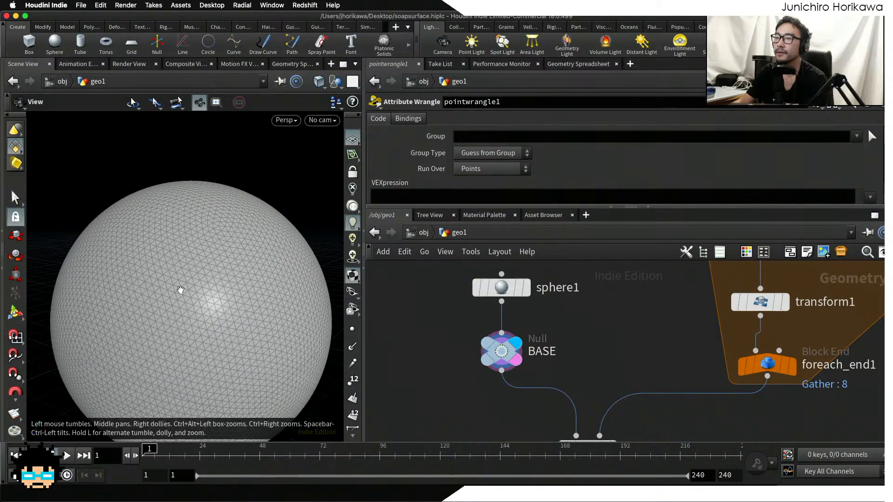
pyautogui.moveTo(181, 291); pyautogui.dragTo(215, 292, button='right')
pyautogui.moveTo(214, 292); pyautogui.dragTo(327, 317)
# - Connect the output of BASE to the first input of the point wrangle
pyautogui.moveTo(430, 377); pyautogui.dragTo(439, 307, button='middle')
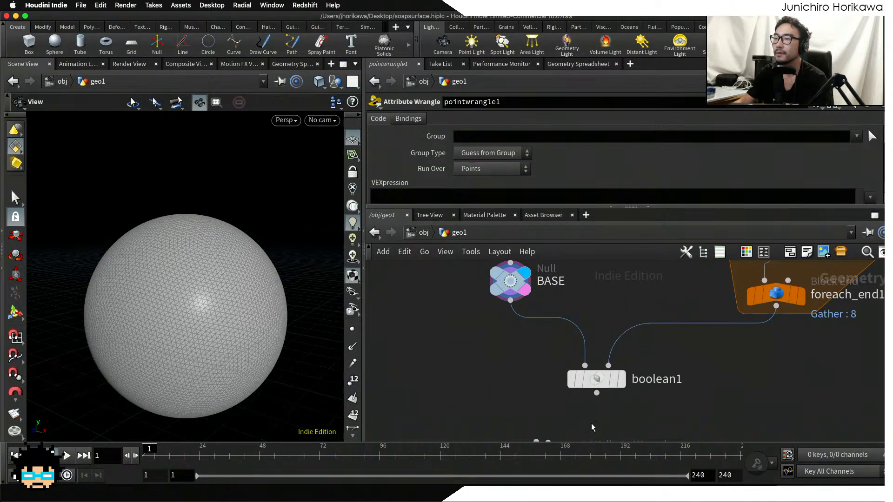
pyautogui.moveTo(543, 412); pyautogui.dragTo(538, 361, button='middle')
pyautogui.moveTo(511, 310); pyautogui.dragTo(532, 348, button='middle')
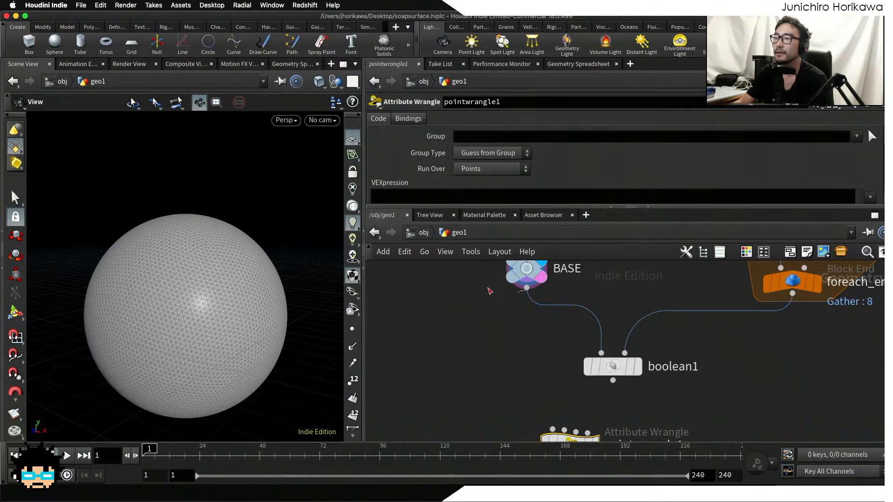
pyautogui.moveTo(526, 288); pyautogui.dragTo(494, 335)
pyautogui.scroll(-2, 494, 335)
pyautogui.click(503, 397)
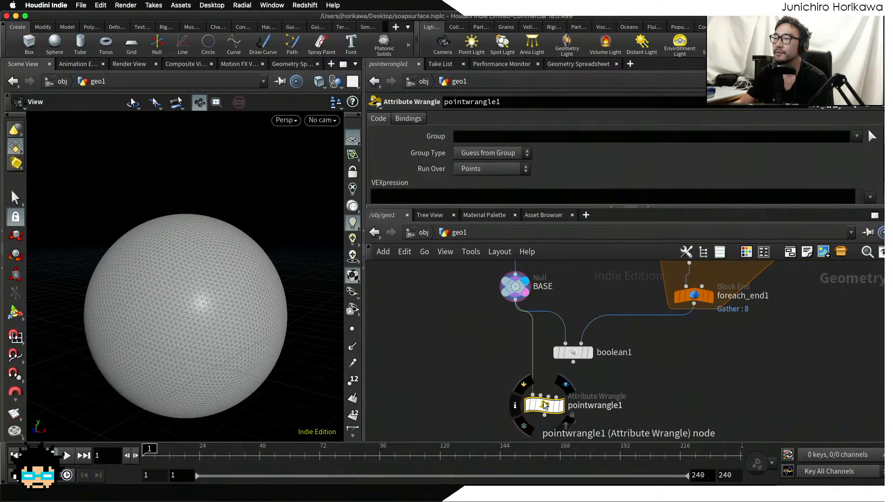
# - Connect the output of boolean1 to the second input of the point wrangle
pyautogui.scroll(1, 519, 330)
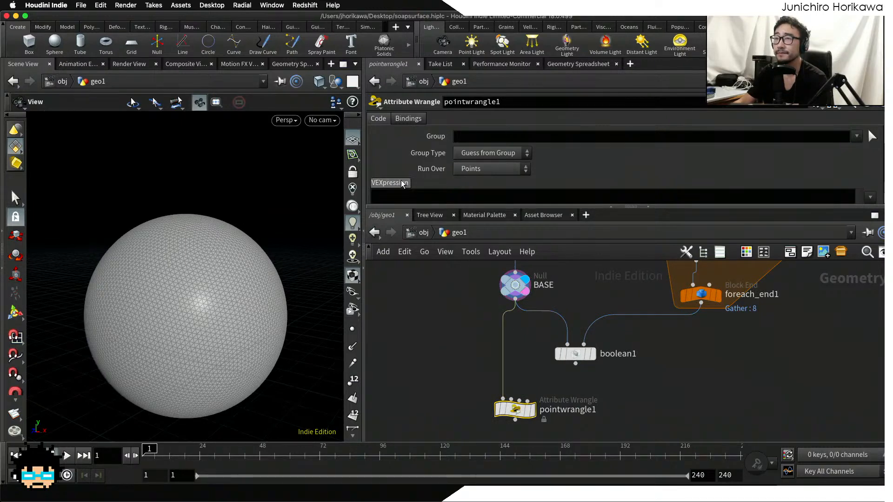
pyautogui.moveTo(499, 383); pyautogui.dragTo(496, 333, button='middle')
pyautogui.scroll(3, 578, 323)
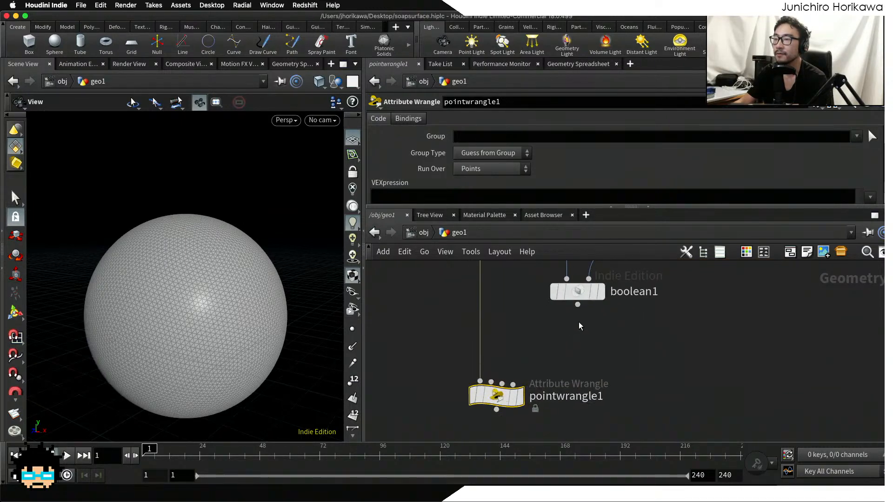
pyautogui.moveTo(578, 299); pyautogui.dragTo(467, 377)
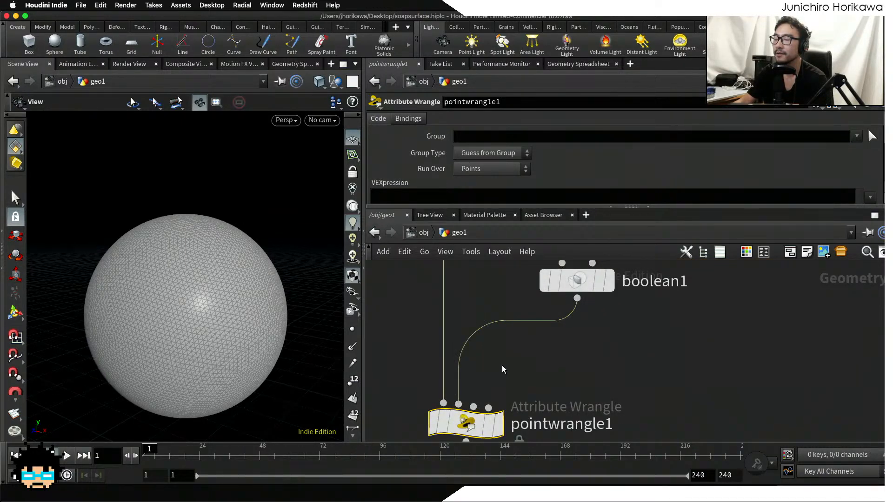
# - Display the point wrangle, rename it constrain and save the scene
pyautogui.click(493, 426)
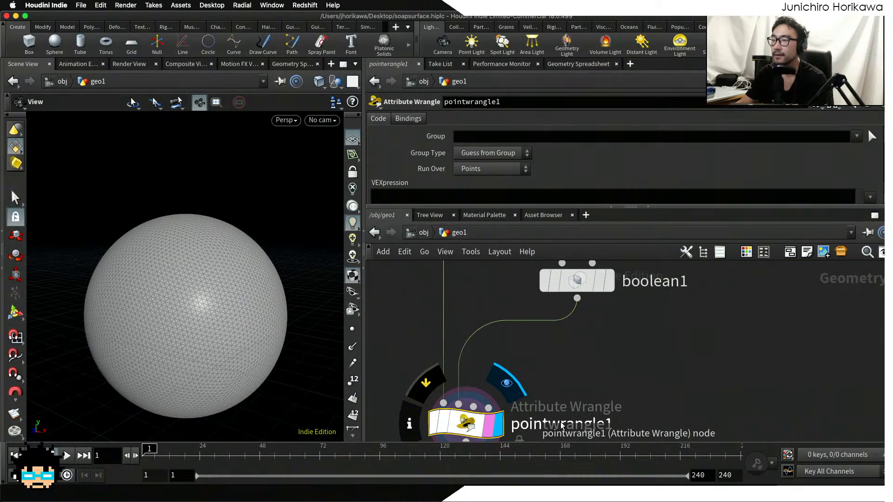
pyautogui.doubleClick(568, 377)
pyautogui.write('constrain')
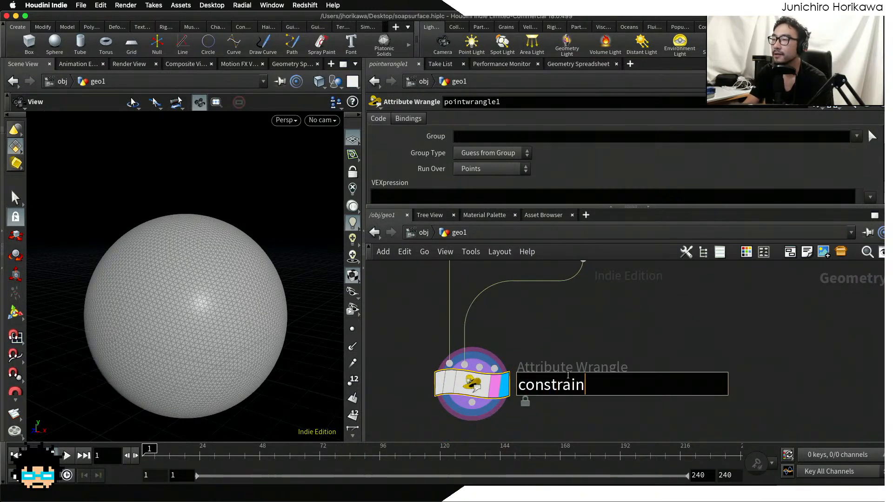
pyautogui.press('Return')
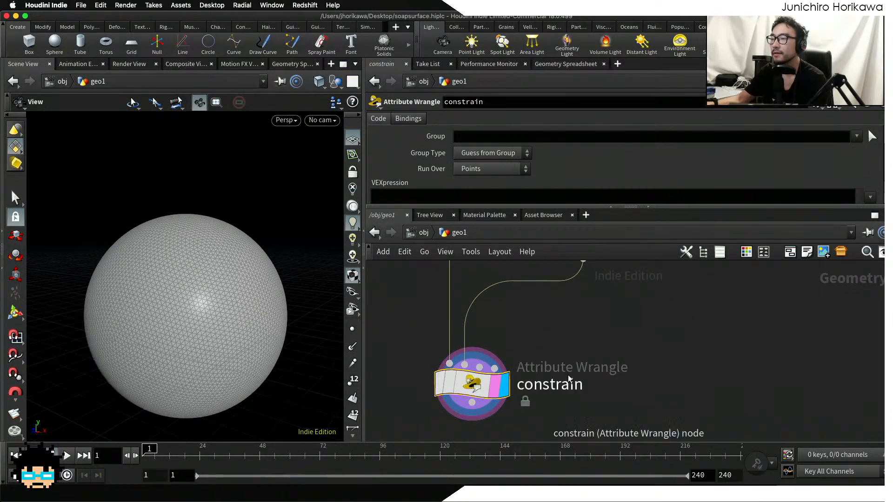
pyautogui.hotkey('ctrl', 's')
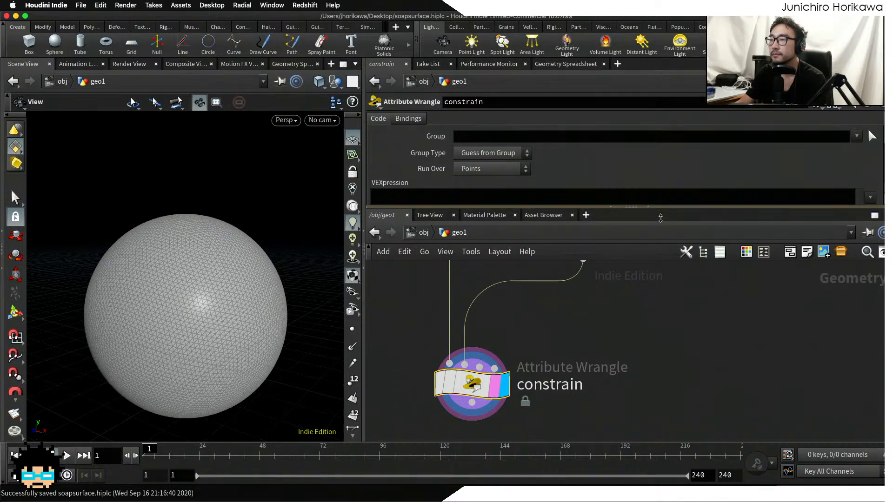
# - Open the constrain node's VEXpression in a separate editor window, enlarge the window and move it clear of the network nodes
pyautogui.click(649, 196)
pyautogui.hotkey('alt', 'e')
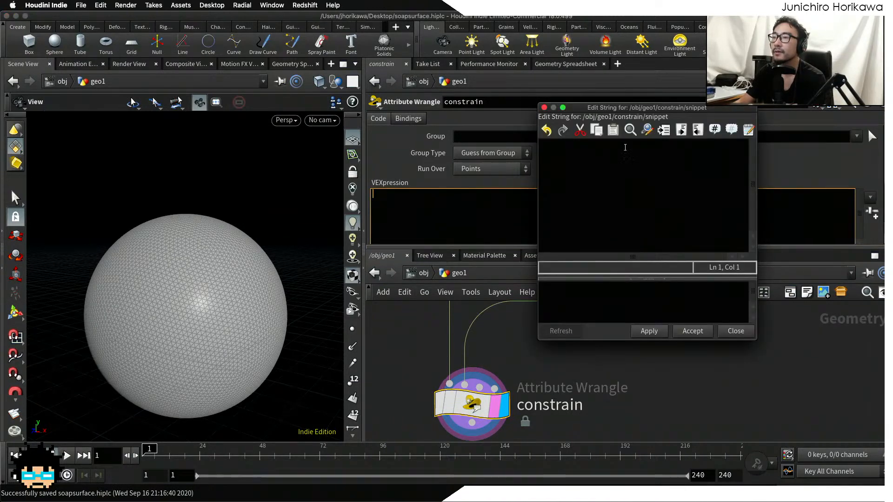
pyautogui.moveTo(620, 110); pyautogui.dragTo(535, 93)
pyautogui.click(670, 324)
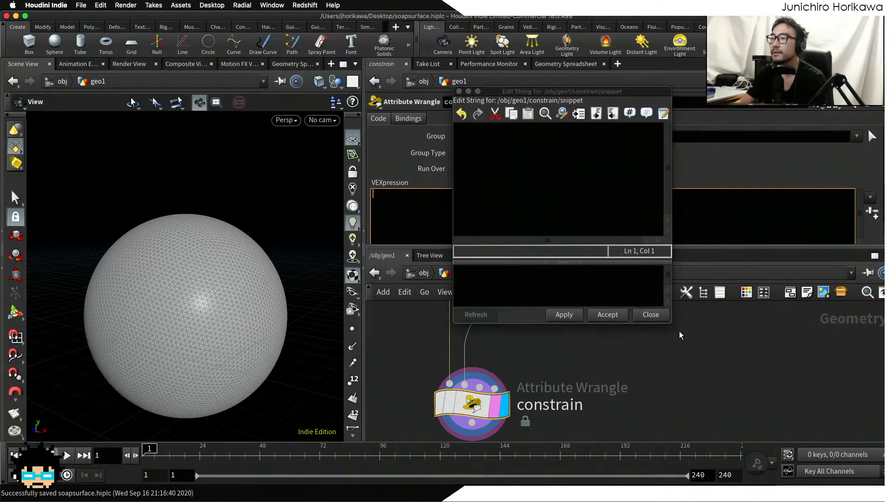
pyautogui.moveTo(672, 325); pyautogui.dragTo(745, 392)
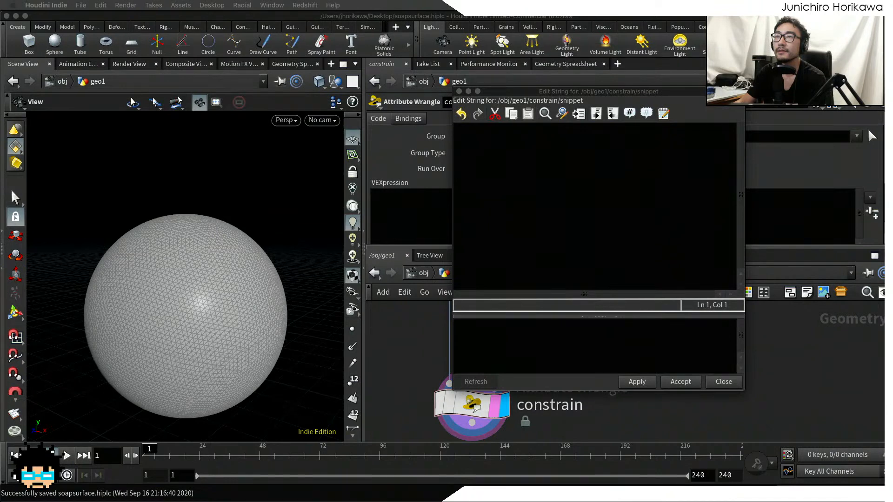
pyautogui.click(522, 144)
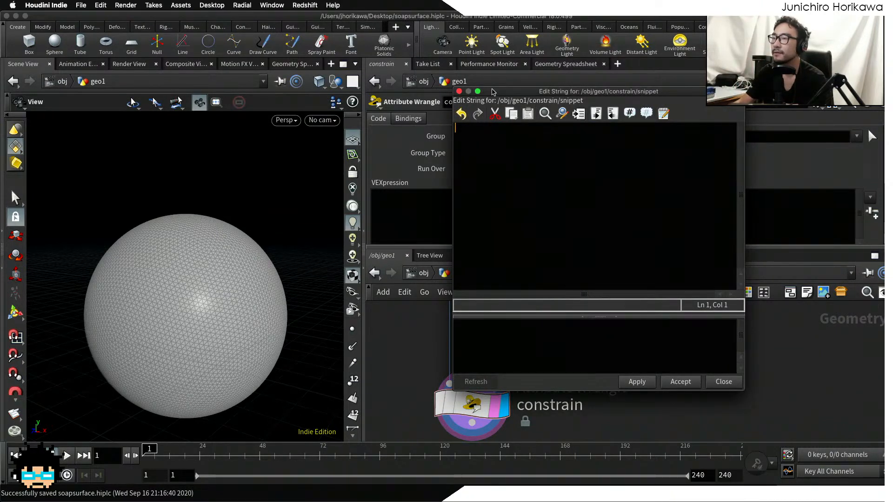
pyautogui.moveTo(493, 92); pyautogui.dragTo(550, 90)
# - Display the BASE sphere and overlay boolean1's seam curves on its mesh
pyautogui.moveTo(419, 331); pyautogui.dragTo(404, 387, button='middle')
pyautogui.scroll(-2, 404, 387)
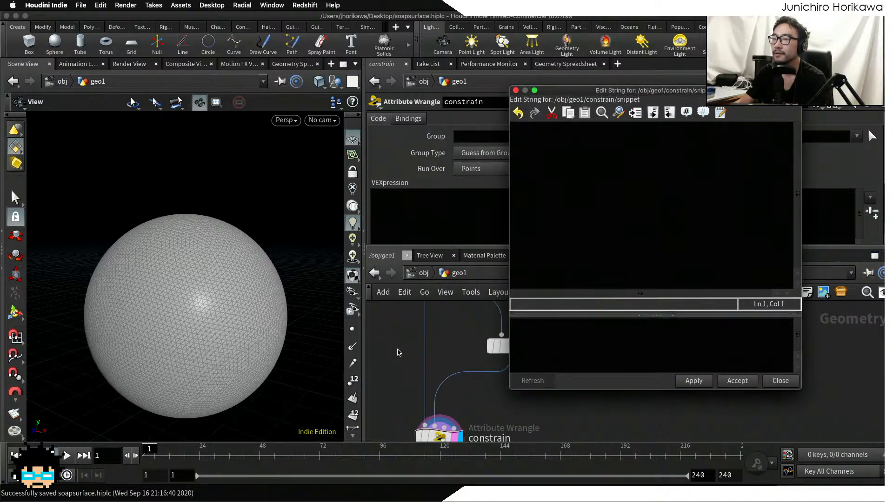
pyautogui.moveTo(399, 353); pyautogui.dragTo(412, 419, button='middle')
pyautogui.scroll(3, 447, 348)
pyautogui.click(480, 338)
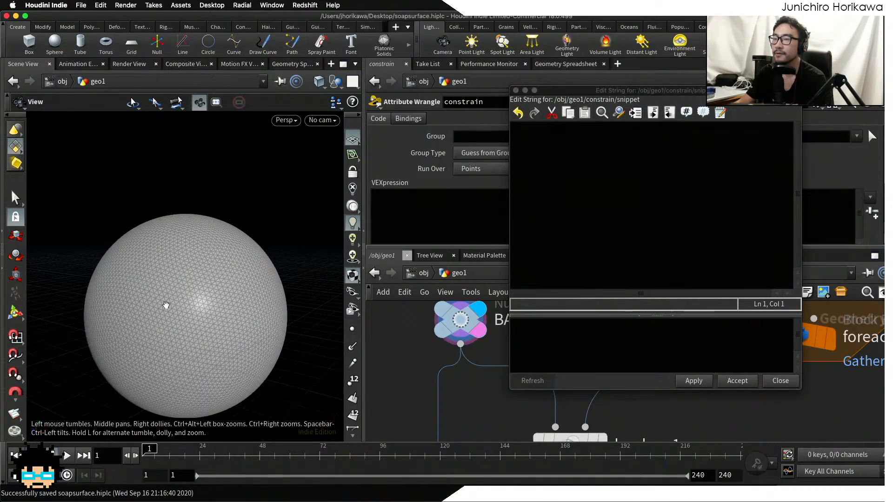
pyautogui.scroll(1, 166, 305)
pyautogui.moveTo(409, 412); pyautogui.dragTo(393, 343, button='middle')
pyautogui.scroll(-3, 393, 343)
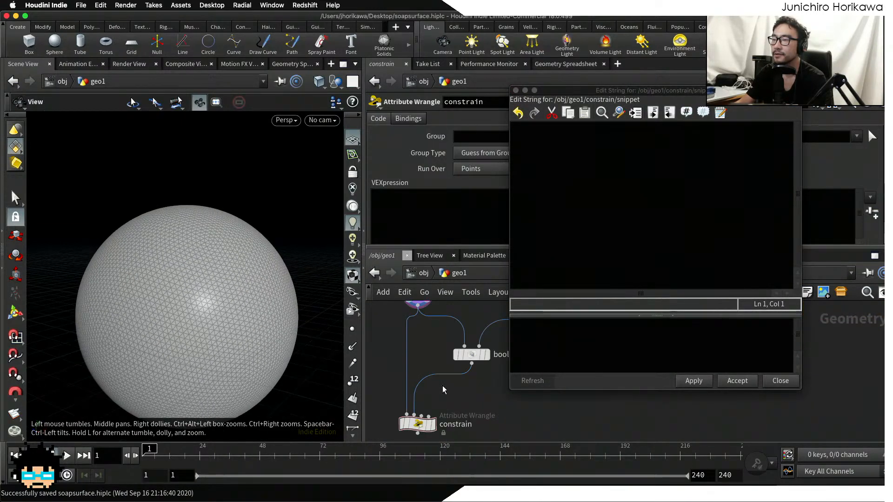
pyautogui.scroll(1, 425, 421)
pyautogui.scroll(1, 472, 354)
pyautogui.click(502, 343)
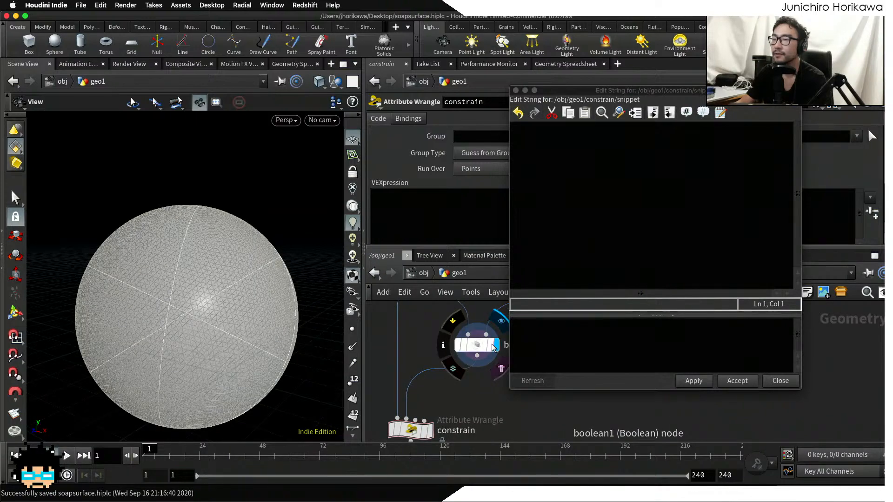
# - Examine up close how the seam curves run across the sphere's triangles and how near the mesh points lie to them
pyautogui.scroll(4, 195, 264)
pyautogui.moveTo(195, 264)
pyautogui.mouseDown(button='right')
pyautogui.moveTo(191, 295)
pyautogui.moveTo(174, 255)
pyautogui.moveTo(193, 289)
pyautogui.moveTo(190, 253)
pyautogui.mouseUp(button='right')
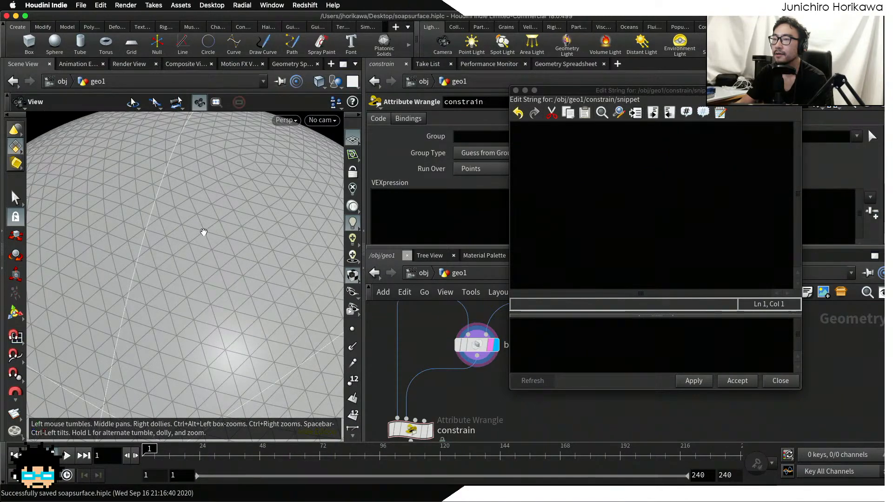
pyautogui.scroll(3, 204, 231)
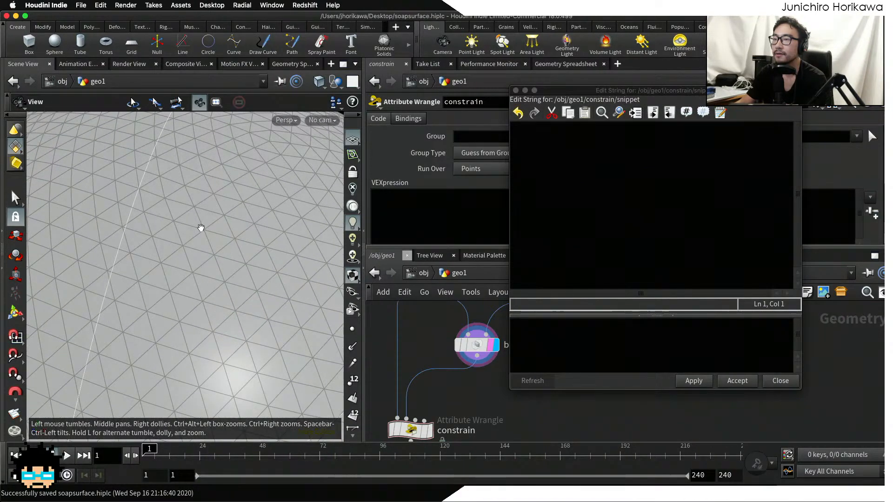
pyautogui.scroll(-3, 203, 229)
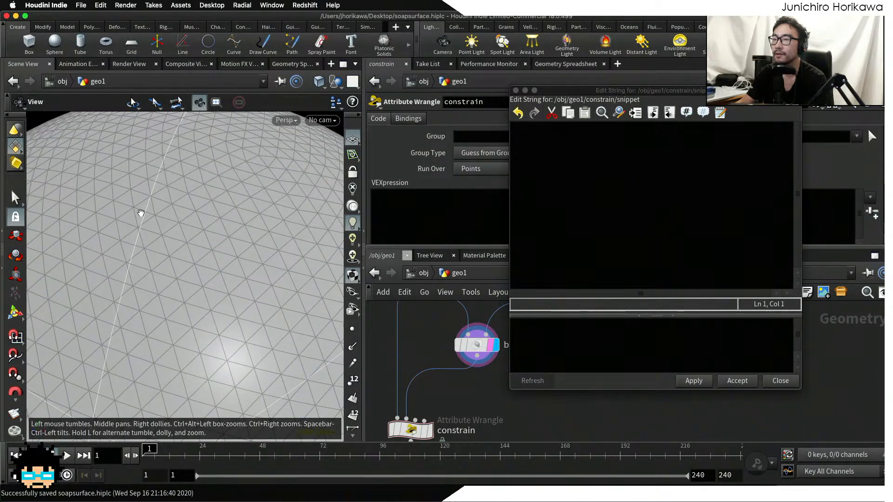
pyautogui.scroll(-5, 160, 227)
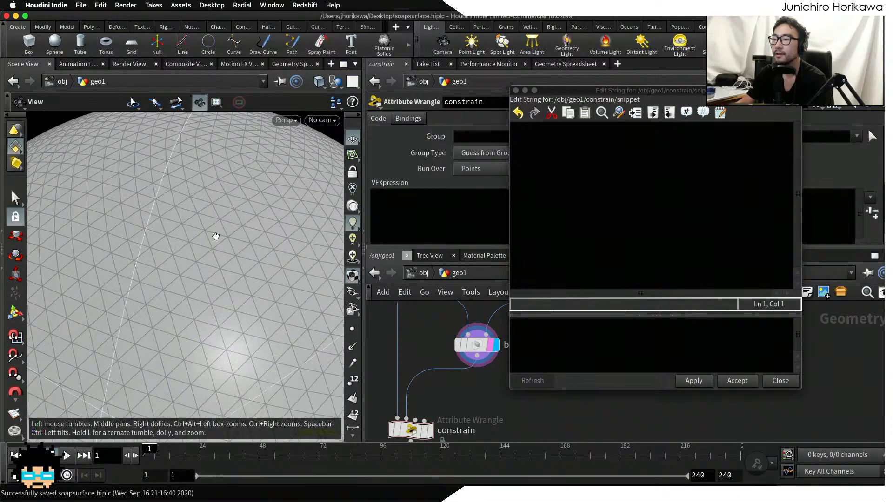
pyautogui.scroll(6, 170, 239)
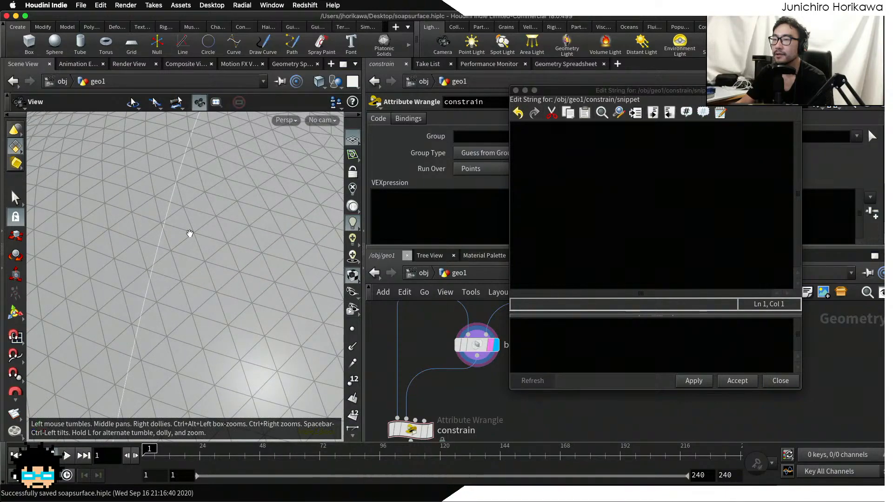
pyautogui.scroll(-5, 160, 227)
pyautogui.scroll(-2, 160, 227)
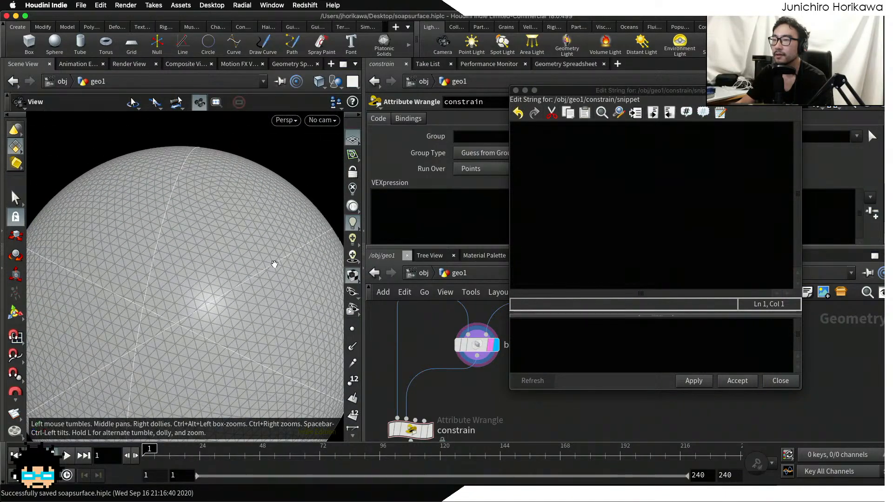
pyautogui.scroll(8, 260, 237)
pyautogui.scroll(-3, 237, 214)
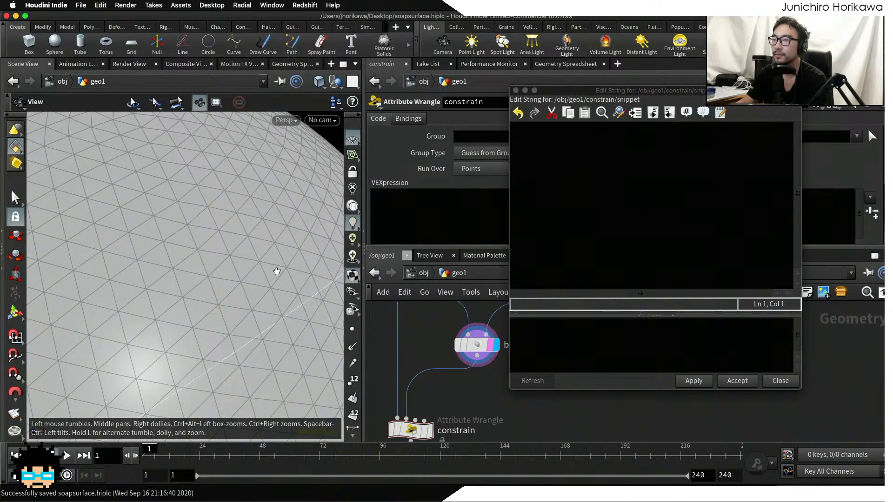
pyautogui.scroll(-5, 271, 299)
pyautogui.scroll(4, 277, 303)
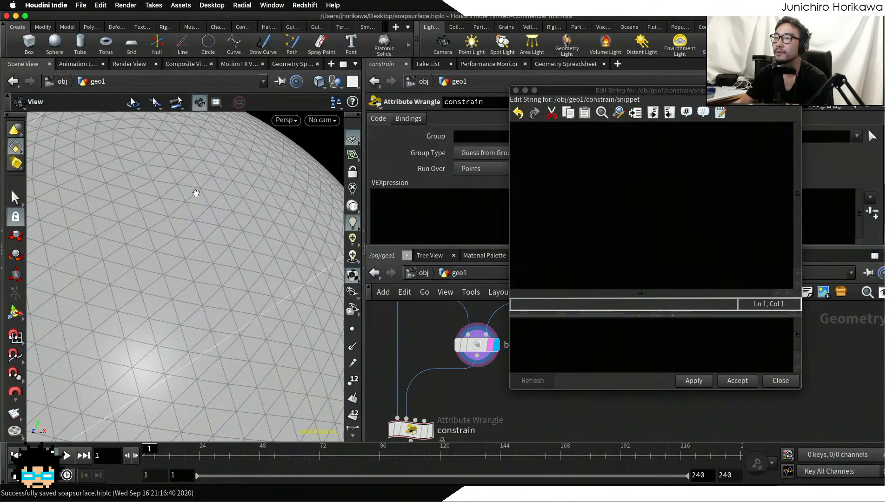
pyautogui.scroll(-1, 196, 195)
pyautogui.scroll(-1, 205, 209)
pyautogui.scroll(-1, 205, 209)
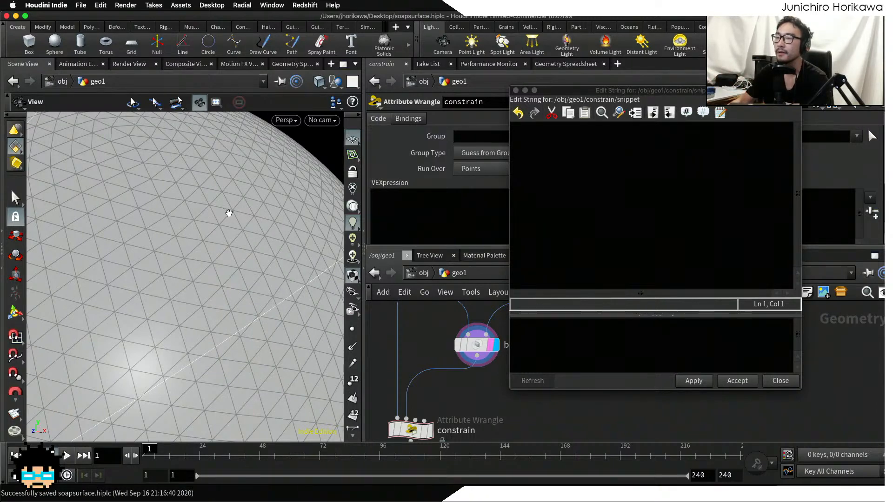
# - Store each point's distance to the second input's geometry with float dist = xyzdist(1, @P); and apply the code to the constrain wrangle
pyautogui.click(641, 166)
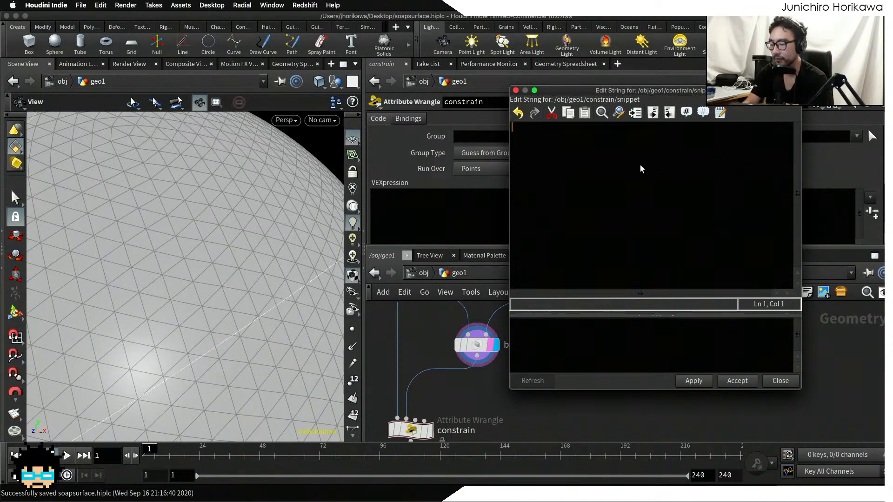
pyautogui.write('float dist = ')
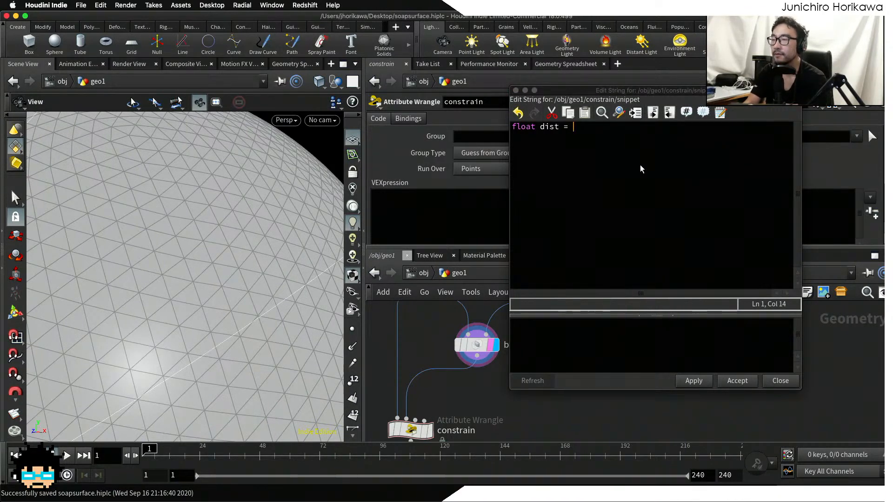
pyautogui.write('xyzdist(')
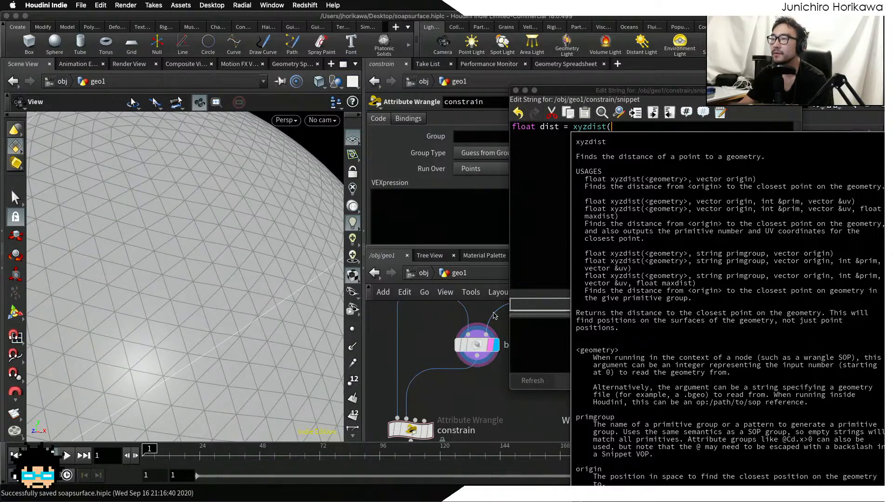
pyautogui.write('1,')
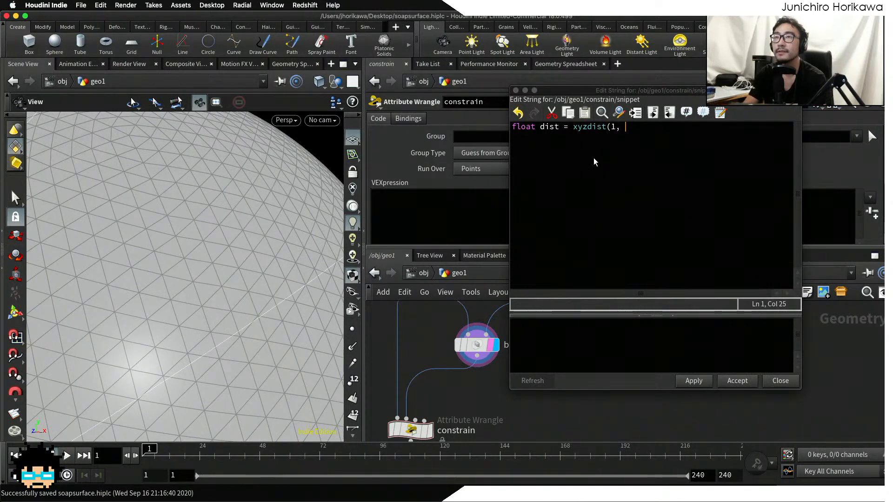
pyautogui.write(' @P);')
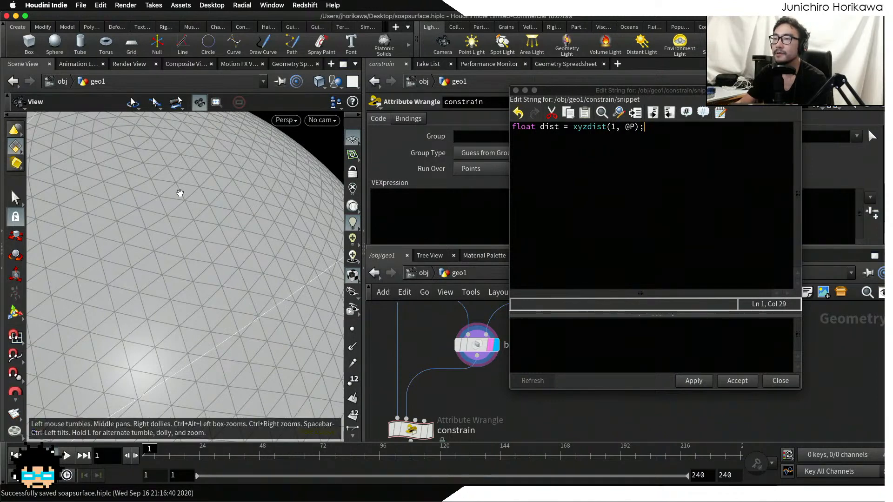
pyautogui.moveTo(180, 190); pyautogui.dragTo(200, 190)
pyautogui.doubleClick(630, 128)
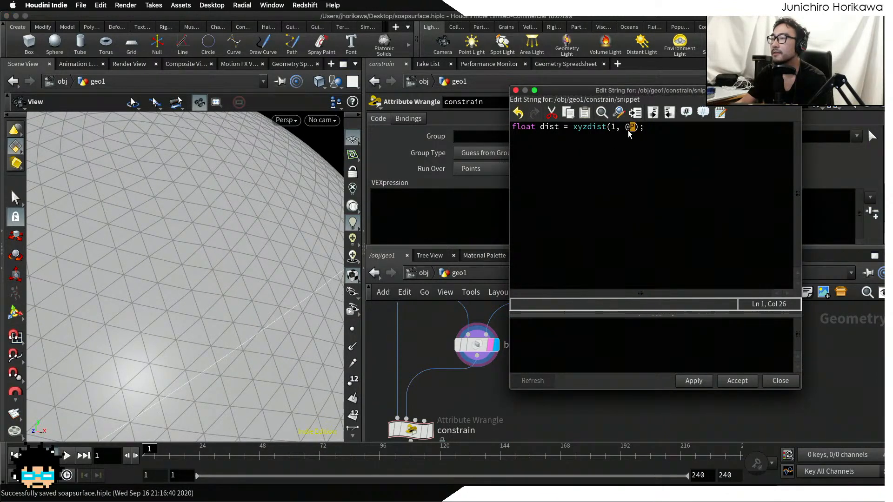
pyautogui.moveTo(606, 89); pyautogui.dragTo(684, 107)
pyautogui.click(770, 387)
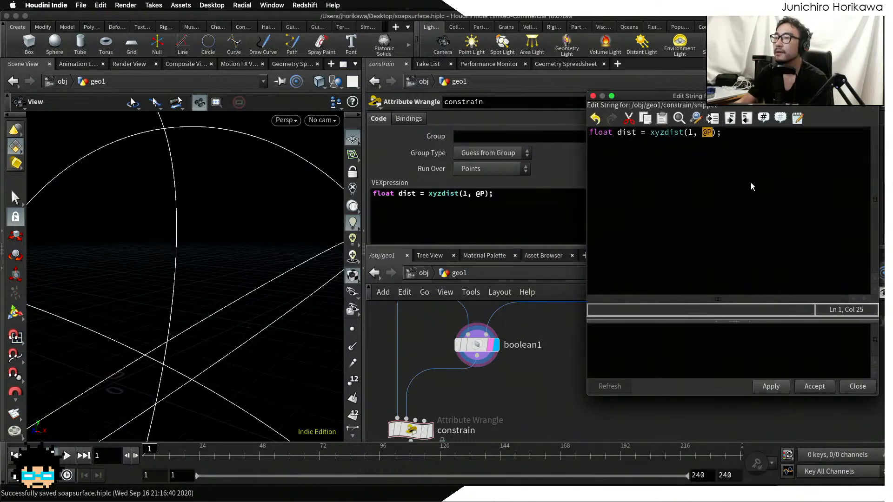
# - Add the line f@dist = dist; to export the distance as a point attribute, and accept the code to close the editor
pyautogui.click(759, 142)
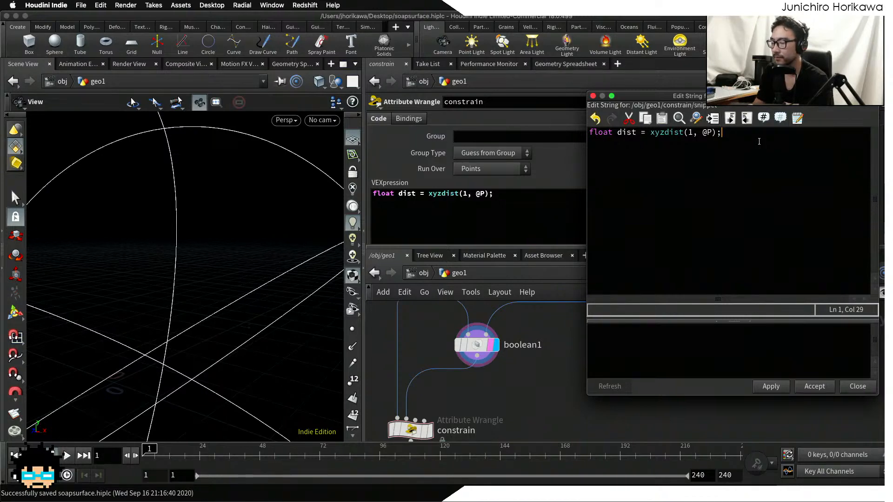
pyautogui.press('Return')
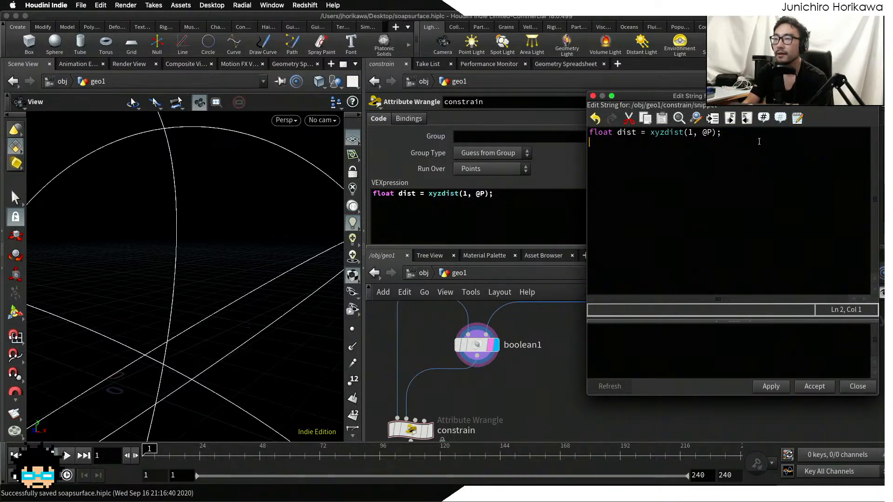
pyautogui.write('f@dist =')
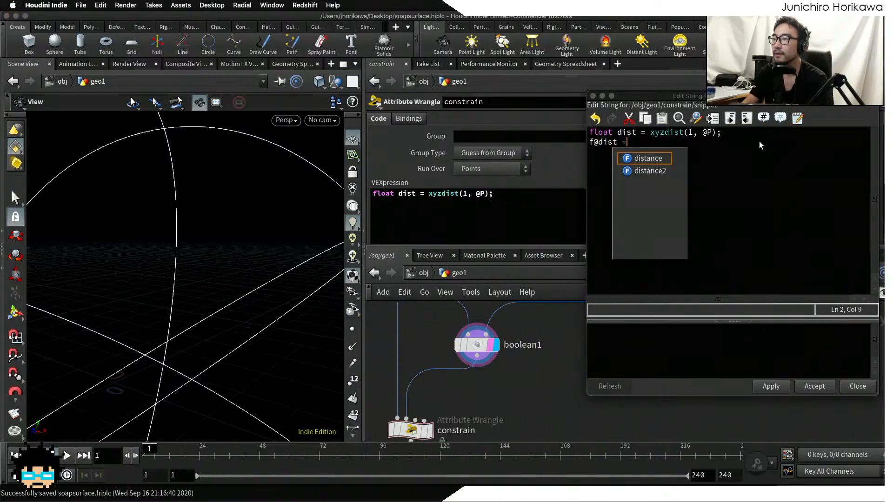
pyautogui.moveTo(626, 134); pyautogui.dragTo(632, 134)
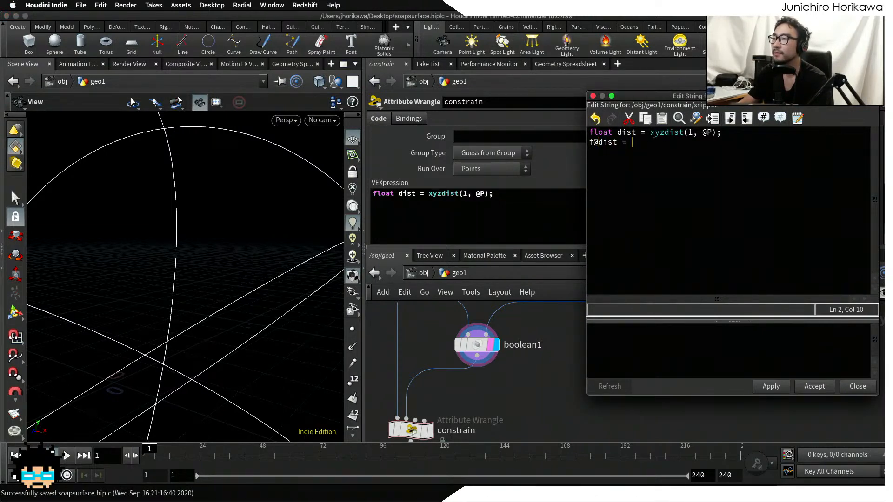
pyautogui.moveTo(713, 132); pyautogui.dragTo(590, 132)
pyautogui.click(654, 148)
pyautogui.write('dist;')
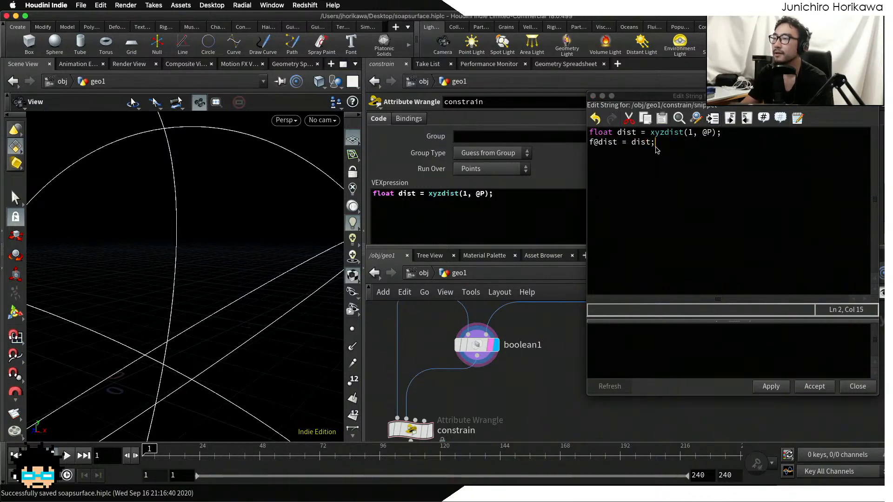
pyautogui.click(769, 387)
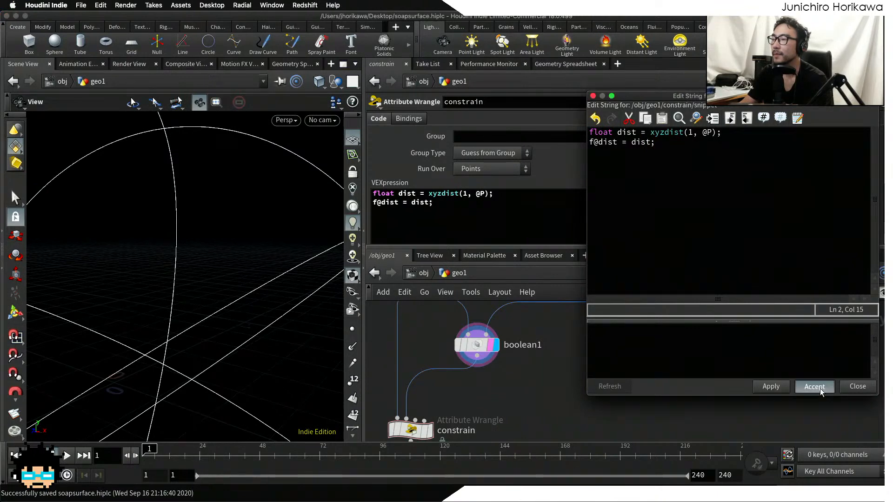
pyautogui.click(814, 386)
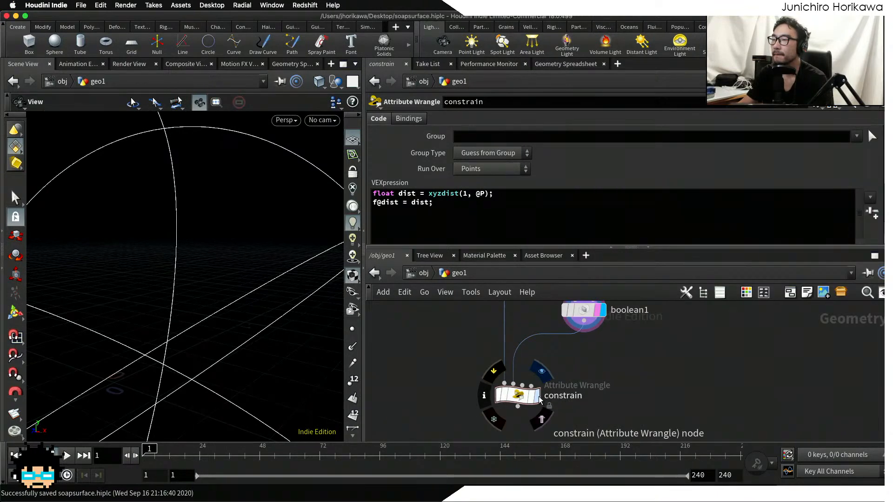
# - Display the constrain node and list its point attributes in the Geometry Spreadsheet
pyautogui.click(539, 396)
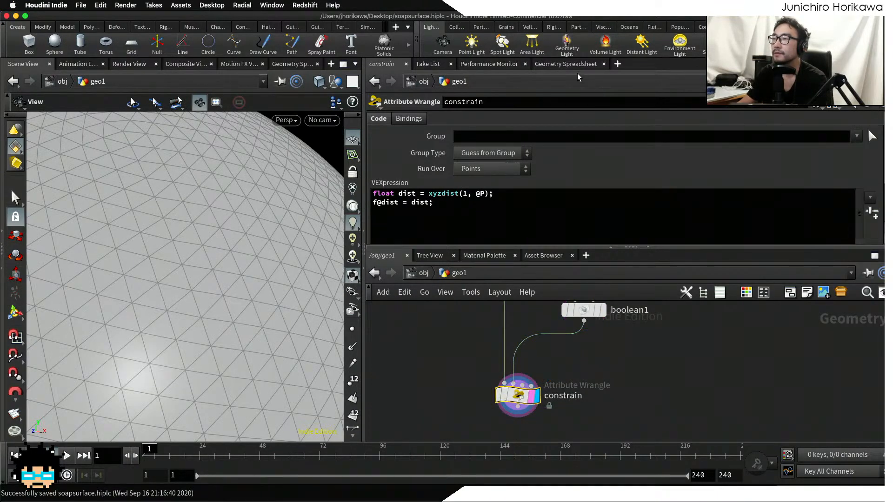
pyautogui.click(557, 65)
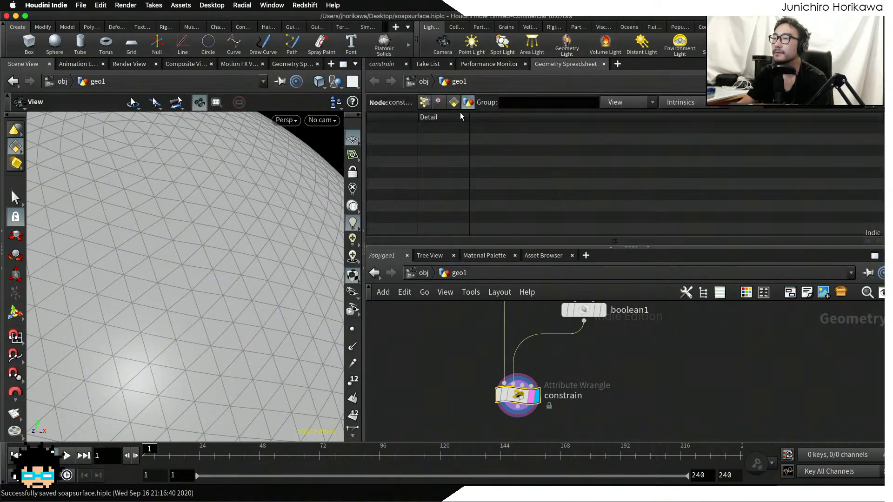
pyautogui.click(423, 103)
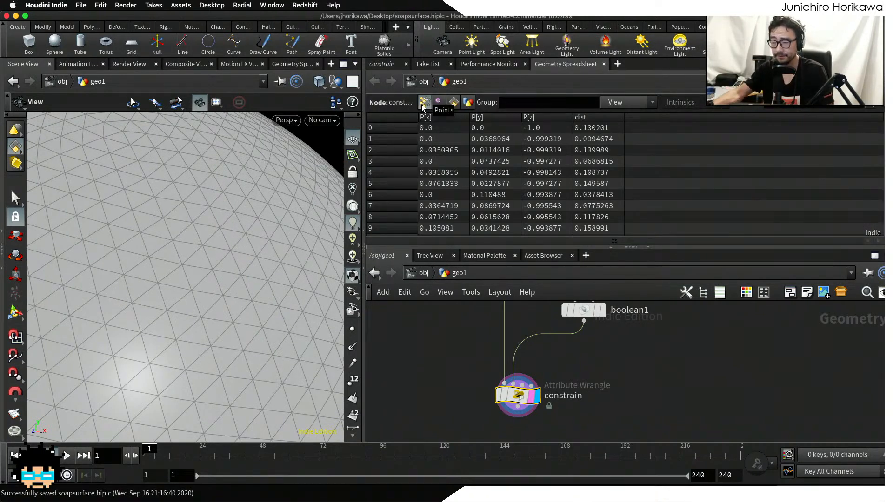
# - Sort the points by dist in ascending and descending order to compare the smallest and largest distances
pyautogui.click(590, 117)
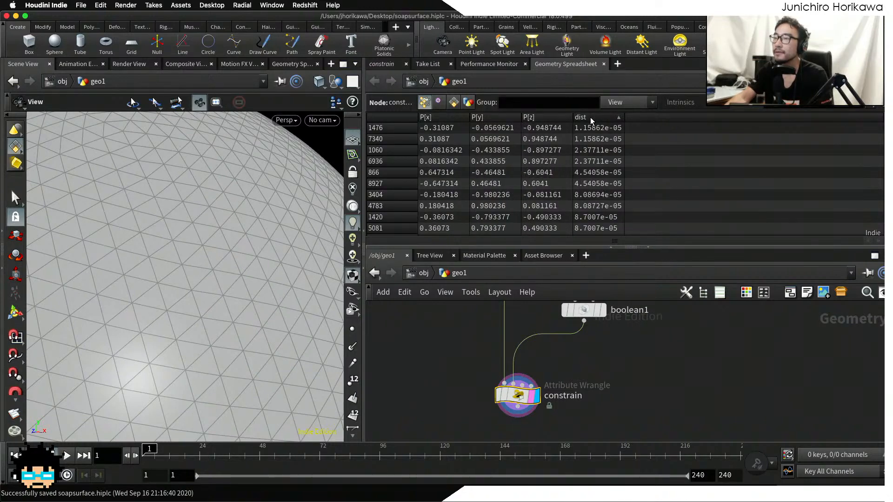
pyautogui.scroll(-3, 587, 129)
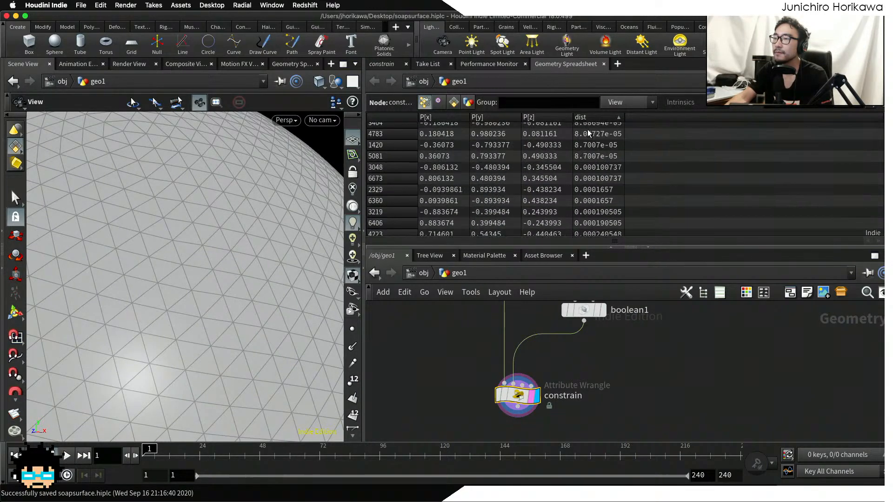
pyautogui.scroll(3, 587, 130)
pyautogui.click(584, 119)
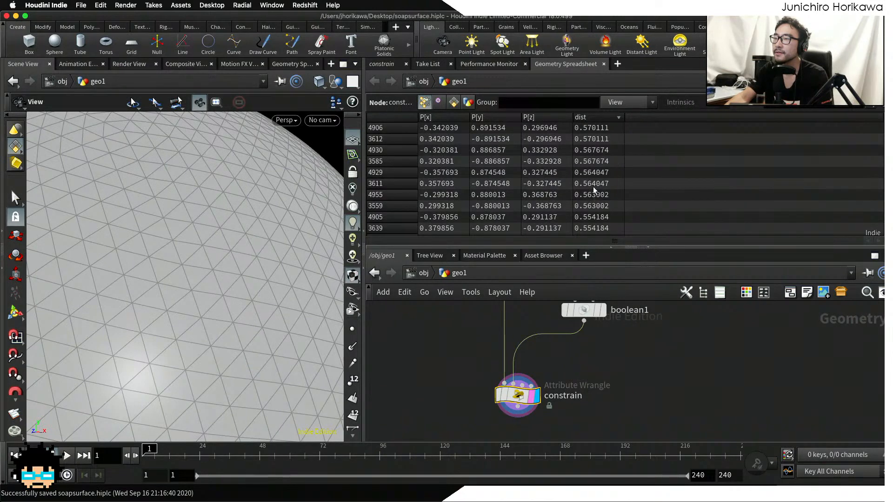
pyautogui.scroll(-3, 590, 153)
pyautogui.scroll(3, 590, 152)
pyautogui.click(585, 117)
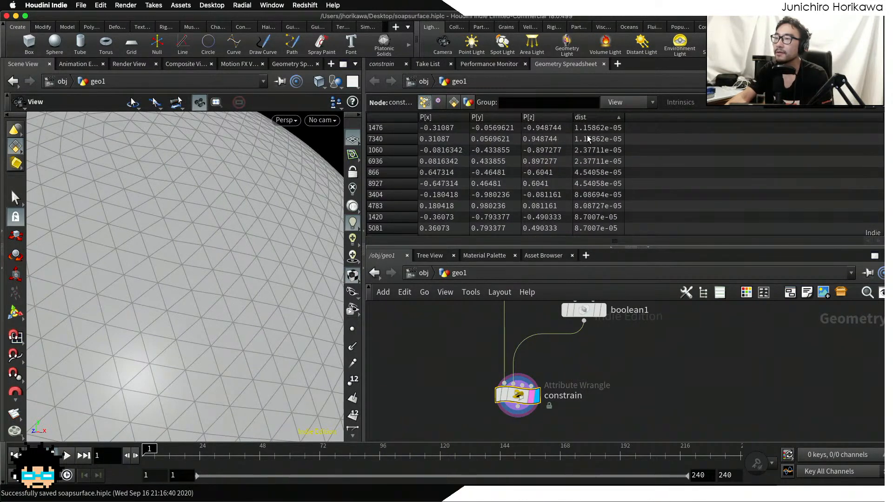
# - Read through the ascending dist values to examine how the distances grow from the nearest to the farthest points
pyautogui.scroll(-1, 593, 140)
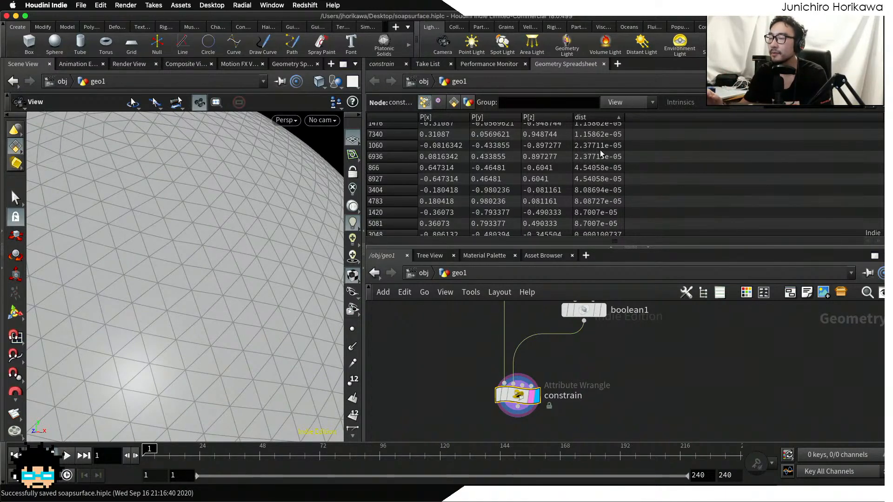
pyautogui.scroll(-5, 600, 149)
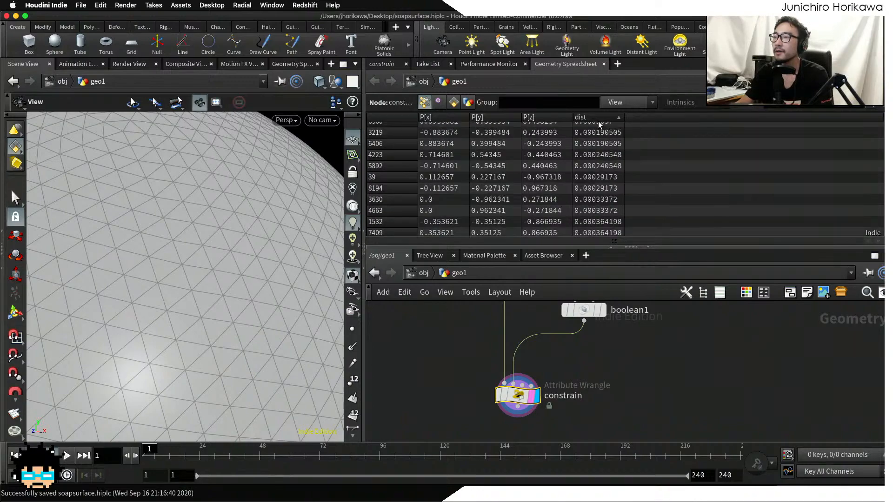
pyautogui.moveTo(883, 126); pyautogui.dragTo(882, 220)
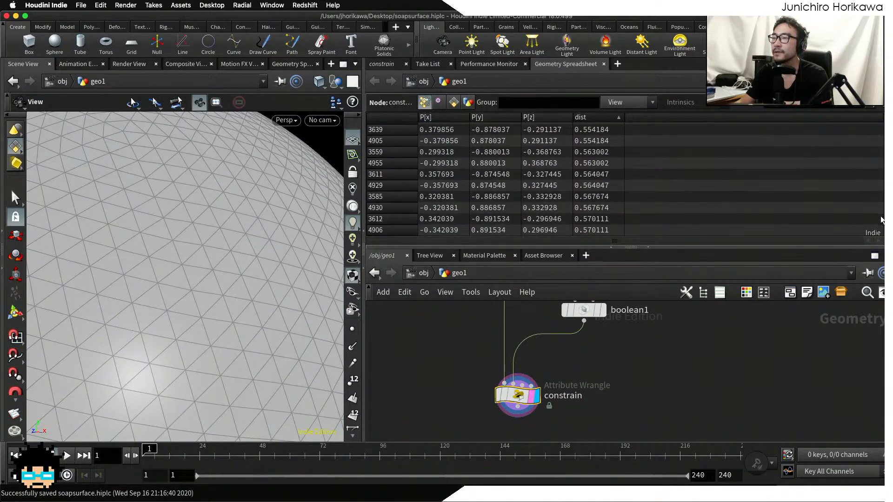
pyautogui.scroll(10, 612, 203)
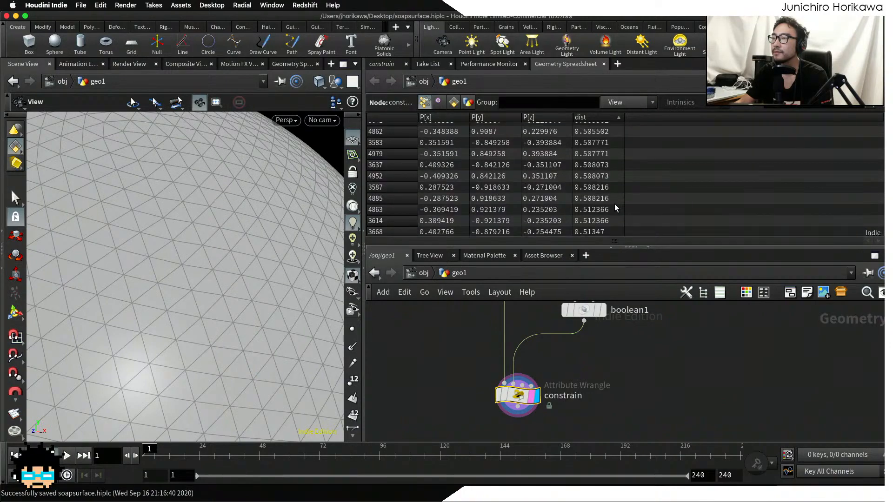
pyautogui.scroll(5, 615, 208)
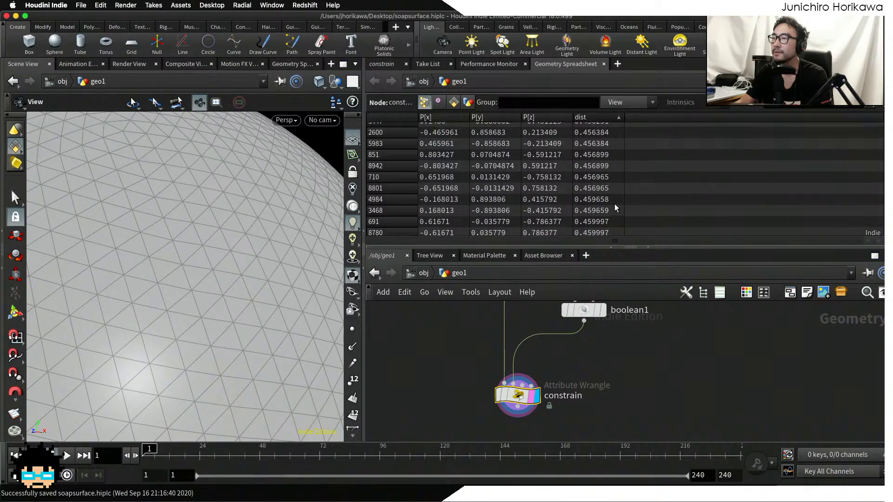
pyautogui.scroll(-3, 615, 205)
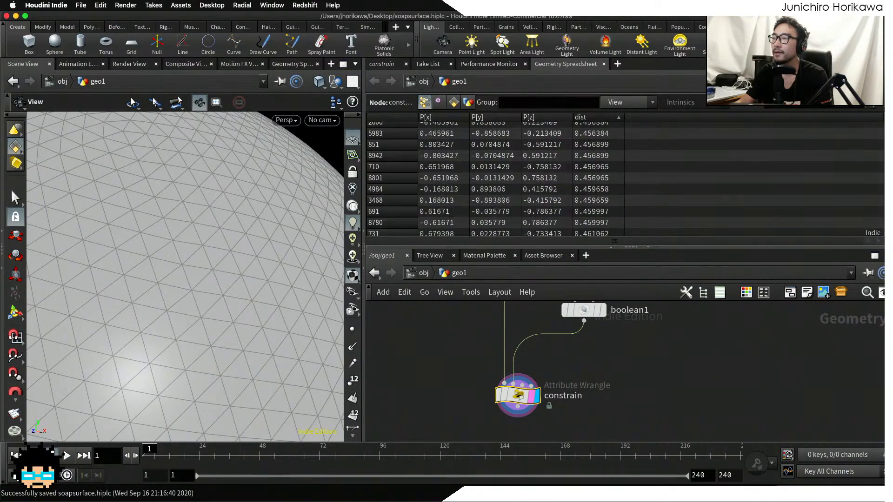
pyautogui.scroll(15, 615, 204)
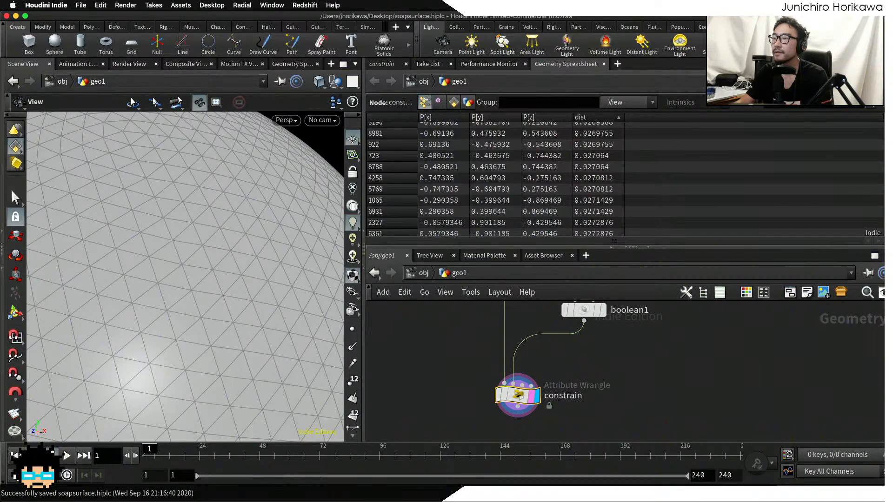
pyautogui.scroll(-10, 615, 204)
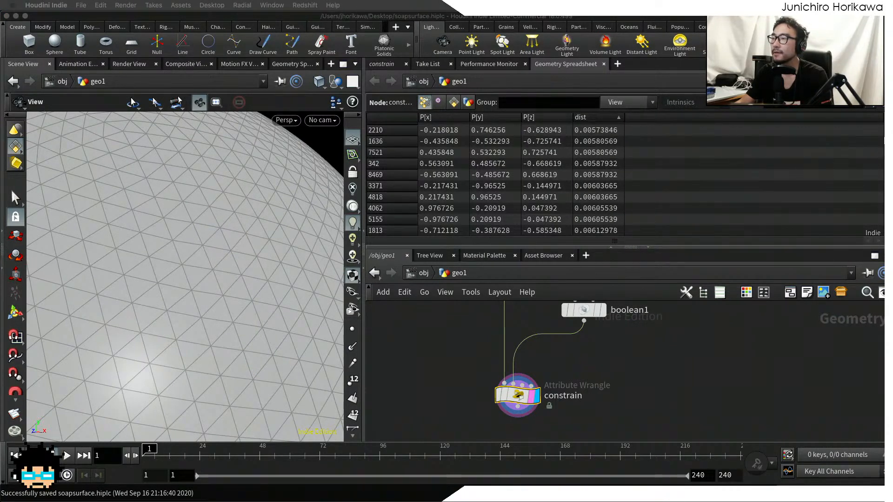
pyautogui.scroll(-20, 626, 179)
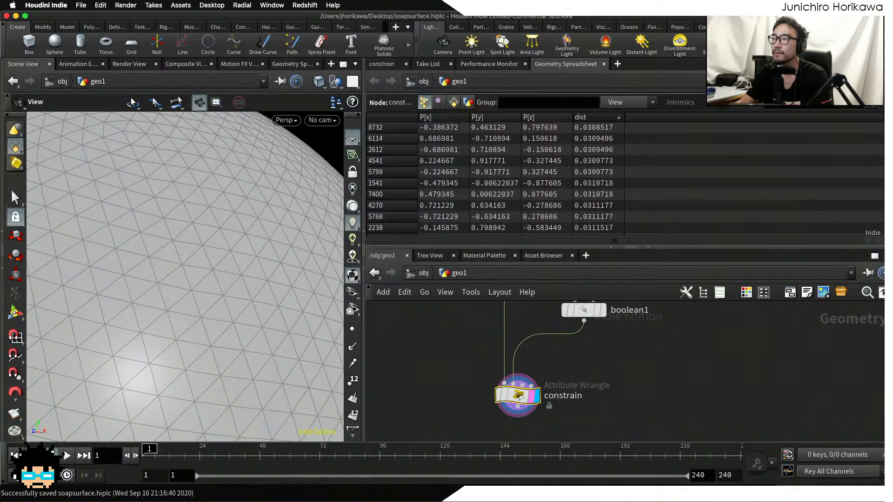
pyautogui.scroll(20, 626, 179)
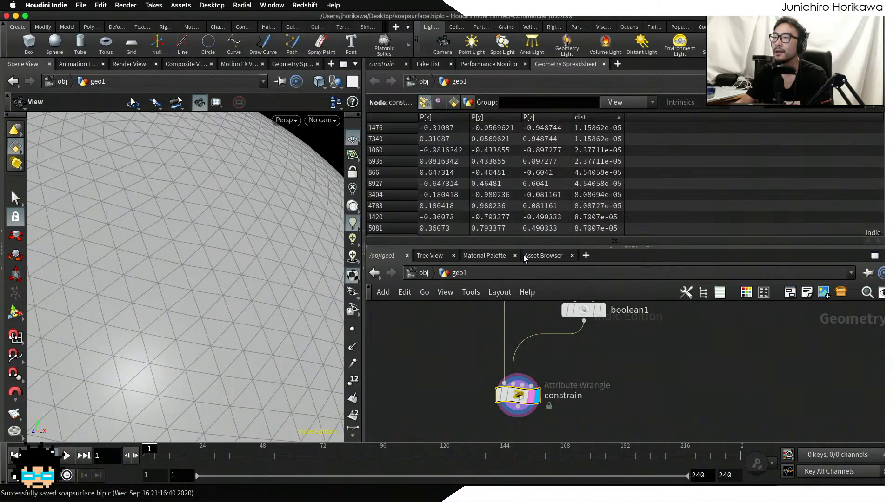
# - Declare float min = chf("min"); and float max = chf("max"); below the f@dist line in the constrain wrangle's VEXpression
pyautogui.moveTo(571, 360); pyautogui.dragTo(583, 337, button='middle')
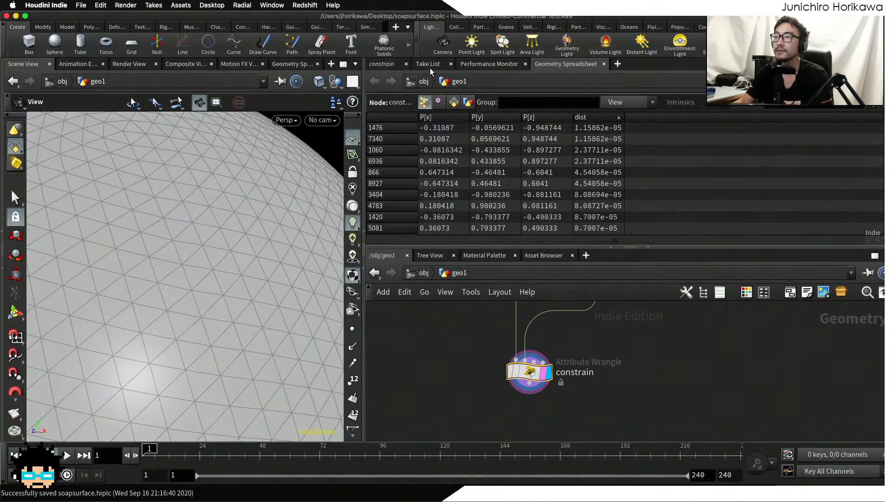
pyautogui.click(389, 65)
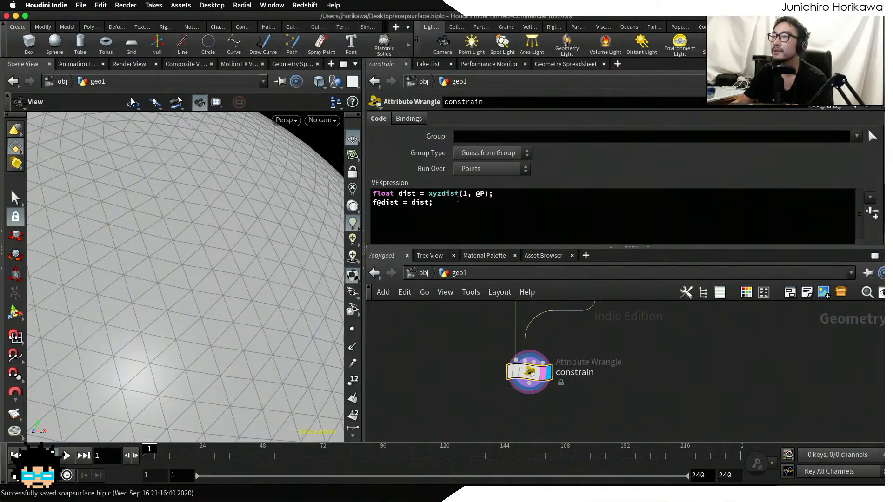
pyautogui.click(466, 210)
pyautogui.press('Return')
pyautogui.press('Return')
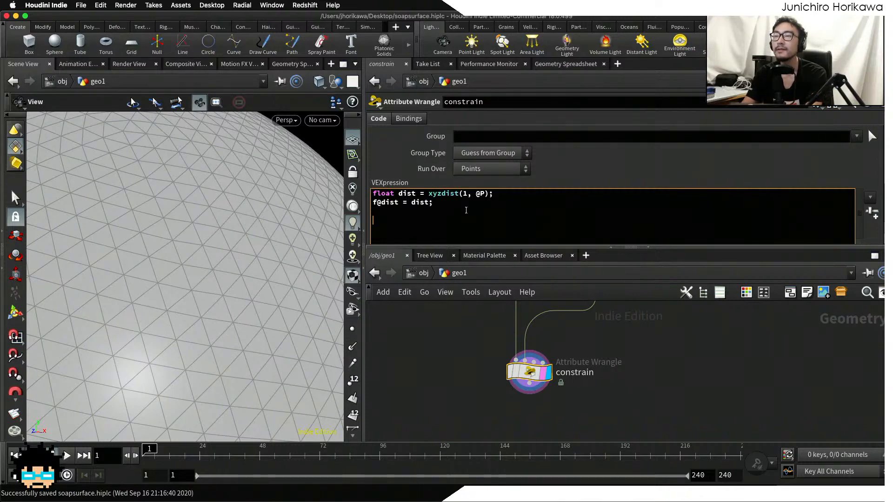
pyautogui.write('float min')
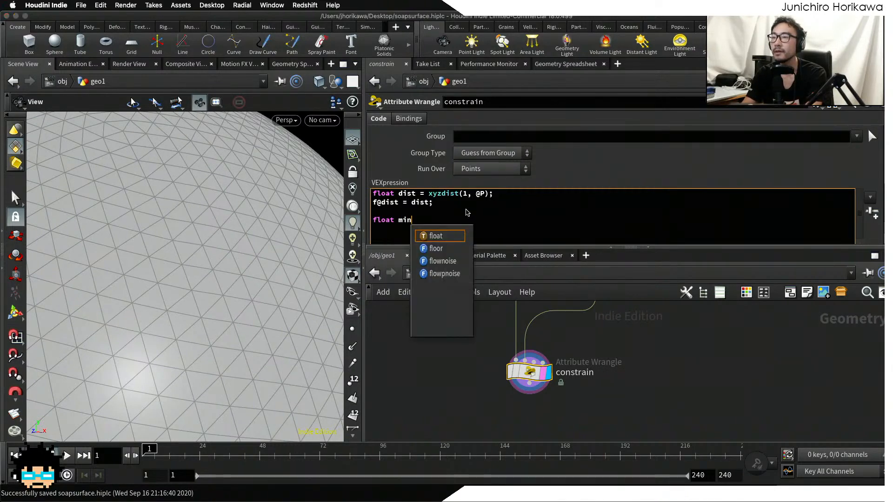
pyautogui.write(' = chf(')
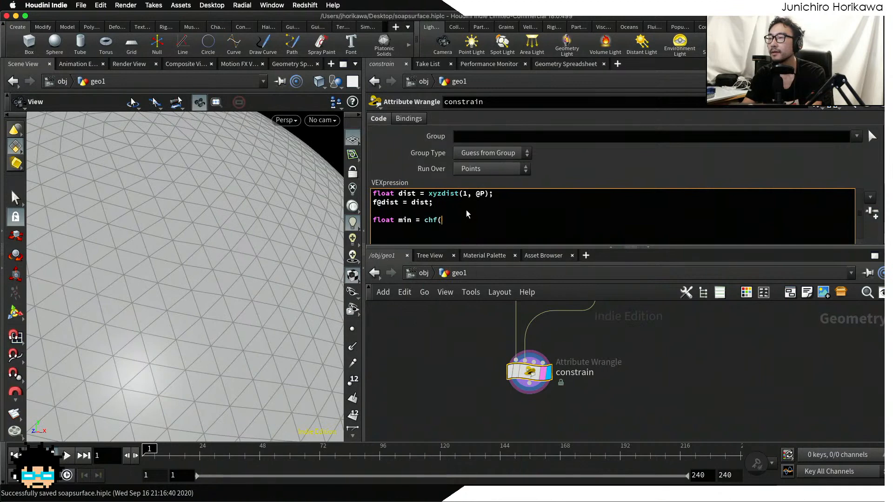
pyautogui.write('"min");')
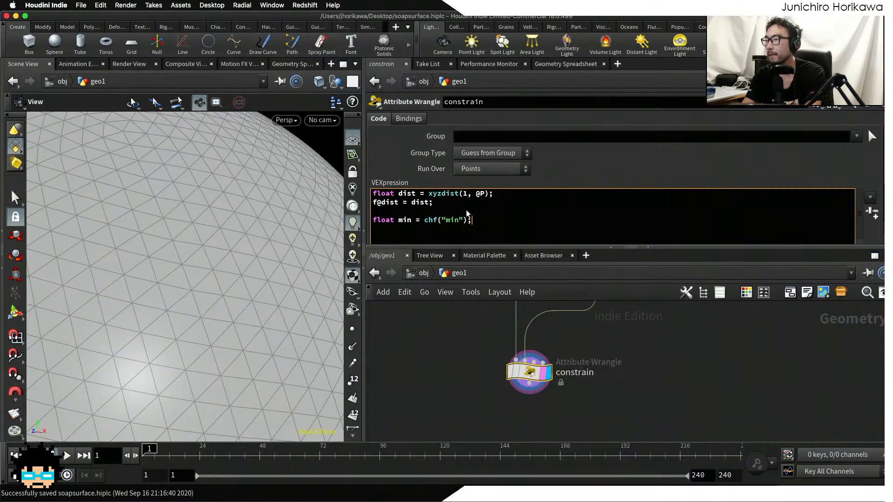
pyautogui.write(' float max = ')
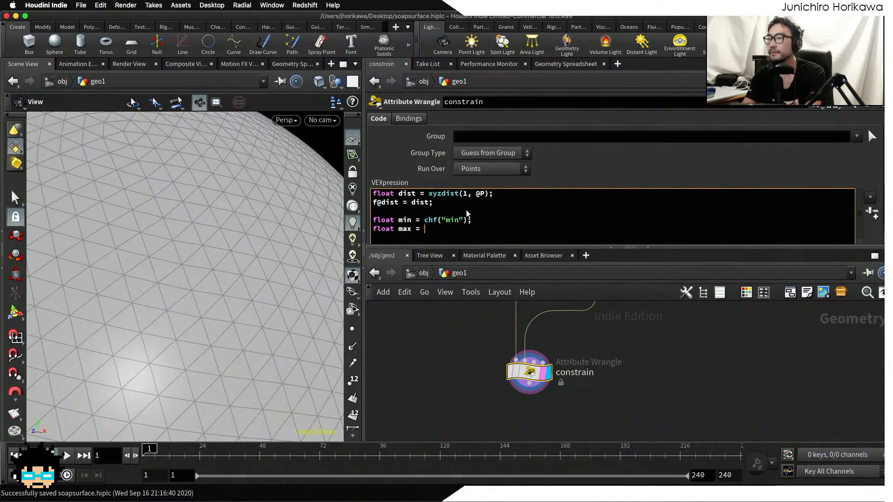
pyautogui.write('chf("max");')
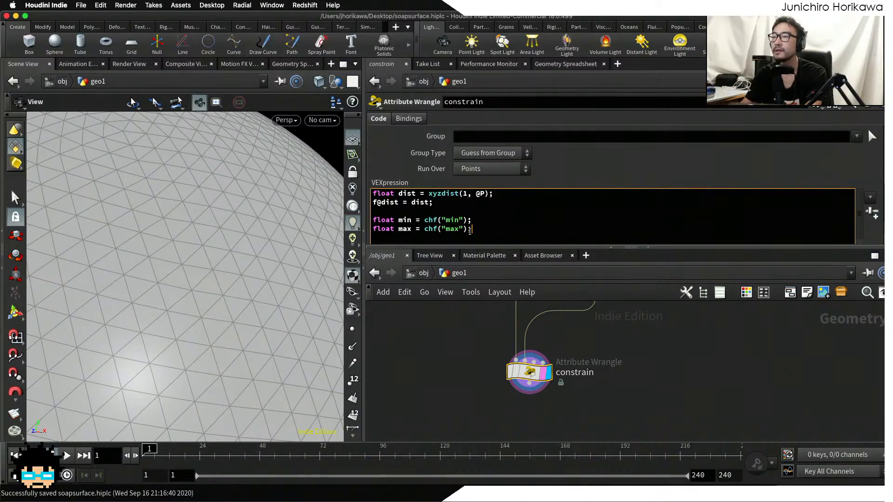
# - Generate the Min and Max parameters from the code, ending the max line with a semicolon, and set them to 0.153 and 0.612
pyautogui.click(874, 214)
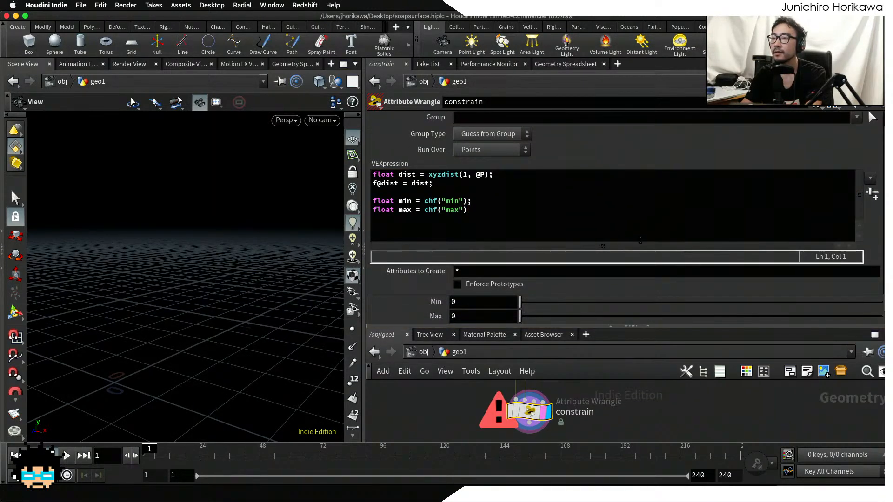
pyautogui.click(540, 215)
pyautogui.write(';')
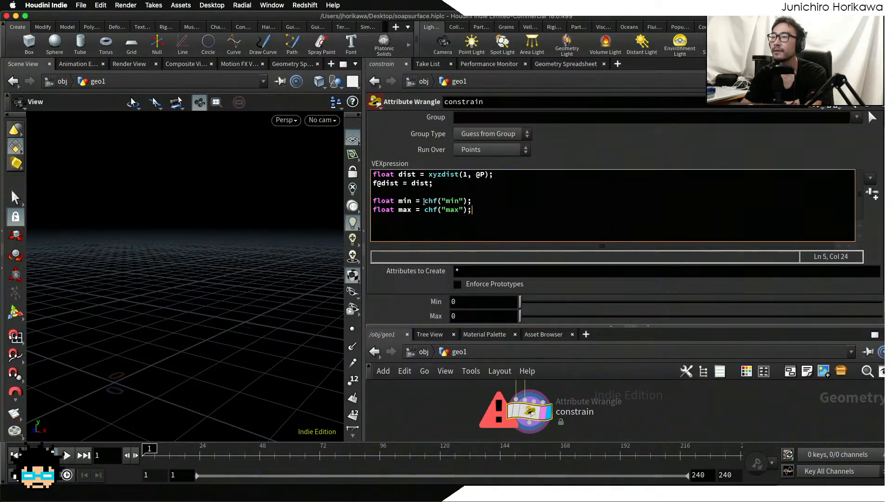
pyautogui.click(872, 195)
pyautogui.moveTo(520, 301); pyautogui.dragTo(652, 318)
pyautogui.moveTo(558, 302)
pyautogui.mouseDown()
pyautogui.moveTo(734, 302)
pyautogui.moveTo(575, 302)
pyautogui.mouseUp()
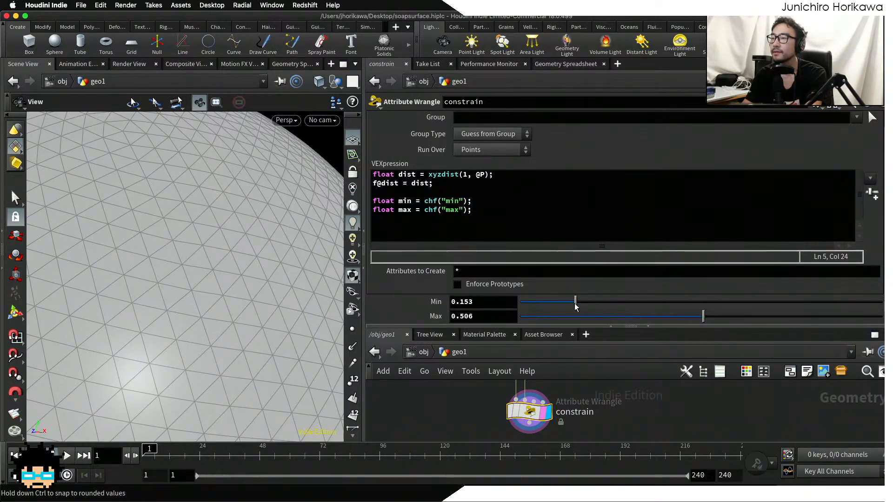
pyautogui.moveTo(652, 317); pyautogui.dragTo(742, 317)
# - Add the line dist = clamp(dist, min, max); below the max declaration in the VEX code
pyautogui.click(499, 210)
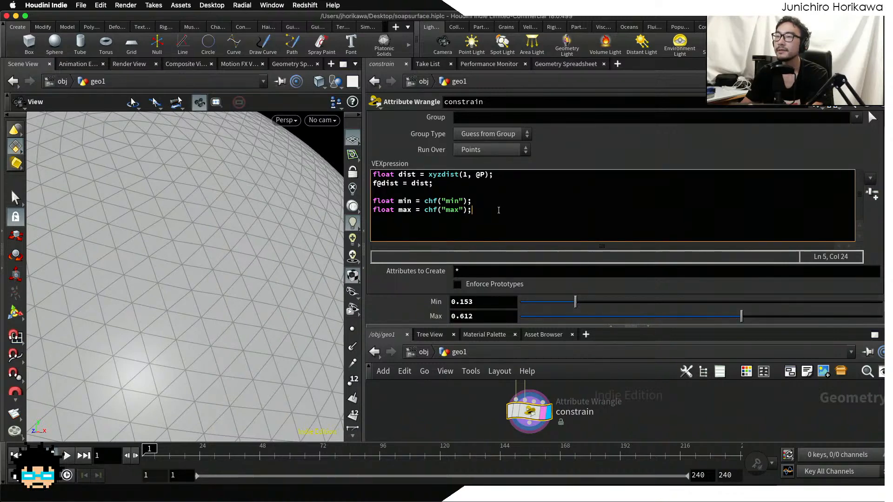
pyautogui.press('Return')
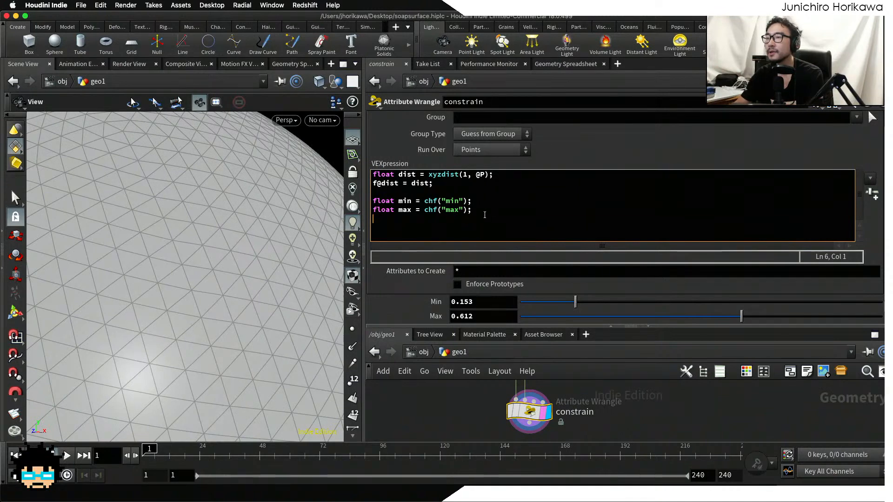
pyautogui.hotkey('shift', 'Up')
pyautogui.hotkey('shift', 'Up')
pyautogui.click(436, 223)
pyautogui.moveTo(437, 183); pyautogui.dragTo(357, 177)
pyautogui.moveTo(457, 185); pyautogui.dragTo(370, 185)
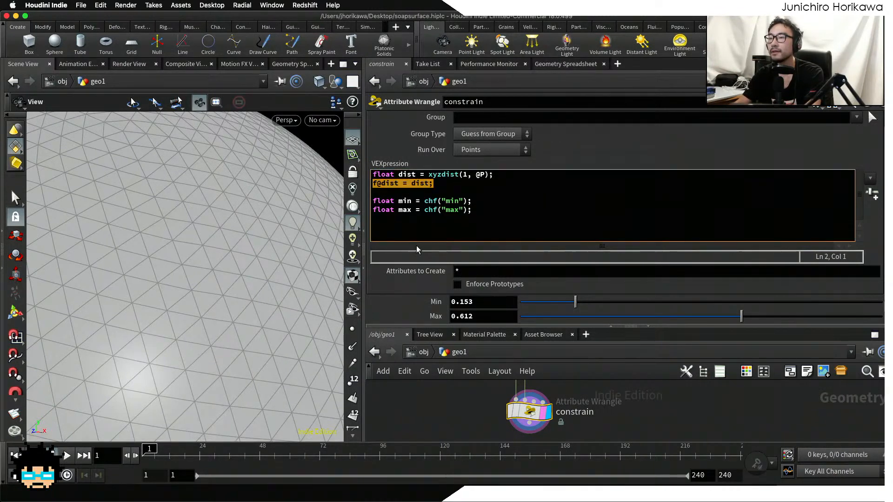
pyautogui.click(411, 231)
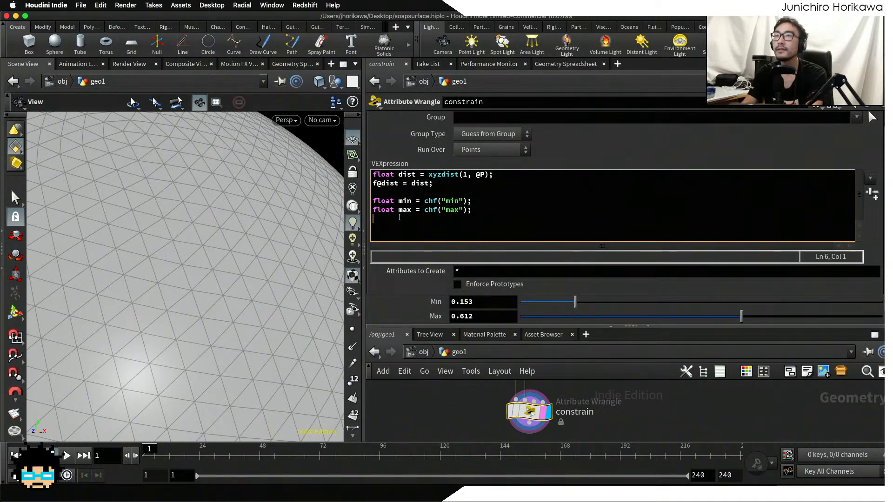
pyautogui.write('dist = ')
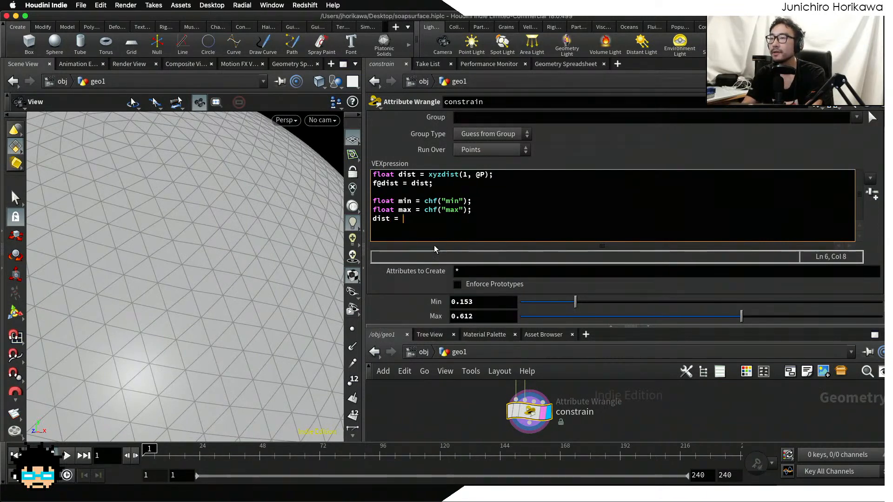
pyautogui.write('clamp(')
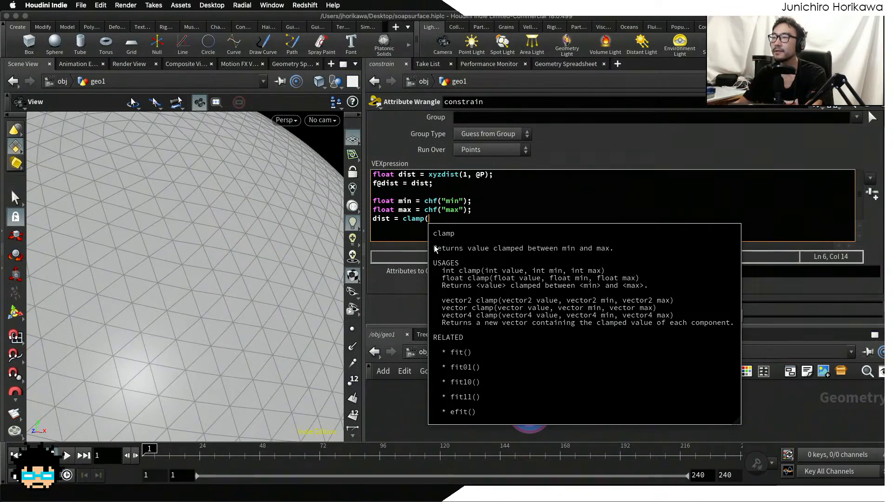
pyautogui.click(425, 202)
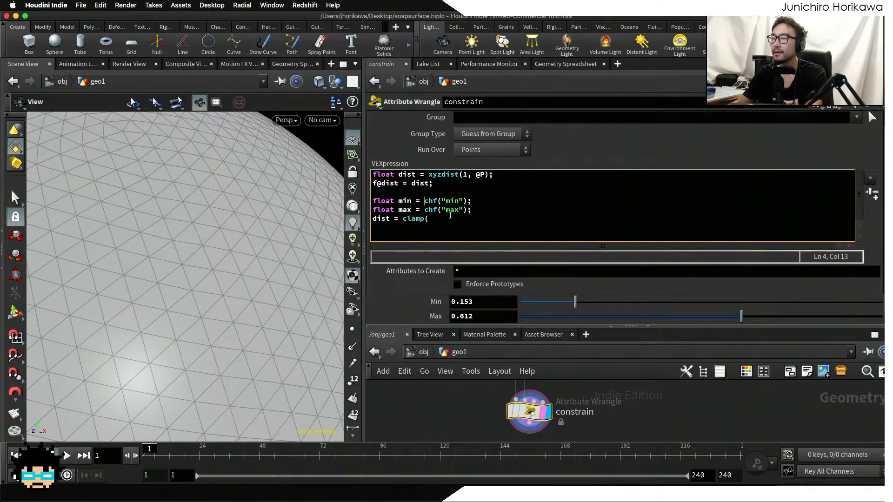
pyautogui.moveTo(402, 201); pyautogui.dragTo(418, 209)
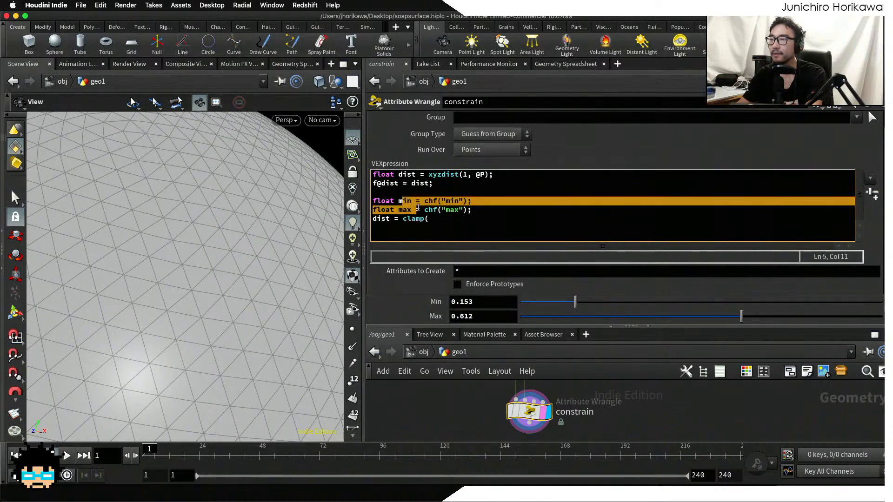
pyautogui.click(449, 210)
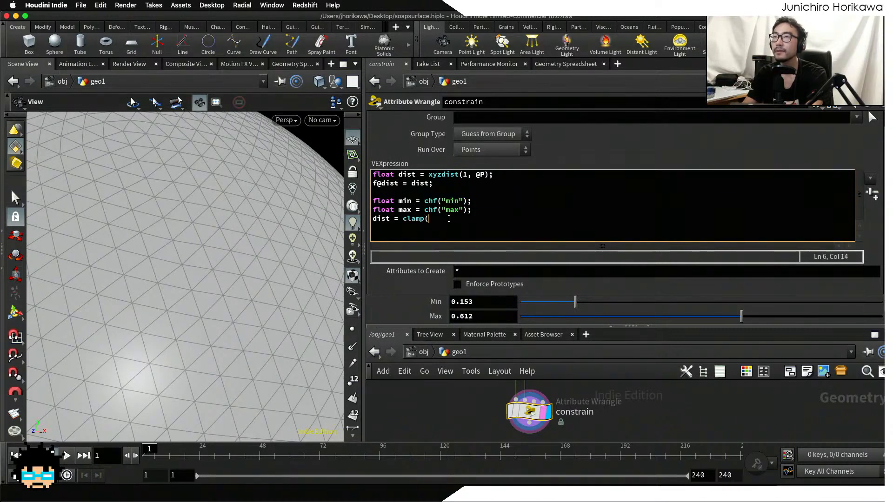
pyautogui.write('dist')
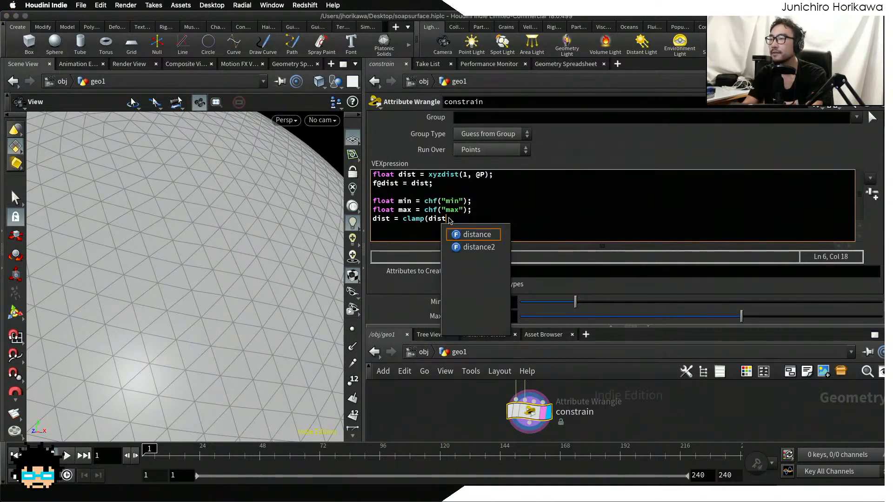
pyautogui.write(', min, max);')
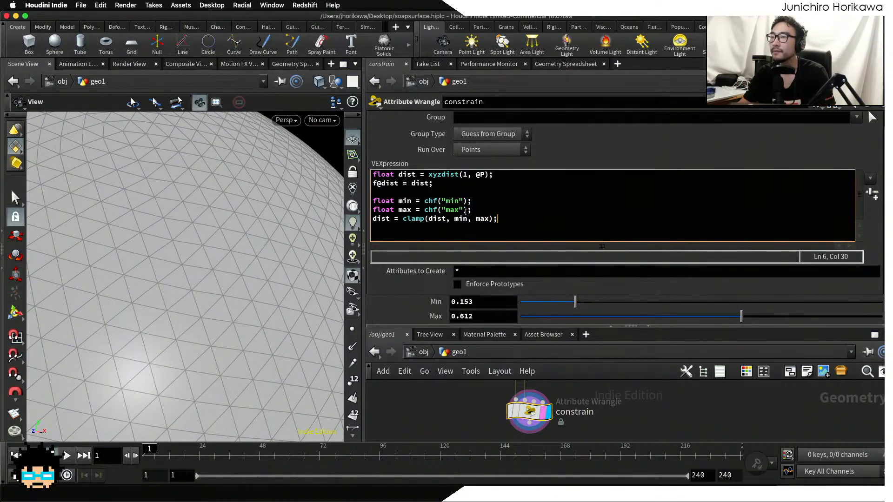
# - Review how the clamp line limits dist using the min and max channels and their parameter values
pyautogui.moveTo(472, 210); pyautogui.dragTo(319, 200)
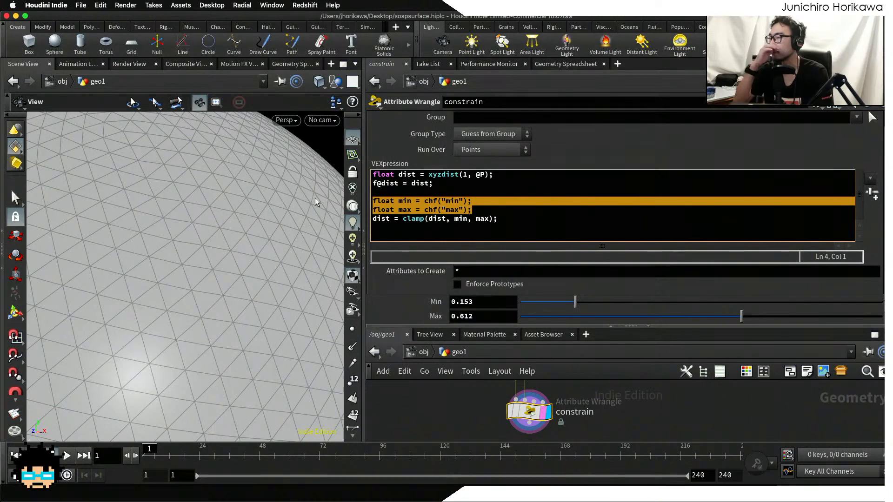
pyautogui.click(421, 218)
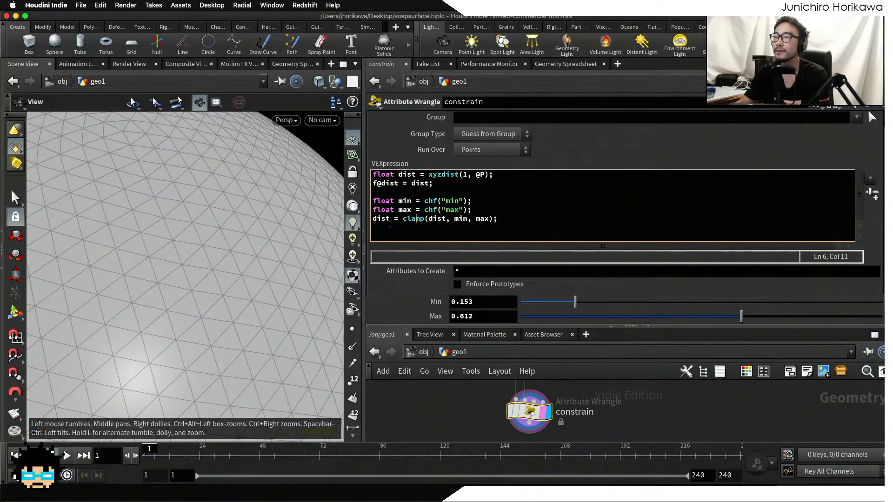
pyautogui.moveTo(403, 219); pyautogui.dragTo(372, 219)
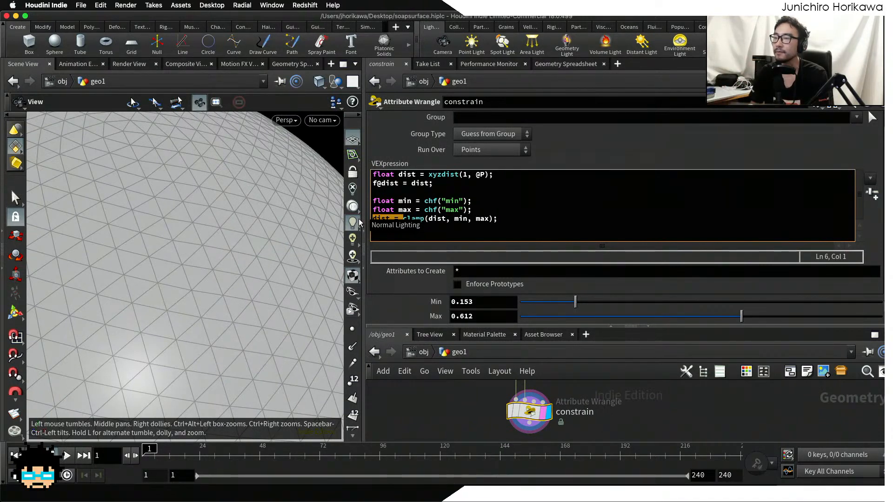
pyautogui.moveTo(398, 209); pyautogui.dragTo(472, 210)
pyautogui.click(475, 210)
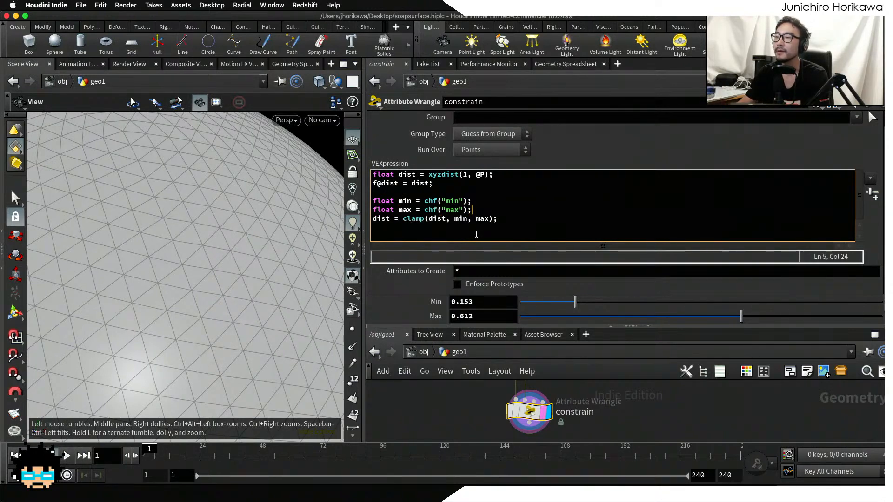
pyautogui.moveTo(401, 192); pyautogui.dragTo(408, 183)
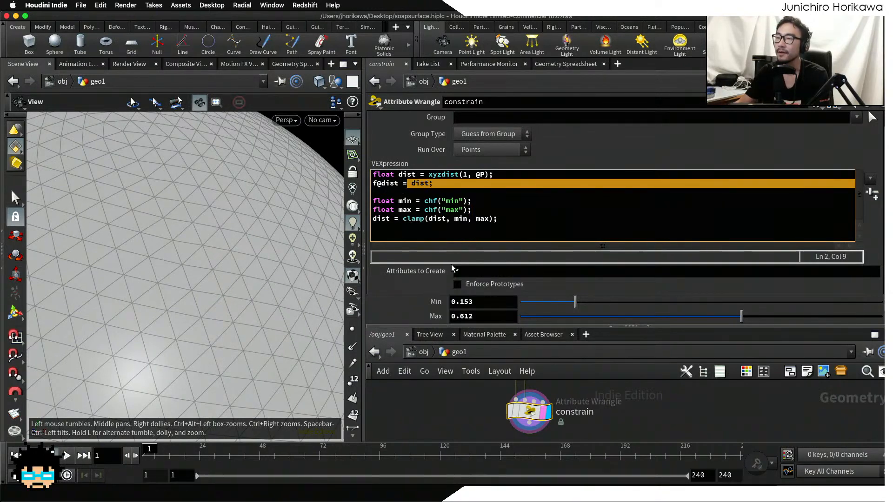
pyautogui.moveTo(460, 316); pyautogui.dragTo(479, 319)
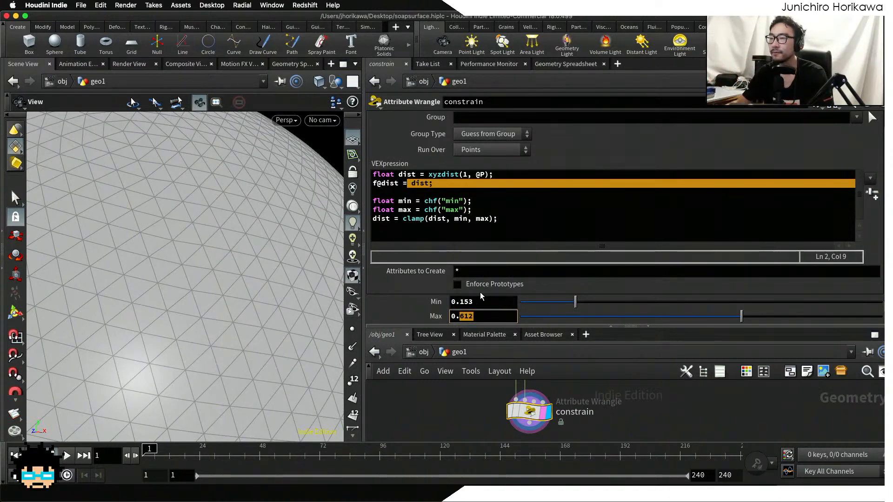
pyautogui.click(511, 220)
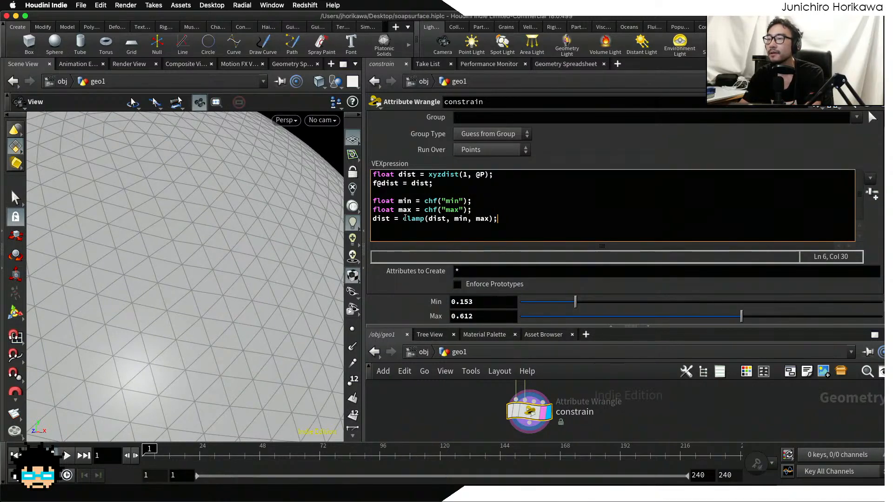
# - Wrap the clamp in a fit function so the line reads dist = fit(clamp(dist, min, max), min, max, 0.0, 1.0);
pyautogui.click(402, 219)
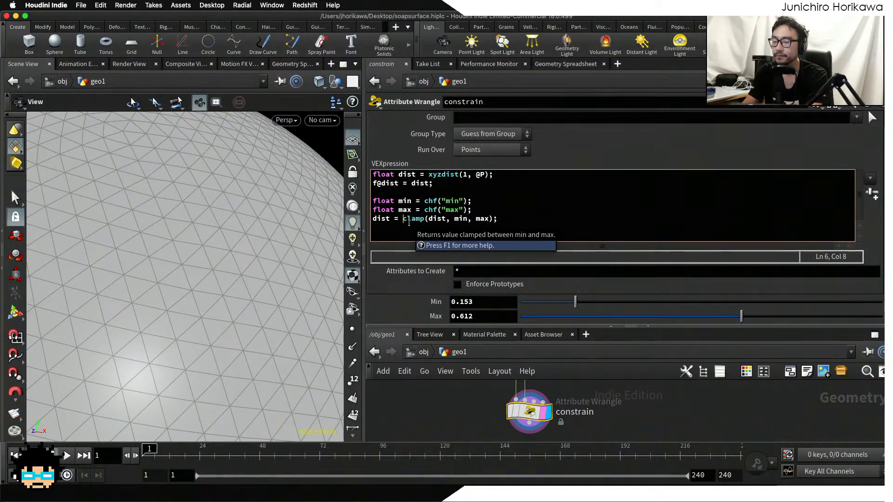
pyautogui.write('fit(')
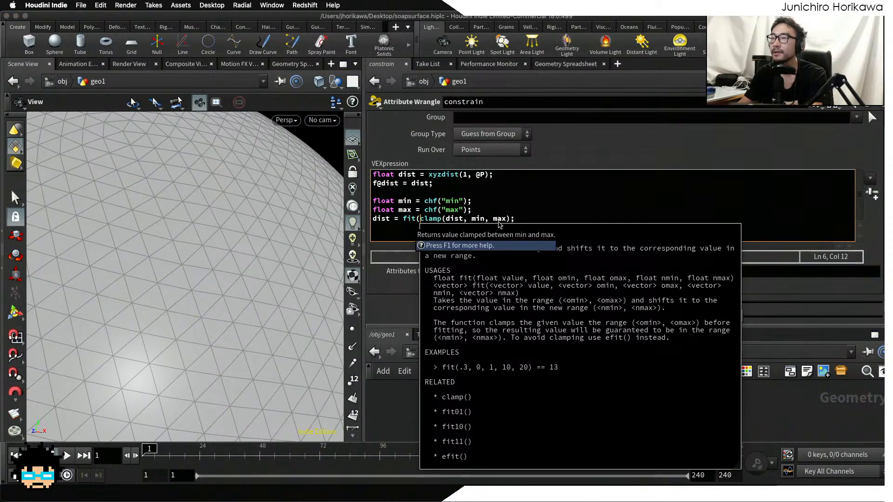
pyautogui.click(511, 218)
pyautogui.write(',')
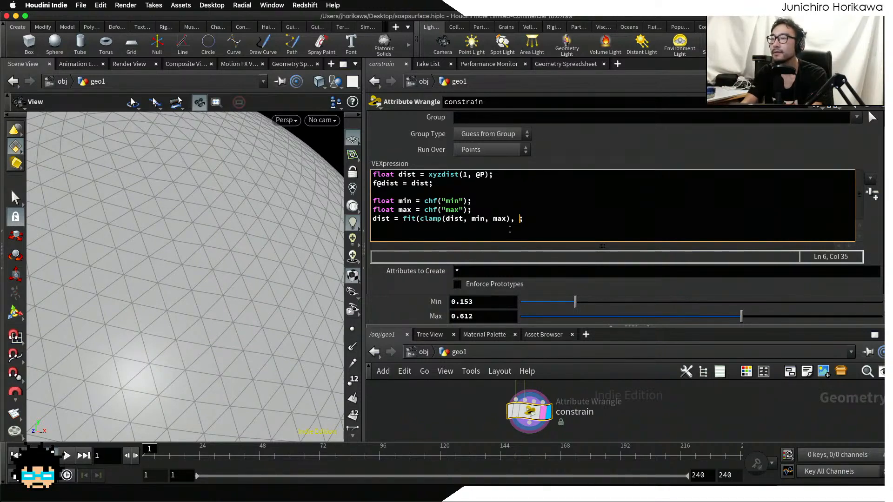
pyautogui.write('min, max, 0,')
pyautogui.press('BackSpace')
pyautogui.press('BackSpace')
pyautogui.write('.0, .')
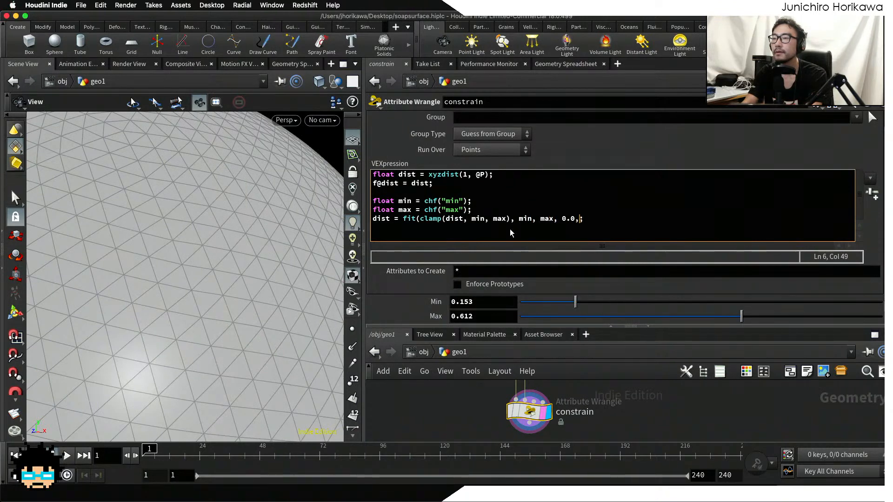
pyautogui.press('BackSpace')
pyautogui.write('1.0)')
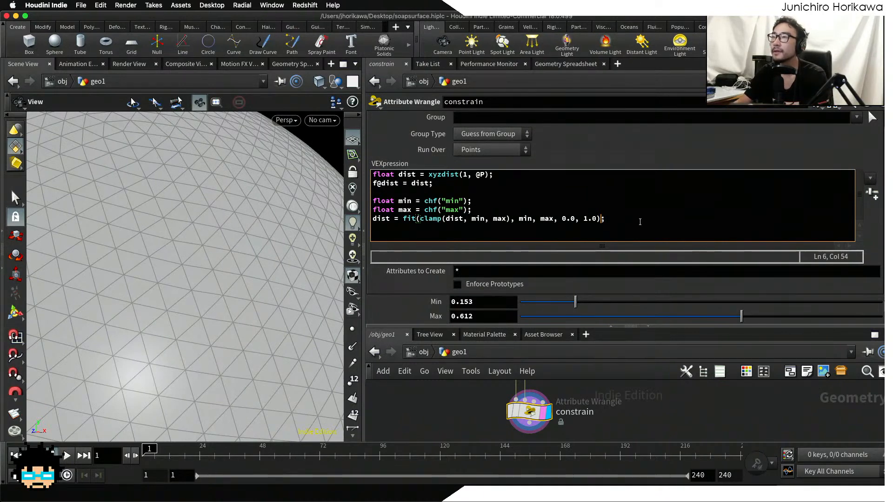
pyautogui.click(640, 221)
pyautogui.moveTo(640, 222); pyautogui.dragTo(353, 219)
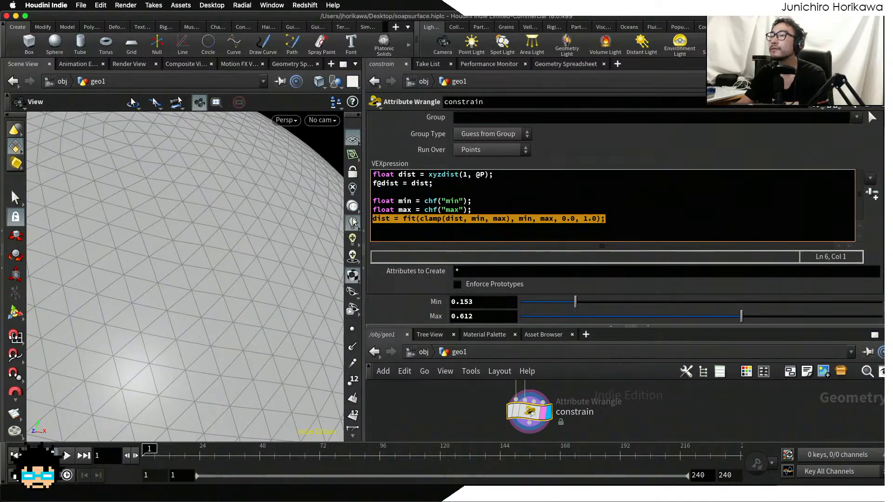
pyautogui.click(621, 222)
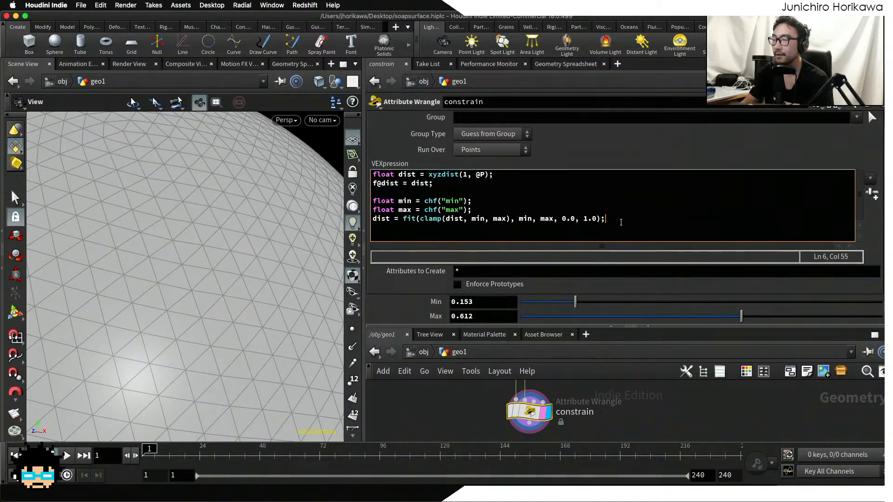
# - Add two new lines below the fit line for further code and enlarge the wrangle's parameter area
pyautogui.press('Return')
pyautogui.press('Return')
pyautogui.moveTo(660, 326); pyautogui.dragTo(662, 337)
pyautogui.click(445, 236)
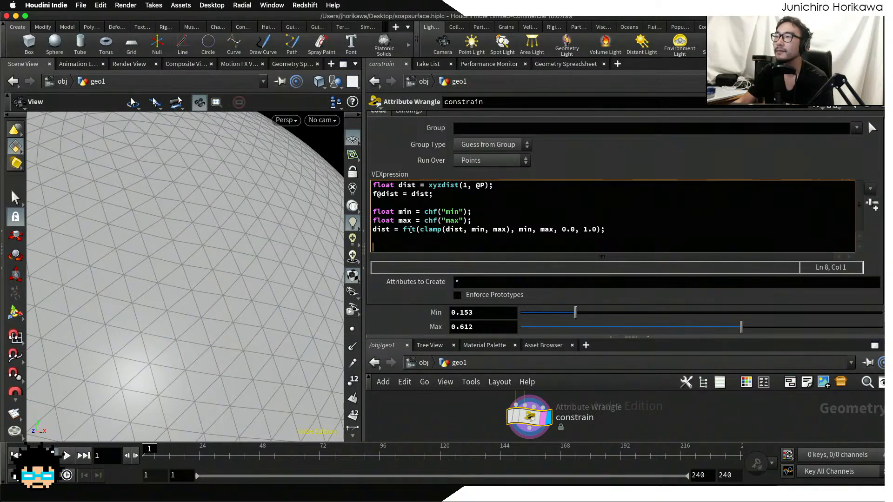
# - Move the line "f@dist = dist;" below the fit line in the constrain wrangle's VEXpression
pyautogui.moveTo(434, 194); pyautogui.dragTo(372, 194)
pyautogui.press('super+c')
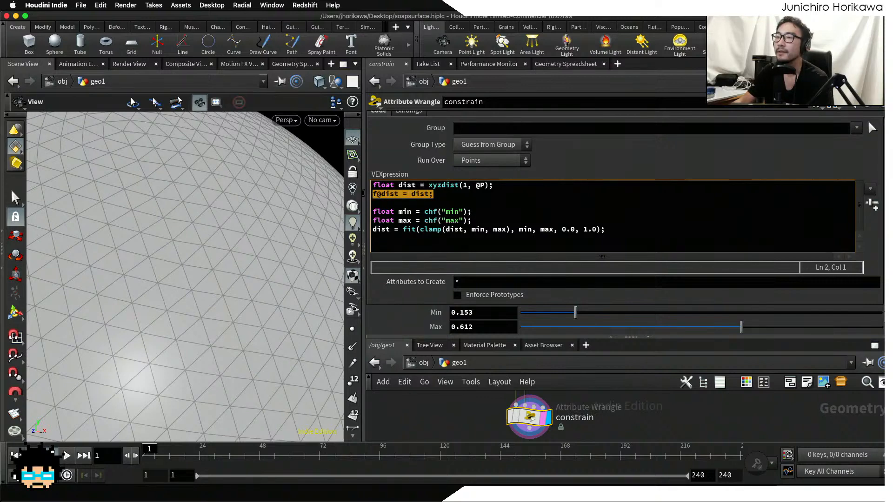
pyautogui.press('BackSpace')
pyautogui.press('super+v')
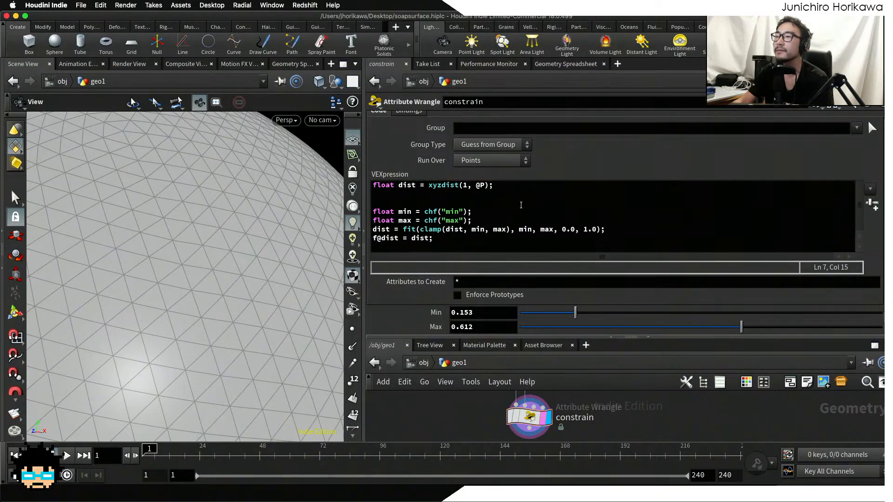
# - Examine the points' dist values in the geometry spreadsheet, sorted from highest to lowest
pyautogui.click(551, 64)
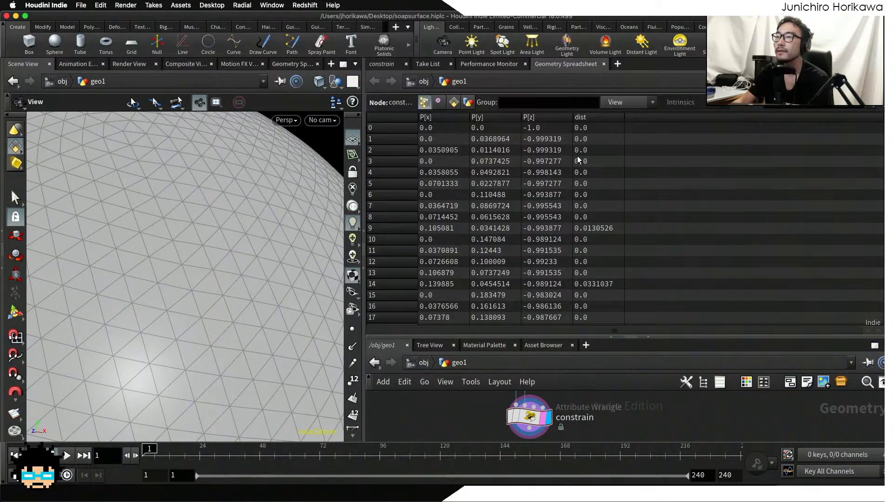
pyautogui.scroll(-15, 581, 140)
pyautogui.scroll(-3, 697, 153)
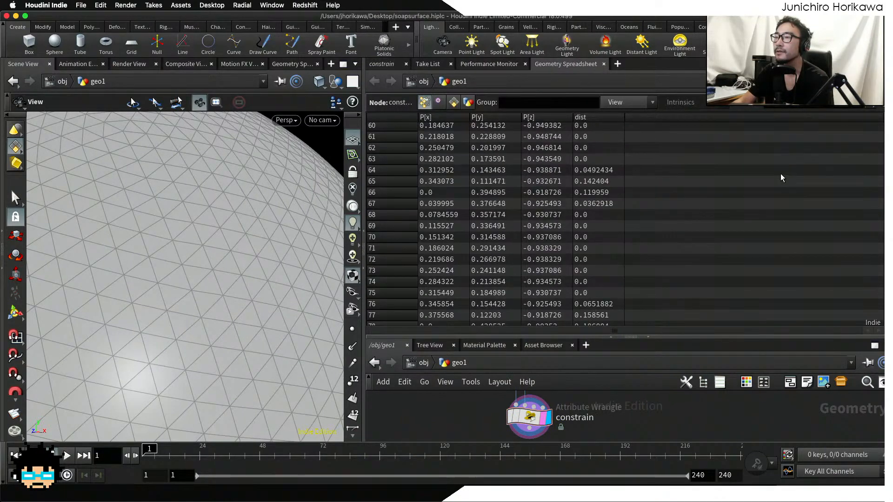
pyautogui.scroll(-20, 623, 223)
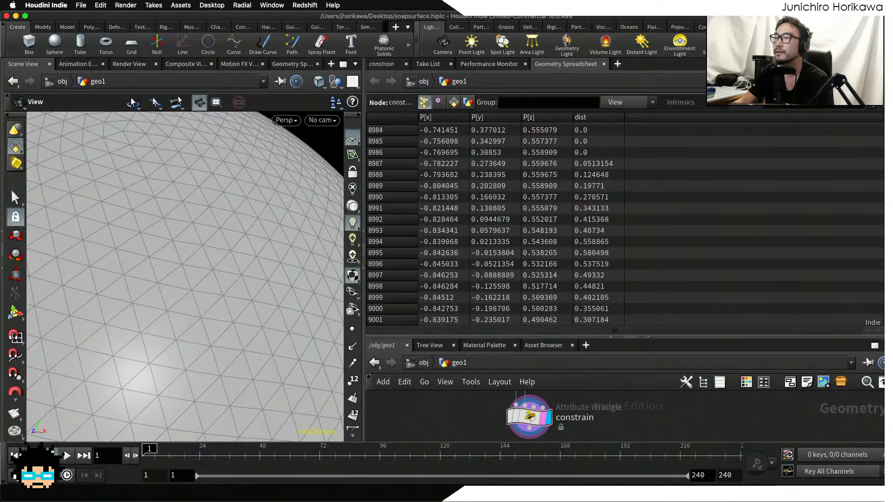
pyautogui.scroll(20, 624, 223)
pyautogui.click(607, 118)
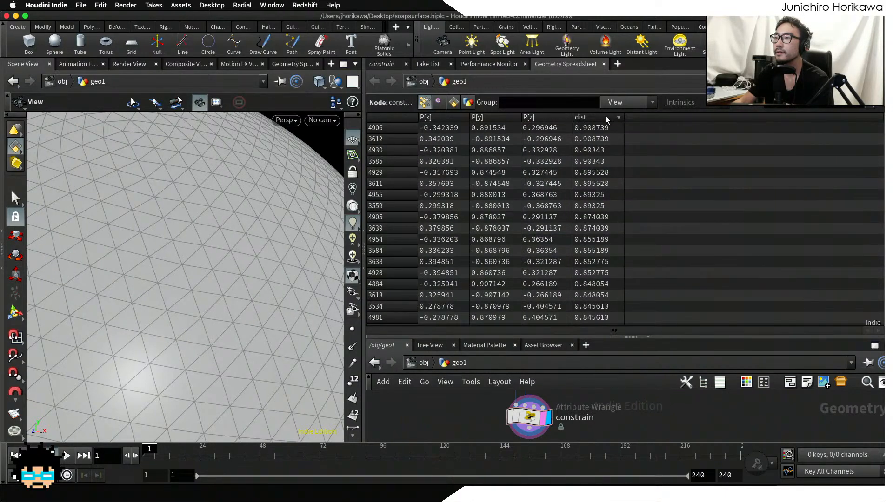
# - Set the constrain wrangle's Min to 0.073 and Max to 0.31, and check the dist values in the spreadsheet
pyautogui.click(387, 66)
pyautogui.click(546, 312)
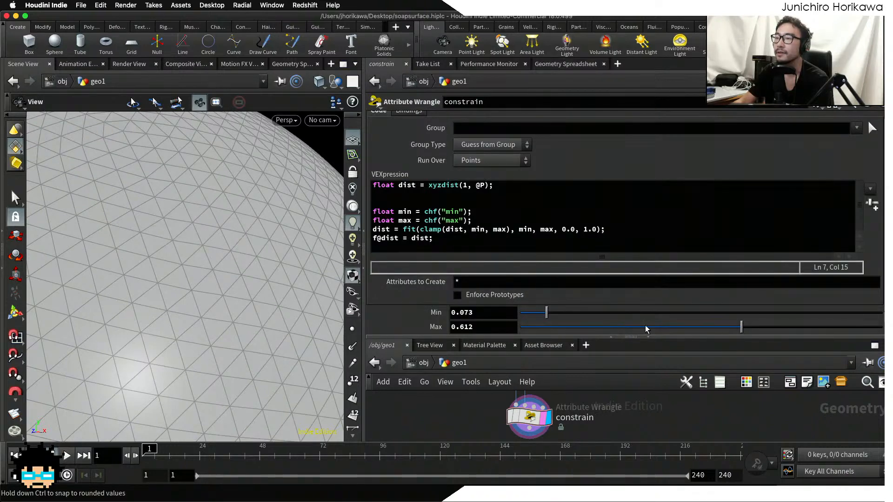
pyautogui.moveTo(646, 329); pyautogui.dragTo(632, 329)
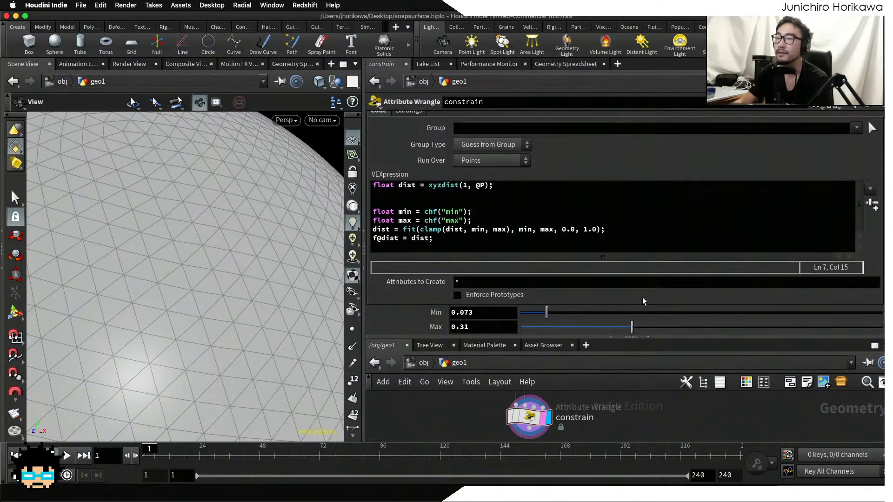
pyautogui.click(572, 64)
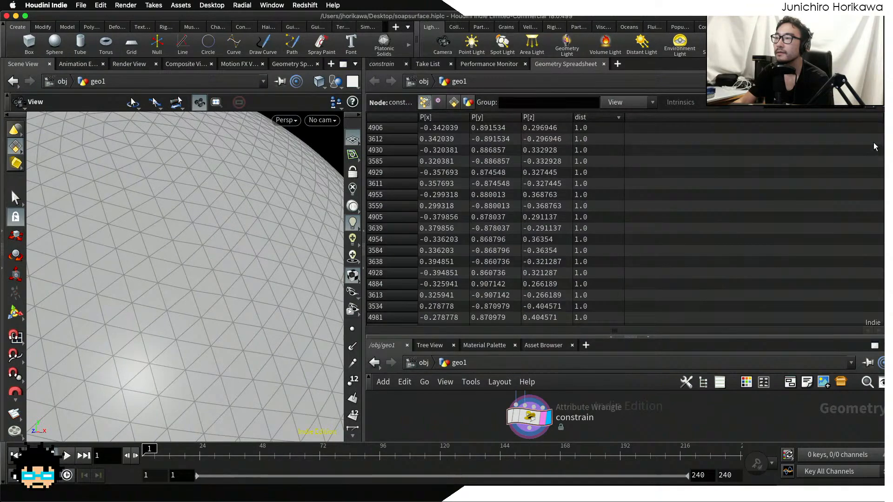
pyautogui.moveTo(874, 143); pyautogui.dragTo(878, 106)
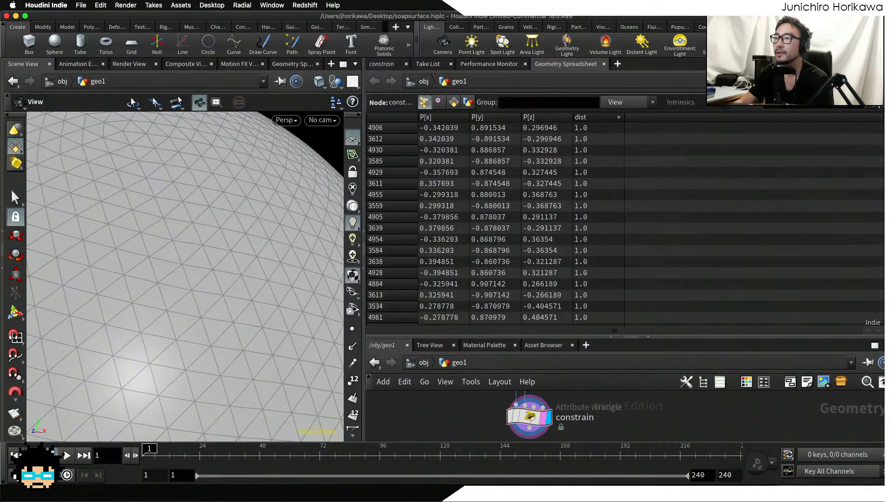
# - Replace the last line of the constrain VEXpression with "f@weight = dist;" and separate it from the fit line by a blank line
pyautogui.click(379, 64)
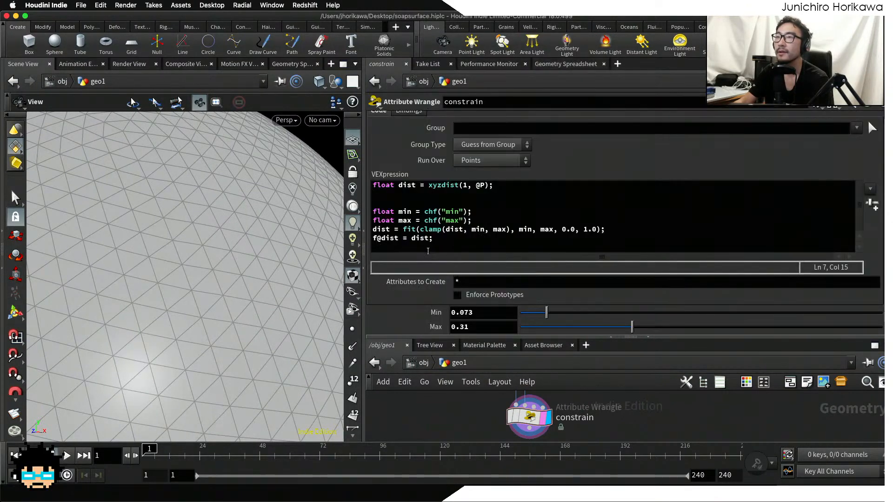
pyautogui.moveTo(433, 238); pyautogui.dragTo(362, 238)
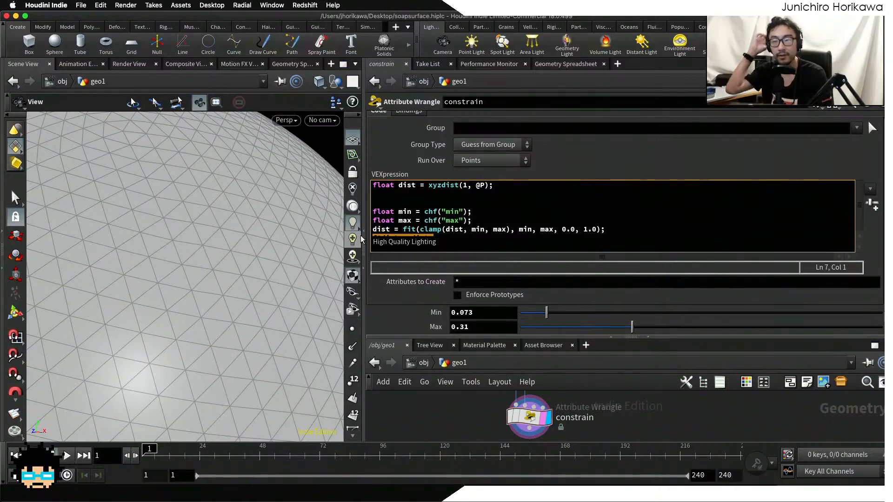
pyautogui.click(441, 245)
pyautogui.moveTo(445, 239); pyautogui.dragTo(343, 240)
pyautogui.write('f@')
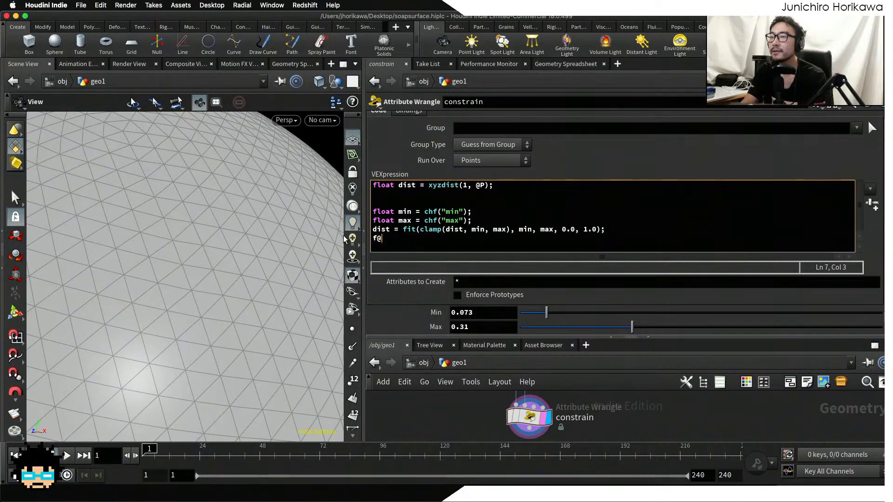
pyautogui.write('weight = ')
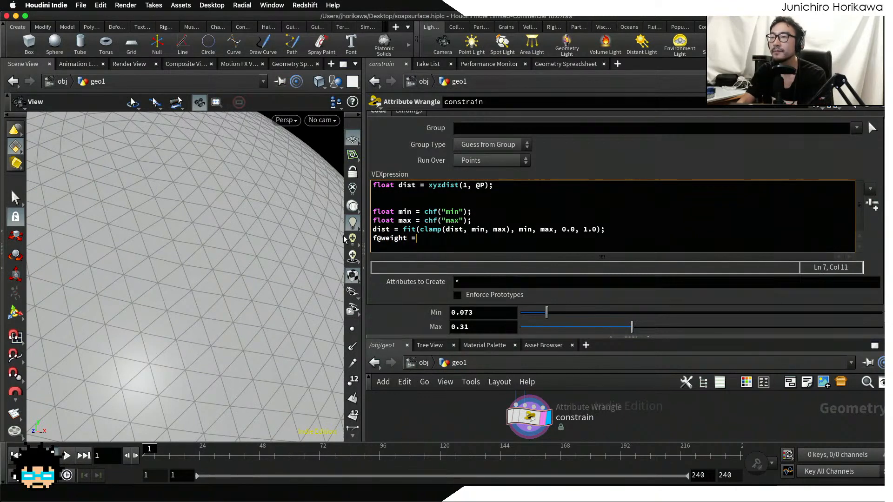
pyautogui.write('dist;')
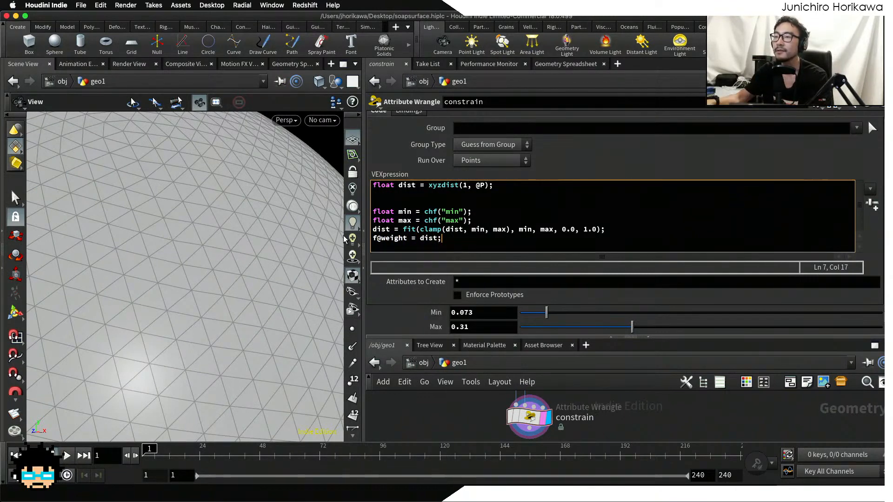
pyautogui.doubleClick(392, 238)
pyautogui.click(602, 237)
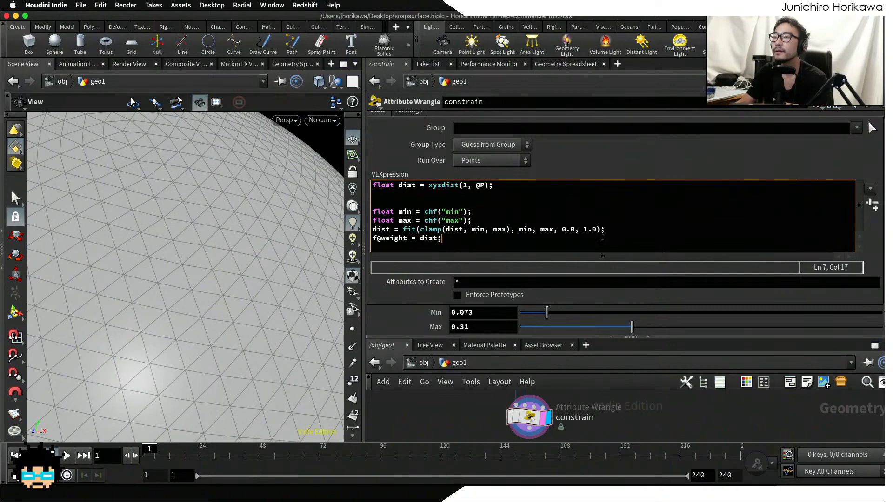
pyautogui.press('Return')
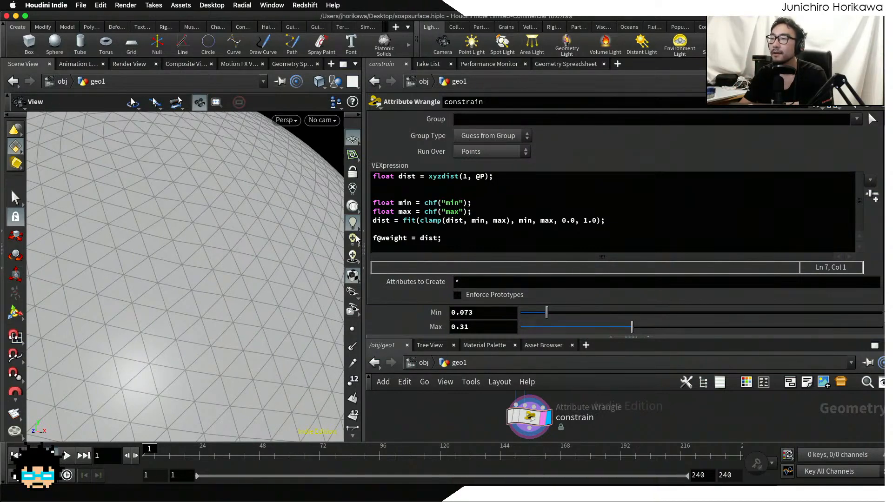
# - Enlarge the viewport and network areas, and add a Color node below the constrain wrangle as the displayed node
pyautogui.moveTo(365, 199); pyautogui.dragTo(507, 195)
pyautogui.scroll(-8, 274, 200)
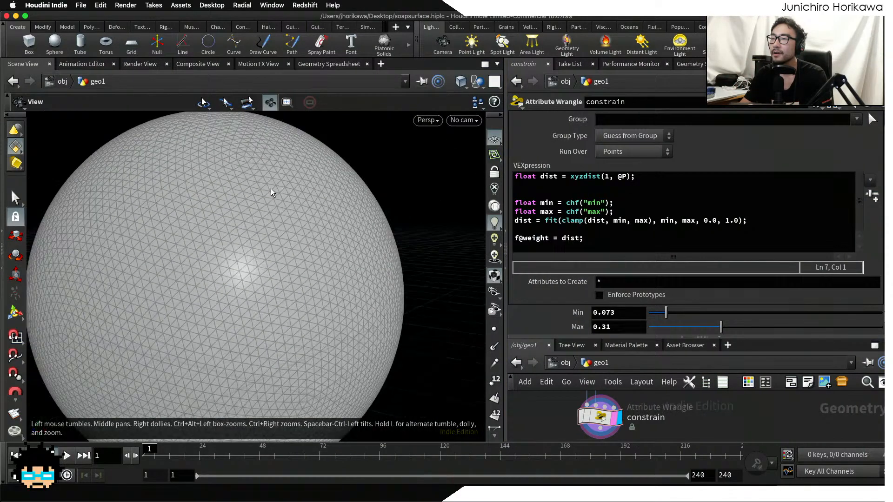
pyautogui.moveTo(636, 339); pyautogui.dragTo(637, 283)
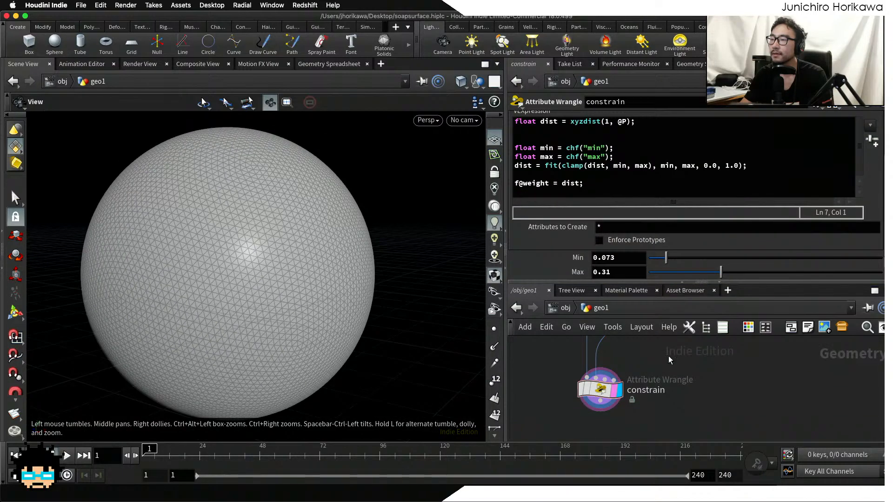
pyautogui.press('Tab')
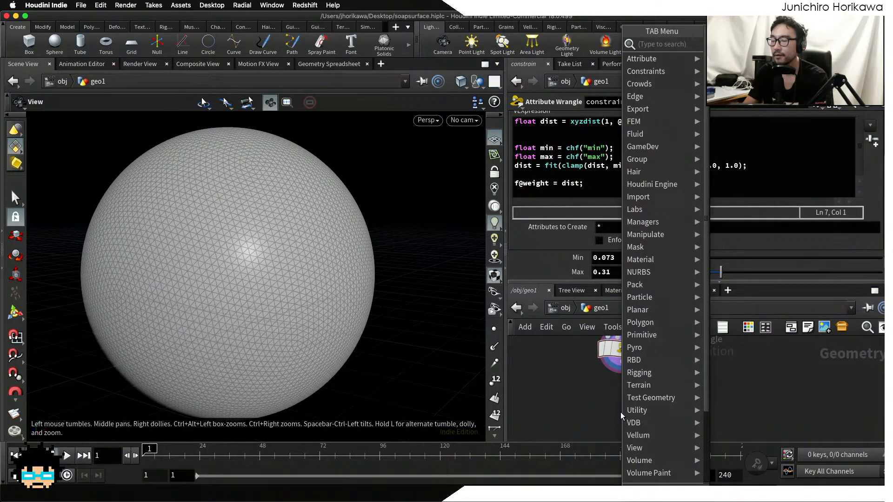
pyautogui.write('colo')
pyautogui.press('Return')
pyautogui.click(620, 412)
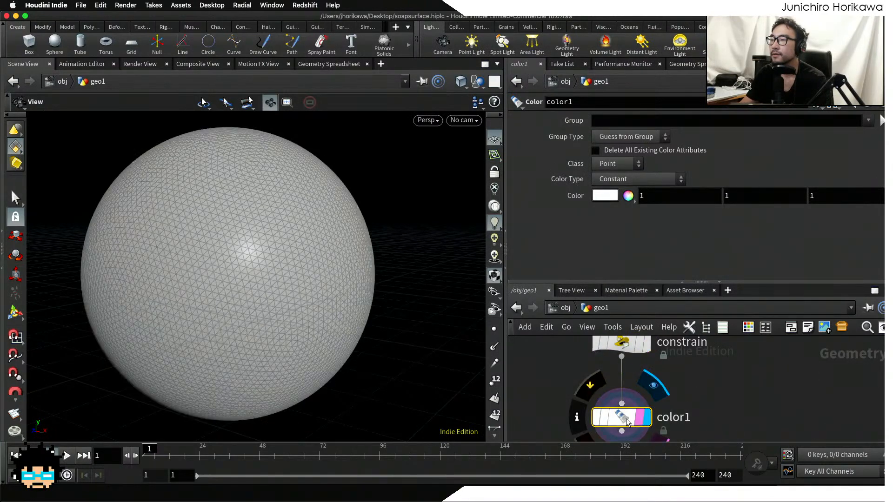
# - Set the Color node's Color Type to Ramp from Attribute, driven by the weight attribute
pyautogui.click(629, 179)
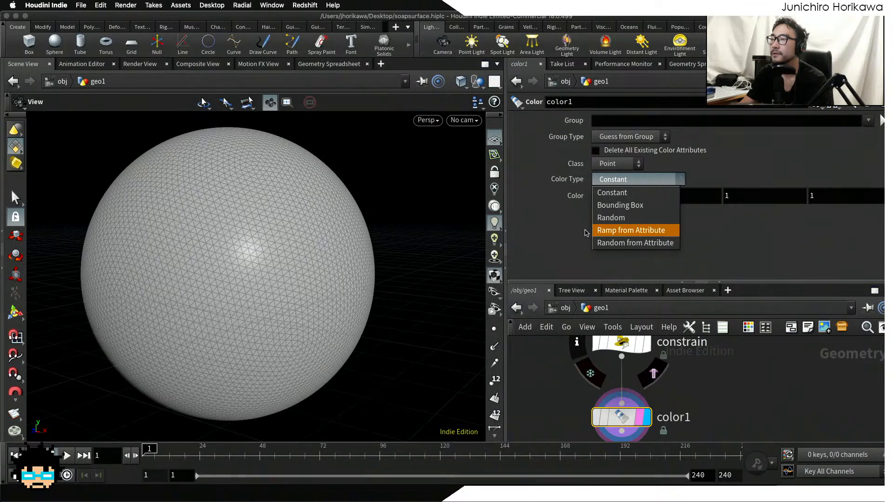
pyautogui.click(614, 231)
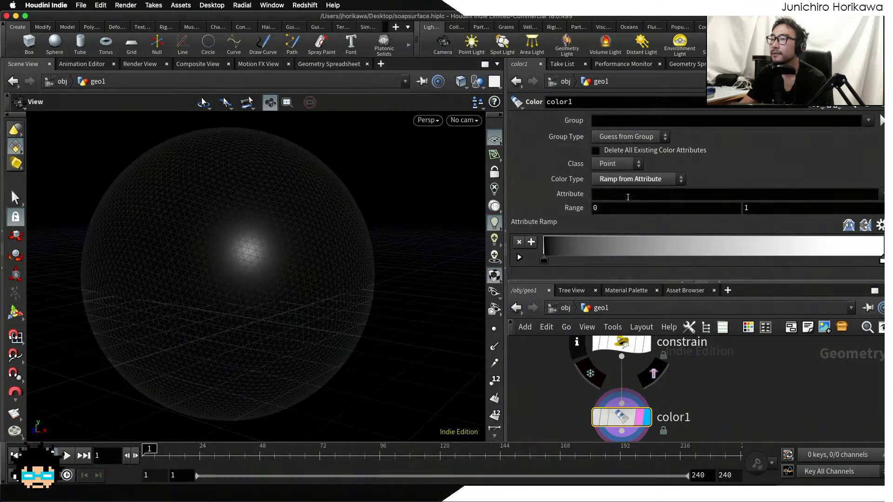
pyautogui.click(626, 195)
pyautogui.write('weight')
pyautogui.press('Return')
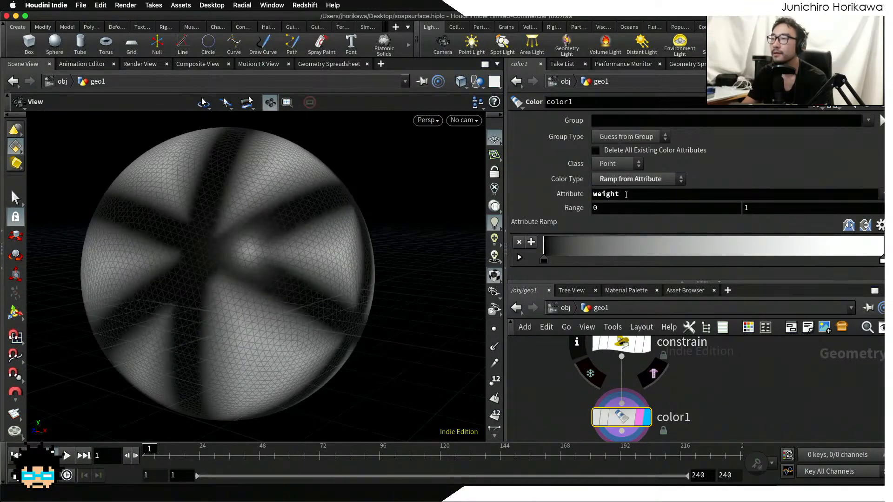
# - Color the attribute ramp from red at its start to cyan at its end
pyautogui.doubleClick(544, 260)
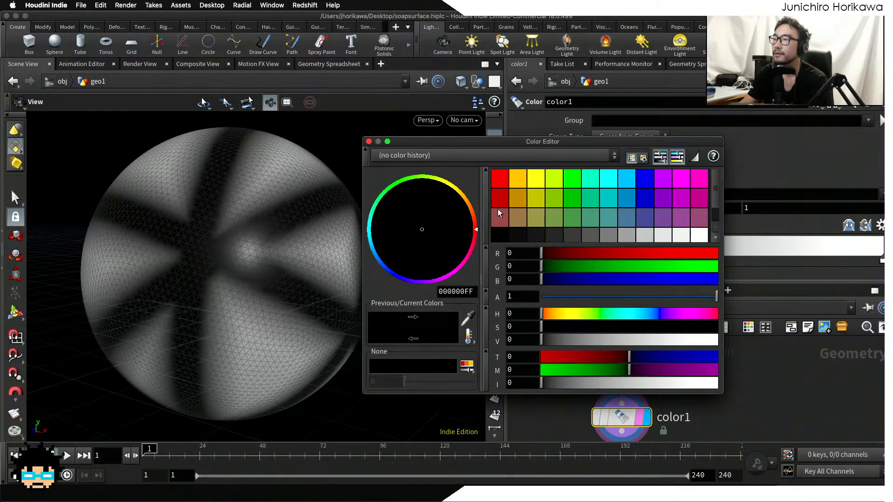
pyautogui.click(499, 179)
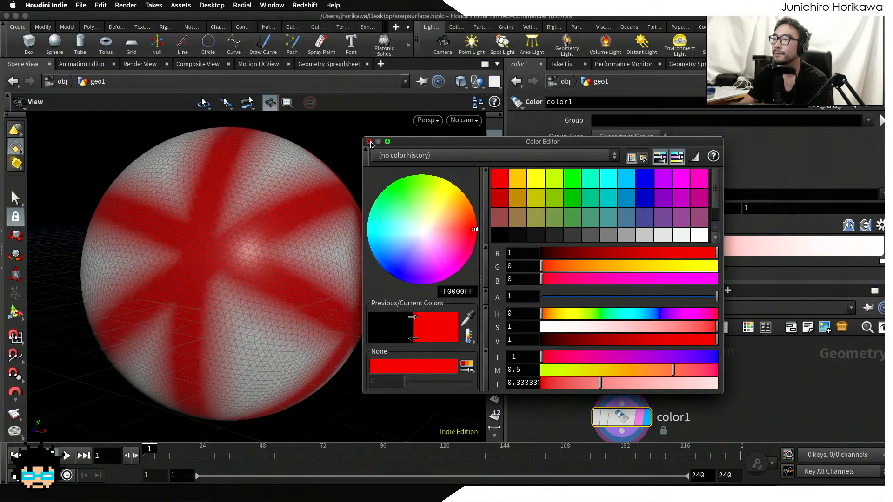
pyautogui.click(369, 142)
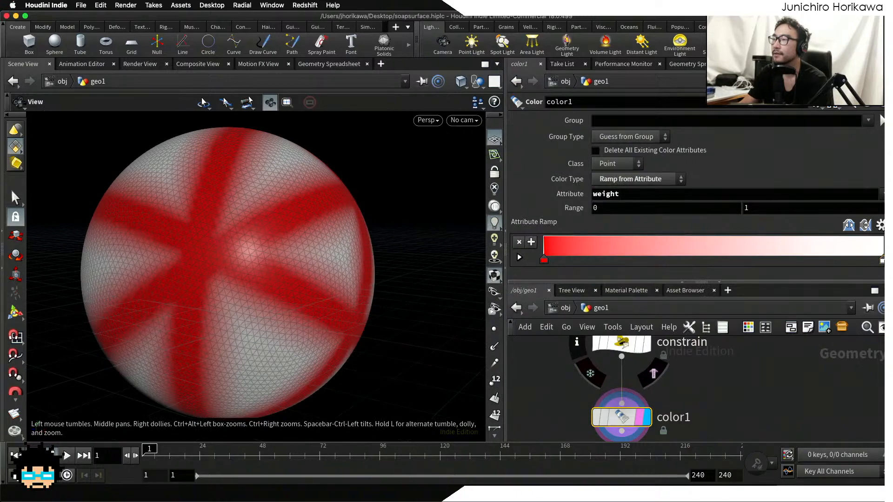
pyautogui.doubleClick(881, 259)
pyautogui.click(630, 184)
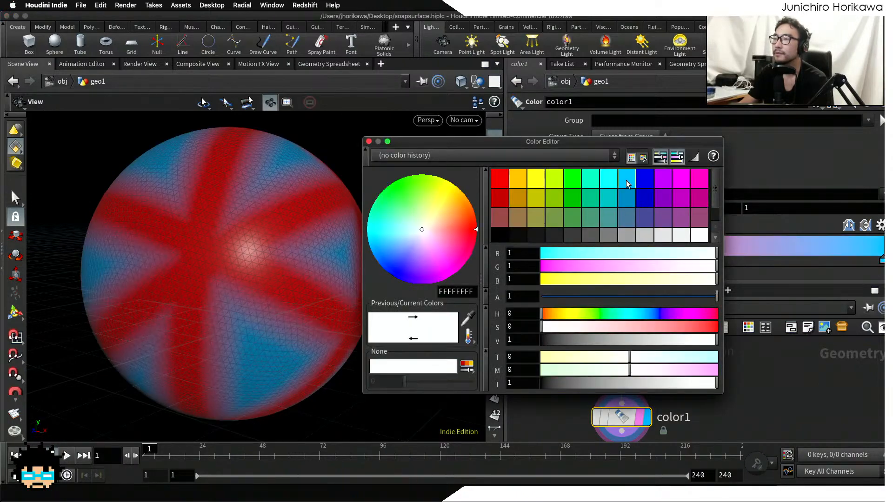
pyautogui.click(648, 183)
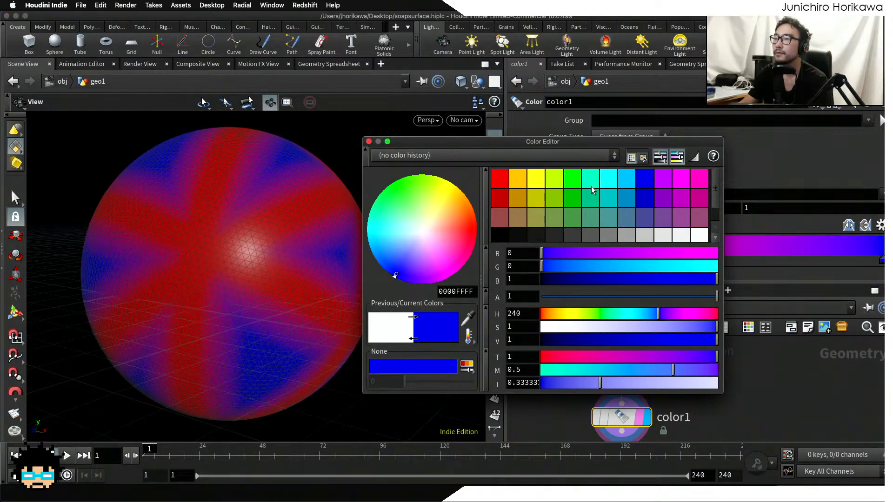
pyautogui.click(607, 188)
pyautogui.click(369, 142)
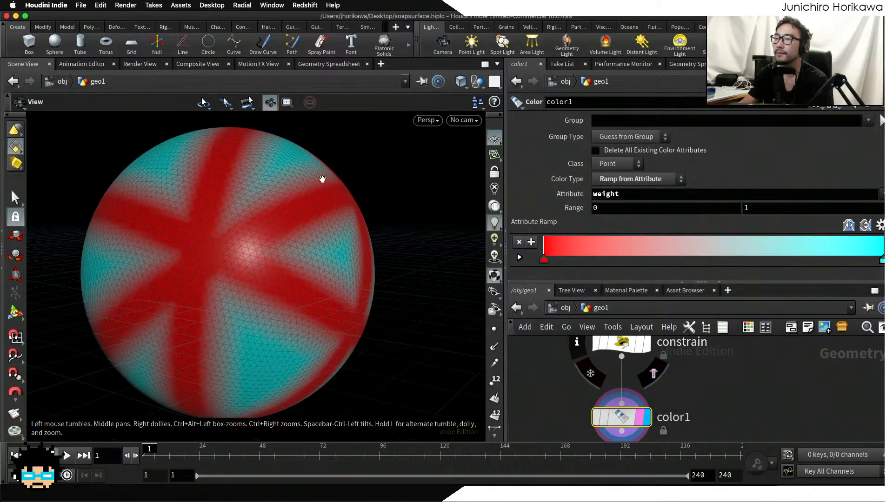
# - Examine the weight color pattern on the sphere from several angles and distances
pyautogui.scroll(-4, 283, 192)
pyautogui.moveTo(268, 223); pyautogui.dragTo(285, 213)
pyautogui.scroll(10, 309, 196)
pyautogui.scroll(-10, 309, 196)
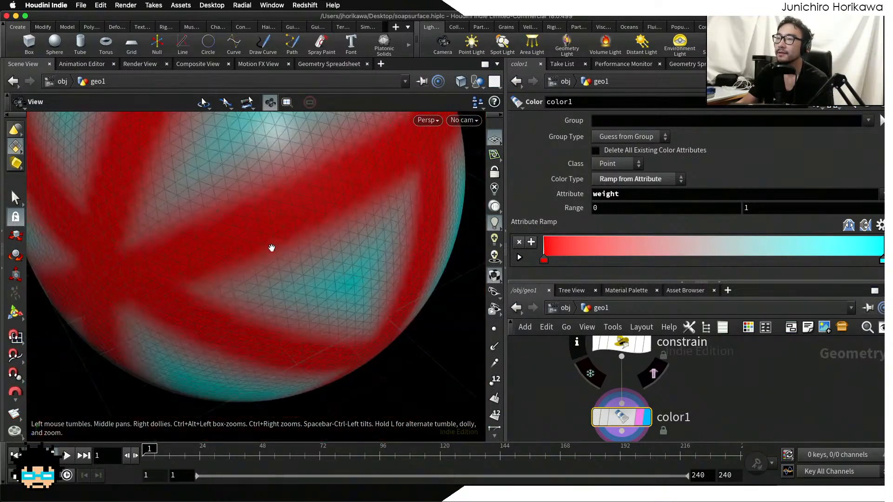
pyautogui.moveTo(272, 247); pyautogui.dragTo(208, 285)
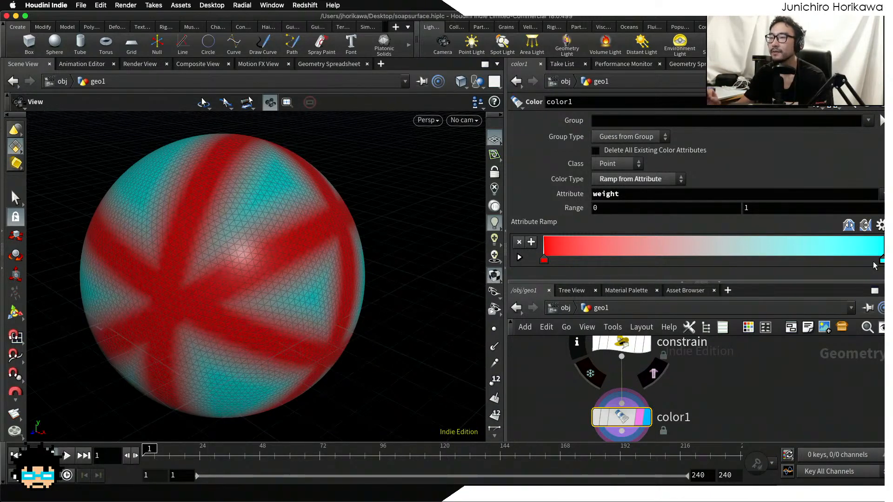
pyautogui.moveTo(426, 253); pyautogui.dragTo(225, 247)
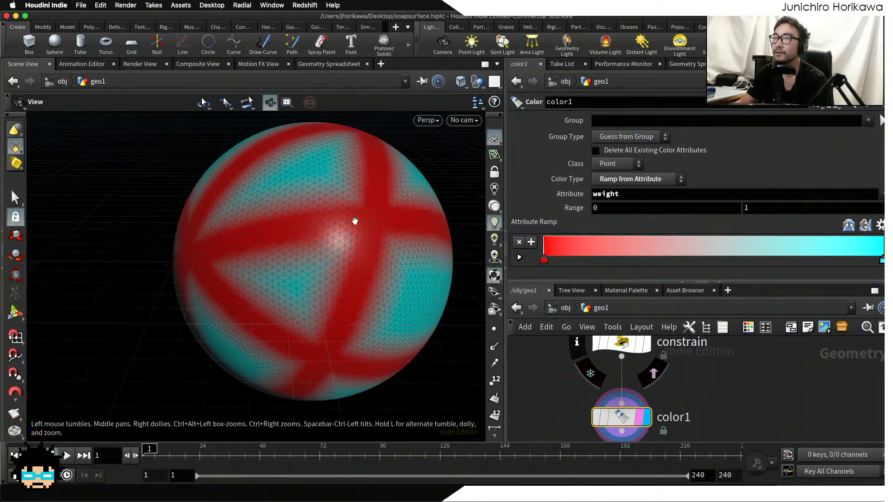
pyautogui.moveTo(364, 217); pyautogui.dragTo(315, 274)
pyautogui.scroll(3, 314, 274)
# - Lower the constrain wrangle's Min to about 0.03
pyautogui.click(621, 345)
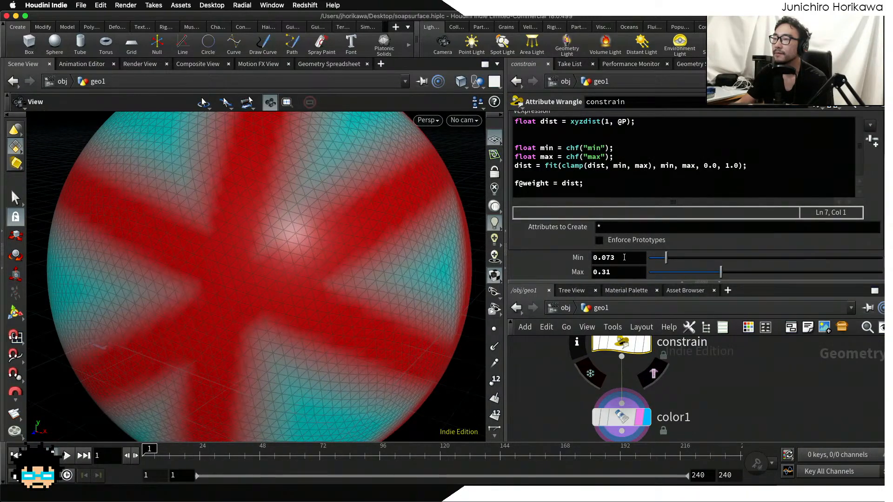
pyautogui.moveTo(664, 262); pyautogui.dragTo(653, 265)
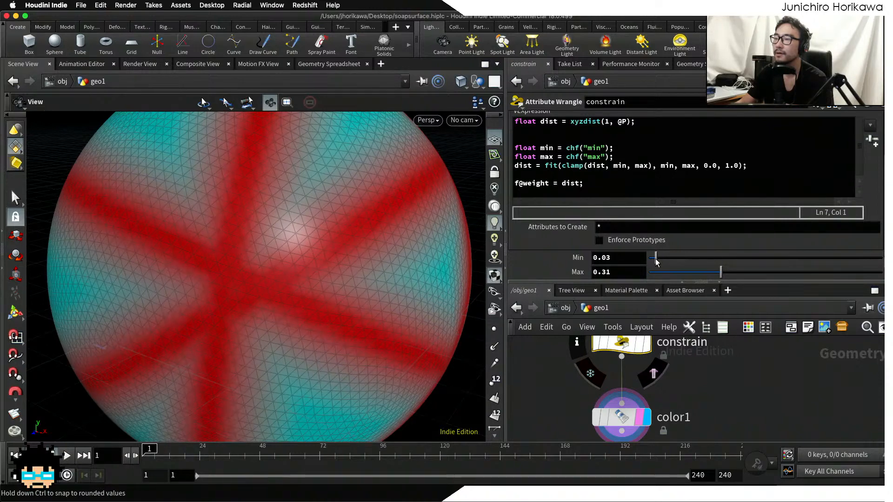
# - Try a Max of 0.15 on the constrain wrangle and check the color bands on the sphere
pyautogui.click(633, 260)
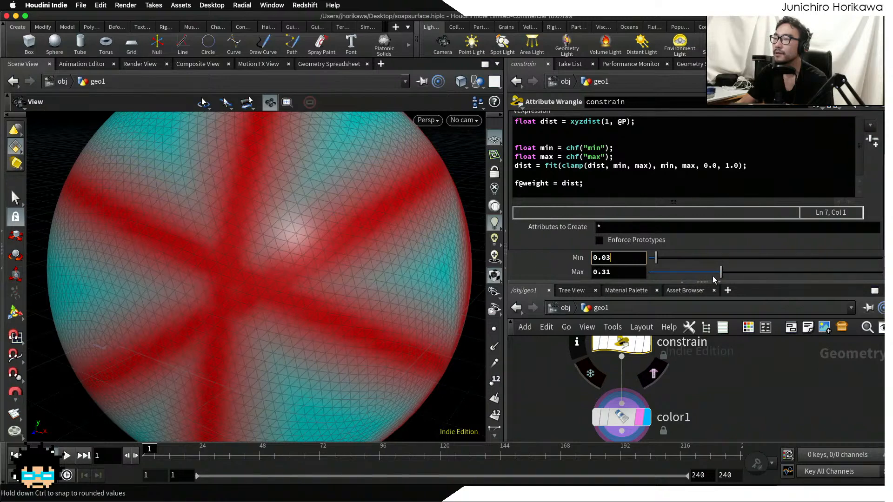
pyautogui.moveTo(721, 275); pyautogui.dragTo(691, 275)
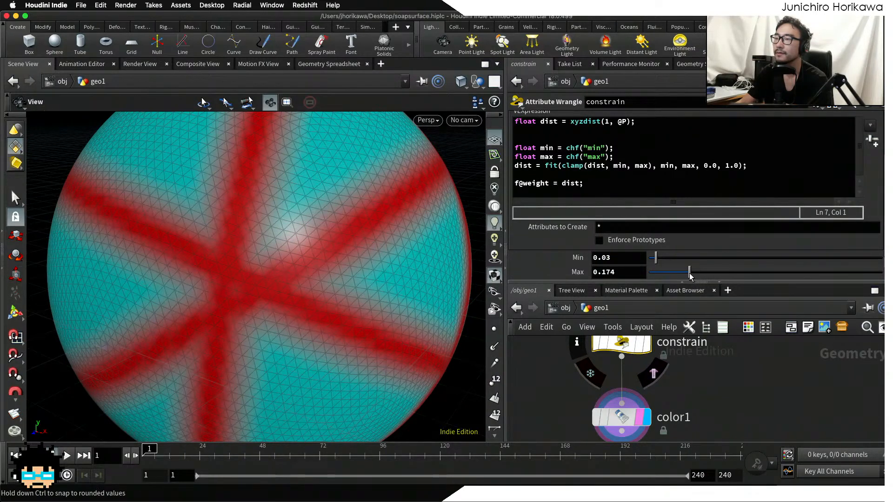
pyautogui.write('5')
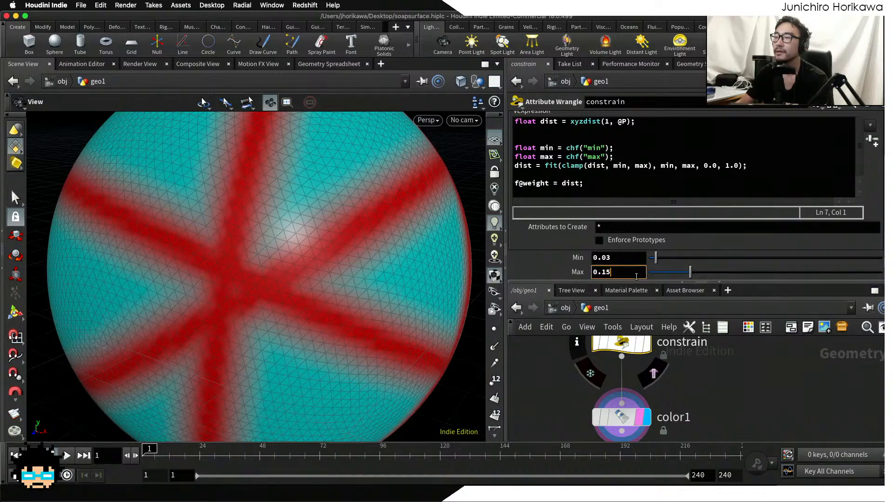
pyautogui.press('Return')
pyautogui.moveTo(395, 278); pyautogui.dragTo(279, 273)
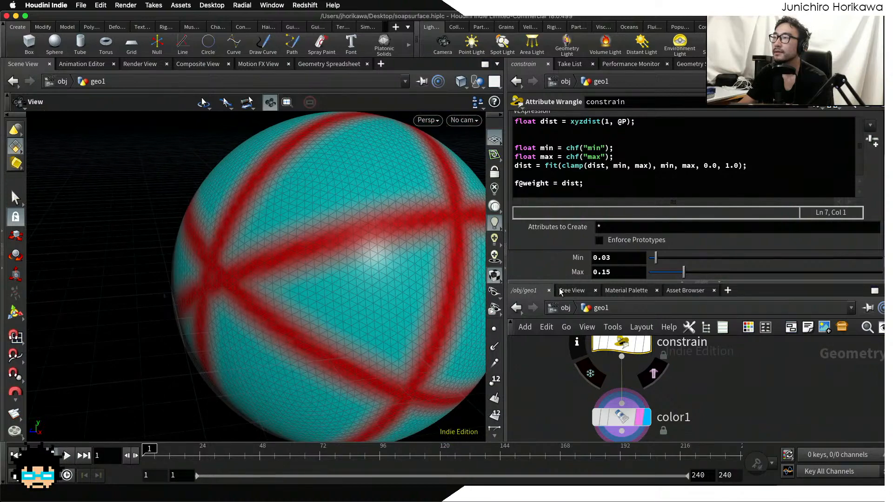
# - Set the constrain wrangle's Max to 0.2 and check the color bands on the whole sphere
pyautogui.doubleClick(604, 273)
pyautogui.write('2')
pyautogui.press('Return')
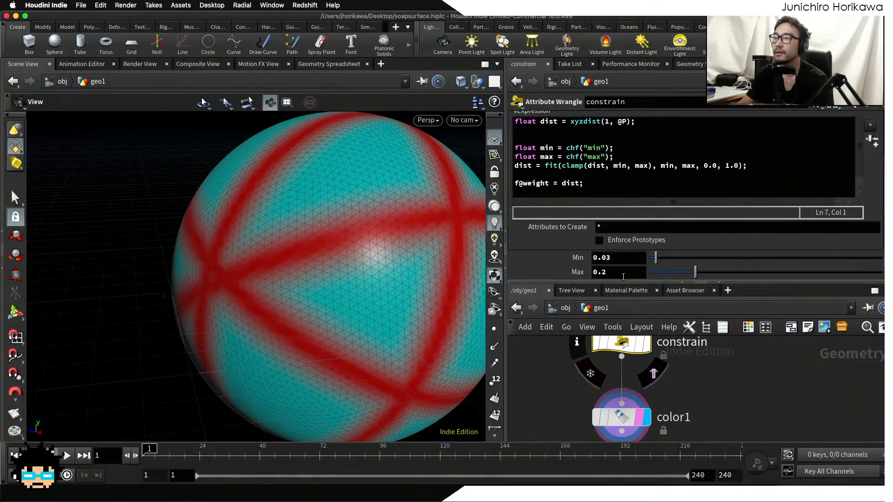
pyautogui.moveTo(337, 246); pyautogui.dragTo(302, 196)
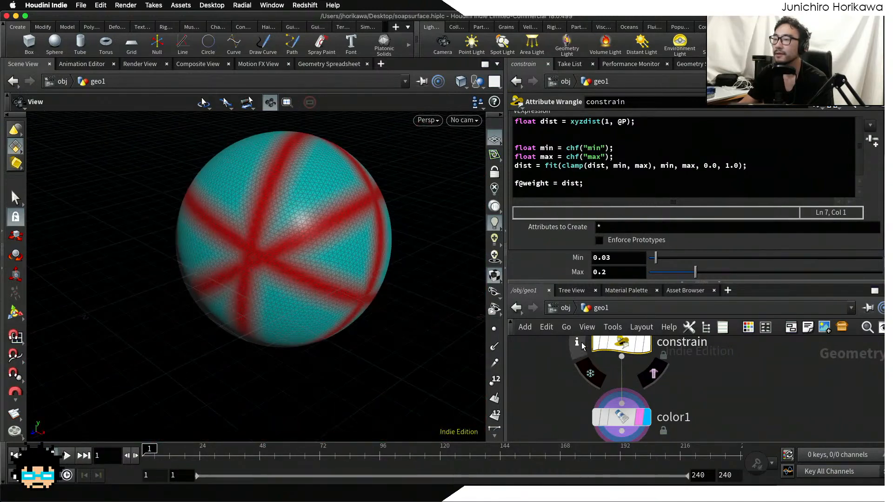
# - Move the color1 node aside from the main chain and display the constrain wrangle's output
pyautogui.scroll(-5, 671, 383)
pyautogui.moveTo(646, 405); pyautogui.dragTo(542, 392)
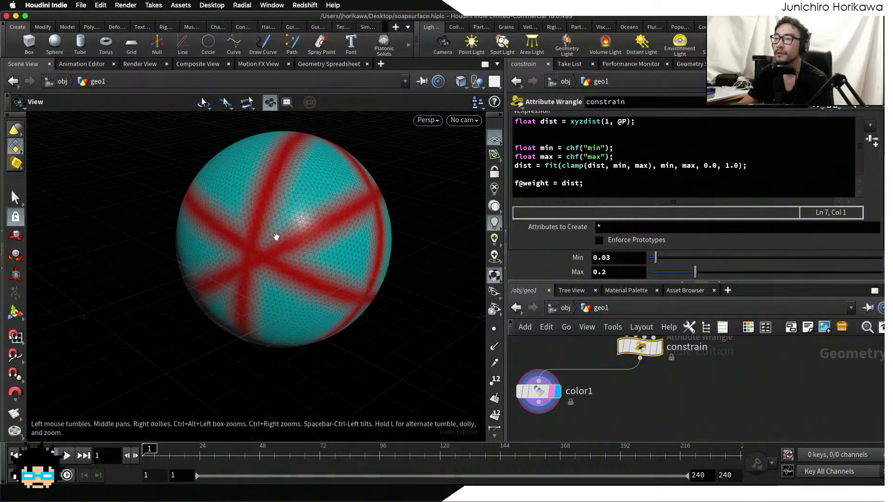
pyautogui.scroll(3, 277, 236)
pyautogui.moveTo(275, 237); pyautogui.dragTo(303, 288)
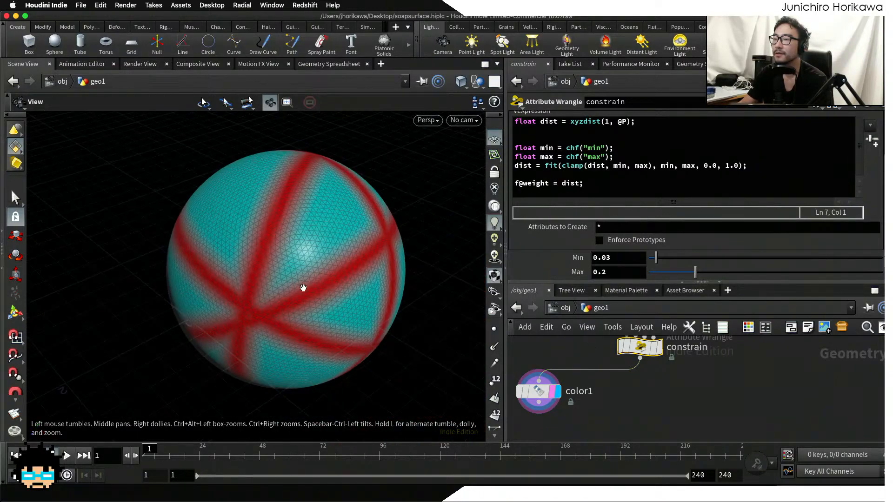
pyautogui.click(656, 347)
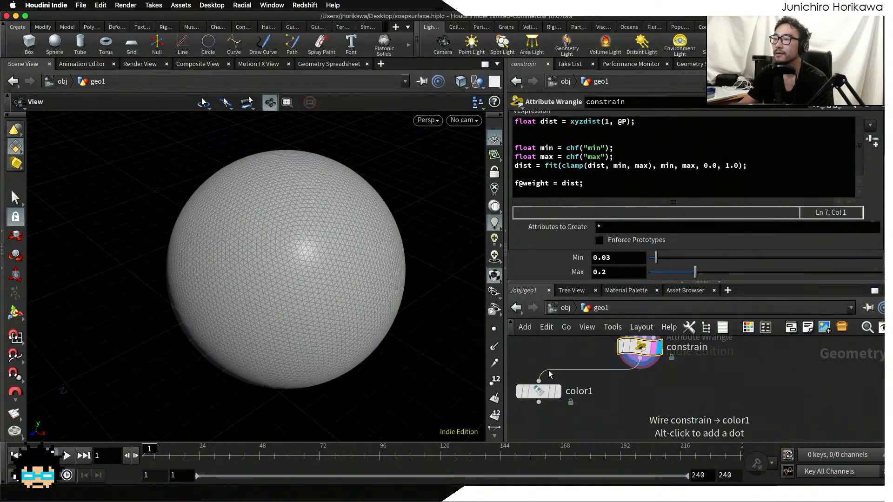
pyautogui.moveTo(537, 391)
pyautogui.mouseDown()
pyautogui.moveTo(554, 394)
pyautogui.moveTo(522, 390)
pyautogui.mouseUp()
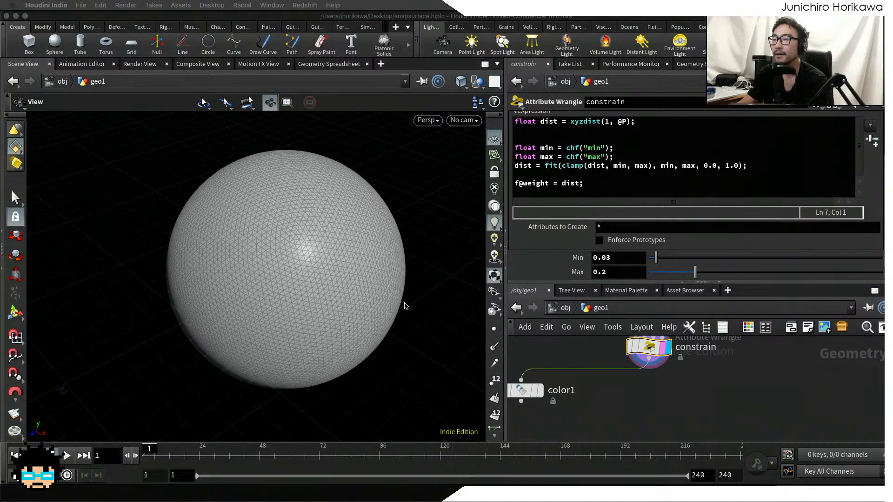
# - Examine the per-point weight values of the constrain wrangle in the geometry spreadsheet
pyautogui.moveTo(404, 306); pyautogui.dragTo(409, 278)
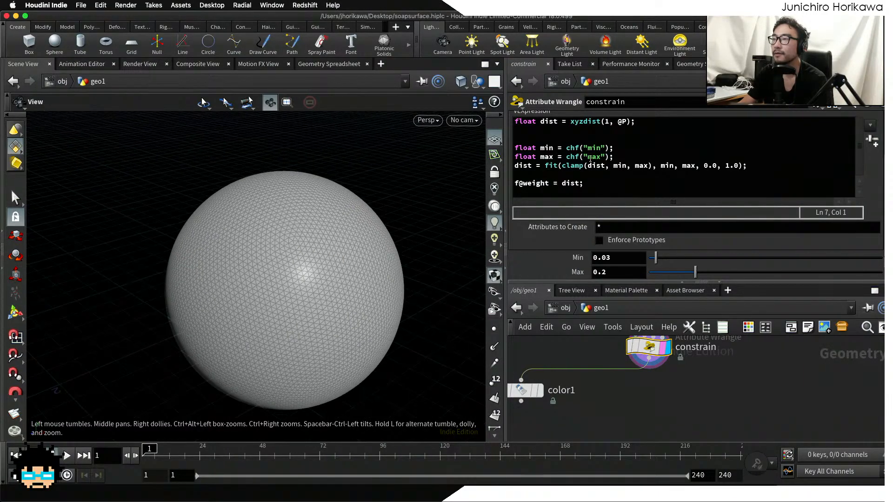
pyautogui.click(690, 64)
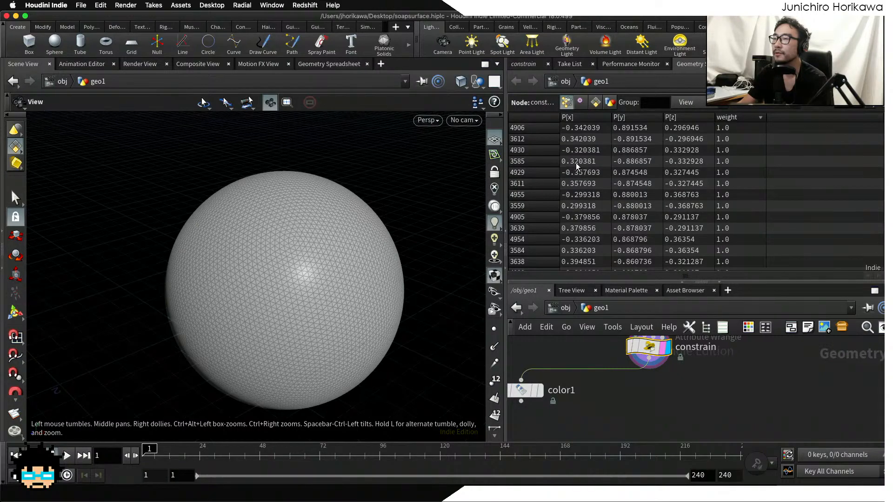
pyautogui.scroll(-5, 621, 149)
pyautogui.scroll(-6, 621, 149)
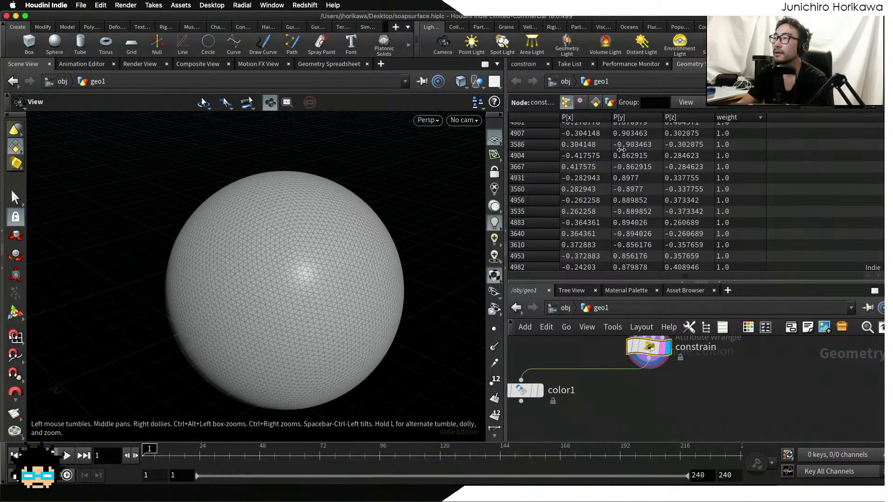
pyautogui.scroll(-5, 622, 149)
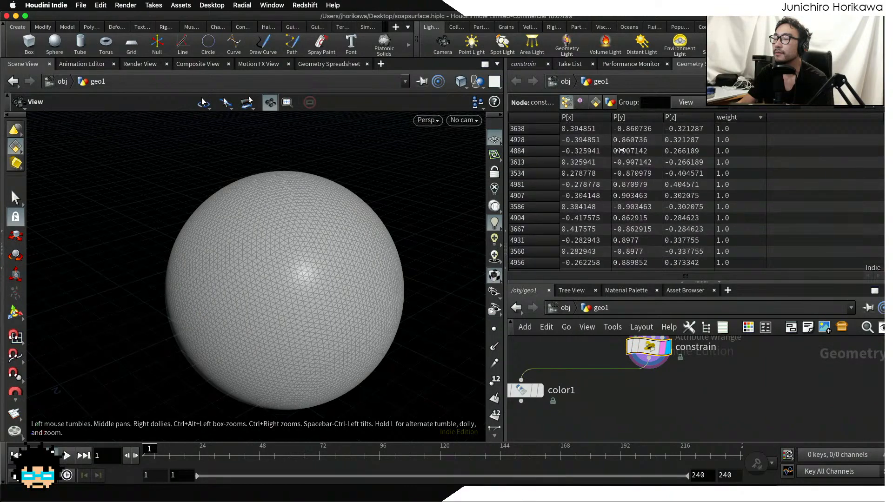
# - Add a Normal node fed by the constrain wrangle and display its output
pyautogui.press('Tab')
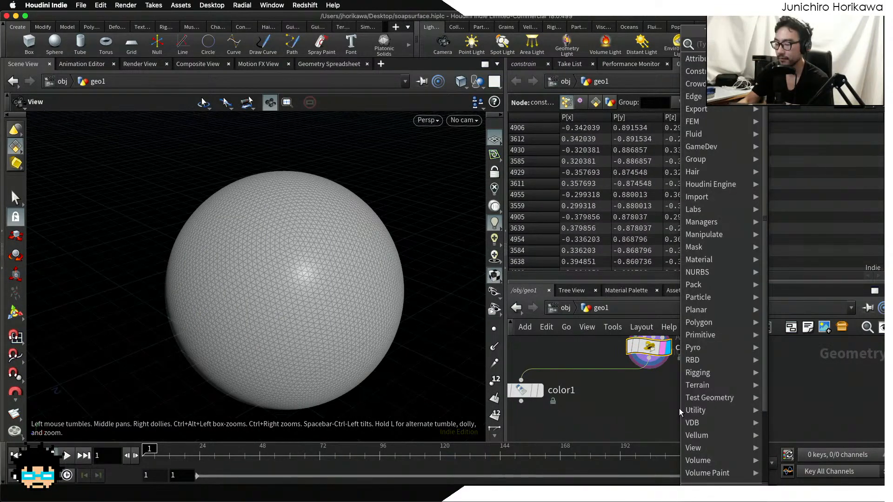
pyautogui.write('nor')
pyautogui.press('Return')
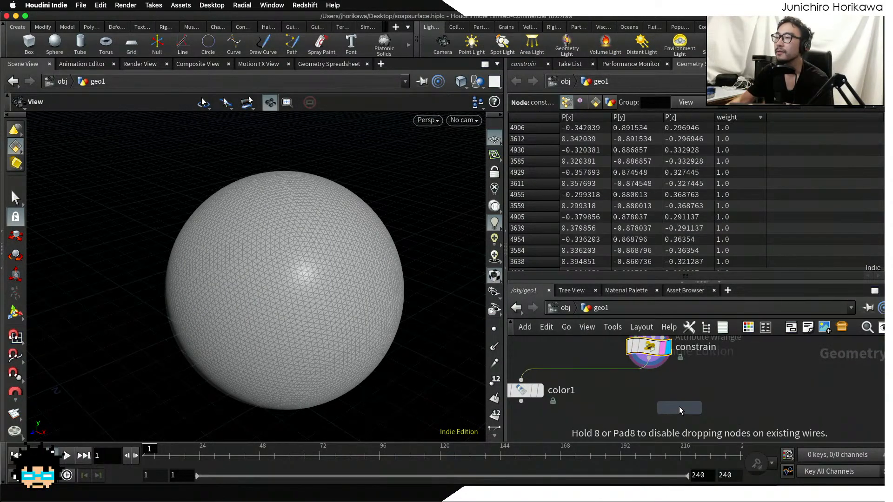
pyautogui.moveTo(644, 403)
pyautogui.mouseDown()
pyautogui.moveTo(654, 396)
pyautogui.moveTo(648, 358)
pyautogui.mouseUp()
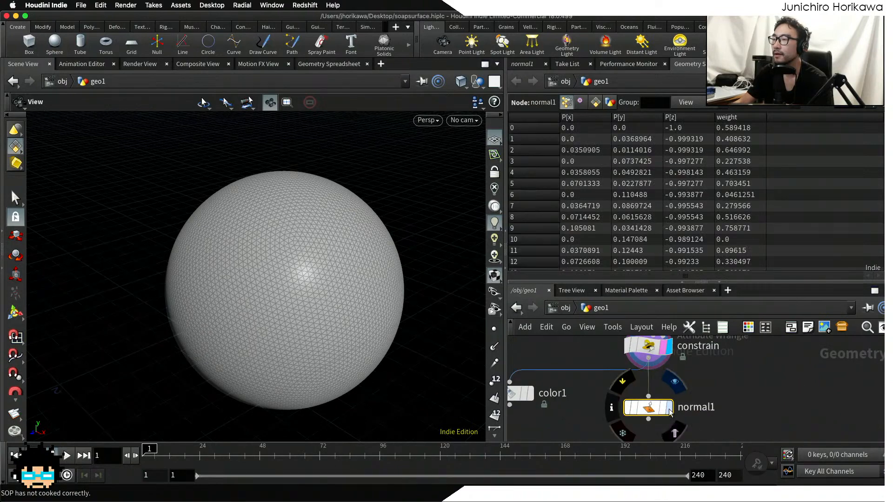
pyautogui.click(668, 407)
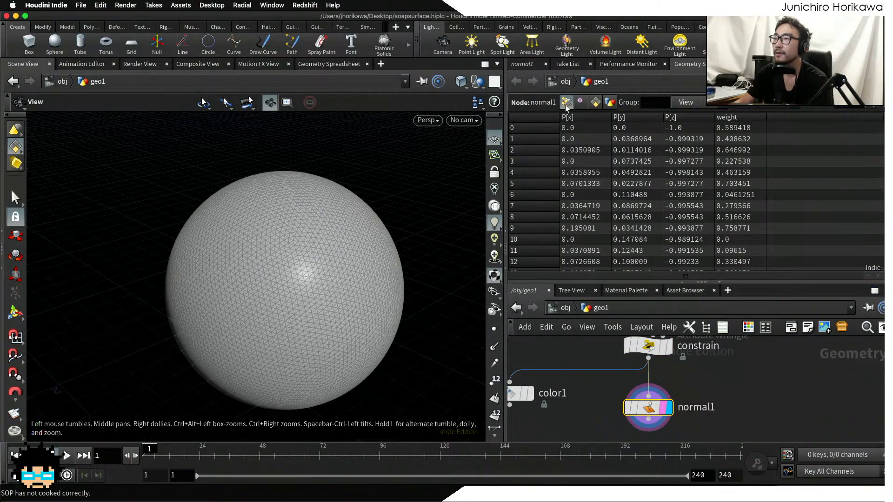
# - Set the Normal node to add normals to Points
pyautogui.click(521, 62)
pyautogui.click(619, 189)
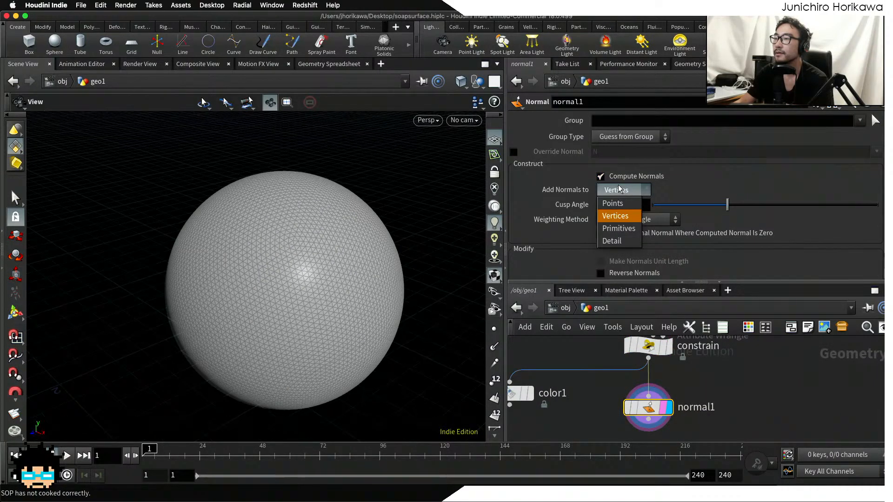
pyautogui.click(613, 203)
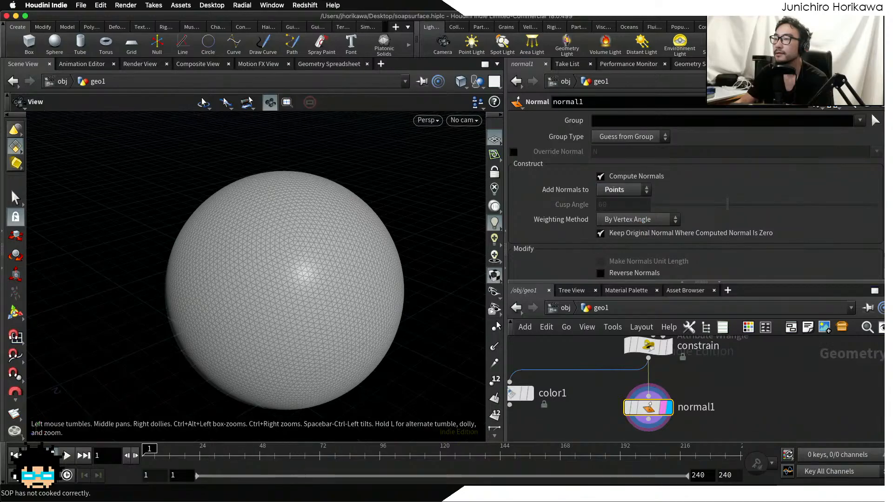
# - Show the point normals on the sphere and examine their directions from several angles and distances
pyautogui.click(495, 347)
pyautogui.scroll(10, 428, 225)
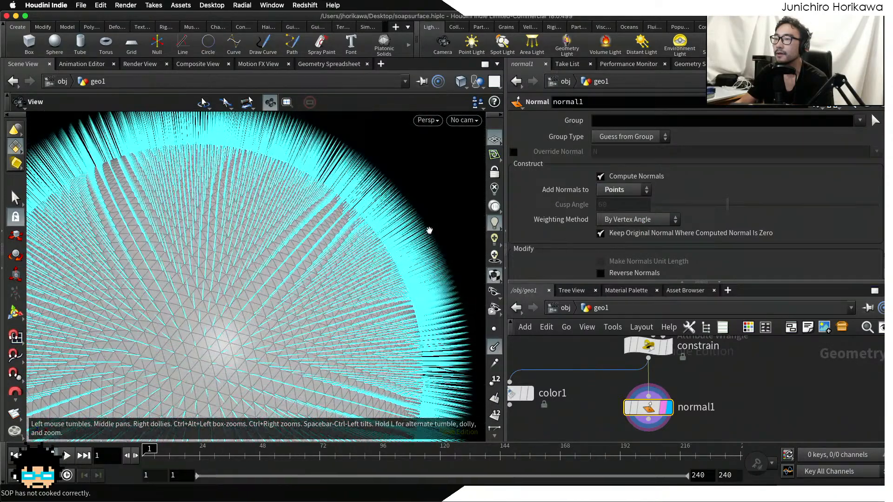
pyautogui.scroll(-5, 332, 239)
pyautogui.scroll(8, 405, 235)
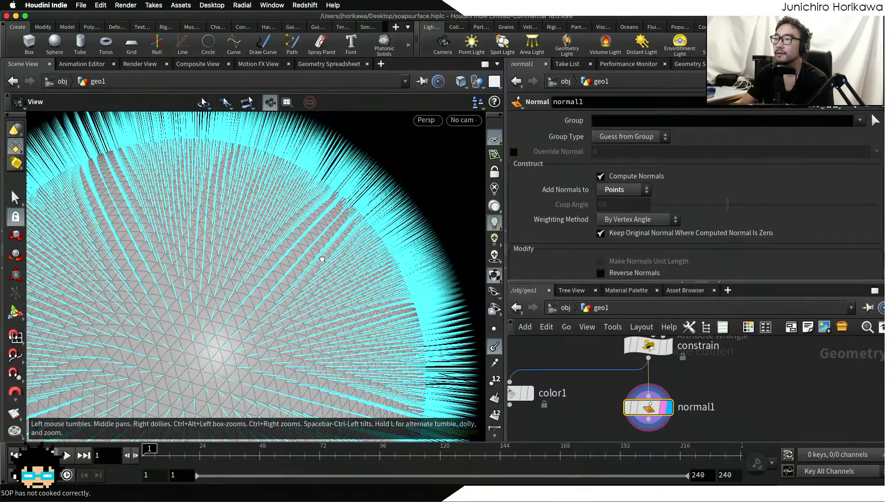
pyautogui.scroll(3, 405, 234)
pyautogui.scroll(-3, 342, 220)
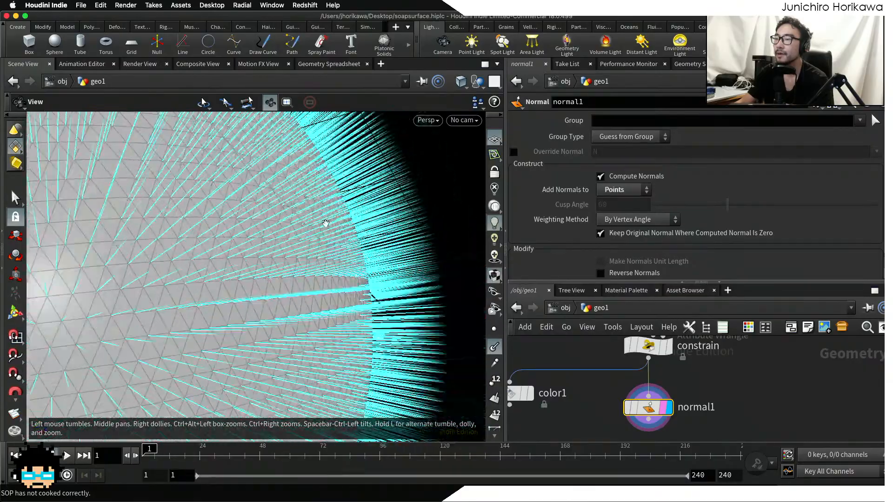
pyautogui.moveTo(326, 219); pyautogui.dragTo(412, 280, button='middle')
pyautogui.moveTo(412, 280); pyautogui.dragTo(325, 237, button='right')
pyautogui.moveTo(325, 237); pyautogui.dragTo(465, 260, button='middle')
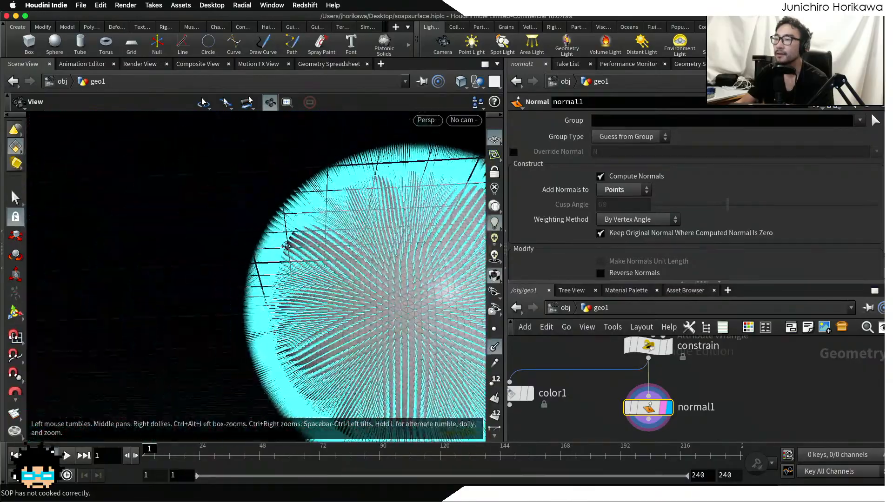
pyautogui.moveTo(339, 233); pyautogui.dragTo(383, 264, button='right')
pyautogui.scroll(5, 383, 264)
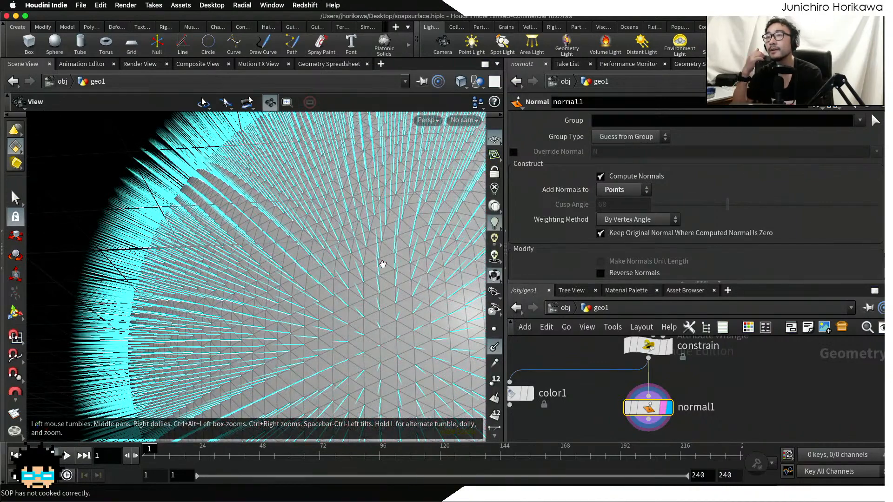
pyautogui.scroll(-3, 259, 264)
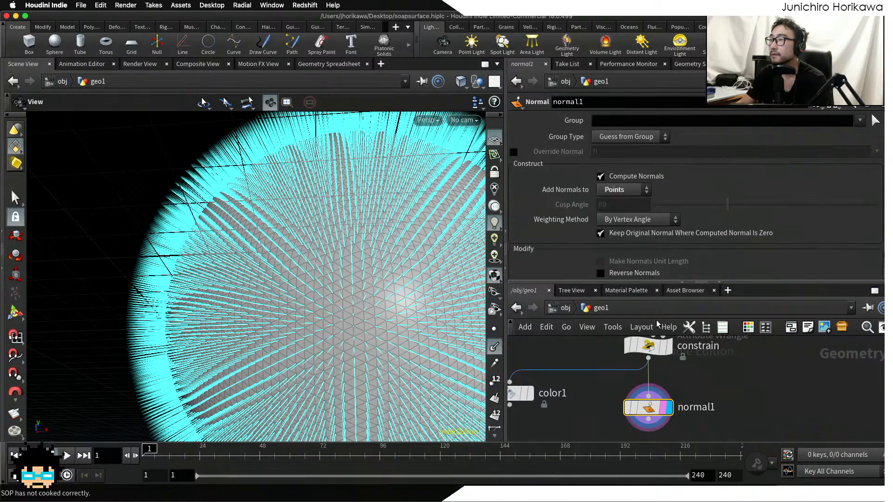
# - Enlarge the network editor area and hide the point normals, bringing the whole sphere back into view
pyautogui.moveTo(743, 281); pyautogui.dragTo(745, 222)
pyautogui.click(494, 346)
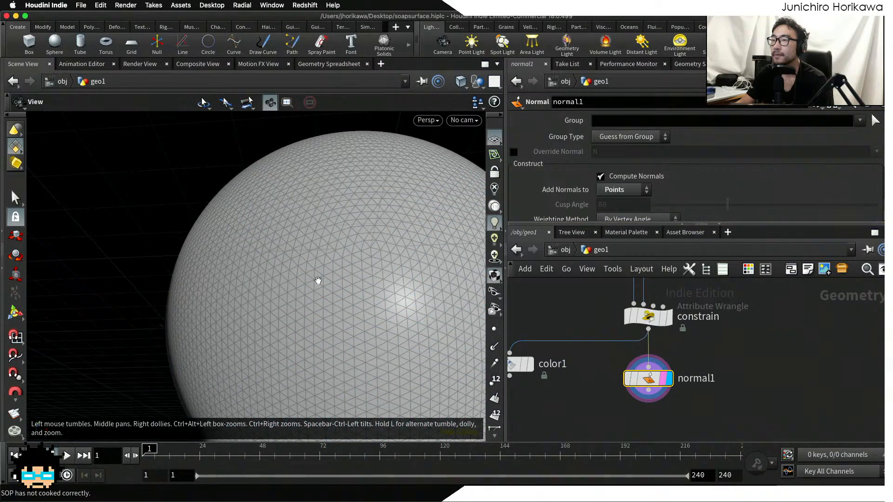
pyautogui.scroll(-5, 316, 281)
pyautogui.moveTo(353, 273); pyautogui.dragTo(293, 257)
pyautogui.moveTo(203, 207); pyautogui.dragTo(267, 253, button='middle')
pyautogui.scroll(-4, 267, 252)
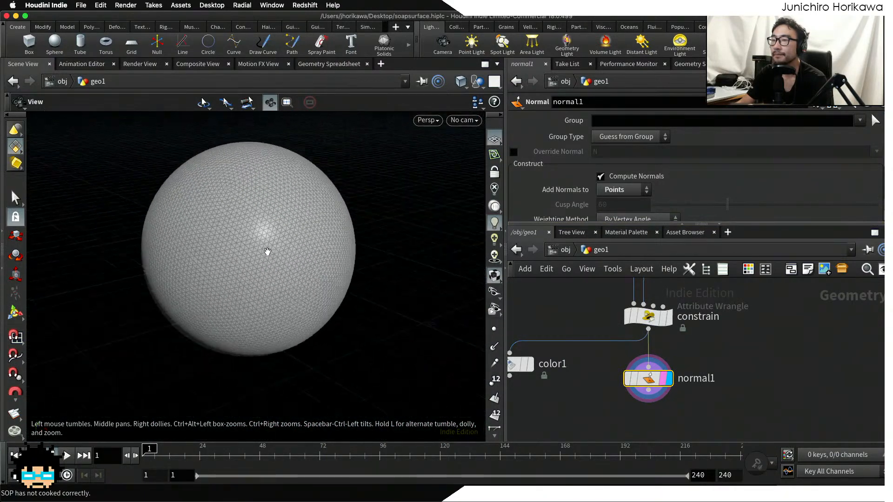
pyautogui.scroll(1, 267, 252)
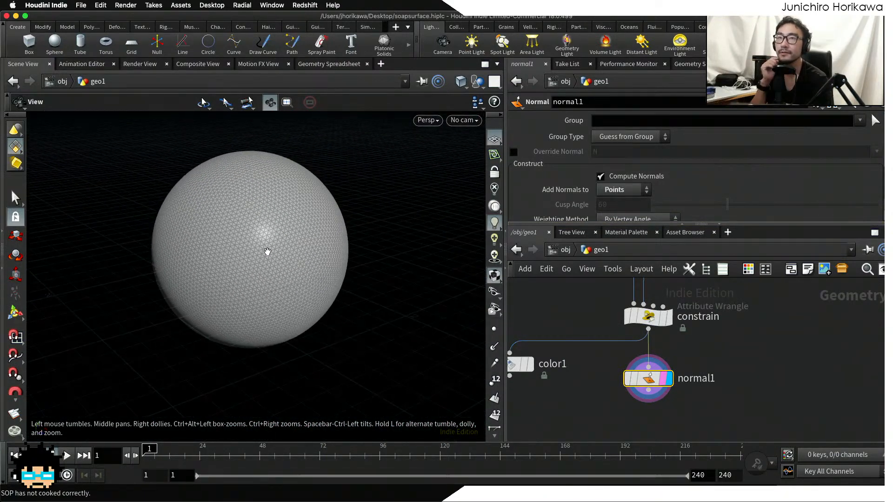
# - Place a Solver node below the Normal node
pyautogui.scroll(-5, 577, 382)
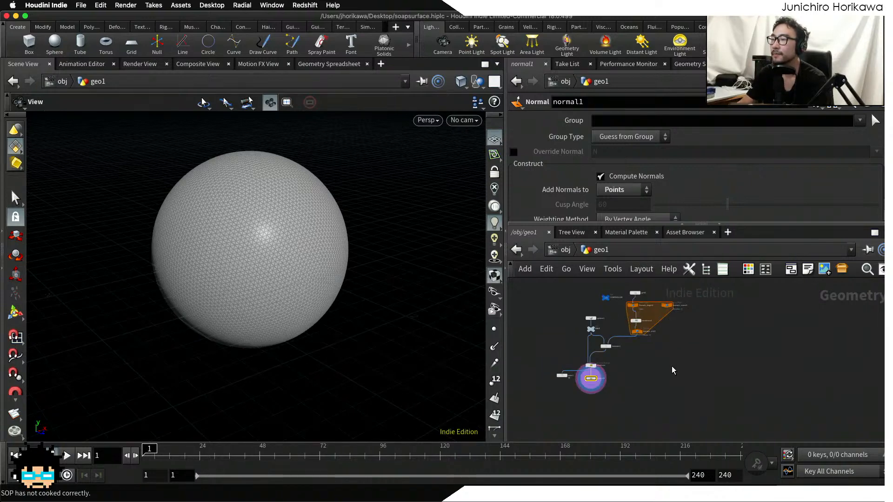
pyautogui.moveTo(698, 413); pyautogui.dragTo(577, 308)
pyautogui.click(623, 423)
pyautogui.scroll(8, 582, 411)
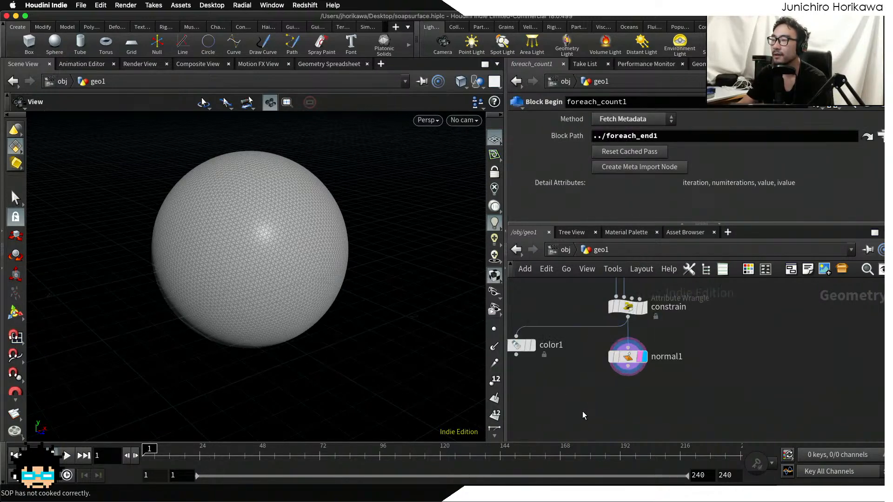
pyautogui.press('Tab')
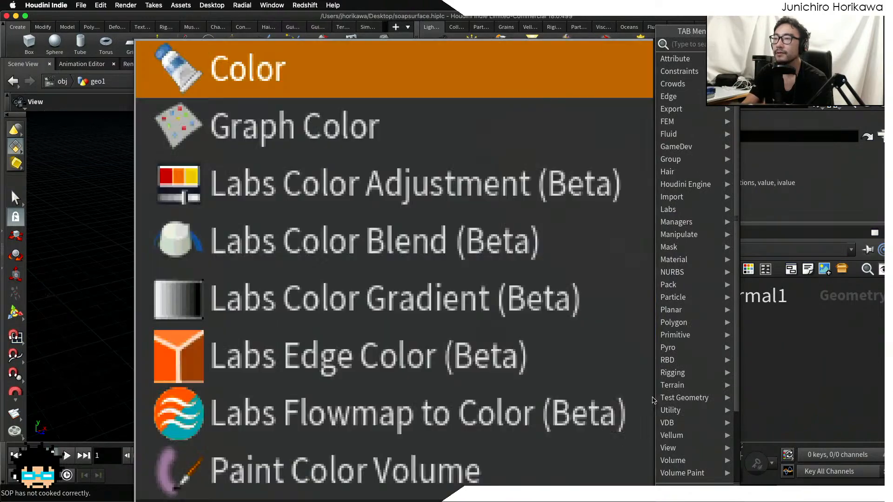
pyautogui.write('sol')
pyautogui.press('Return')
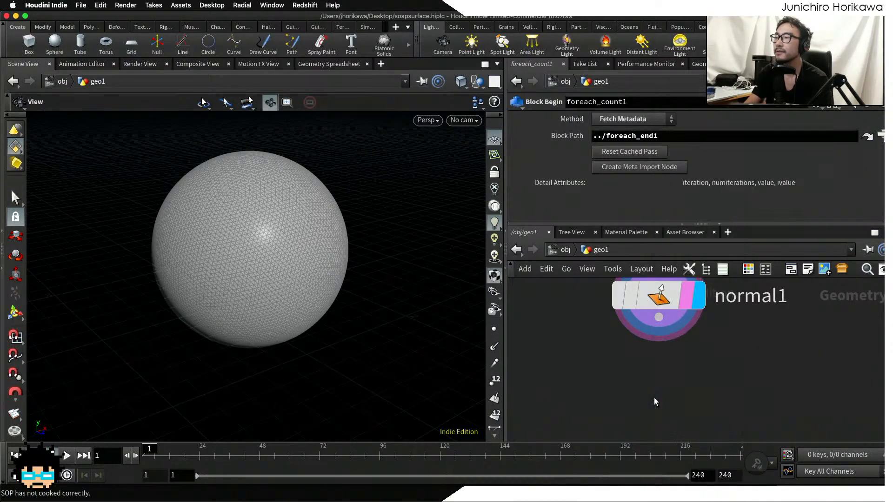
pyautogui.click(653, 398)
pyautogui.moveTo(680, 388); pyautogui.dragTo(680, 396)
# - Connect the Normal node to the Solver's first input and display the Solver's output
pyautogui.moveTo(658, 317); pyautogui.dragTo(630, 377)
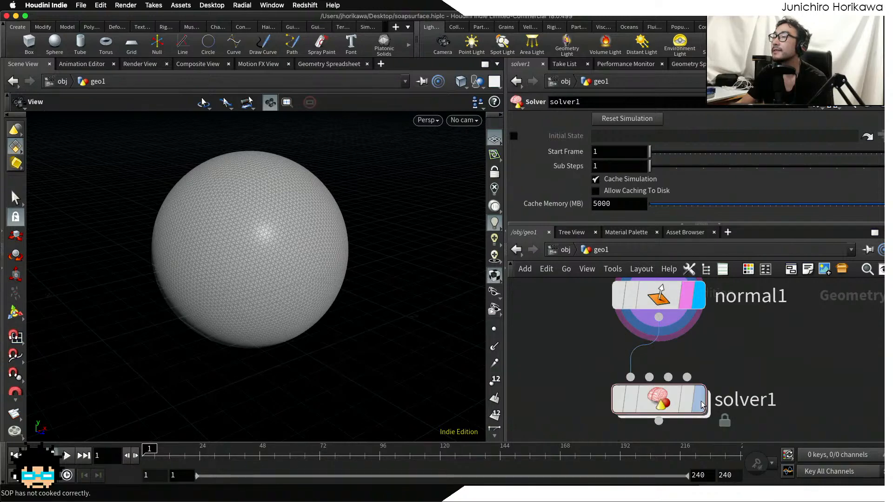
pyautogui.click(700, 408)
pyautogui.moveTo(675, 400); pyautogui.dragTo(672, 403)
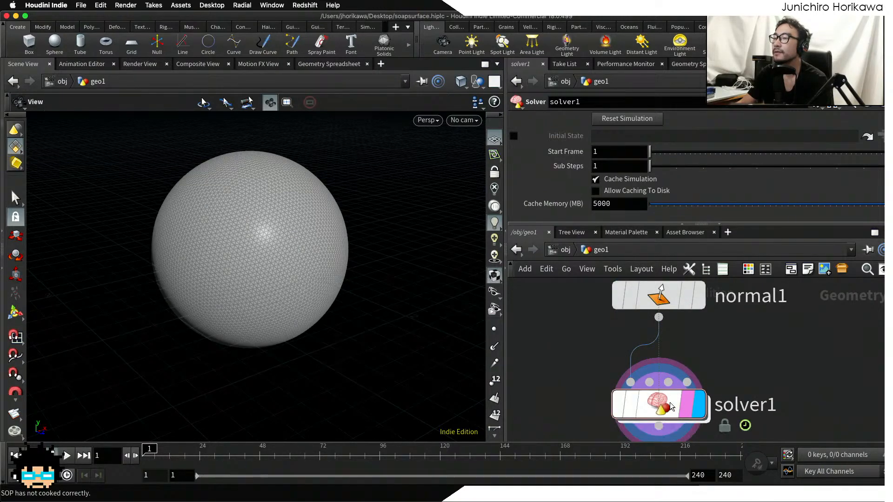
# - Save the scene, and open the Solver's inner network with the Prev_Frame node repositioned clear of the input nodes
pyautogui.scroll(-5, 670, 403)
pyautogui.moveTo(718, 387); pyautogui.dragTo(719, 340, button='middle')
pyautogui.scroll(1, 683, 366)
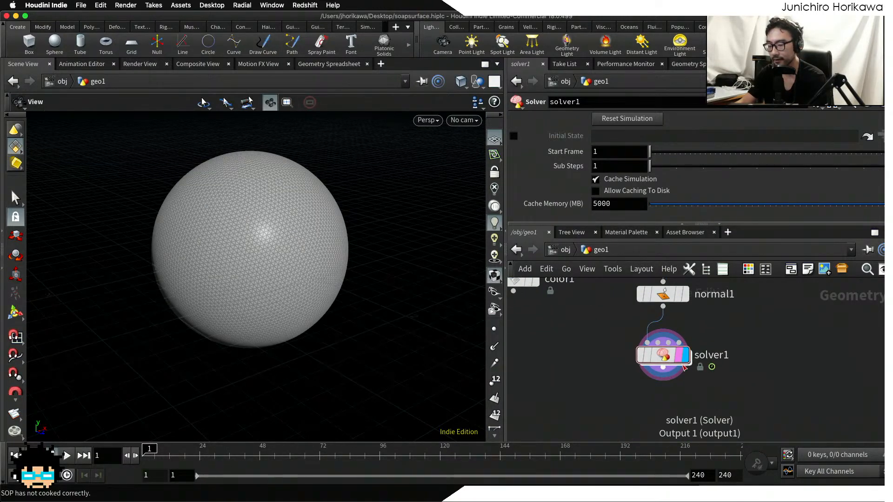
pyautogui.hotkey('ctrl', 's')
pyautogui.doubleClick(665, 356)
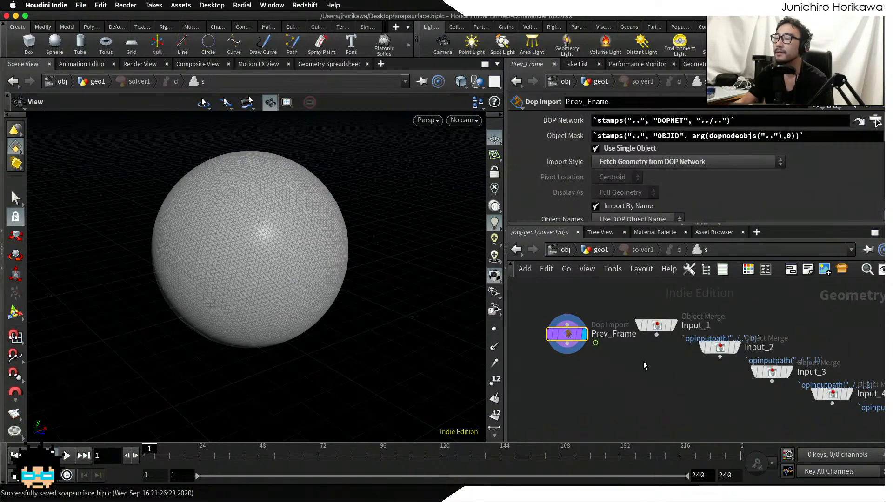
pyautogui.moveTo(643, 361); pyautogui.dragTo(710, 354, button='middle')
pyautogui.moveTo(650, 327); pyautogui.dragTo(619, 329)
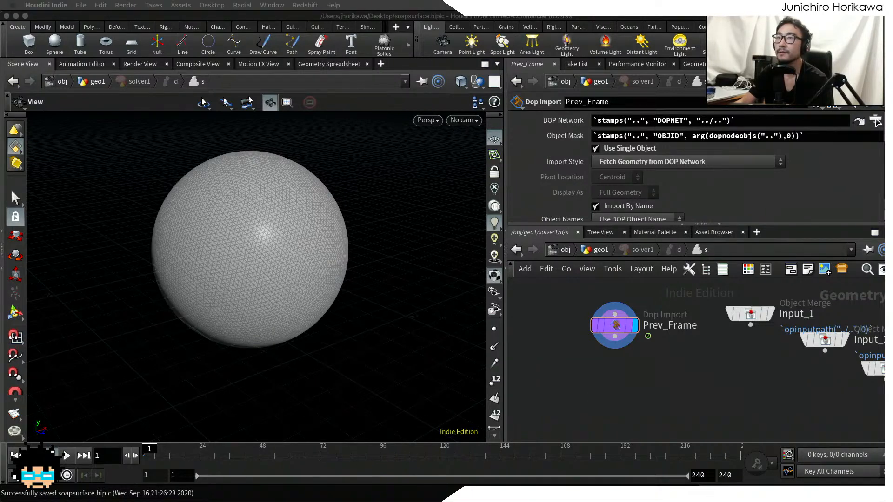
pyautogui.click(600, 380)
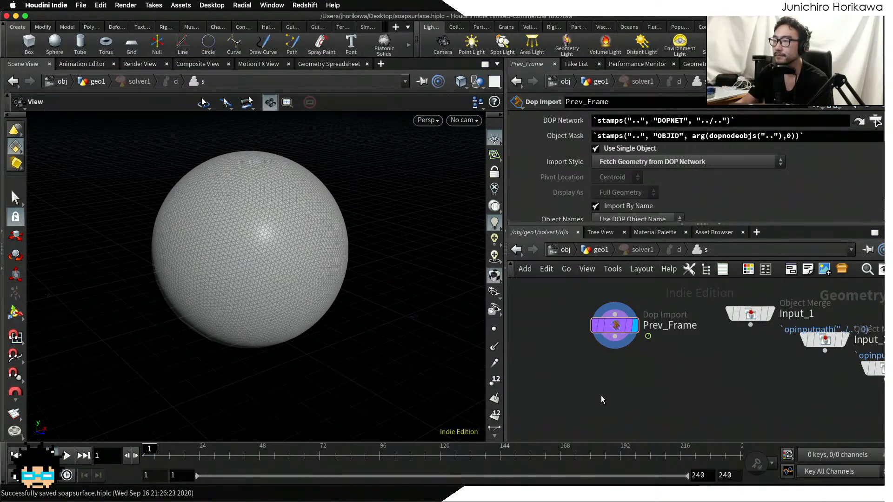
pyautogui.press('Tab')
pyautogui.write('pointw')
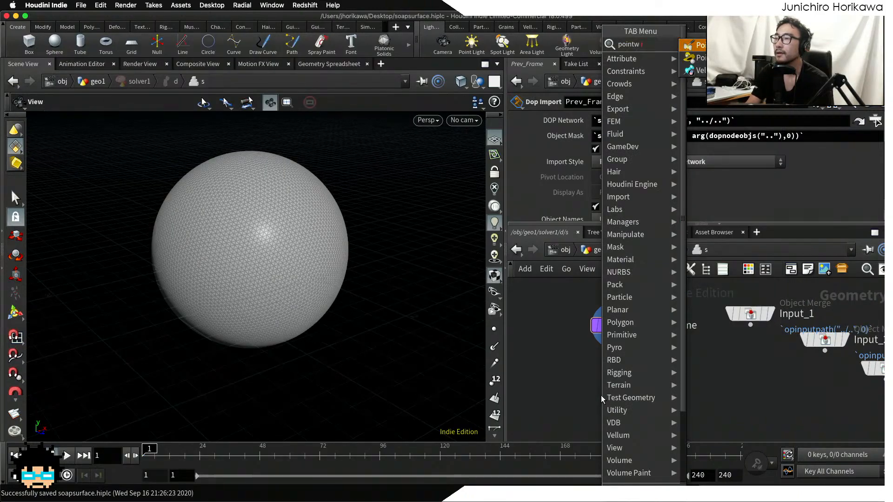
pyautogui.press('Return')
pyautogui.press('Escape')
# - Place a Point Wrangle node inside the Solver, aligned below Prev_Frame with some space between them
pyautogui.press('Tab')
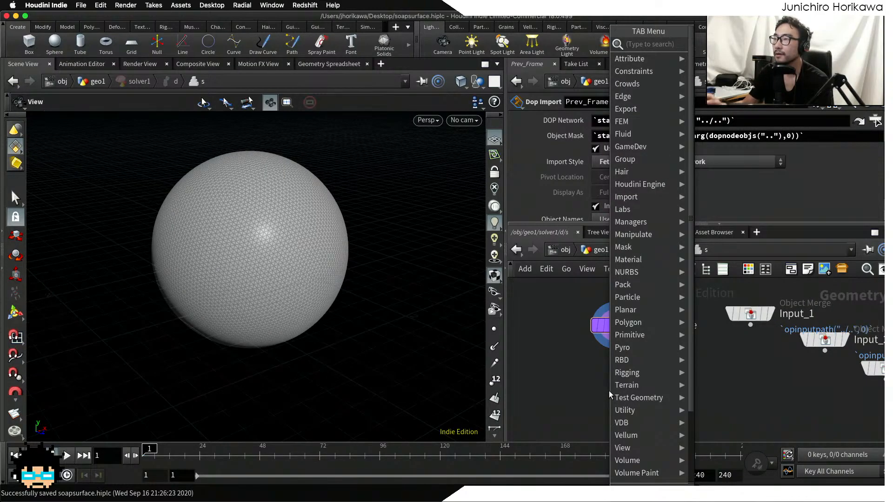
pyautogui.write('point wran')
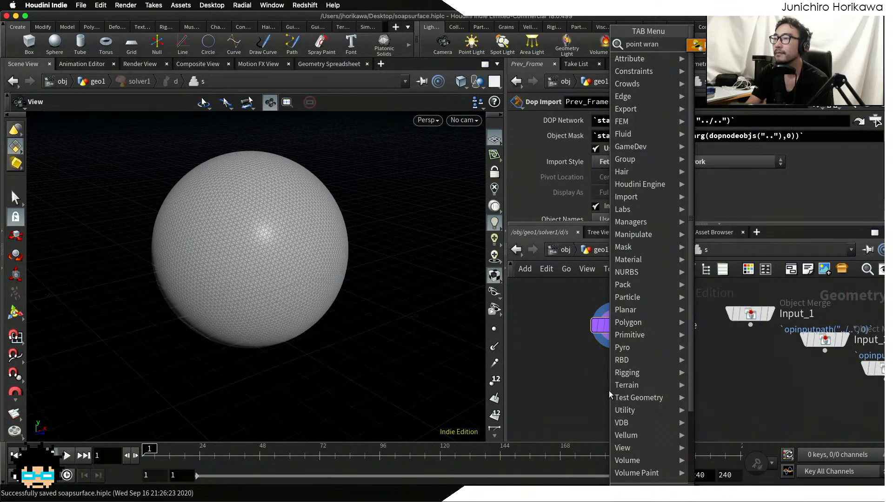
pyautogui.press('Return')
pyautogui.click(609, 392)
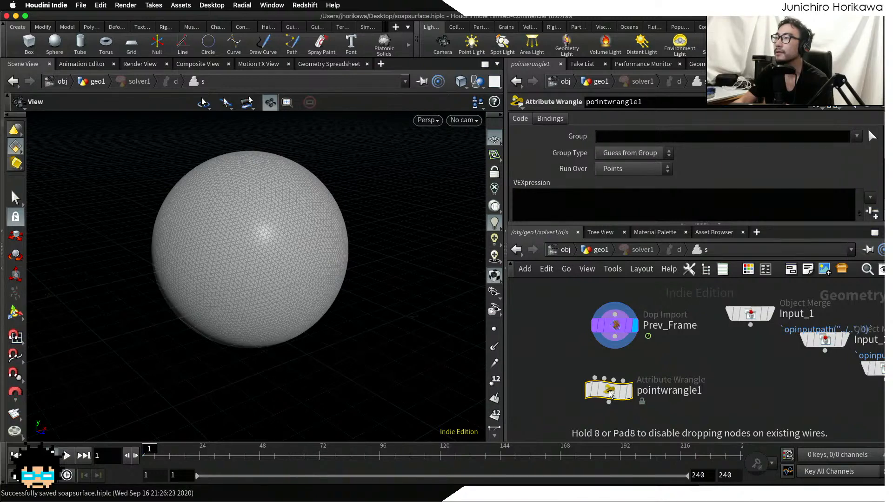
pyautogui.moveTo(611, 395); pyautogui.dragTo(625, 388)
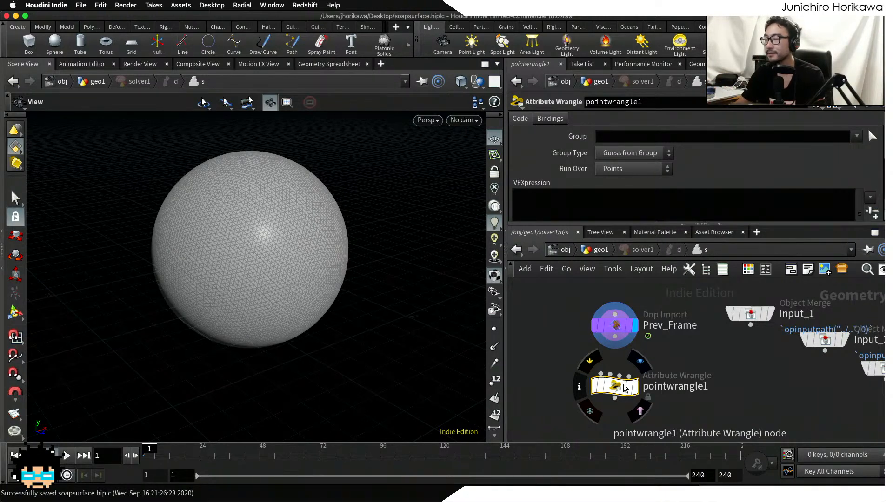
pyautogui.moveTo(625, 388); pyautogui.dragTo(626, 403)
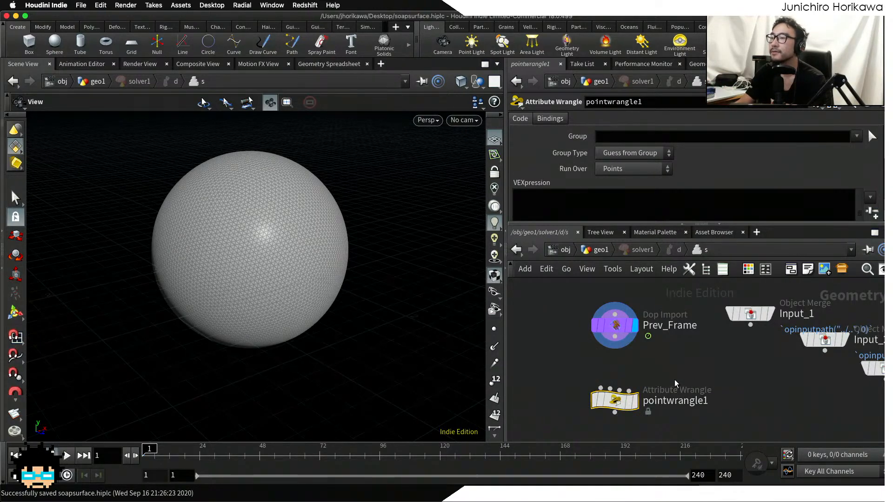
# - Connect Prev_Frame to the Point Wrangle's first input and display the wrangle's output
pyautogui.scroll(2, 610, 358)
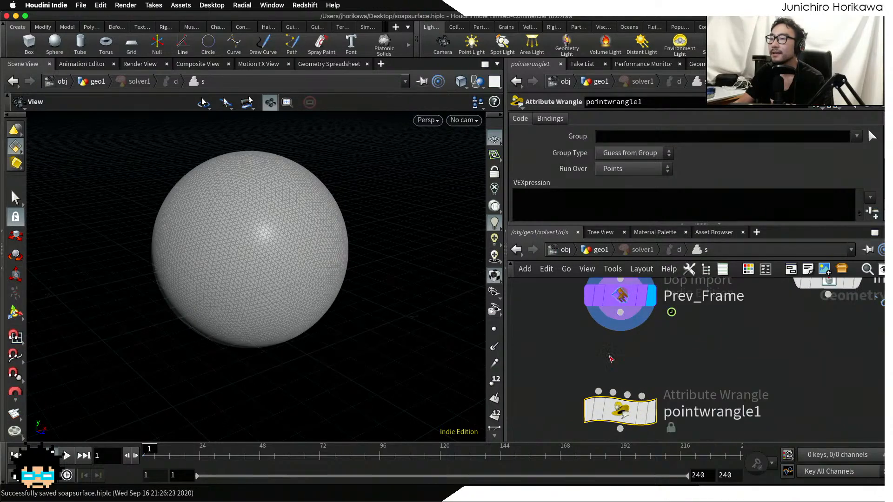
pyautogui.moveTo(620, 313); pyautogui.dragTo(599, 392)
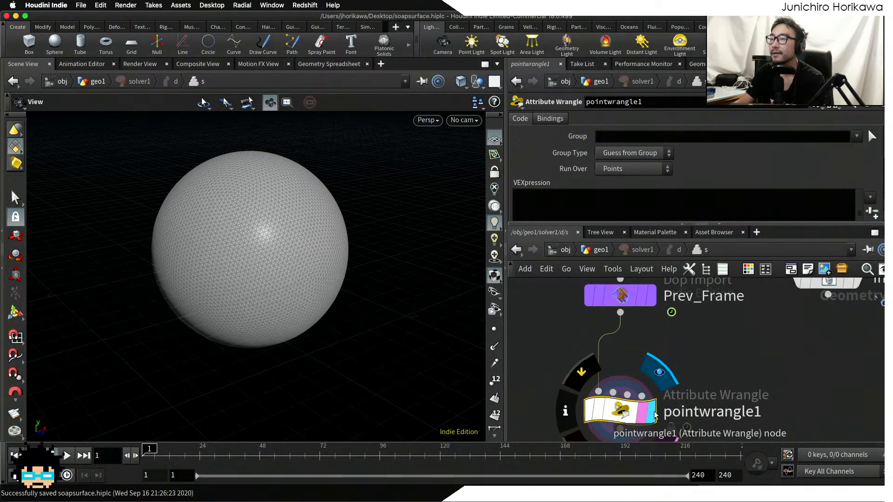
pyautogui.scroll(-2, 675, 400)
# - Rename the Point Wrangle node as offset
pyautogui.doubleClick(696, 381)
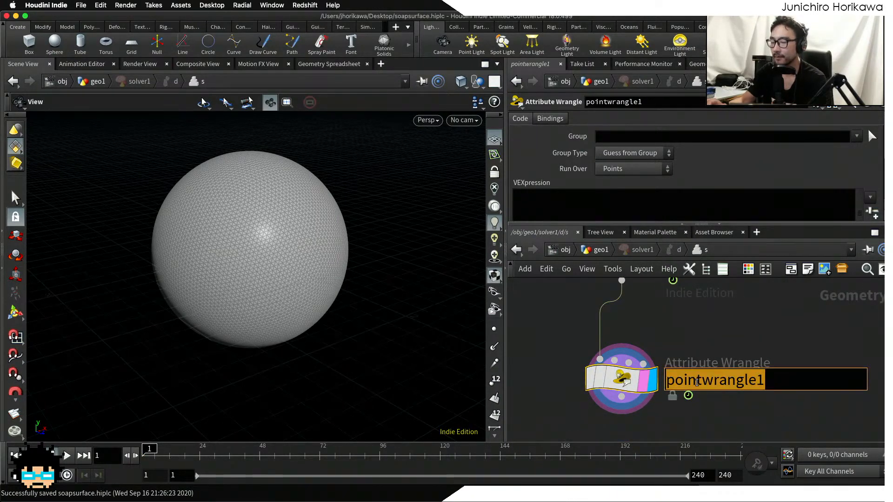
pyautogui.write('offset')
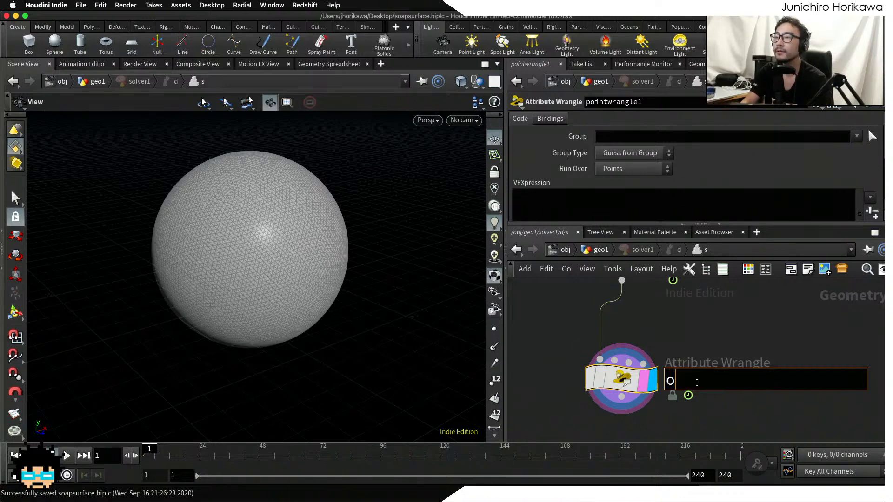
pyautogui.press('Return')
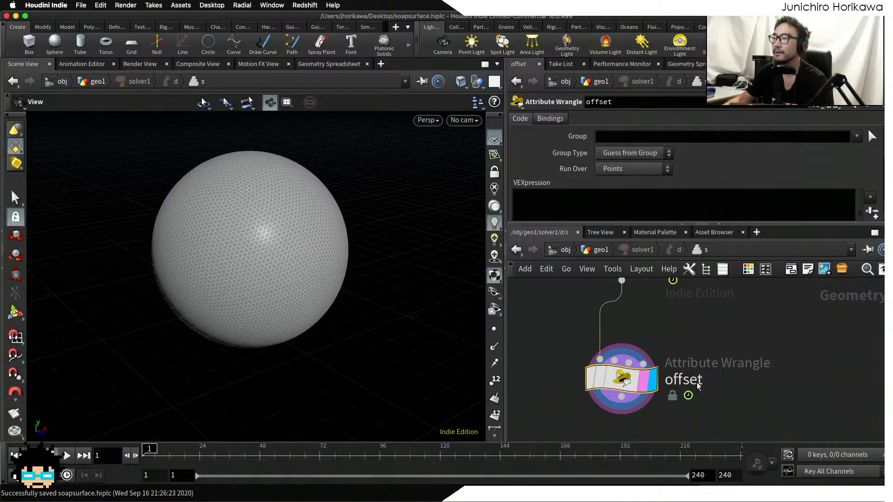
# - Enlarge the parameter area and open the offset wrangle's VEXpression in a separate editor window
pyautogui.scroll(-1, 650, 338)
pyautogui.moveTo(764, 231); pyautogui.dragTo(764, 276)
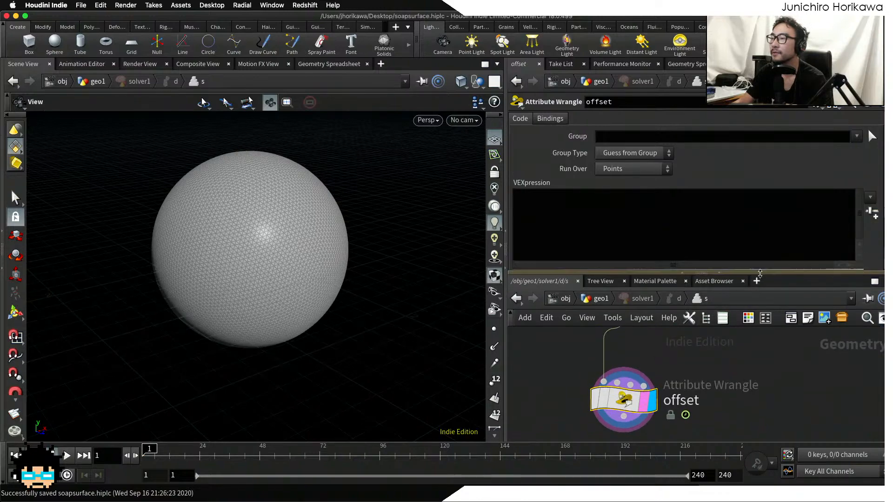
pyautogui.click(707, 227)
pyautogui.hotkey('alt', 'e')
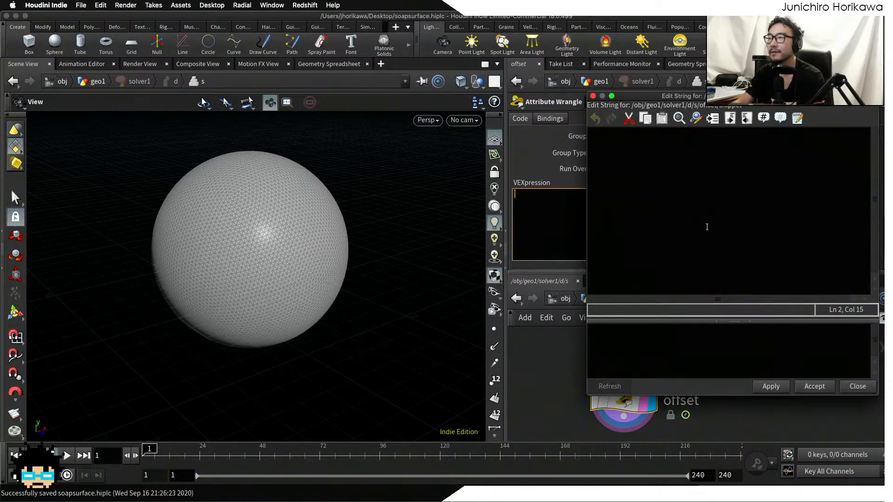
pyautogui.scroll(2, 279, 206)
pyautogui.scroll(2, 279, 204)
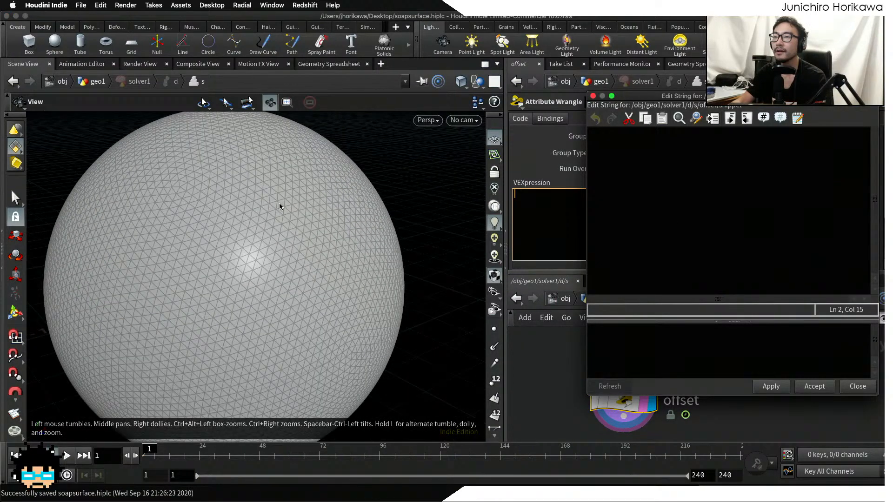
pyautogui.scroll(-1, 329, 211)
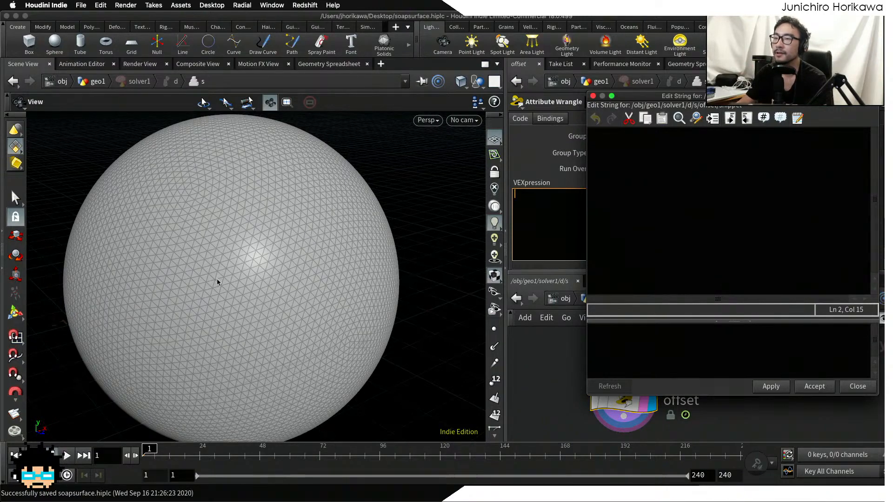
pyautogui.moveTo(216, 281); pyautogui.dragTo(275, 213)
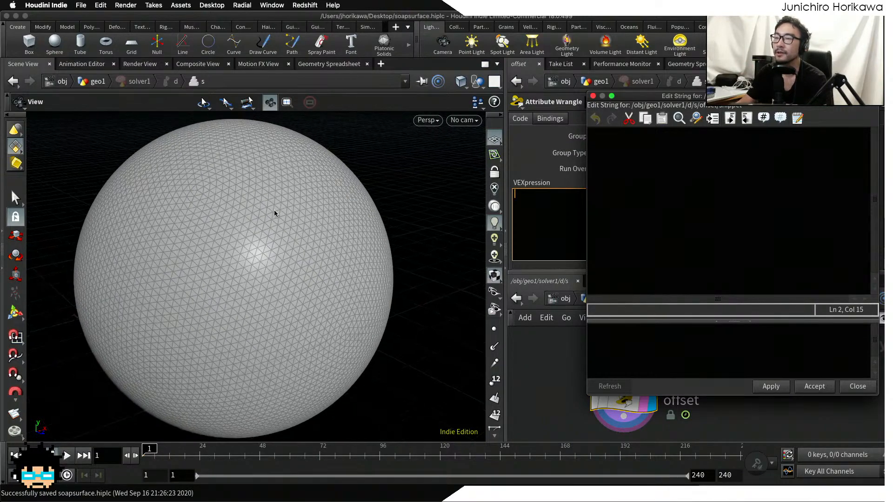
# - Write the expression @P += @N * chf("speed") * f@weight; to move the points along their normals by speed and weight
pyautogui.click(640, 160)
pyautogui.write('@P')
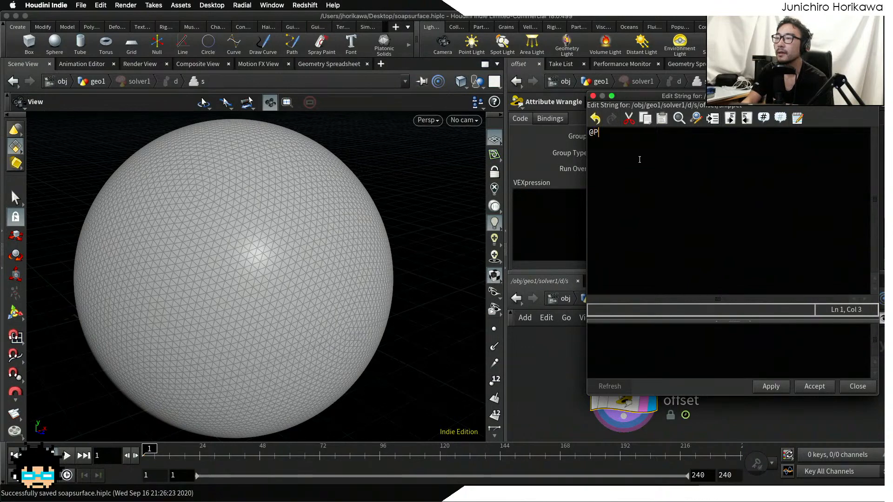
pyautogui.write(' +')
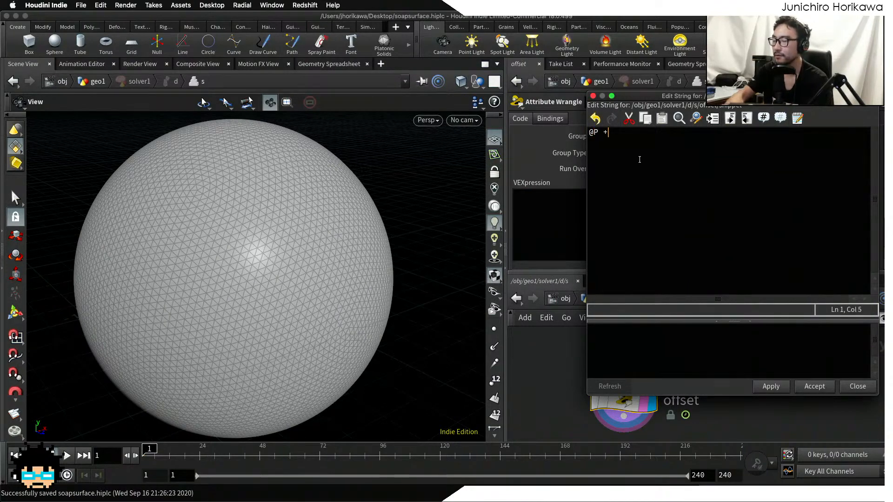
pyautogui.write('=')
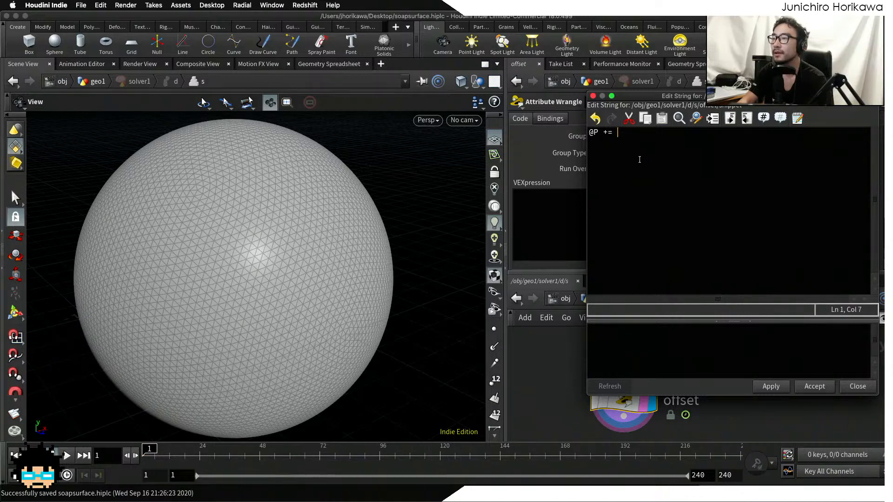
pyautogui.write(' @N')
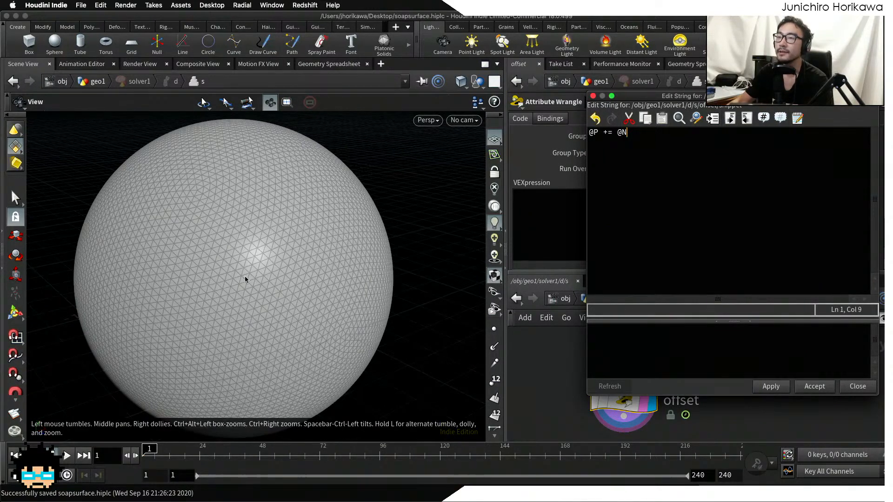
pyautogui.write('* chf("')
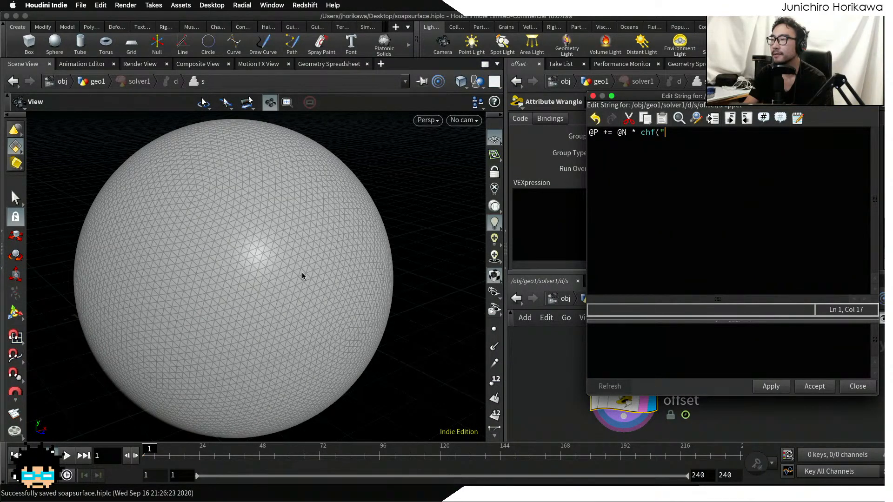
pyautogui.write('speed");')
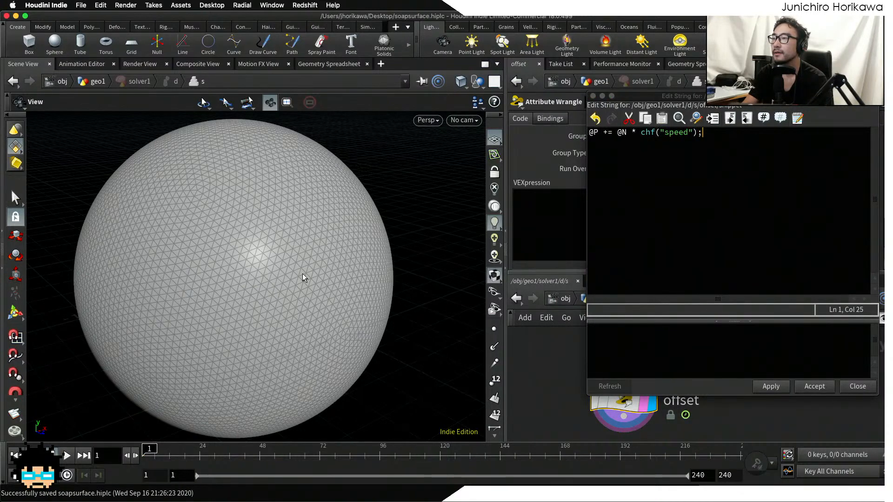
pyautogui.press('BackSpace')
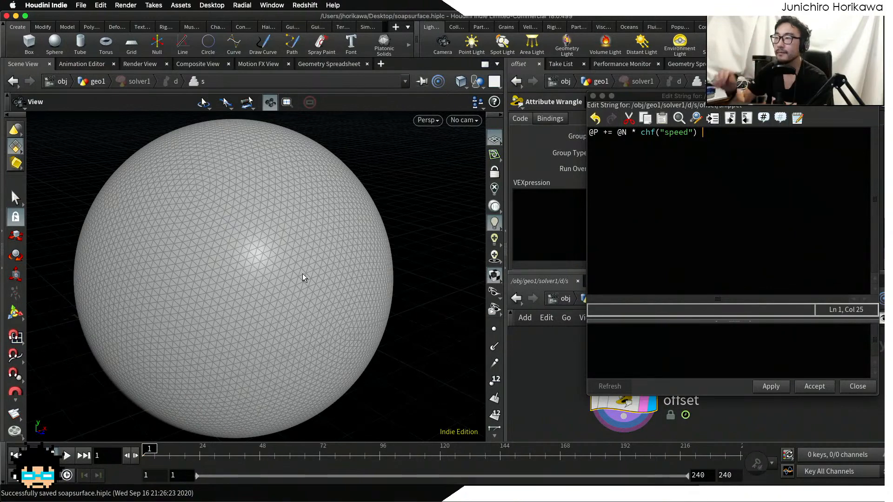
pyautogui.write('* f@weight')
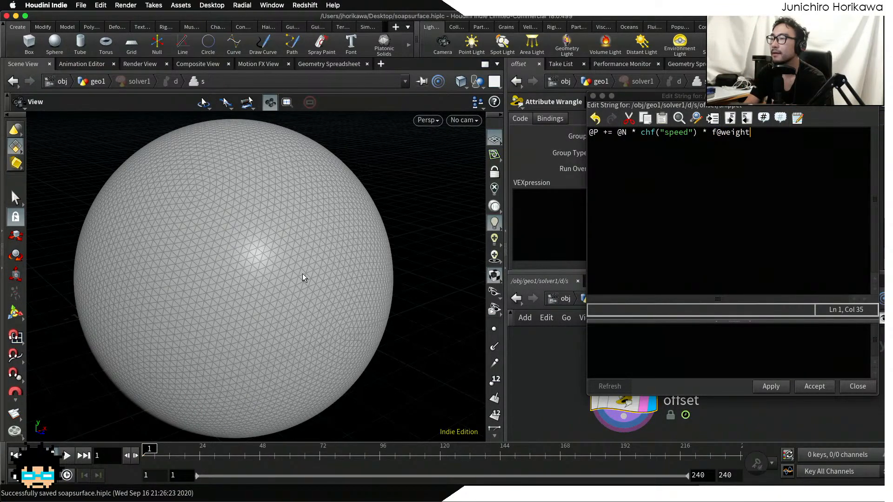
pyautogui.write(';')
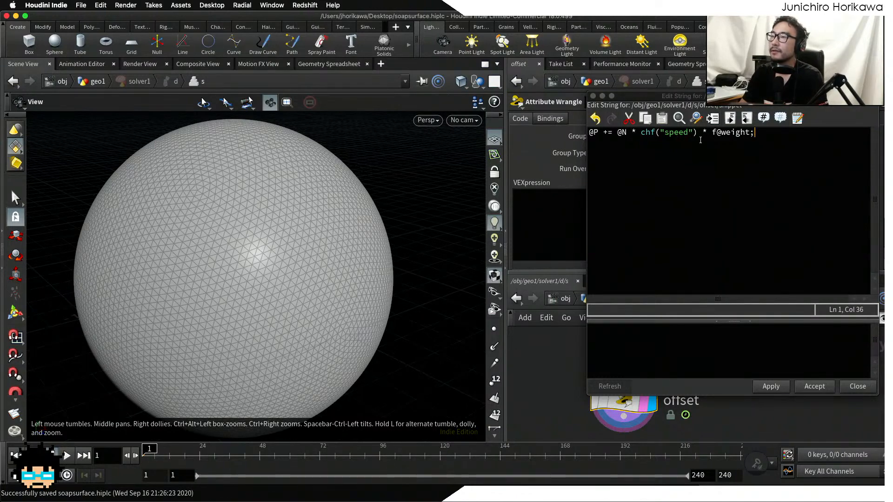
pyautogui.moveTo(698, 133); pyautogui.dragTo(663, 134)
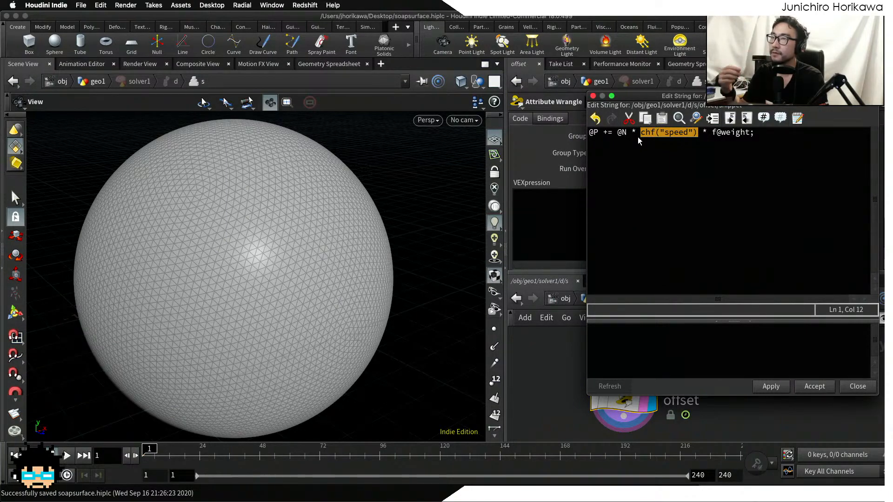
pyautogui.moveTo(708, 133)
pyautogui.mouseDown()
pyautogui.moveTo(757, 135)
pyautogui.moveTo(707, 135)
pyautogui.mouseUp()
pyautogui.press('Left')
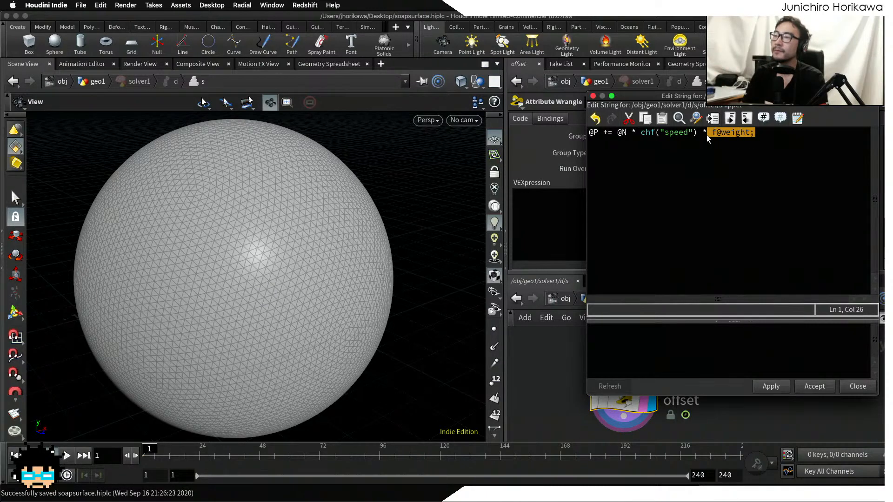
pyautogui.moveTo(698, 134); pyautogui.dragTo(670, 135)
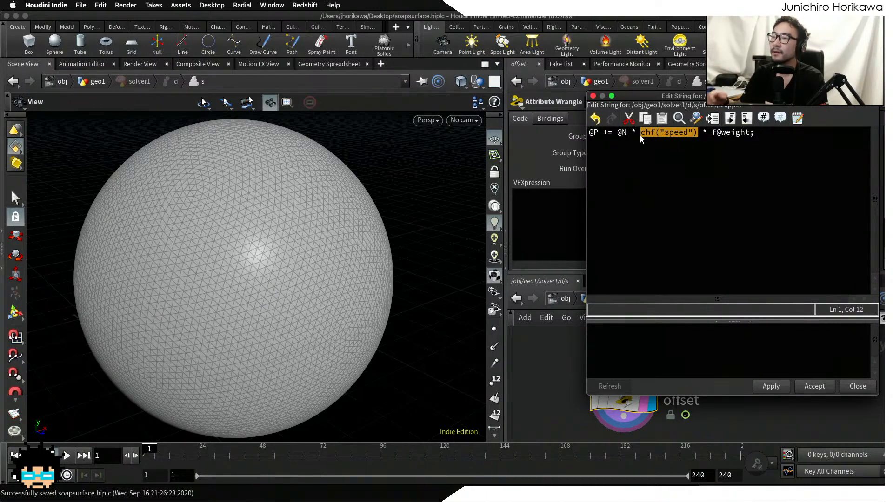
pyautogui.click(679, 135)
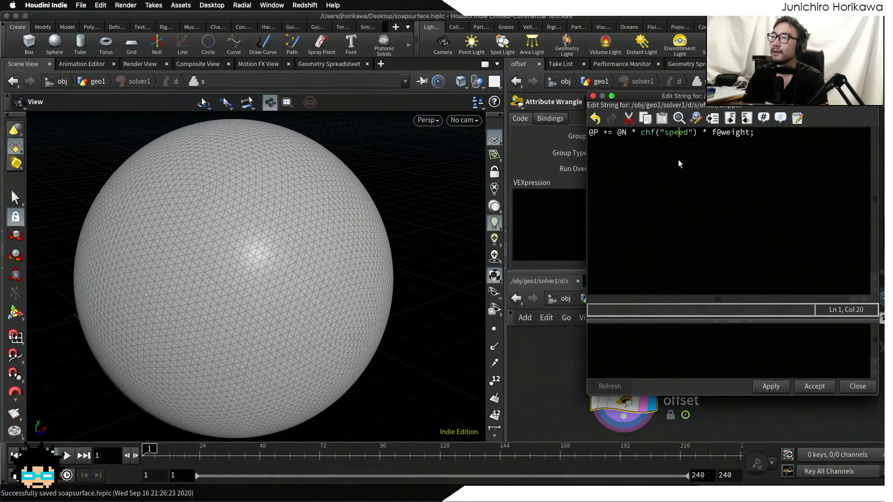
# - Apply and accept the edited expression, and create the Speed parameter that it references on the offset wrangle
pyautogui.click(770, 386)
pyautogui.click(815, 386)
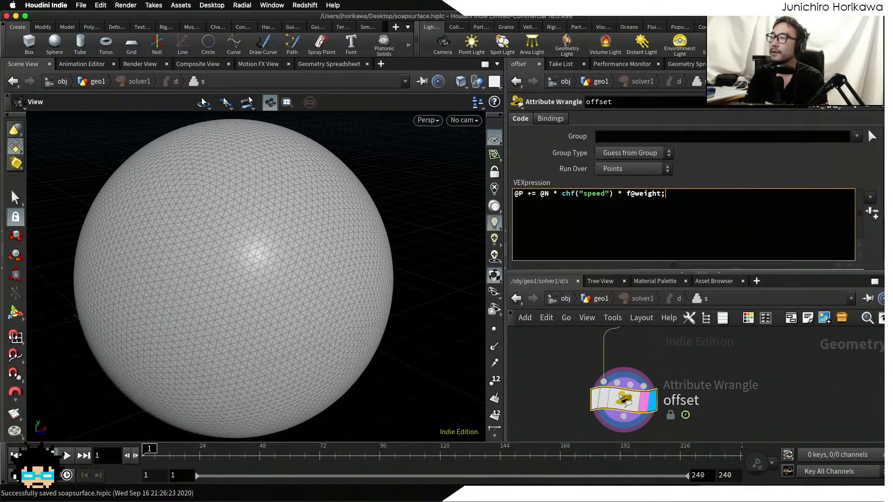
pyautogui.click(873, 213)
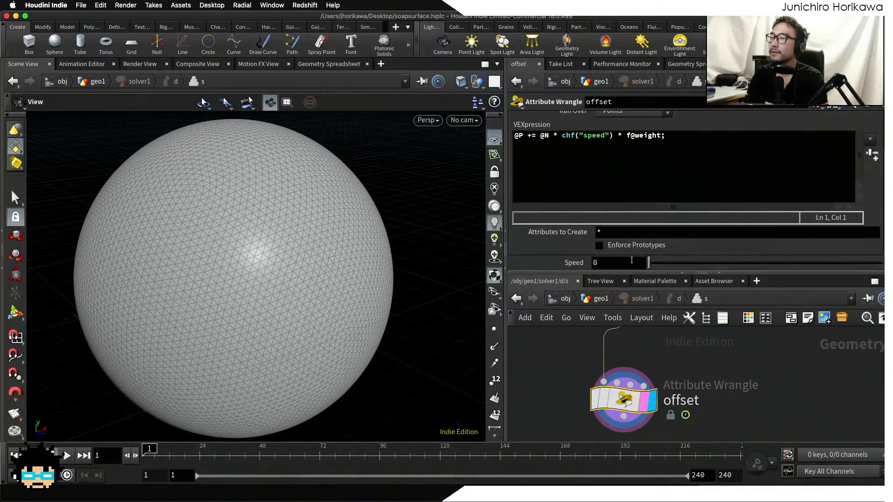
# - Set the offset wrangle's Speed to 0.1 and check the deformed sphere
pyautogui.click(612, 263)
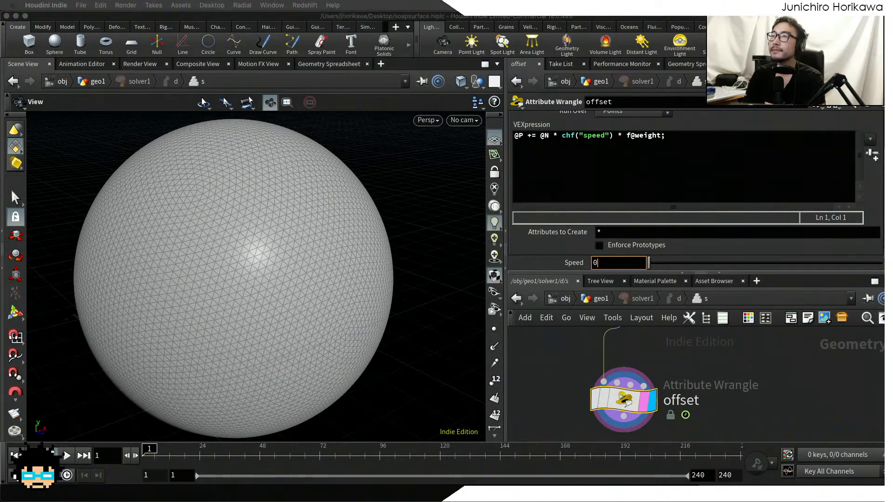
pyautogui.click(624, 264)
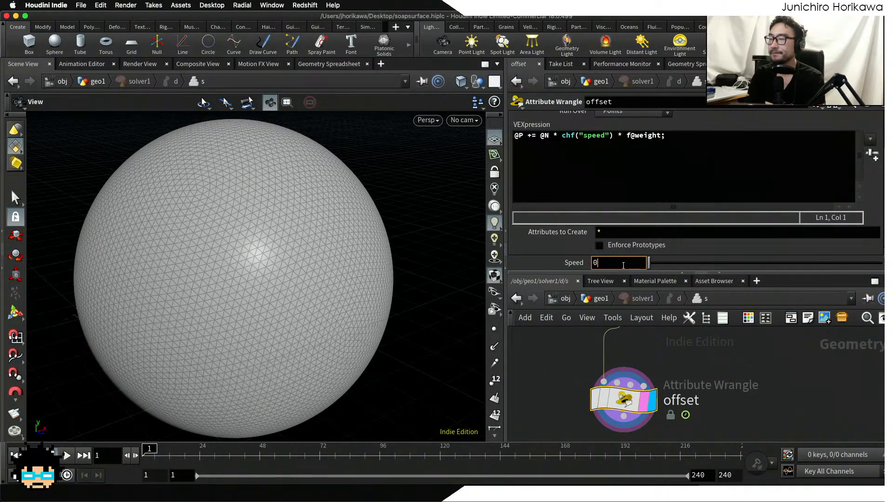
pyautogui.write('.1')
pyautogui.press('Return')
pyautogui.moveTo(381, 313); pyautogui.dragTo(375, 293)
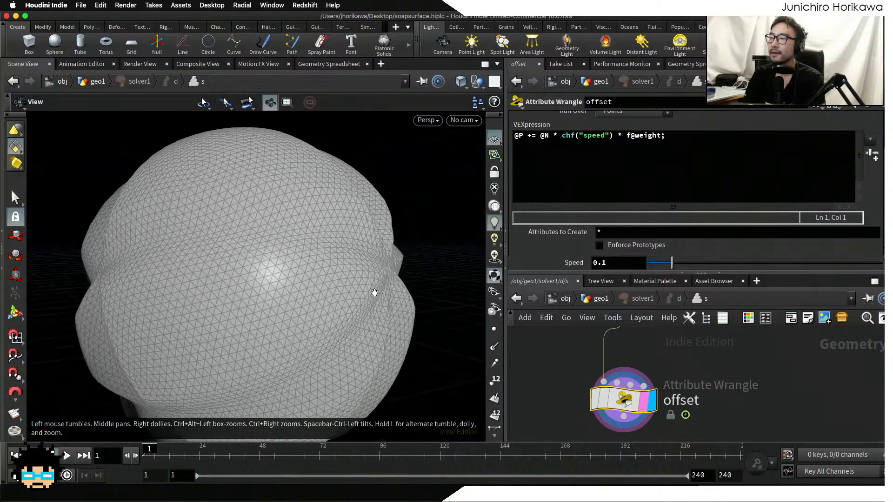
# - Set the offset wrangle's Speed to 0.05 and save the scene file
pyautogui.doubleClick(606, 262)
pyautogui.write('0.05')
pyautogui.press('Return')
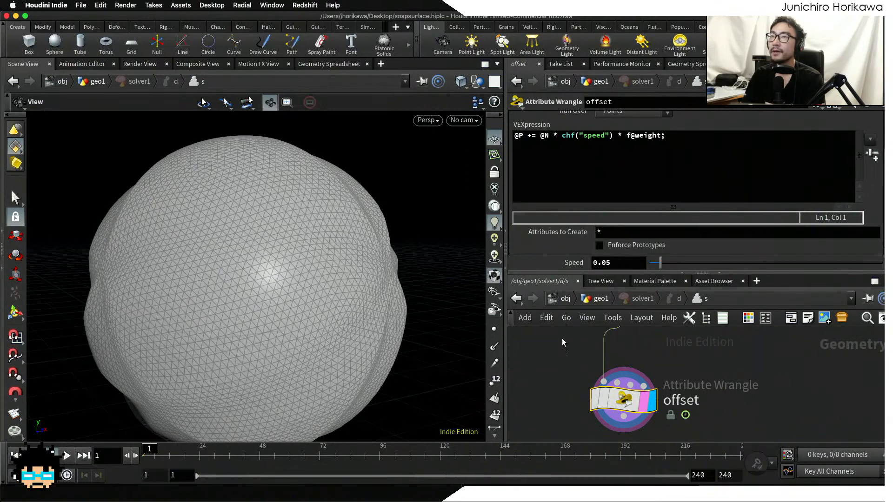
pyautogui.moveTo(585, 273); pyautogui.dragTo(584, 257)
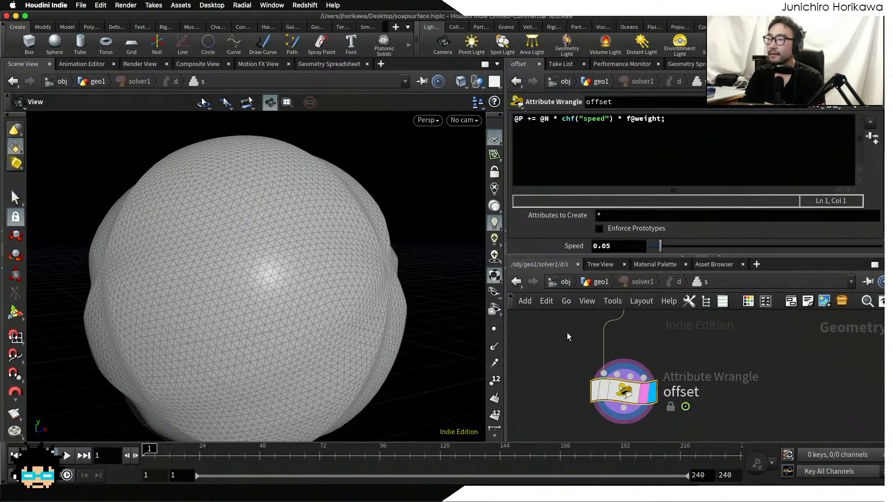
pyautogui.moveTo(567, 335); pyautogui.dragTo(578, 350, button='middle')
pyautogui.scroll(-1, 579, 352)
pyautogui.press('super+s')
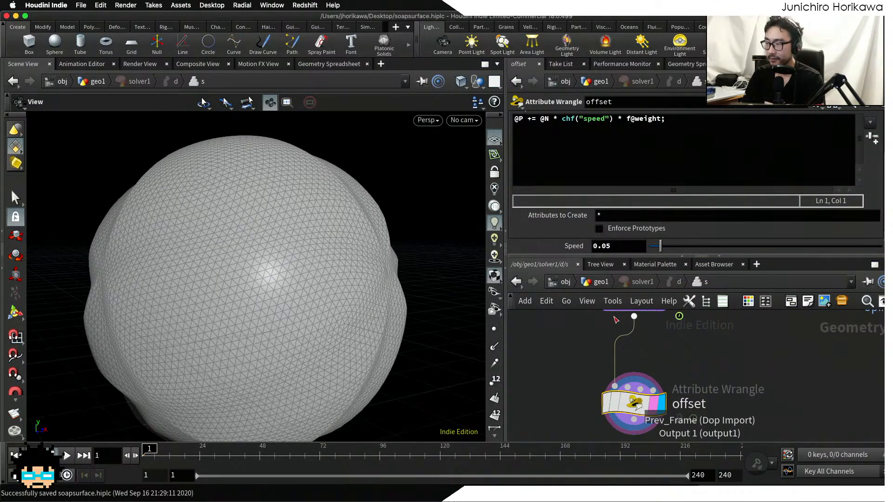
# - Return to the geo1 network and play the solver simulation up to about frame 51
pyautogui.click(600, 283)
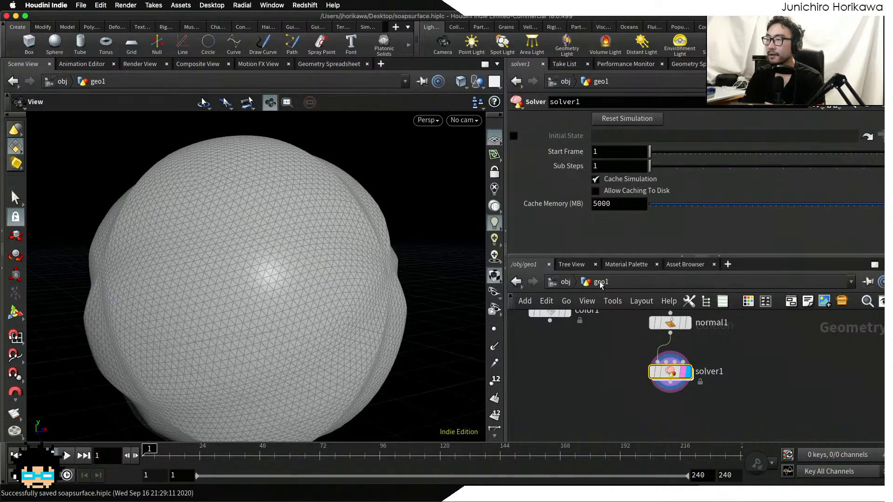
pyautogui.click(65, 457)
pyautogui.click(66, 457)
# - Examine the expanded mesh from several angles, focusing on how the triangles stretch along the lobes and where the lobes meet
pyautogui.scroll(-10, 210, 233)
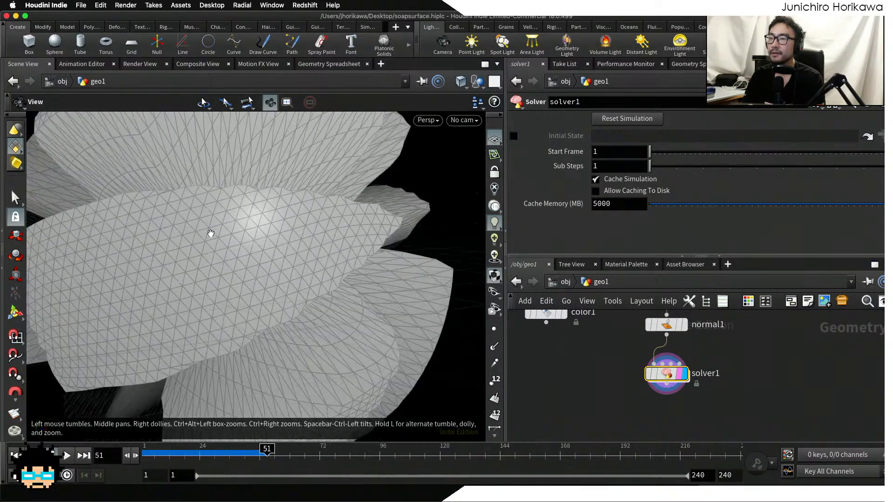
pyautogui.moveTo(280, 231); pyautogui.dragTo(327, 250)
pyautogui.moveTo(246, 225); pyautogui.dragTo(273, 241)
pyautogui.scroll(5, 273, 242)
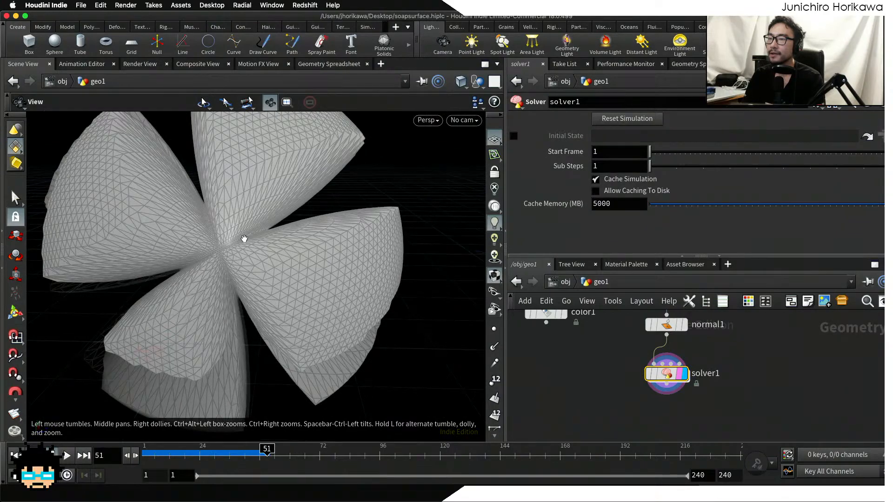
pyautogui.scroll(3, 258, 241)
pyautogui.scroll(6, 258, 241)
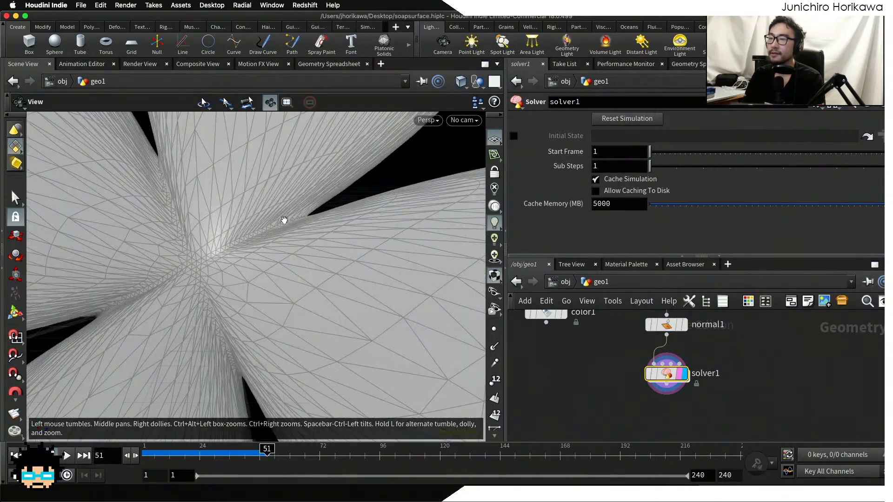
pyautogui.moveTo(259, 236)
pyautogui.mouseDown()
pyautogui.moveTo(223, 244)
pyautogui.moveTo(252, 234)
pyautogui.mouseUp()
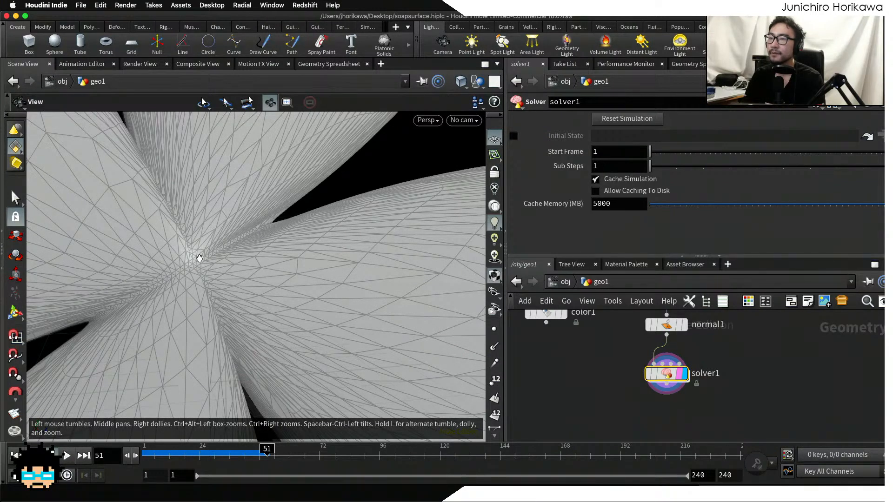
pyautogui.scroll(-6, 256, 223)
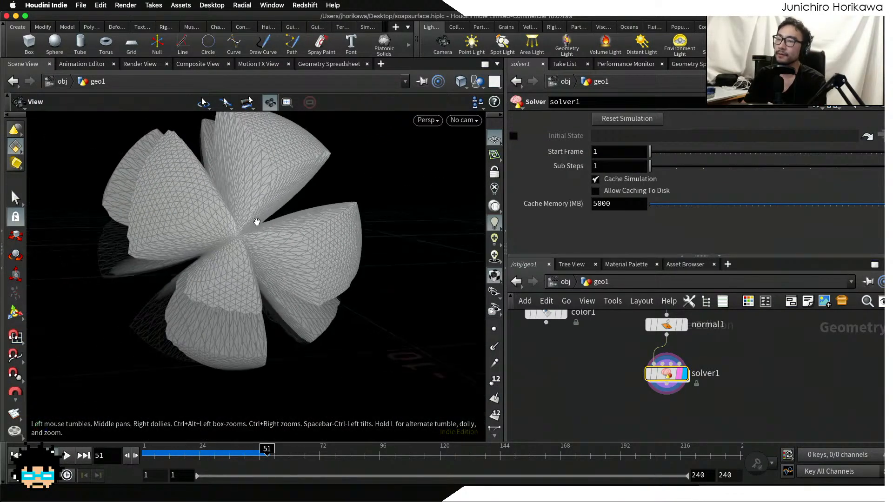
pyautogui.moveTo(256, 222)
pyautogui.mouseDown()
pyautogui.moveTo(214, 213)
pyautogui.moveTo(214, 186)
pyautogui.moveTo(214, 205)
pyautogui.moveTo(252, 214)
pyautogui.mouseUp()
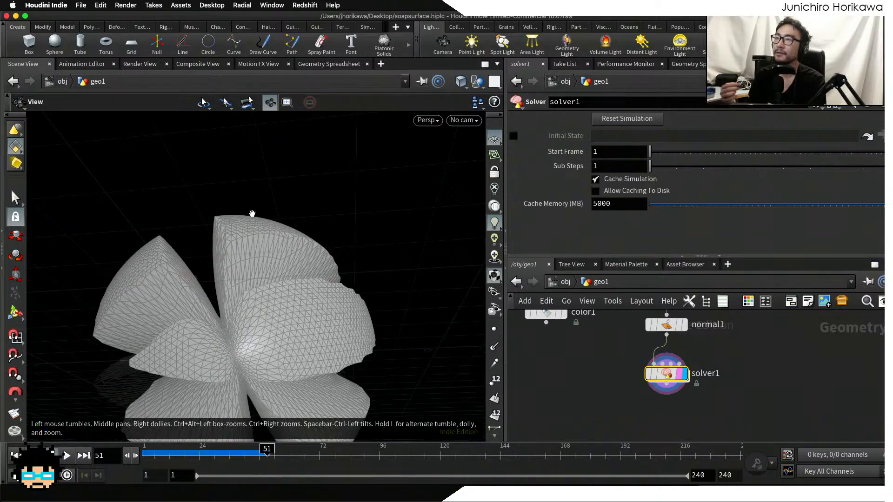
pyautogui.moveTo(251, 213); pyautogui.dragTo(227, 240)
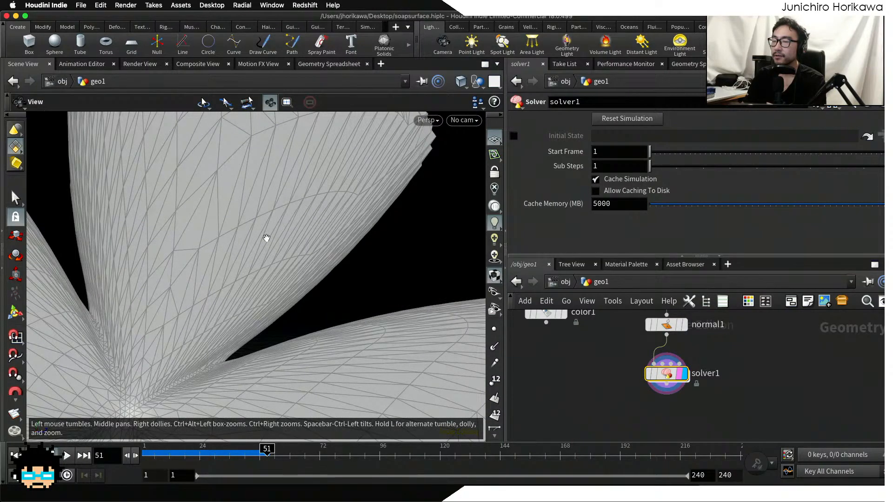
pyautogui.moveTo(211, 281); pyautogui.dragTo(245, 269)
pyautogui.moveTo(241, 276); pyautogui.dragTo(209, 314, button='middle')
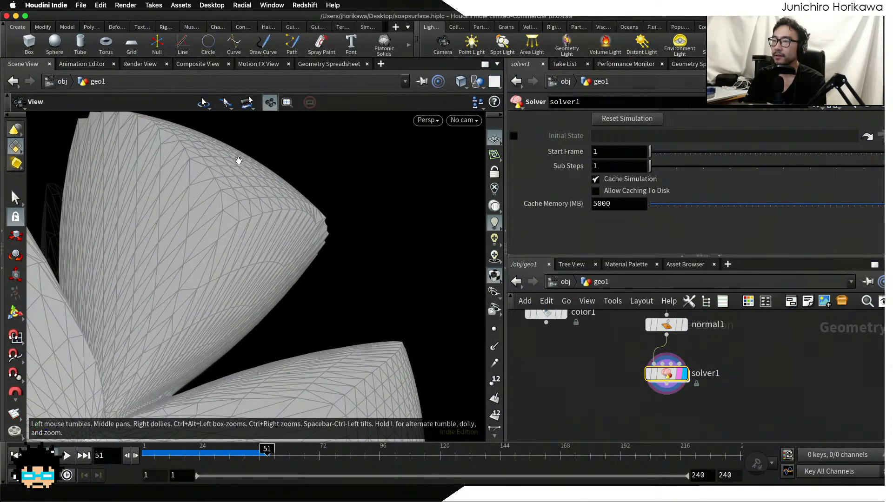
pyautogui.moveTo(258, 228); pyautogui.dragTo(201, 255)
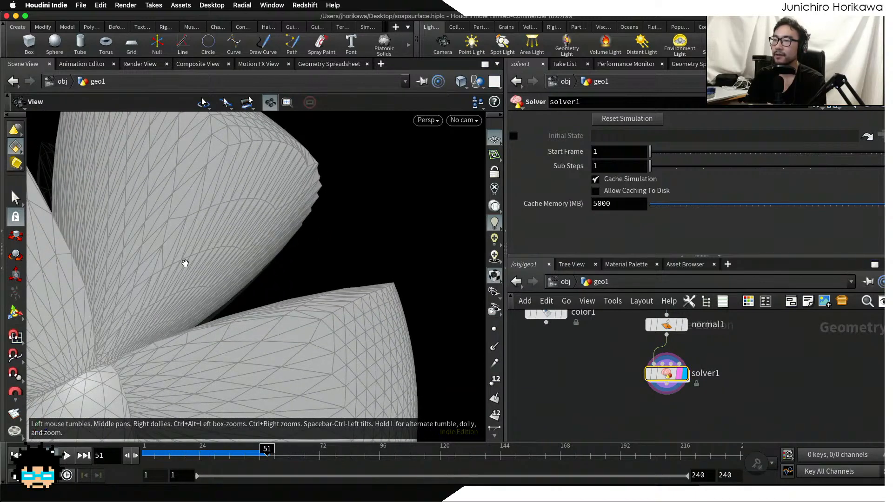
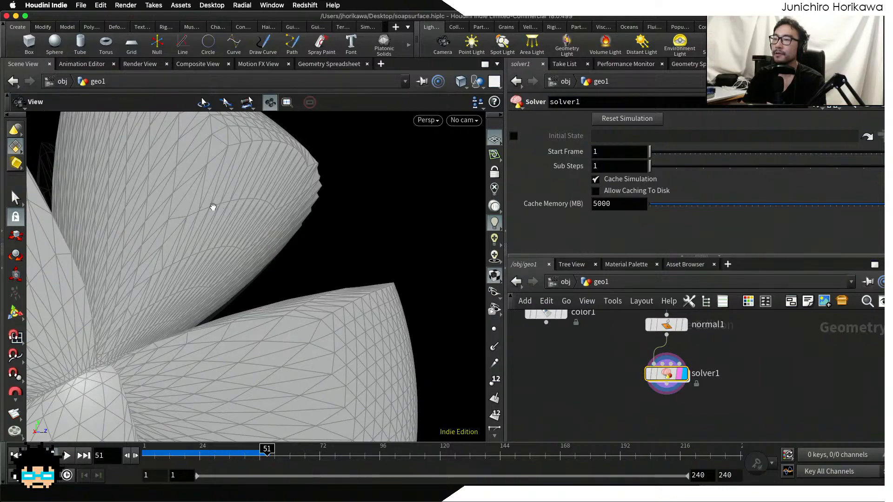
pyautogui.moveTo(287, 213); pyautogui.dragTo(327, 301)
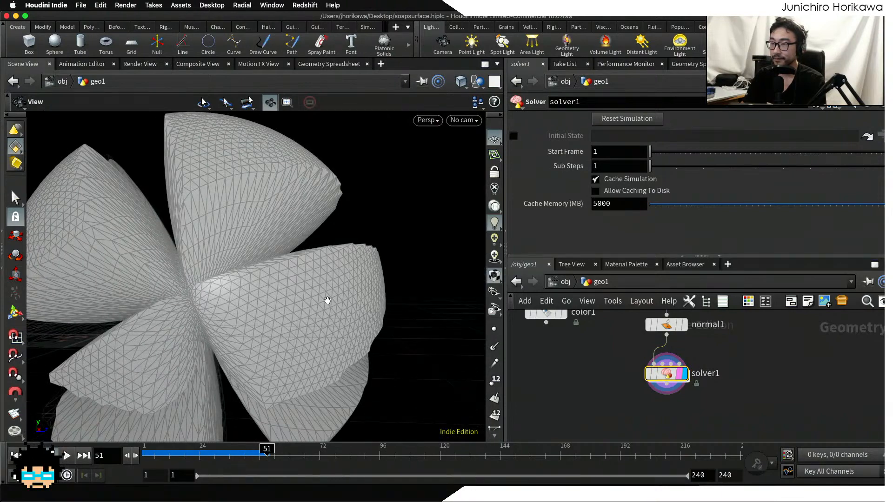
# - Rewind the timeline to frame 1 and reopen the network inside solver1 at the offset wrangle
pyautogui.moveTo(256, 453); pyautogui.dragTo(72, 457)
pyautogui.scroll(1, 217, 342)
pyautogui.scroll(3, 217, 342)
pyautogui.moveTo(223, 330); pyautogui.dragTo(277, 327, button='middle')
pyautogui.scroll(3, 277, 327)
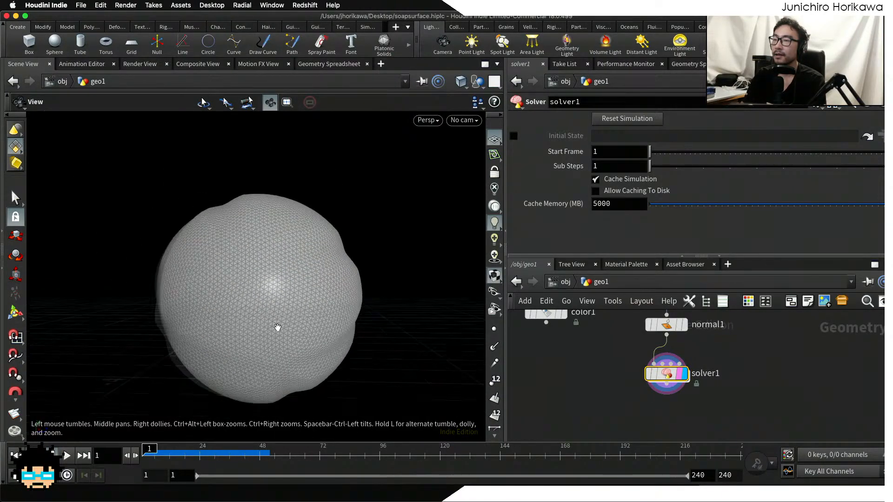
pyautogui.doubleClick(669, 372)
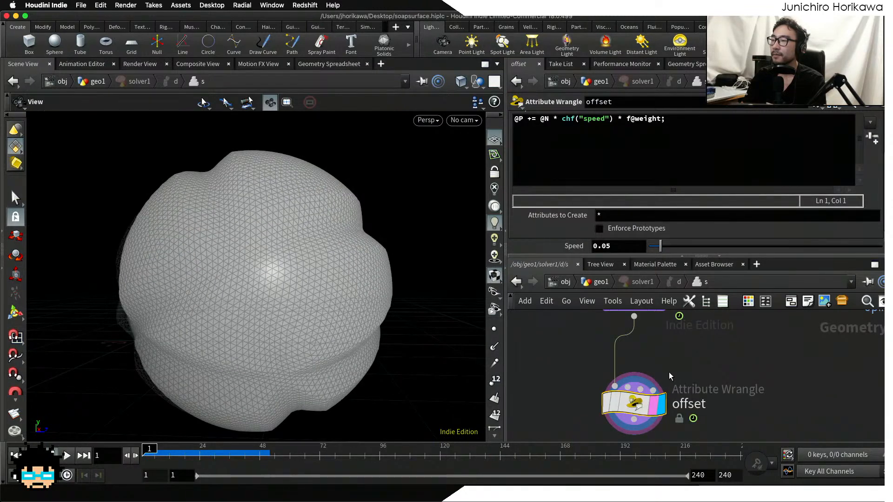
pyautogui.scroll(2, 669, 372)
pyautogui.moveTo(615, 381)
pyautogui.mouseDown()
pyautogui.moveTo(624, 395)
pyautogui.moveTo(612, 405)
pyautogui.moveTo(624, 382)
pyautogui.mouseUp()
# - Examine the bulges and creases of the offset sphere at frame 1 from several sides
pyautogui.press('super+Tab')
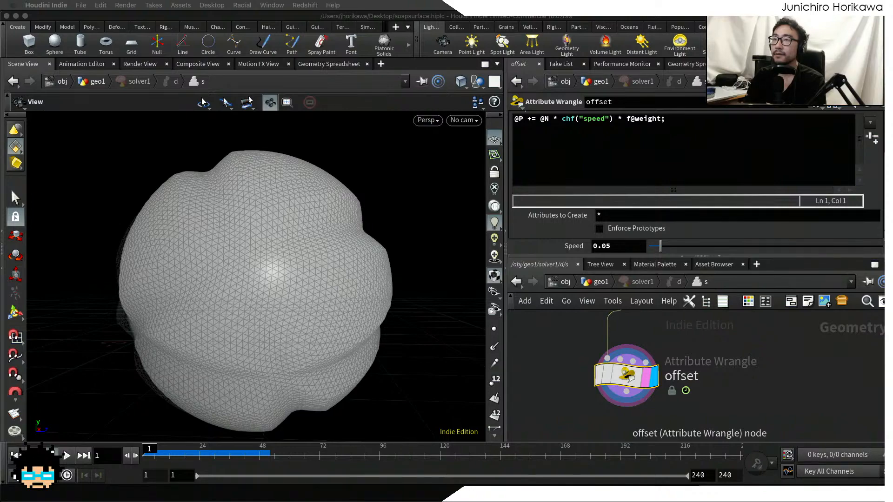
pyautogui.click(228, 277)
pyautogui.moveTo(201, 305); pyautogui.dragTo(231, 267)
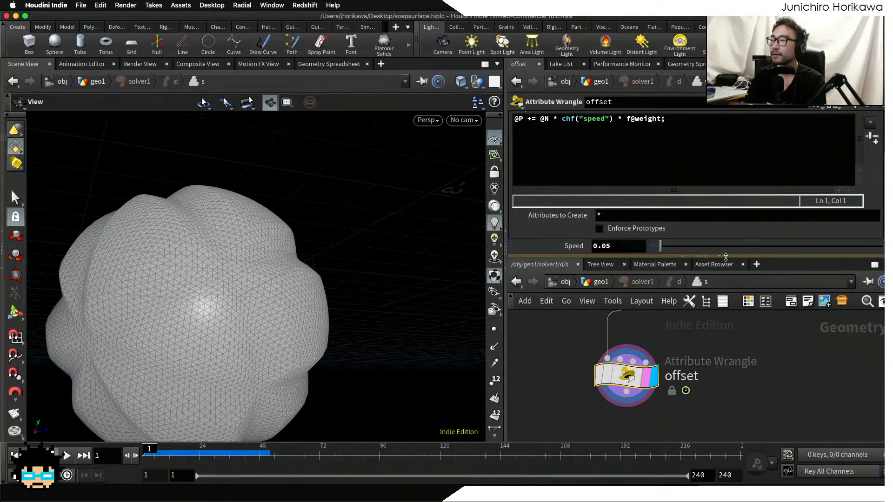
pyautogui.moveTo(696, 259); pyautogui.dragTo(696, 249)
pyautogui.scroll(3, 349, 273)
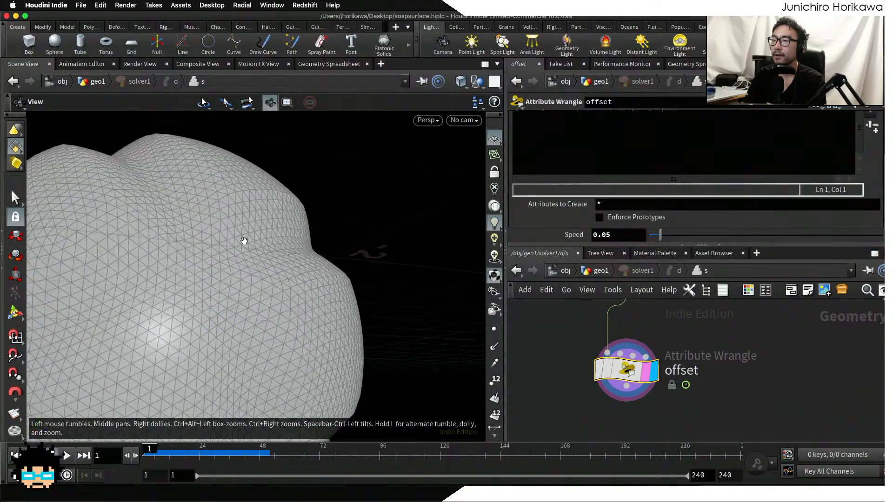
pyautogui.moveTo(244, 241); pyautogui.dragTo(228, 257)
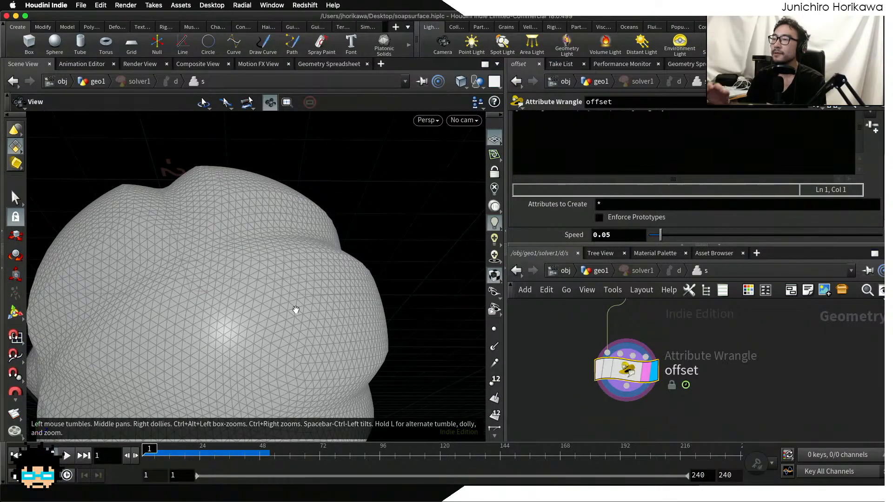
pyautogui.moveTo(303, 243); pyautogui.dragTo(218, 327, button='right')
pyautogui.moveTo(213, 290); pyautogui.dragTo(279, 328)
pyautogui.moveTo(279, 329); pyautogui.dragTo(325, 288, button='right')
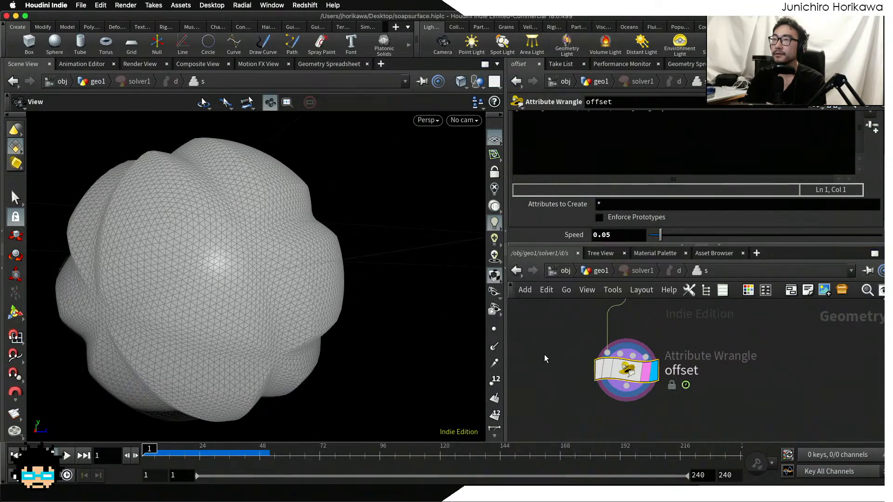
# - Add a Smooth node below the offset wrangle in the solver network, leaving it unconnected
pyautogui.moveTo(544, 354); pyautogui.dragTo(543, 341, button='middle')
pyautogui.moveTo(555, 388); pyautogui.dragTo(568, 363, button='middle')
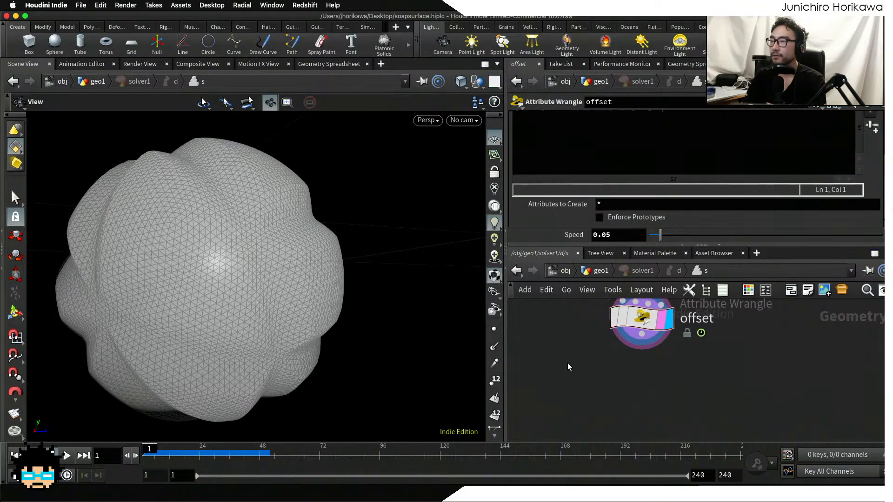
pyautogui.moveTo(649, 245); pyautogui.dragTo(650, 207)
pyautogui.middleClick(622, 303)
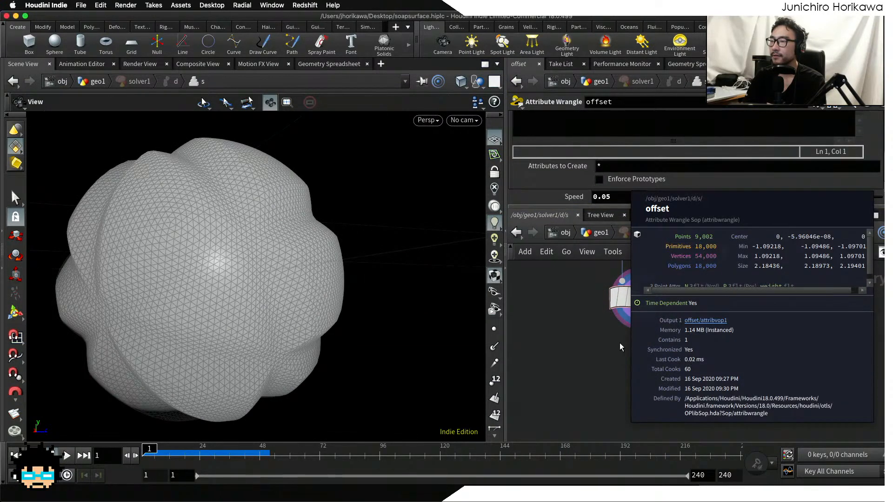
pyautogui.scroll(-3, 604, 339)
pyautogui.moveTo(604, 339); pyautogui.dragTo(598, 386, button='middle')
pyautogui.press('Tab')
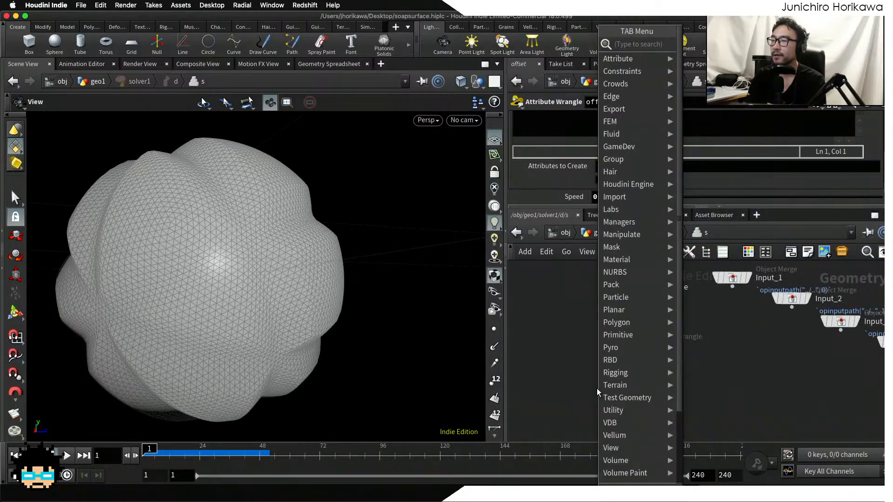
pyautogui.write('smooth')
pyautogui.press('Return')
pyautogui.click(596, 390)
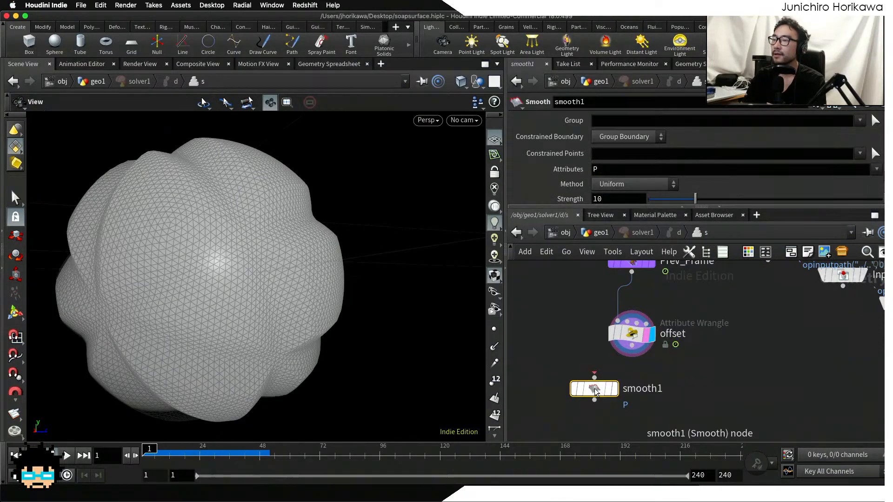
pyautogui.moveTo(595, 392); pyautogui.dragTo(576, 397)
# - Add an Attribute Blur node beside the Smooth node and make more room for its parameters
pyautogui.press('Tab')
pyautogui.click(649, 401)
pyautogui.press('Tab')
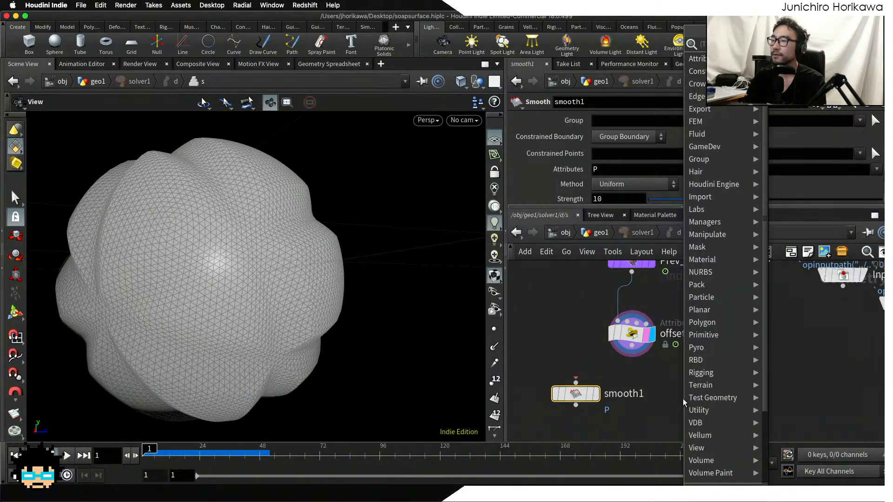
pyautogui.write('attrib')
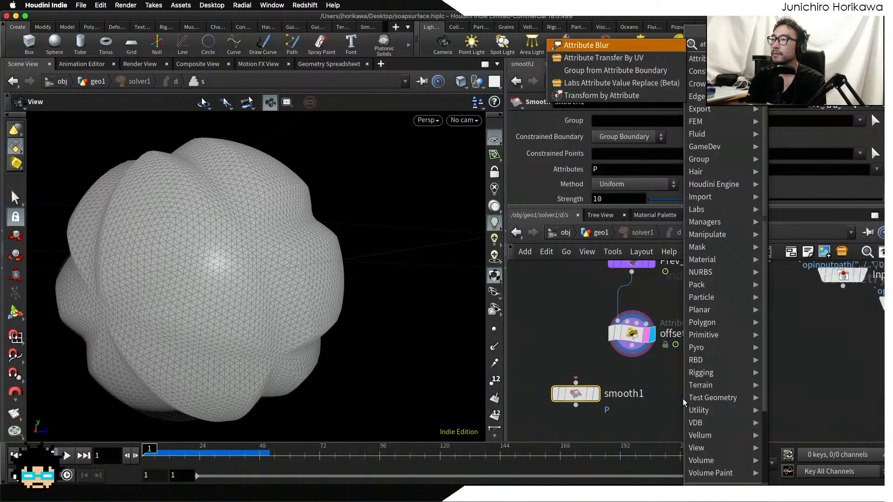
pyautogui.press('Return')
pyautogui.click(684, 400)
pyautogui.scroll(1, 684, 396)
pyautogui.moveTo(683, 399); pyautogui.dragTo(684, 393)
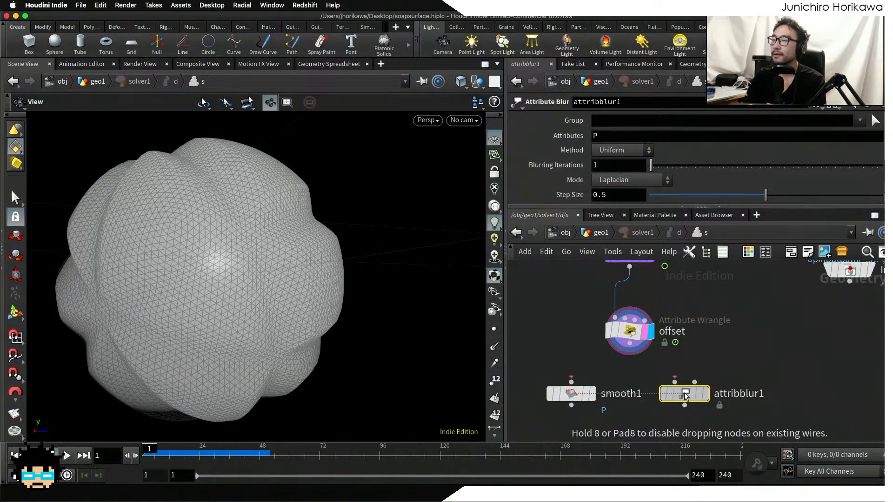
pyautogui.moveTo(636, 373); pyautogui.dragTo(680, 334, button='middle')
pyautogui.moveTo(725, 360)
pyautogui.mouseDown()
pyautogui.moveTo(746, 360)
pyautogui.moveTo(735, 357)
pyautogui.mouseUp()
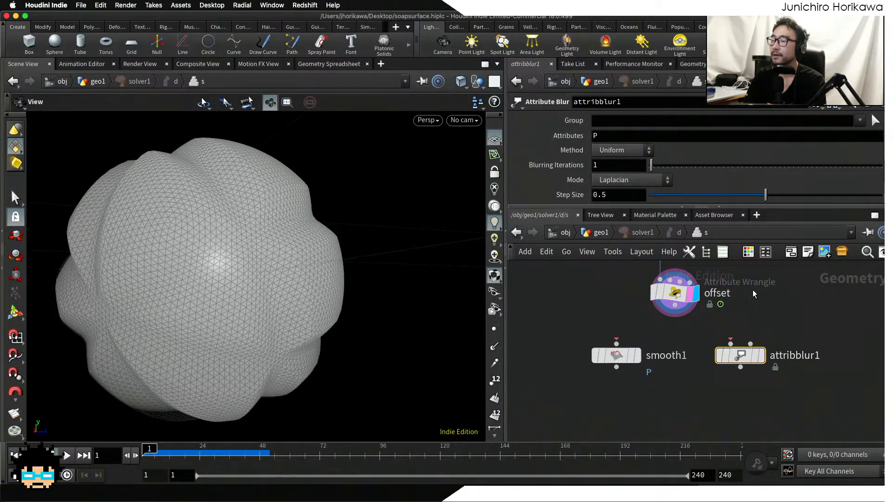
pyautogui.moveTo(799, 206); pyautogui.dragTo(799, 214)
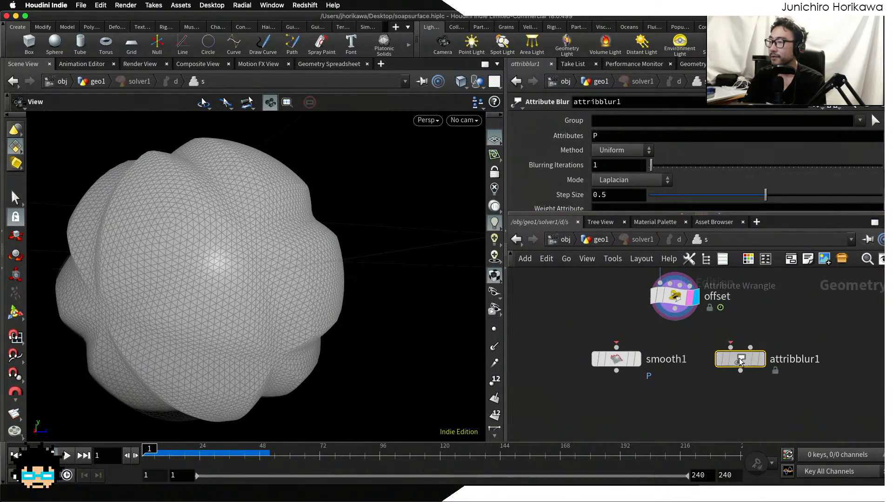
pyautogui.moveTo(740, 359); pyautogui.dragTo(740, 362)
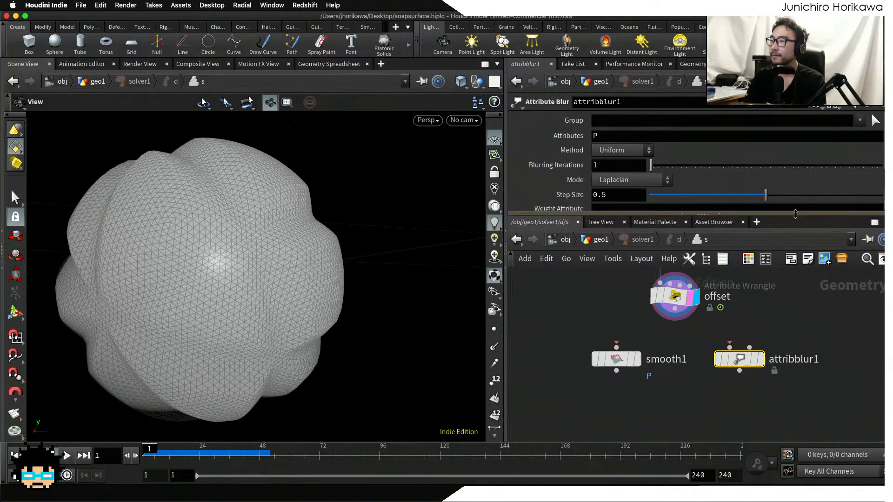
# - Enlarge the Attribute Blur parameter area to reveal the Weight Attribute setting and examine the creased sphere from several sides
pyautogui.moveTo(794, 215); pyautogui.dragTo(791, 245)
pyautogui.click(609, 210)
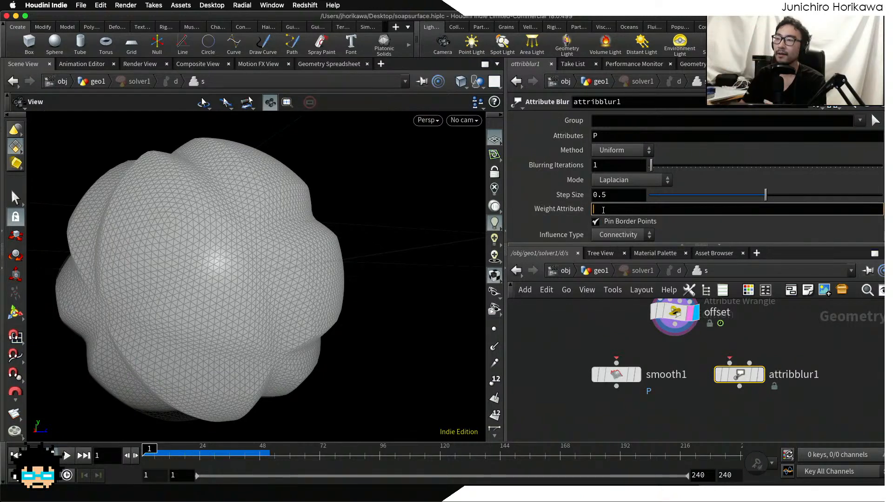
pyautogui.moveTo(219, 279); pyautogui.dragTo(180, 288)
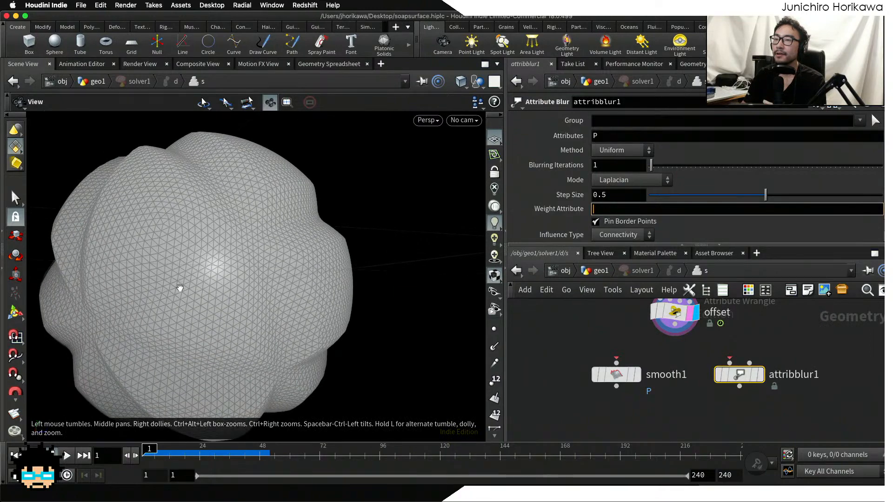
pyautogui.moveTo(256, 289); pyautogui.dragTo(210, 259)
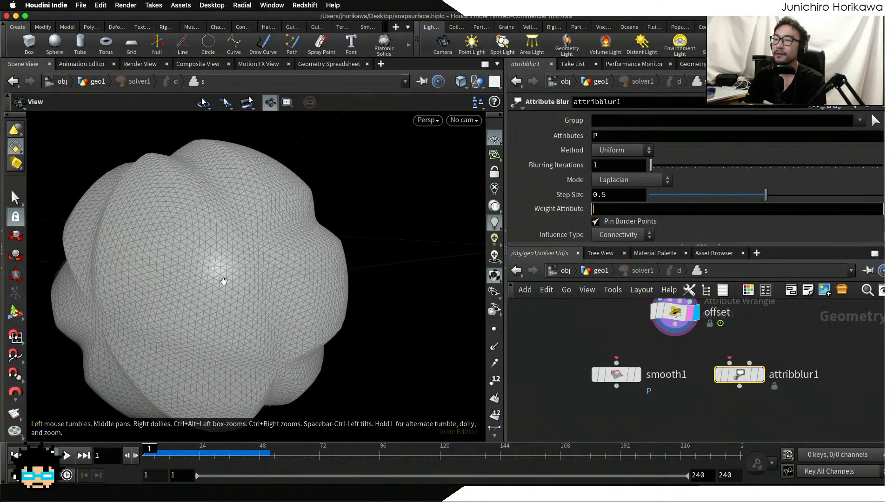
pyautogui.moveTo(245, 263); pyautogui.dragTo(279, 251, button='middle')
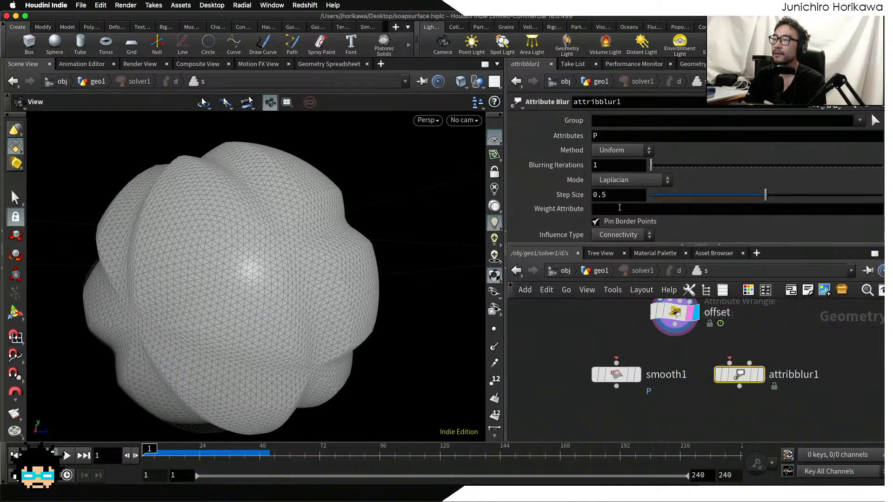
pyautogui.click(619, 208)
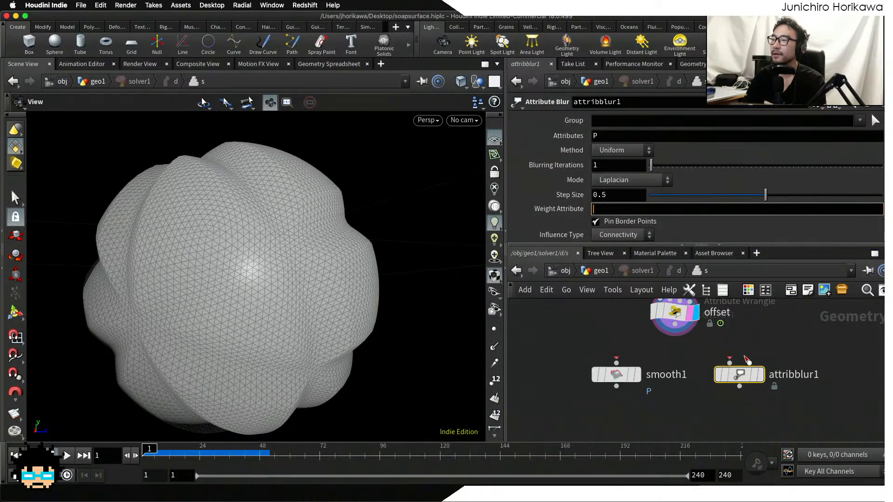
# - Compare the parameters of the Smooth and Attribute Blur nodes while spacing the two nodes further apart
pyautogui.moveTo(735, 377); pyautogui.dragTo(759, 373)
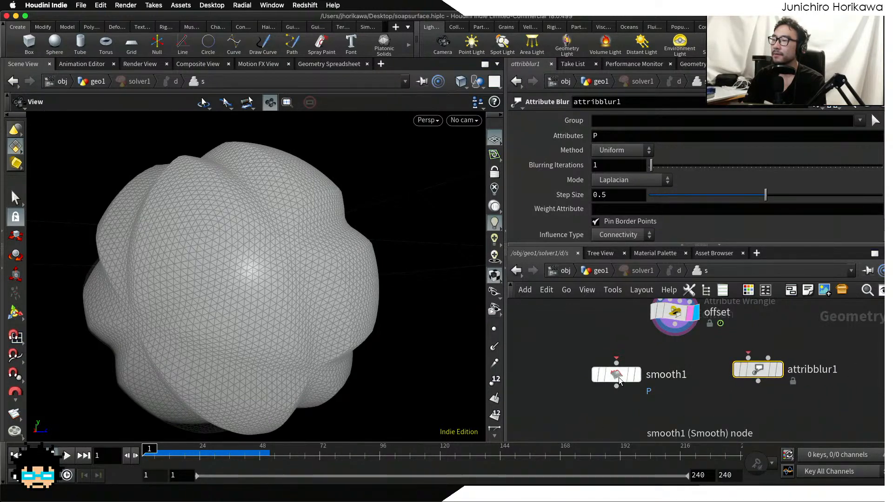
pyautogui.scroll(1, 674, 386)
pyautogui.click(603, 372)
pyautogui.moveTo(603, 373); pyautogui.dragTo(606, 373)
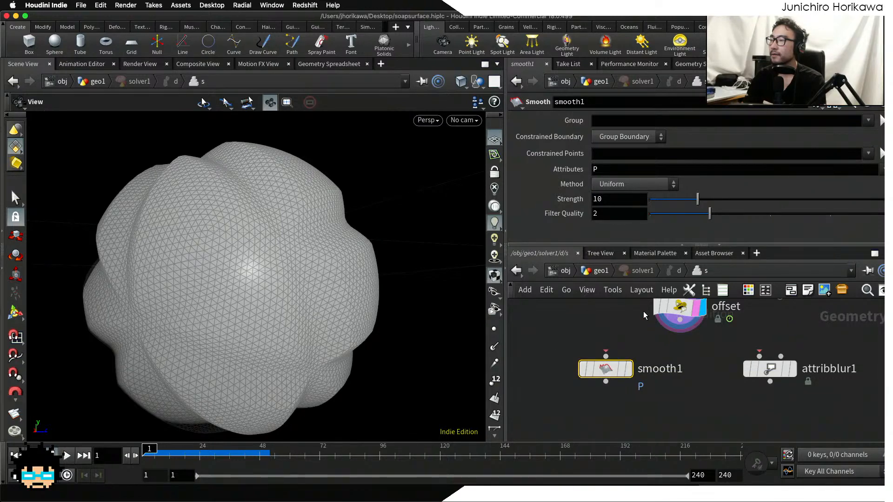
pyautogui.click(594, 155)
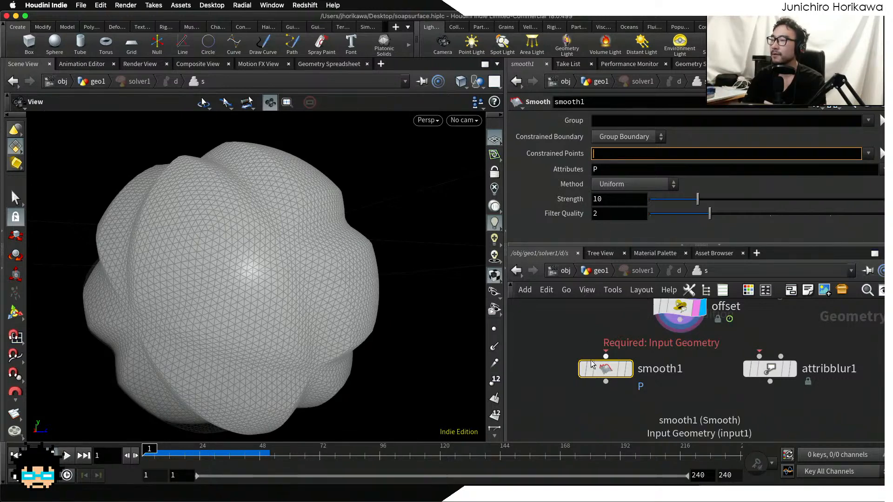
pyautogui.moveTo(604, 370); pyautogui.dragTo(577, 372)
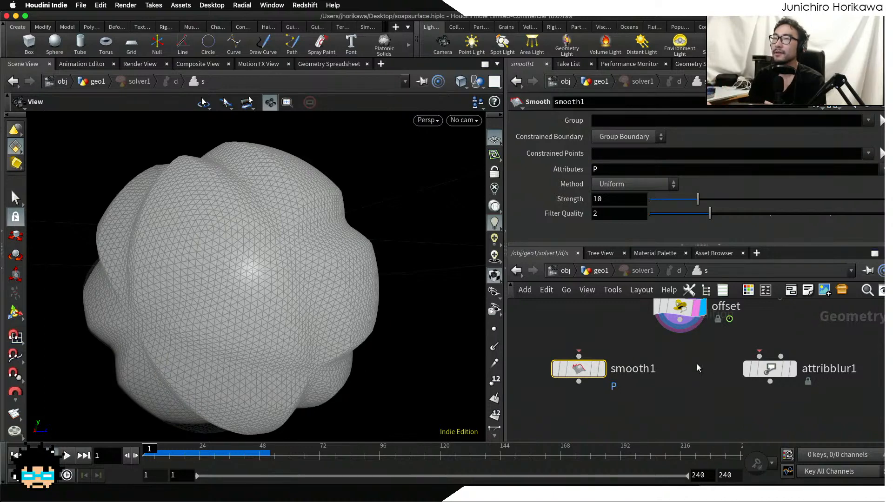
pyautogui.moveTo(772, 365)
pyautogui.moveTo(772, 366)
pyautogui.mouseDown()
pyautogui.moveTo(720, 367)
pyautogui.moveTo(766, 362)
pyautogui.moveTo(767, 372)
pyautogui.mouseUp()
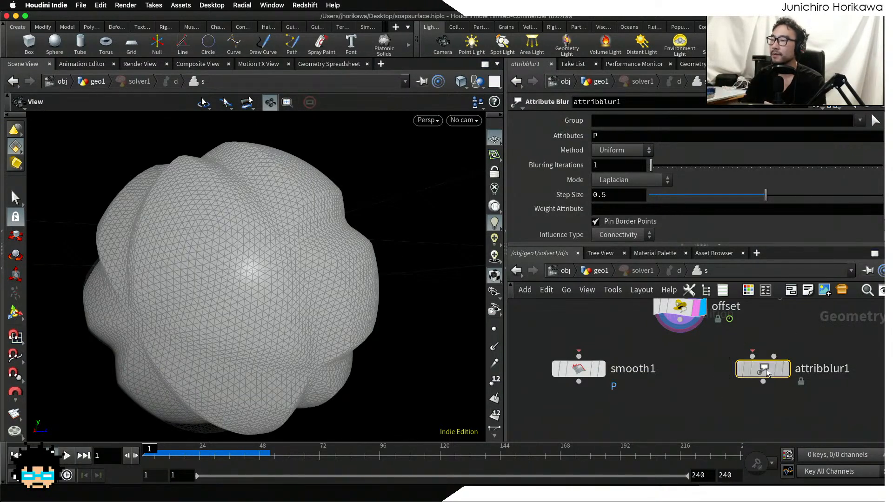
# - Delete the Smooth node, then wire the offset wrangle into the first input of attribblur1 and display its result
pyautogui.moveTo(768, 372); pyautogui.dragTo(681, 380)
pyautogui.click(572, 373)
pyautogui.press('Delete')
pyautogui.scroll(3, 683, 358)
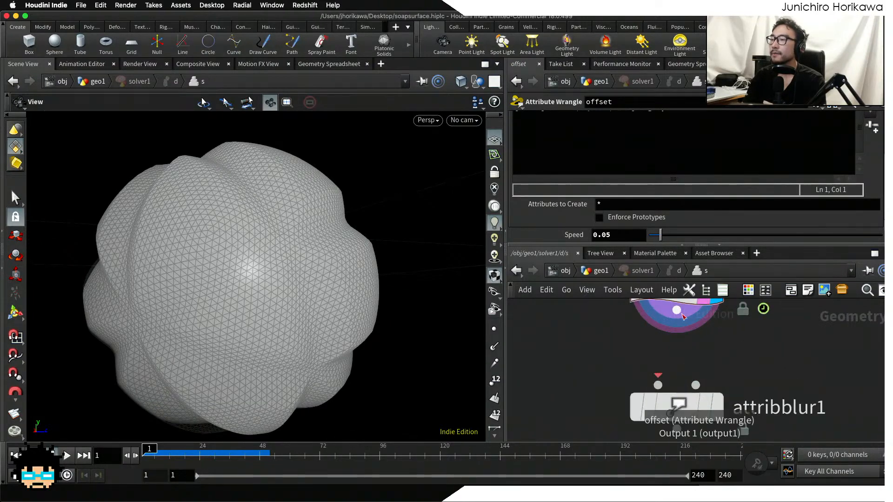
pyautogui.moveTo(677, 310); pyautogui.dragTo(657, 385)
pyautogui.click(727, 356)
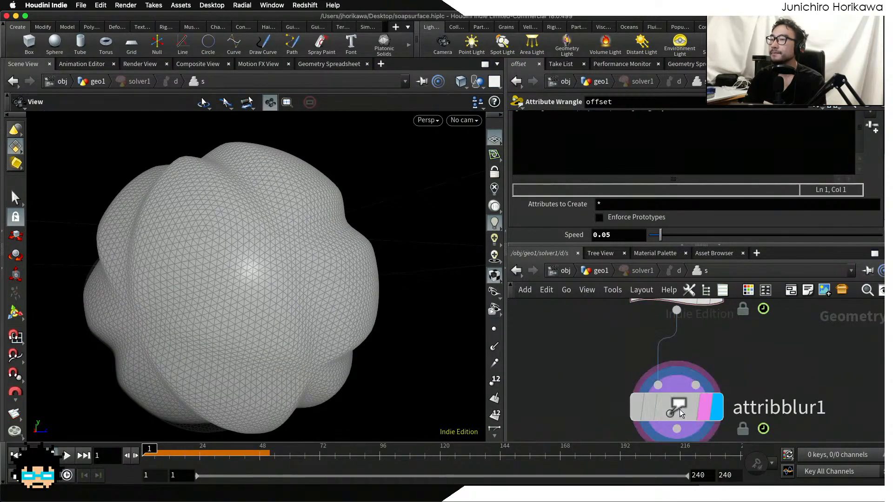
# - Set the Weight Attribute of attribblur1 to weight
pyautogui.click(677, 408)
pyautogui.click(617, 209)
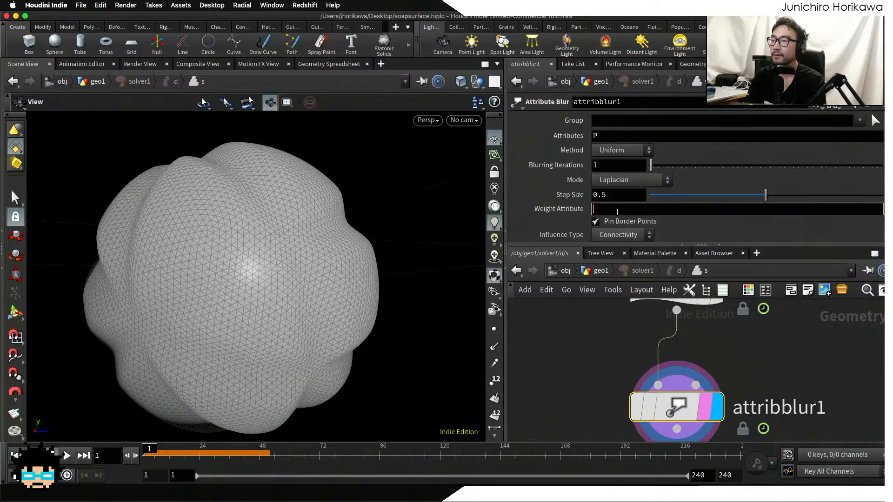
pyautogui.write('weight')
pyautogui.press('Return')
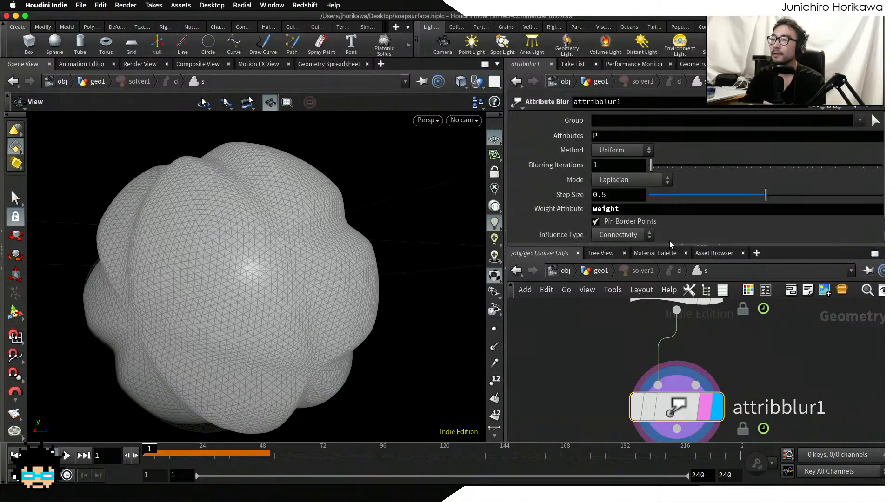
pyautogui.moveTo(636, 210); pyautogui.dragTo(578, 205)
pyautogui.click(575, 375)
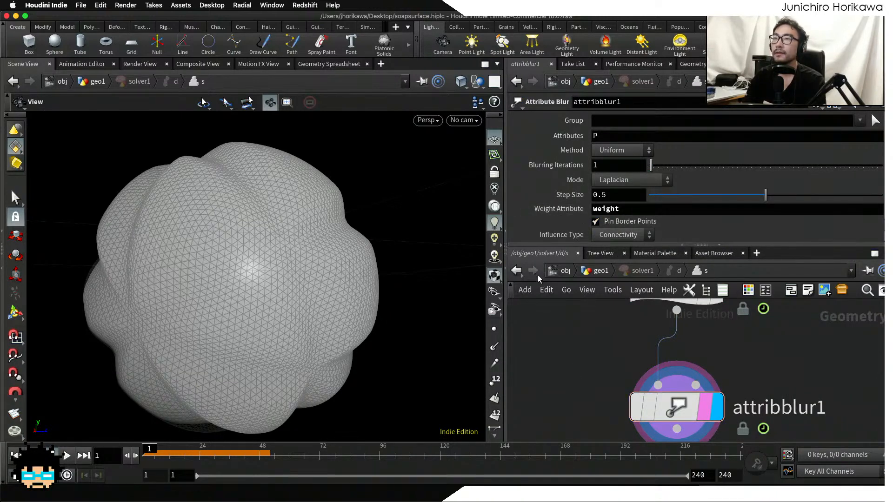
pyautogui.press('super+Tab')
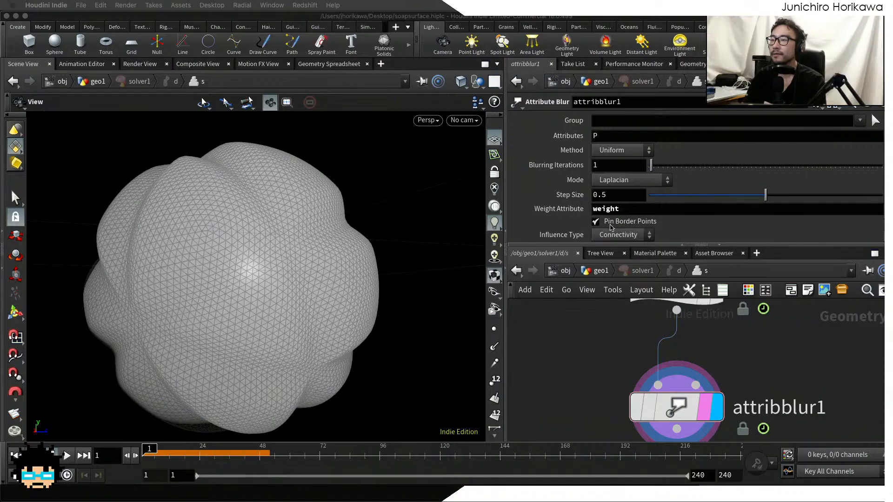
pyautogui.click(575, 399)
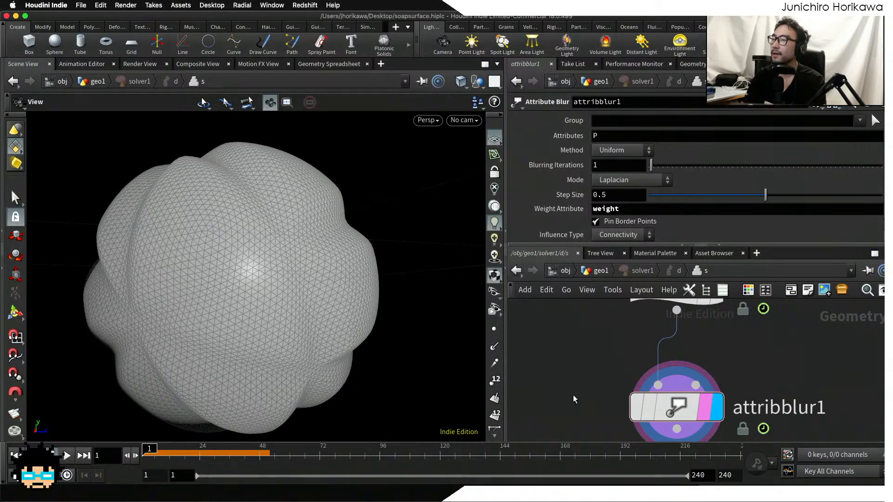
# - Set the Blurring Iterations of attribblur1 to 10 and check the effect on the sphere
pyautogui.moveTo(446, 316); pyautogui.dragTo(339, 267)
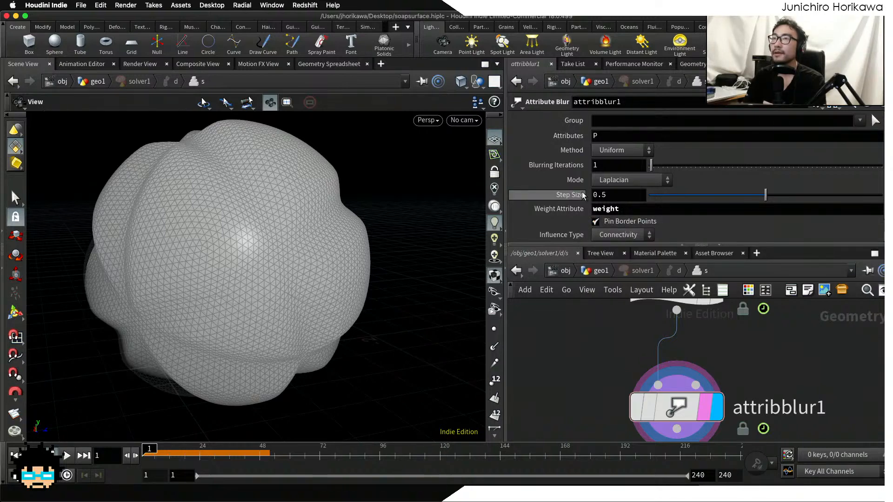
pyautogui.click(575, 169)
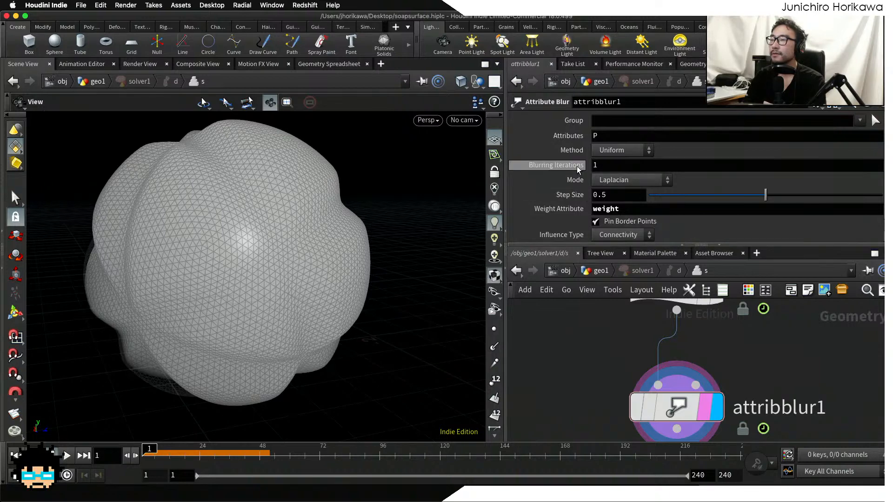
pyautogui.click(576, 167)
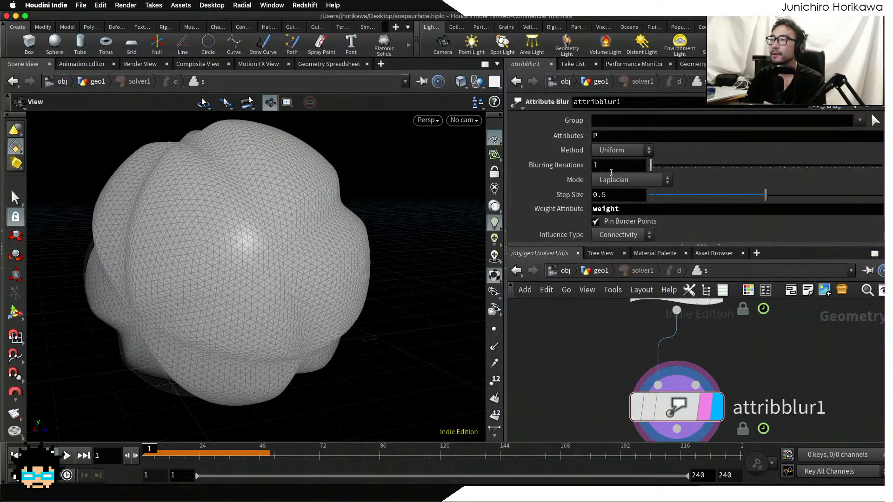
pyautogui.click(581, 168)
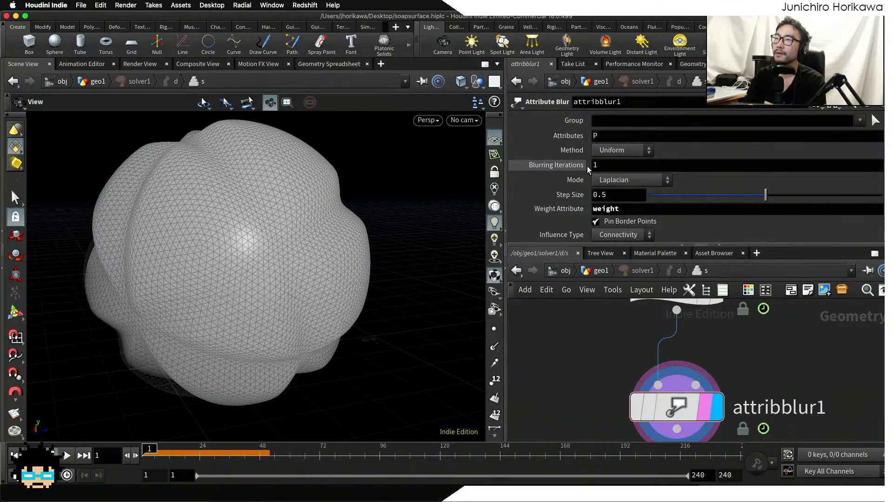
pyautogui.click(615, 164)
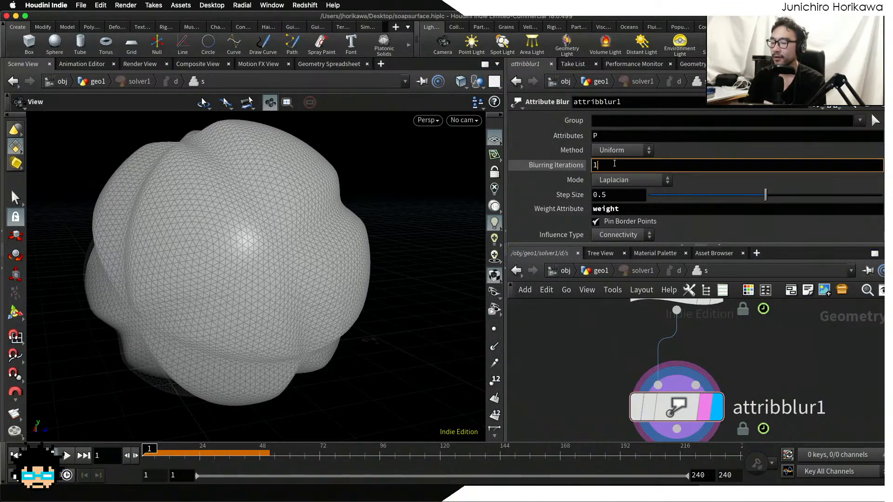
pyautogui.write('0')
pyautogui.press('Return')
pyautogui.moveTo(423, 193); pyautogui.dragTo(442, 237)
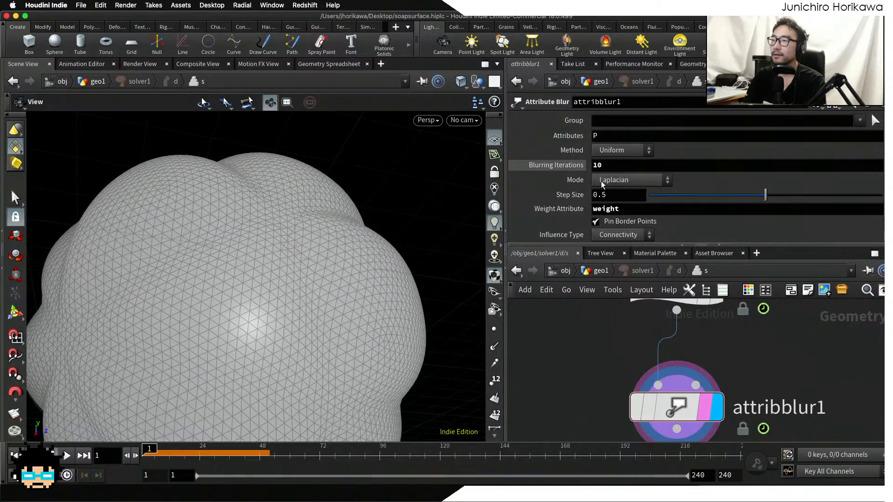
# - Raise the Blurring Iterations of attribblur1 to 100 and finally to 10000
pyautogui.click(618, 166)
pyautogui.write('0')
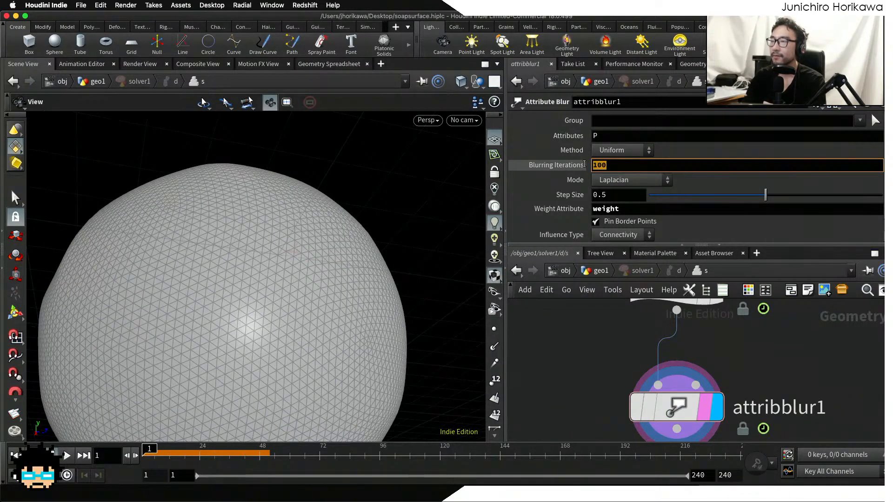
pyautogui.write('0')
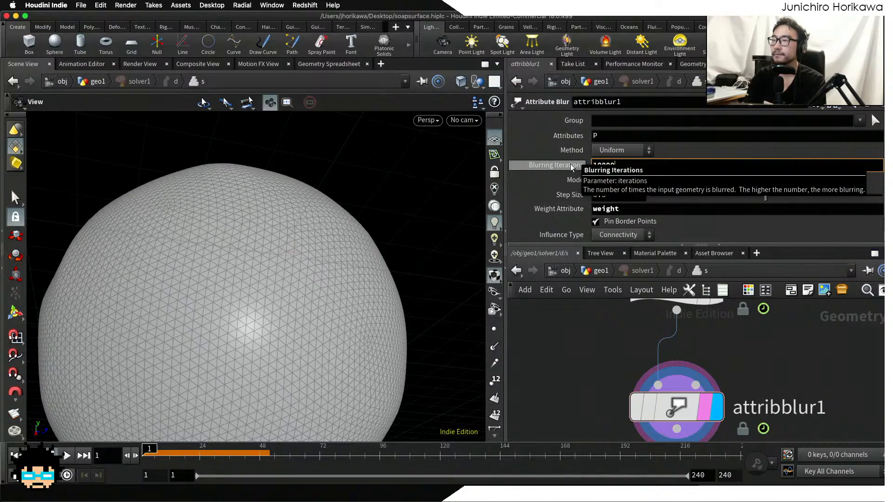
pyautogui.write('0')
pyautogui.press('Return')
# - Examine the heavily blurred surface and its creases from several sides, reviewing the Weight Attribute and Blurring Iterations settings
pyautogui.moveTo(323, 192); pyautogui.dragTo(158, 279)
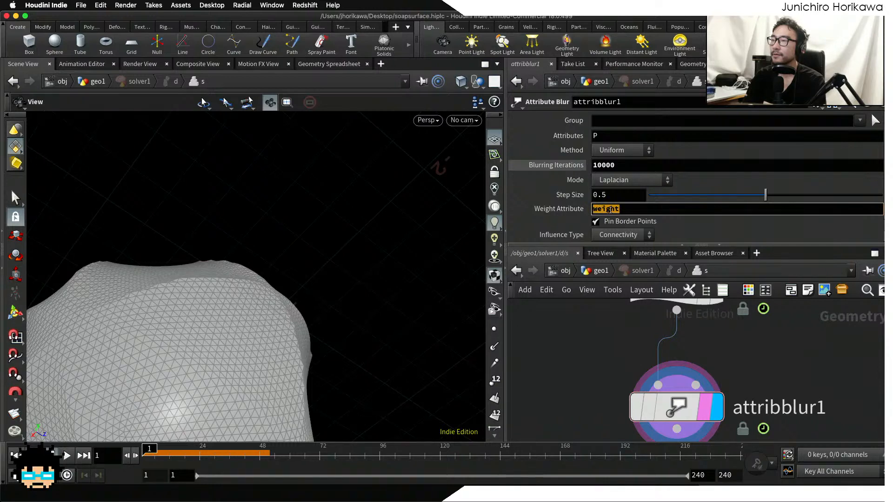
pyautogui.click(612, 209)
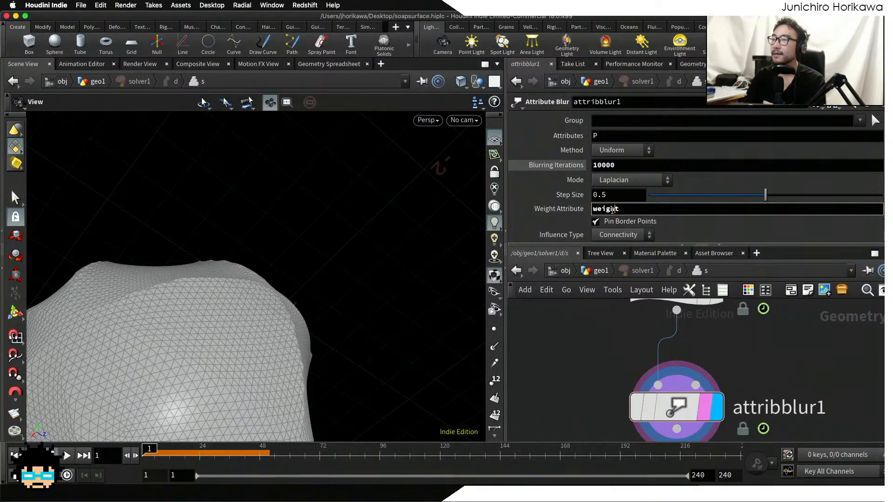
pyautogui.press('Return')
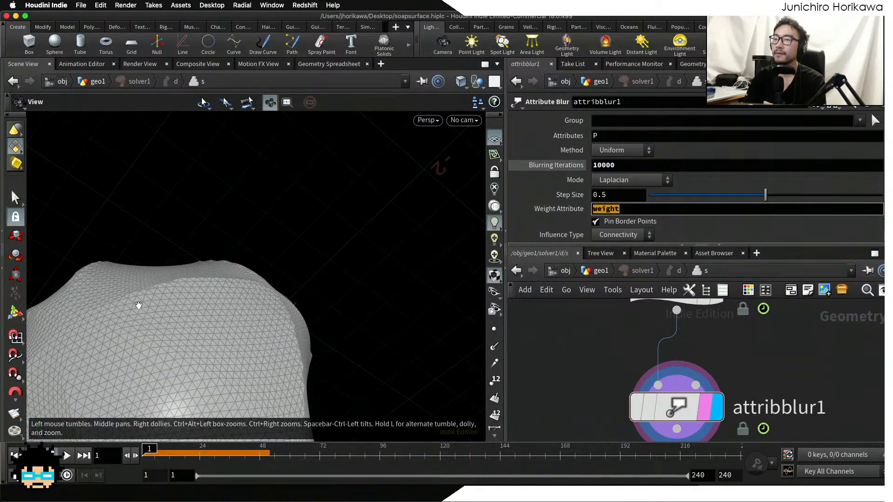
pyautogui.moveTo(193, 306); pyautogui.dragTo(264, 284)
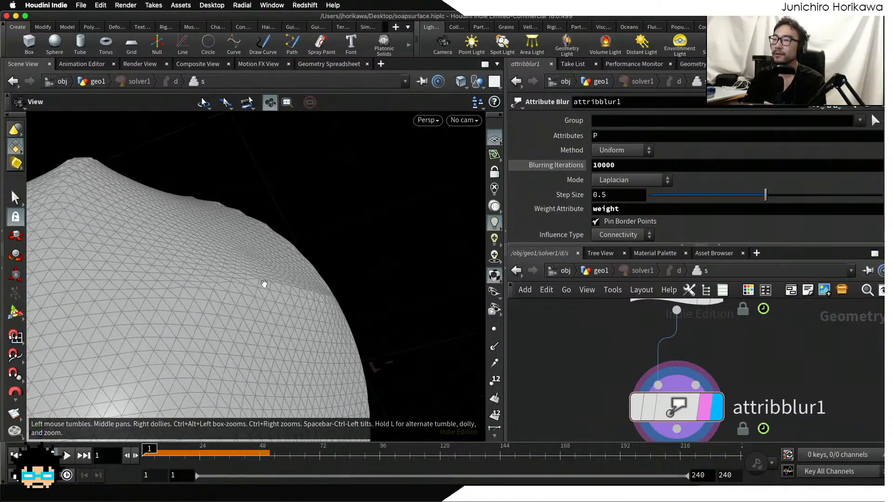
pyautogui.click(622, 165)
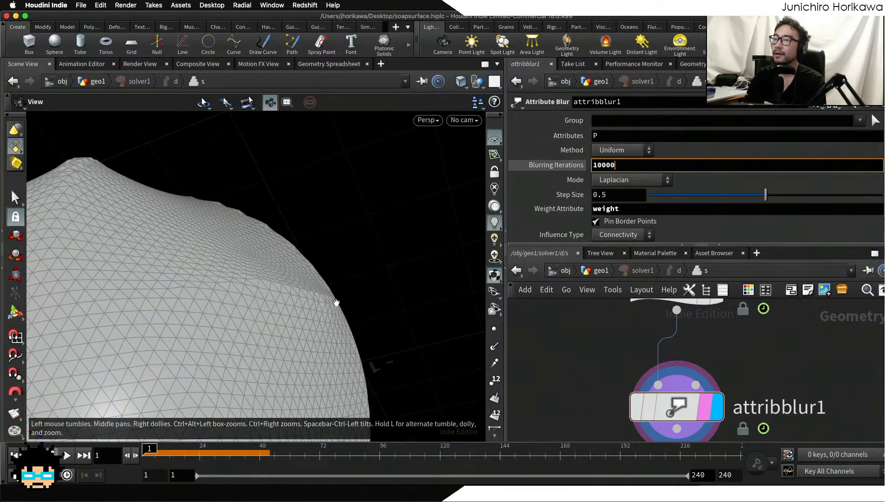
pyautogui.scroll(-6, 219, 276)
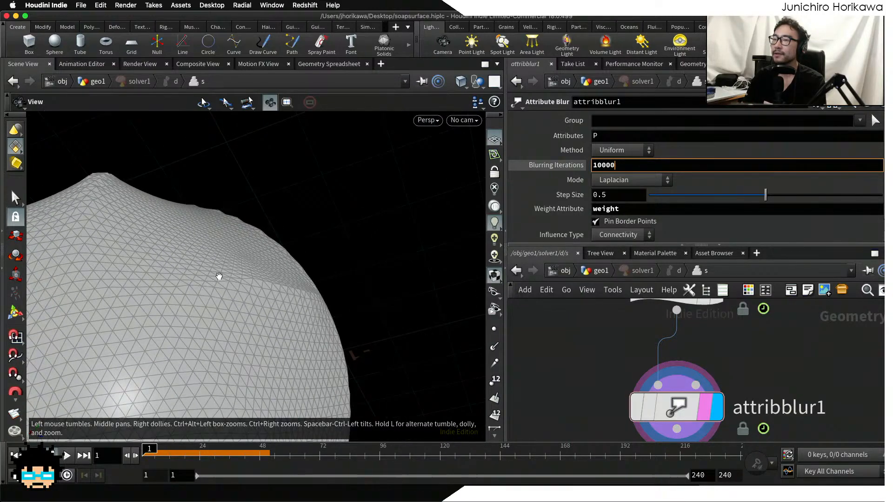
pyautogui.moveTo(219, 275); pyautogui.dragTo(201, 263)
pyautogui.scroll(-3, 201, 263)
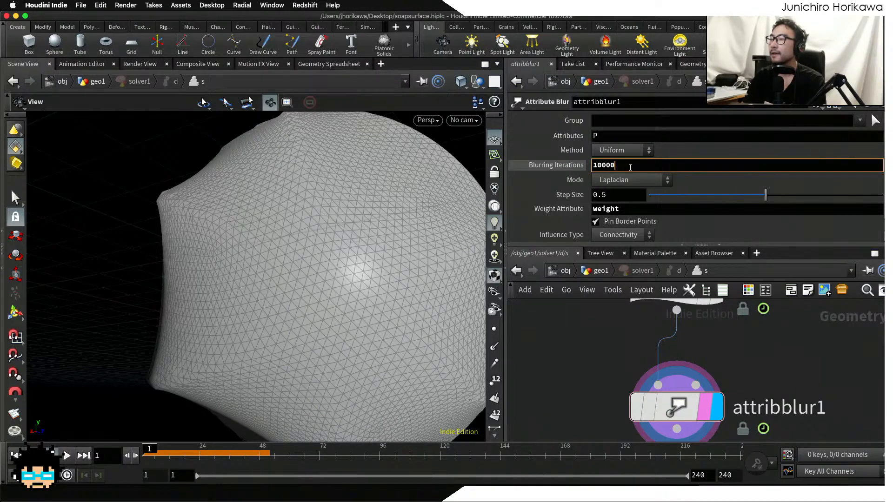
pyautogui.moveTo(694, 438); pyautogui.dragTo(670, 395)
pyautogui.moveTo(669, 390)
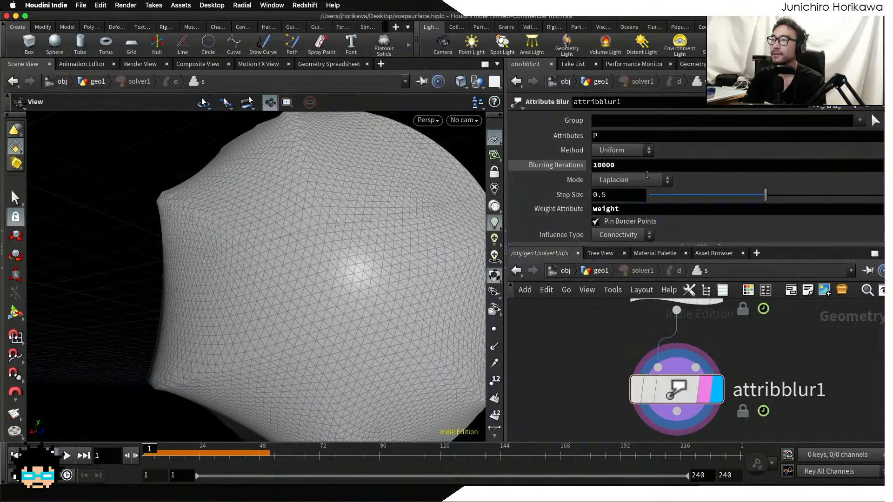
pyautogui.click(643, 168)
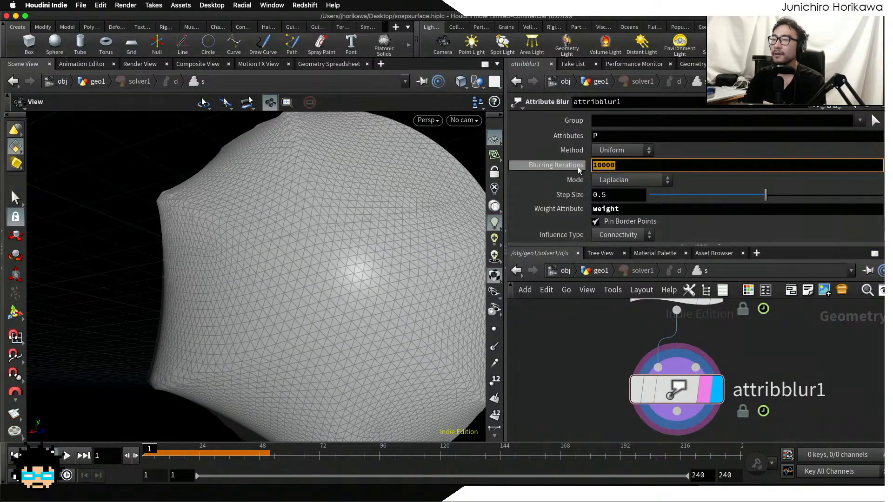
pyautogui.moveTo(578, 168)
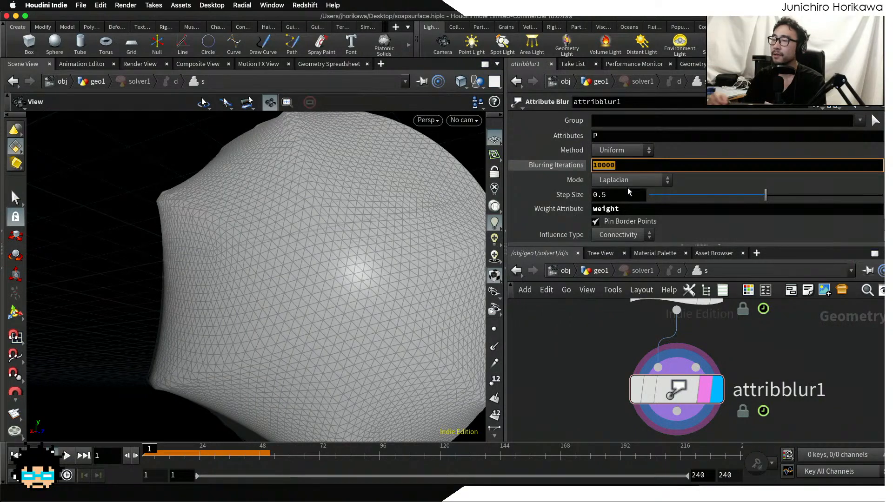
# - Set the Blurring Iterations of attribblur1 to 5
pyautogui.press('BackSpace')
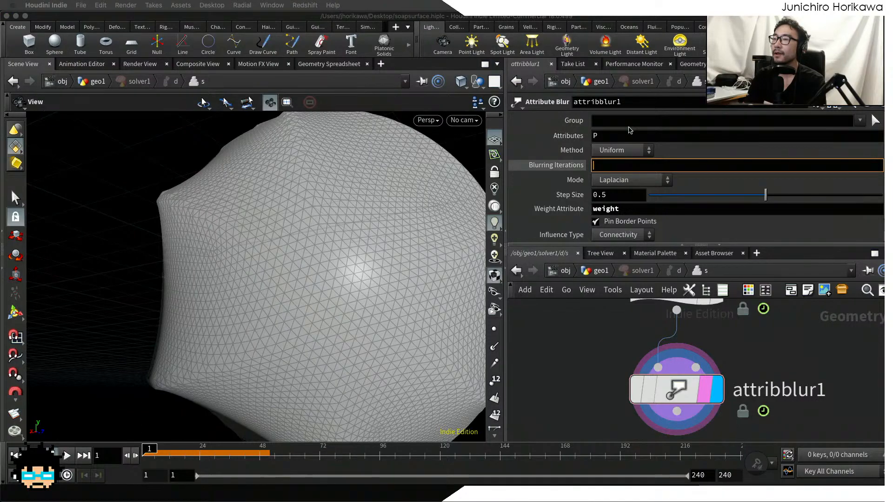
pyautogui.click(617, 166)
pyautogui.press('Return')
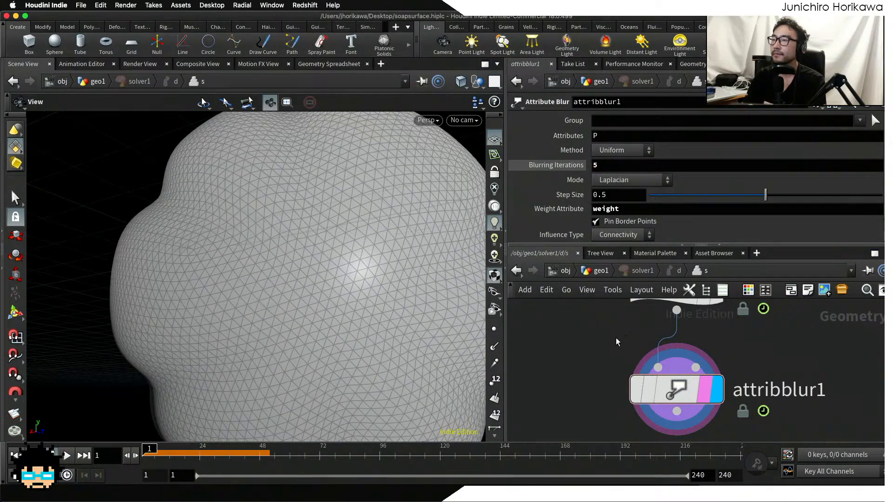
pyautogui.click(594, 165)
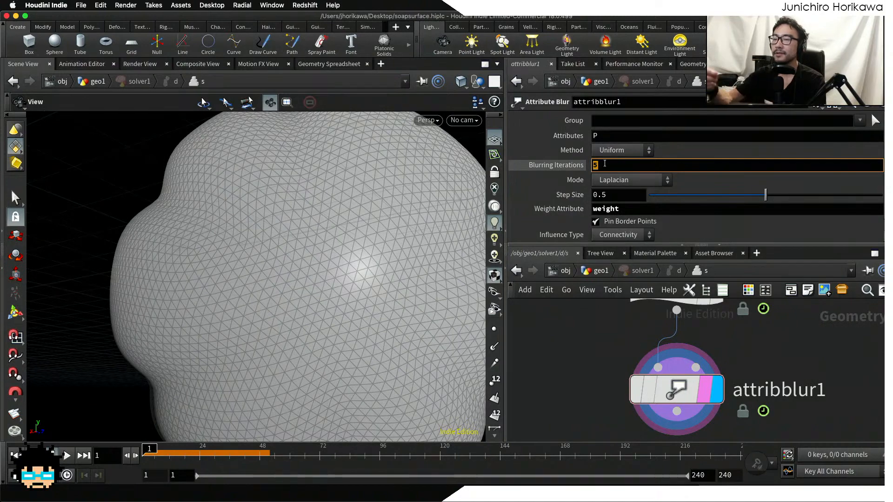
# - Return to the geo1 network and move the CONTROLLER null beside sphere1
pyautogui.scroll(-3, 582, 322)
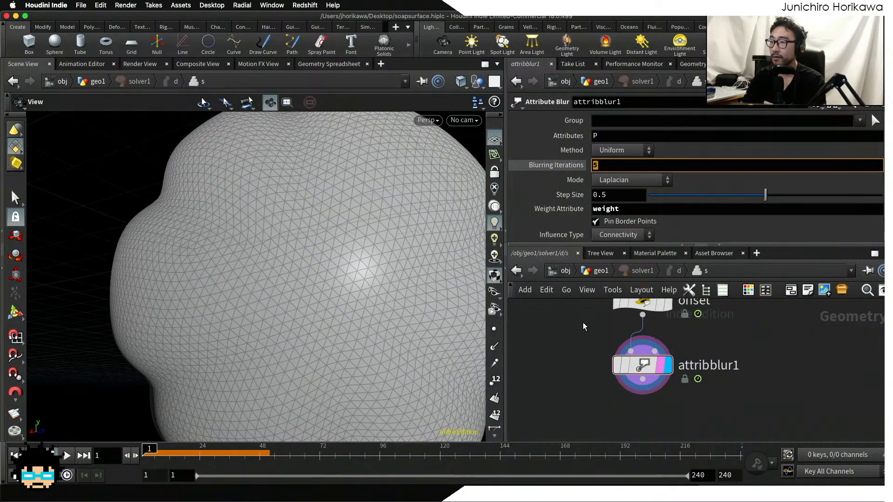
pyautogui.moveTo(582, 322); pyautogui.dragTo(588, 395, button='middle')
pyautogui.click(601, 271)
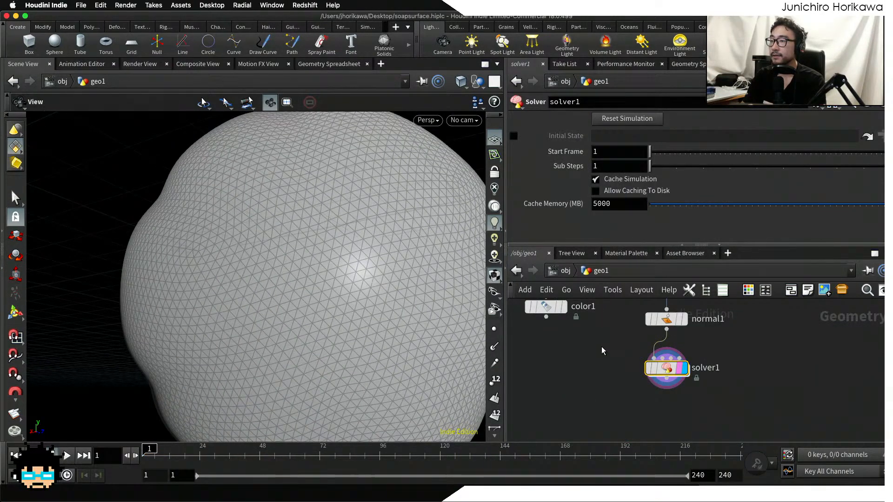
pyautogui.moveTo(577, 328); pyautogui.dragTo(647, 424, button='middle')
pyautogui.scroll(1, 628, 364)
pyautogui.scroll(-2, 642, 361)
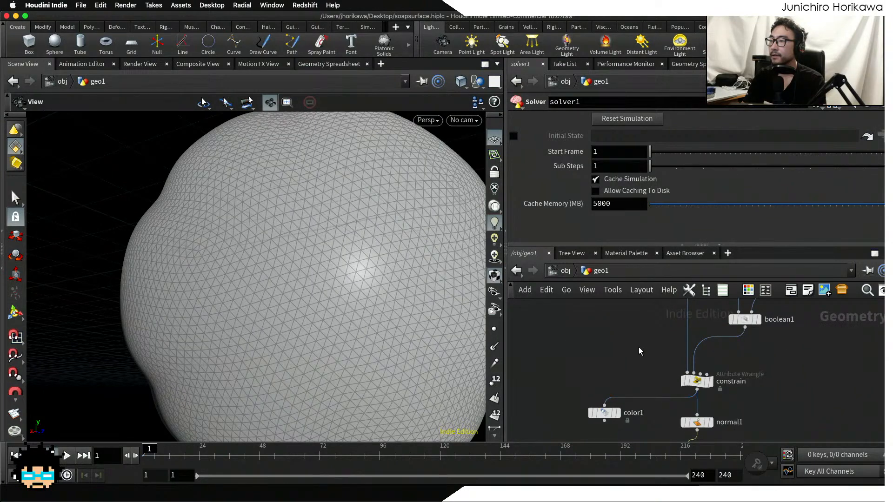
pyautogui.moveTo(640, 351); pyautogui.dragTo(628, 430, button='middle')
pyautogui.moveTo(625, 369); pyautogui.dragTo(597, 431, button='middle')
pyautogui.moveTo(709, 353); pyautogui.dragTo(700, 394, button='middle')
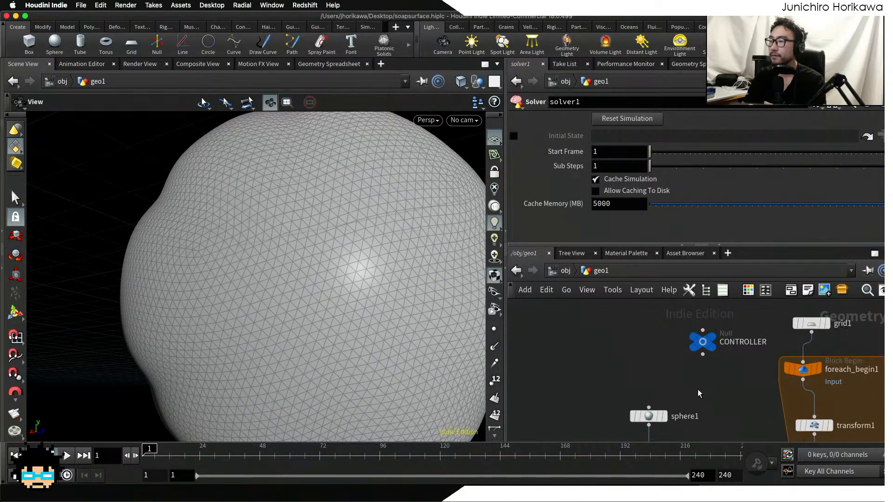
pyautogui.moveTo(704, 348); pyautogui.dragTo(585, 400)
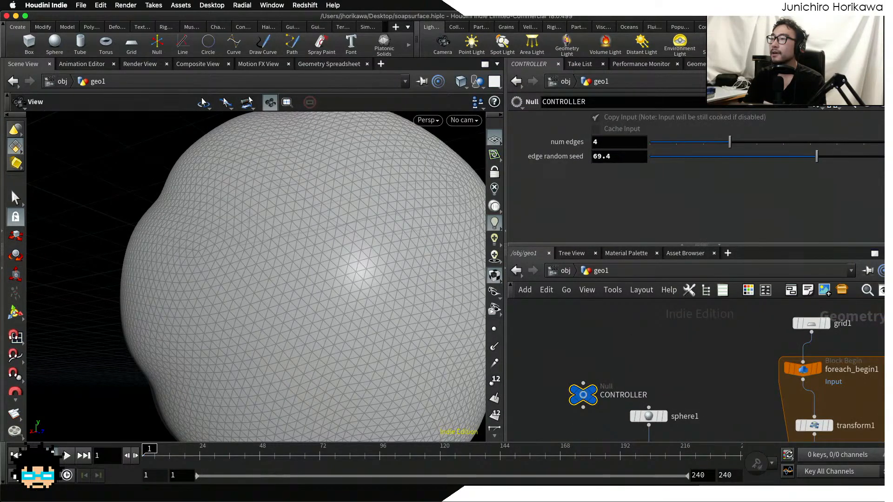
# - Add an integer parameter named blur_ite with the label "blur ite" to the CONTROLLER null's parameter interface
pyautogui.click(814, 107)
pyautogui.click(813, 118)
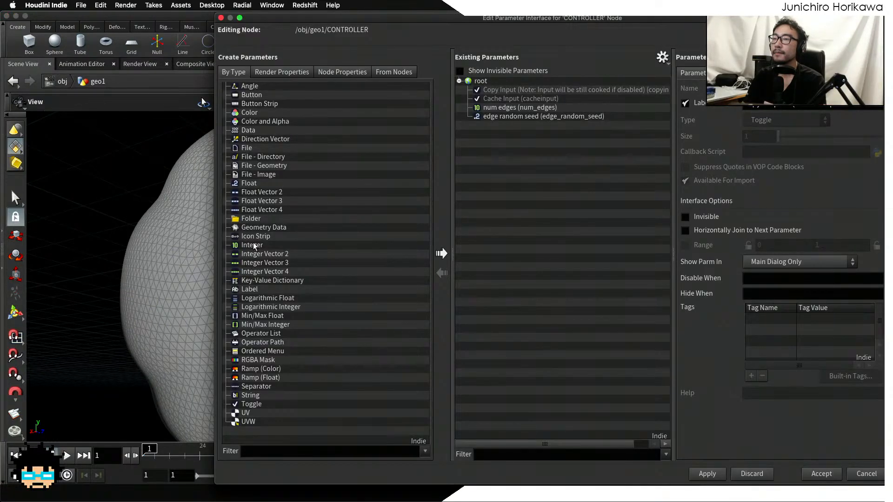
pyautogui.moveTo(477, 209); pyautogui.dragTo(479, 210)
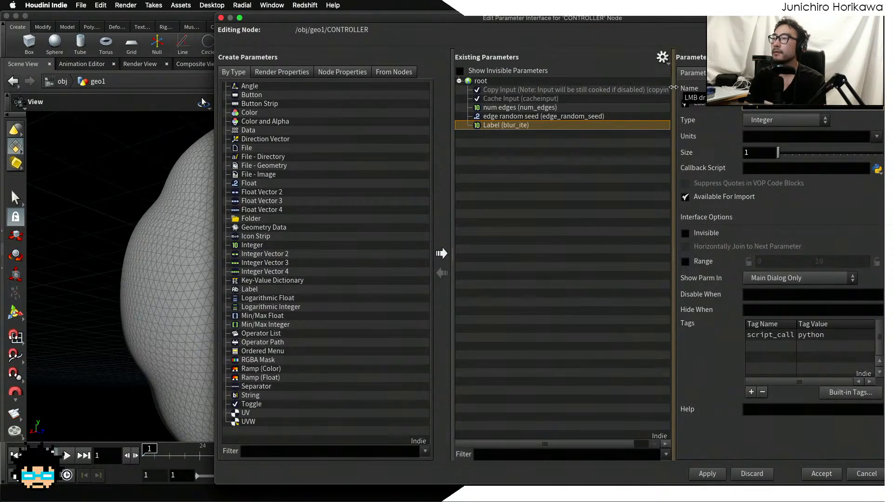
pyautogui.press('Return')
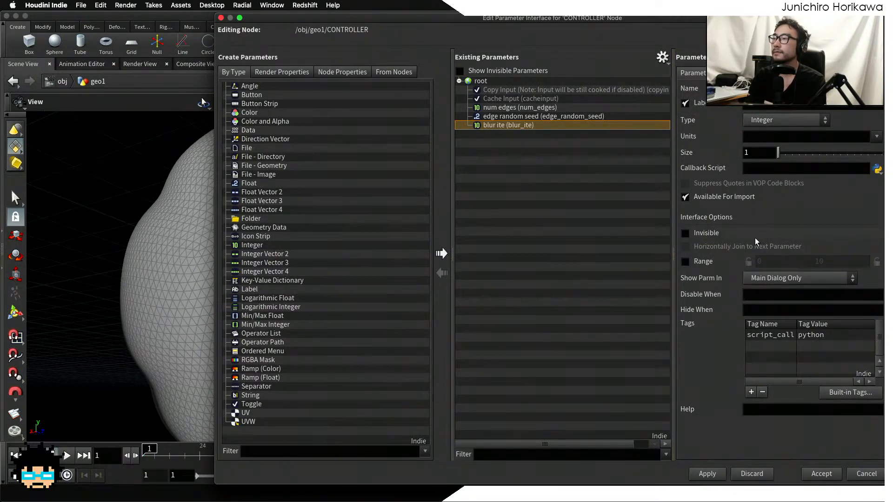
# - Give the blur ite parameter a range of 0 to 50, accept the interface, and set its value to 5
pyautogui.click(685, 262)
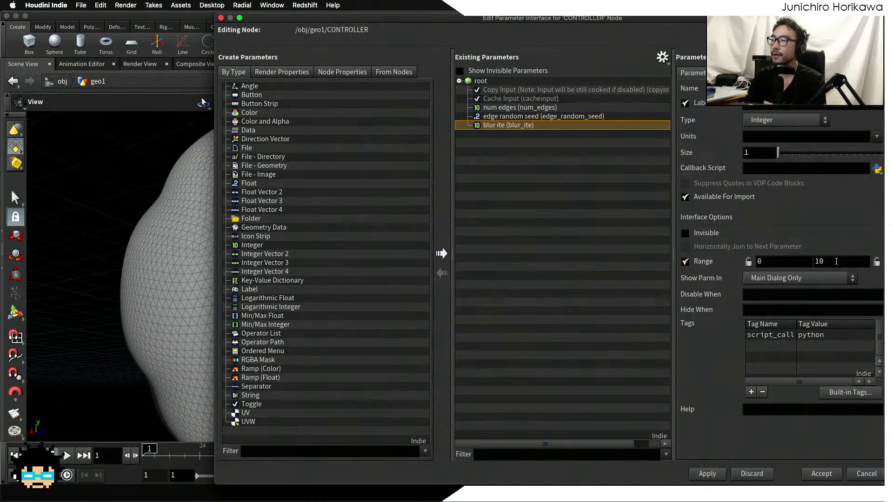
pyautogui.write('5')
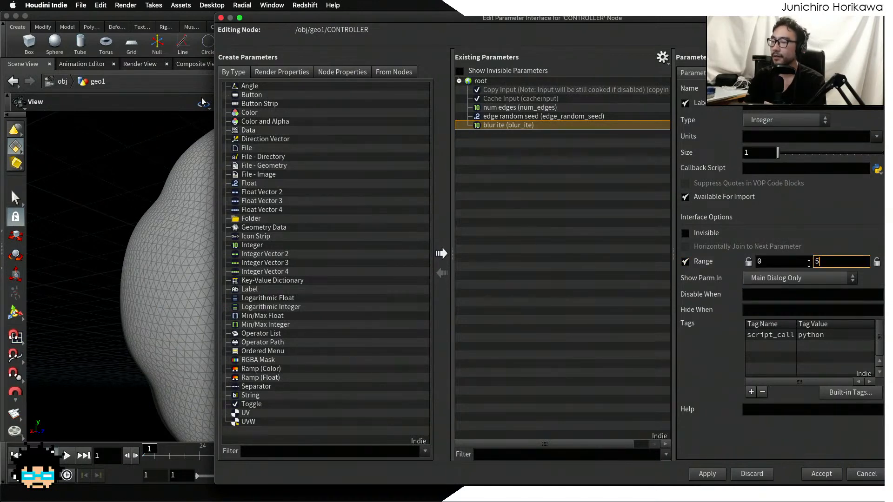
pyautogui.click(707, 474)
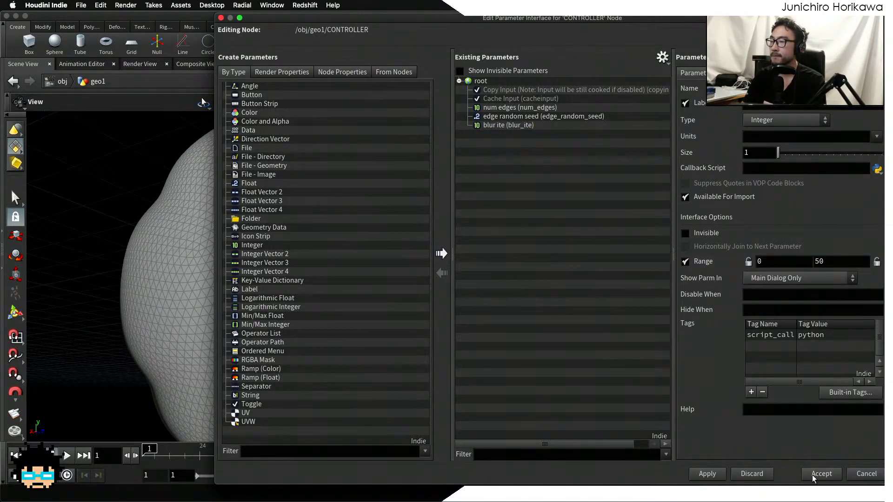
pyautogui.click(821, 474)
pyautogui.write('5')
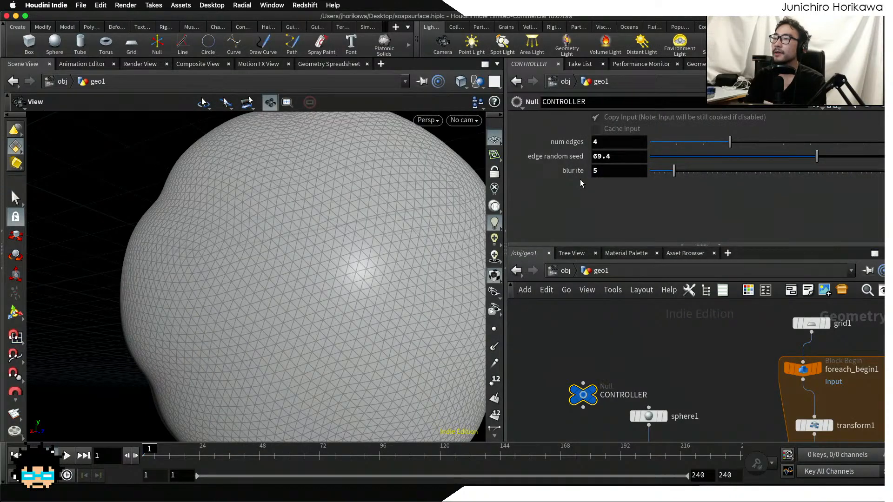
# - Link the Blurring Iterations of attribblur1 inside solver1 to CONTROLLER's blur ite parameter as a relative reference
pyautogui.rightClick(612, 171)
pyautogui.click(652, 255)
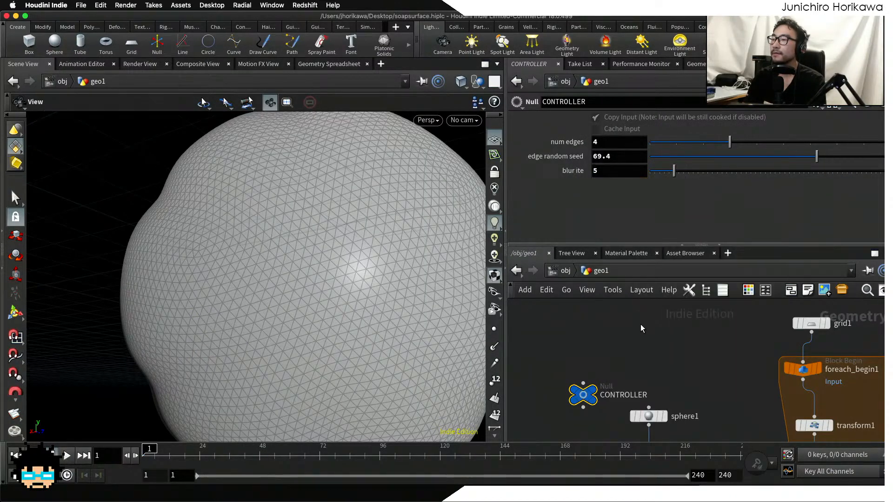
pyautogui.scroll(-6, 640, 325)
pyautogui.scroll(7, 645, 396)
pyautogui.doubleClick(625, 384)
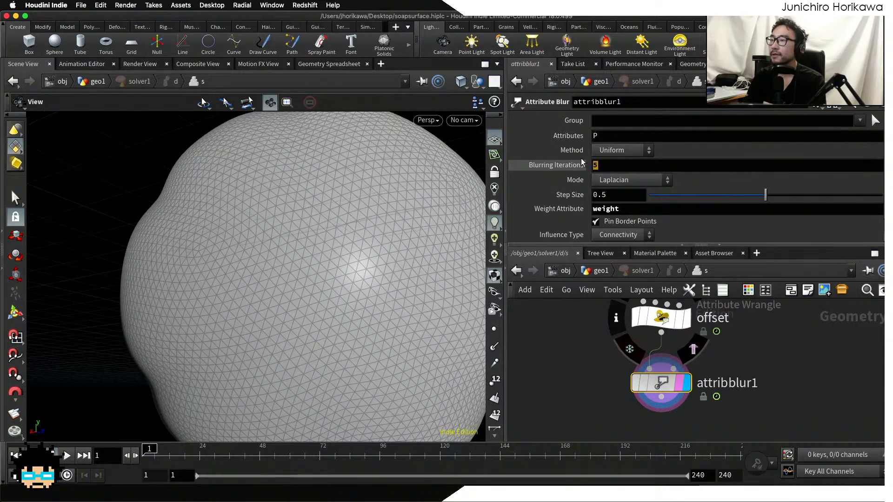
pyautogui.rightClick(621, 166)
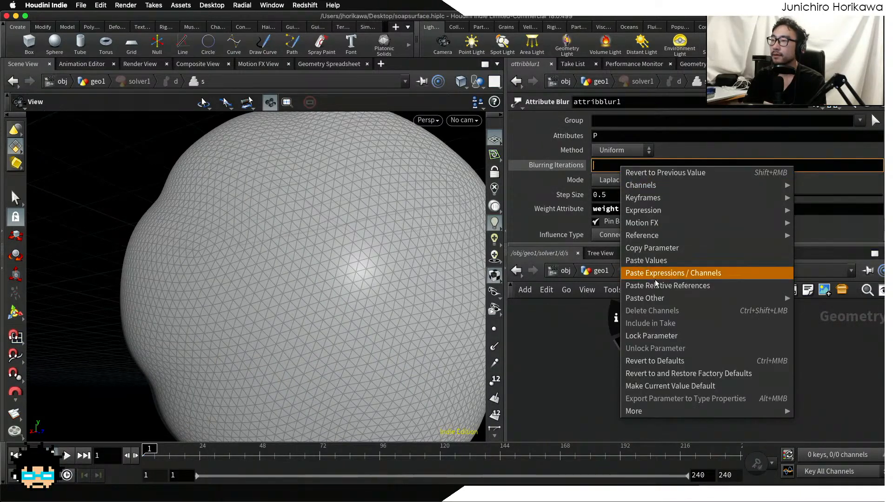
pyautogui.click(657, 285)
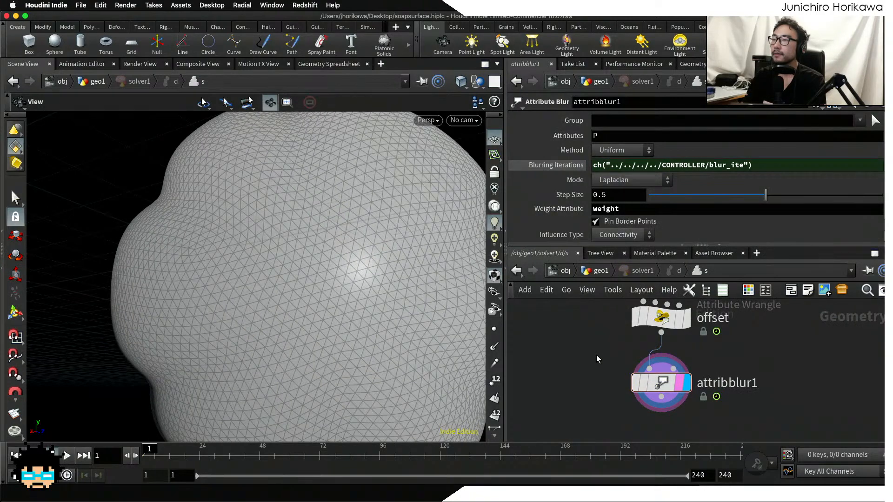
pyautogui.click(578, 166)
pyautogui.click(559, 167)
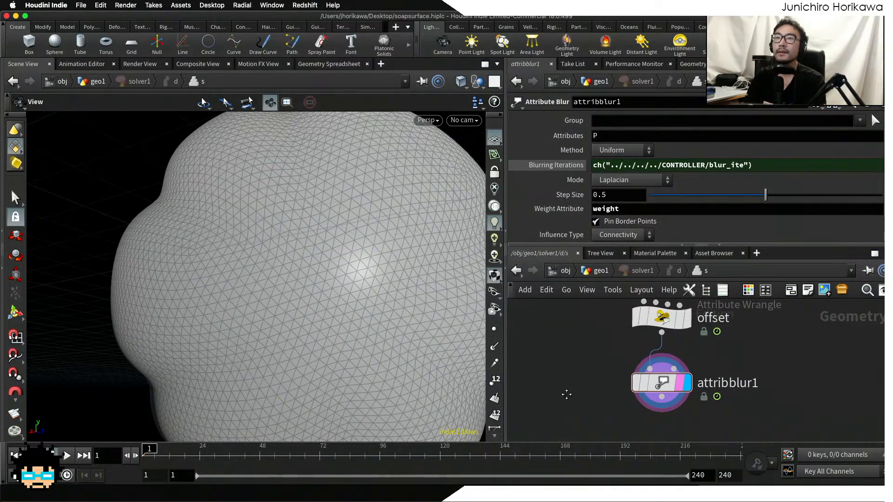
# - Compare the whole surface at the offset wrangle with the result at attribblur1
pyautogui.scroll(-2, 558, 372)
pyautogui.moveTo(436, 293); pyautogui.dragTo(279, 227, button='right')
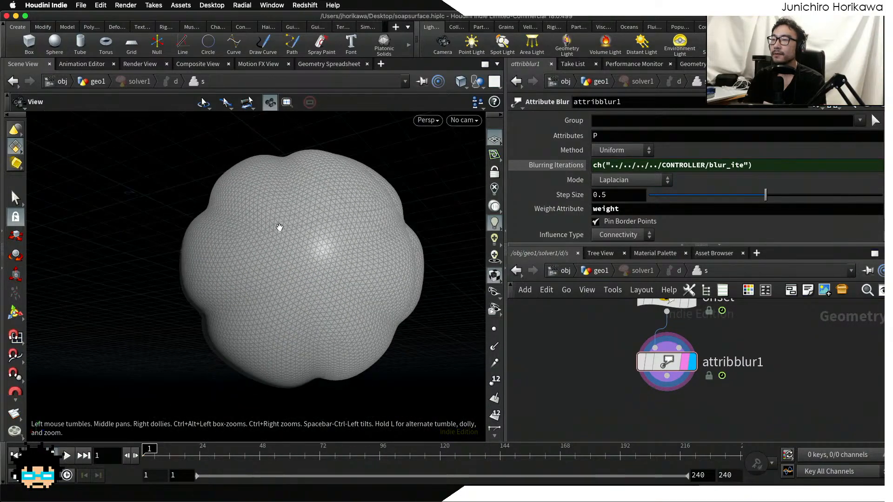
pyautogui.moveTo(556, 323); pyautogui.dragTo(527, 346, button='middle')
pyautogui.moveTo(584, 357); pyautogui.dragTo(571, 407, button='middle')
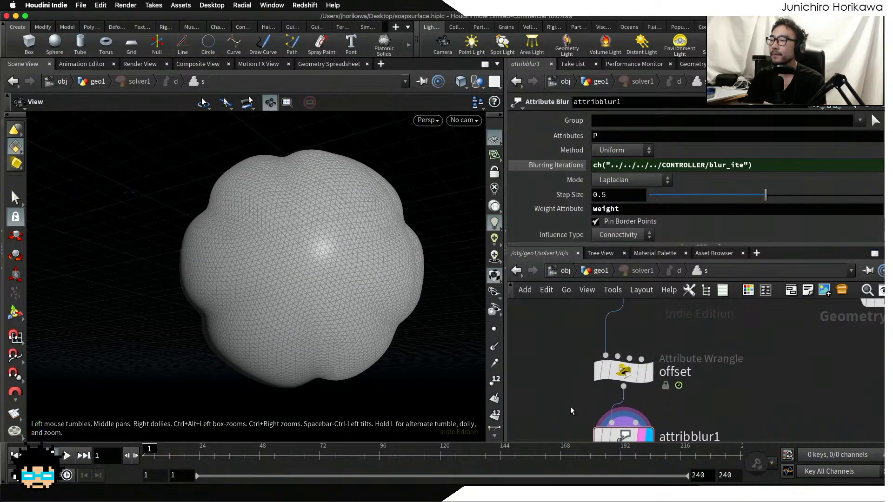
pyautogui.click(653, 376)
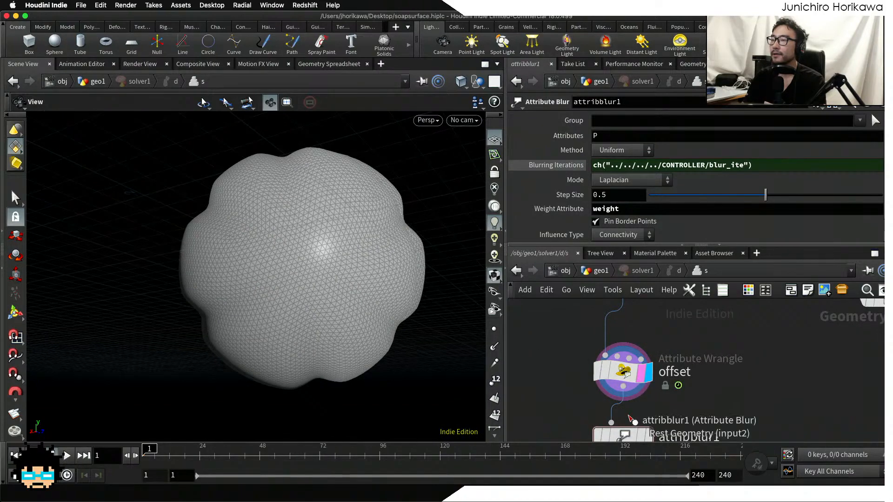
pyautogui.moveTo(661, 435); pyautogui.dragTo(671, 348, button='middle')
pyautogui.click(663, 372)
pyautogui.scroll(1, 627, 377)
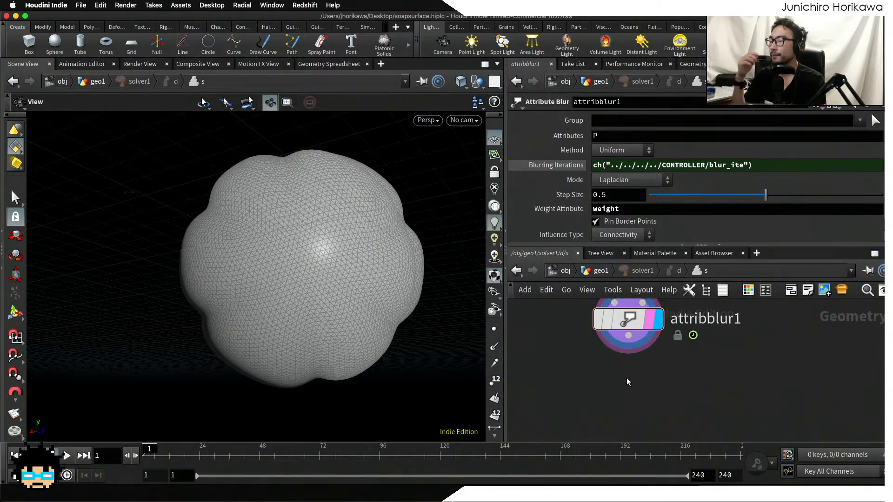
# - Display the point normals and examine their directions closely along a crease of the blurred surface
pyautogui.moveTo(331, 294); pyautogui.dragTo(367, 275)
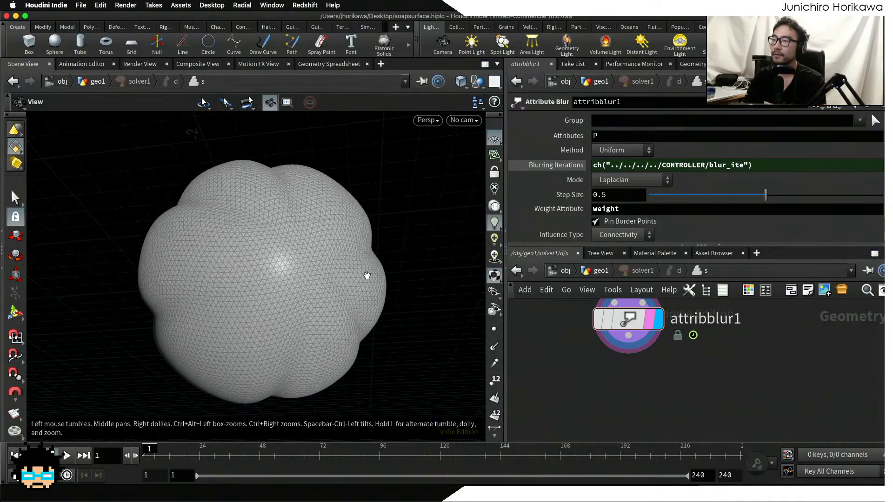
pyautogui.click(495, 346)
pyautogui.scroll(6, 326, 242)
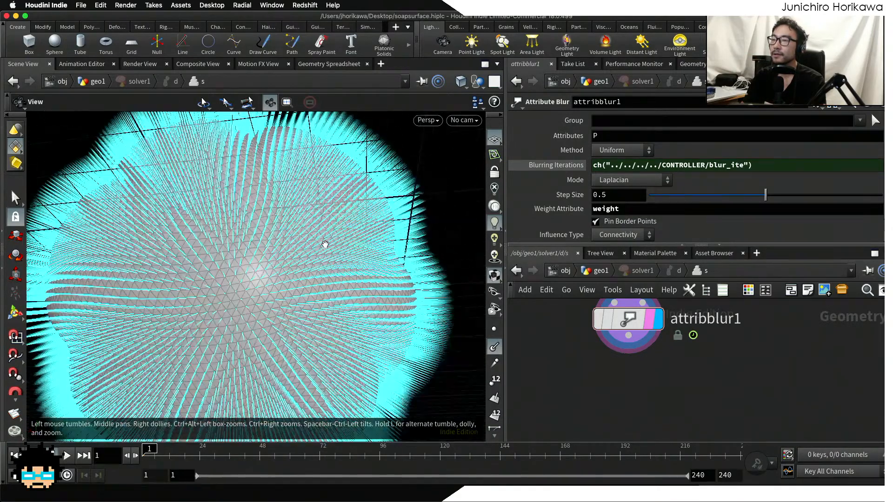
pyautogui.moveTo(363, 238); pyautogui.dragTo(313, 305)
pyautogui.scroll(2, 313, 304)
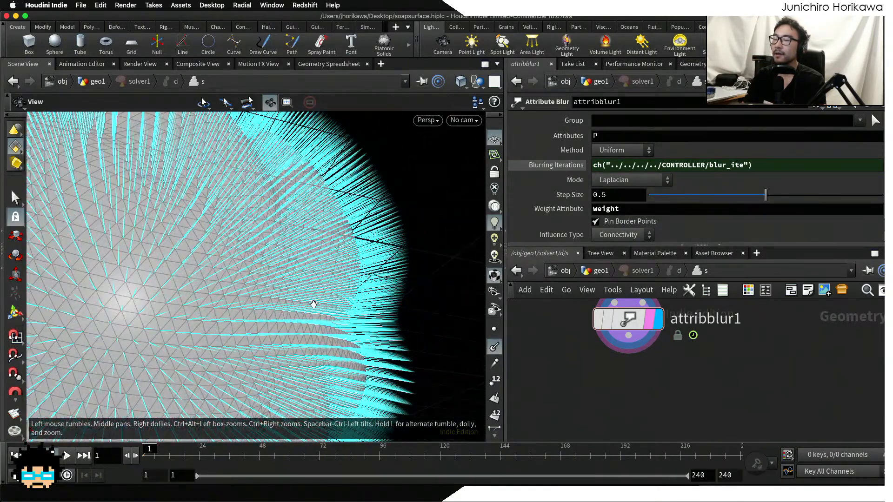
pyautogui.moveTo(307, 216); pyautogui.dragTo(206, 294)
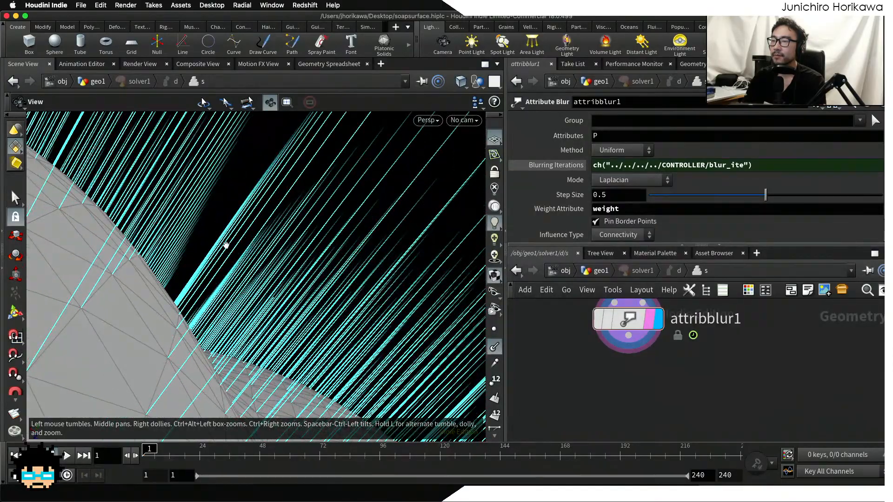
pyautogui.moveTo(177, 326); pyautogui.dragTo(180, 331)
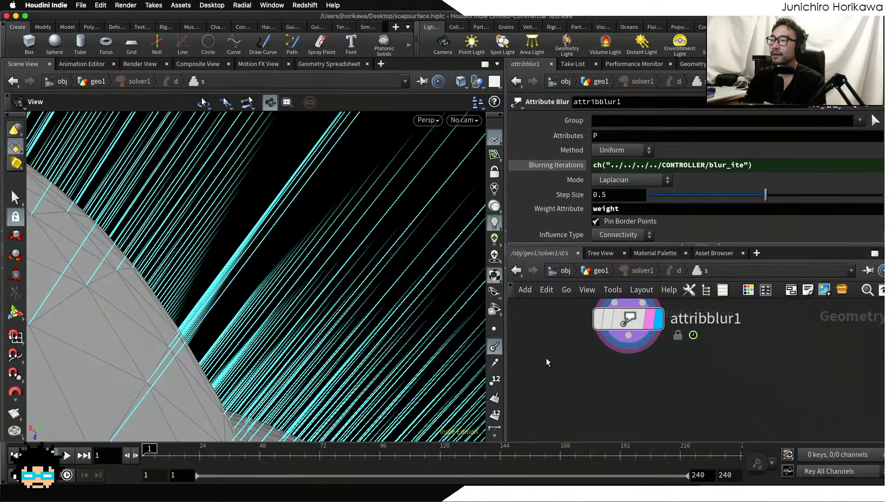
# - Add a Normal node below attribblur1, feed it from attribblur1, and display its result
pyautogui.press('Tab')
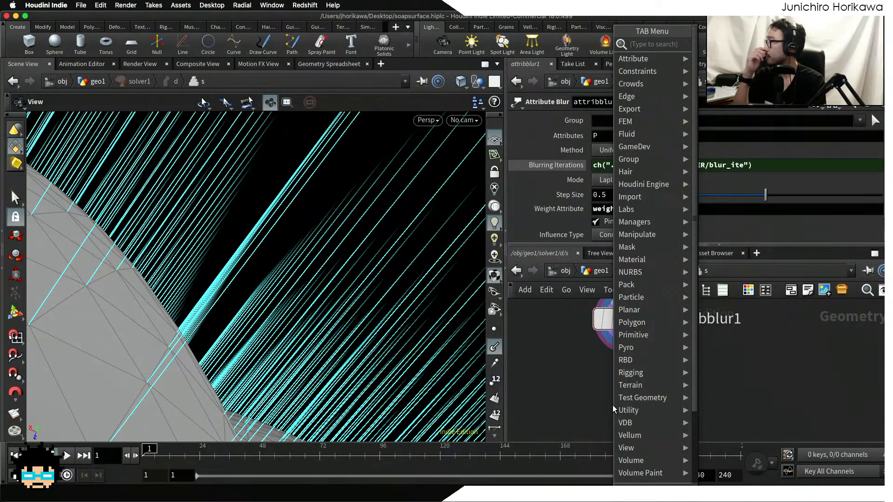
pyautogui.write('normal')
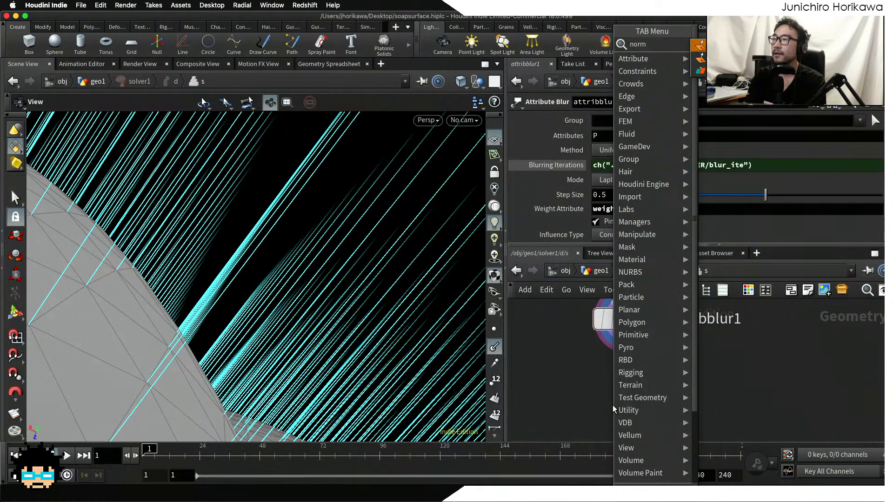
pyautogui.press('Return')
pyautogui.click(613, 406)
pyautogui.scroll(1, 616, 406)
pyautogui.moveTo(617, 406); pyautogui.dragTo(632, 393)
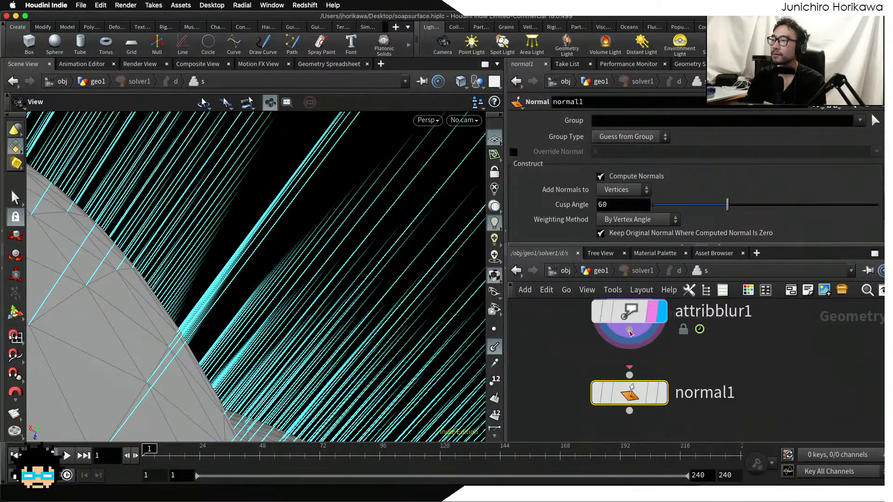
pyautogui.moveTo(629, 330); pyautogui.dragTo(630, 375)
pyautogui.click(661, 393)
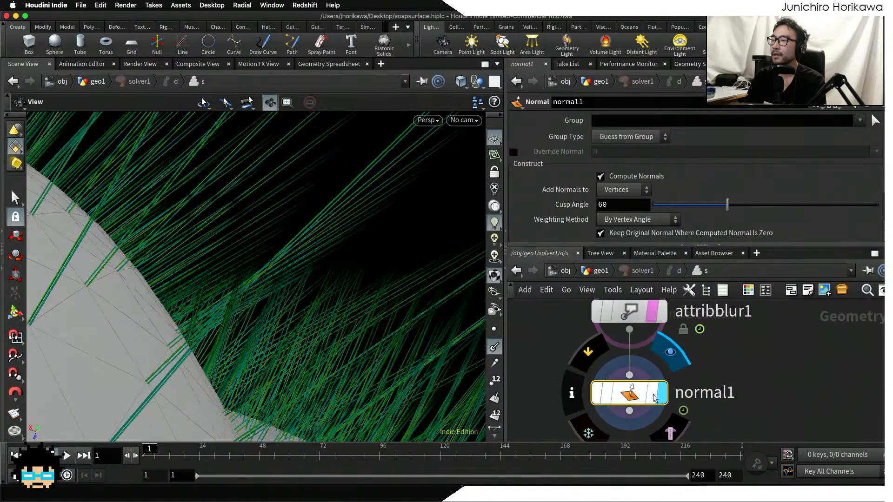
# - Set the Normal node inside solver1 to add its computed normals to Points
pyautogui.click(636, 189)
pyautogui.click(627, 207)
pyautogui.moveTo(321, 284); pyautogui.dragTo(255, 246)
pyautogui.moveTo(256, 246); pyautogui.dragTo(232, 240, button='right')
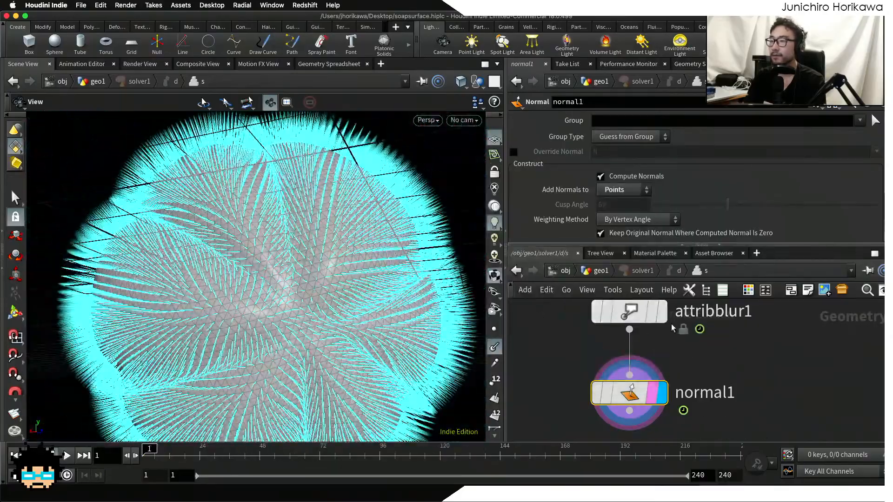
# - Compare the normals at attribblur1 with those at normal1, and examine the recomputed normals closely along the surface creases
pyautogui.click(661, 312)
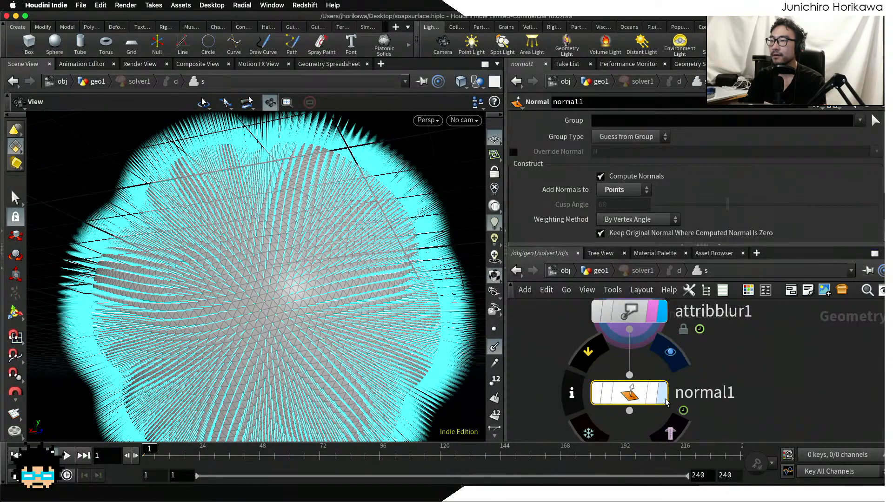
pyautogui.click(663, 396)
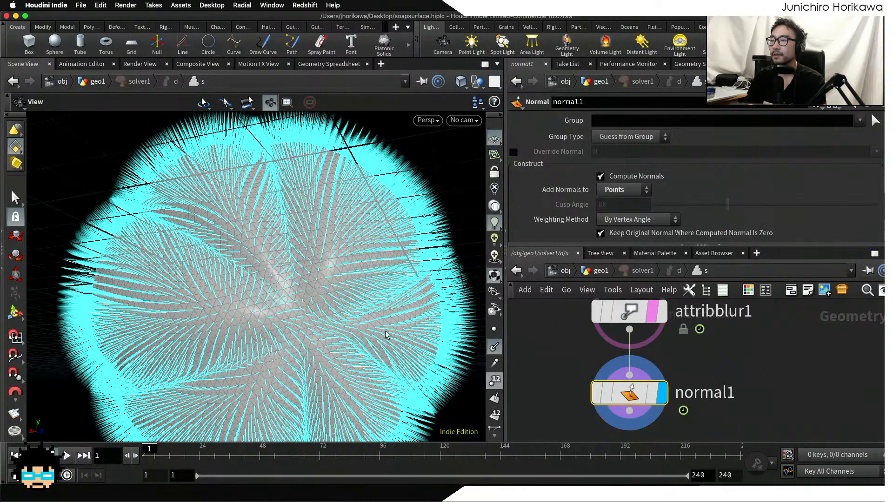
pyautogui.scroll(10, 363, 306)
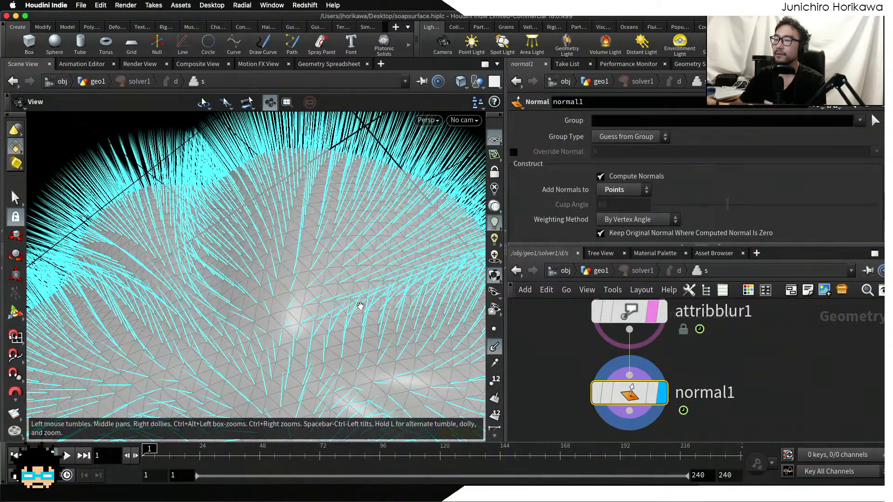
pyautogui.moveTo(219, 313); pyautogui.dragTo(223, 390, button='middle')
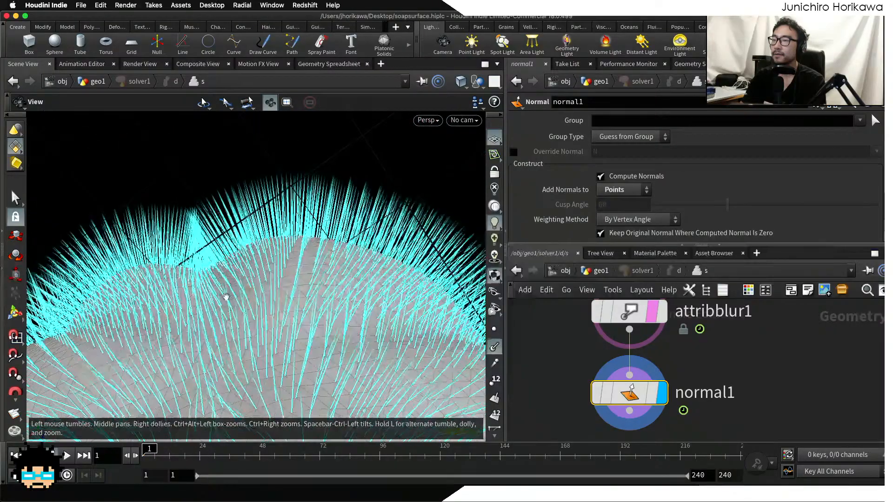
pyautogui.scroll(6, 269, 331)
pyautogui.moveTo(270, 332)
pyautogui.mouseDown()
pyautogui.moveTo(268, 344)
pyautogui.moveTo(239, 309)
pyautogui.moveTo(271, 333)
pyautogui.moveTo(283, 317)
pyautogui.moveTo(273, 326)
pyautogui.mouseUp()
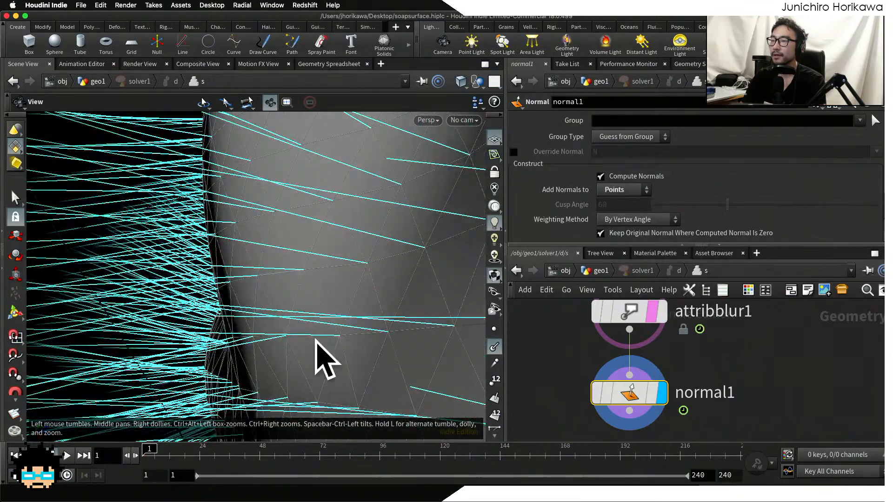
pyautogui.moveTo(330, 328); pyautogui.dragTo(300, 314)
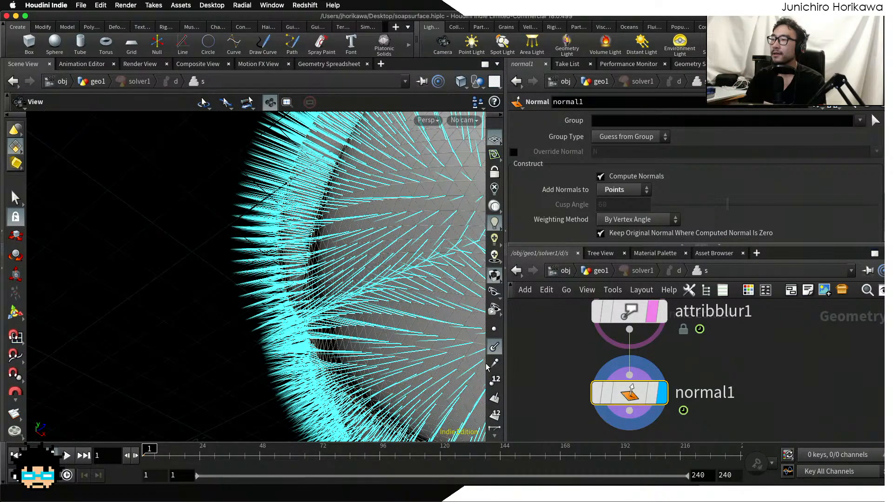
# - Set the render flag on normal1 at the end of the solver network and return to the geo1 network
pyautogui.scroll(-3, 578, 383)
pyautogui.moveTo(578, 375); pyautogui.dragTo(585, 413, button='middle')
pyautogui.scroll(2, 612, 334)
pyautogui.moveTo(612, 350); pyautogui.dragTo(612, 342)
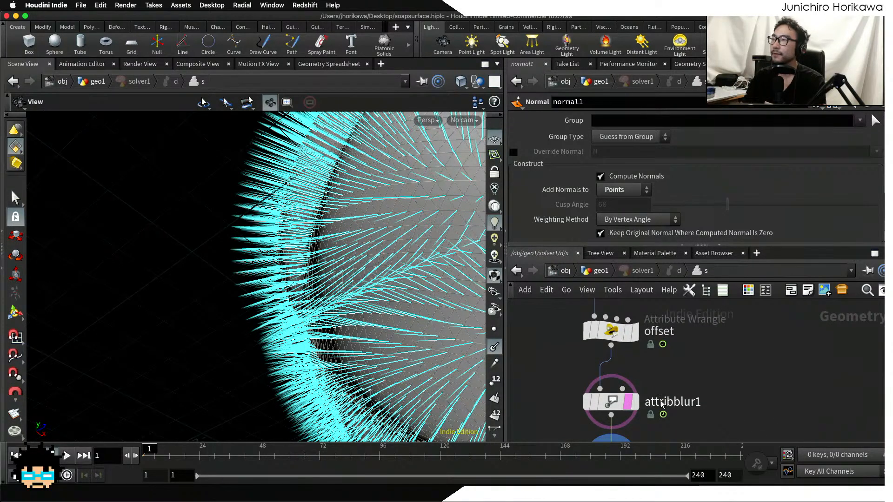
pyautogui.moveTo(690, 384); pyautogui.dragTo(698, 302, button='middle')
pyautogui.scroll(2, 665, 354)
pyautogui.click(622, 379)
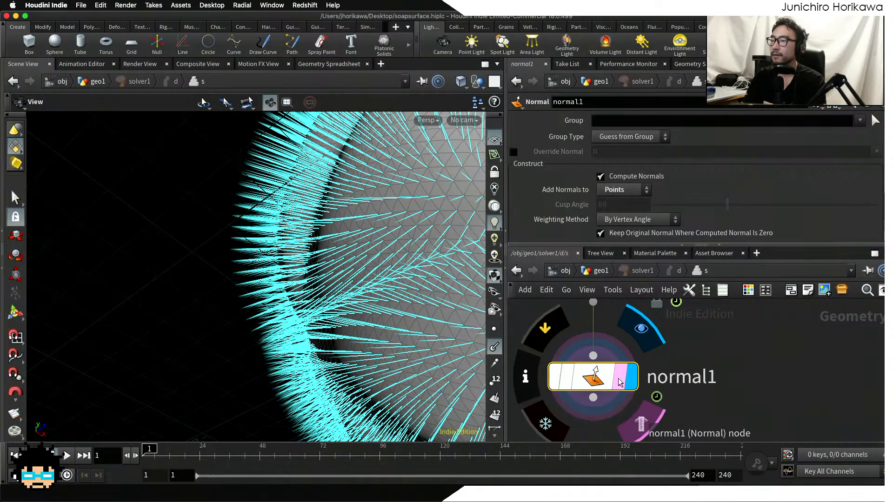
pyautogui.scroll(-3, 327, 252)
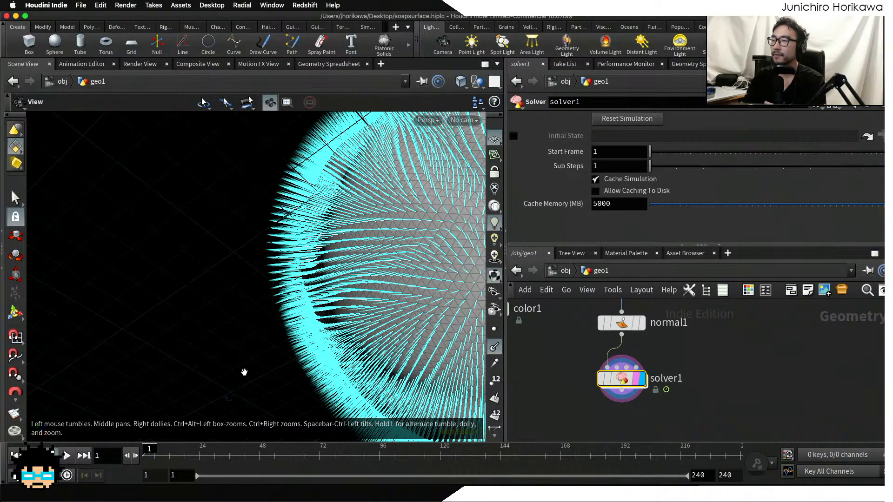
# - Turn off the point normals display and look over the whole solver1 surface at frame 1
pyautogui.click(492, 350)
pyautogui.moveTo(347, 295); pyautogui.dragTo(237, 269)
pyautogui.scroll(-5, 158, 271)
pyautogui.moveTo(237, 269); pyautogui.dragTo(262, 282, button='right')
pyautogui.moveTo(261, 281); pyautogui.dragTo(310, 274, button='middle')
pyautogui.moveTo(311, 274); pyautogui.dragTo(323, 273, button='right')
pyautogui.moveTo(283, 264); pyautogui.dragTo(319, 245, button='middle')
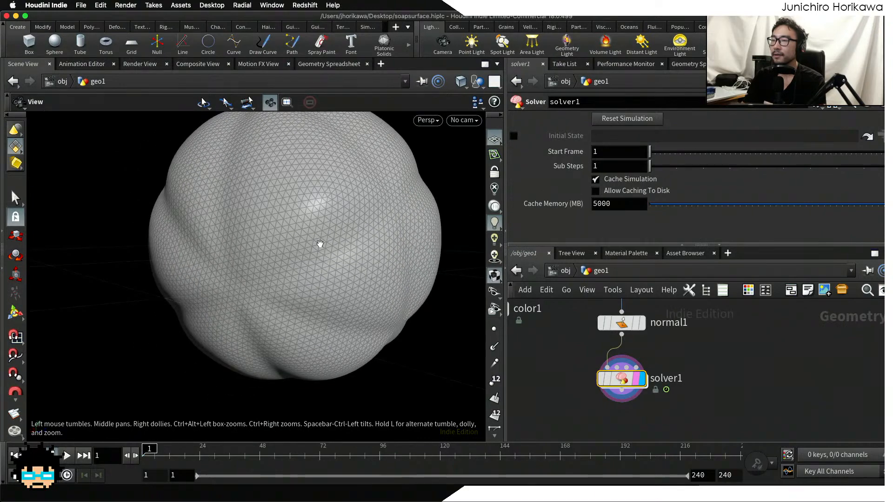
pyautogui.moveTo(319, 245); pyautogui.dragTo(297, 275, button='right')
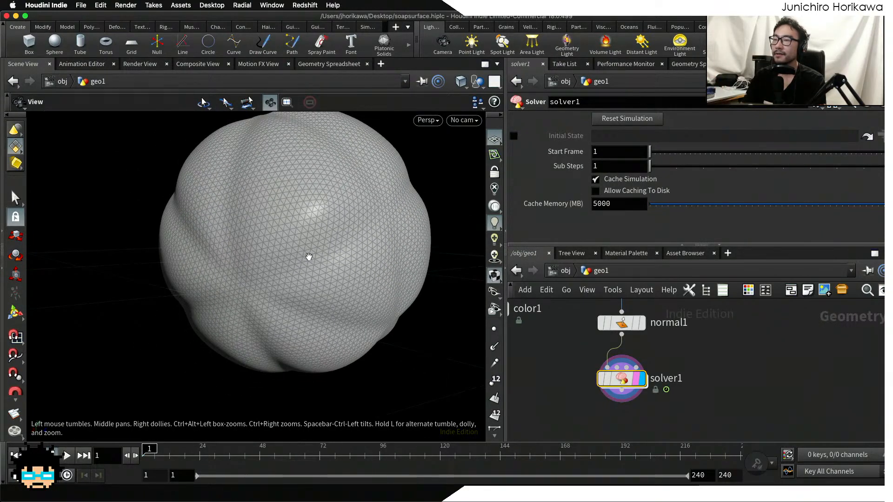
pyautogui.moveTo(309, 257); pyautogui.dragTo(223, 295, button='middle')
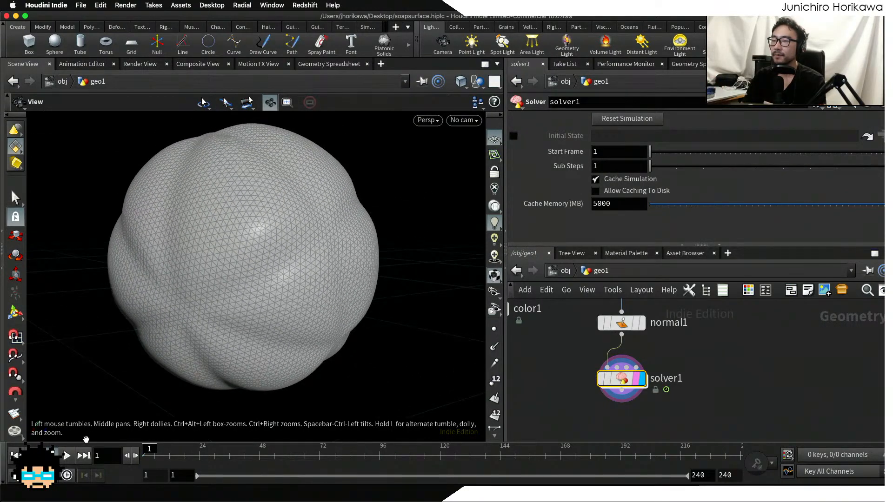
# - Play the solver1 simulation from frame 1, inspect the growing bulges, and scrub the timeline to frame 107
pyautogui.click(68, 457)
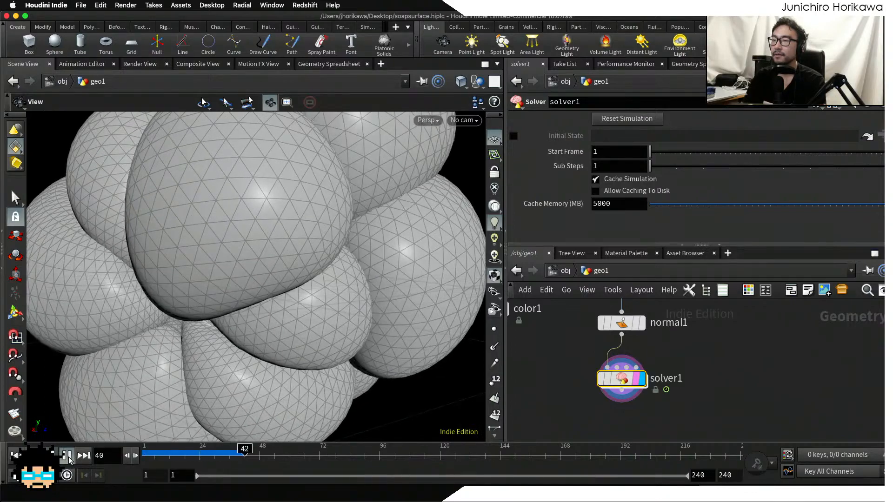
pyautogui.click(69, 457)
pyautogui.moveTo(281, 297); pyautogui.dragTo(241, 321, button='right')
pyautogui.moveTo(242, 321); pyautogui.dragTo(340, 317)
pyautogui.moveTo(341, 316); pyautogui.dragTo(396, 296, button='middle')
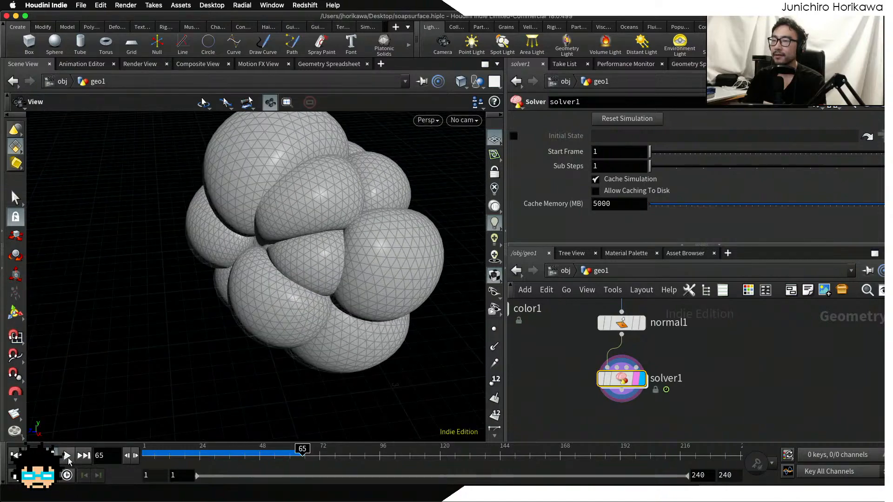
pyautogui.click(68, 456)
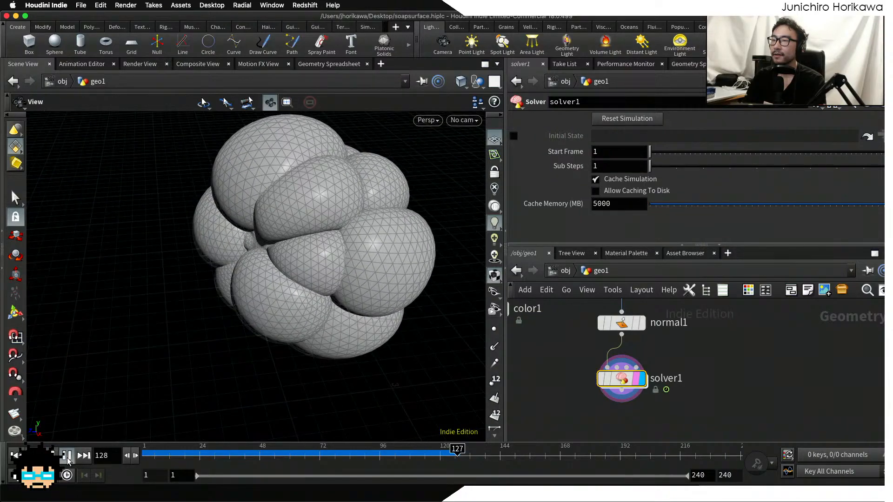
pyautogui.click(67, 456)
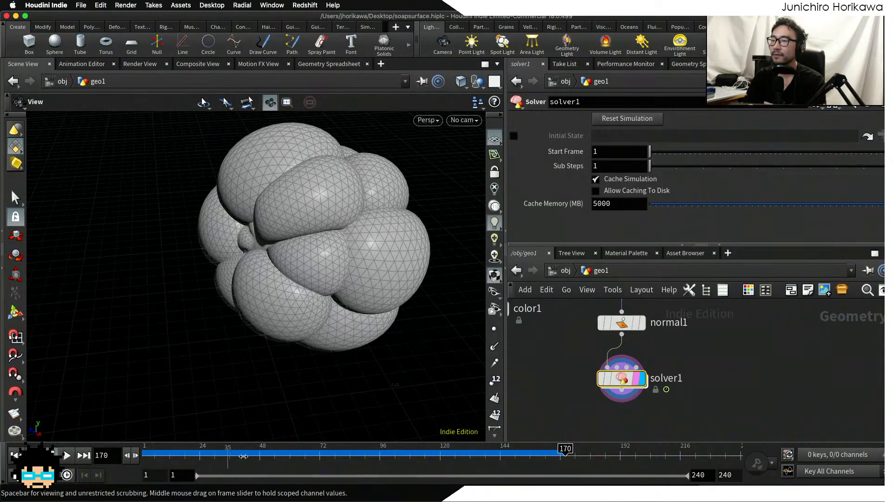
pyautogui.moveTo(244, 457); pyautogui.dragTo(408, 452)
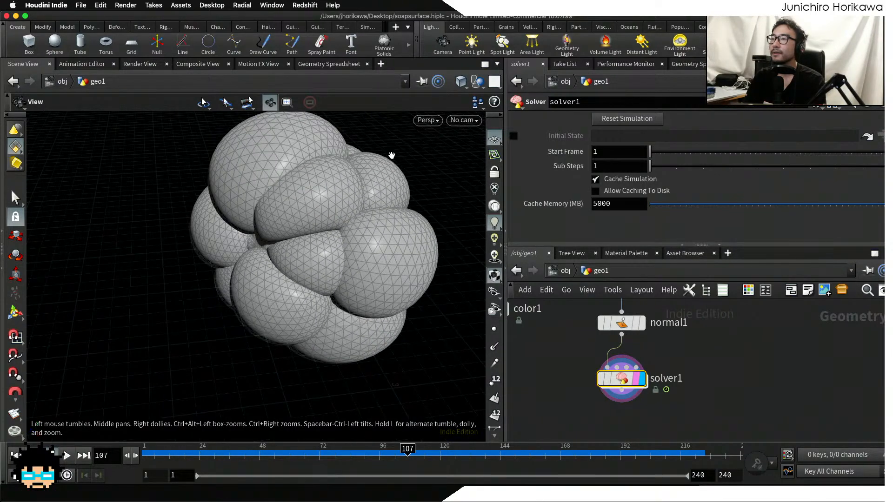
# - Switch the perspective viewport's shading to wireframe
pyautogui.click(450, 120)
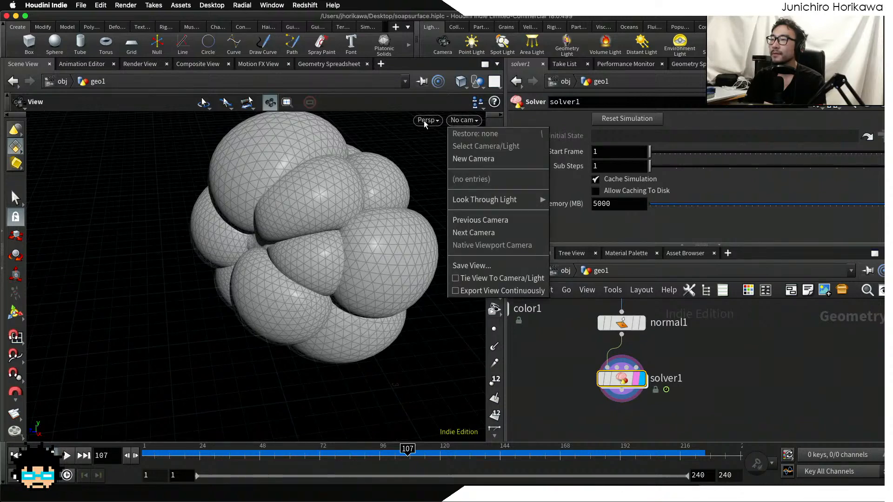
pyautogui.click(431, 121)
pyautogui.click(428, 120)
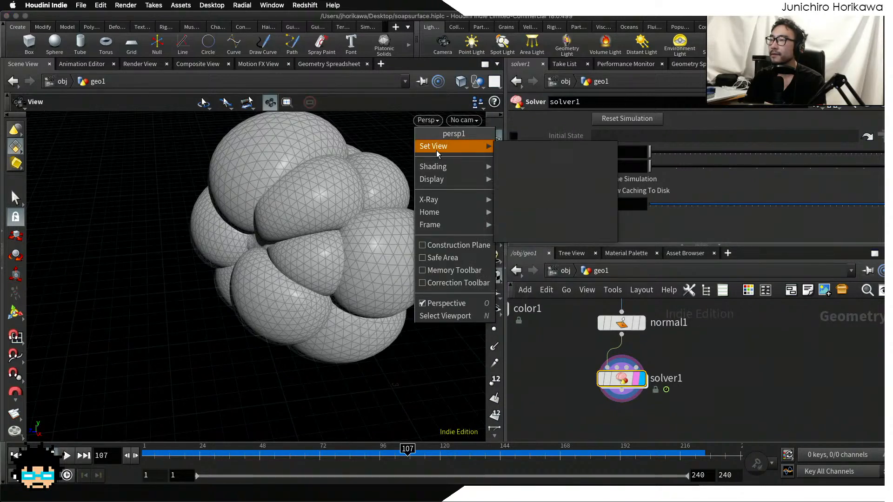
pyautogui.moveTo(439, 167)
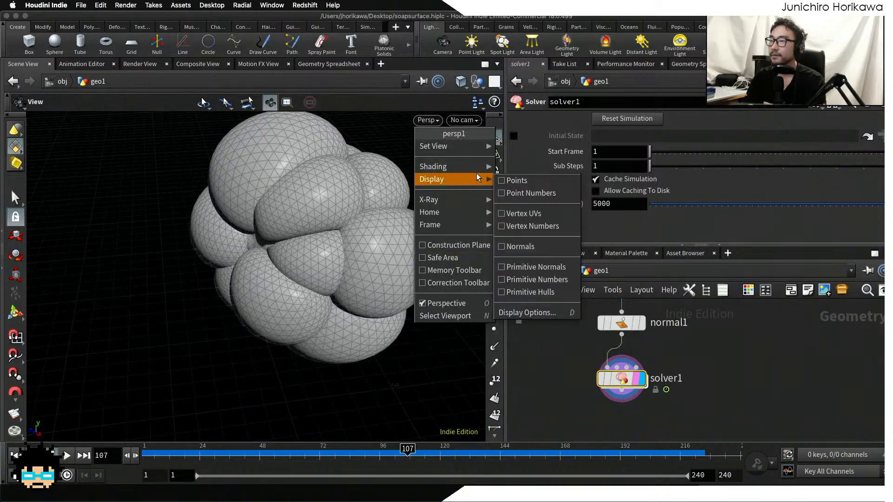
pyautogui.click(544, 196)
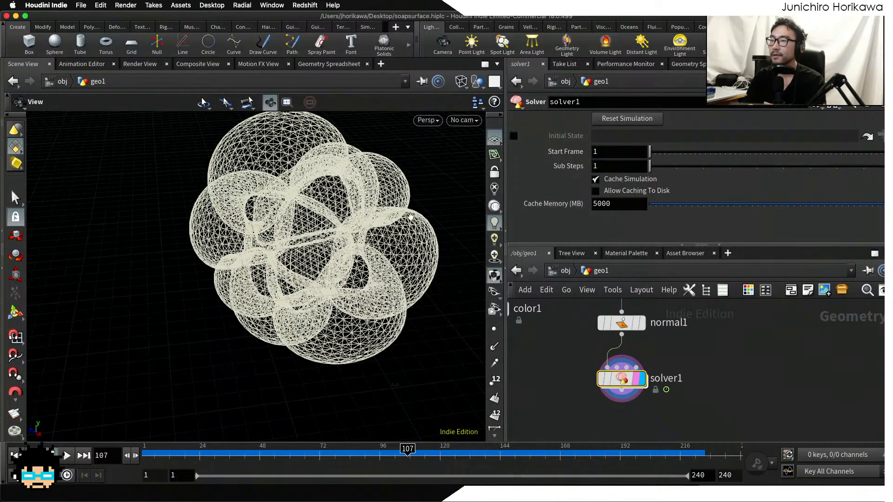
# - Examine the inner folds of the wireframe surface at frame 107 up close and from several angles
pyautogui.moveTo(365, 270); pyautogui.dragTo(386, 283, button='right')
pyautogui.moveTo(386, 284); pyautogui.dragTo(375, 225)
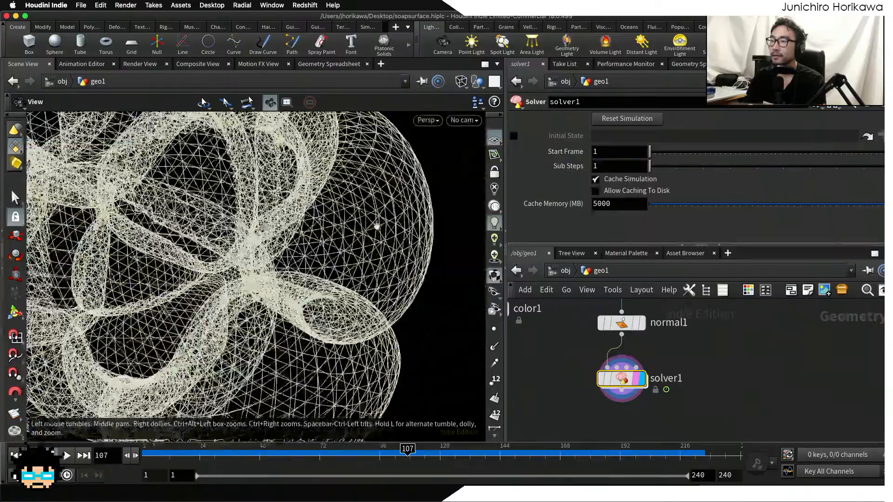
pyautogui.moveTo(375, 225); pyautogui.dragTo(354, 302, button='right')
pyautogui.moveTo(354, 302); pyautogui.dragTo(309, 292)
pyautogui.moveTo(310, 292); pyautogui.dragTo(162, 252, button='right')
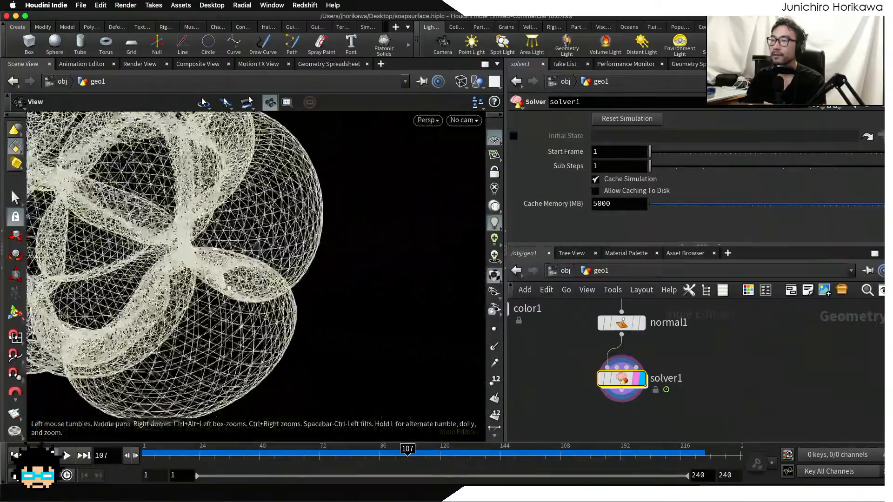
pyautogui.moveTo(228, 298); pyautogui.dragTo(302, 293, button='middle')
pyautogui.moveTo(301, 294); pyautogui.dragTo(270, 281, button='right')
# - Scrub the simulation to frame 236 and inspect the wireframe folds there from different angles
pyautogui.moveTo(409, 453); pyautogui.dragTo(736, 455)
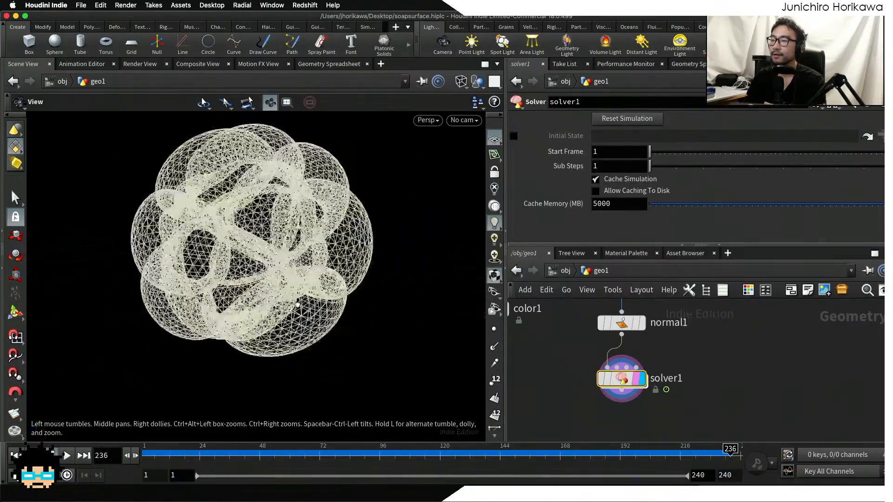
pyautogui.moveTo(261, 309); pyautogui.dragTo(282, 318)
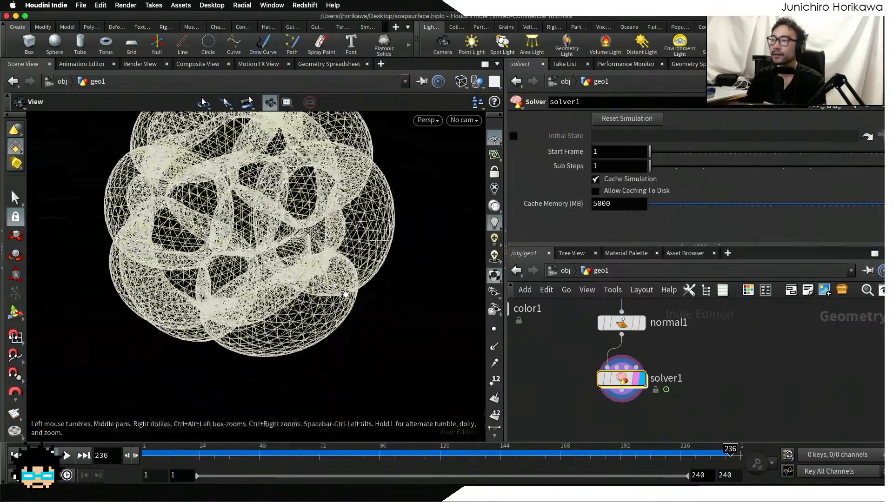
pyautogui.scroll(5, 345, 294)
pyautogui.moveTo(346, 294); pyautogui.dragTo(373, 281)
pyautogui.scroll(-5, 367, 281)
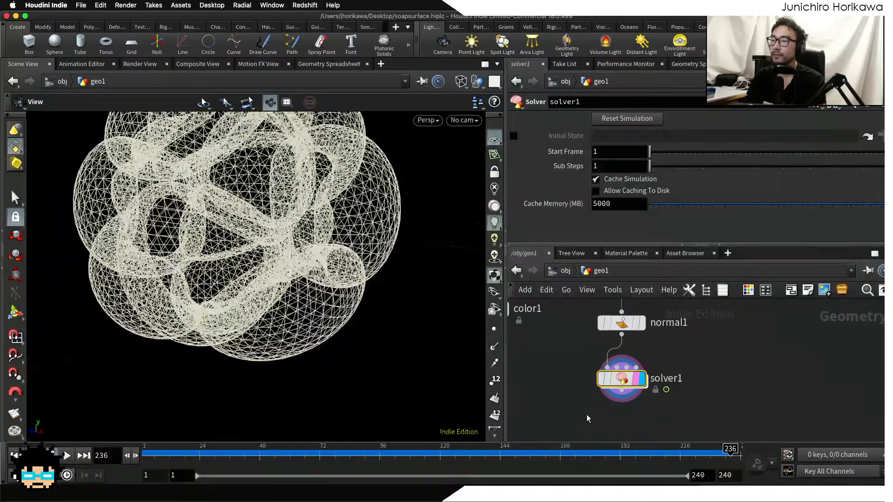
# - Scrub back to frame 14 and examine closely how the creases between the bulges start to fold inward
pyautogui.moveTo(730, 453); pyautogui.dragTo(175, 466)
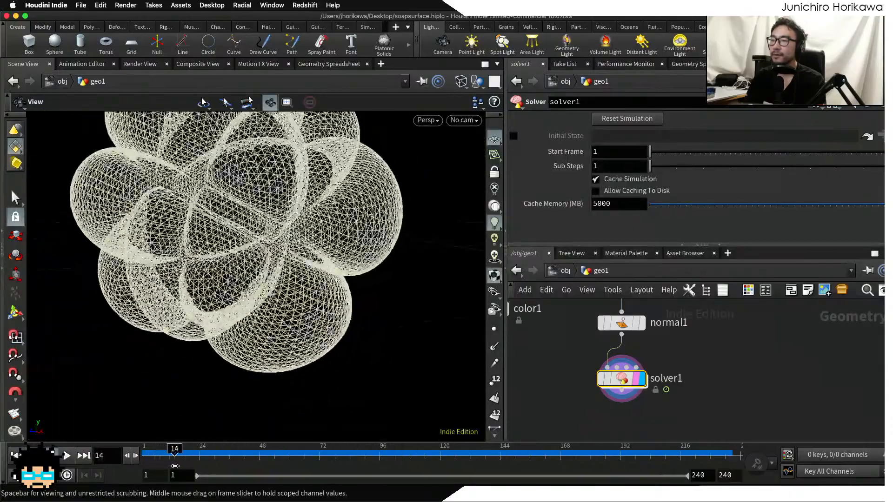
pyautogui.scroll(4, 342, 286)
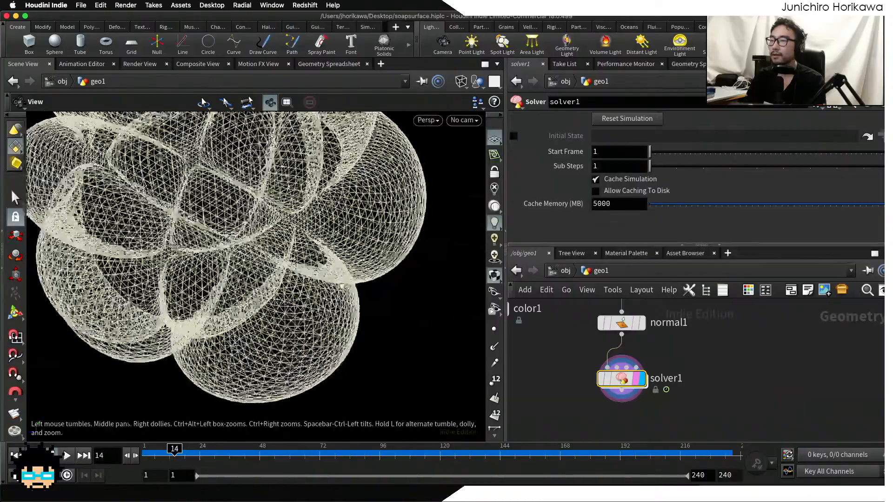
pyautogui.scroll(5, 343, 286)
pyautogui.scroll(2, 269, 267)
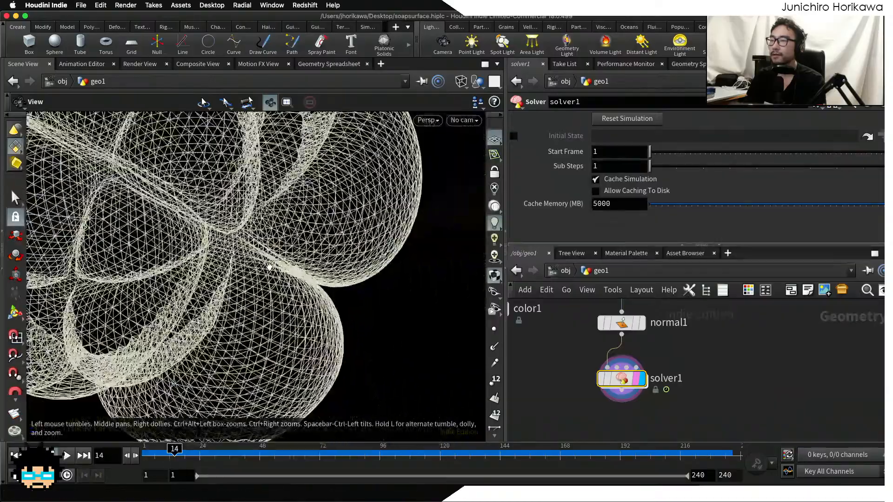
pyautogui.scroll(-3, 269, 267)
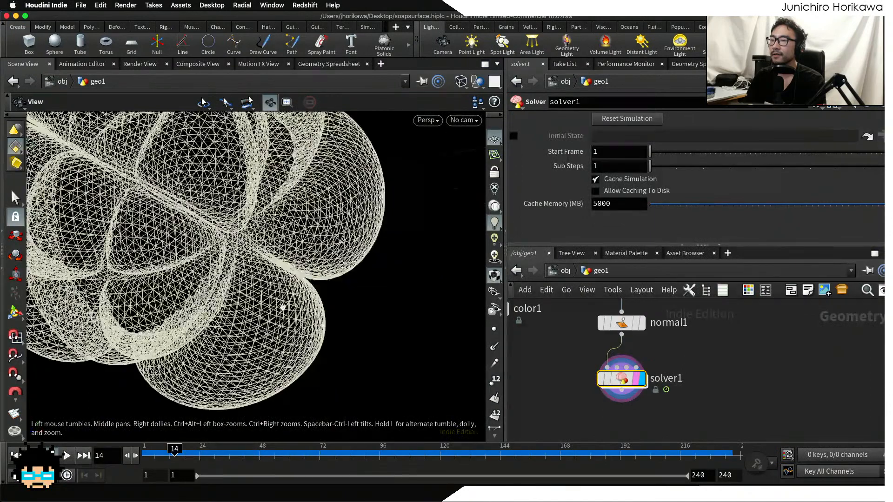
pyautogui.scroll(-5, 283, 308)
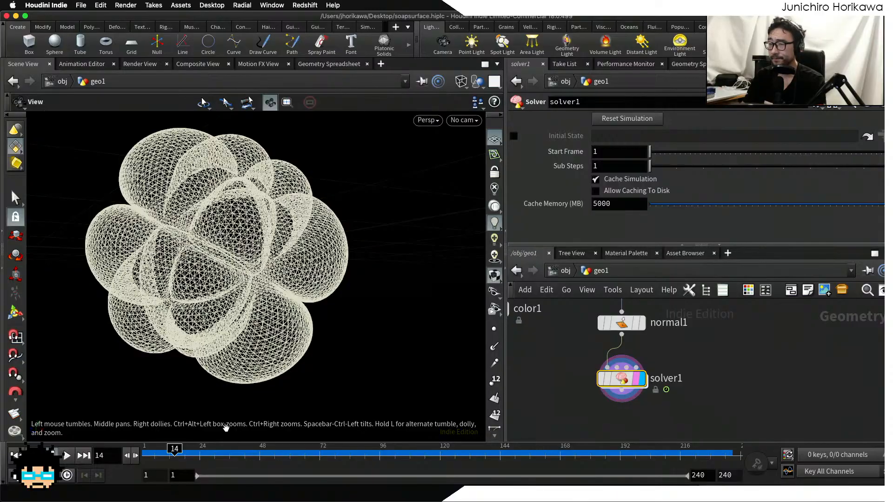
# - Scrub forward through frame 200 to frame 222 and inspect the inner tube-like folds up close
pyautogui.moveTo(184, 452); pyautogui.dragTo(636, 454)
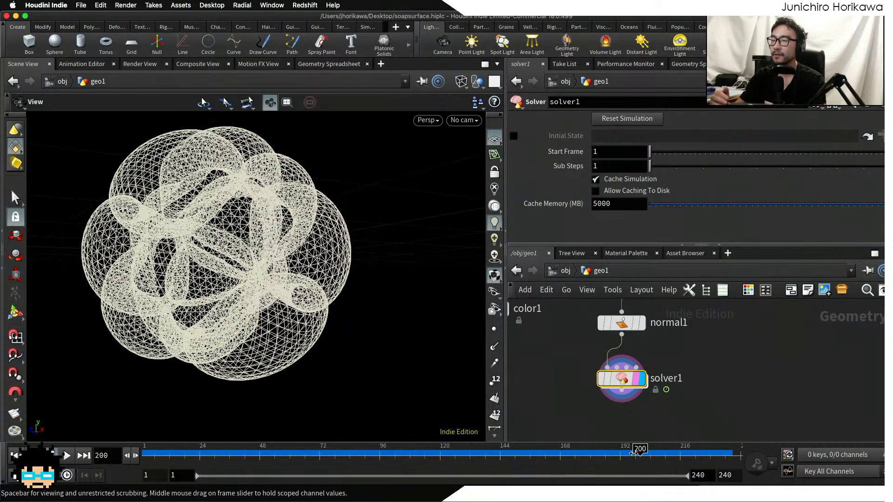
pyautogui.moveTo(608, 453); pyautogui.dragTo(699, 463)
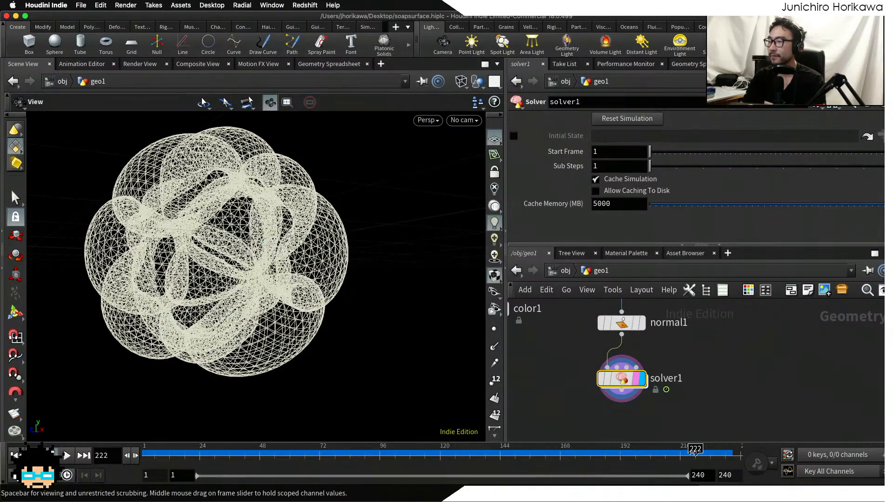
pyautogui.moveTo(325, 321); pyautogui.dragTo(309, 290)
pyautogui.scroll(5, 309, 291)
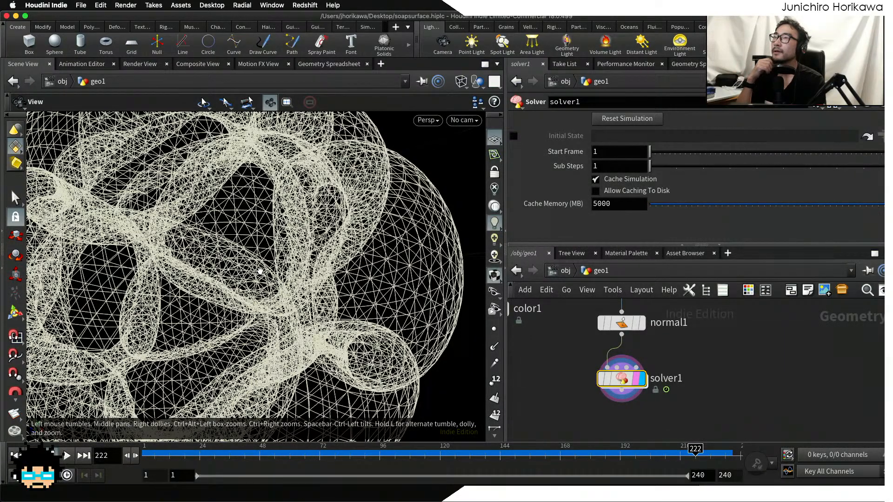
# - Return the simulation to frame 1 and open the network inside solver1
pyautogui.scroll(-5, 281, 242)
pyautogui.moveTo(281, 243); pyautogui.dragTo(359, 270)
pyautogui.scroll(2, 355, 312)
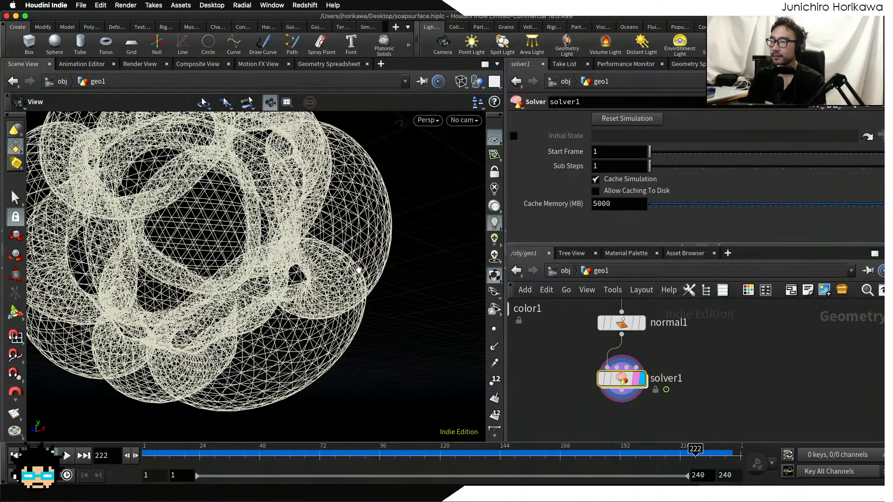
pyautogui.moveTo(689, 449); pyautogui.dragTo(145, 449)
pyautogui.doubleClick(621, 378)
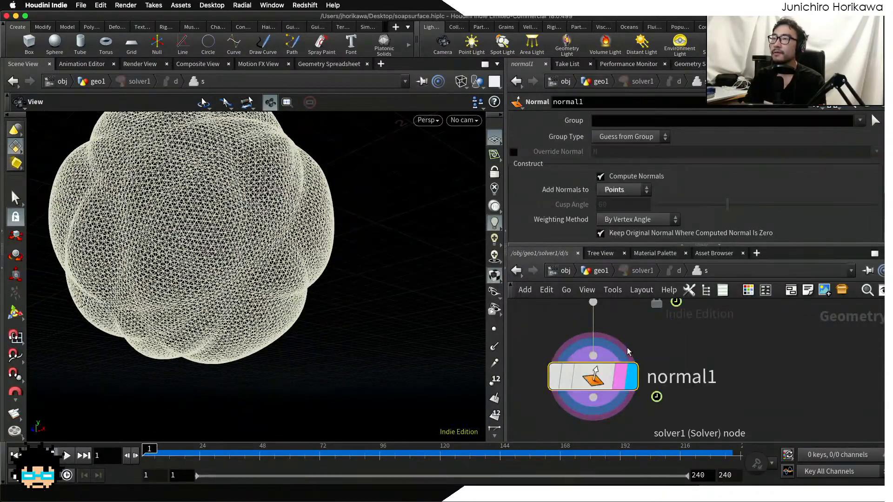
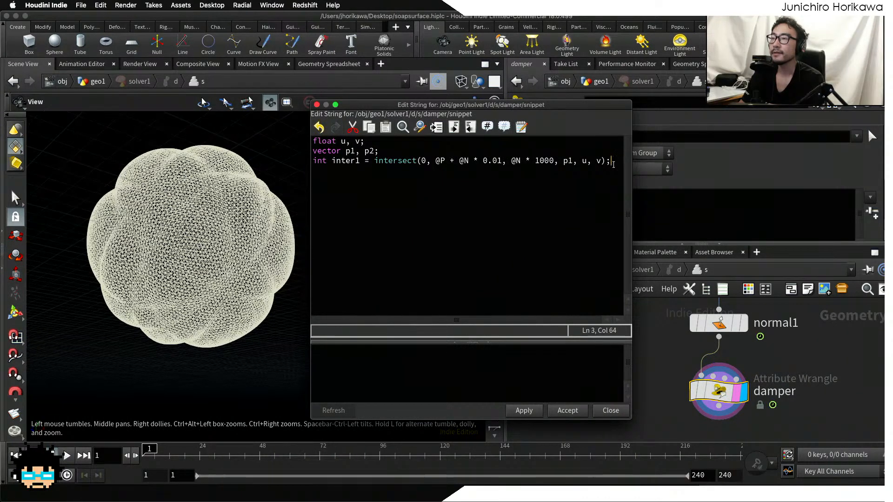
# - Duplicate the inter1 intersect line in the damper wrangle code and rename the copy's variable to inter2
pyautogui.moveTo(612, 161); pyautogui.dragTo(279, 166)
pyautogui.hotkey('ctrl', 'c')
pyautogui.press('End')
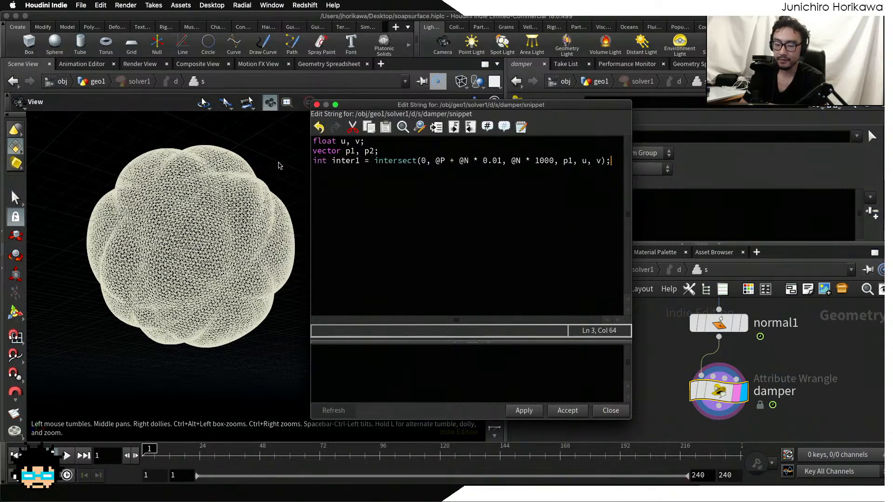
pyautogui.press('Return')
pyautogui.hotkey('ctrl', 'v')
pyautogui.click(361, 171)
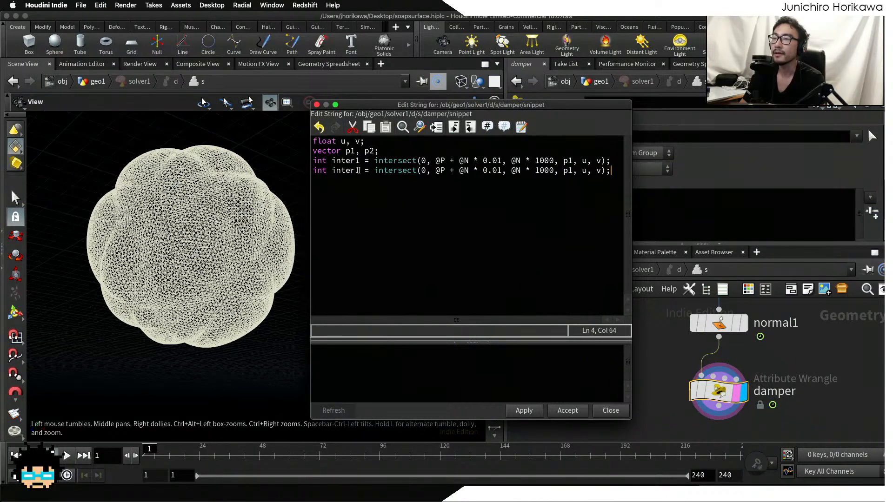
pyautogui.hotkey('shift', 'Left')
pyautogui.write('2')
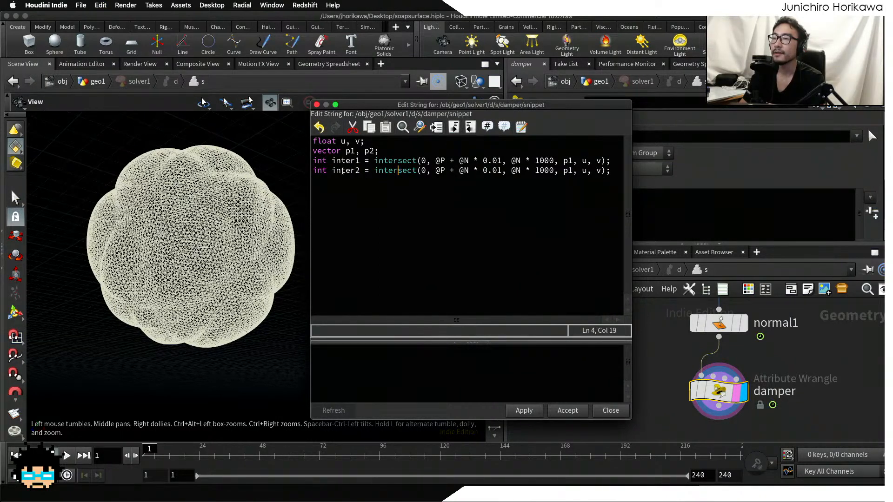
pyautogui.moveTo(360, 171); pyautogui.dragTo(333, 171)
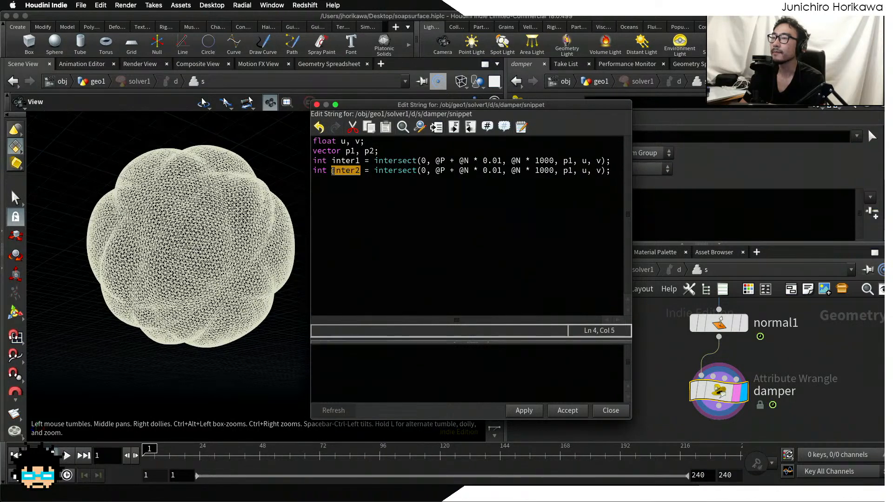
pyautogui.click(336, 171)
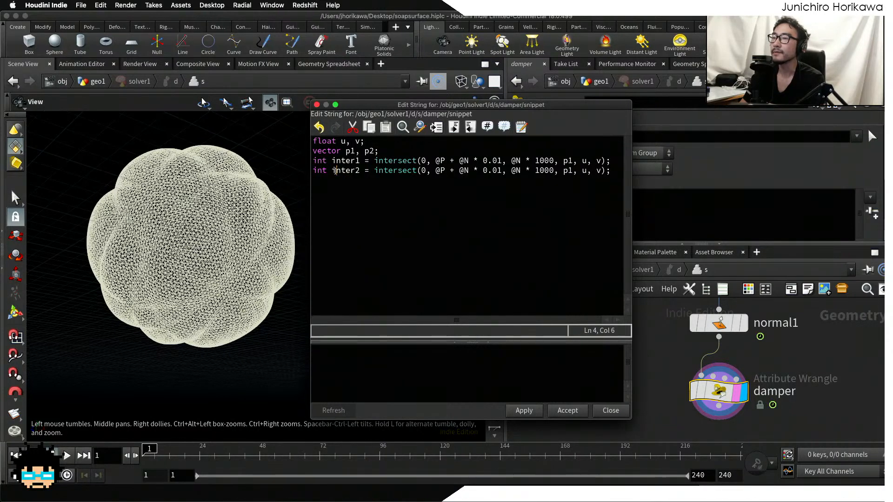
# - Reverse the inter2 ray by changing its origin to @P - @N * 0.01 and direction to -@N * 1000, and apply the code
pyautogui.doubleClick(452, 171)
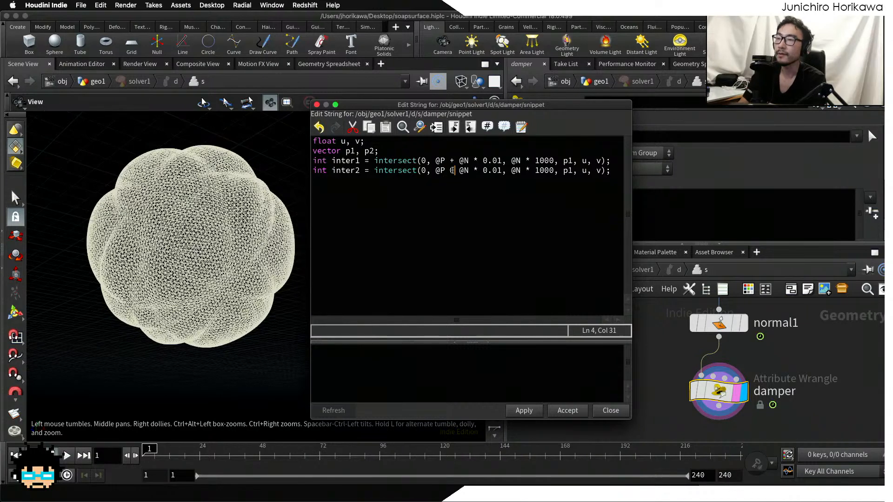
pyautogui.press('BackSpace')
pyautogui.write('=')
pyautogui.press('BackSpace')
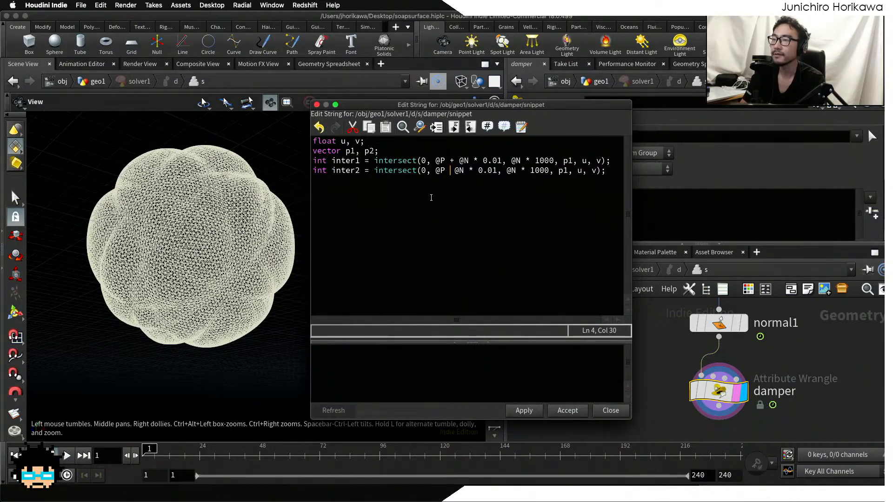
pyautogui.write('-')
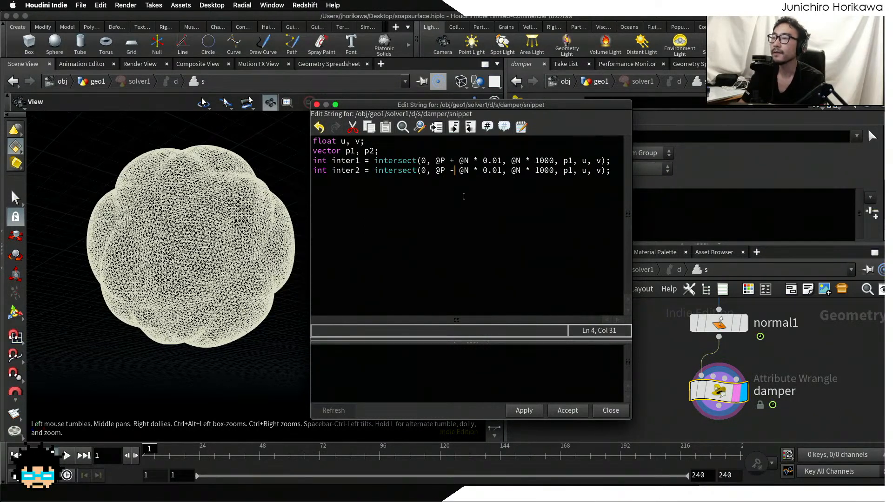
pyautogui.click(512, 170)
pyautogui.write('-')
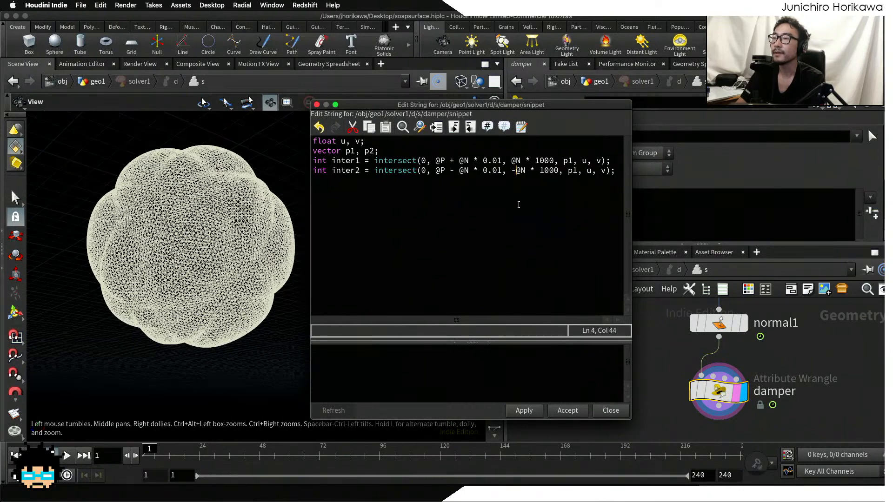
pyautogui.click(525, 410)
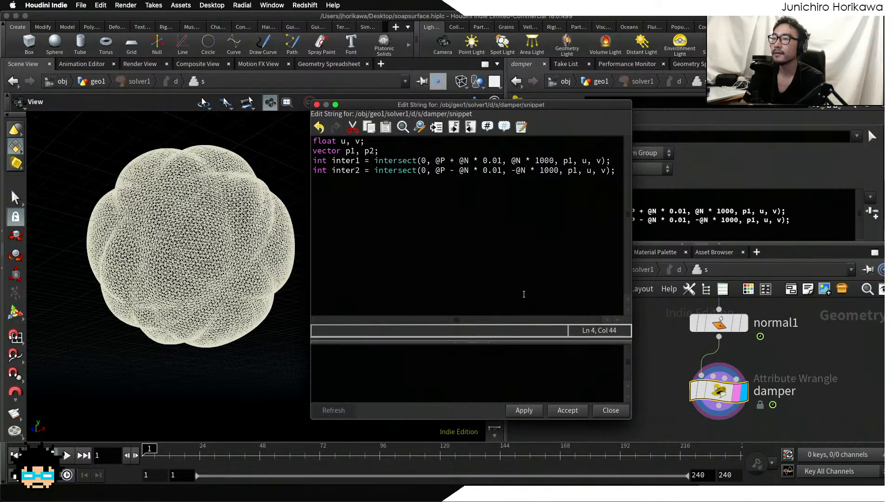
# - Review the inter1 and inter2 variables and their intersect calls in the damper code
pyautogui.moveTo(618, 171); pyautogui.dragTo(302, 160)
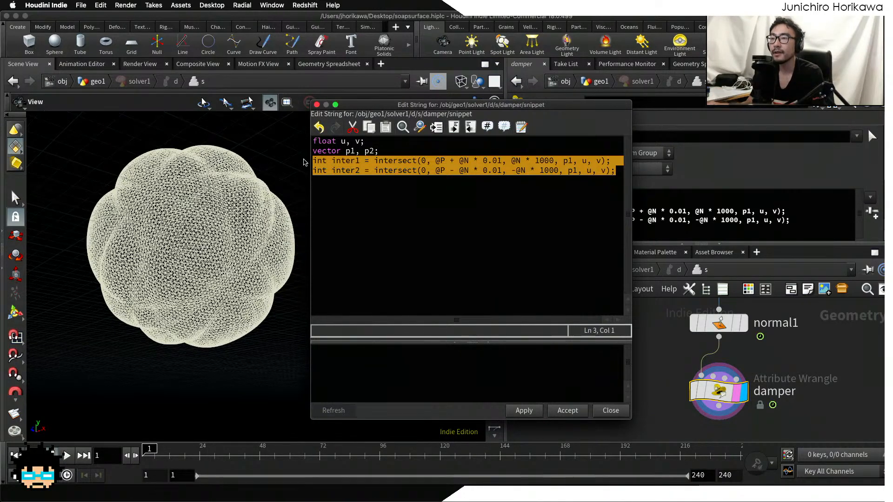
pyautogui.click(331, 171)
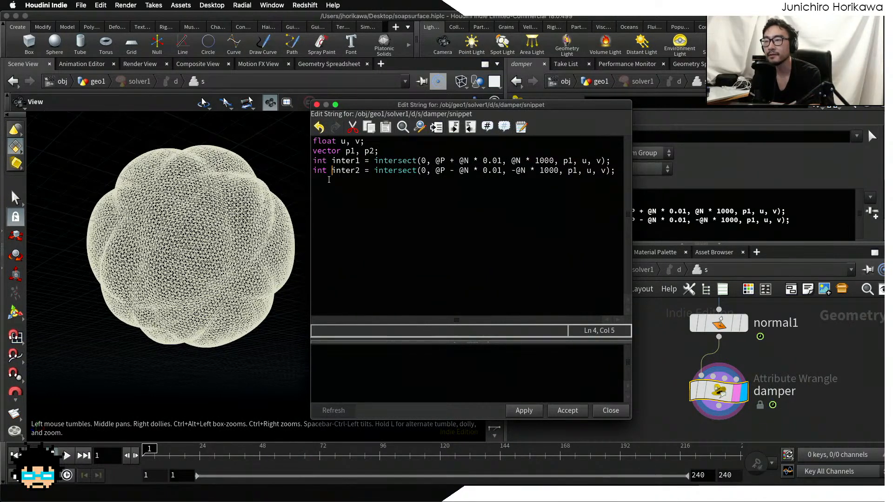
pyautogui.moveTo(359, 162); pyautogui.dragTo(308, 162)
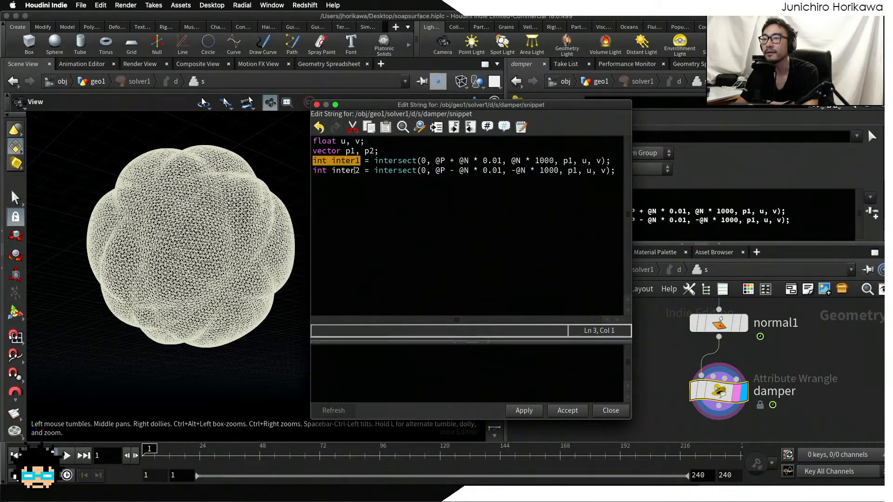
pyautogui.moveTo(365, 171); pyautogui.dragTo(310, 171)
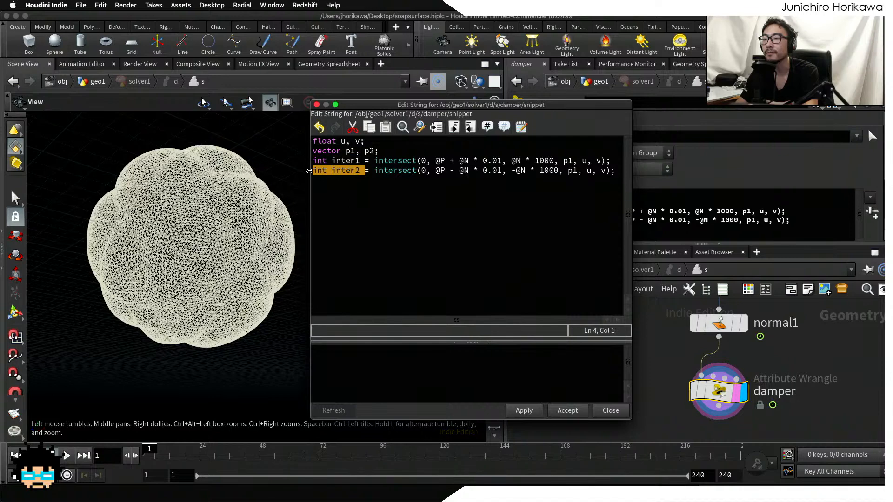
pyautogui.click(356, 171)
pyautogui.doubleClick(391, 160)
pyautogui.doubleClick(389, 169)
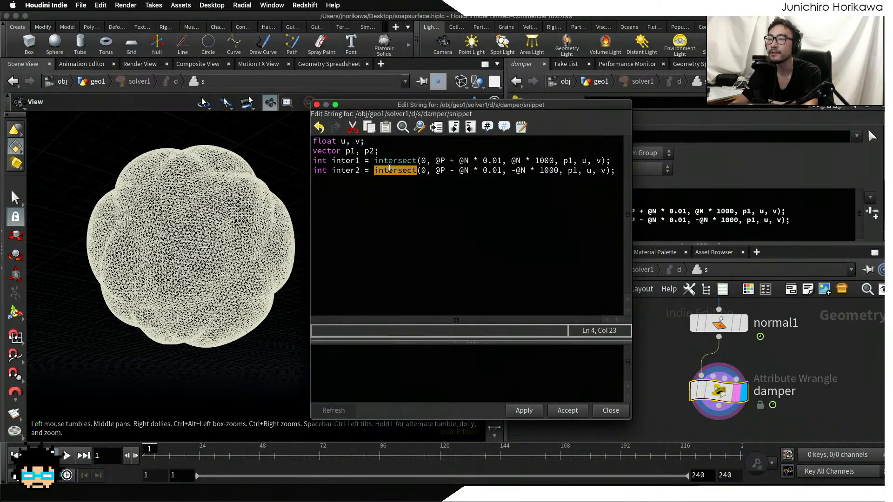
pyautogui.click(352, 170)
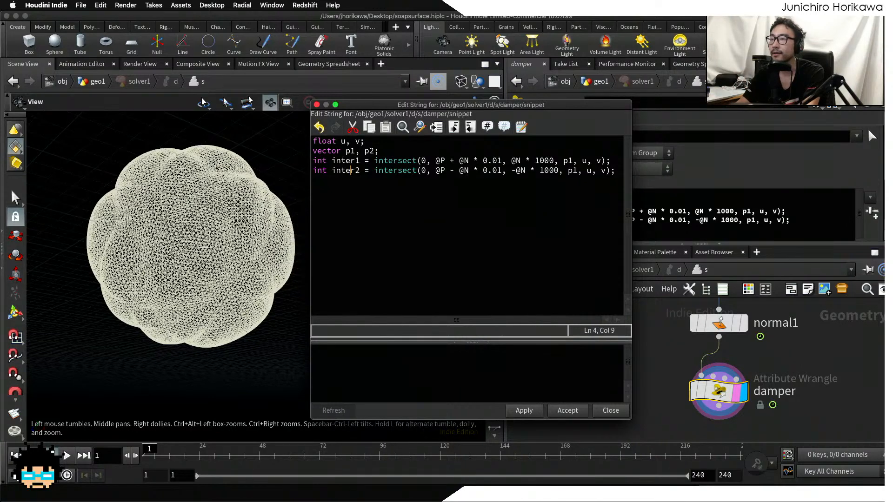
# - Below the intersect lines, start an if block with the condition inter1 >= 0 && inter2 >= 0
pyautogui.click(618, 173)
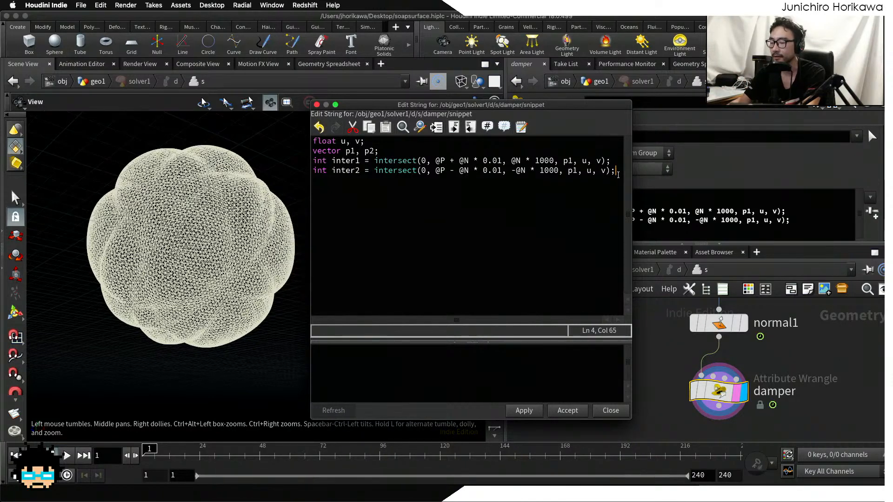
pyautogui.press('Return')
pyautogui.press('Return')
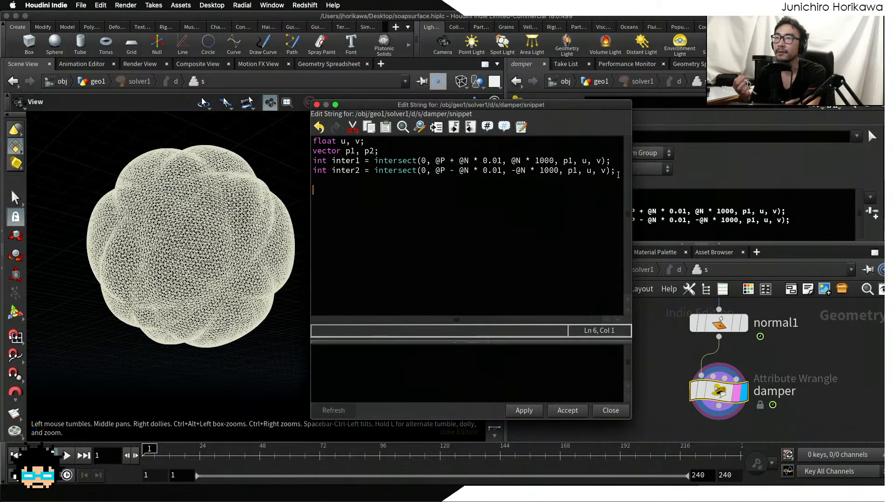
pyautogui.write('if(')
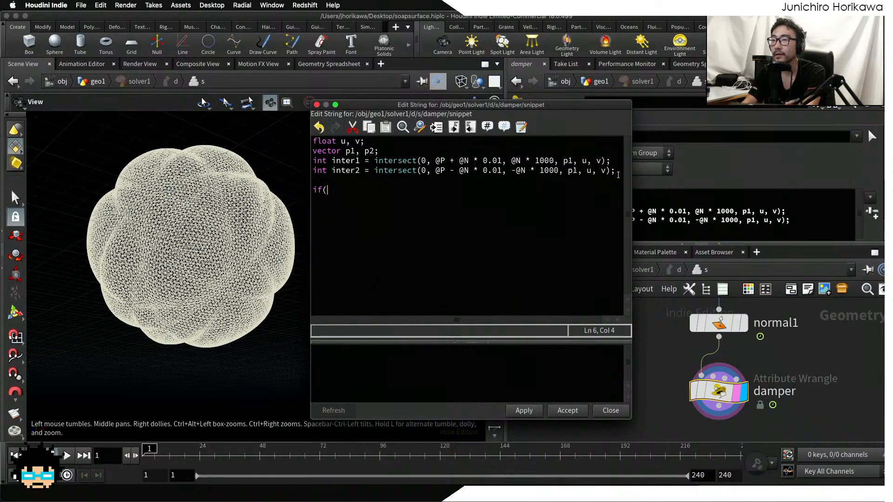
pyautogui.write('inter1 >= ')
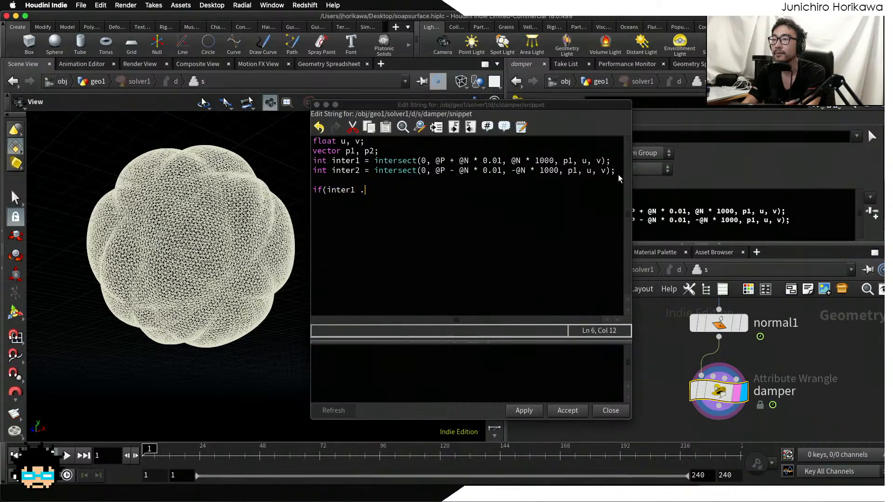
pyautogui.write('&& ')
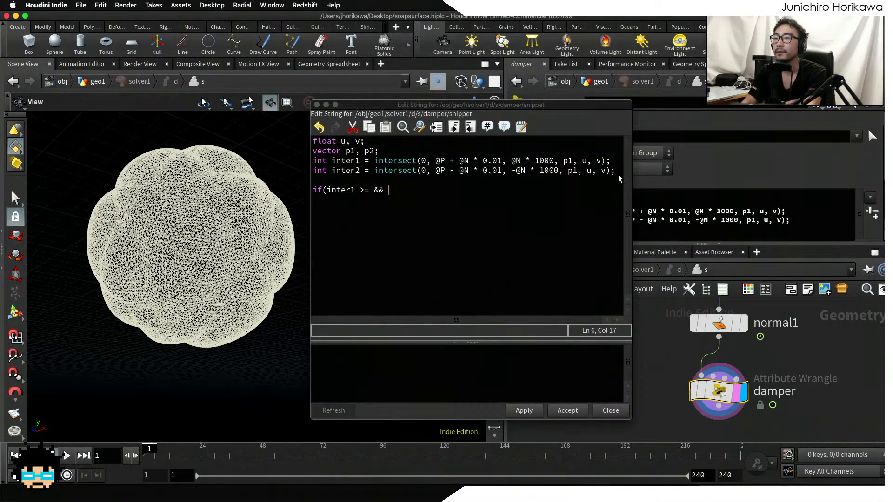
pyautogui.write('inter2 ')
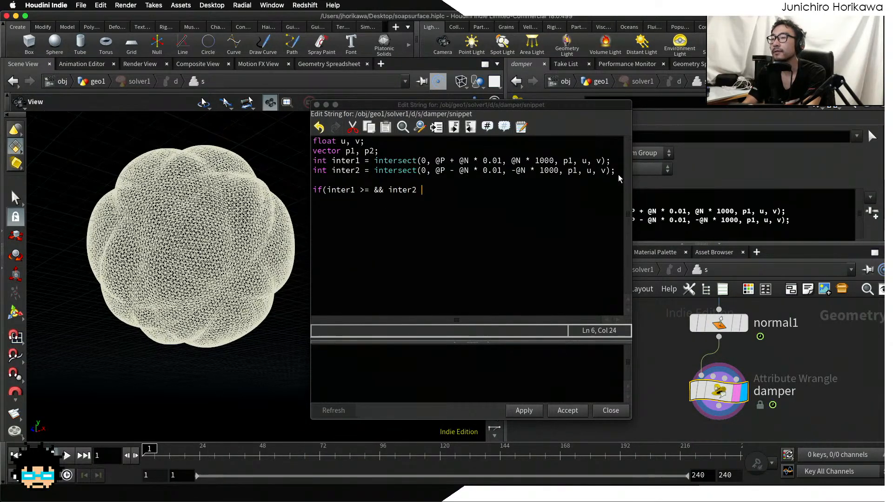
pyautogui.write('>= ')
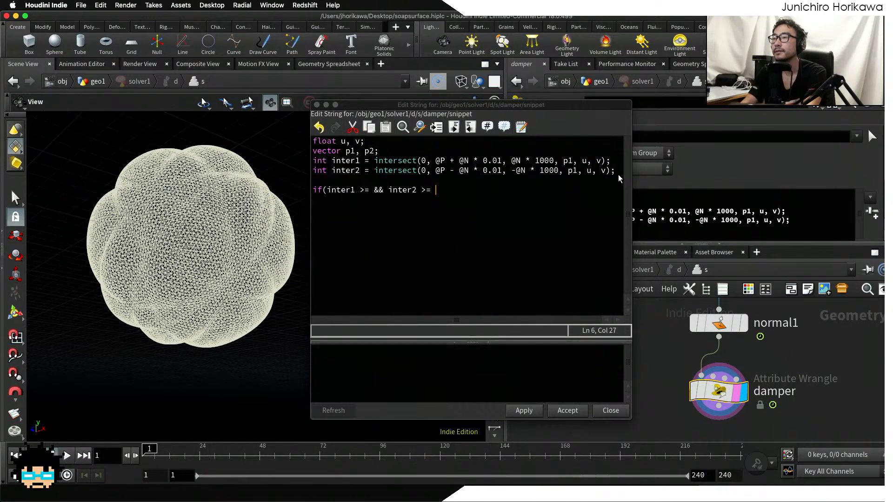
pyautogui.write('0')
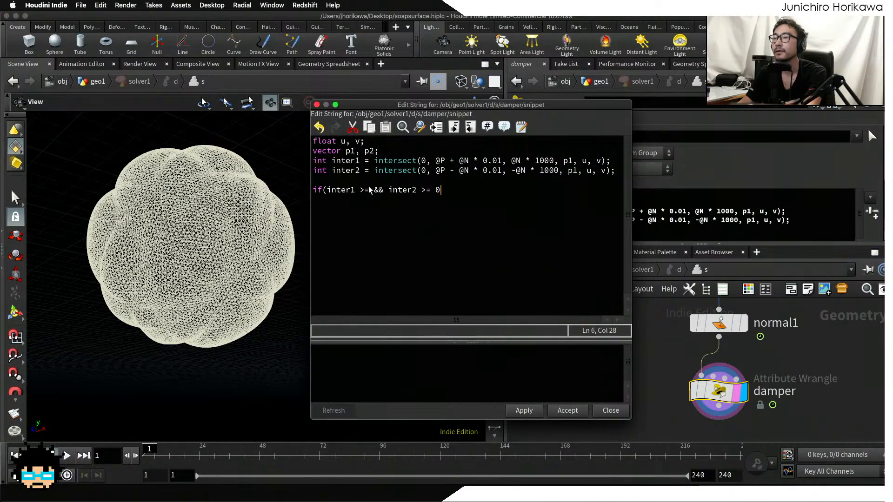
pyautogui.click(374, 190)
pyautogui.write('0')
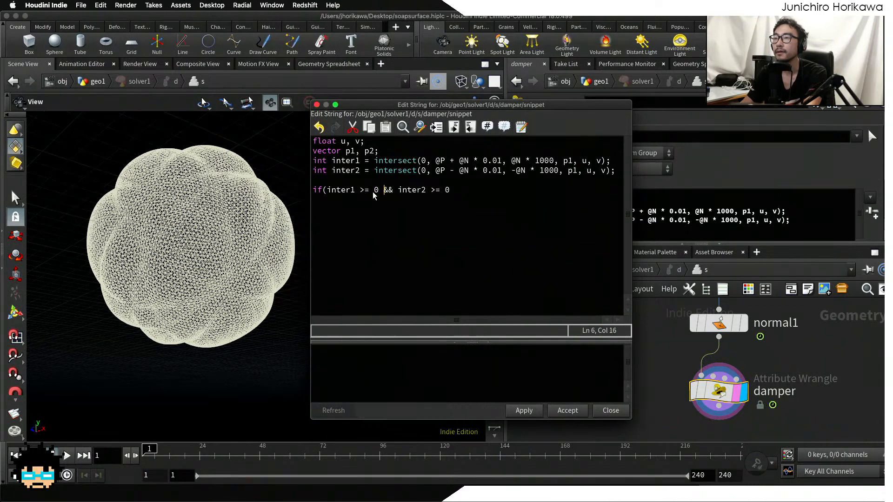
pyautogui.click(485, 196)
pyautogui.write('){')
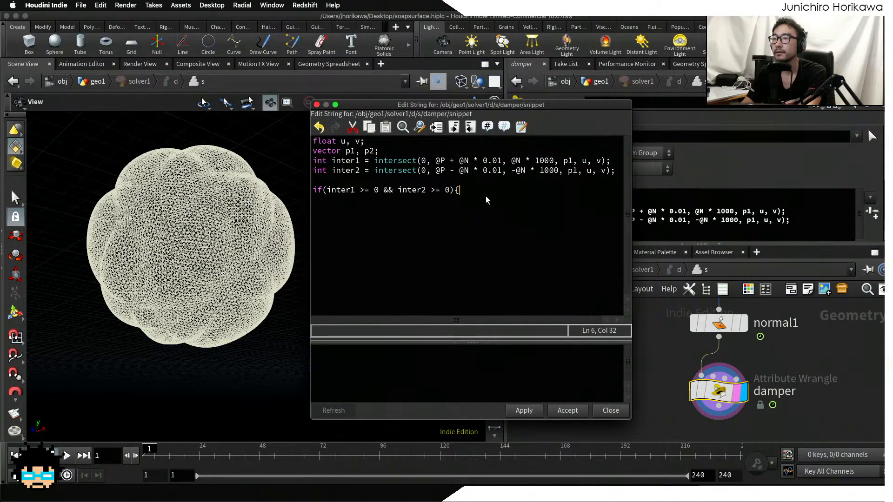
# - Inside the if block, multiply the weight attribute by a damper channel with f@weight *= chf("damper");
pyautogui.press('Return')
pyautogui.write('f')
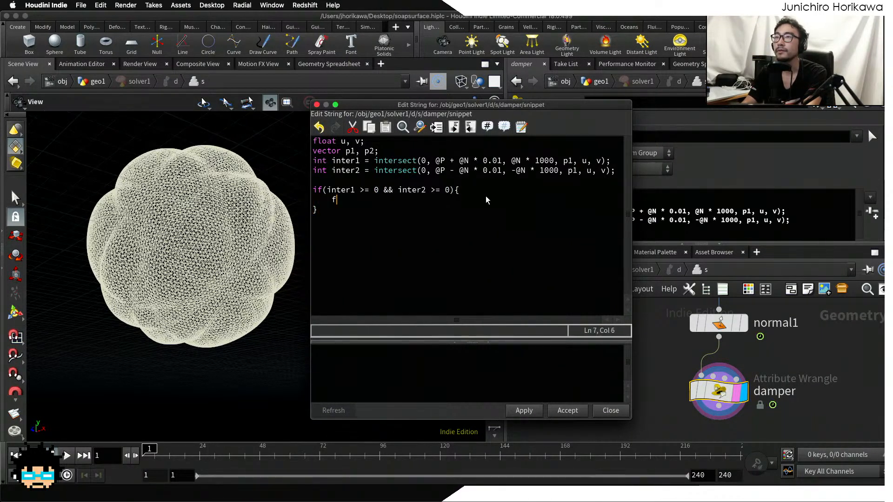
pyautogui.write('@weight *+')
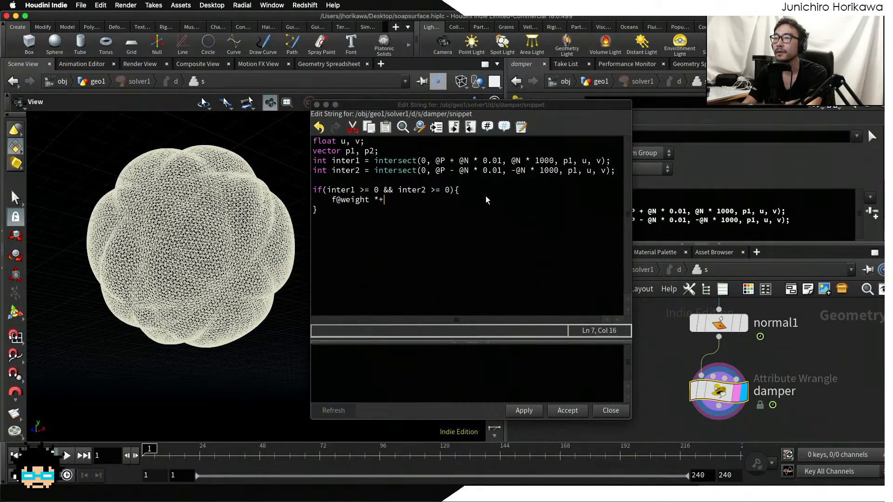
pyautogui.press('BackSpace')
pyautogui.press('BackSpace')
pyautogui.write('= chf(:"')
pyautogui.press('BackSpace')
pyautogui.press('BackSpace')
pyautogui.write('"dam')
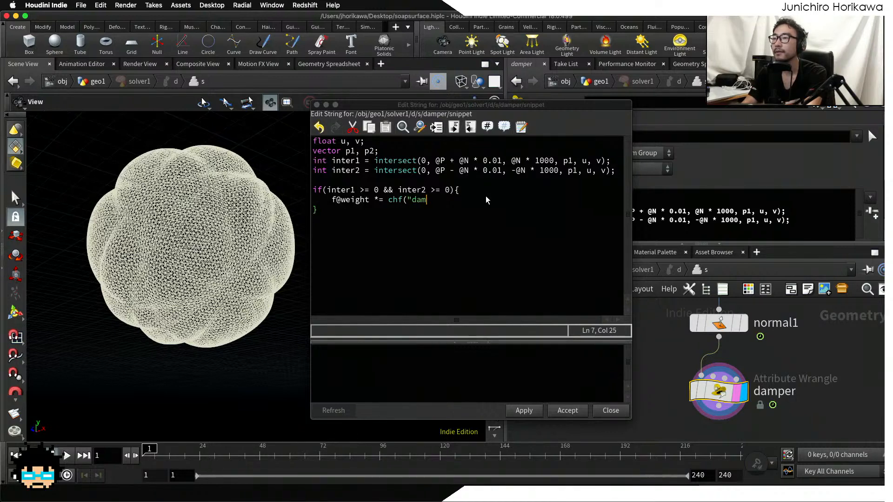
pyautogui.write('per");')
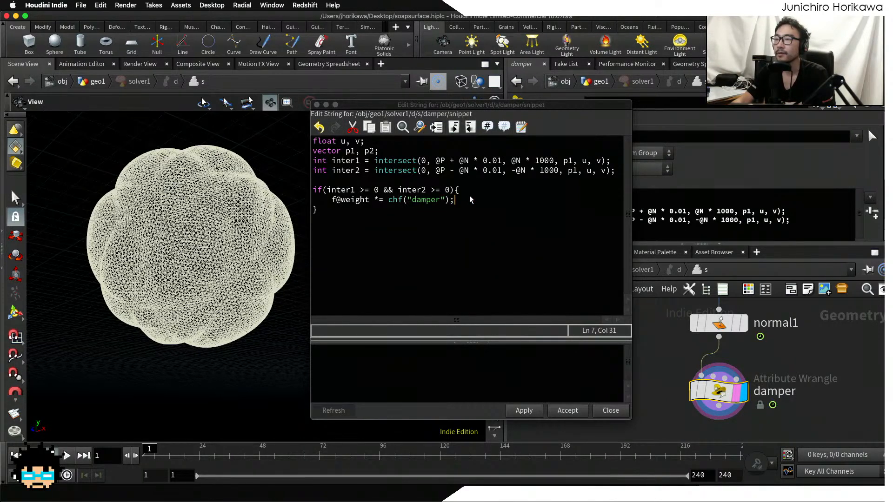
pyautogui.moveTo(369, 170); pyautogui.dragTo(315, 152)
pyautogui.click(380, 173)
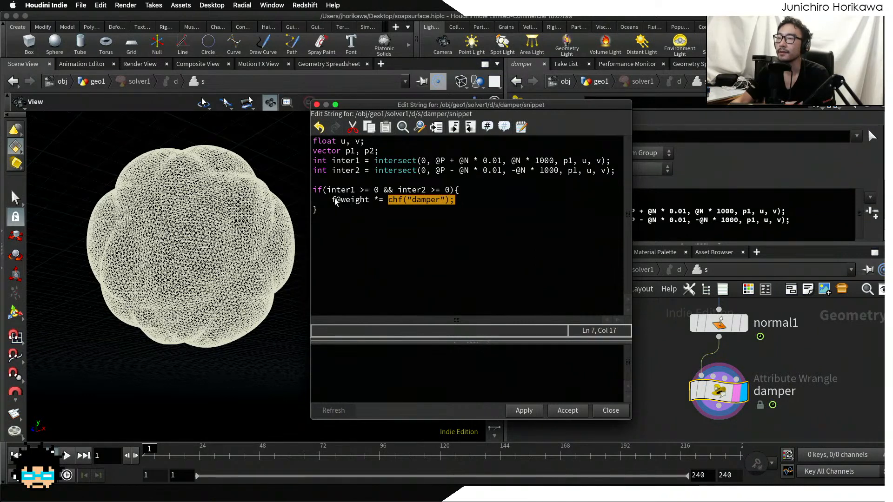
pyautogui.moveTo(332, 200); pyautogui.dragTo(357, 202)
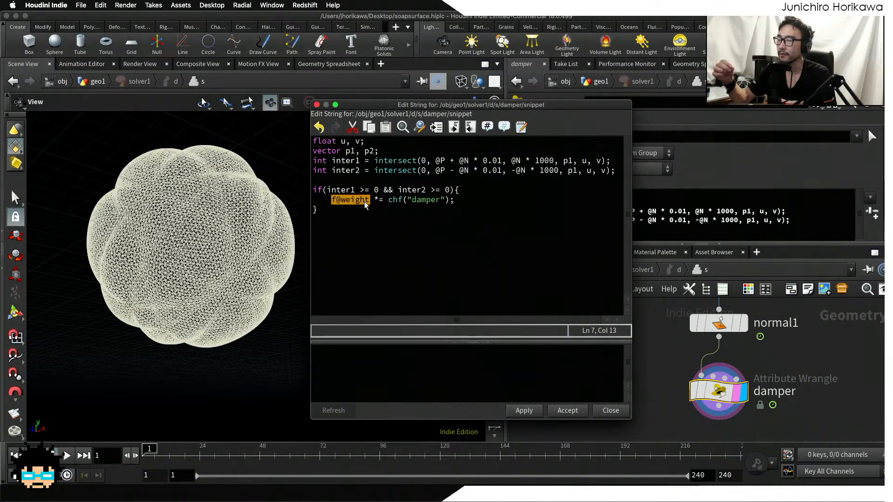
# - Apply and accept the damper wrangle code, and generate a spare parameter for its damper channel
pyautogui.click(364, 202)
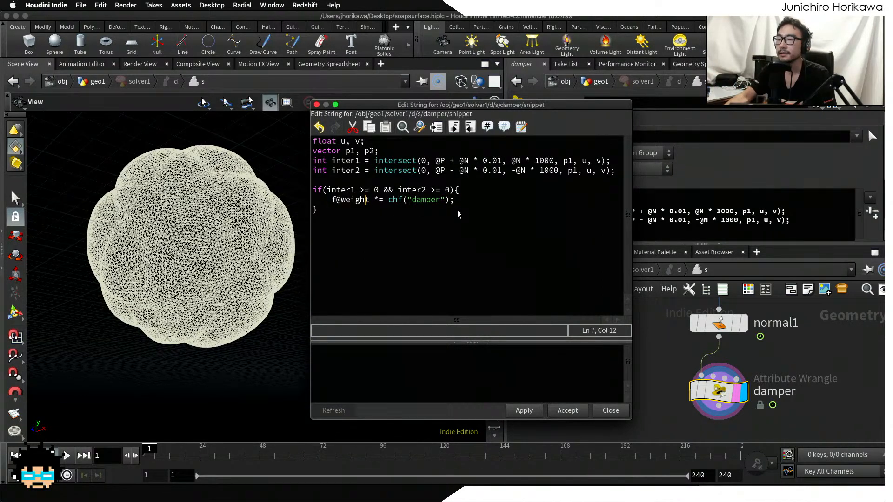
pyautogui.click(524, 411)
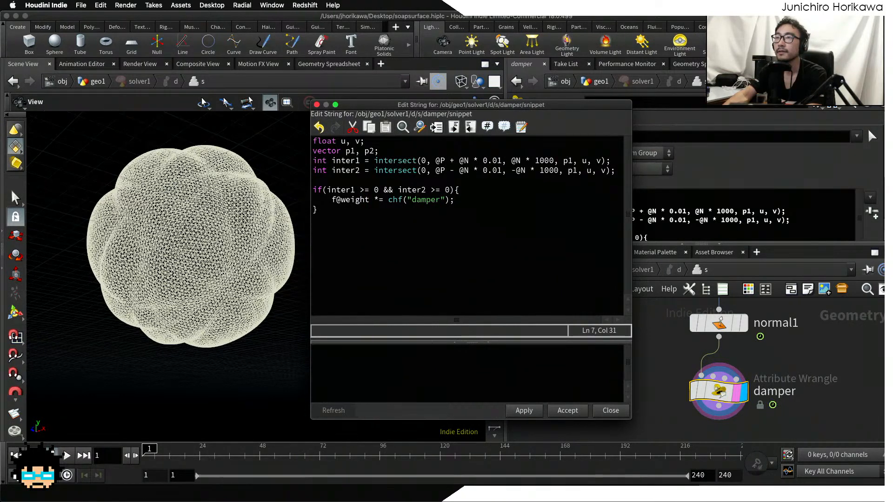
pyautogui.click(850, 213)
pyautogui.click(564, 333)
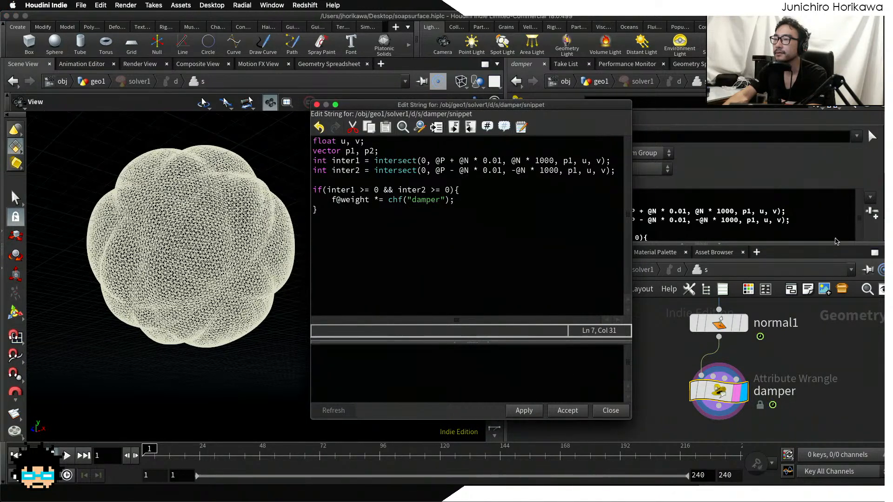
pyautogui.click(567, 411)
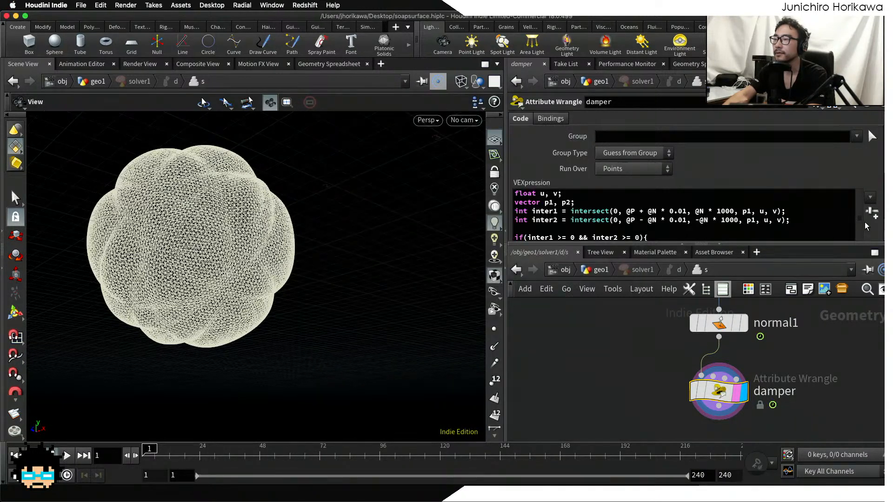
pyautogui.scroll(-5, 861, 223)
pyautogui.moveTo(649, 234); pyautogui.dragTo(630, 230)
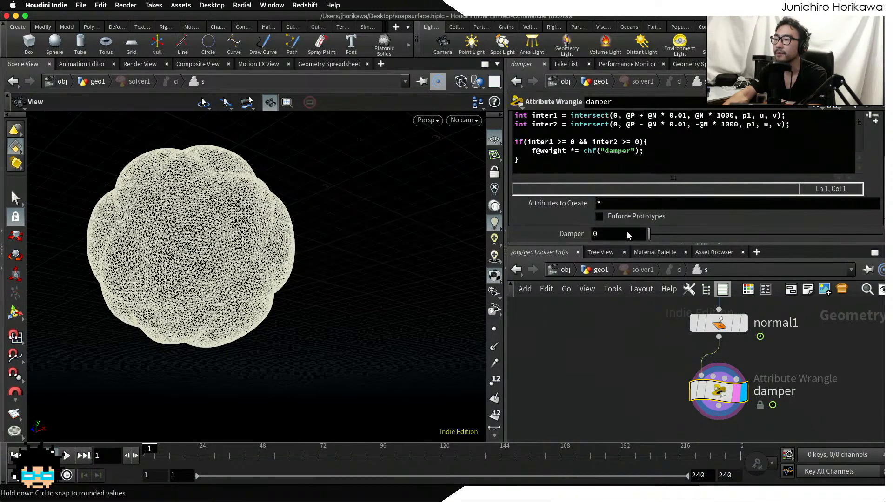
# - Return to the geo1 network and add a float parameter named damper to the CONTROLLER null's parameter interface
pyautogui.click(598, 269)
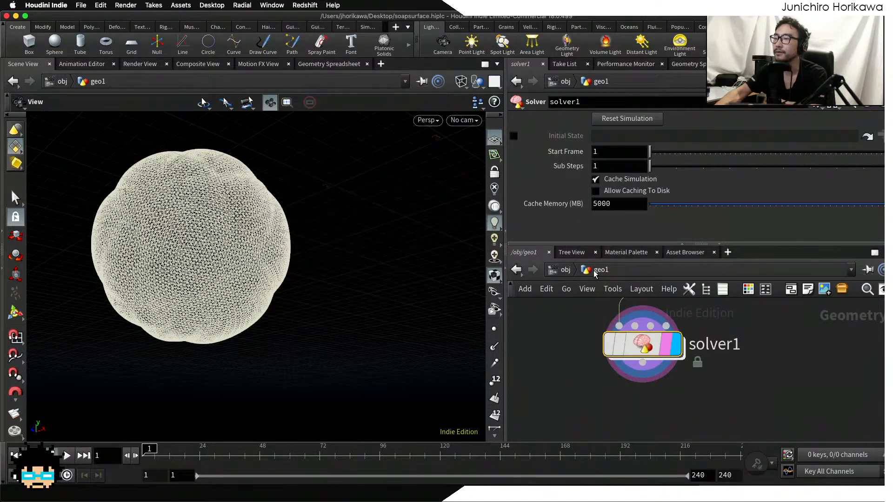
pyautogui.scroll(-5, 595, 365)
pyautogui.scroll(5, 595, 364)
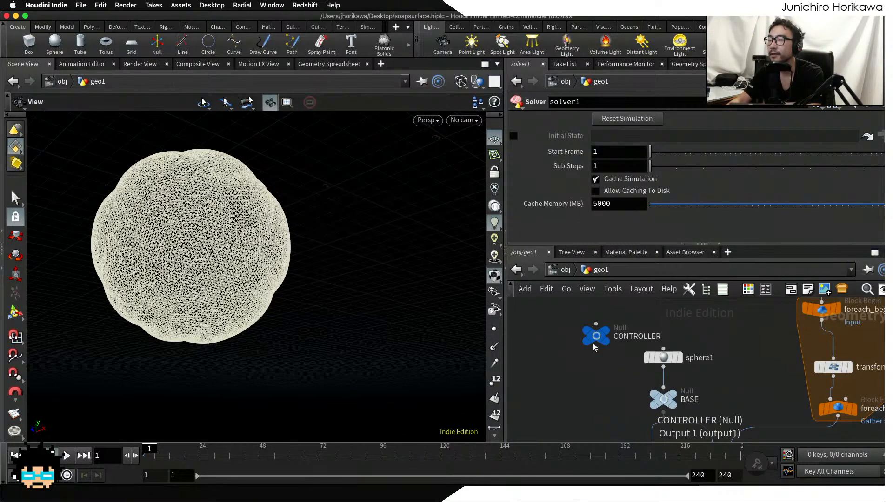
pyautogui.click(595, 336)
pyautogui.click(866, 102)
pyautogui.click(726, 131)
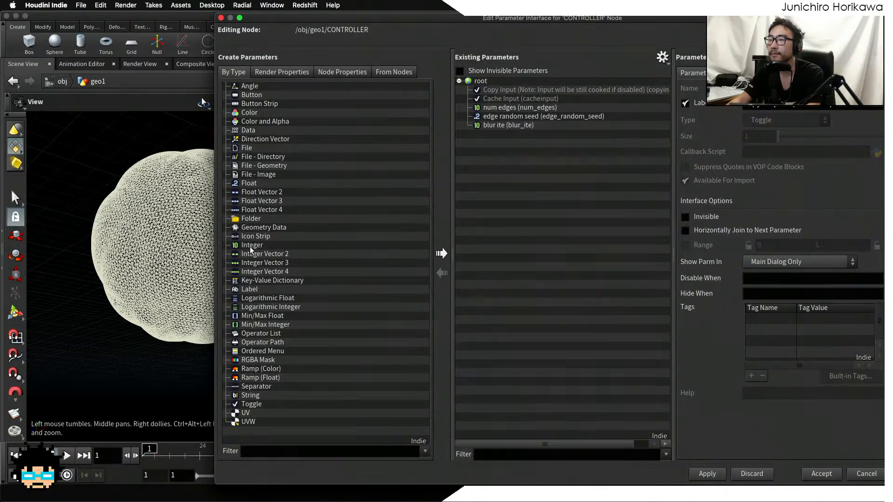
pyautogui.click(250, 184)
pyautogui.moveTo(285, 189); pyautogui.dragTo(507, 194)
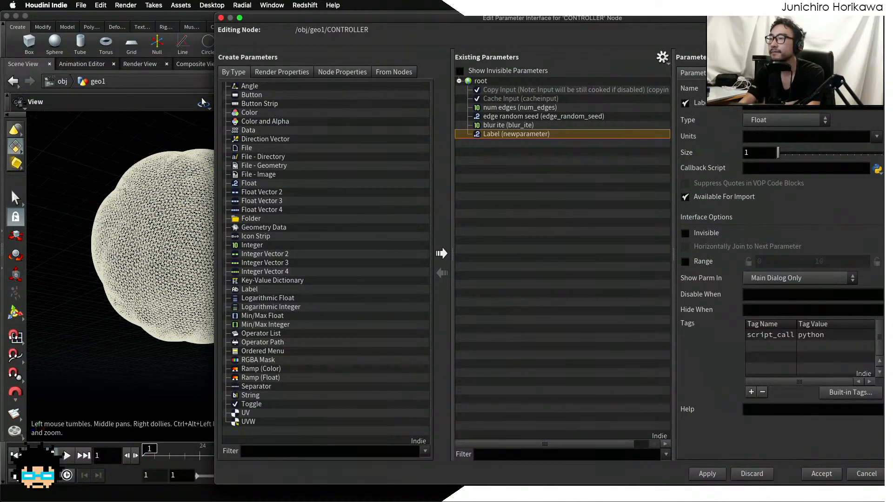
pyautogui.write('damper')
pyautogui.press('Return')
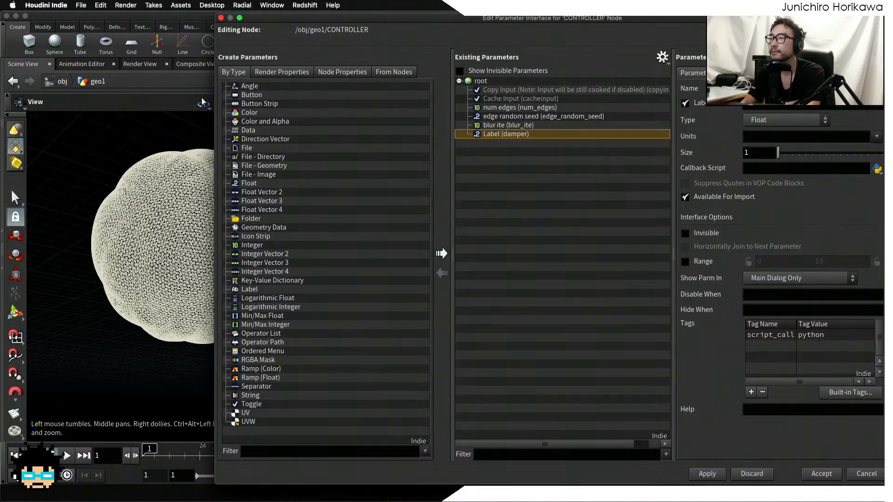
# - Label the new CONTROLLER parameter damper, enable its range from 0 to 1, and accept the interface changes
pyautogui.click(685, 95)
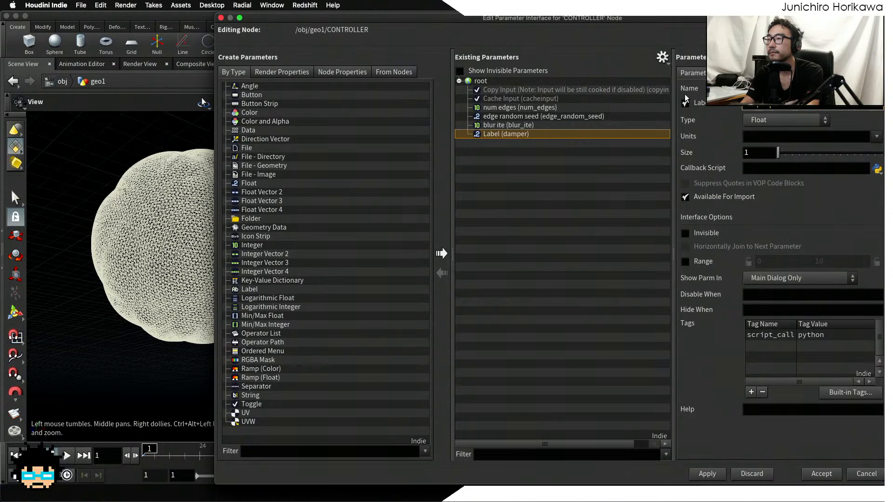
pyautogui.click(686, 262)
pyautogui.moveTo(827, 262); pyautogui.dragTo(780, 261)
pyautogui.write('1')
pyautogui.press('Return')
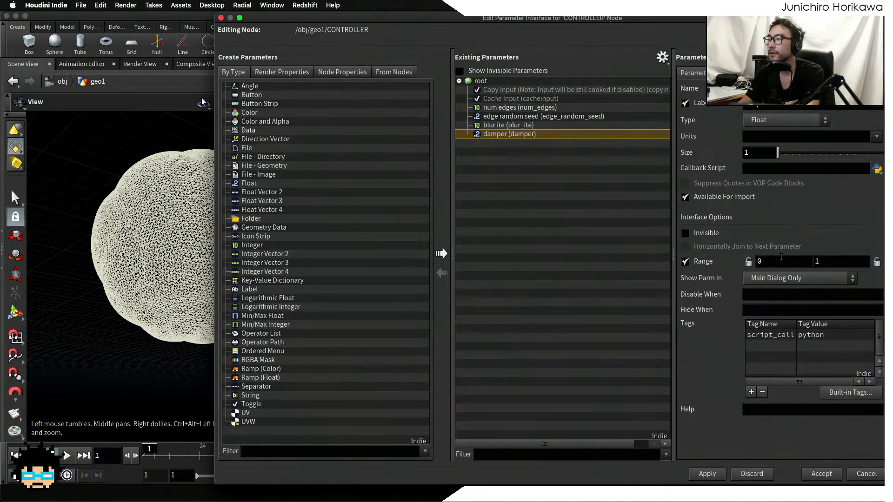
pyautogui.click(710, 471)
pyautogui.click(805, 479)
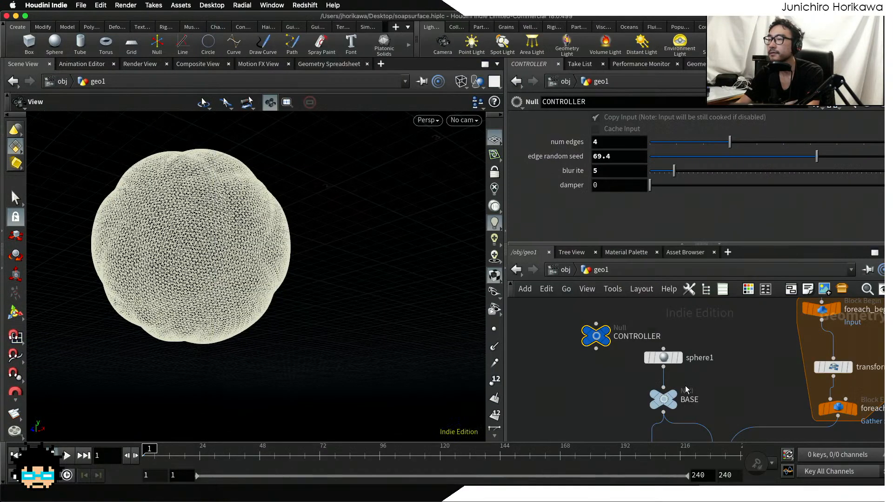
# - Set CONTROLLER's damper to 0.5 and link the Damper parameter of the wrangle inside solver1 to it with a relative reference
pyautogui.rightClick(610, 185)
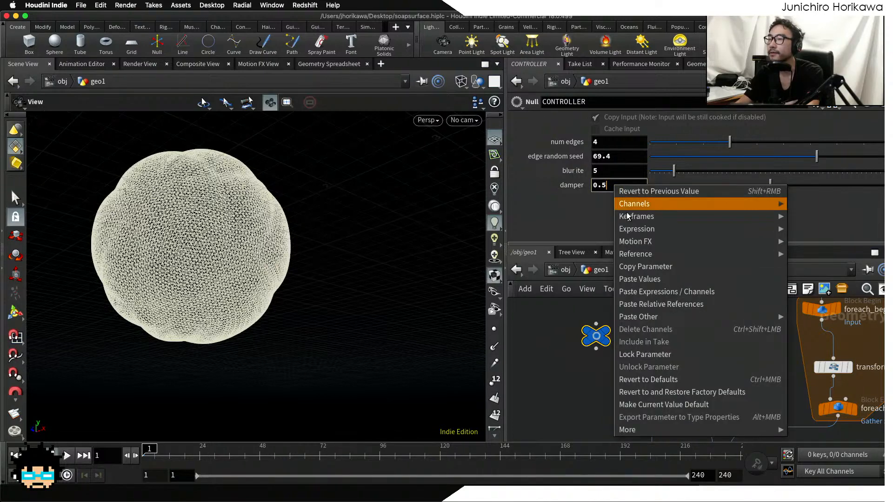
pyautogui.click(643, 267)
pyautogui.scroll(-3, 610, 349)
pyautogui.moveTo(609, 372); pyautogui.dragTo(614, 343, button='middle')
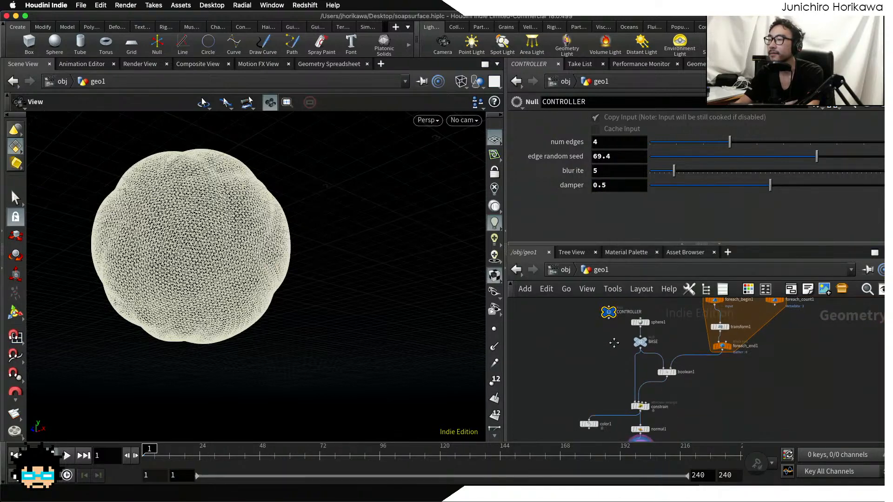
pyautogui.scroll(4, 649, 416)
pyautogui.moveTo(670, 416); pyautogui.dragTo(661, 302, button='middle')
pyautogui.click(632, 391)
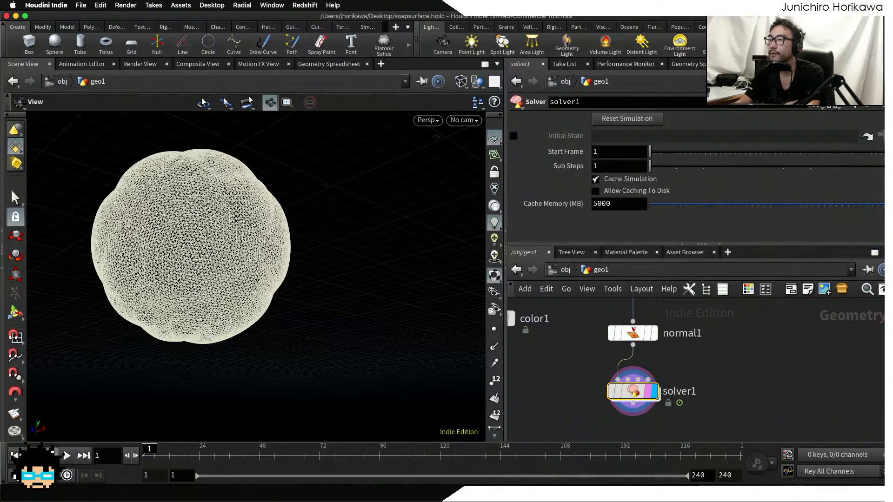
pyautogui.doubleClick(632, 393)
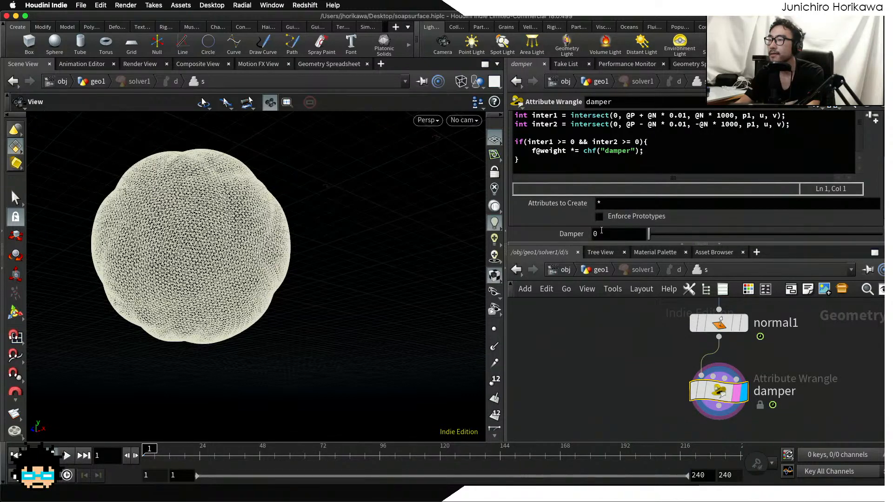
pyautogui.rightClick(618, 235)
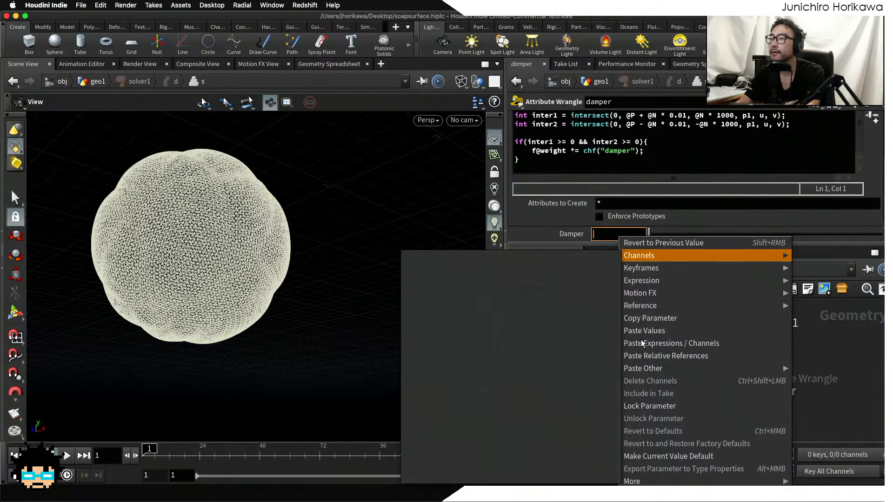
pyautogui.click(644, 357)
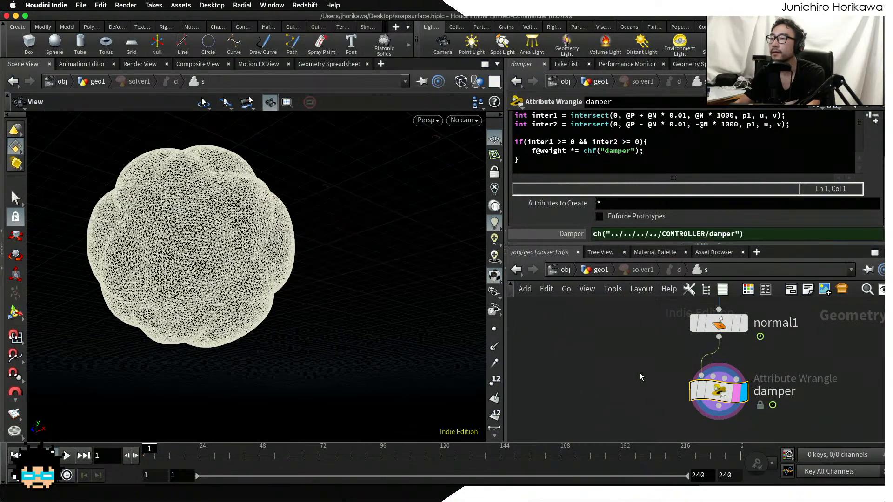
# - Go back to the geo1 network and set the viewport shading to Smooth Wire Shaded
pyautogui.click(597, 272)
pyautogui.scroll(-3, 319, 264)
pyautogui.moveTo(316, 263); pyautogui.dragTo(336, 279)
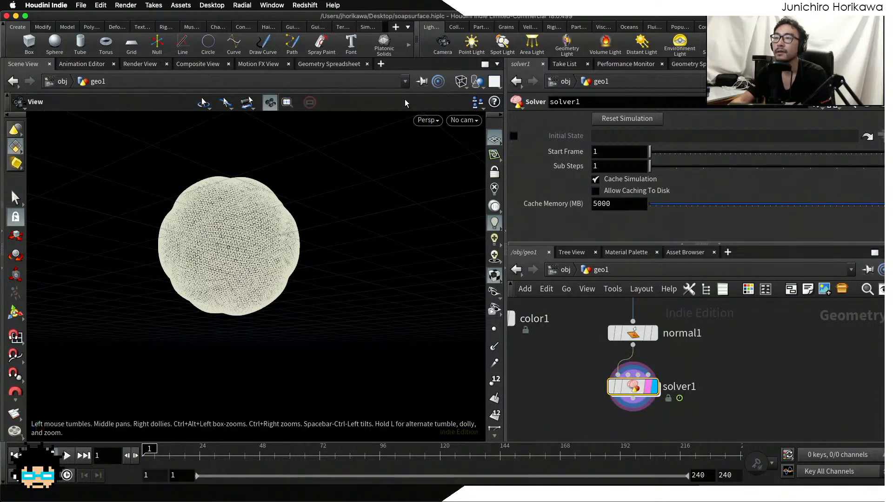
pyautogui.click(426, 120)
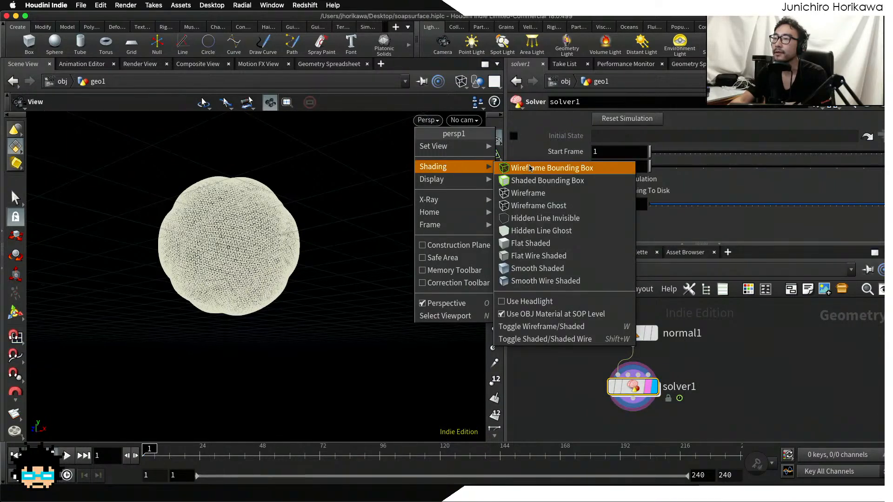
pyautogui.click(537, 268)
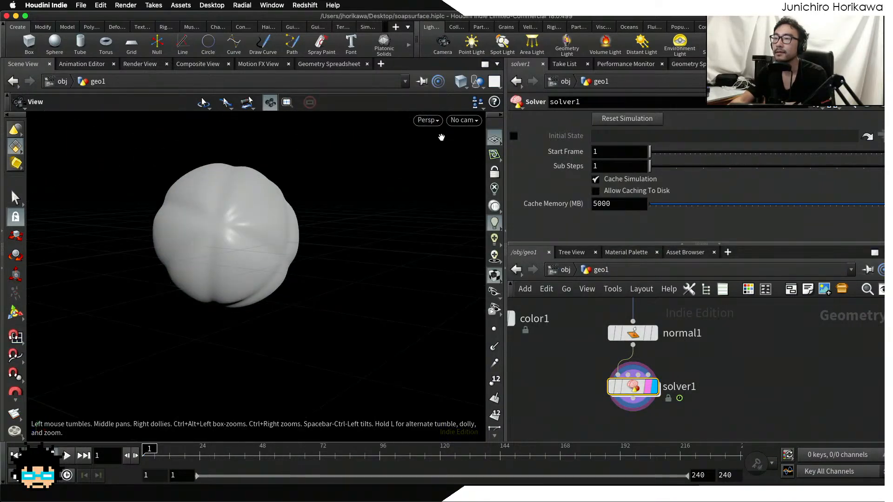
pyautogui.rightClick(441, 138)
pyautogui.click(540, 268)
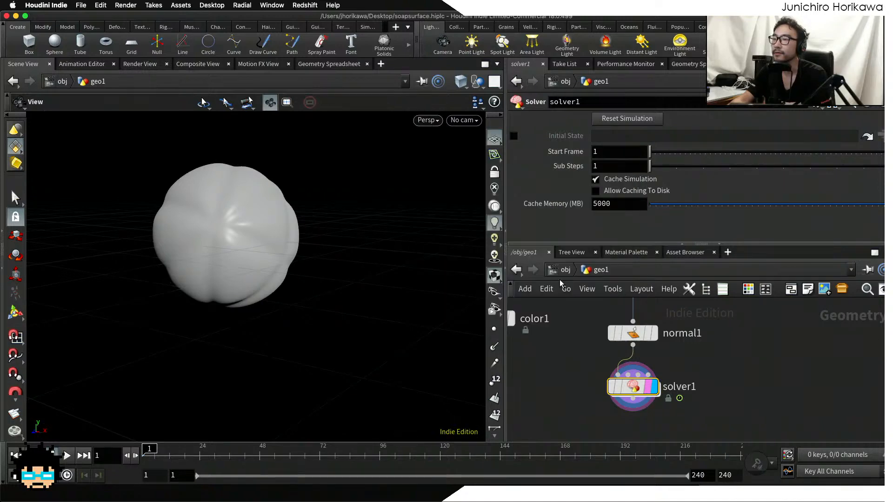
pyautogui.hotkey('space', 'g')
pyautogui.moveTo(295, 291)
pyautogui.mouseDown()
pyautogui.moveTo(306, 306)
pyautogui.moveTo(281, 295)
pyautogui.mouseUp()
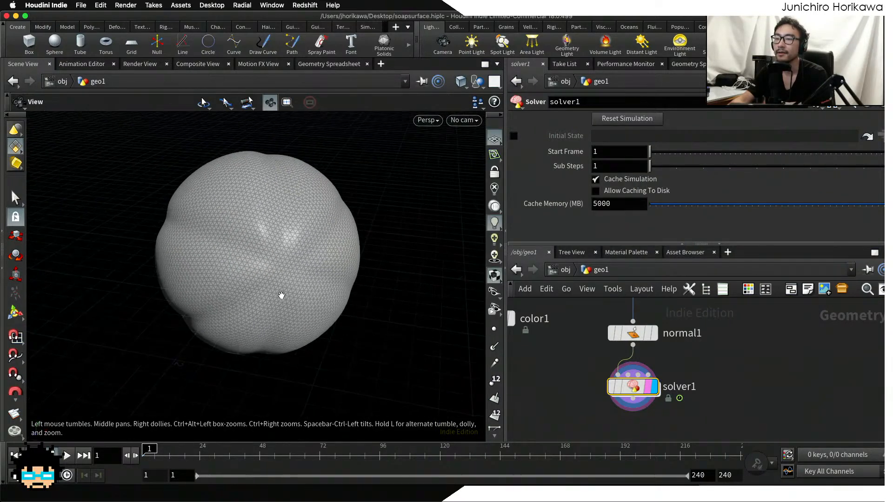
# - Play the simulation to about frame 69 and examine the creases between the inflated lobes
pyautogui.click(68, 458)
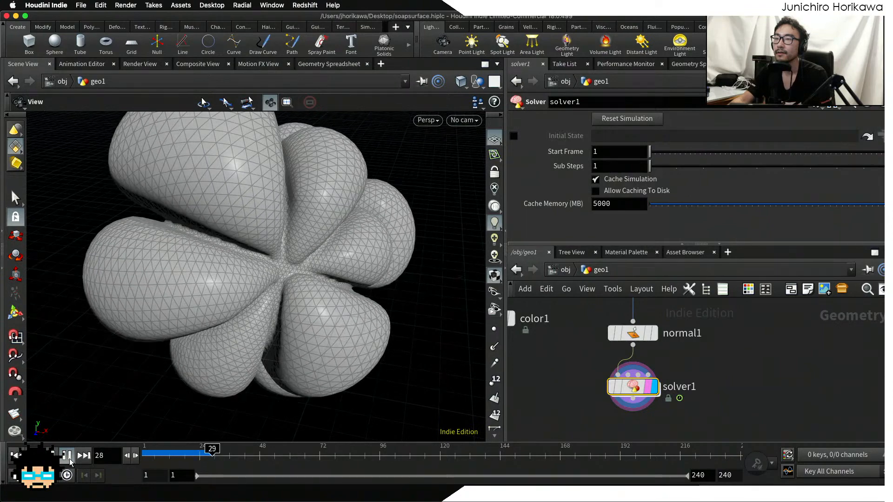
pyautogui.click(68, 457)
pyautogui.moveTo(218, 342); pyautogui.dragTo(228, 286)
pyautogui.moveTo(228, 285); pyautogui.dragTo(286, 278, button='middle')
# - Set the damper parameter on the CONTROLLER null to 1
pyautogui.scroll(-5, 572, 374)
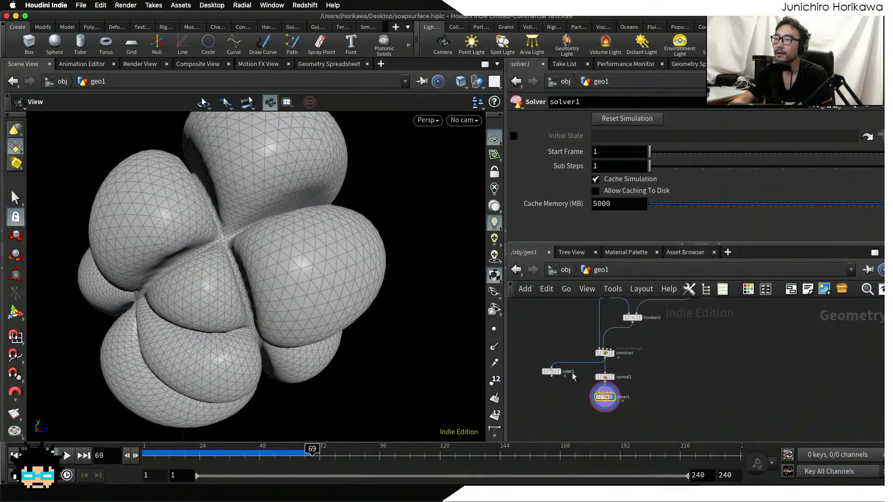
pyautogui.moveTo(570, 317); pyautogui.dragTo(585, 382, button='middle')
pyautogui.scroll(4, 585, 382)
pyautogui.scroll(3, 586, 382)
pyautogui.click(565, 407)
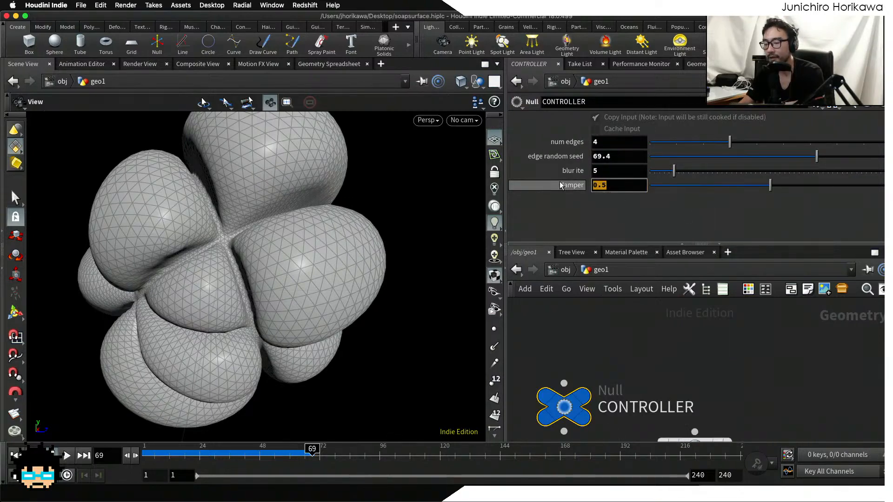
pyautogui.write('1')
pyautogui.press('Return')
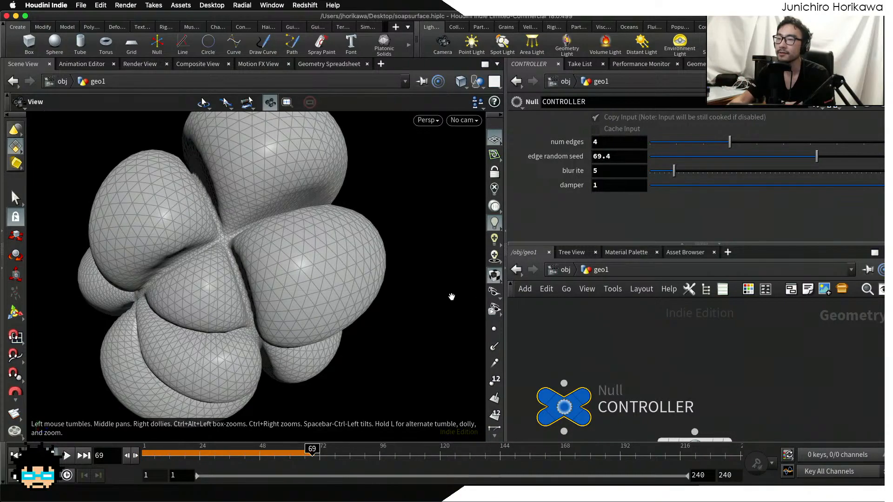
# - Replay the simulation from frame 1 to about frame 157 to check the growth without damping
pyautogui.click(15, 455)
pyautogui.click(66, 456)
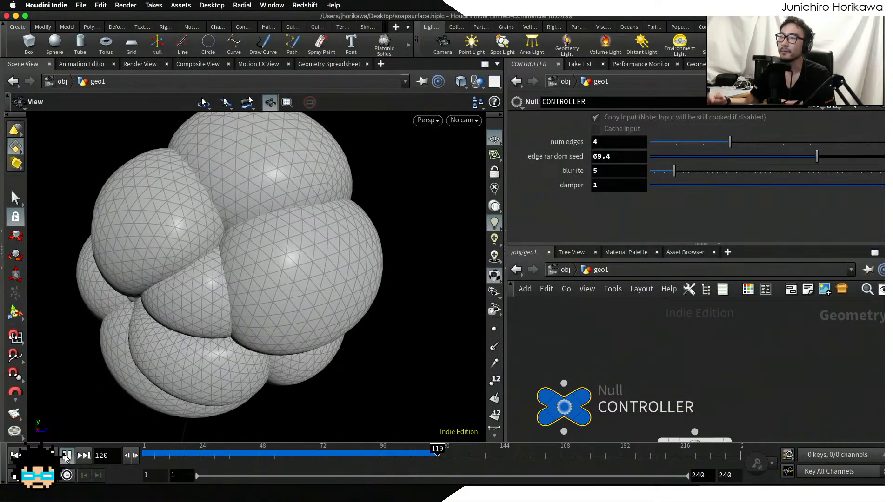
pyautogui.click(66, 455)
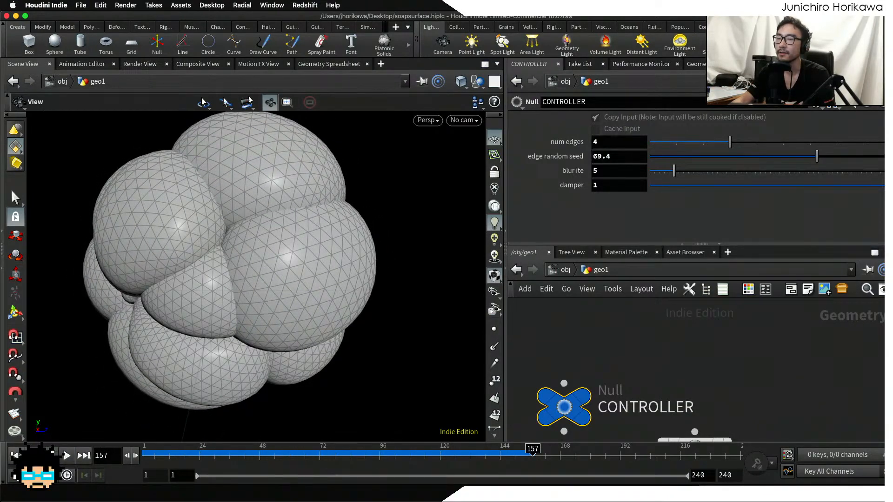
# - Rewind to frame 1 and set CONTROLLER's damper to 0.9
pyautogui.click(16, 454)
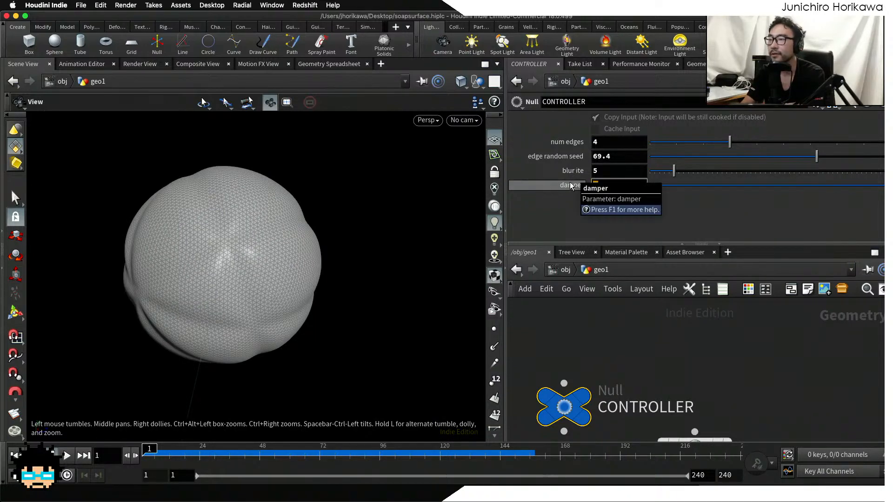
pyautogui.write('0.9')
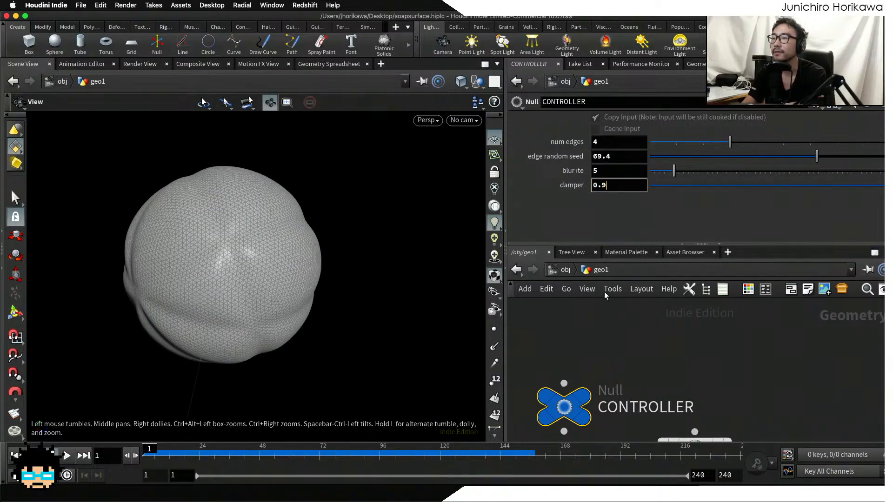
pyautogui.press('Return')
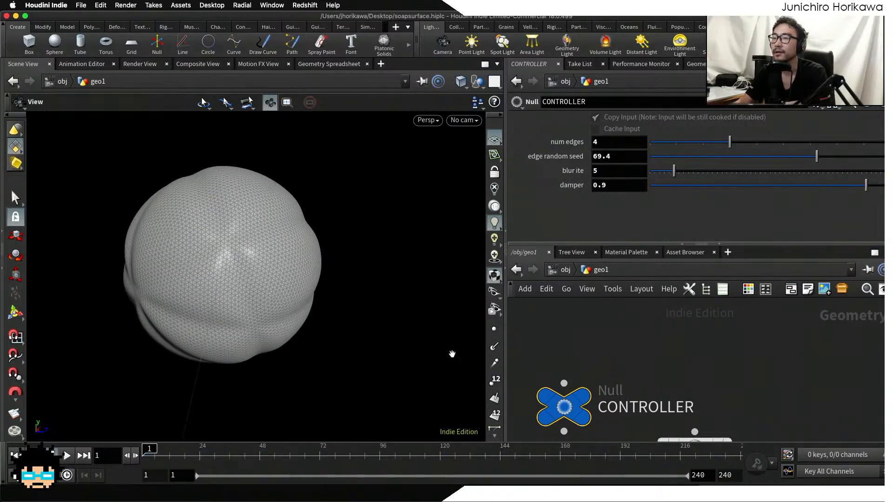
# - Play the simulation to about frame 149 and inspect the bulging surface from another angle
pyautogui.click(66, 455)
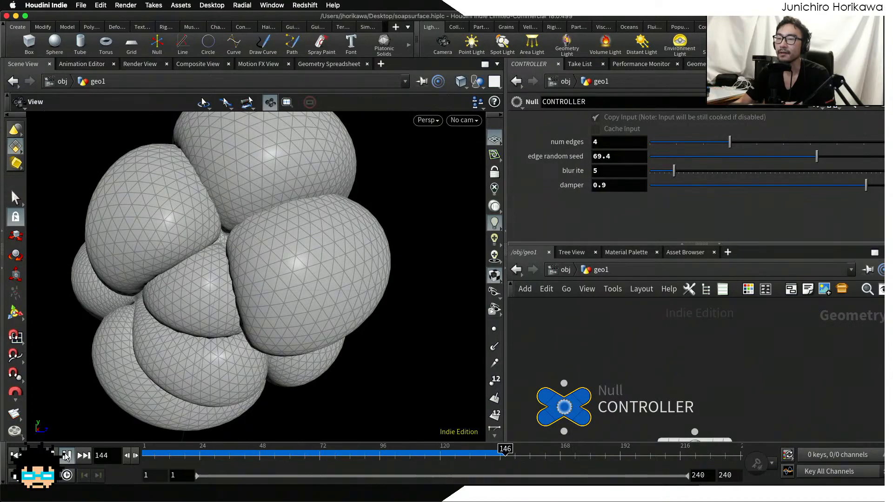
pyautogui.click(66, 455)
pyautogui.moveTo(173, 355); pyautogui.dragTo(327, 270)
pyautogui.scroll(-10, 635, 341)
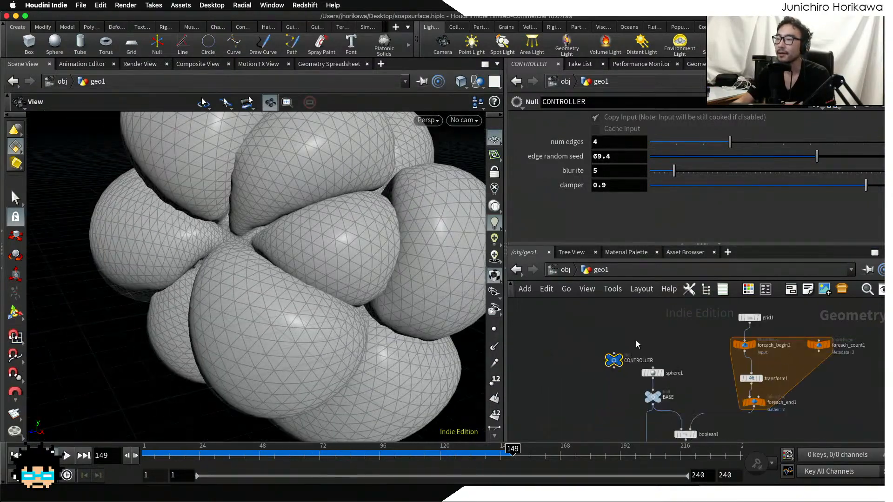
# - Move the color1 node below solver1, connect solver1's output to it, and display color1's result
pyautogui.moveTo(620, 415); pyautogui.dragTo(611, 337, button='middle')
pyautogui.scroll(5, 611, 340)
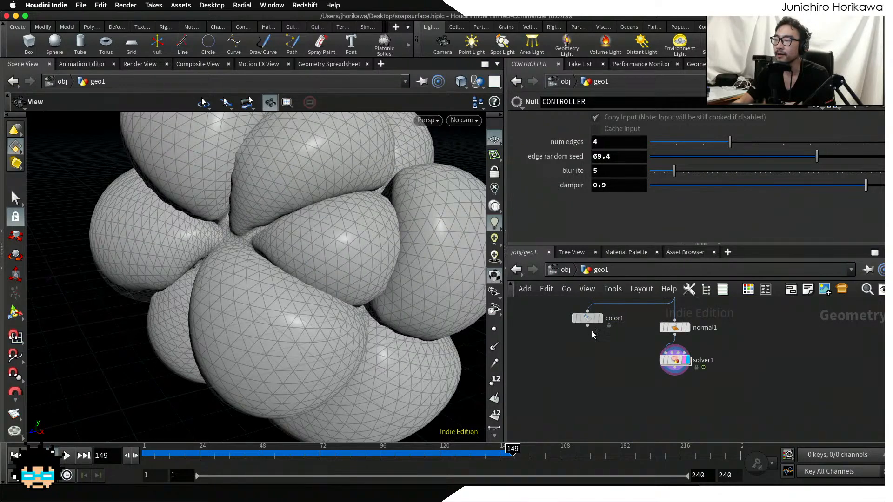
pyautogui.moveTo(588, 318); pyautogui.dragTo(636, 395)
pyautogui.scroll(3, 668, 378)
pyautogui.moveTo(677, 359); pyautogui.dragTo(573, 409)
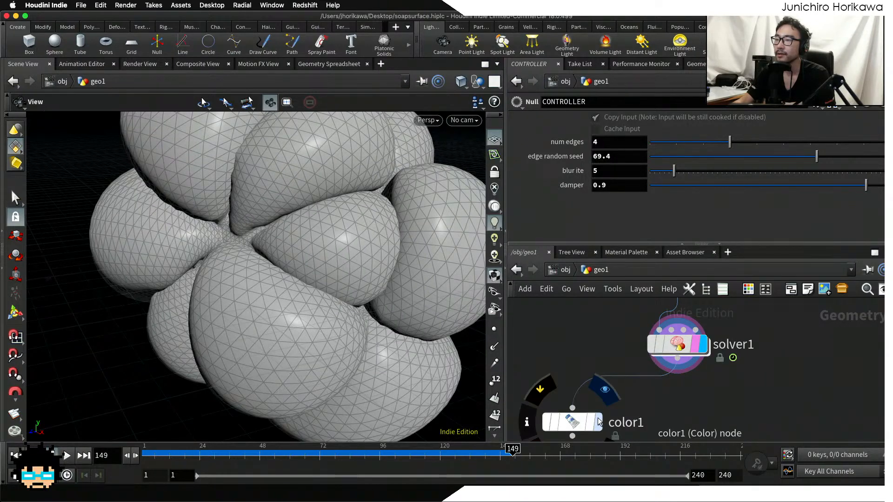
pyautogui.click(577, 424)
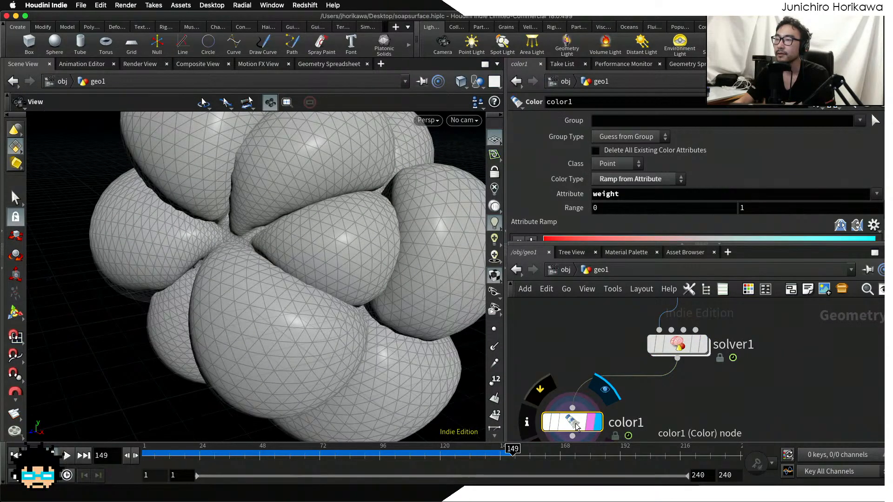
# - Reveal color1's attribute ramp, re-enter geo1 from the object level to refresh the viewport, and inspect the weight colours along the creases
pyautogui.moveTo(652, 244); pyautogui.dragTo(652, 269)
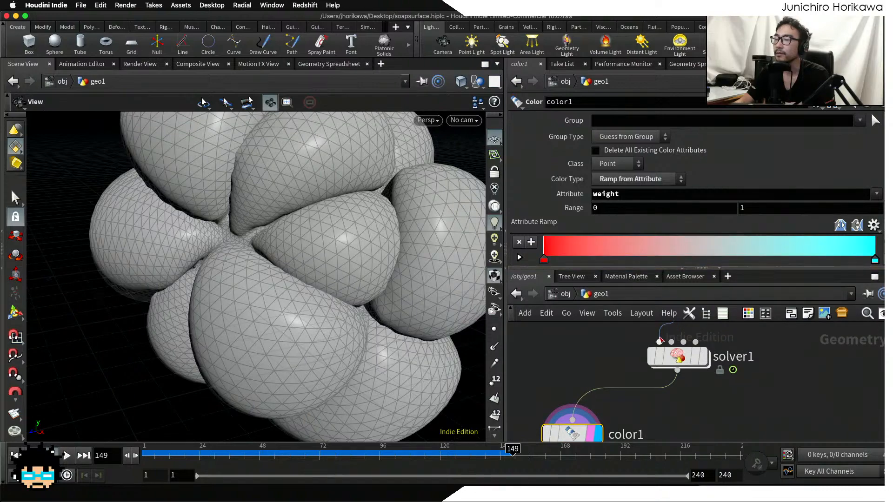
pyautogui.click(566, 293)
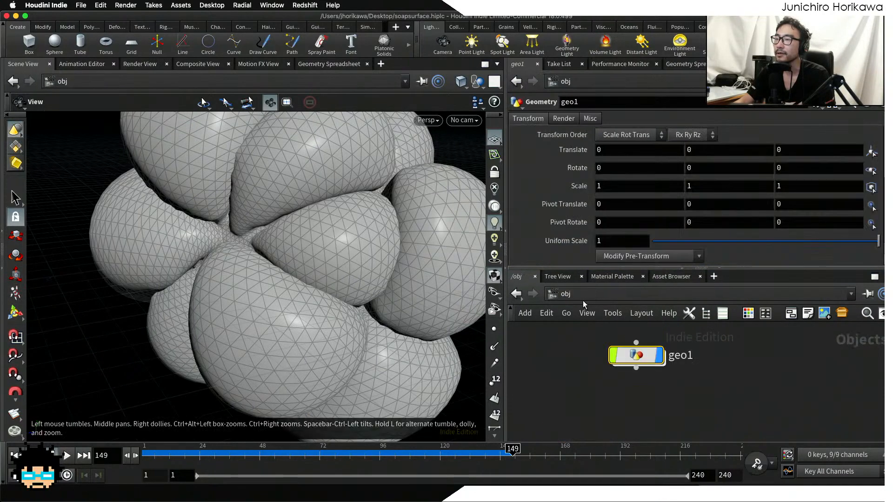
pyautogui.doubleClick(636, 359)
pyautogui.moveTo(332, 292); pyautogui.dragTo(216, 249)
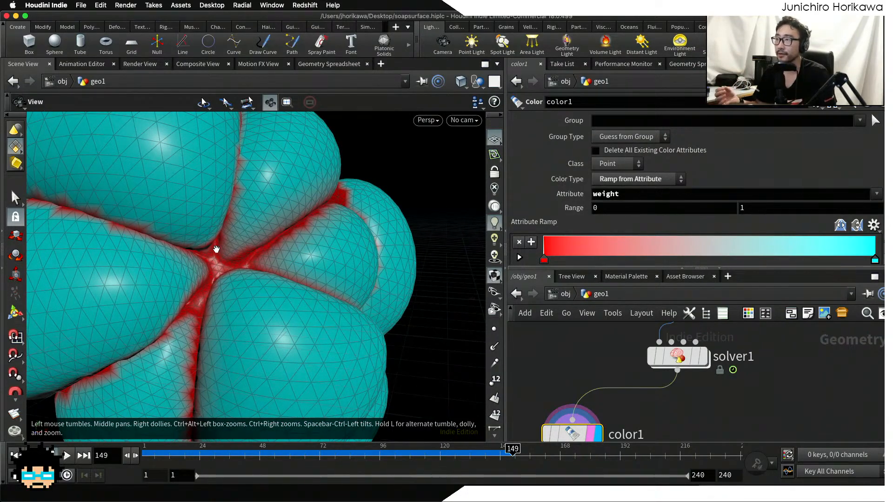
pyautogui.moveTo(217, 249); pyautogui.dragTo(241, 369)
# - Replay the simulation from frame 1 several times to examine how the weight colours evolve during growth with damper 0.9
pyautogui.click(16, 455)
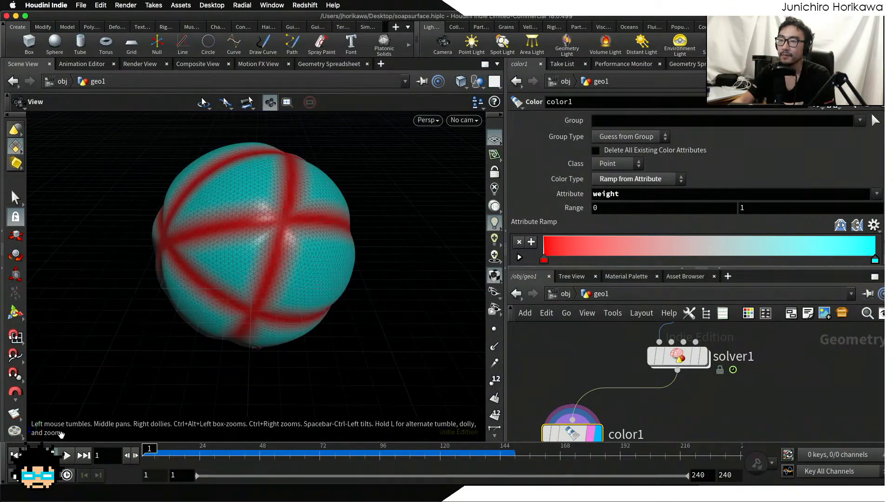
pyautogui.moveTo(105, 416); pyautogui.dragTo(211, 308, button='right')
pyautogui.moveTo(210, 307); pyautogui.dragTo(167, 370, button='middle')
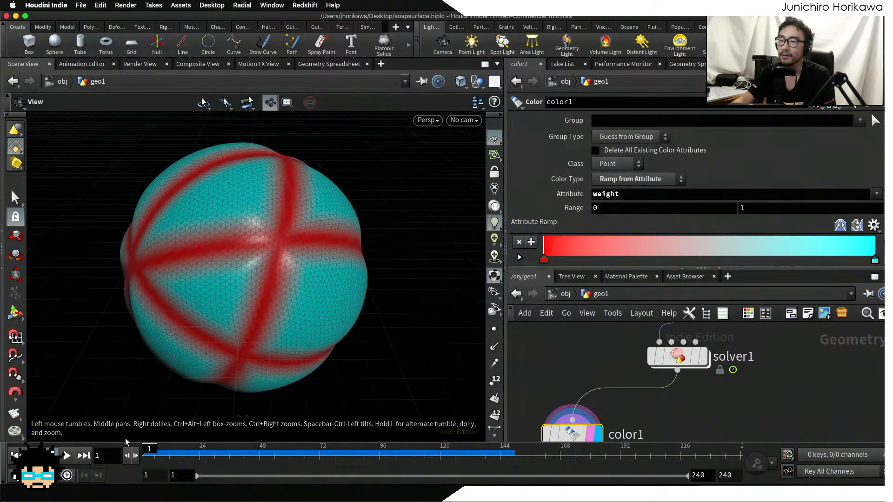
pyautogui.click(67, 456)
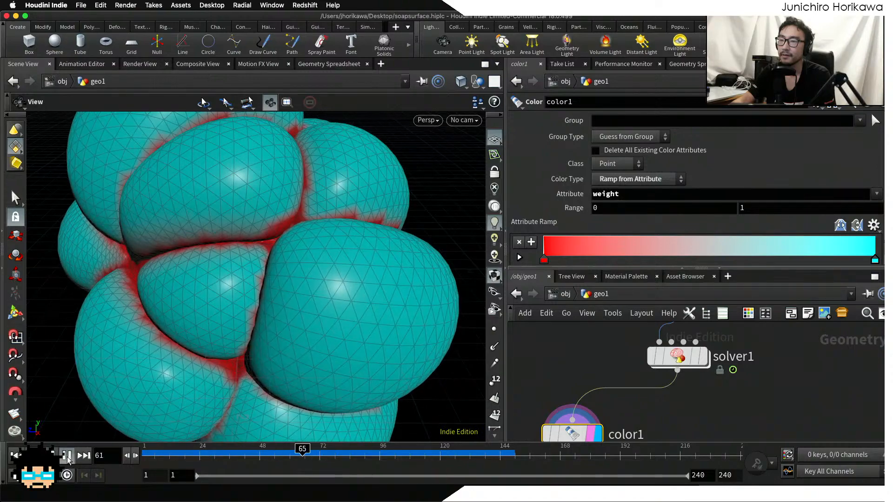
pyautogui.click(16, 456)
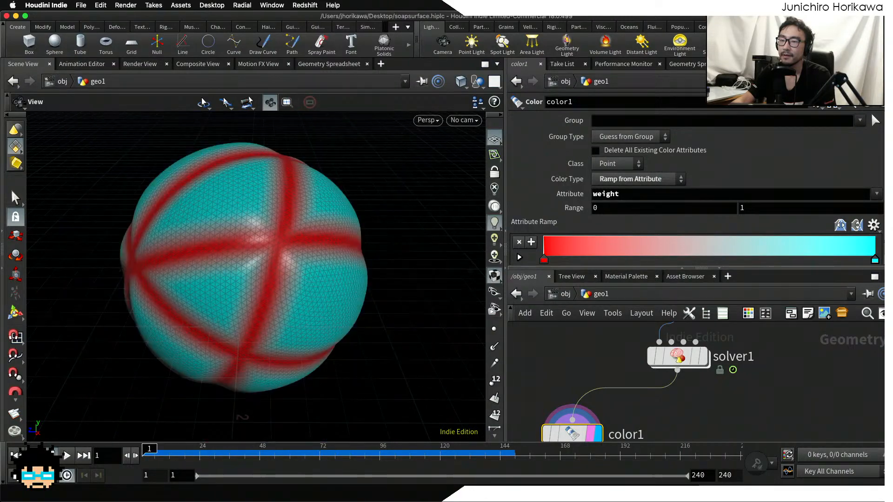
pyautogui.click(67, 456)
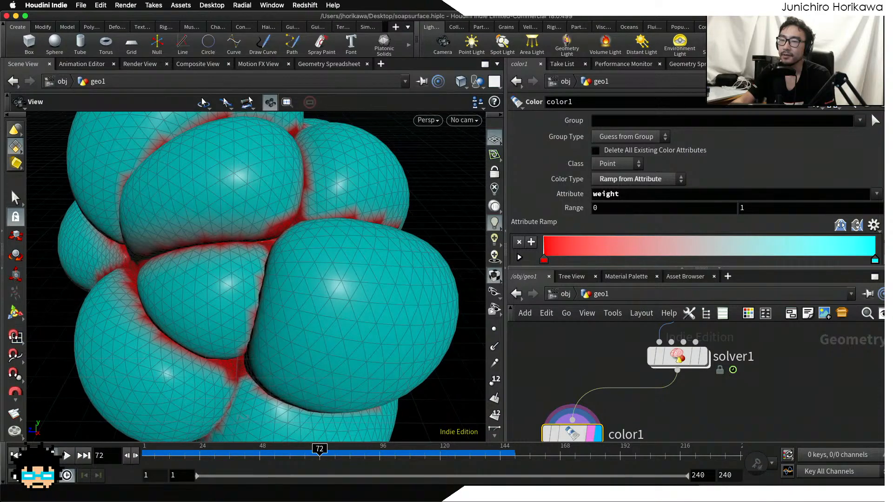
pyautogui.click(15, 456)
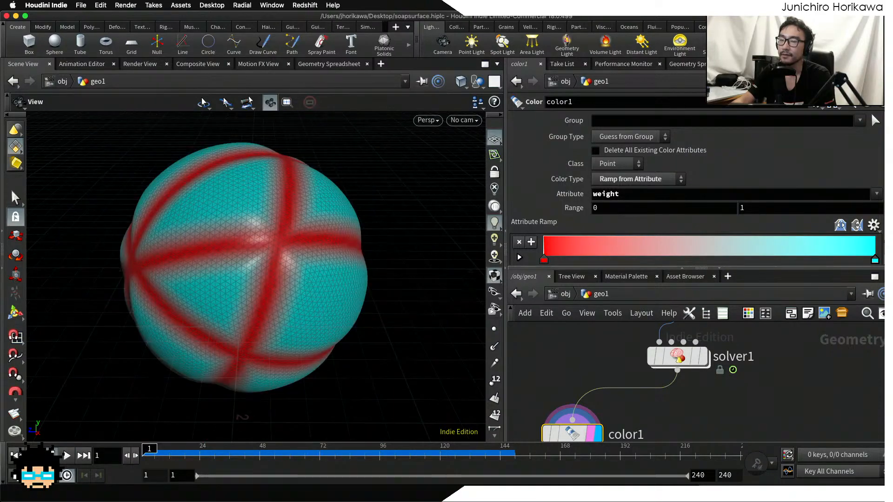
pyautogui.moveTo(214, 260); pyautogui.dragTo(229, 253, button='right')
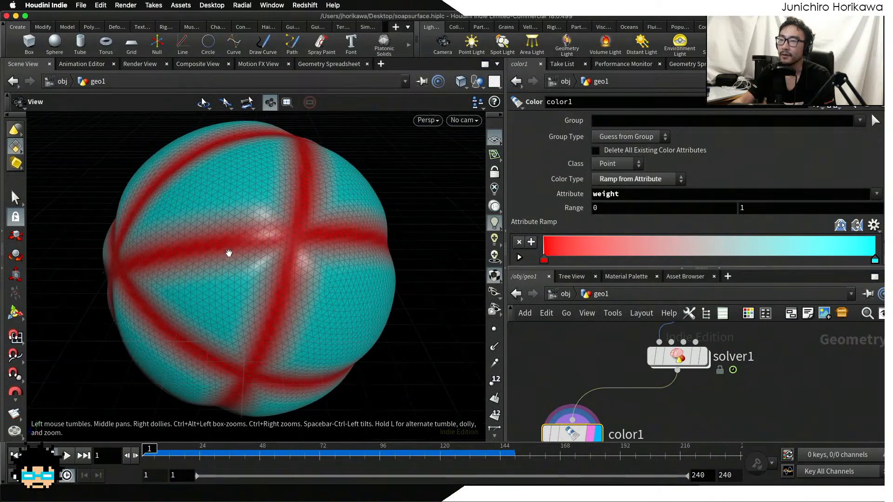
pyautogui.click(66, 457)
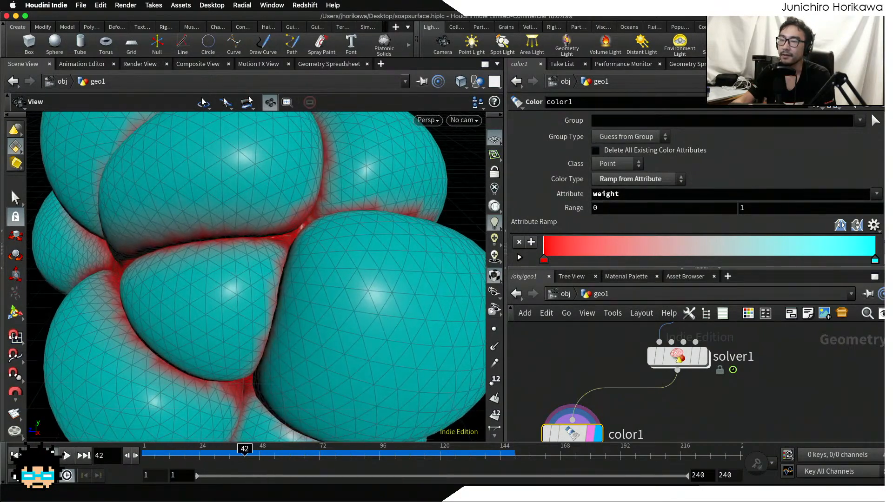
# - Rewind to frame 1 and set the damper parameter on the CONTROLLER null to 0.5
pyautogui.click(16, 456)
pyautogui.scroll(-10, 548, 383)
pyautogui.moveTo(527, 342); pyautogui.dragTo(537, 395, button='middle')
pyautogui.scroll(6, 557, 384)
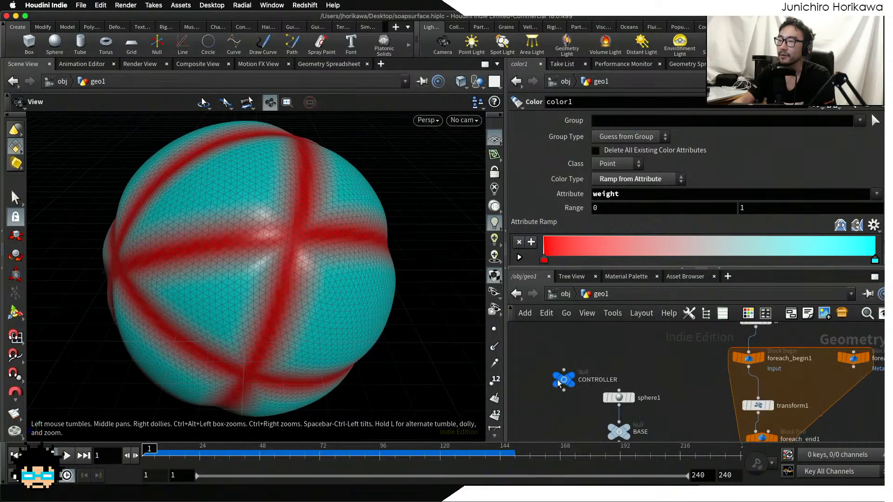
pyautogui.scroll(3, 559, 382)
pyautogui.click(567, 380)
pyautogui.doubleClick(603, 186)
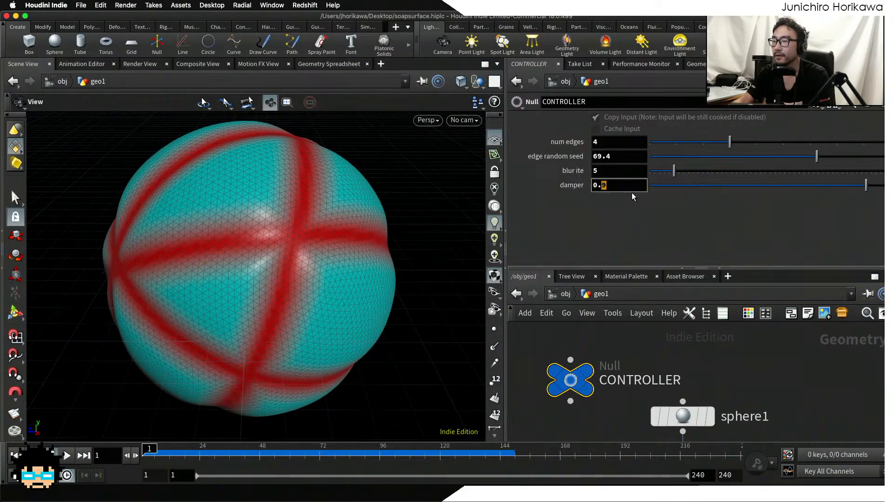
pyautogui.write('0.5')
pyautogui.press('Return')
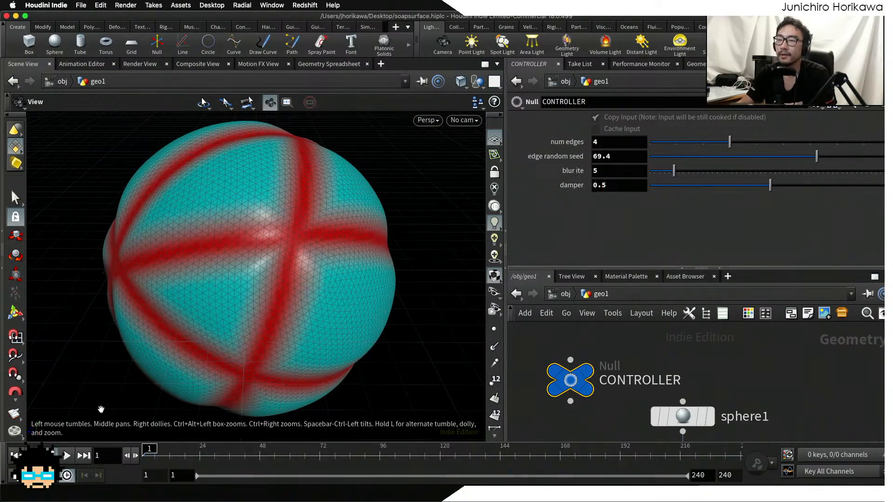
# - Play the simulation twice from frame 1, stop at frame 122, and inspect the weight-coloured bulges from other angles
pyautogui.click(67, 456)
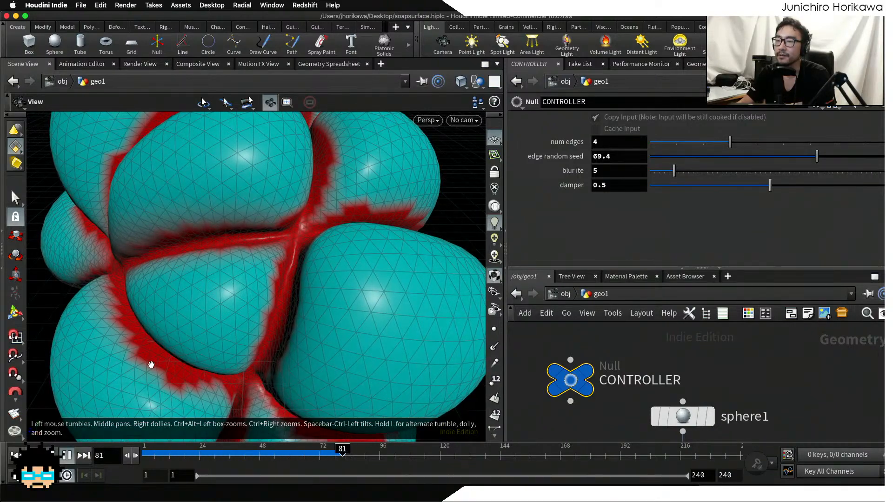
pyautogui.click(16, 456)
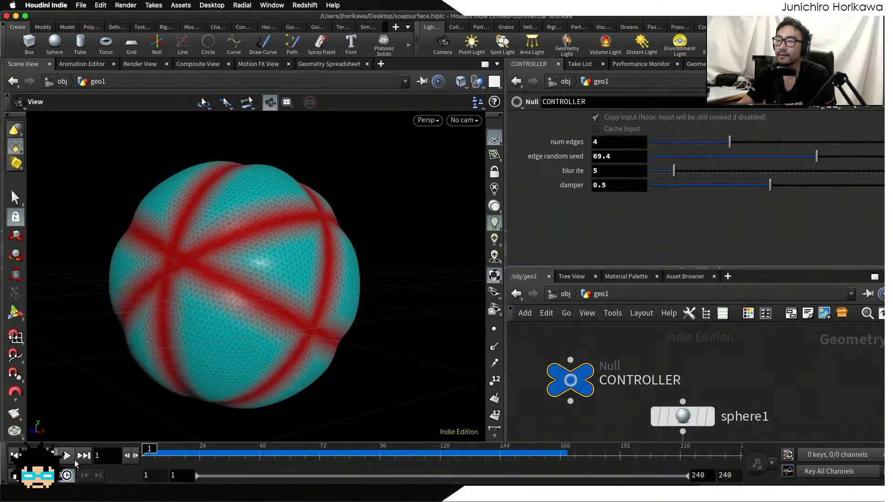
pyautogui.click(66, 460)
pyautogui.moveTo(219, 322)
pyautogui.mouseDown()
pyautogui.moveTo(333, 327)
pyautogui.moveTo(187, 315)
pyautogui.moveTo(305, 323)
pyautogui.moveTo(208, 317)
pyautogui.mouseUp()
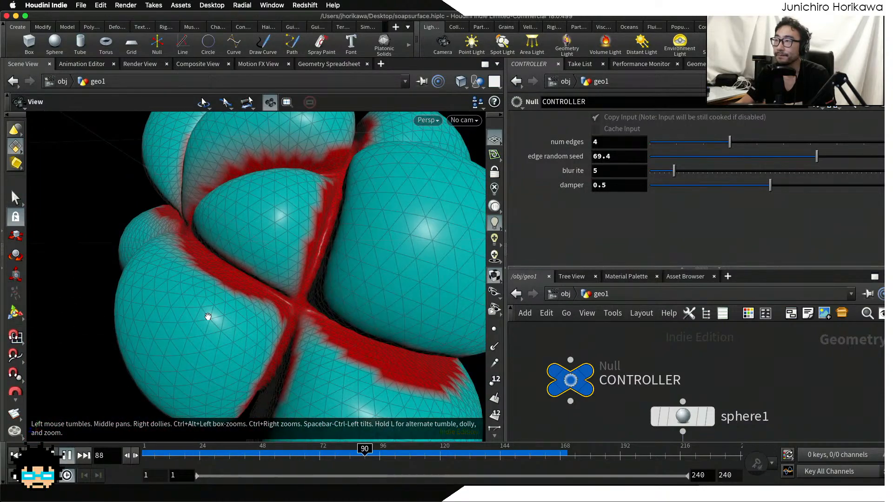
pyautogui.click(65, 457)
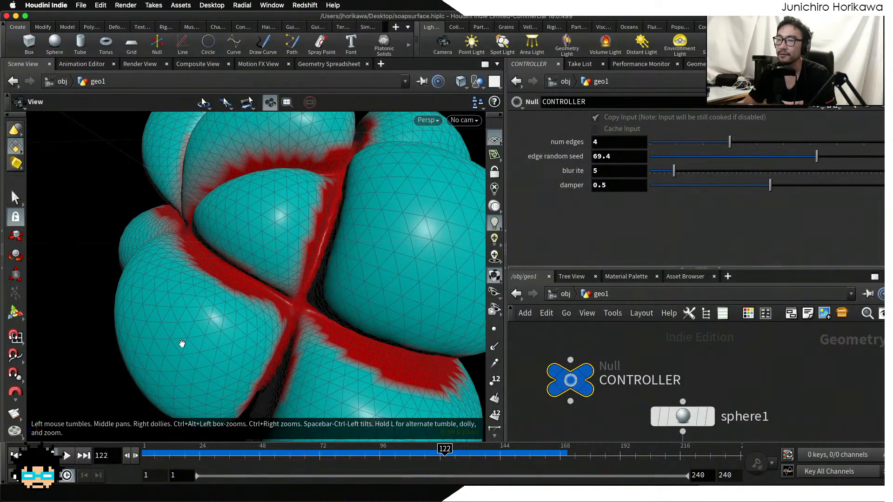
pyautogui.moveTo(248, 239); pyautogui.dragTo(259, 260, button='right')
pyautogui.moveTo(259, 261); pyautogui.dragTo(261, 322)
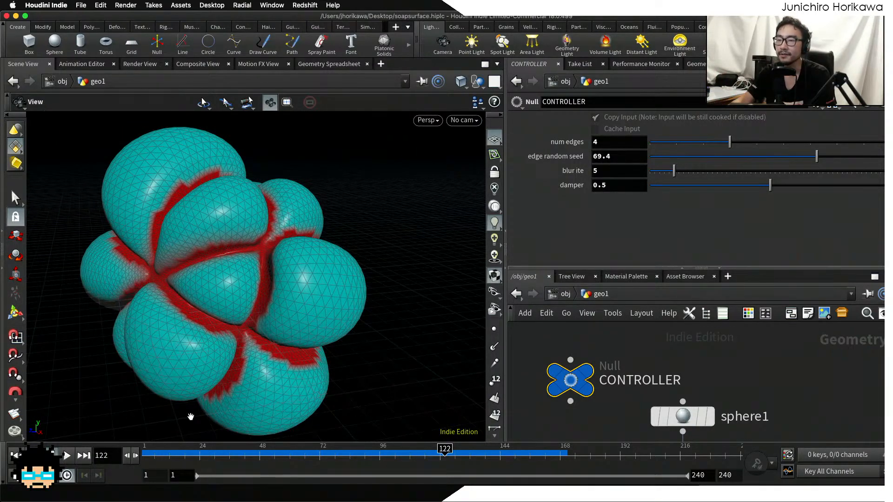
# - Set the controller's damper to 0.9 and return the timeline to frame 1
pyautogui.moveTo(207, 452); pyautogui.dragTo(338, 448)
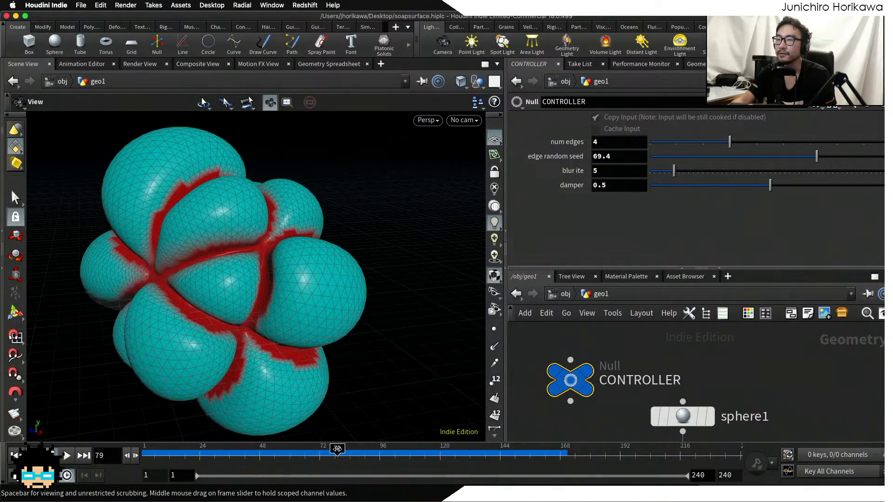
pyautogui.moveTo(391, 353); pyautogui.dragTo(290, 295)
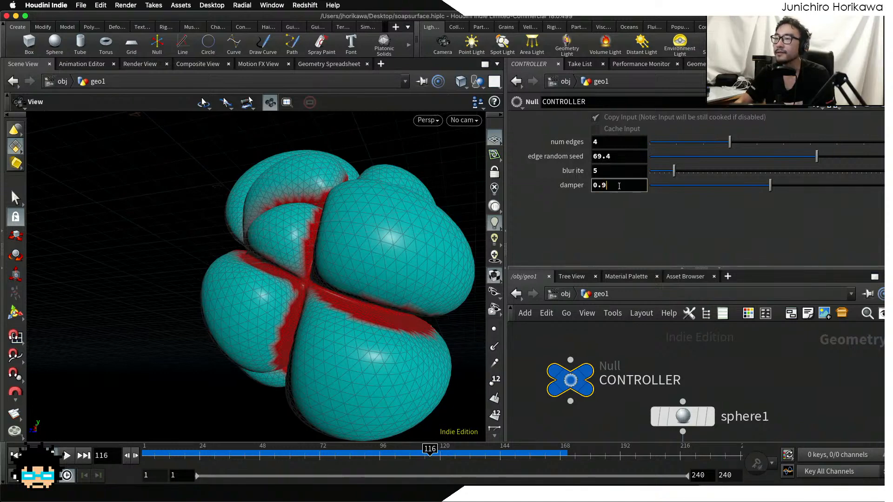
pyautogui.press('Return')
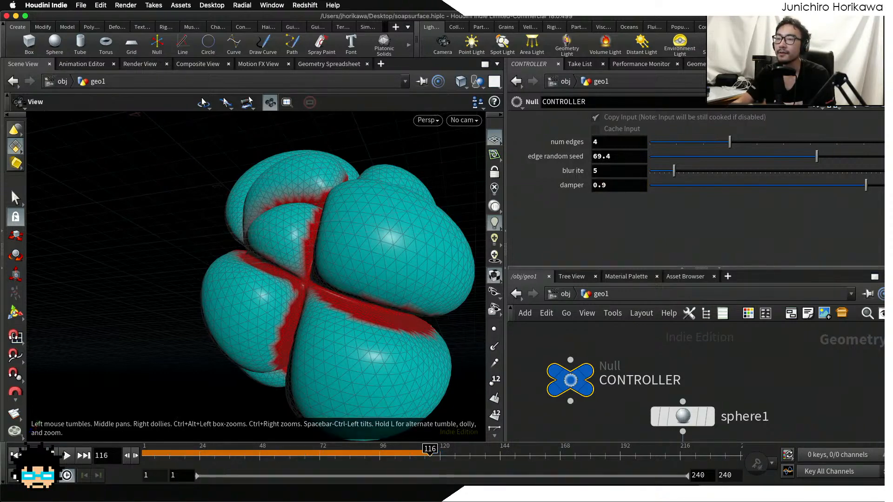
pyautogui.hotkey('ctrl', 'Up')
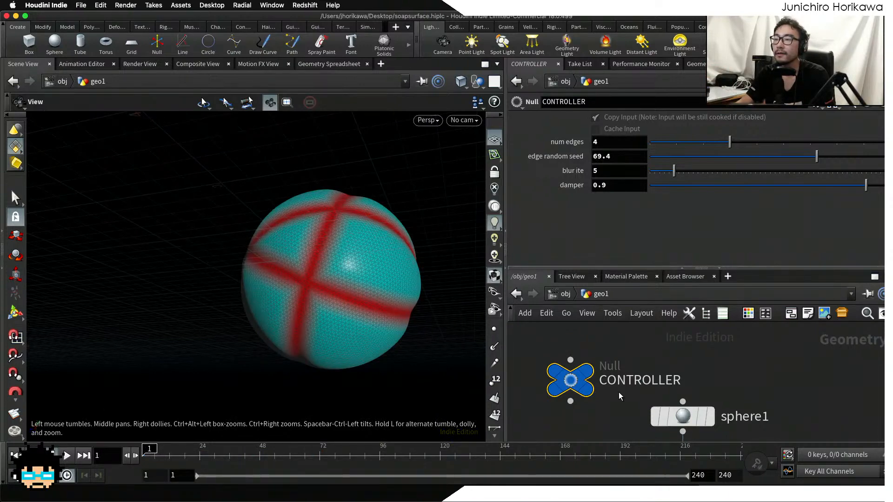
# - Open the inner network of the solver1 node below normal1
pyautogui.moveTo(619, 392); pyautogui.dragTo(612, 334, button='middle')
pyautogui.scroll(-5, 612, 335)
pyautogui.moveTo(624, 399); pyautogui.dragTo(619, 353, button='middle')
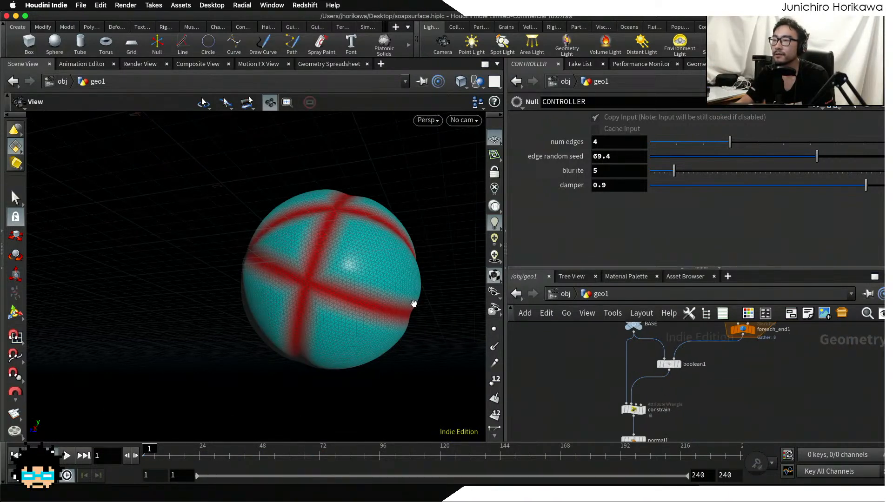
pyautogui.moveTo(529, 268); pyautogui.dragTo(529, 264)
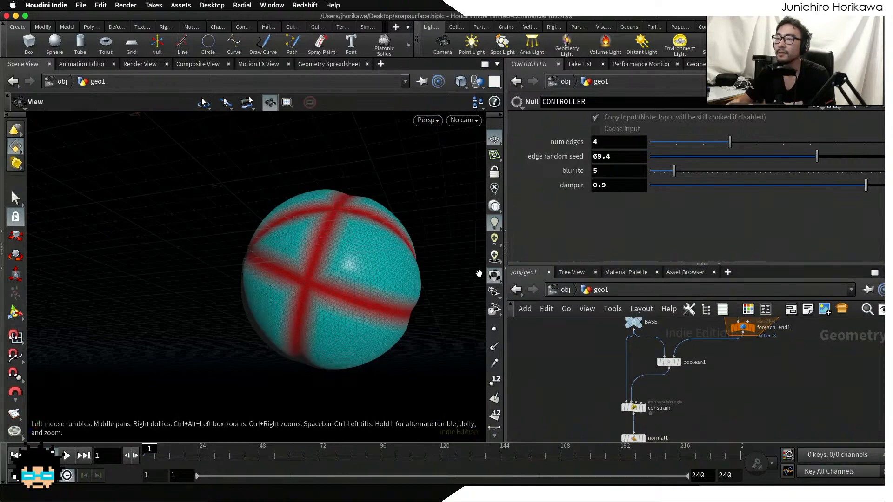
pyautogui.moveTo(357, 254); pyautogui.dragTo(374, 279)
pyautogui.scroll(3, 359, 301)
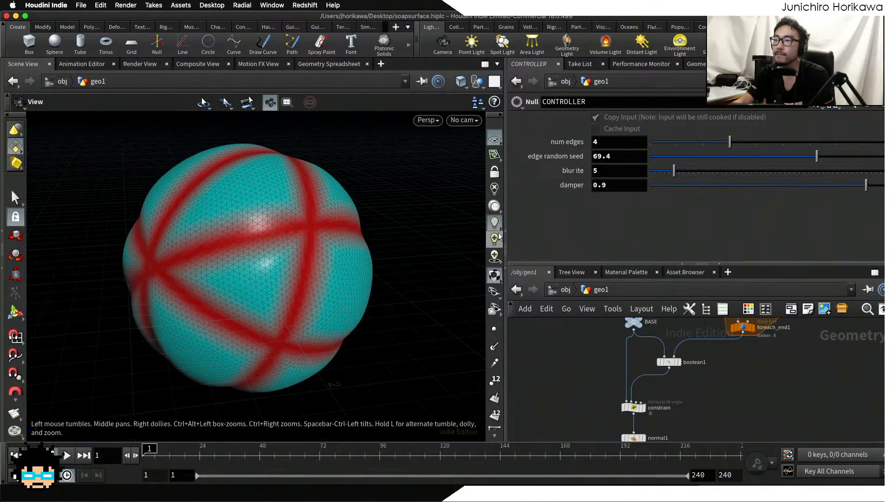
pyautogui.moveTo(558, 403); pyautogui.dragTo(558, 365, button='middle')
pyautogui.moveTo(584, 395); pyautogui.dragTo(584, 320, button='middle')
pyautogui.scroll(2, 606, 371)
pyautogui.scroll(1, 638, 372)
pyautogui.moveTo(638, 351); pyautogui.dragTo(630, 437, button='middle')
pyautogui.doubleClick(637, 373)
# - Check the speed setting of the offset wrangle inside the solver, and return to the geo1 network
pyautogui.scroll(-5, 631, 436)
pyautogui.scroll(3, 643, 393)
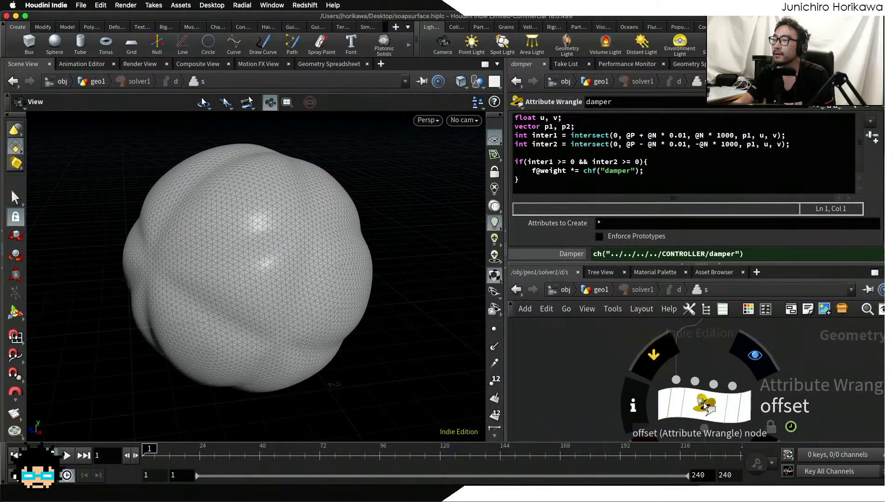
pyautogui.click(688, 397)
pyautogui.moveTo(726, 394)
pyautogui.mouseDown(button='middle')
pyautogui.moveTo(795, 391)
pyautogui.moveTo(714, 383)
pyautogui.mouseUp(button='middle')
pyautogui.scroll(2, 714, 384)
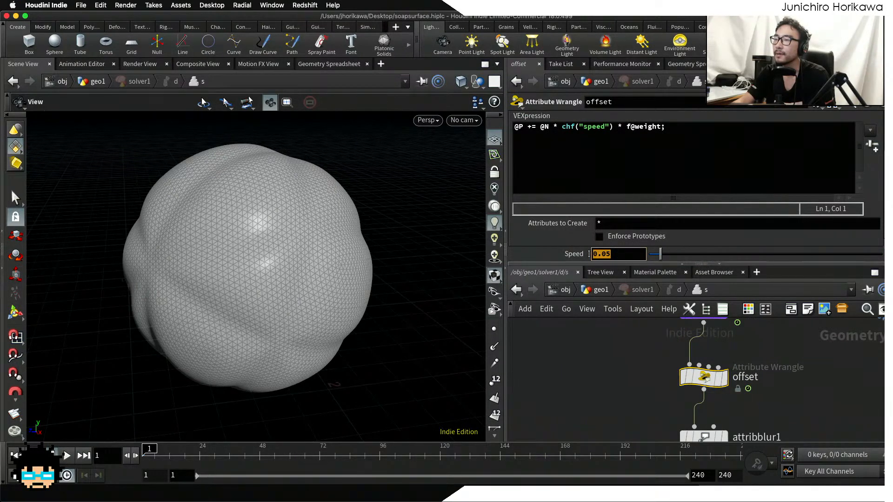
pyautogui.click(600, 290)
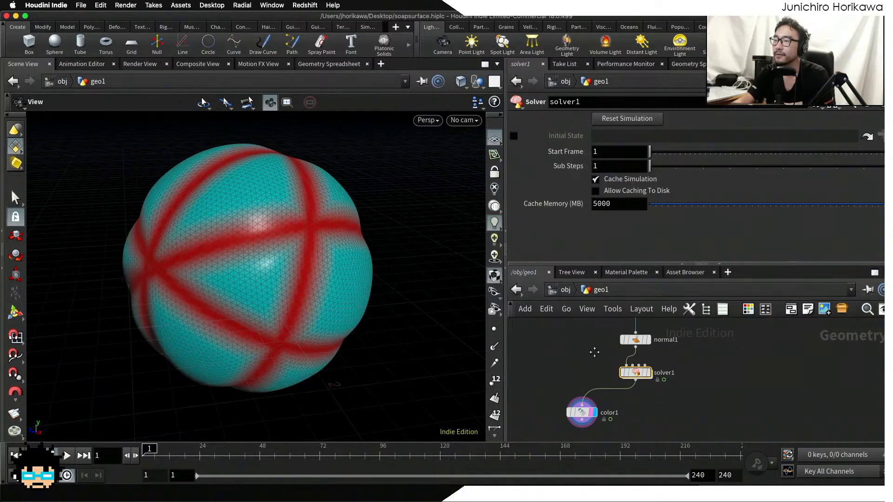
# - Open the CONTROLLER null's parameter interface for editing and add a float parameter between edge random seed and blur ite
pyautogui.scroll(5, 594, 384)
pyautogui.click(598, 374)
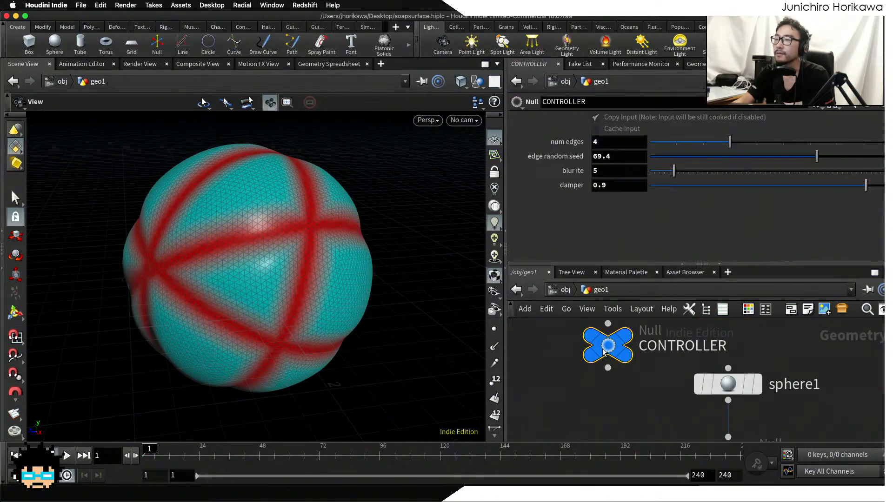
pyautogui.click(816, 106)
pyautogui.click(811, 116)
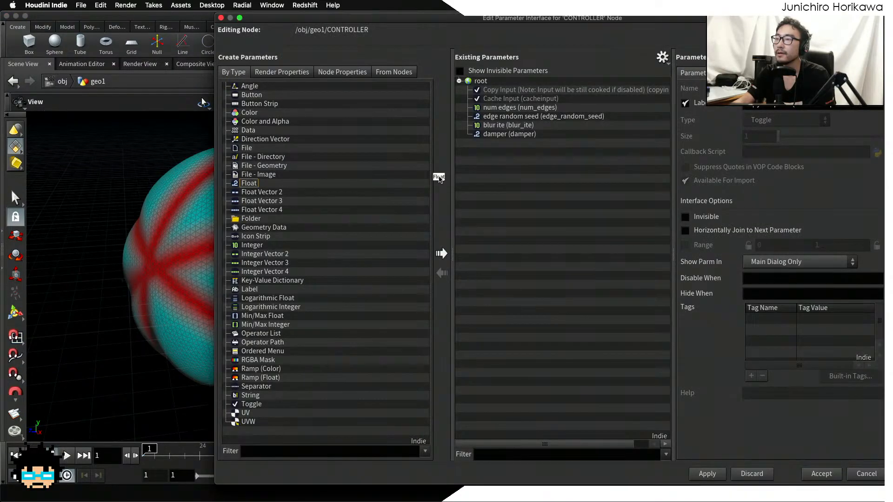
pyautogui.moveTo(439, 179); pyautogui.dragTo(521, 125)
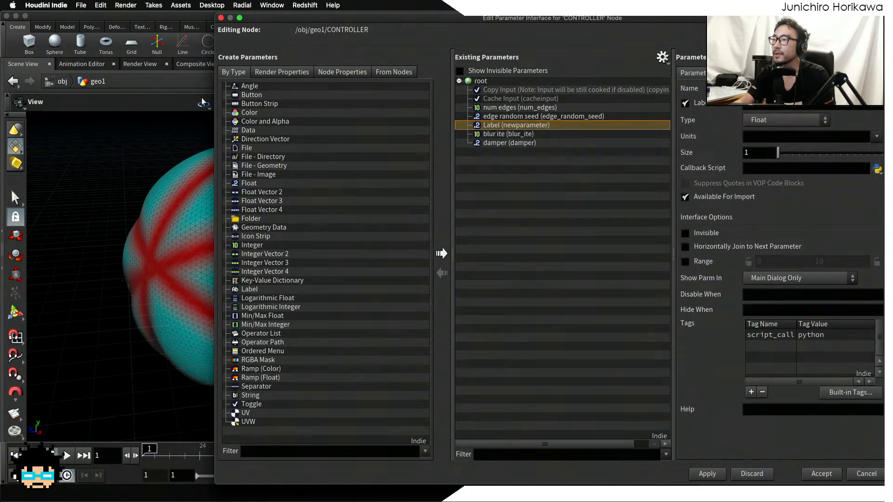
# - Name and label the new float parameter "speed"
pyautogui.moveTo(790, 88); pyautogui.dragTo(629, 86)
pyautogui.write('speed')
pyautogui.press('Tab')
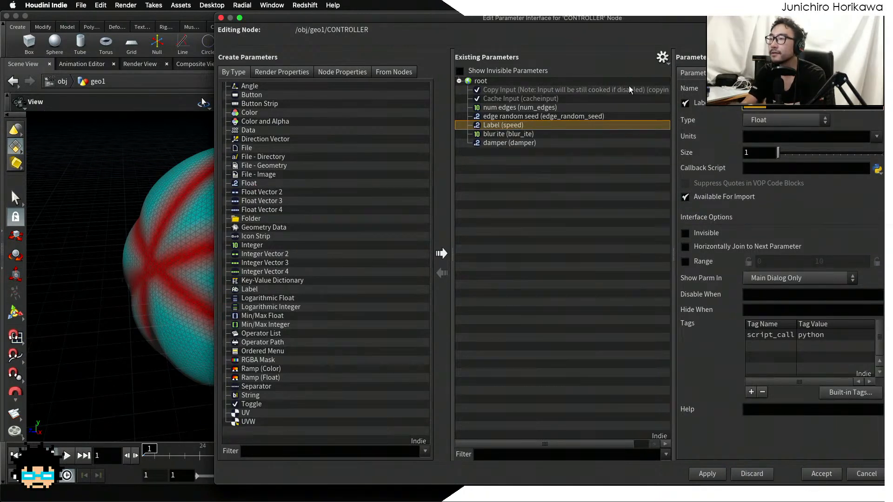
pyautogui.write('speed')
pyautogui.press('Tab')
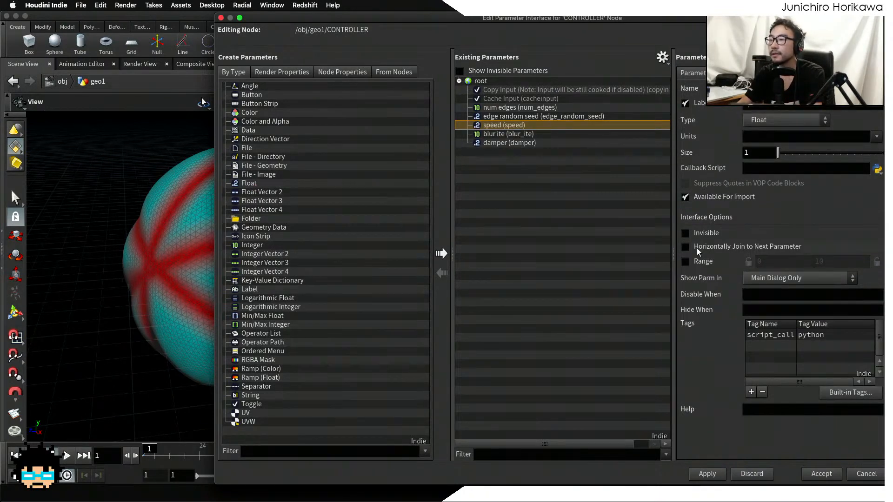
# - Give the speed parameter a range of 0 to 0.5 and accept the parameter interface changes
pyautogui.click(686, 261)
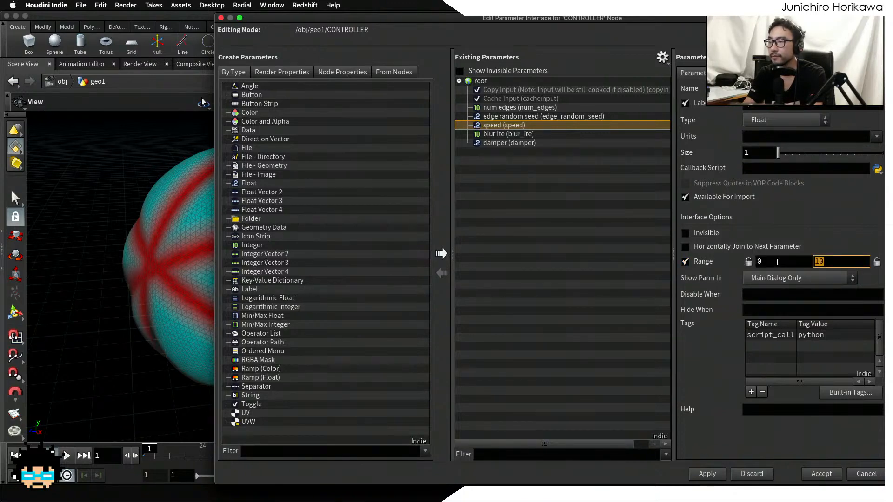
pyautogui.click(707, 473)
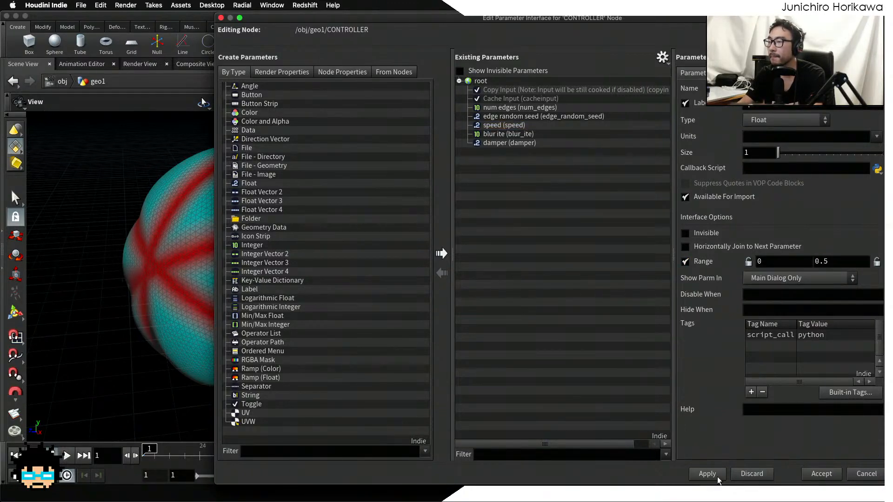
pyautogui.click(821, 474)
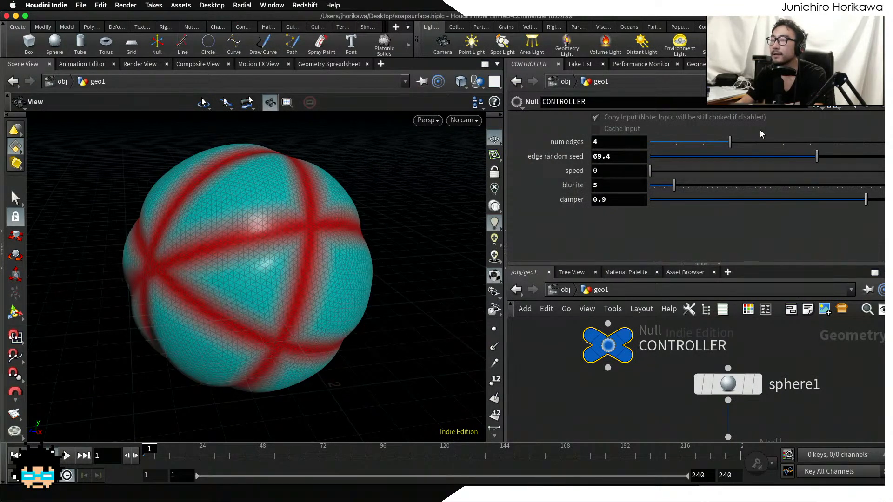
pyautogui.click(816, 107)
pyautogui.press('Escape')
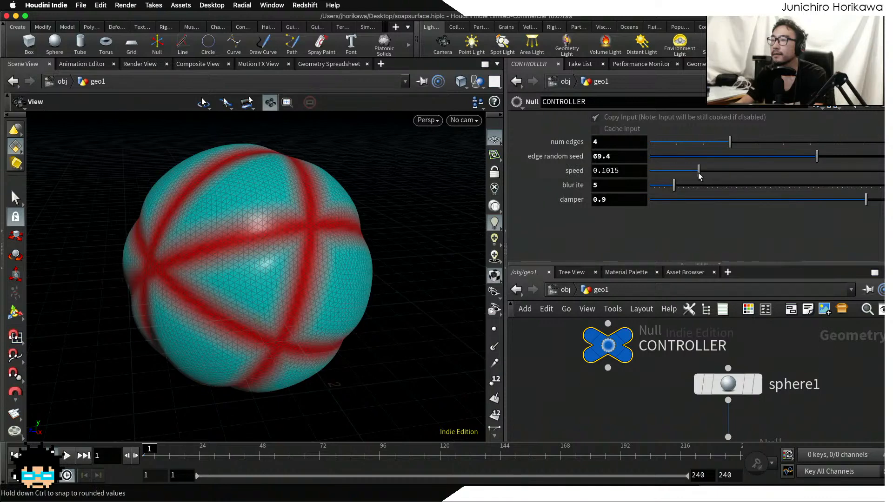
# - Set the controller's speed to 0.05 and copy that parameter for referencing
pyautogui.moveTo(698, 172); pyautogui.dragTo(698, 172)
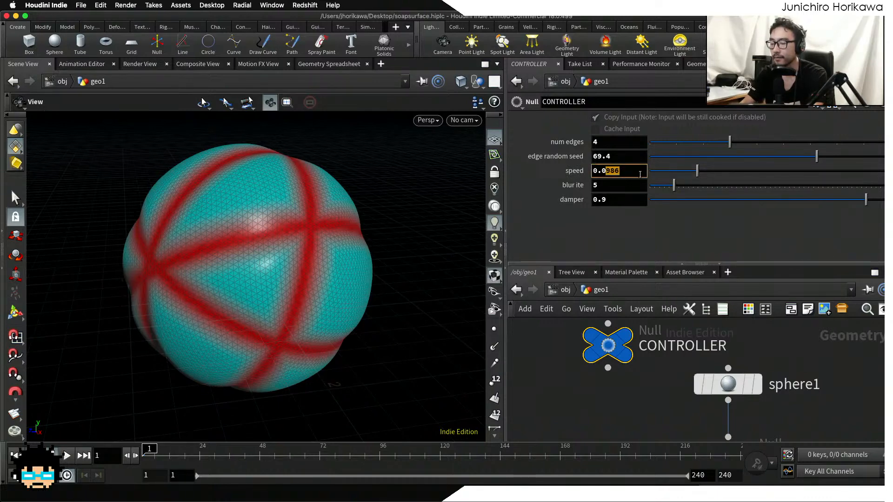
pyautogui.rightClick(618, 174)
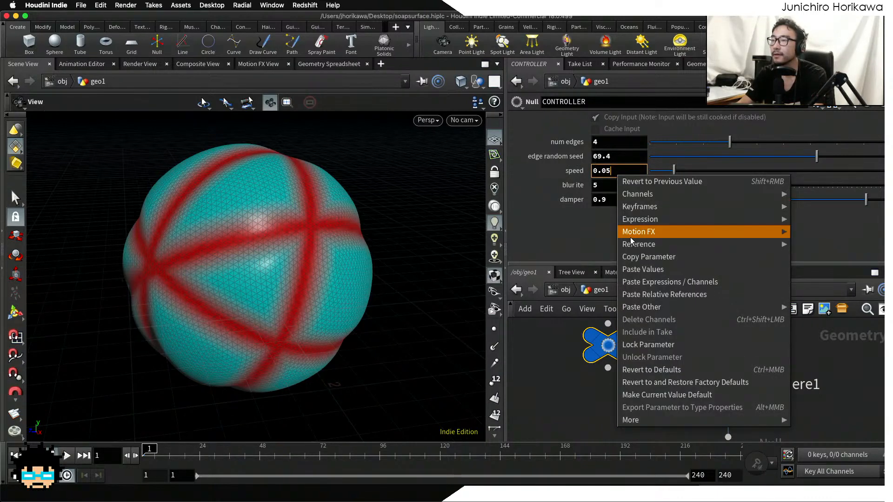
pyautogui.click(642, 255)
# - Inside solver1, link the offset wrangle's Speed to the copied controller speed parameter as a relative reference
pyautogui.scroll(-5, 636, 338)
pyautogui.scroll(5, 634, 357)
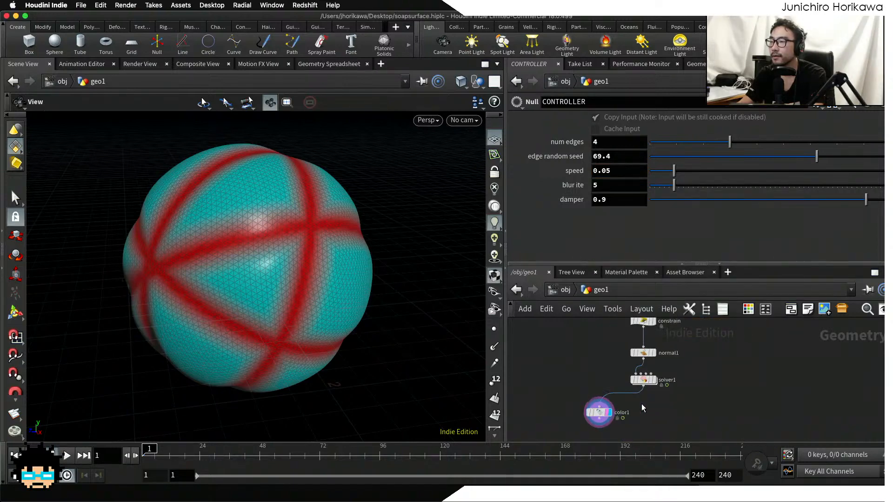
pyautogui.click(643, 374)
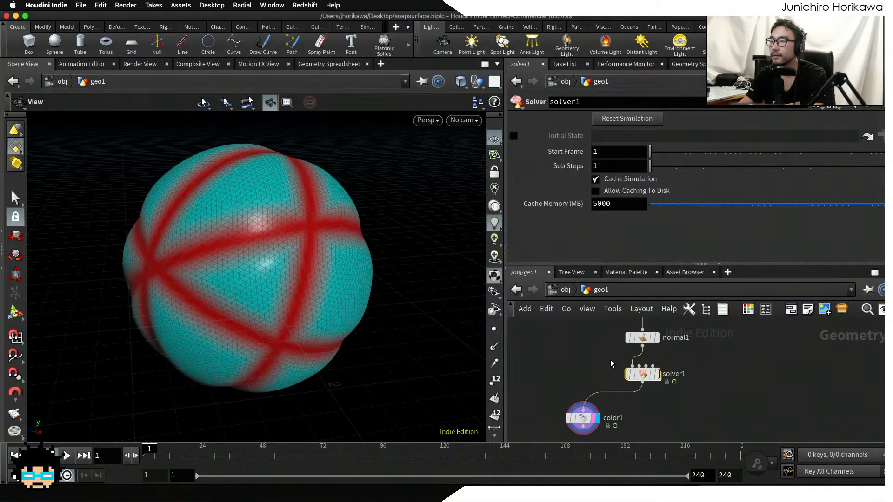
pyautogui.doubleClick(641, 374)
pyautogui.scroll(4, 677, 380)
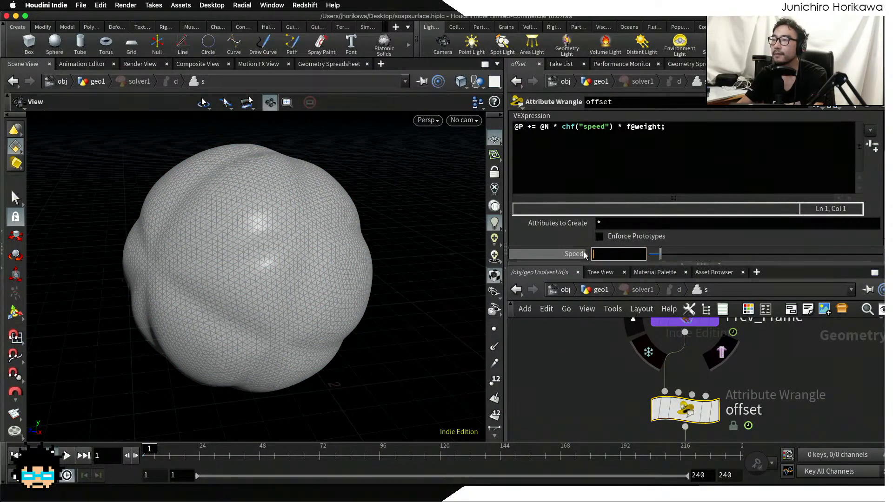
pyautogui.rightClick(598, 254)
pyautogui.click(642, 368)
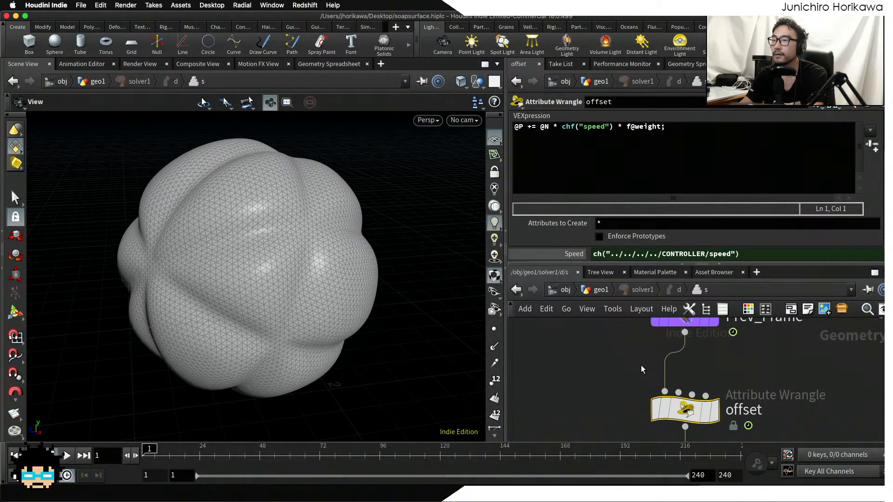
# - Return to the geo1 network and display the output of solver1
pyautogui.click(600, 290)
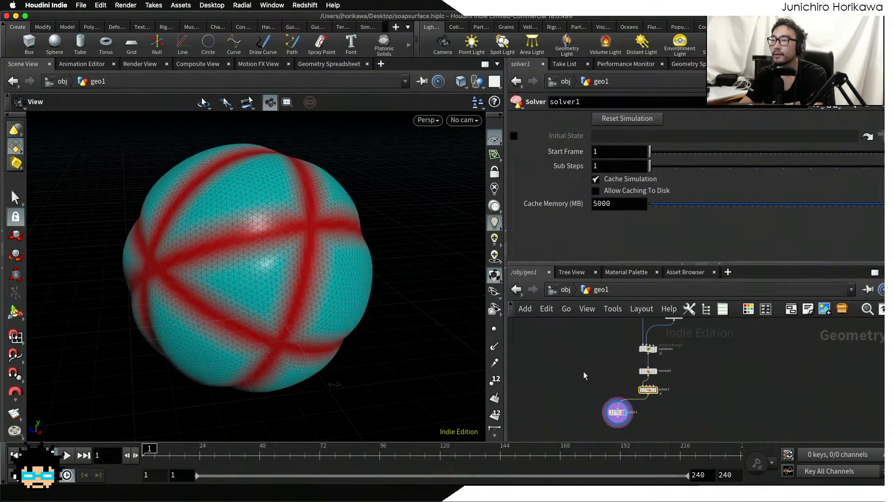
pyautogui.scroll(5, 622, 401)
pyautogui.click(692, 373)
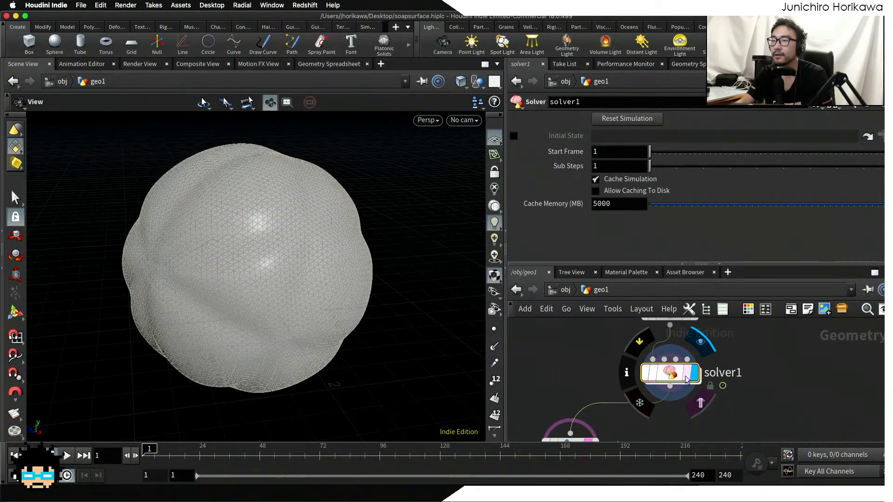
# - Set the speed on the CONTROLLER null to -0.05
pyautogui.scroll(-5, 665, 375)
pyautogui.moveTo(610, 372); pyautogui.dragTo(601, 437, button='middle')
pyautogui.moveTo(610, 333); pyautogui.dragTo(599, 406, button='middle')
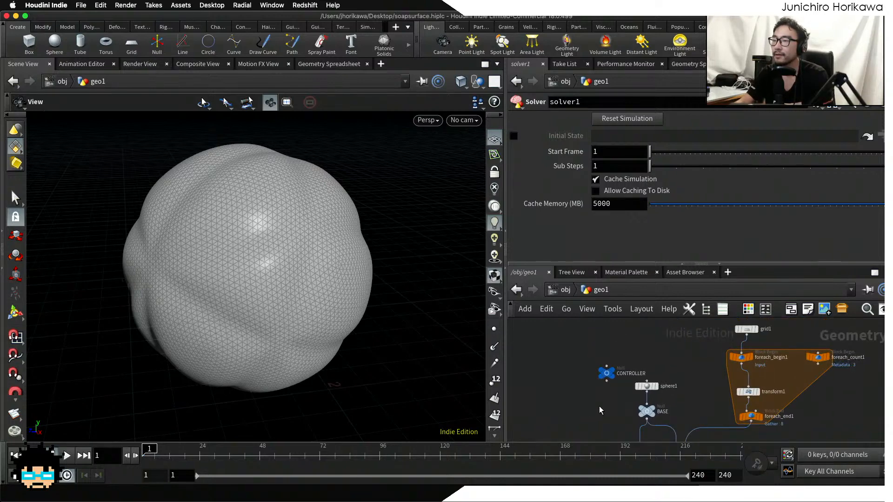
pyautogui.scroll(5, 599, 406)
pyautogui.moveTo(604, 369); pyautogui.dragTo(577, 382)
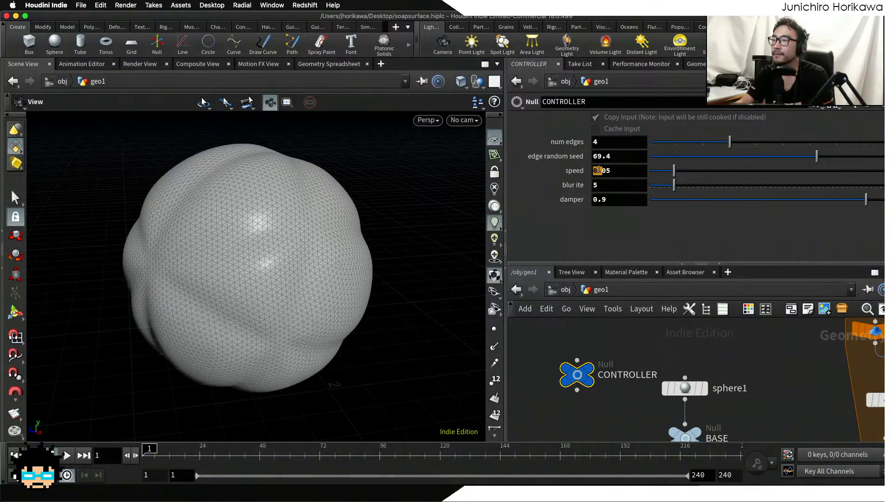
pyautogui.press('Return')
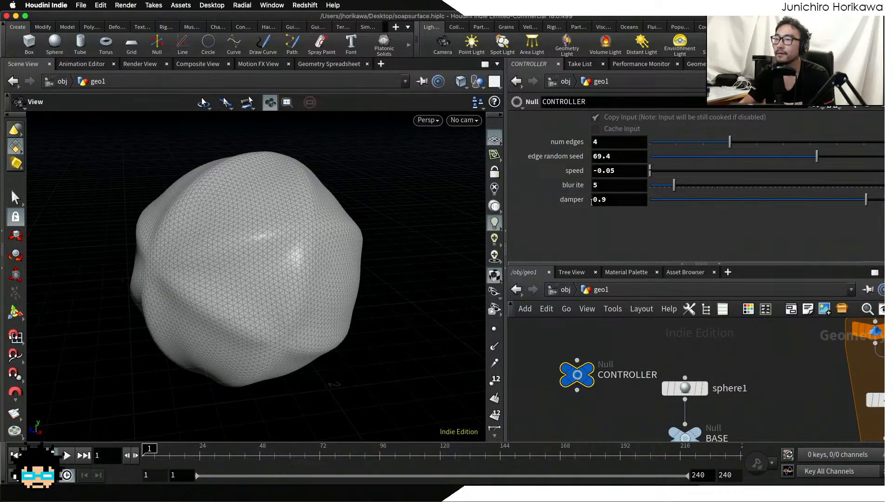
# - Play the negative-speed simulation, examine the deformed surface from another angle, and rewind to frame 1
pyautogui.click(66, 458)
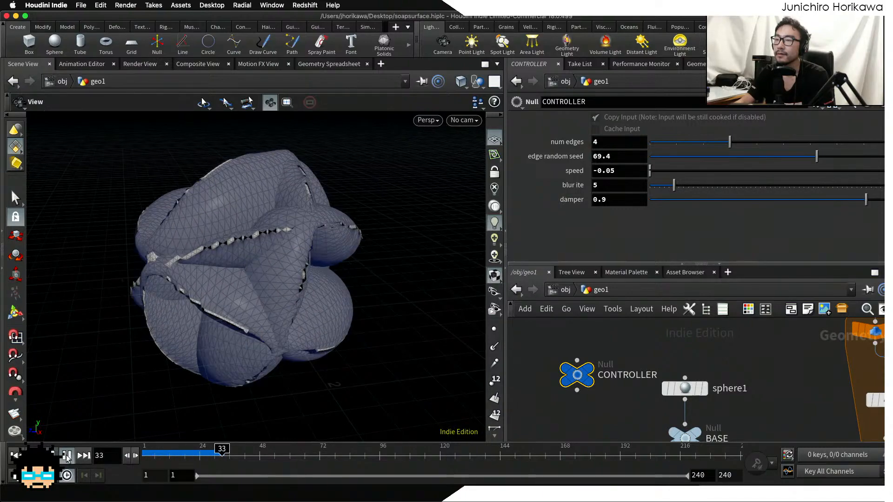
pyautogui.click(67, 458)
pyautogui.moveTo(201, 306); pyautogui.dragTo(237, 278)
pyautogui.click(66, 456)
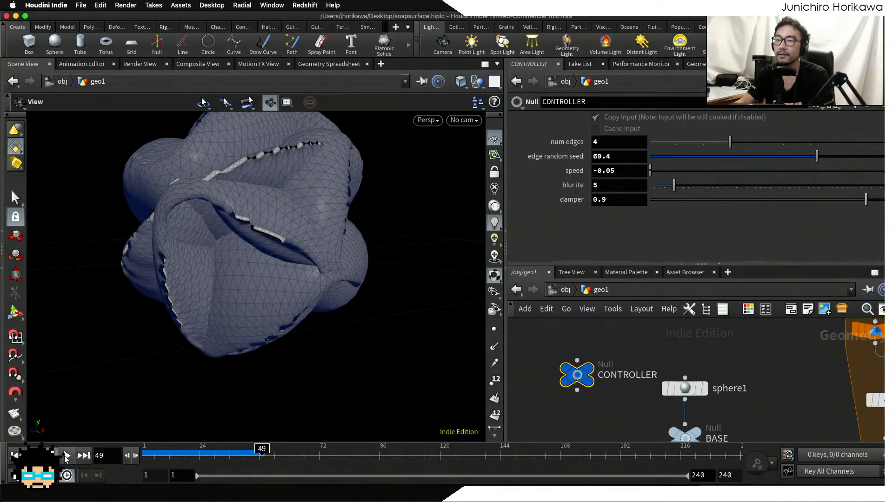
pyautogui.click(66, 457)
pyautogui.click(15, 455)
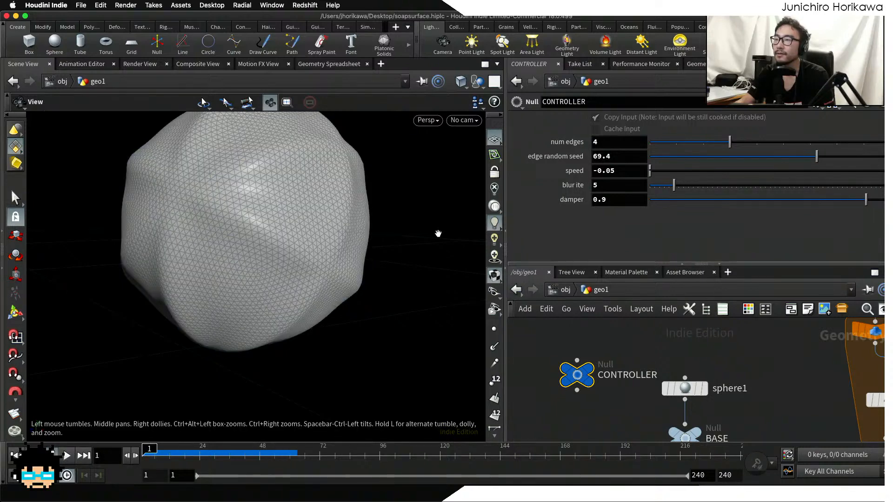
# - Set the controller's speed to 0 and play the simulation
pyautogui.moveTo(659, 168)
pyautogui.mouseDown()
pyautogui.moveTo(670, 169)
pyautogui.moveTo(636, 171)
pyautogui.moveTo(684, 173)
pyautogui.moveTo(647, 172)
pyautogui.mouseUp()
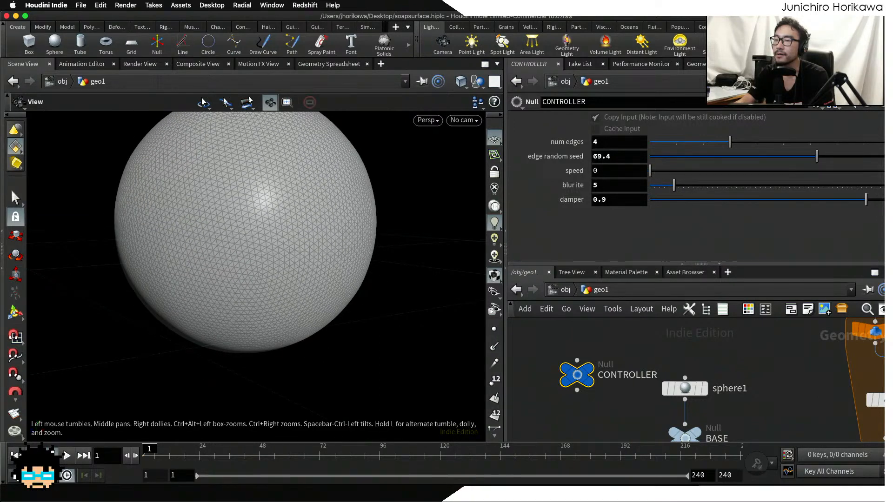
pyautogui.click(63, 459)
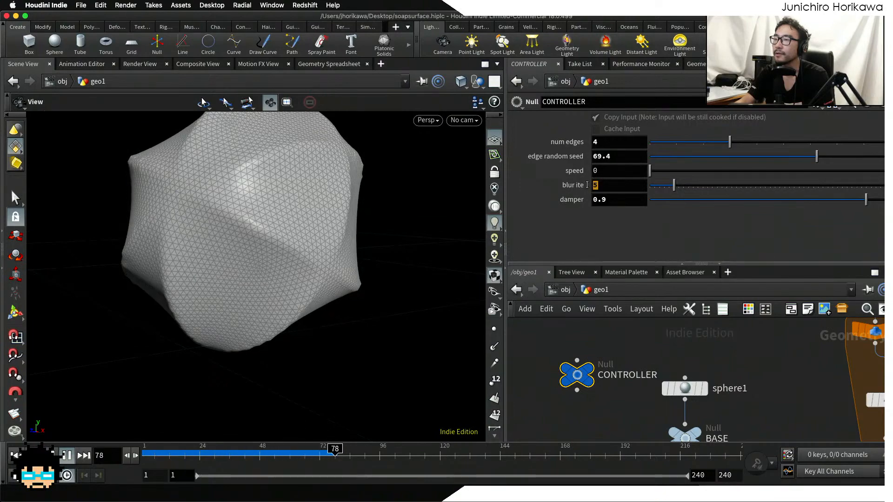
# - Set the controller's blur ite to 20, replay the simulation, and rewind it to frame 1
pyautogui.click(589, 186)
pyautogui.moveTo(295, 233); pyautogui.dragTo(234, 278)
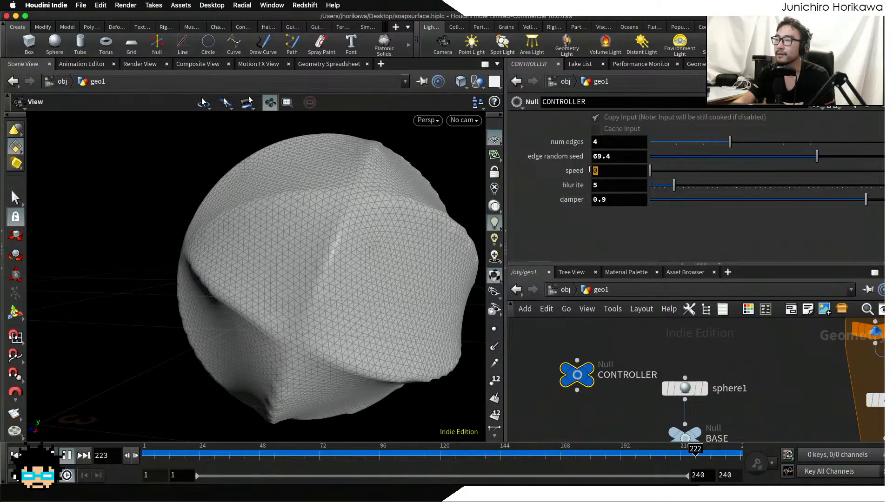
pyautogui.moveTo(600, 185); pyautogui.dragTo(590, 185)
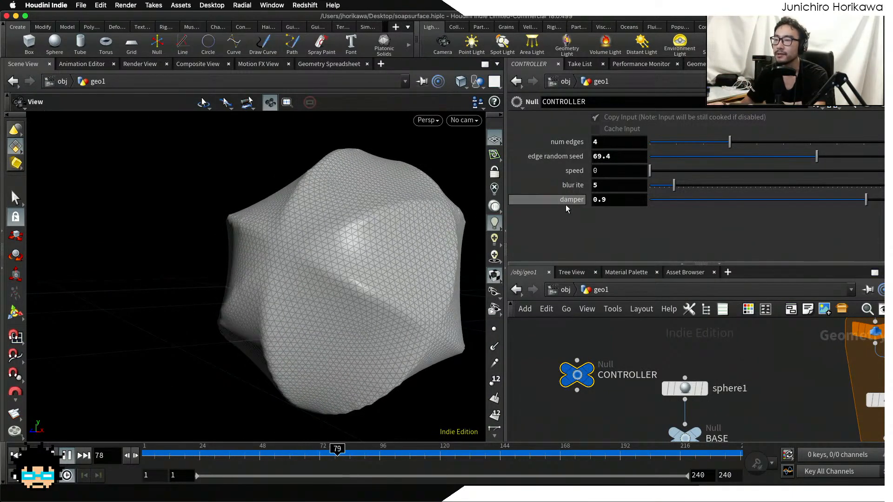
pyautogui.moveTo(674, 185); pyautogui.dragTo(746, 186)
pyautogui.click(67, 455)
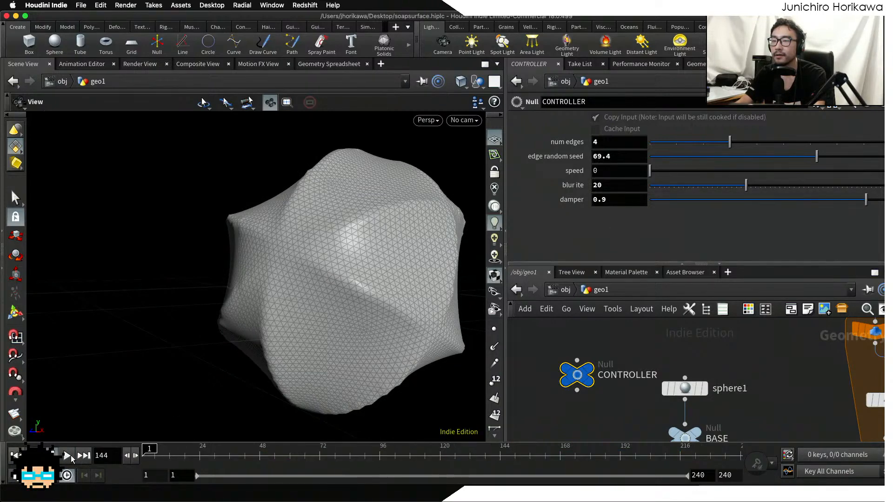
pyautogui.click(67, 455)
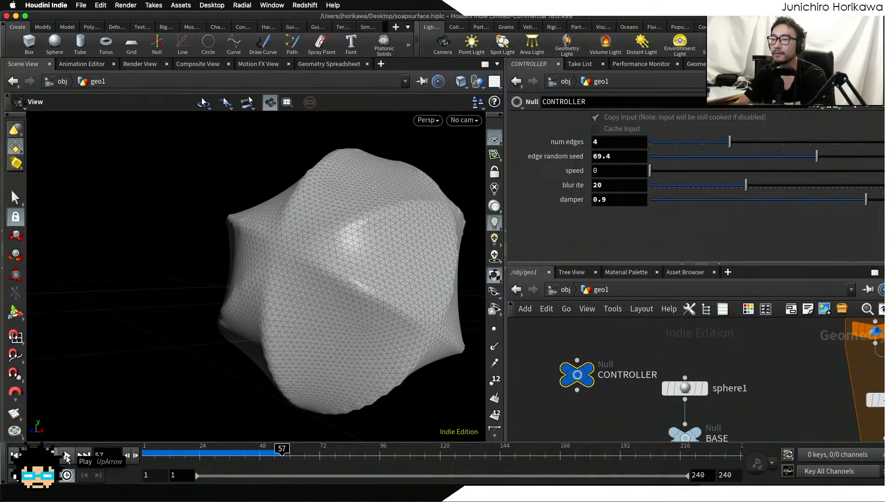
pyautogui.click(66, 456)
pyautogui.click(16, 456)
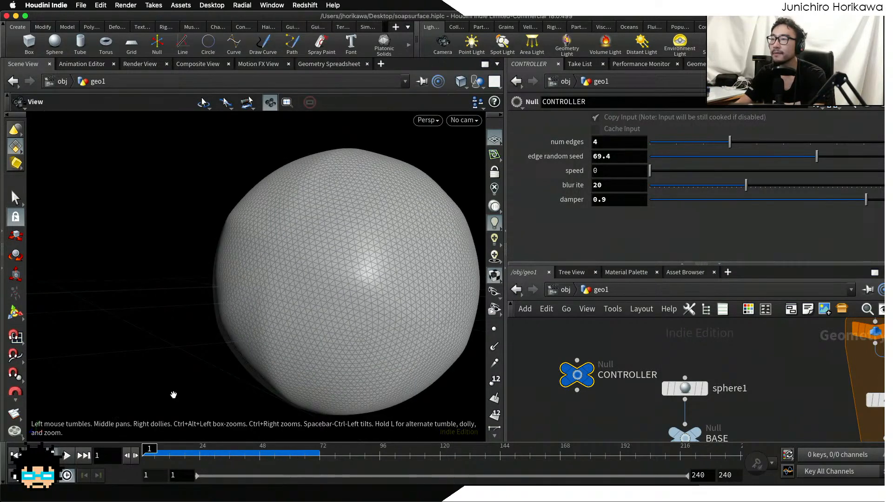
# - Reduce num edges to 2 and play the simulation while viewing the surface from another side
pyautogui.click(690, 142)
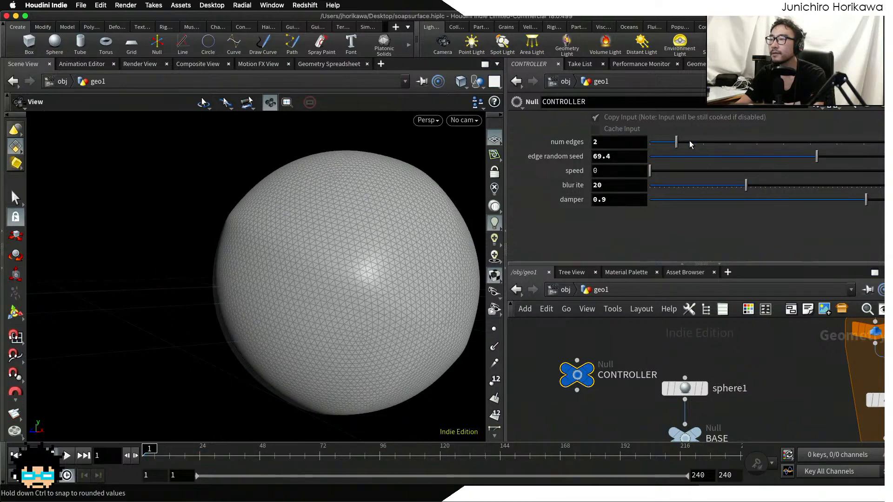
pyautogui.click(67, 455)
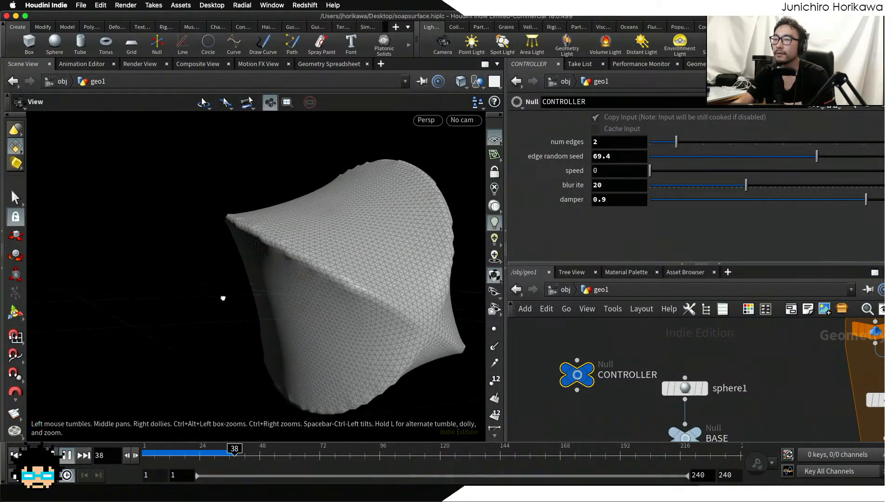
pyautogui.moveTo(223, 298); pyautogui.dragTo(385, 255)
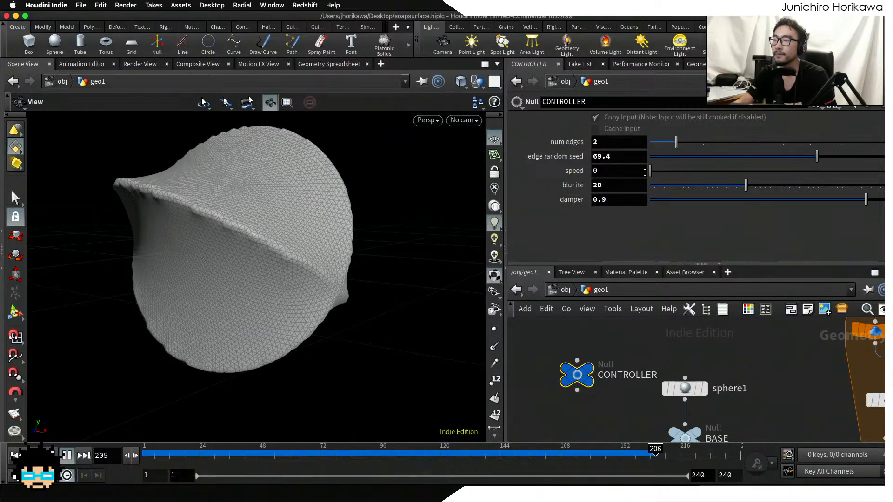
# - Raise the controller's speed to 0.0309, watch the surface inflate during playback, and pause the simulation
pyautogui.moveTo(650, 171); pyautogui.dragTo(665, 171)
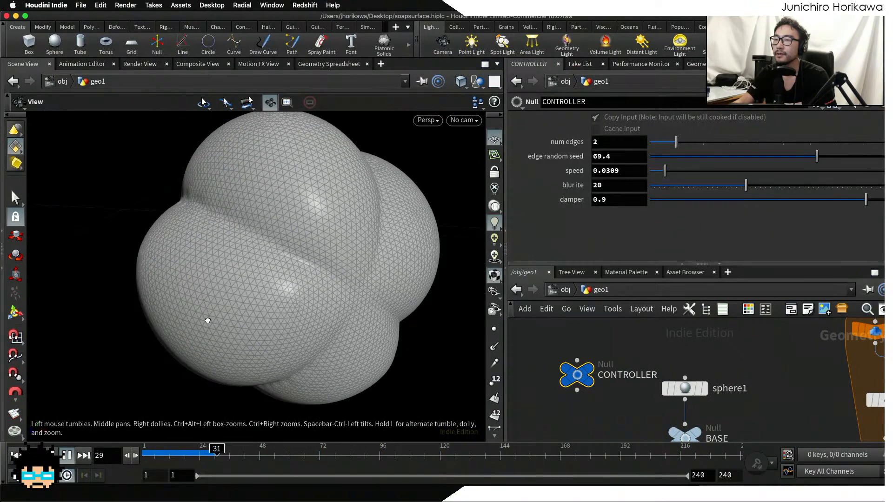
pyautogui.moveTo(207, 320); pyautogui.dragTo(228, 322)
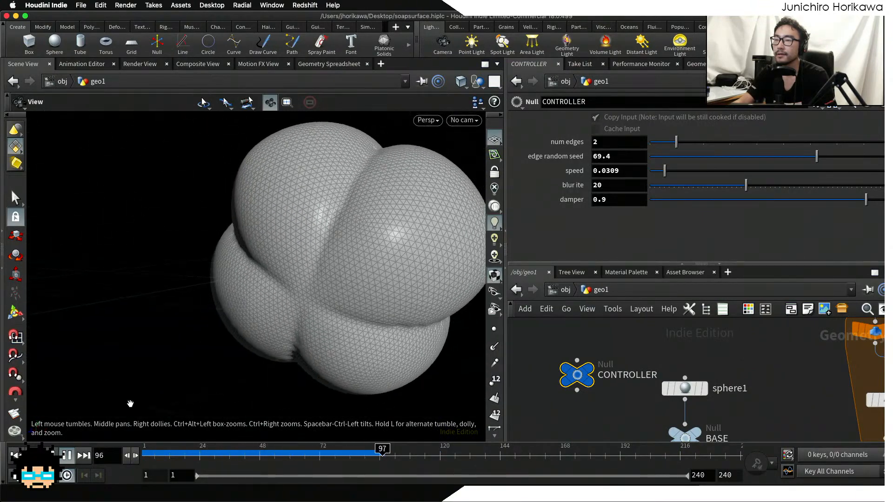
pyautogui.click(66, 456)
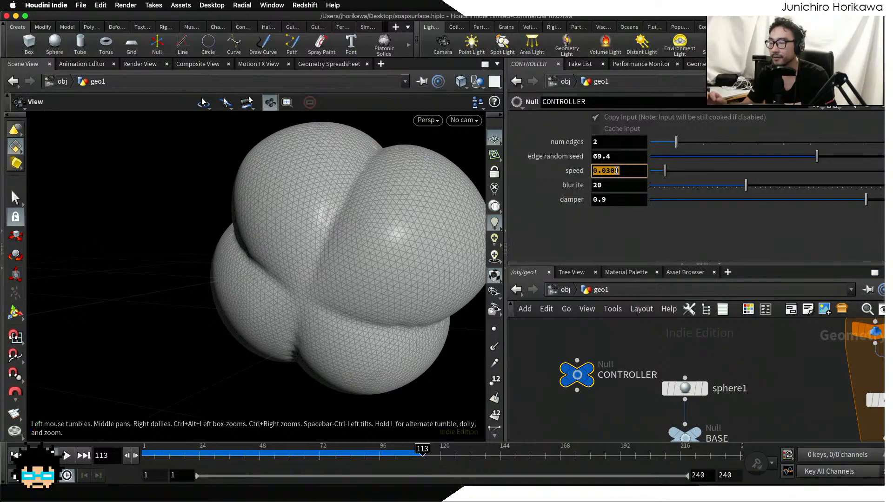
# - Examine the paused two-edge bubble surface from several angles and distances
pyautogui.scroll(-3, 351, 193)
pyautogui.moveTo(350, 194); pyautogui.dragTo(335, 231)
pyautogui.scroll(4, 346, 225)
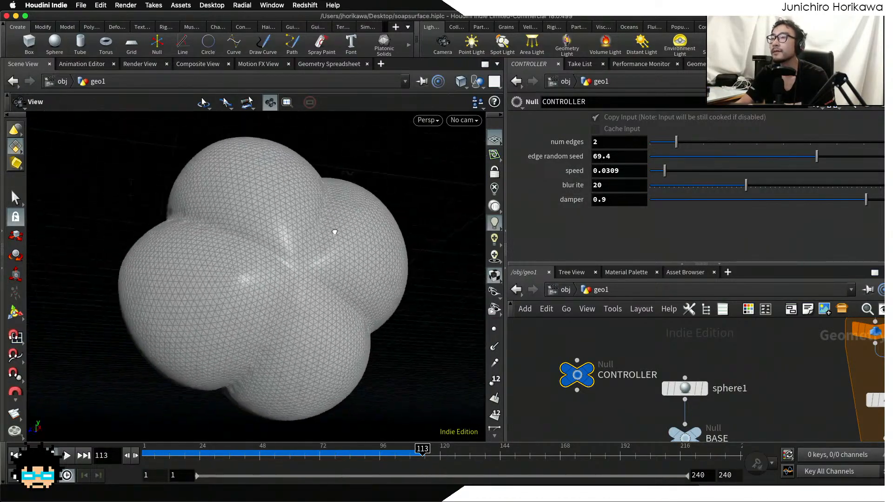
pyautogui.scroll(4, 416, 255)
pyautogui.moveTo(415, 255); pyautogui.dragTo(344, 296)
pyautogui.scroll(-4, 345, 267)
pyautogui.scroll(4, 394, 279)
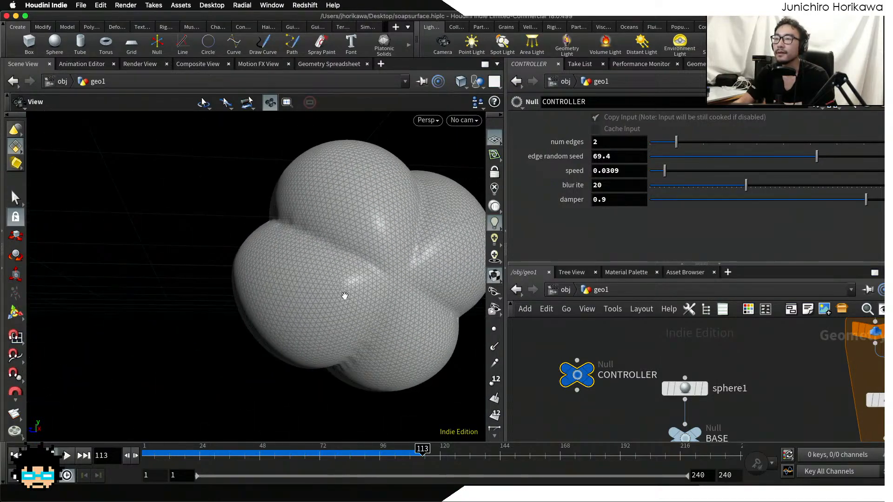
# - Set num edges to 4, play the simulation to frame 36, and inspect the creases between the bulges
pyautogui.moveTo(675, 142); pyautogui.dragTo(729, 141)
pyautogui.click(67, 456)
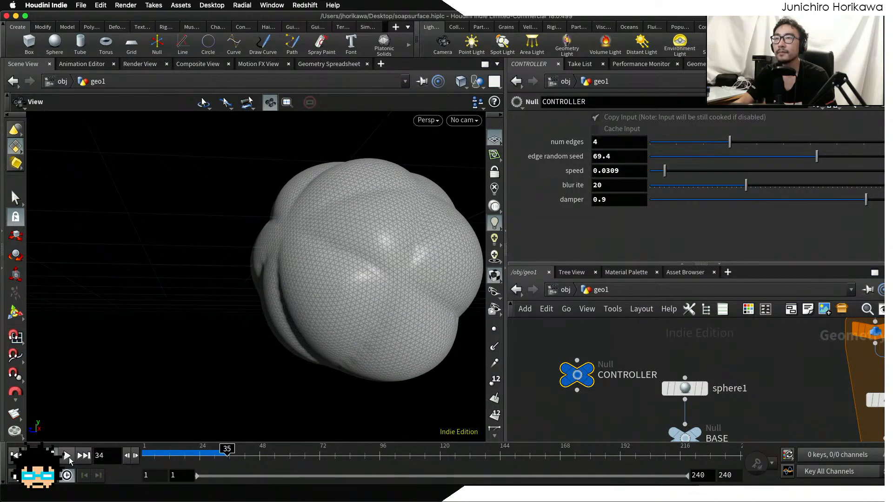
pyautogui.click(68, 456)
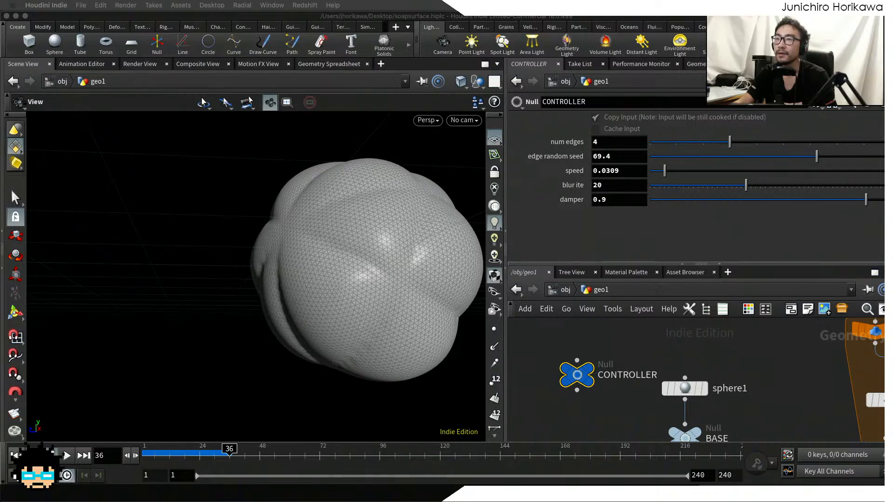
pyautogui.scroll(5, 371, 291)
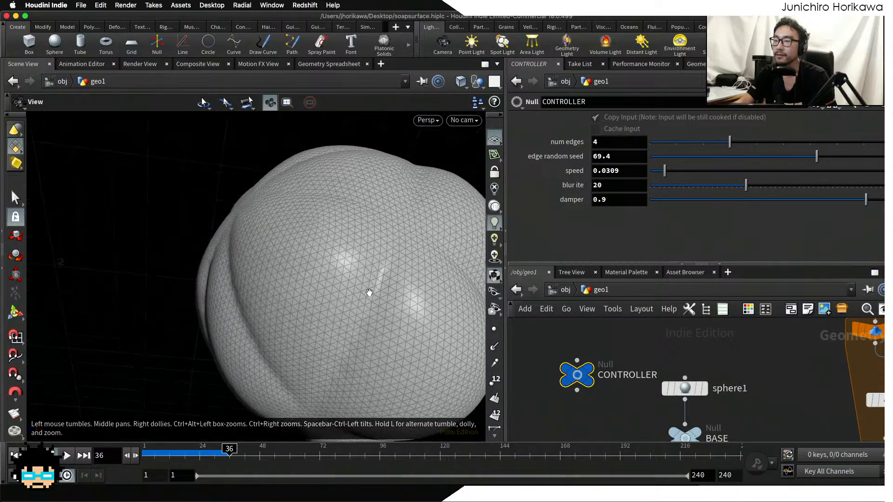
pyautogui.moveTo(369, 292); pyautogui.dragTo(215, 295)
pyautogui.scroll(-6, 217, 270)
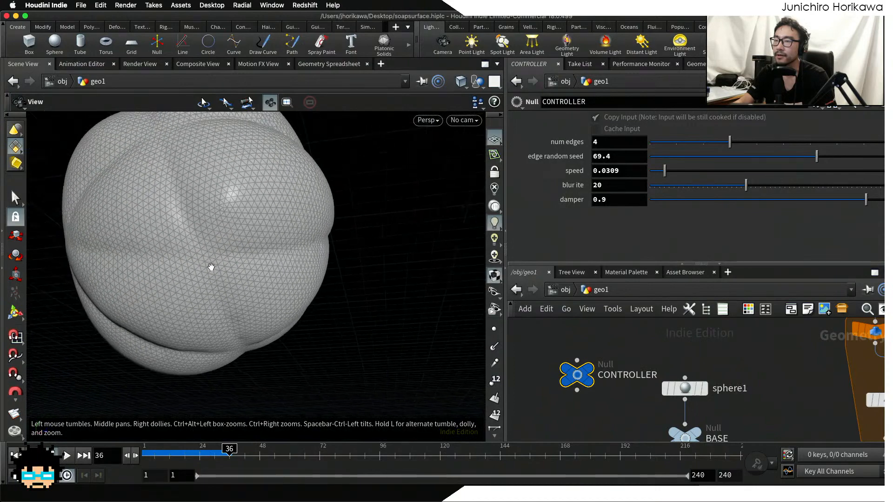
# - Set the controller's speed to 0.1 and play the simulation to frame 24
pyautogui.click(67, 456)
pyautogui.moveTo(601, 170); pyautogui.dragTo(646, 172)
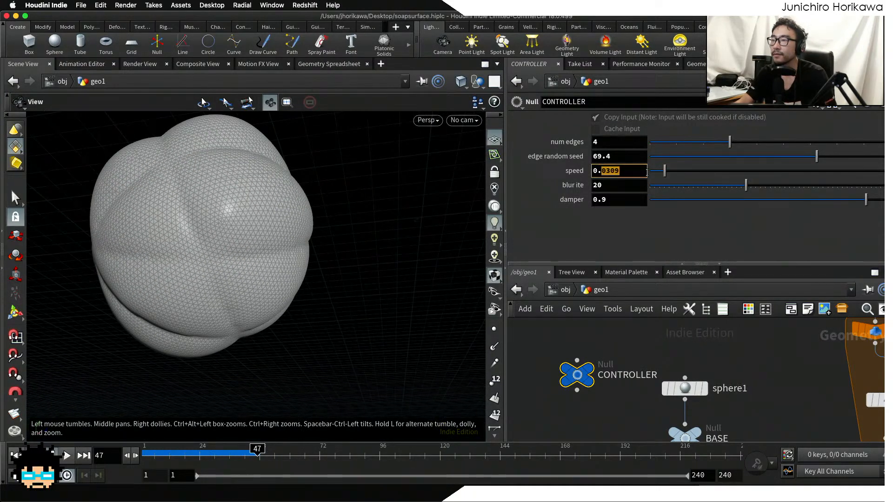
pyautogui.write('1')
pyautogui.press('Return')
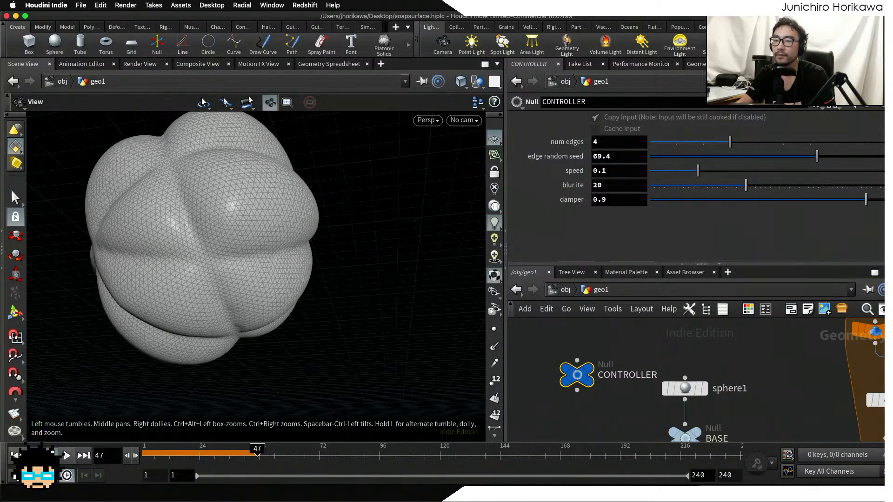
pyautogui.click(72, 461)
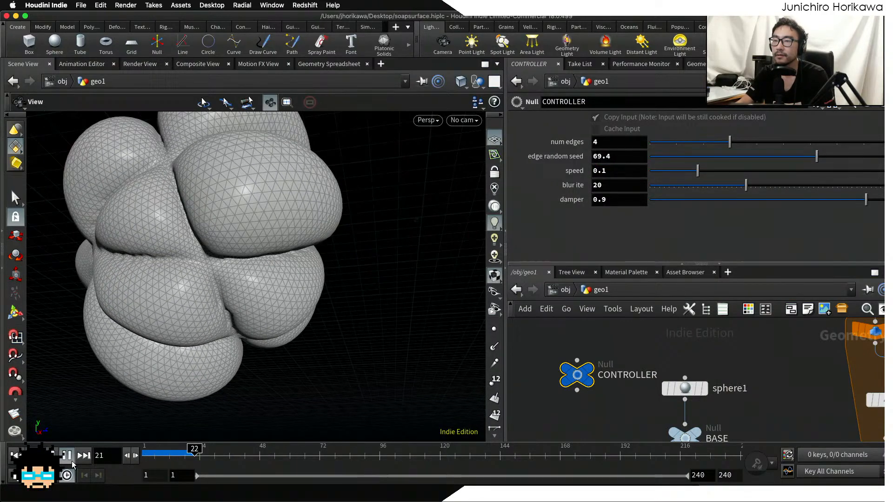
pyautogui.click(72, 461)
# - Examine the creases between the inflated lobes up close and from several sides for jagged edges
pyautogui.moveTo(181, 283); pyautogui.dragTo(270, 284, button='right')
pyautogui.moveTo(237, 286); pyautogui.dragTo(287, 299)
pyautogui.moveTo(98, 229); pyautogui.dragTo(252, 294, button='middle')
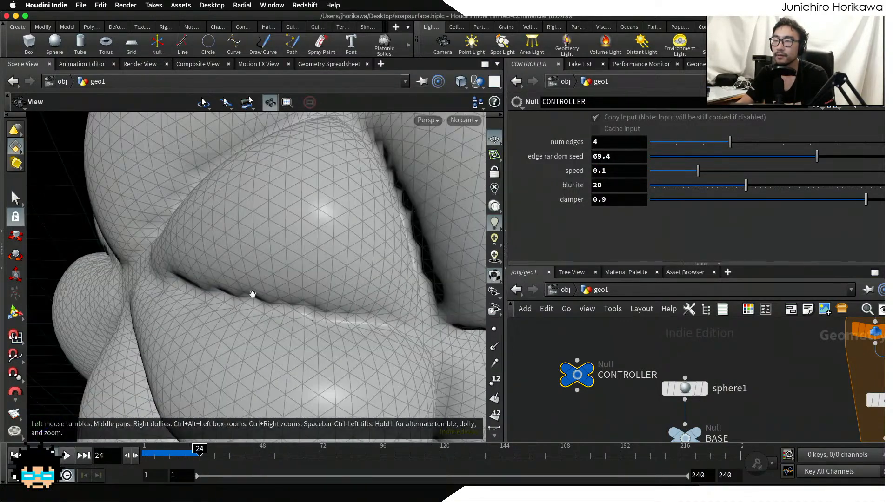
pyautogui.moveTo(289, 319); pyautogui.dragTo(242, 269)
pyautogui.moveTo(241, 270); pyautogui.dragTo(325, 349, button='middle')
pyautogui.moveTo(303, 321); pyautogui.dragTo(200, 289)
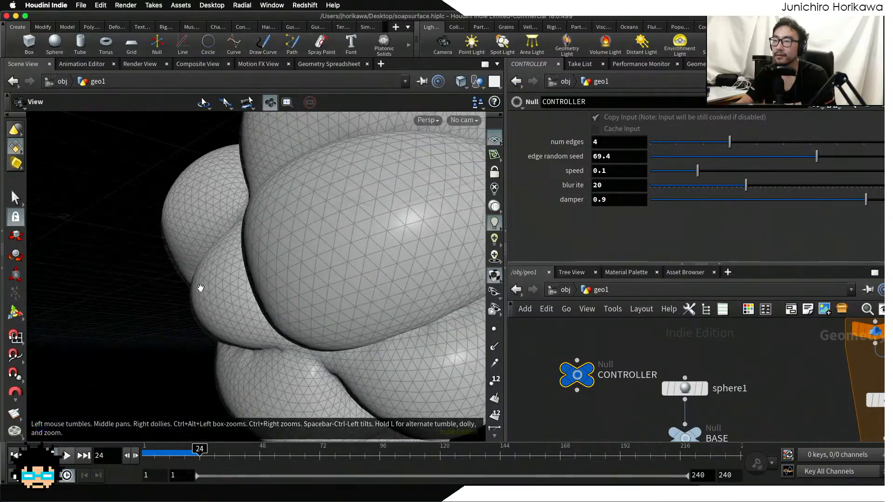
pyautogui.moveTo(200, 289); pyautogui.dragTo(296, 278, button='right')
pyautogui.moveTo(296, 277); pyautogui.dragTo(391, 218)
pyautogui.moveTo(391, 219); pyautogui.dragTo(297, 267, button='middle')
pyautogui.moveTo(297, 267); pyautogui.dragTo(319, 271, button='right')
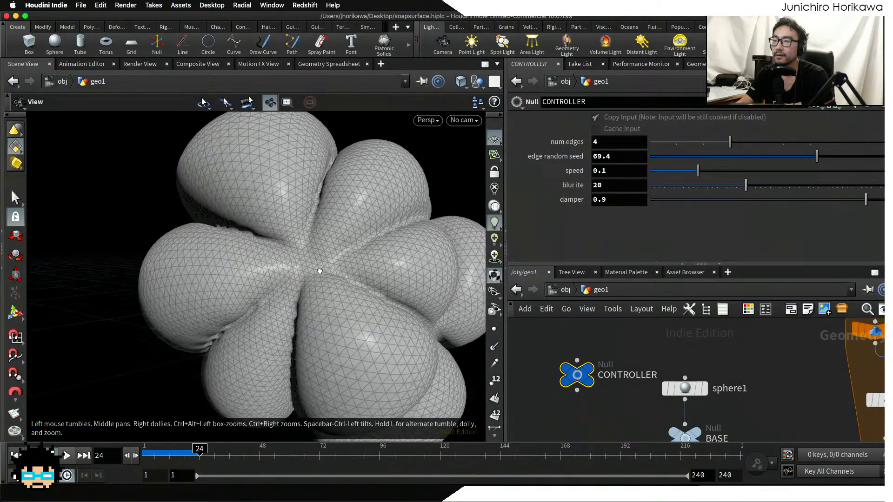
pyautogui.moveTo(319, 271); pyautogui.dragTo(320, 256)
pyautogui.moveTo(320, 256); pyautogui.dragTo(325, 290, button='middle')
pyautogui.moveTo(271, 267); pyautogui.dragTo(287, 275, button='right')
pyautogui.moveTo(287, 275); pyautogui.dragTo(304, 272)
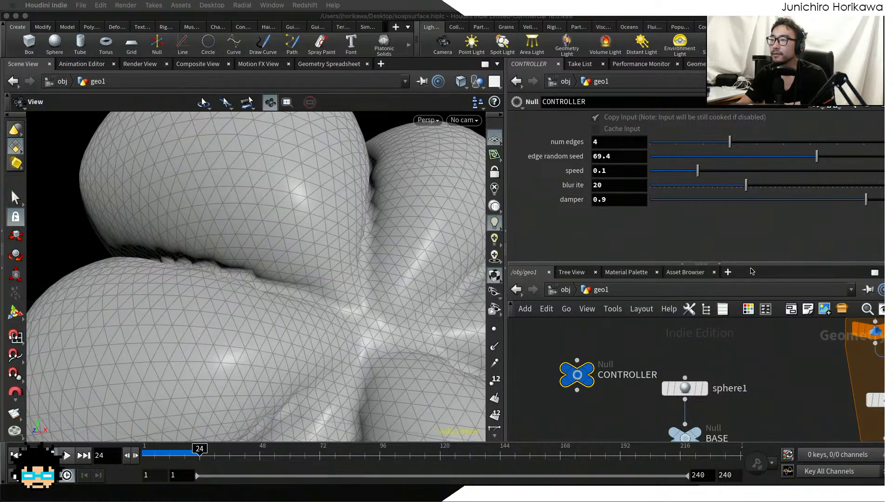
# - Enlarge the network editor and bring solver1 into view with free space below it
pyautogui.moveTo(751, 264); pyautogui.dragTo(748, 206)
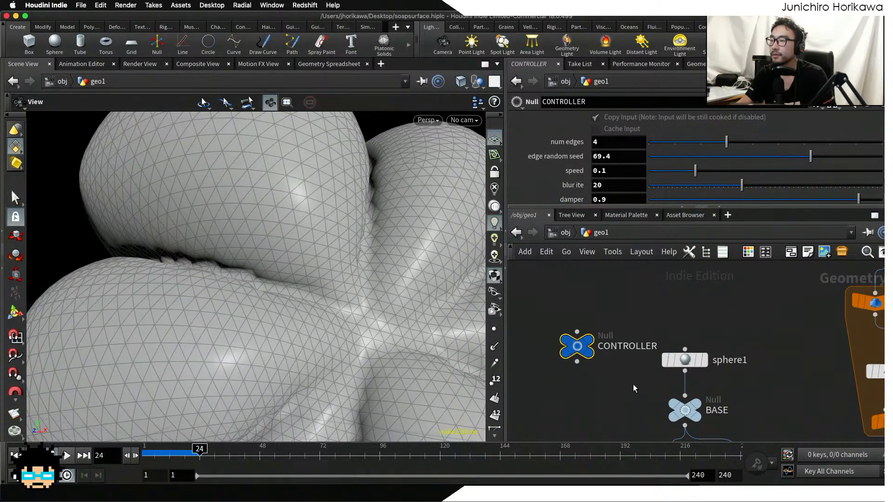
pyautogui.scroll(-5, 633, 384)
pyautogui.moveTo(632, 384); pyautogui.dragTo(613, 306, button='middle')
pyautogui.scroll(-2, 613, 400)
pyautogui.moveTo(613, 400); pyautogui.dragTo(613, 320, button='middle')
pyautogui.scroll(8, 611, 364)
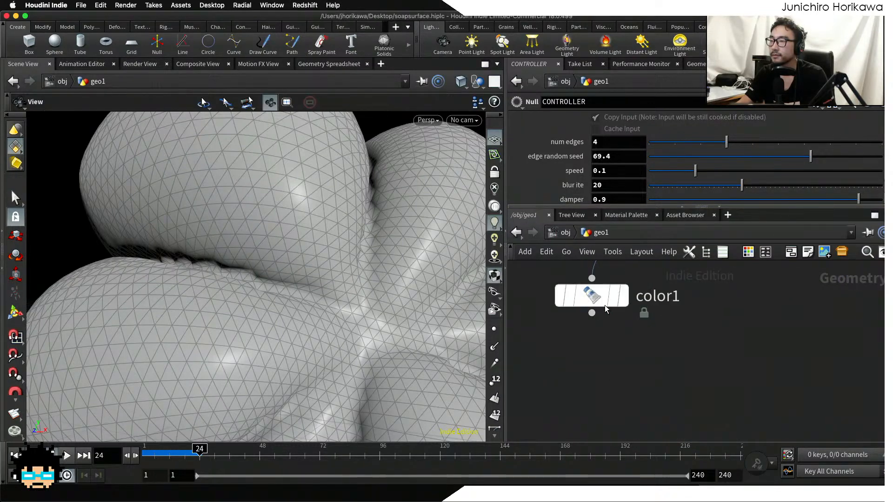
pyautogui.moveTo(604, 309); pyautogui.dragTo(561, 386)
pyautogui.moveTo(672, 315); pyautogui.dragTo(650, 394, button='middle')
pyautogui.moveTo(692, 373); pyautogui.dragTo(652, 406, button='middle')
pyautogui.moveTo(662, 330); pyautogui.dragTo(658, 330)
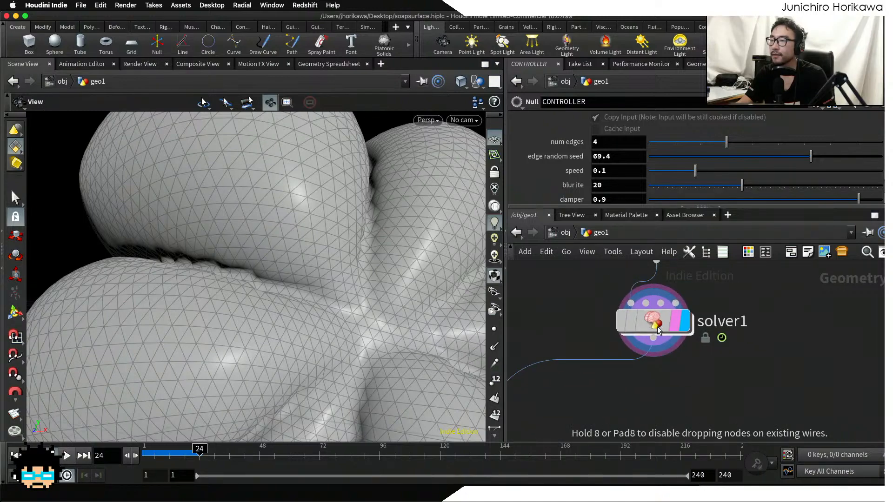
pyautogui.scroll(-5, 349, 314)
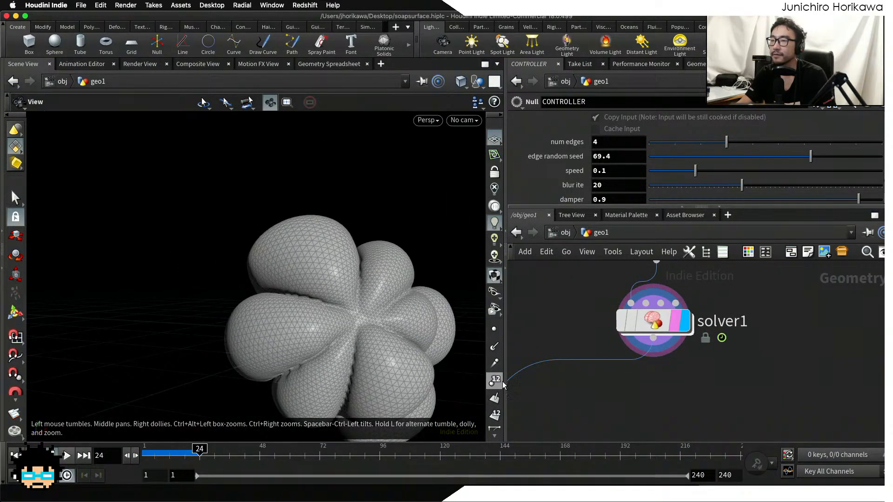
# - Add an Attribute Blur node below solver1, feed it the solver's output, and display its result
pyautogui.press('Tab')
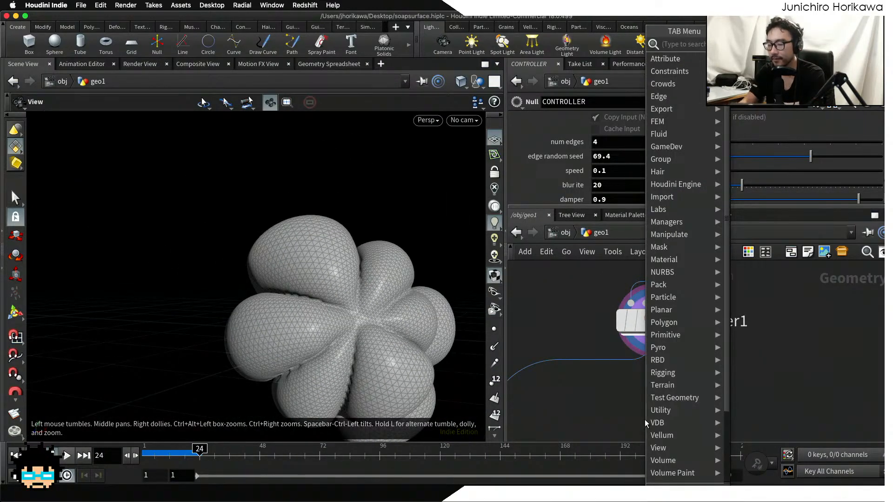
pyautogui.write('att')
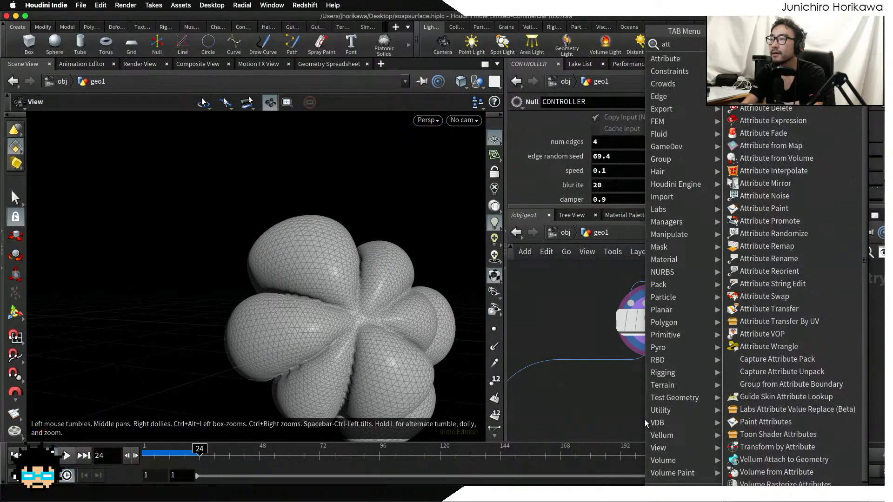
pyautogui.press('Return')
pyautogui.click(645, 420)
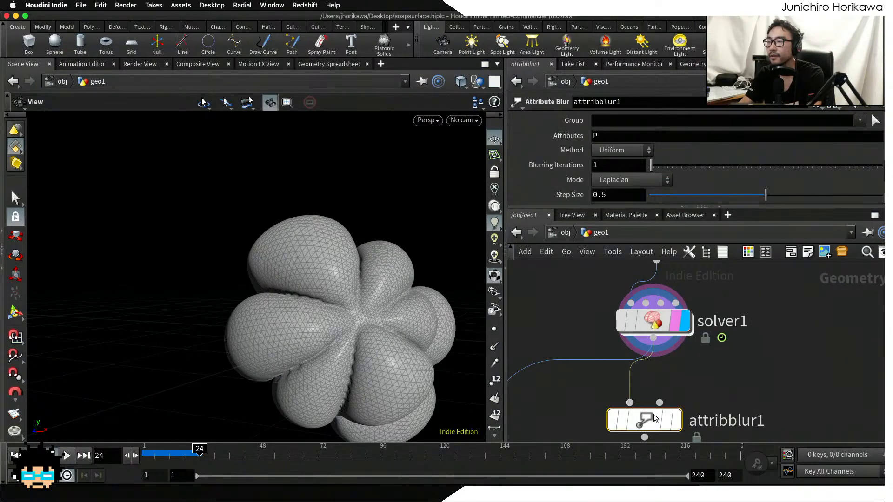
pyautogui.moveTo(653, 338); pyautogui.dragTo(630, 403)
pyautogui.click(676, 421)
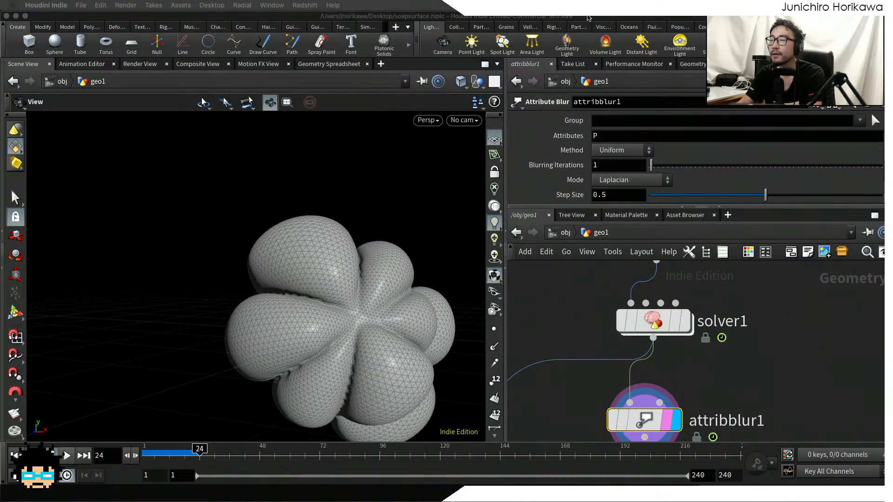
# - Set attribblur1's Weight Attribute to weight and its Blurring Iterations to 12
pyautogui.scroll(-3, 656, 176)
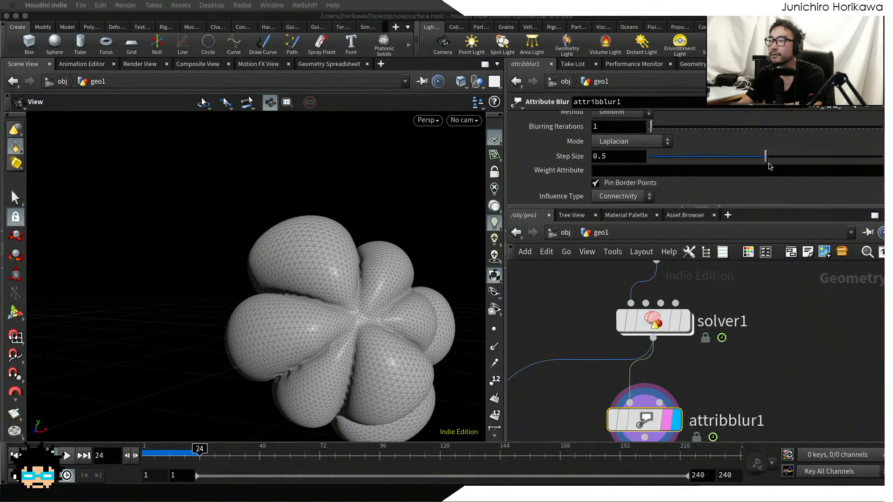
pyautogui.click(656, 172)
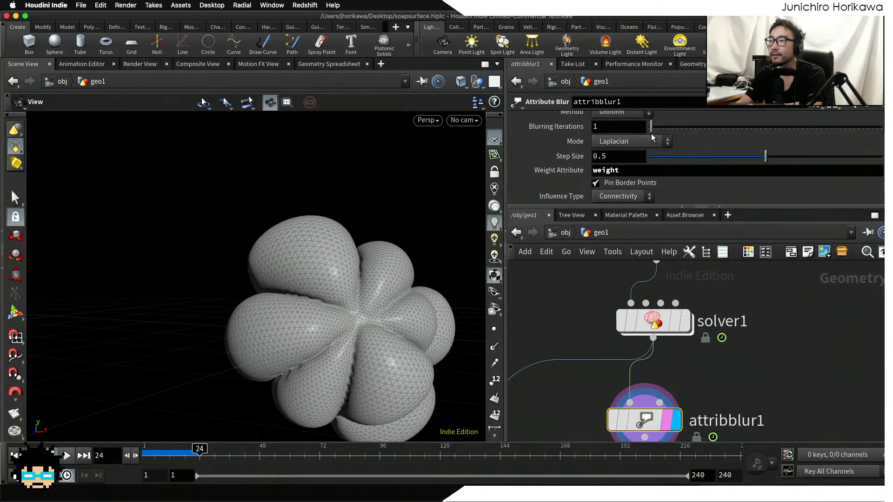
pyautogui.moveTo(651, 133); pyautogui.dragTo(678, 137)
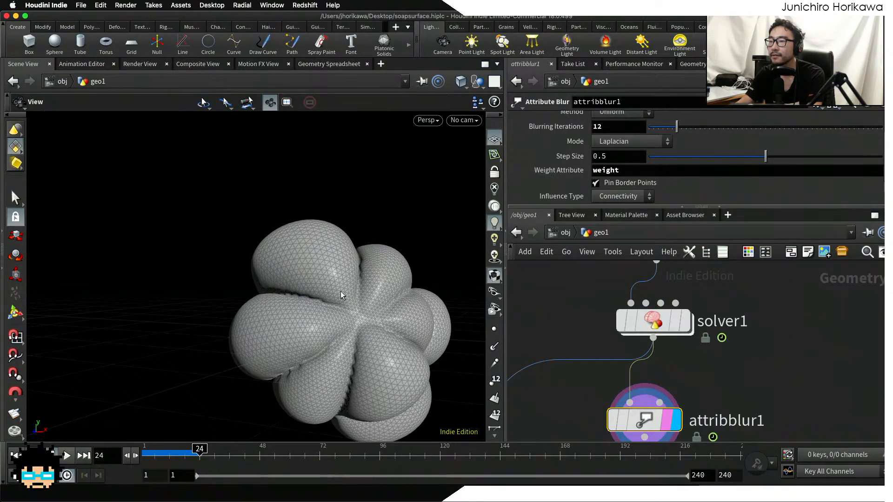
# - Inspect the creases between the lobes of the blurred surface up close and from different angles
pyautogui.moveTo(316, 292); pyautogui.dragTo(293, 335, button='right')
pyautogui.moveTo(293, 335); pyautogui.dragTo(242, 329)
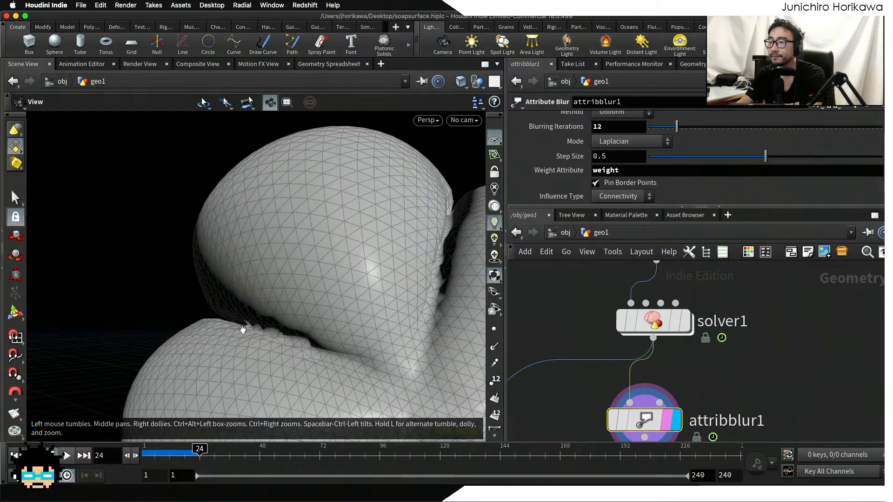
pyautogui.moveTo(191, 305); pyautogui.dragTo(263, 323)
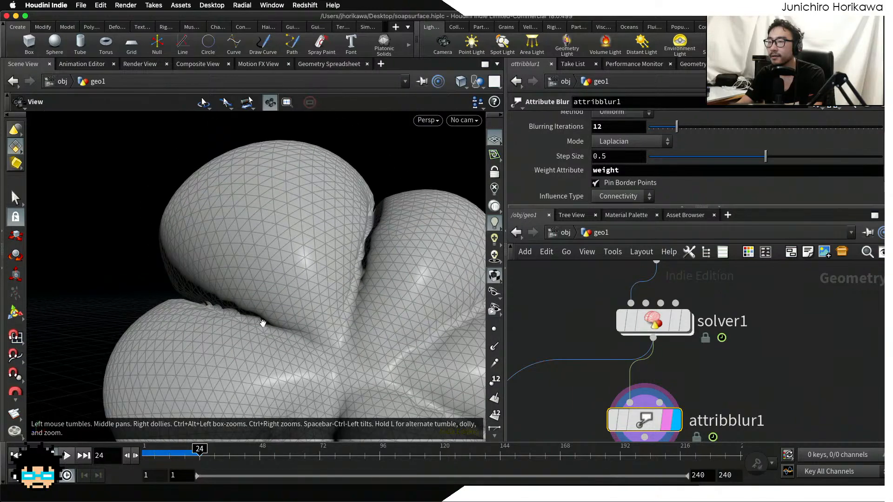
pyautogui.moveTo(311, 352); pyautogui.dragTo(220, 310)
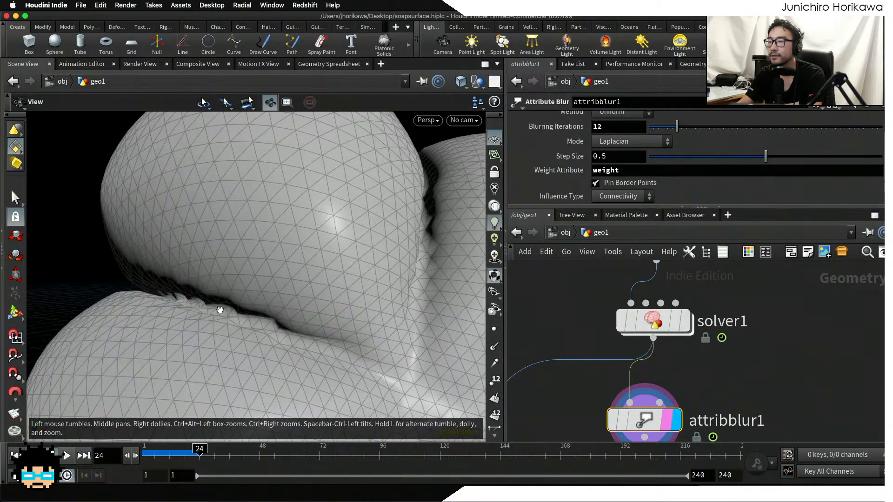
pyautogui.moveTo(306, 345); pyautogui.dragTo(178, 303)
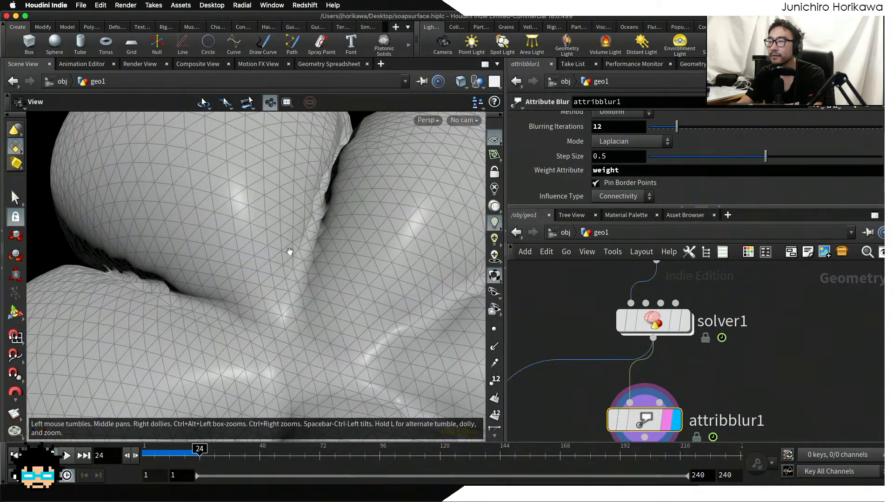
pyautogui.scroll(-5, 290, 251)
# - Compare the surface at 0 Blurring Iterations on attribblur1, and set the value to 5
pyautogui.moveTo(693, 123); pyautogui.dragTo(605, 146)
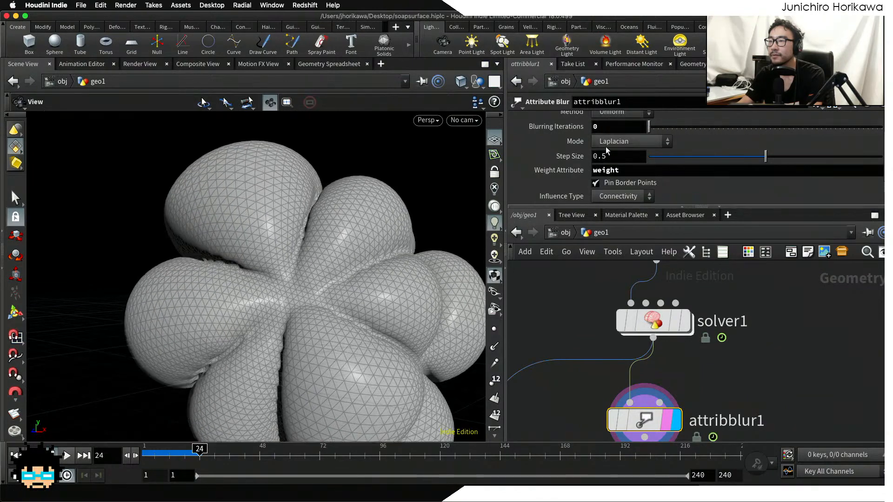
pyautogui.click(661, 129)
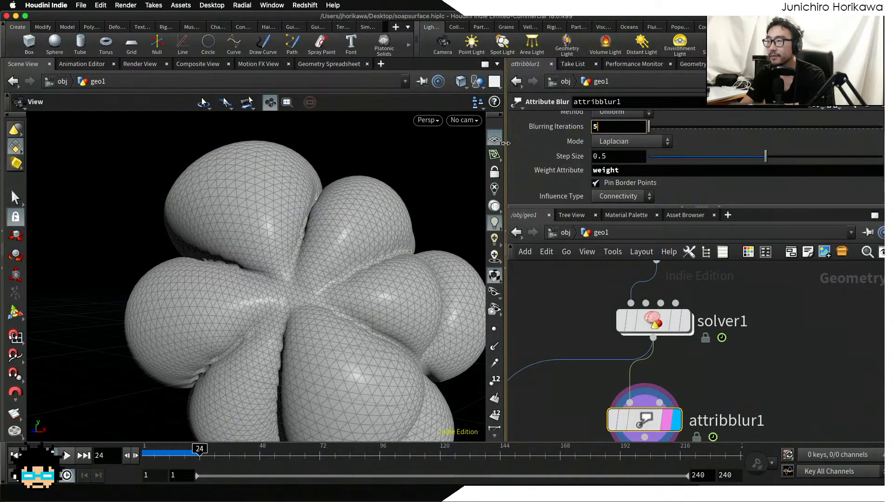
pyautogui.moveTo(433, 247); pyautogui.dragTo(194, 362)
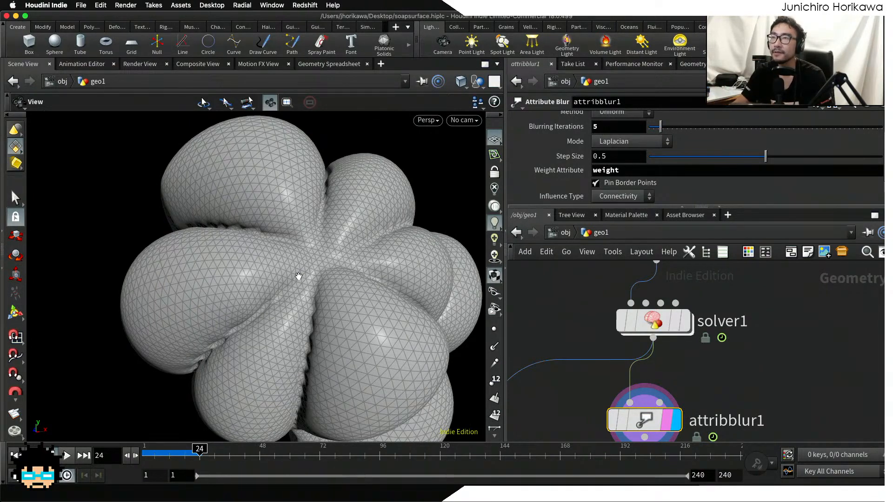
# - Move attribblur1 further below solver1 to leave room for another node between them
pyautogui.scroll(-3, 540, 319)
pyautogui.moveTo(593, 380)
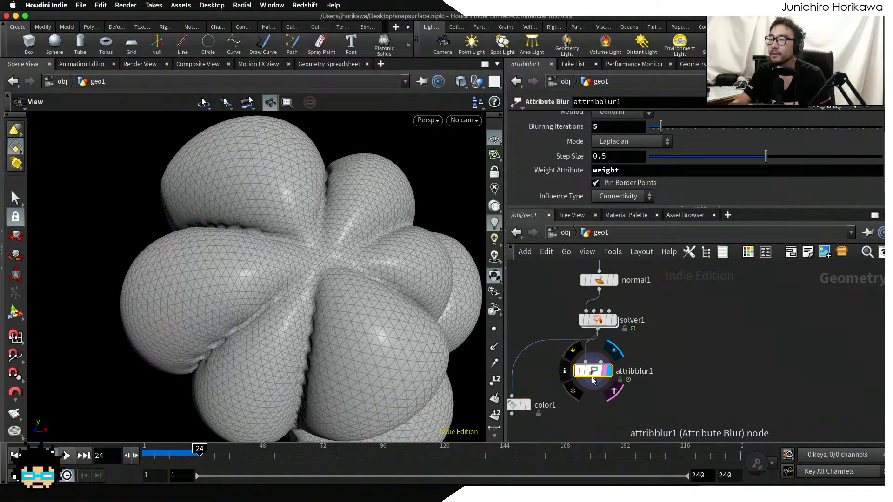
pyautogui.moveTo(592, 378); pyautogui.dragTo(597, 417)
pyautogui.scroll(3, 608, 386)
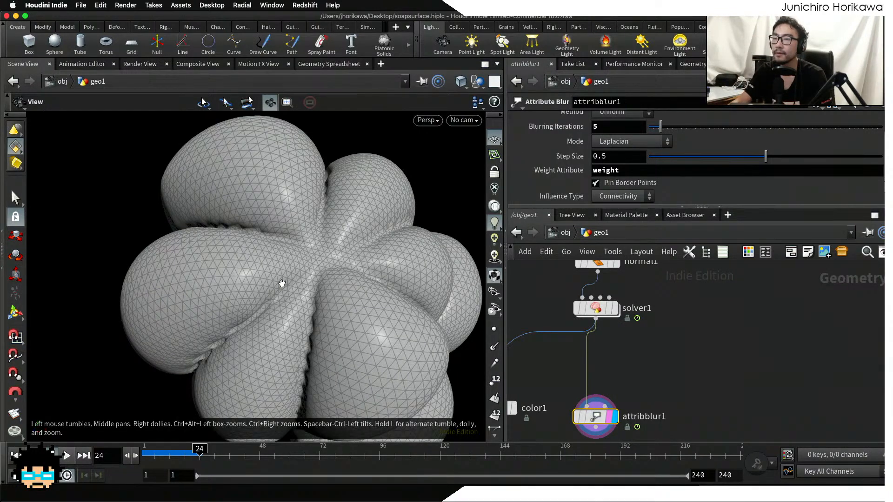
pyautogui.moveTo(196, 365); pyautogui.dragTo(255, 309)
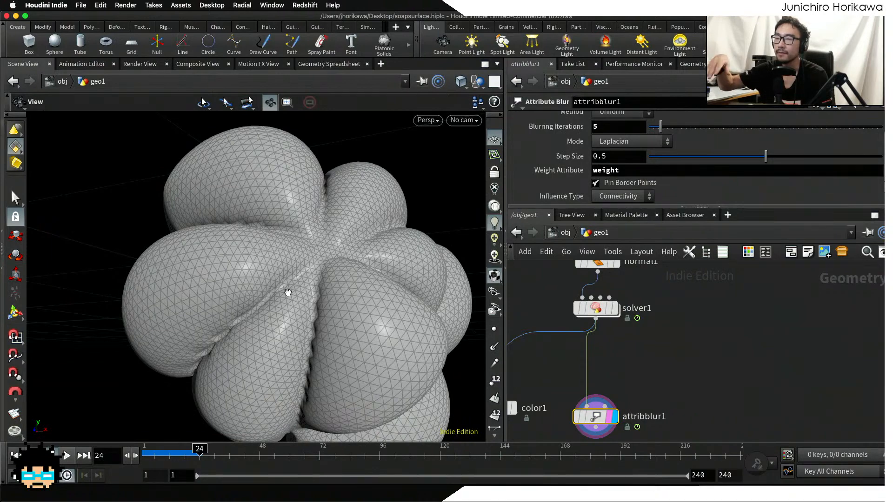
pyautogui.moveTo(281, 291); pyautogui.dragTo(307, 275)
pyautogui.moveTo(597, 417); pyautogui.dragTo(597, 413)
pyautogui.scroll(1, 618, 372)
# - Add a Point Wrangle and insert it on the connection between solver1 and attribblur1
pyautogui.press('Tab')
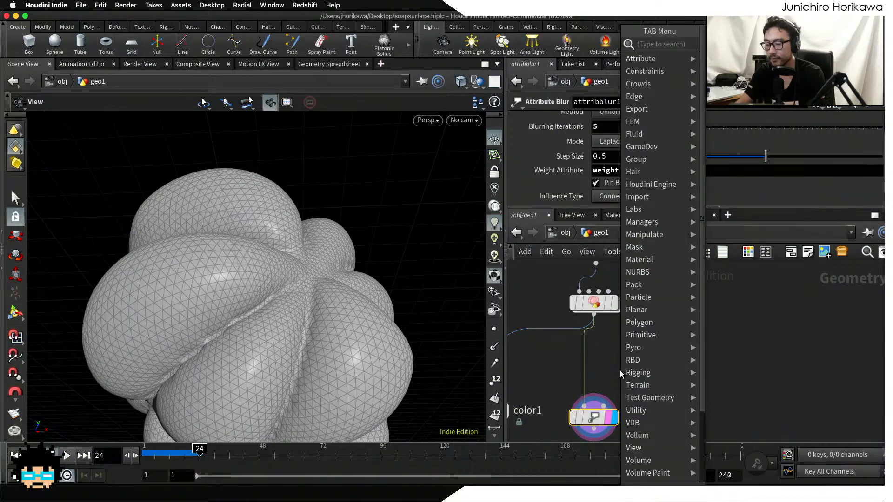
pyautogui.write('point w')
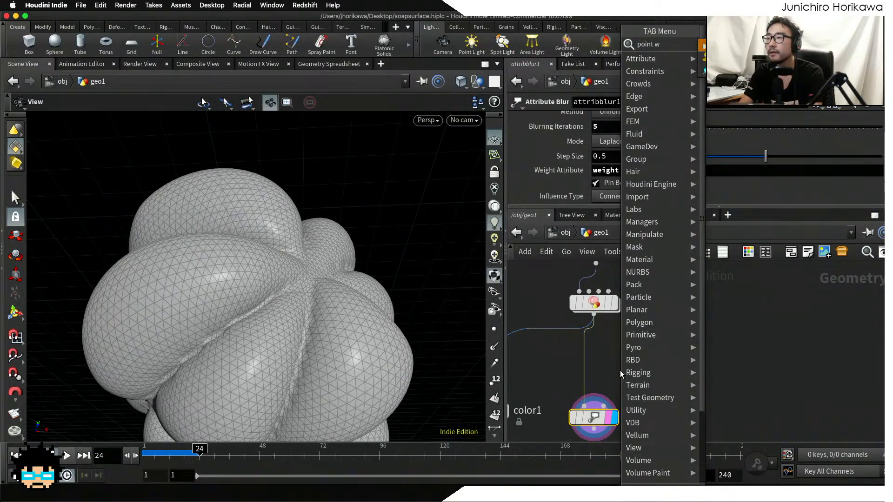
pyautogui.press('Return')
pyautogui.click(620, 374)
pyautogui.scroll(3, 621, 374)
pyautogui.moveTo(622, 375); pyautogui.dragTo(598, 357)
pyautogui.scroll(-4, 599, 358)
pyautogui.scroll(2, 600, 357)
# - Rename the new wrangle node min_weight
pyautogui.doubleClick(650, 352)
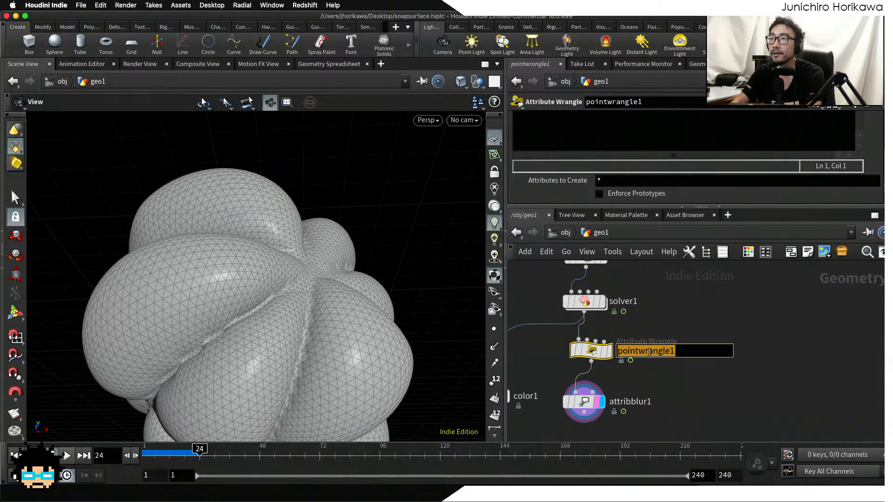
pyautogui.write('max_')
pyautogui.press('BackSpace')
pyautogui.press('BackSpace')
pyautogui.press('BackSpace')
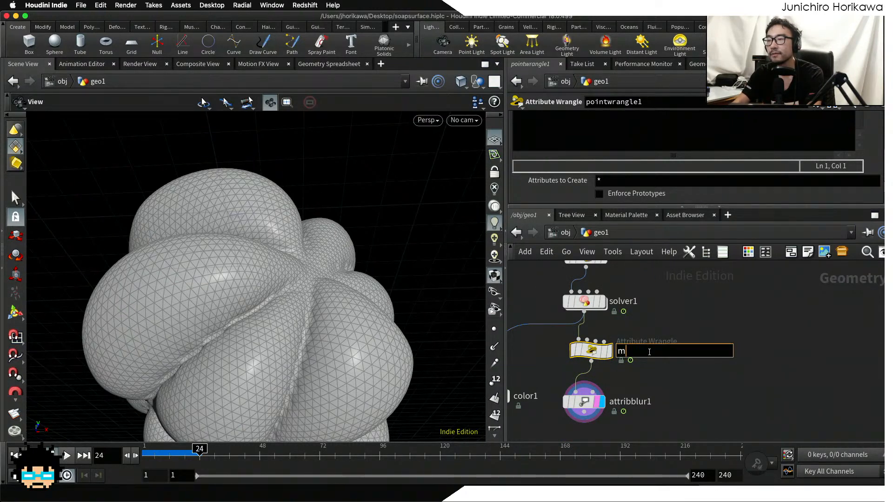
pyautogui.press('BackSpace')
pyautogui.press('BackSpace')
pyautogui.press('BackSpace')
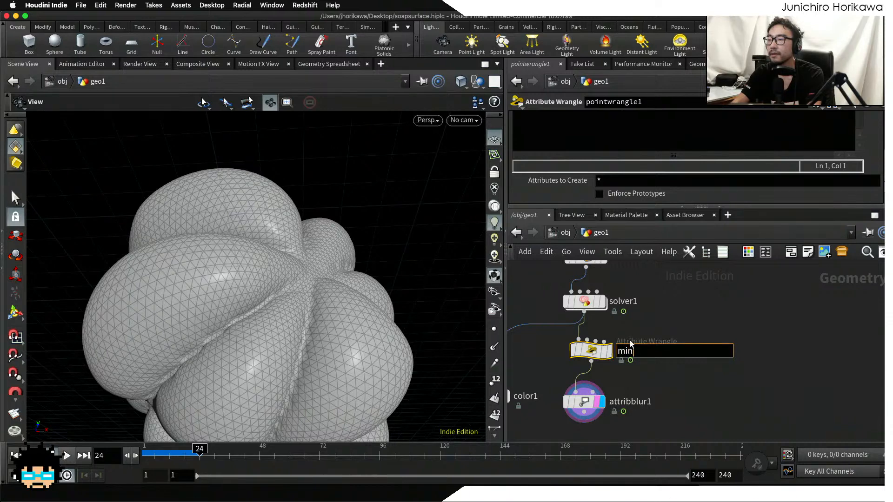
pyautogui.write('min_weight')
pyautogui.press('Return')
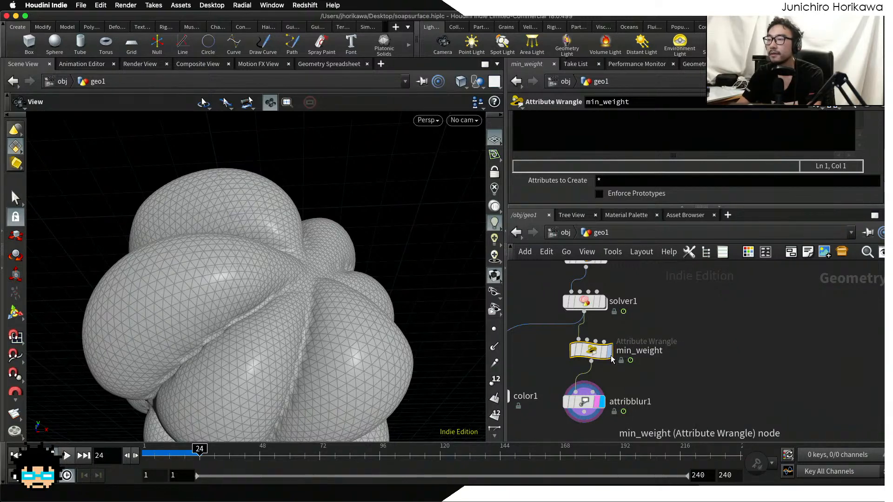
# - Enlarge the parameter area of min_weight and start its VEXpression with f@weight = max()
pyautogui.moveTo(601, 353)
pyautogui.moveTo(759, 207); pyautogui.dragTo(760, 259)
pyautogui.click(672, 163)
pyautogui.write('f@weight = ')
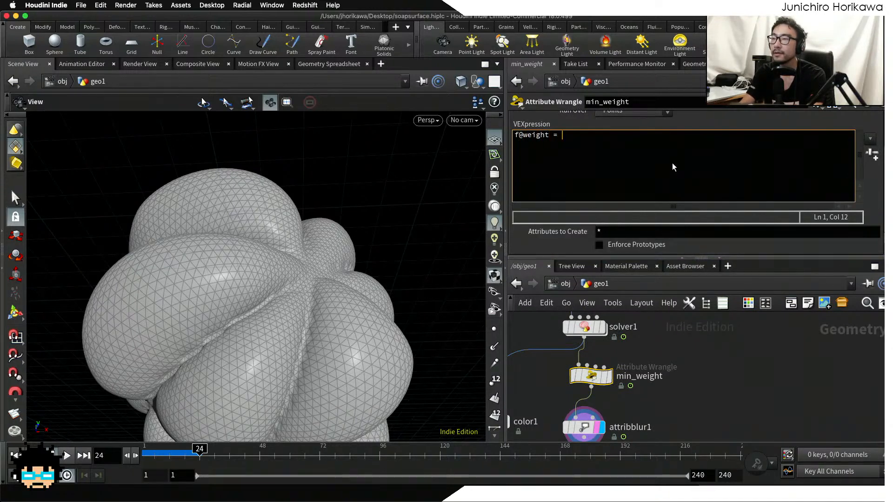
pyautogui.write('max()')
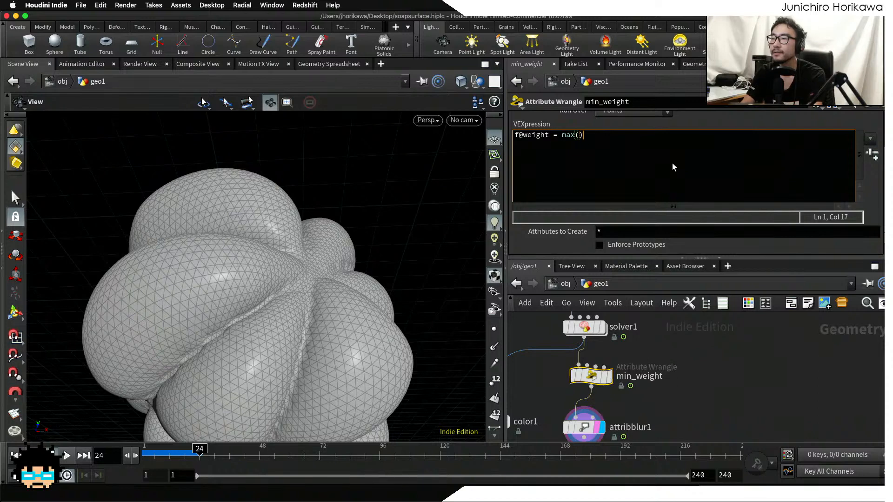
pyautogui.press('Left')
pyautogui.write('0.25,')
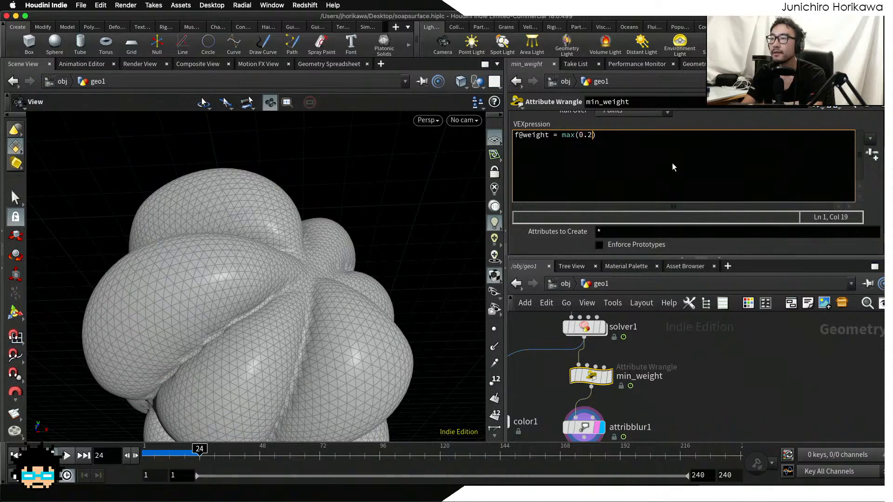
pyautogui.press('BackSpace')
pyautogui.press('BackSpace')
pyautogui.press('BackSpace')
pyautogui.press('BackSpace')
pyautogui.press('BackSpace')
# - Complete the max() call with the arguments chf("minmax") and f@weight, and end the statement with a semicolon
pyautogui.write('chf("m')
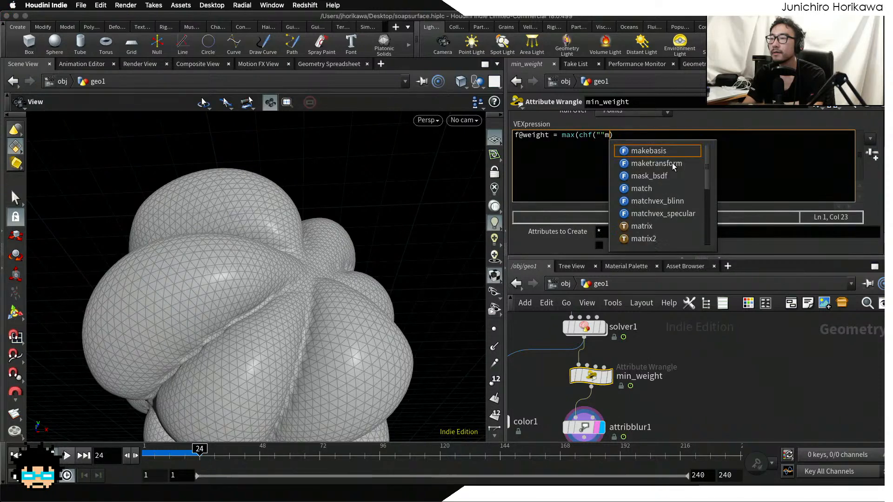
pyautogui.write('inmax"')
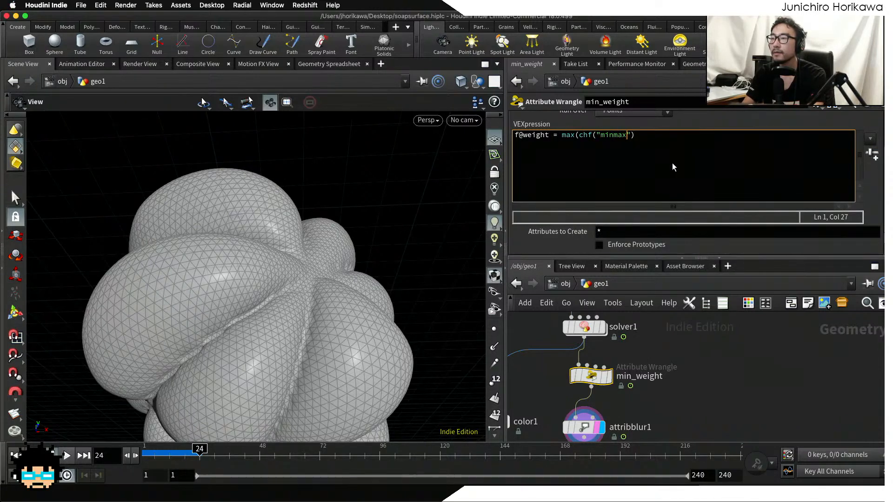
pyautogui.write(')')
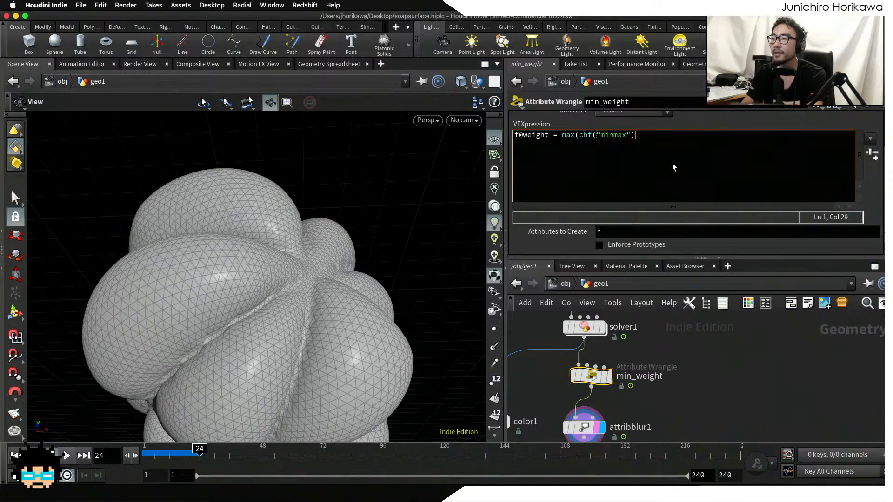
pyautogui.write(',')
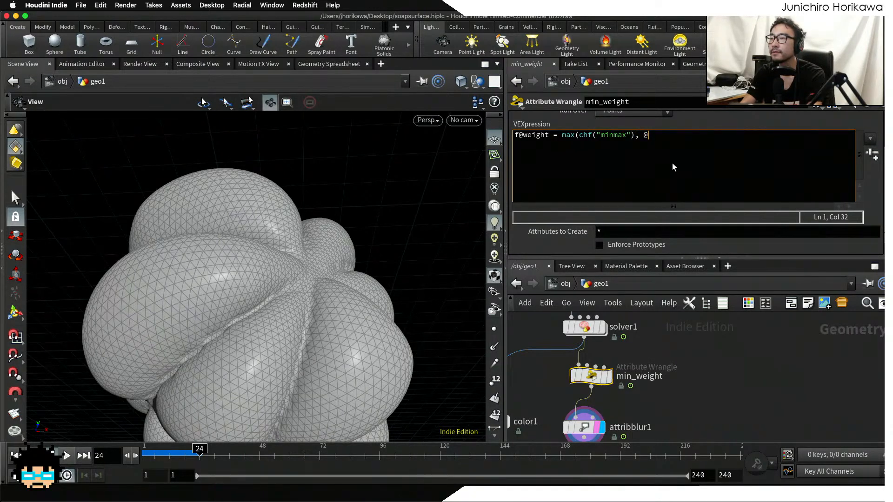
pyautogui.write('f@')
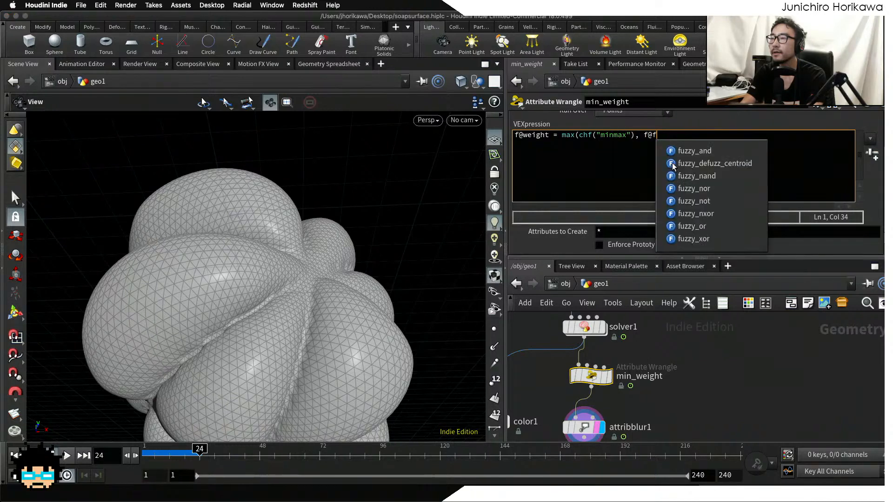
pyautogui.write('weight);')
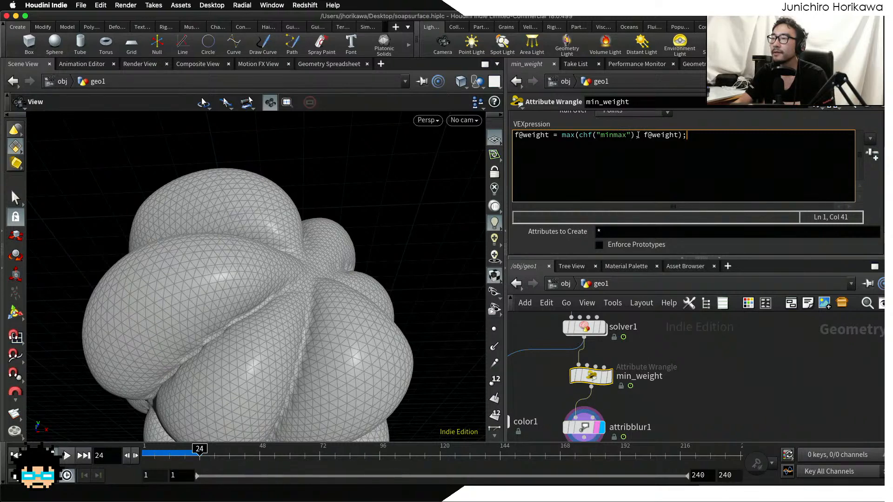
# - Generate the Minmax parameter from the chf("minmax") reference in min_weight and set it to 0.2
pyautogui.moveTo(638, 135); pyautogui.dragTo(577, 136)
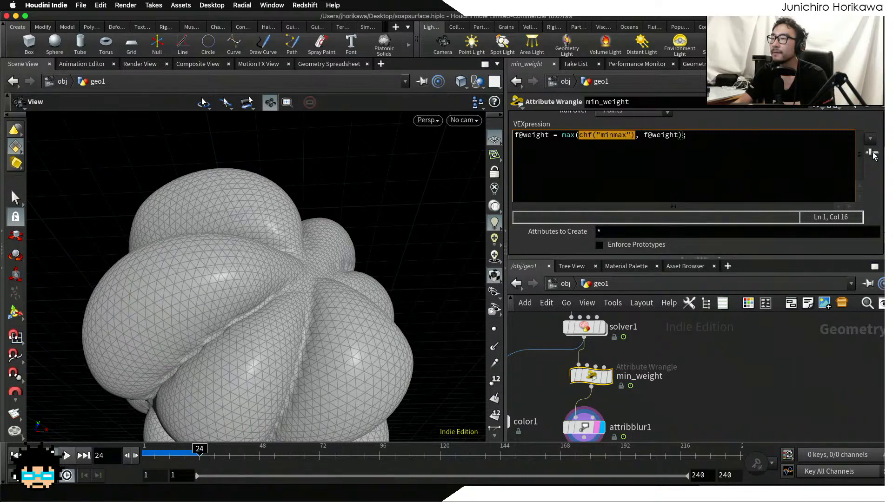
pyautogui.click(872, 154)
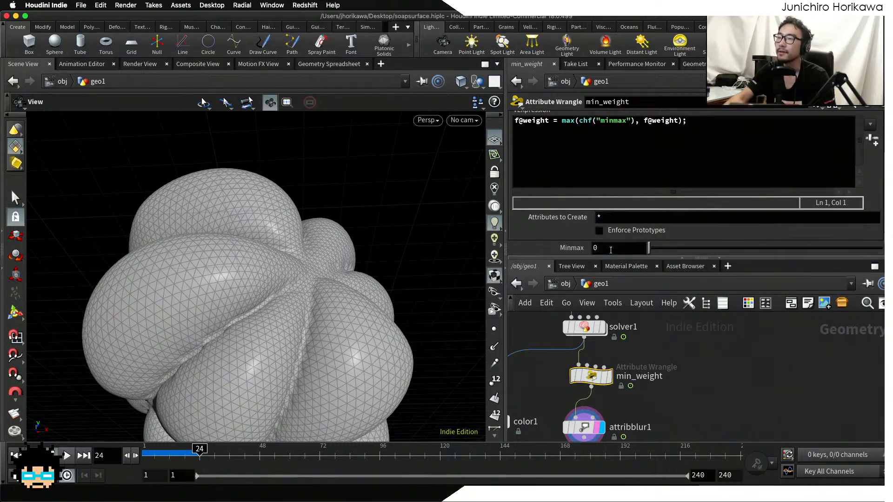
pyautogui.click(610, 249)
pyautogui.write('.2')
pyautogui.press('Return')
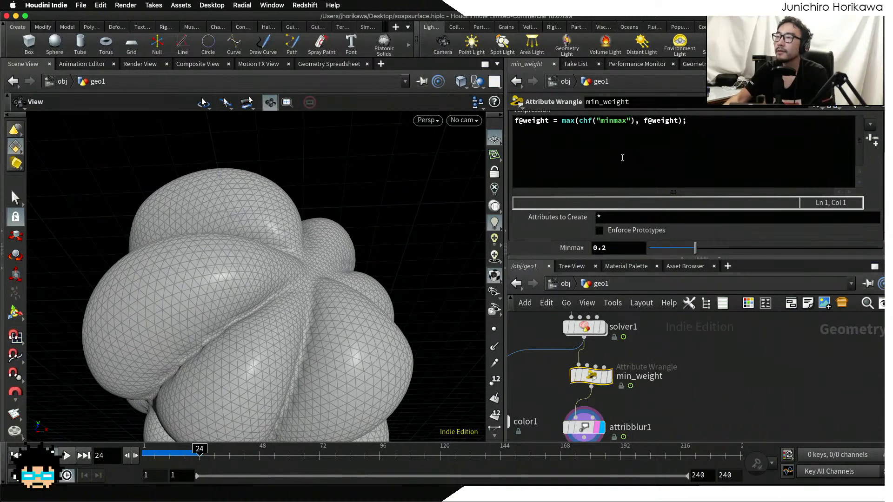
pyautogui.moveTo(645, 121); pyautogui.dragTo(678, 124)
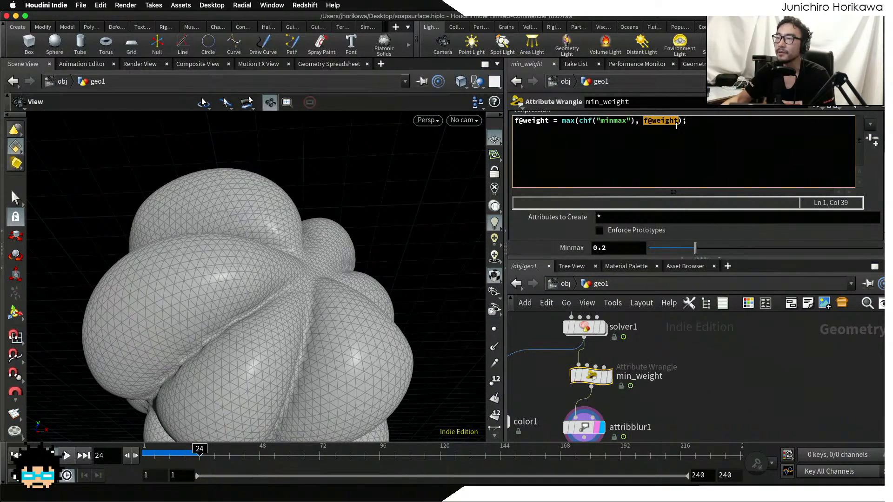
pyautogui.doubleClick(566, 121)
pyautogui.click(682, 121)
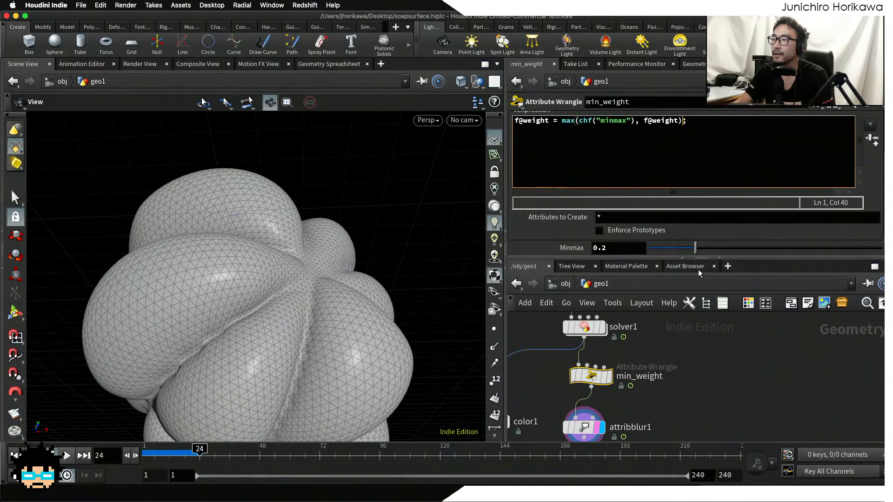
# - Show min_weight's points in the Geometry Spreadsheet, sort them by weight in ascending order, and check the lowest weights
pyautogui.click(696, 378)
pyautogui.moveTo(696, 379); pyautogui.dragTo(715, 323, button='middle')
pyautogui.moveTo(604, 375); pyautogui.dragTo(612, 379)
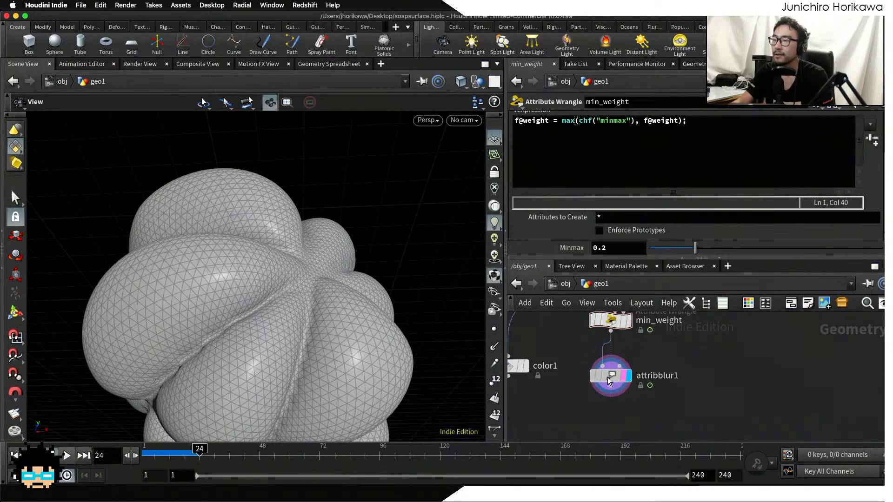
pyautogui.click(612, 325)
pyautogui.click(693, 64)
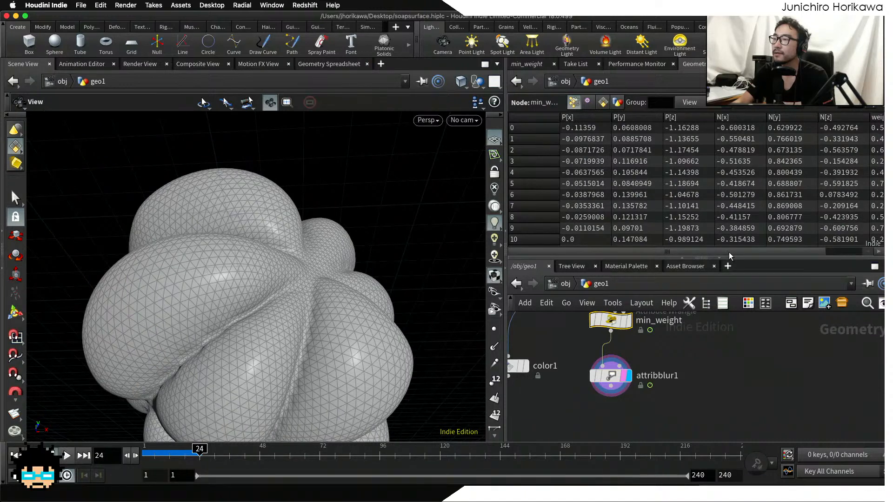
pyautogui.hscroll(3, 815, 259)
pyautogui.click(851, 117)
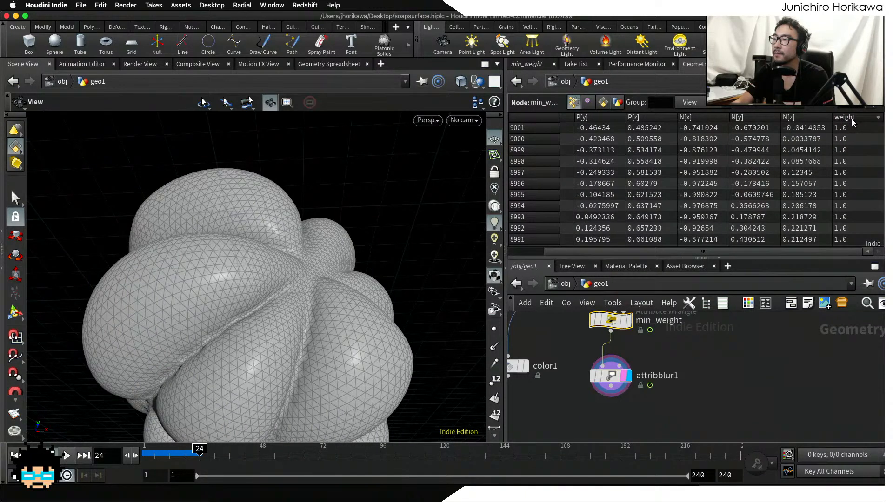
pyautogui.click(853, 120)
pyautogui.scroll(-10, 846, 146)
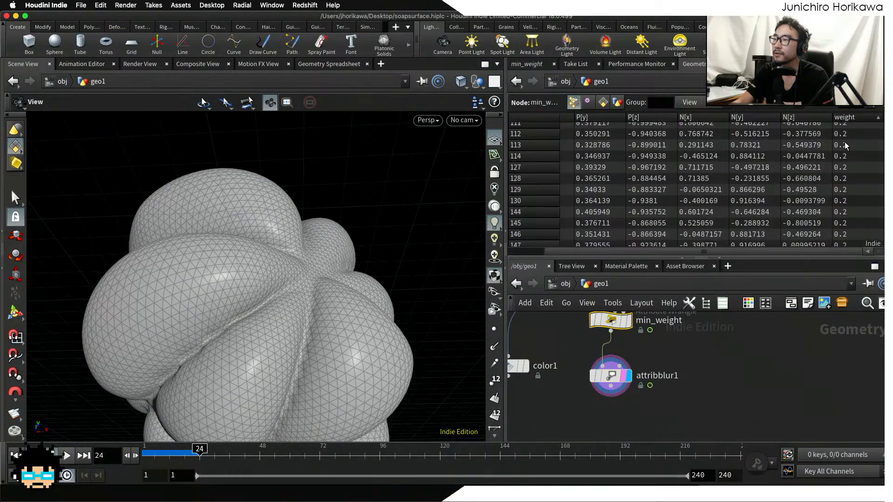
pyautogui.scroll(10, 845, 186)
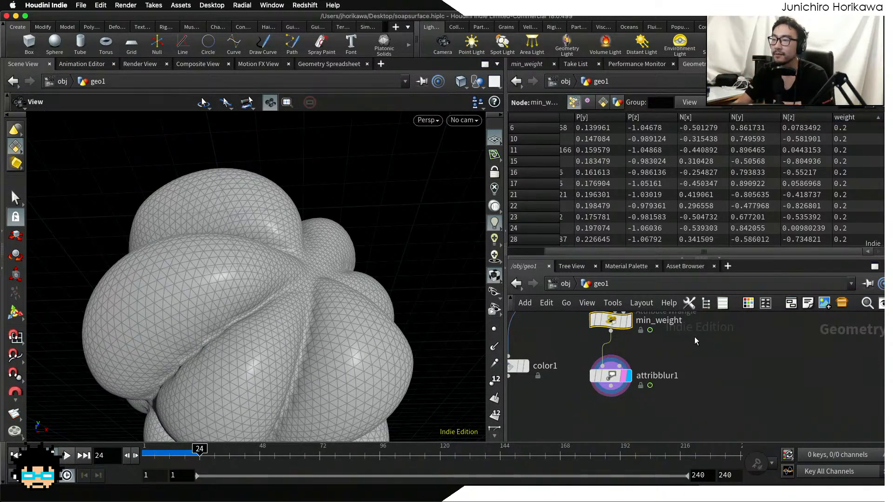
# - Try attribblur1's Blurring Iterations at 0 and 23, comparing the smoothing on the bubble surface and its creases
pyautogui.click(611, 376)
pyautogui.click(527, 65)
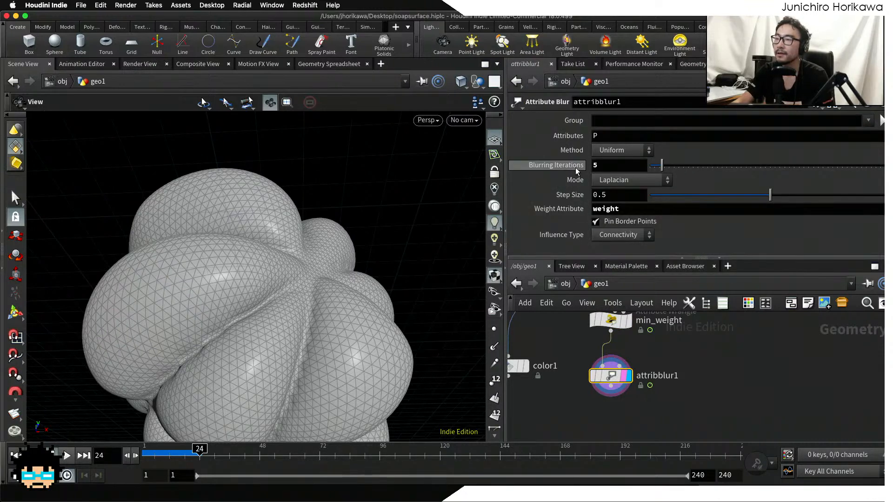
pyautogui.moveTo(621, 209); pyautogui.dragTo(575, 207)
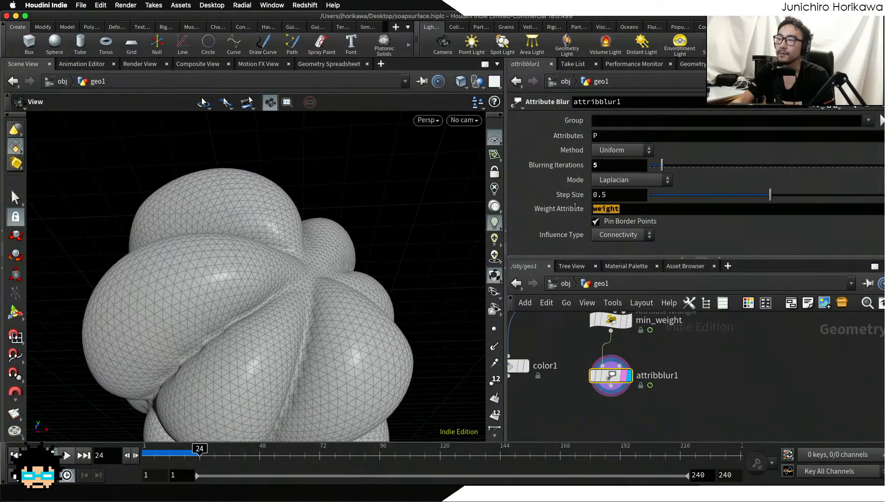
pyautogui.moveTo(661, 166); pyautogui.dragTo(644, 170)
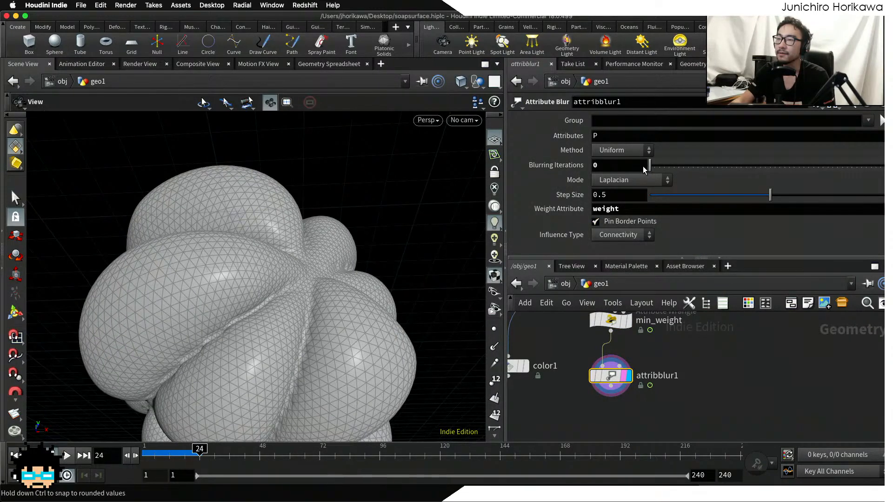
pyautogui.moveTo(473, 188); pyautogui.dragTo(481, 222)
pyautogui.moveTo(653, 166); pyautogui.dragTo(706, 169)
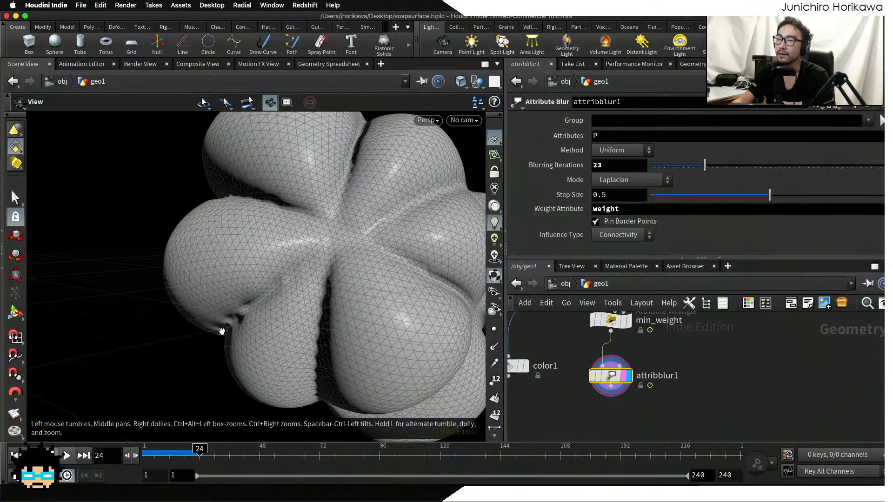
pyautogui.moveTo(705, 166); pyautogui.dragTo(641, 169)
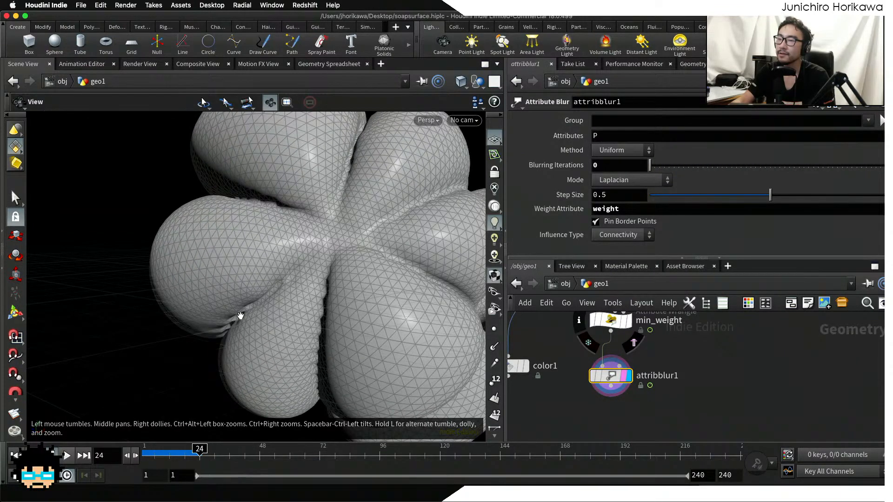
# - Try a Minmax of 0.353 in min_weight and test attribblur1's Blurring Iterations with it
pyautogui.click(611, 320)
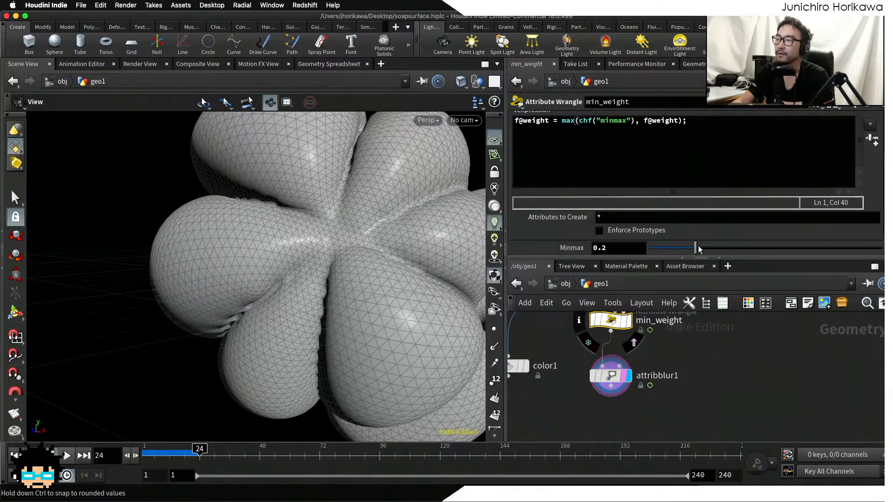
pyautogui.moveTo(705, 250); pyautogui.dragTo(741, 249)
pyautogui.click(611, 376)
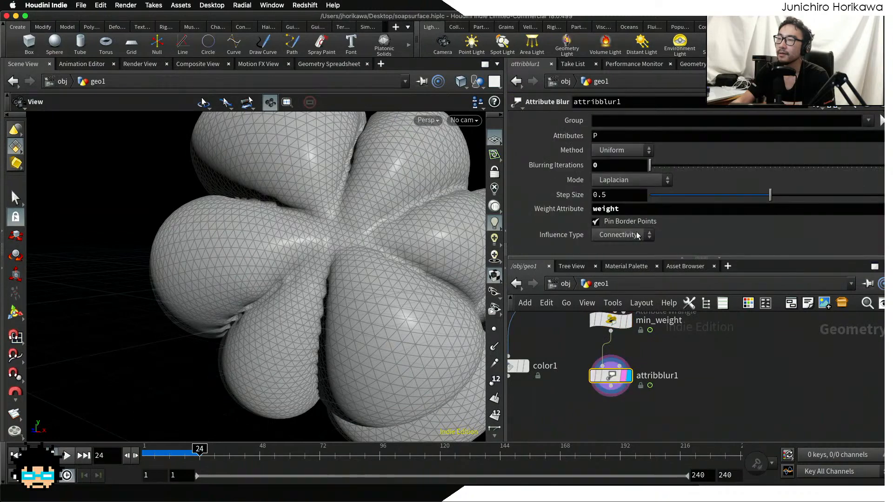
pyautogui.moveTo(653, 167); pyautogui.dragTo(626, 166)
# - Set the Minmax parameter of min_weight to 0.25
pyautogui.click(612, 319)
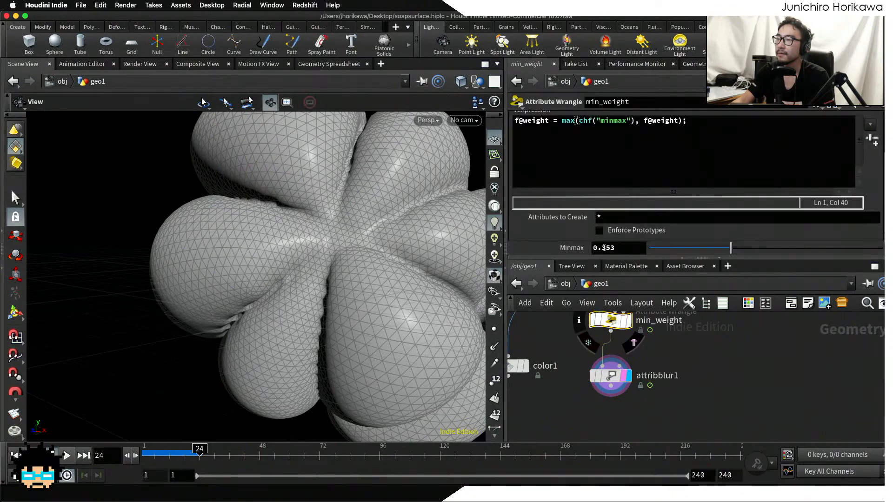
pyautogui.write('25')
pyautogui.press('Return')
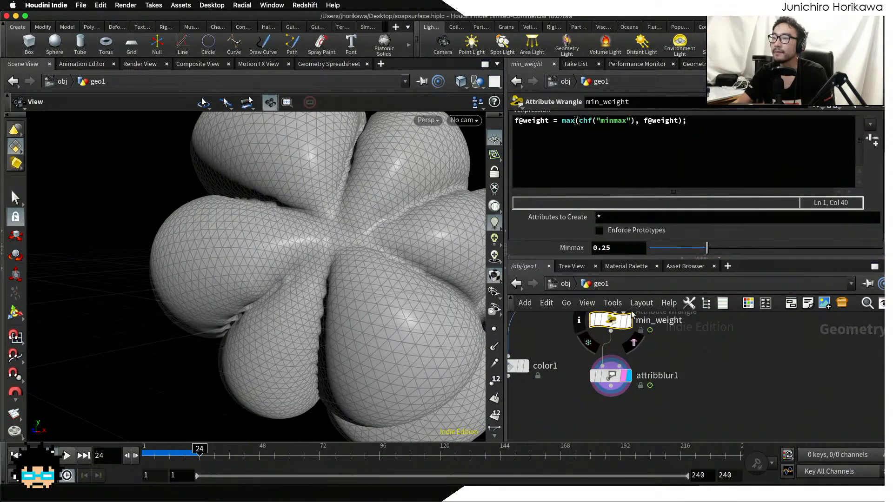
# - Set attribblur1's Blurring Iterations to 5 and inspect the smoothed bubble surface from several sides
pyautogui.click(613, 377)
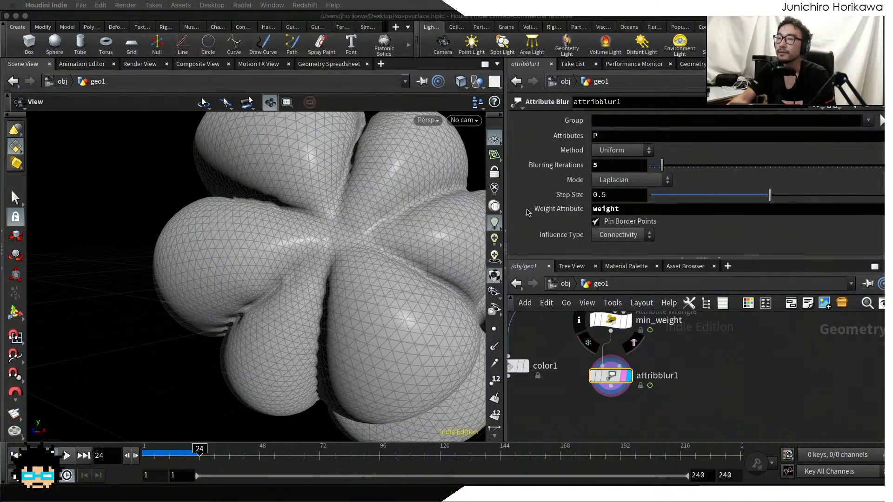
pyautogui.moveTo(415, 240); pyautogui.dragTo(400, 298)
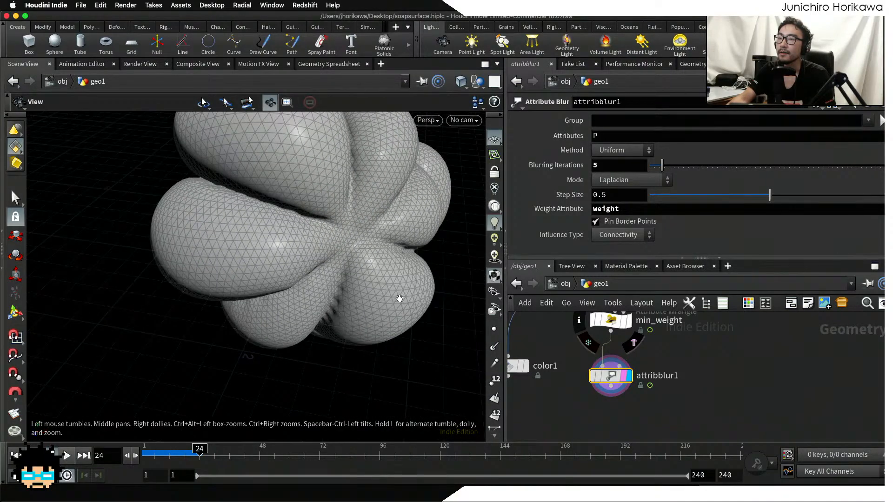
pyautogui.scroll(-5, 605, 381)
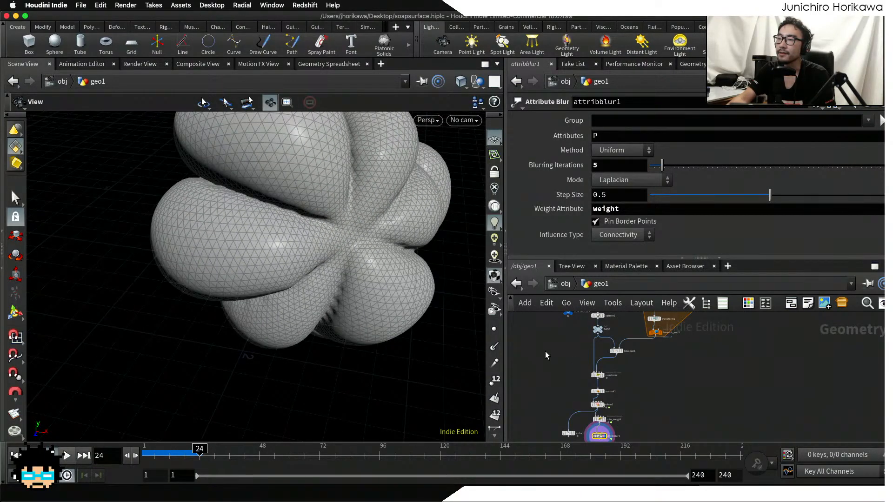
pyautogui.moveTo(409, 279); pyautogui.dragTo(246, 270)
pyautogui.moveTo(250, 246); pyautogui.dragTo(314, 202)
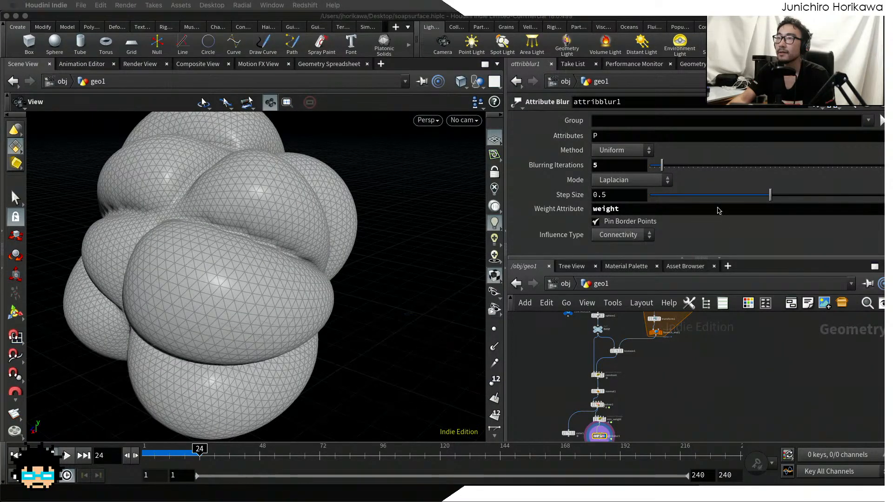
# - Insert a Null node between boolean1 and the constrain wrangle, aligned beneath boolean1
pyautogui.click(714, 364)
pyautogui.moveTo(661, 373); pyautogui.dragTo(652, 436, button='middle')
pyautogui.scroll(3, 657, 363)
pyautogui.scroll(1, 657, 362)
pyautogui.scroll(2, 651, 432)
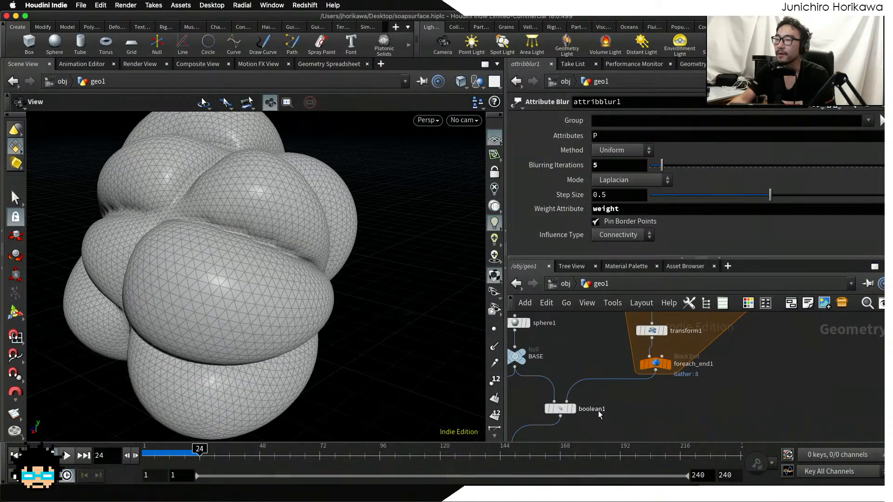
pyautogui.moveTo(598, 411); pyautogui.dragTo(603, 363, button='middle')
pyautogui.moveTo(588, 357); pyautogui.dragTo(597, 355)
pyautogui.press('Tab')
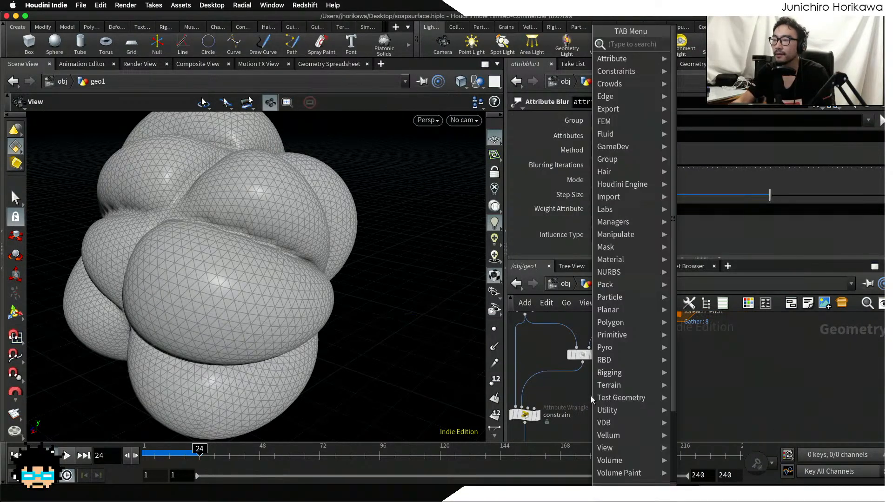
pyautogui.write('null')
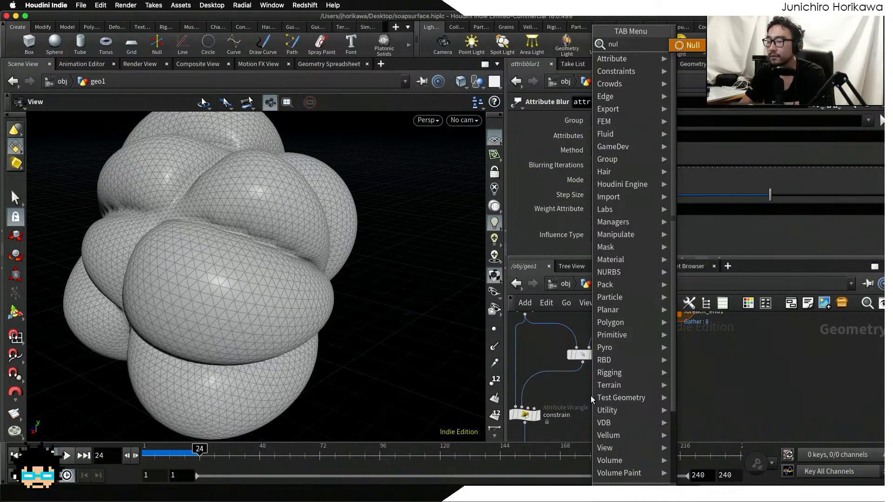
pyautogui.press('Return')
pyautogui.scroll(3, 590, 396)
pyautogui.click(576, 367)
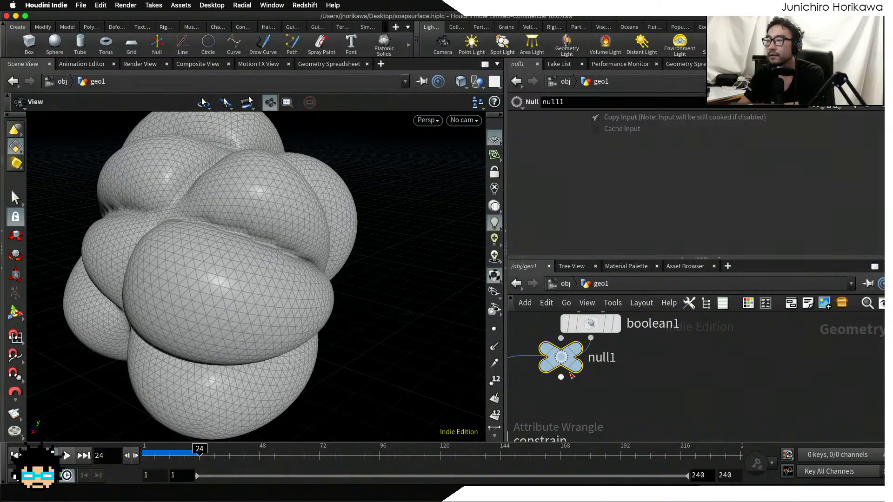
pyautogui.click(573, 370)
pyautogui.click(629, 389)
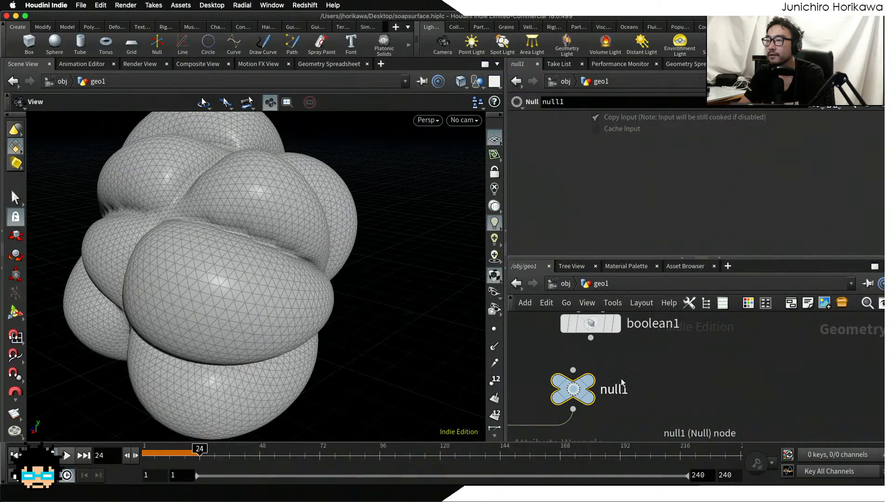
pyautogui.moveTo(591, 339); pyautogui.dragTo(596, 388)
# - Rename the Null node below boolean1 as CONSTRAIN_EDGE
pyautogui.doubleClick(615, 388)
pyautogui.write('EDGE')
pyautogui.press('Return')
pyautogui.doubleClick(622, 390)
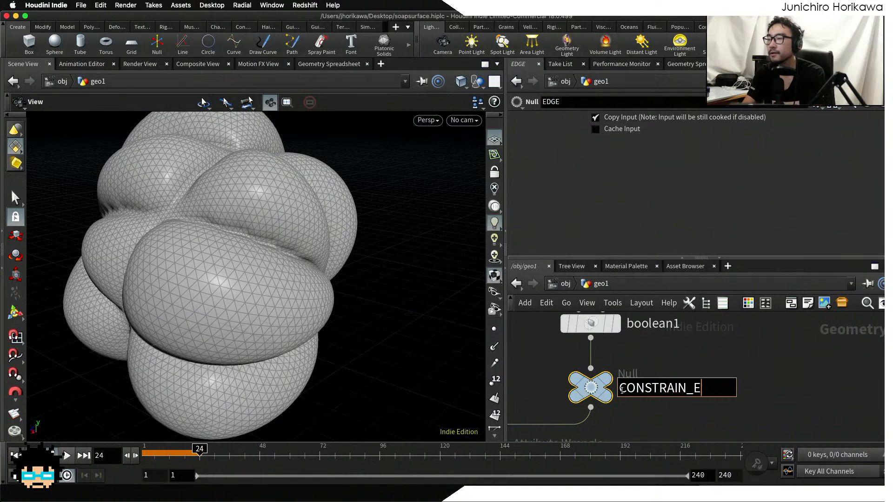
pyautogui.press('Return')
# - Add a PolyWire node, connect CONSTRAIN_EDGE to its input, and display its result
pyautogui.scroll(-3, 635, 392)
pyautogui.press('Tab')
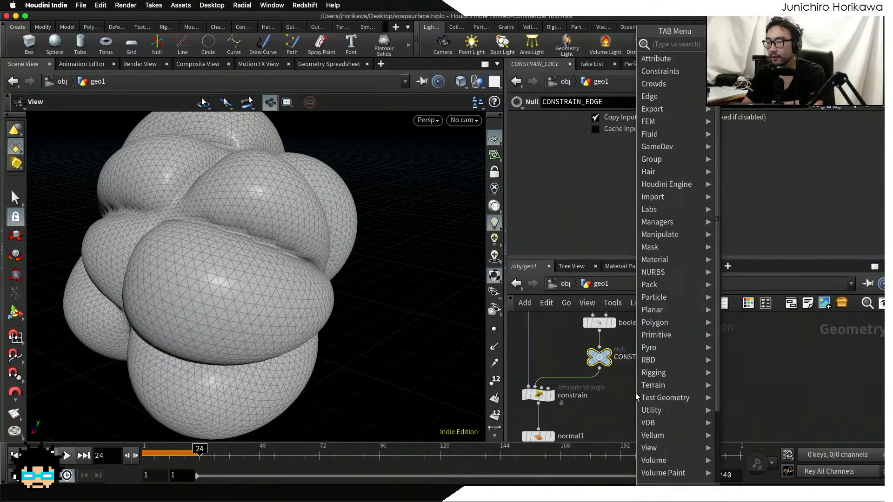
pyautogui.write('poly')
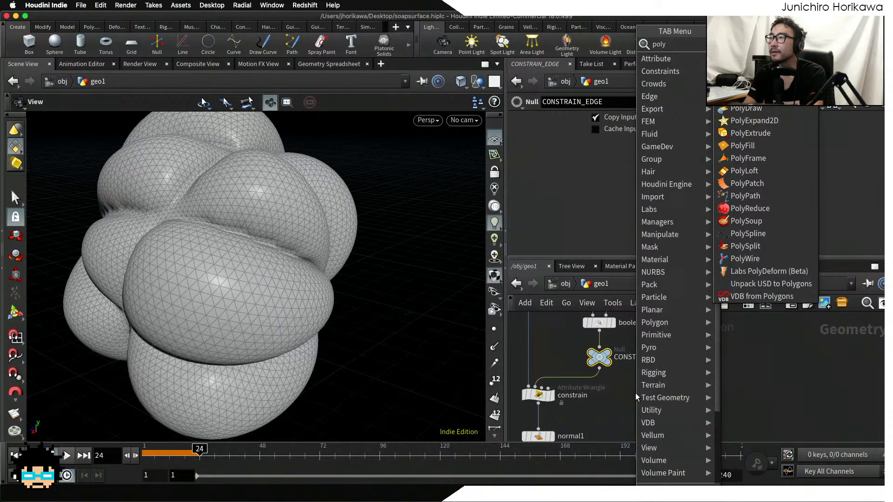
pyautogui.write(' wire')
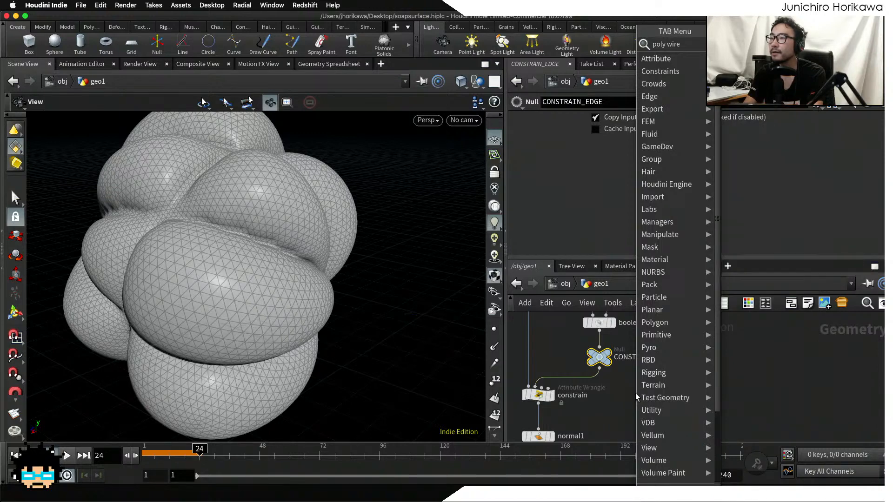
pyautogui.press('Return')
pyautogui.click(635, 393)
pyautogui.scroll(3, 621, 376)
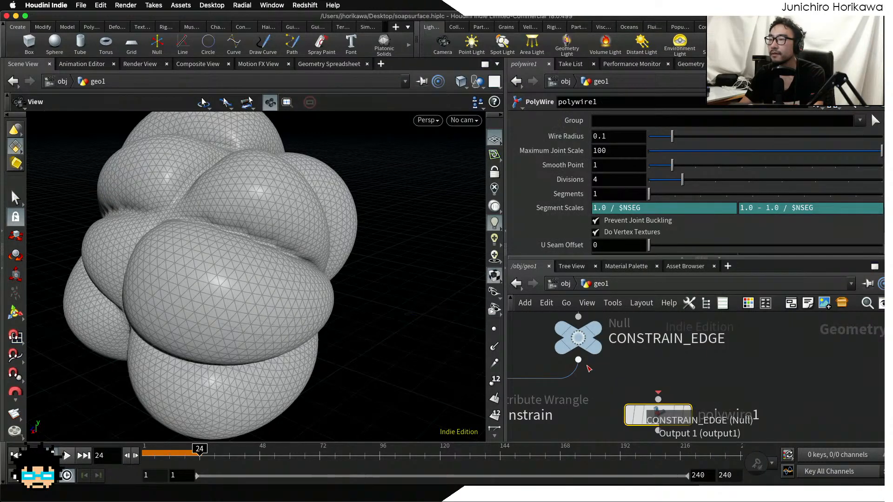
pyautogui.moveTo(587, 366); pyautogui.dragTo(658, 399)
pyautogui.click(686, 415)
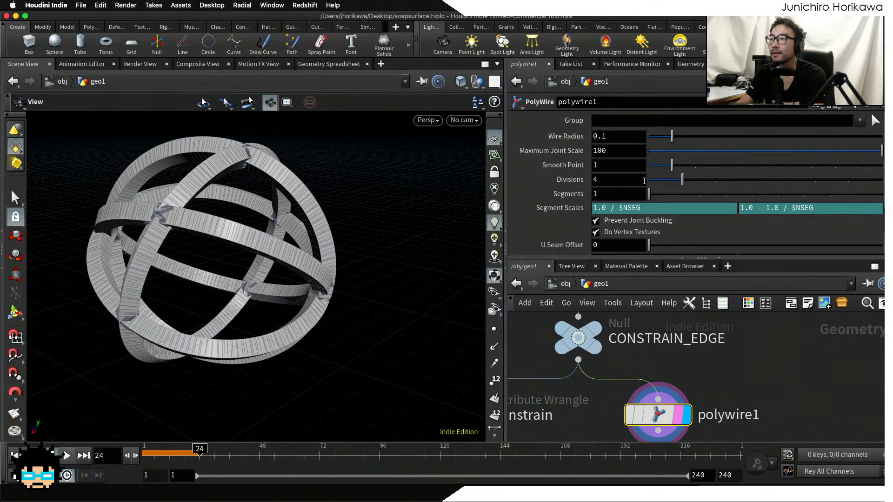
# - Set polywire1's Divisions to 10 and its Wire Radius to 0.025
pyautogui.moveTo(690, 182); pyautogui.dragTo(882, 186)
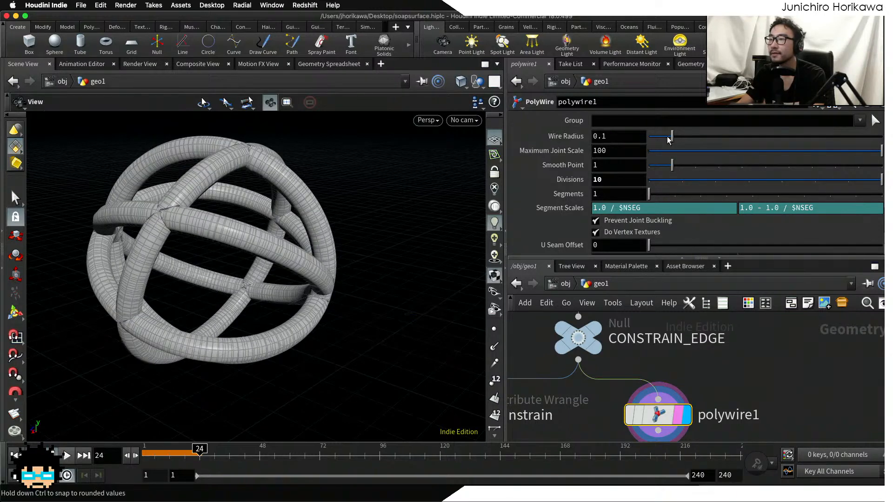
pyautogui.moveTo(669, 139); pyautogui.dragTo(655, 140)
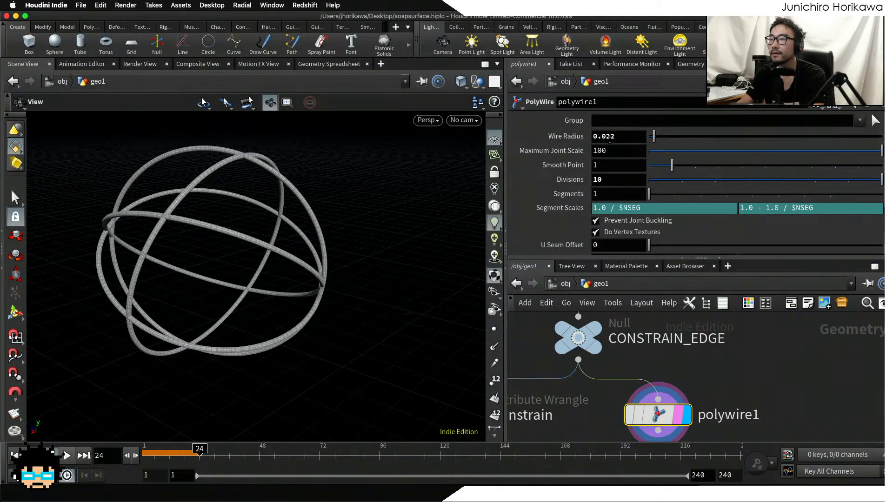
pyautogui.doubleClick(610, 137)
pyautogui.write('0.035')
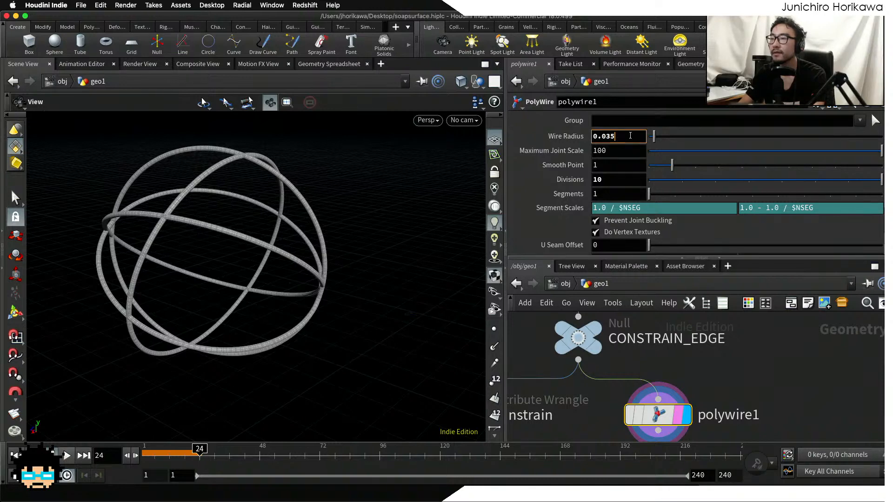
pyautogui.press('BackSpace')
pyautogui.press('BackSpace')
pyautogui.write('25')
pyautogui.press('Return')
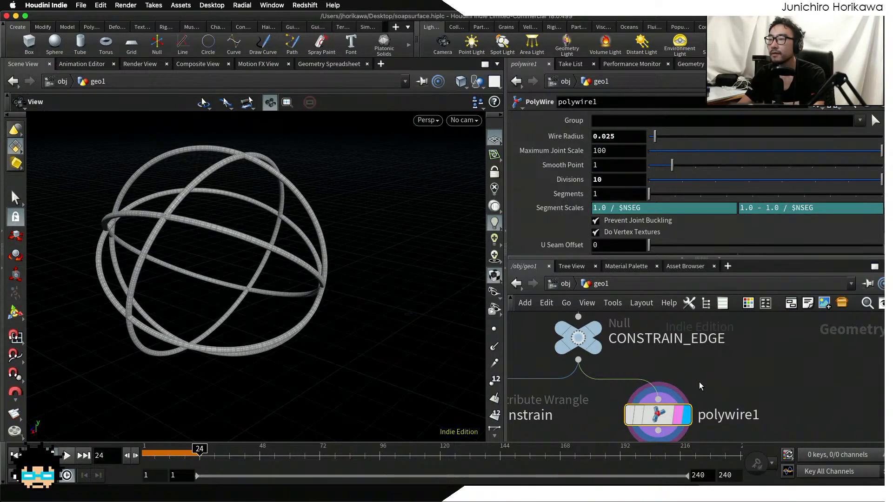
# - Add a Color node below polywire1, connected to its output, and display the Color node
pyautogui.moveTo(700, 386); pyautogui.dragTo(682, 343, button='middle')
pyautogui.scroll(1, 650, 412)
pyautogui.press('Tab')
pyautogui.write('color')
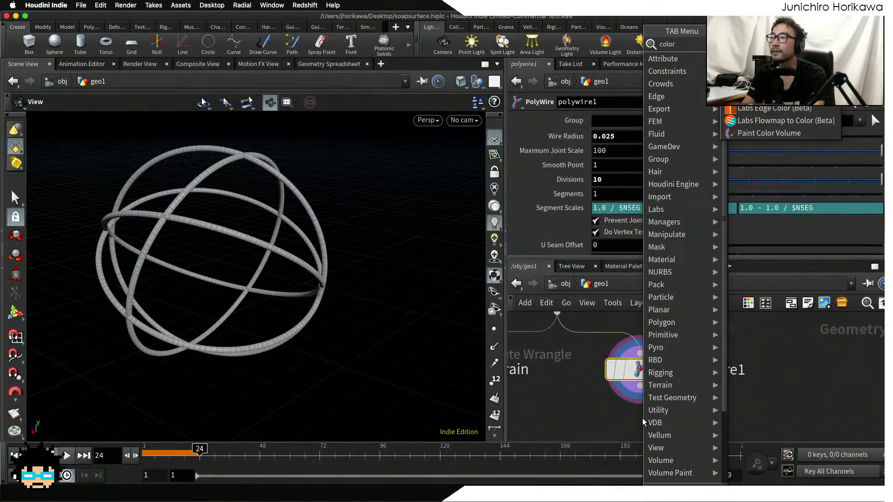
pyautogui.press('Return')
pyautogui.click(644, 422)
pyautogui.scroll(2, 644, 421)
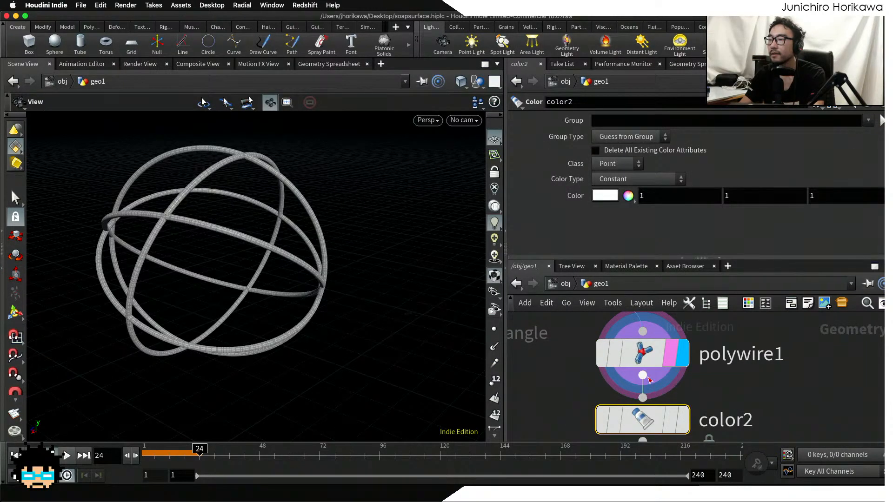
pyautogui.click(679, 416)
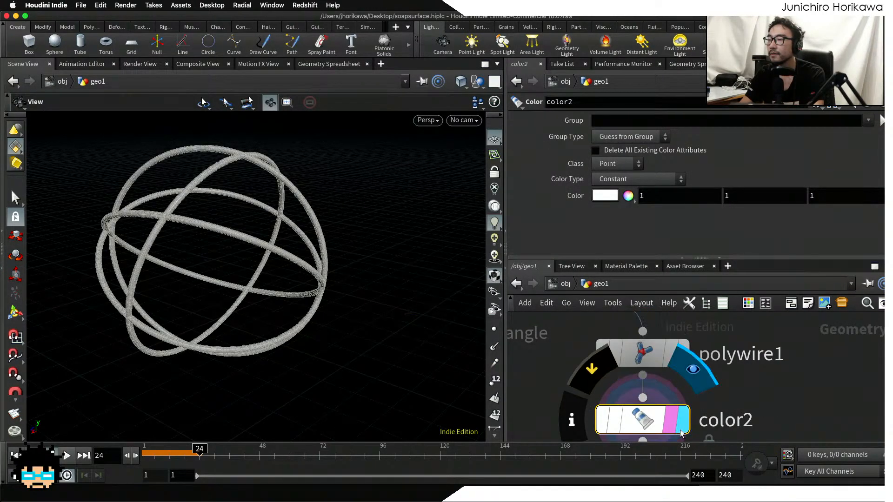
# - Set color2's colour to black (0, 0, 0) and close the Color Editor
pyautogui.click(604, 196)
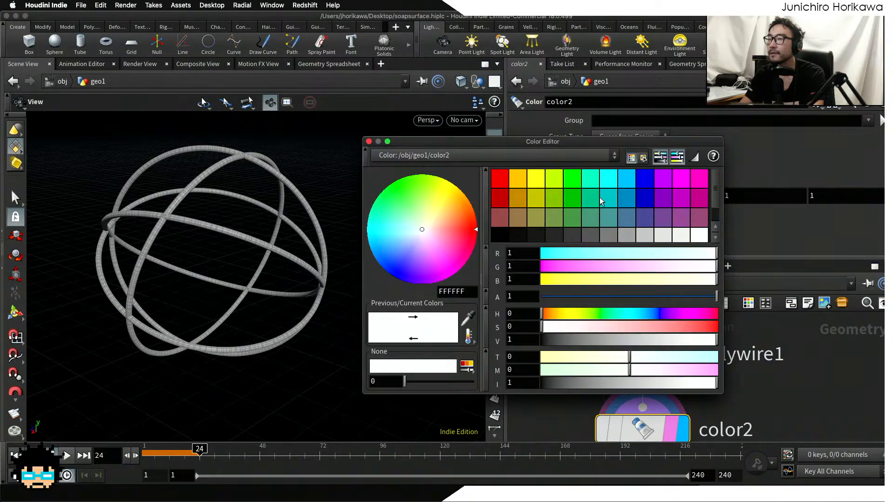
pyautogui.click(500, 241)
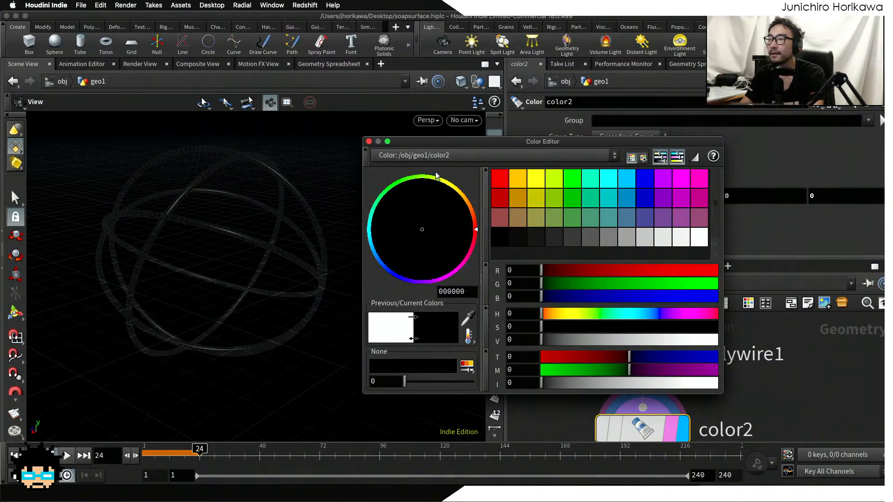
pyautogui.click(368, 141)
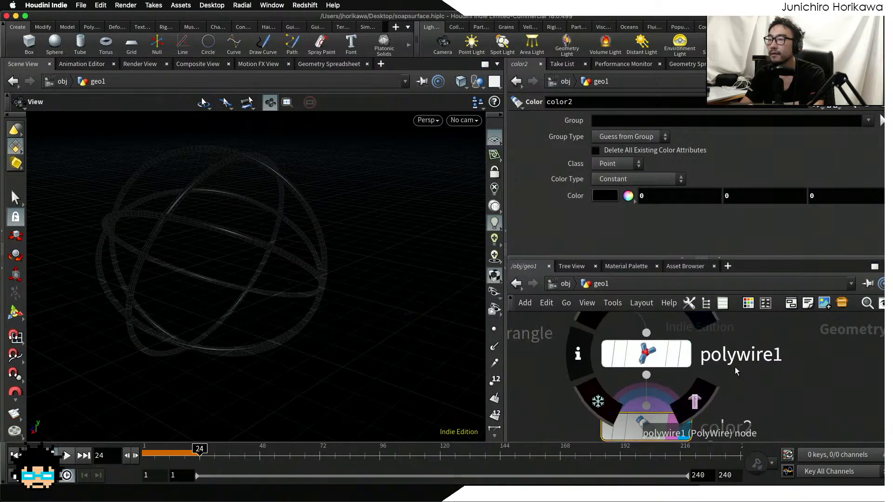
# - Move the color2 node down the network so it sits beside attribblur1
pyautogui.scroll(-3, 693, 346)
pyautogui.scroll(-5, 675, 349)
pyautogui.moveTo(653, 350)
pyautogui.mouseDown()
pyautogui.moveTo(656, 394)
pyautogui.moveTo(648, 366)
pyautogui.mouseUp()
pyautogui.scroll(5, 656, 394)
pyautogui.moveTo(592, 381); pyautogui.dragTo(676, 376, button='middle')
pyautogui.scroll(-2, 615, 388)
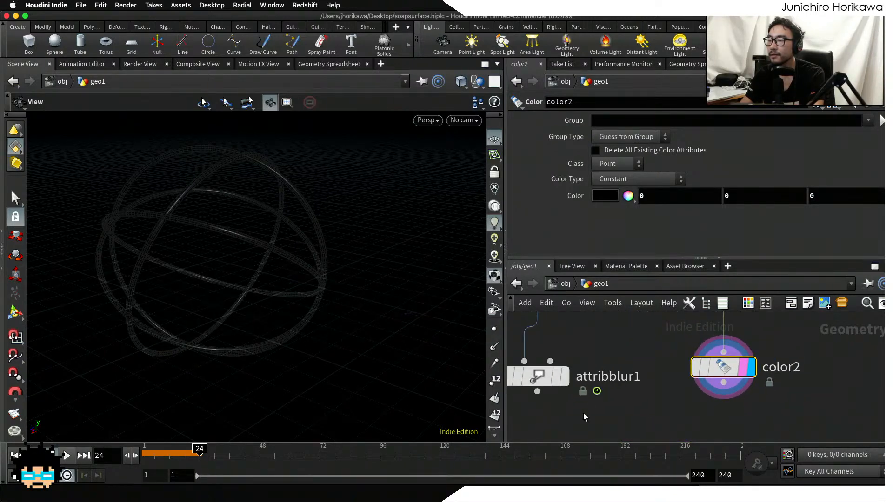
# - Add a Color node below attribblur1, connected to its output, and display the Color node
pyautogui.scroll(1, 576, 414)
pyautogui.moveTo(545, 418); pyautogui.dragTo(597, 400, button='middle')
pyautogui.moveTo(605, 364); pyautogui.dragTo(605, 352)
pyautogui.click(614, 337)
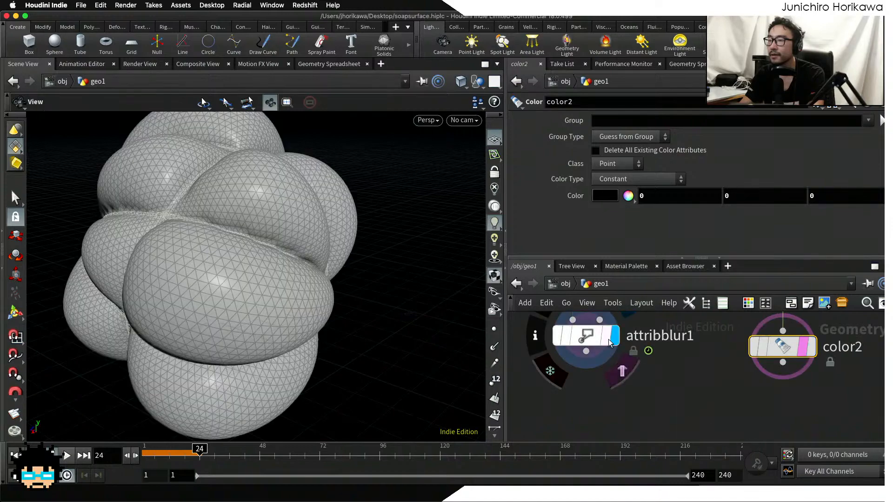
pyautogui.press('Tab')
pyautogui.write('color')
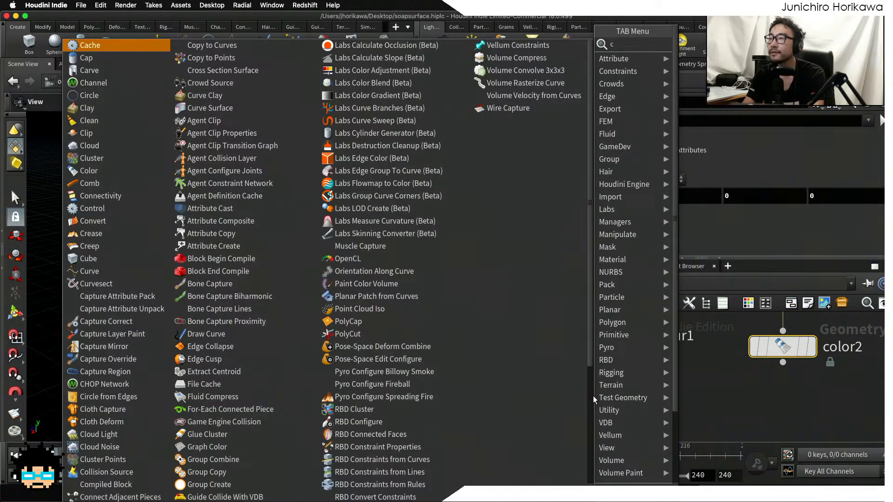
pyautogui.press('Return')
pyautogui.click(593, 395)
pyautogui.click(593, 370)
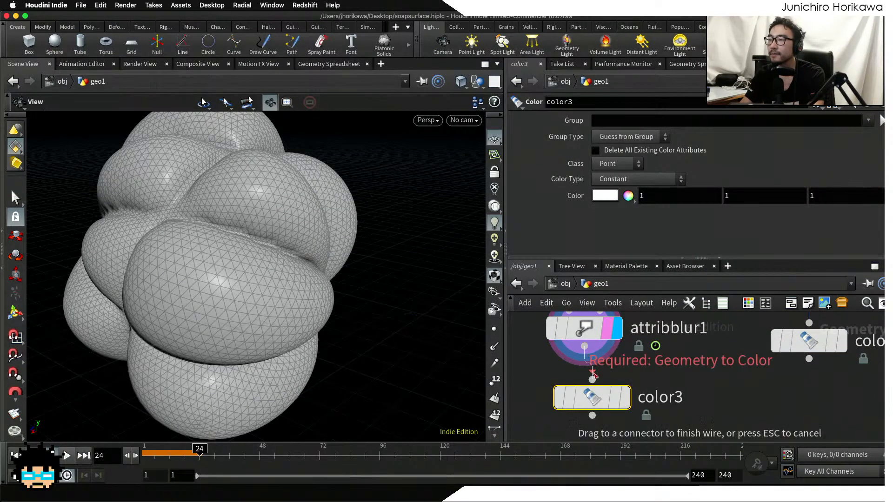
pyautogui.click(585, 346)
pyautogui.click(615, 403)
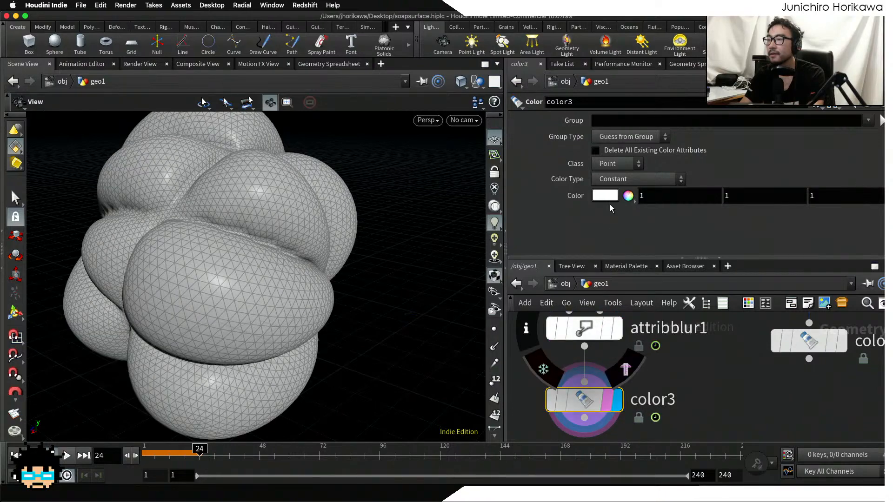
# - Set color3's colour to cyan (0, 1, 1) and close the Color Editor
pyautogui.click(609, 199)
pyautogui.click(622, 181)
pyautogui.click(608, 182)
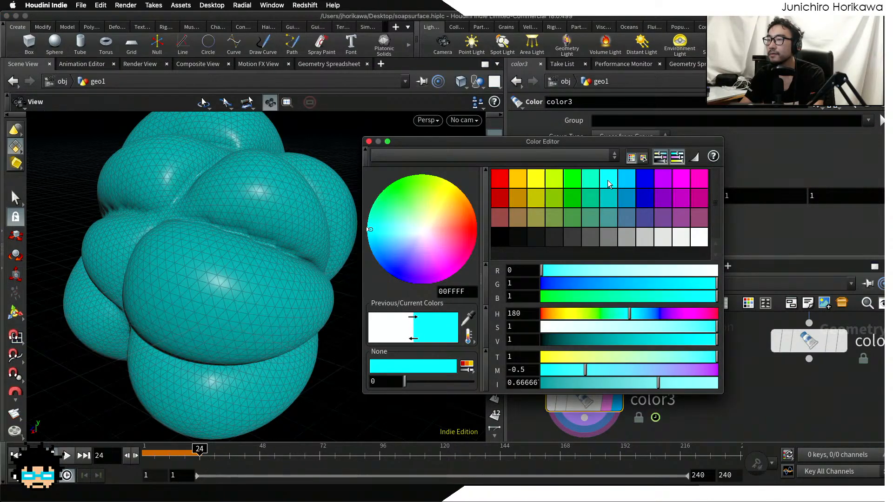
pyautogui.click(624, 182)
pyautogui.click(608, 182)
pyautogui.click(369, 141)
# - Add a Merge node that combines color3 and color2, and display the merged result
pyautogui.scroll(5, 657, 440)
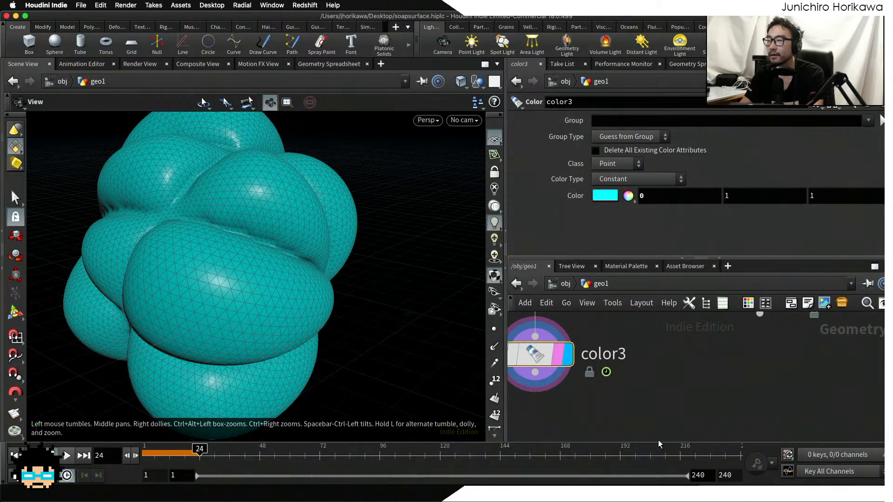
pyautogui.press('Tab')
pyautogui.press('Escape')
pyautogui.press('Tab')
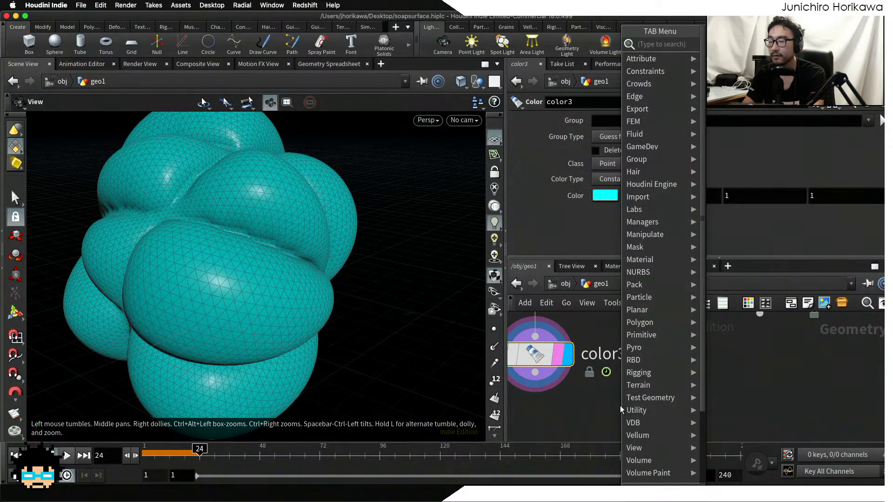
pyautogui.write('mer')
pyautogui.press('Return')
pyautogui.click(623, 408)
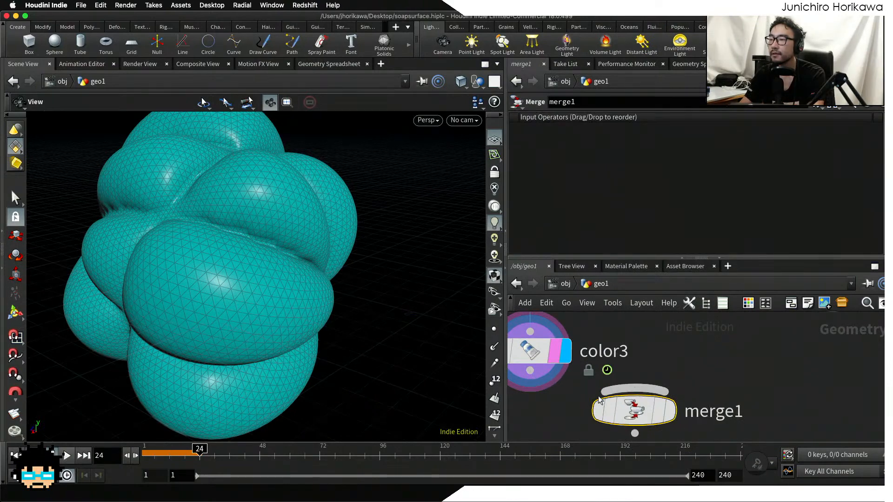
pyautogui.scroll(-3, 633, 363)
pyautogui.moveTo(670, 341); pyautogui.dragTo(611, 374)
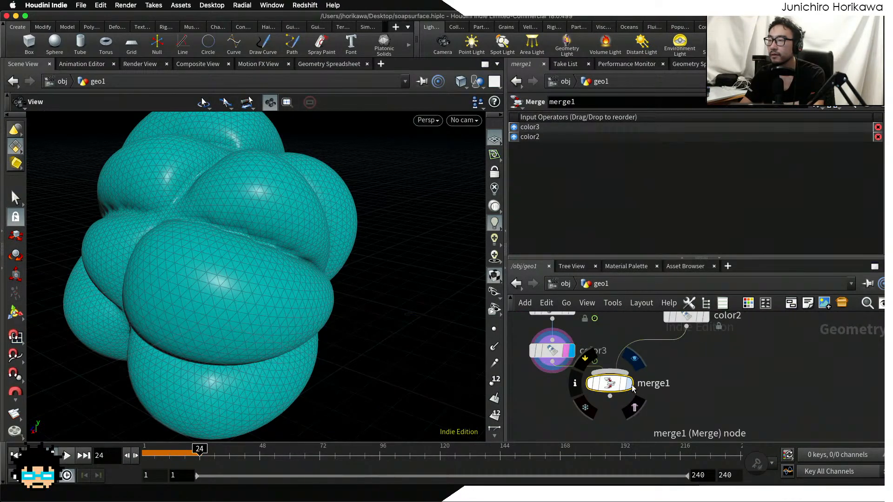
pyautogui.click(628, 385)
# - Add a Normal node below merge1, connected to its output, and display the Normal node
pyautogui.moveTo(218, 286); pyautogui.dragTo(254, 309)
pyautogui.press('Tab')
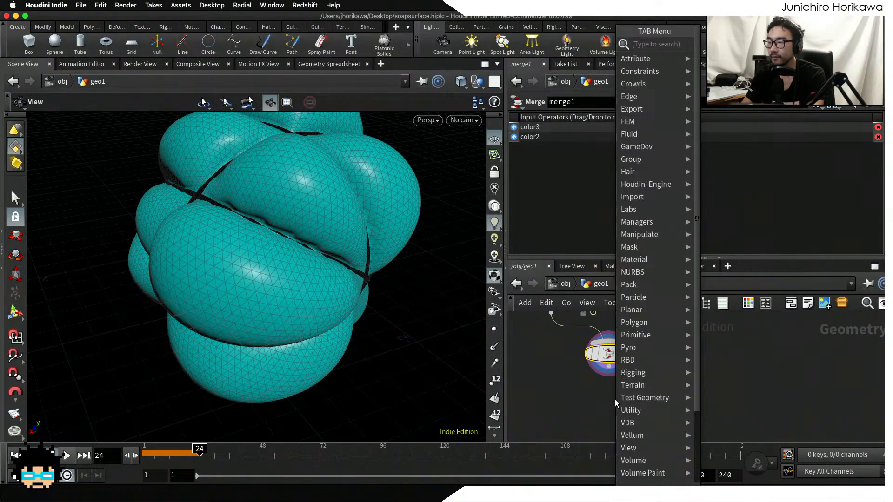
pyautogui.write('normal')
pyautogui.press('Return')
pyautogui.click(615, 401)
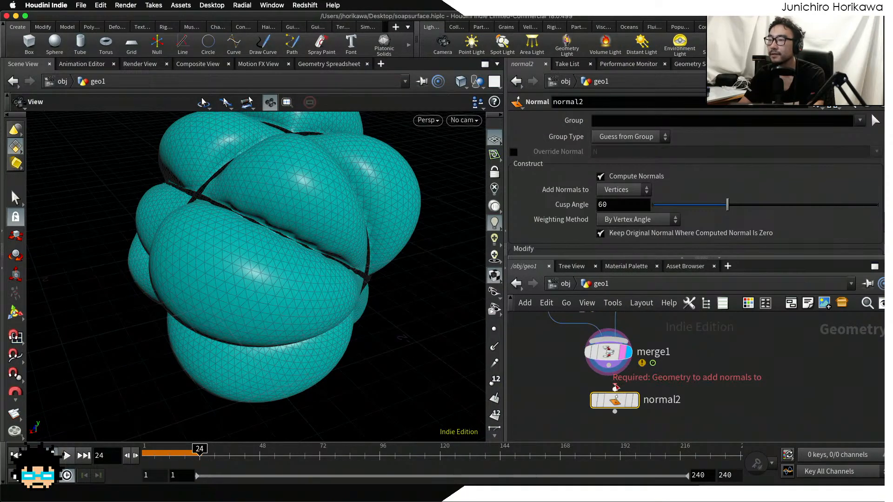
pyautogui.click(609, 367)
pyautogui.click(636, 403)
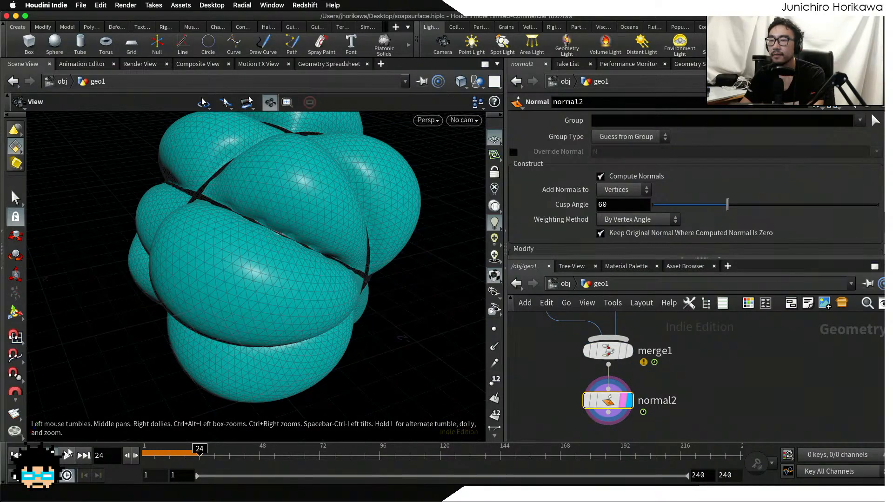
# - Play the simulation from the first frame to about frame 29 and examine the wire frame along the bubble seams
pyautogui.click(15, 455)
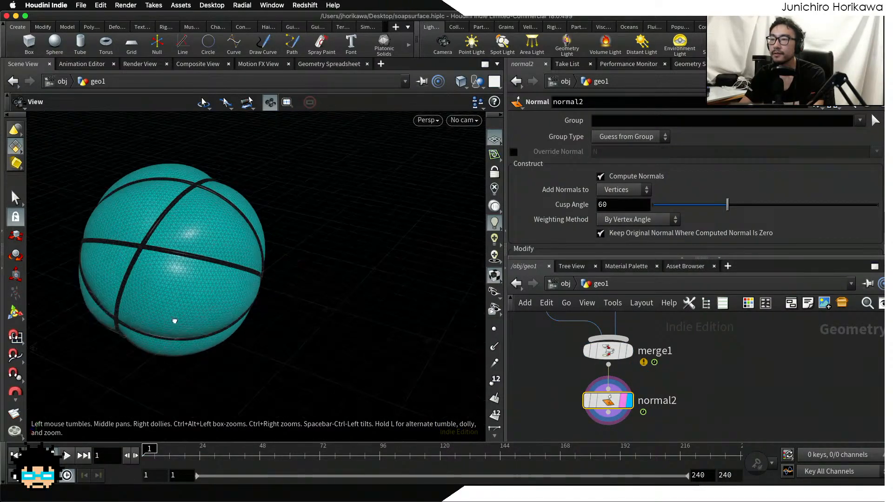
pyautogui.moveTo(303, 304); pyautogui.dragTo(191, 345)
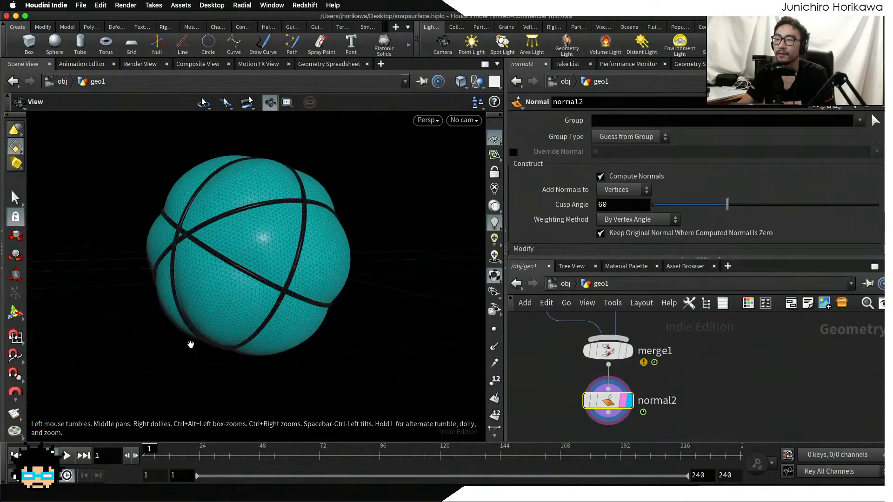
pyautogui.click(66, 455)
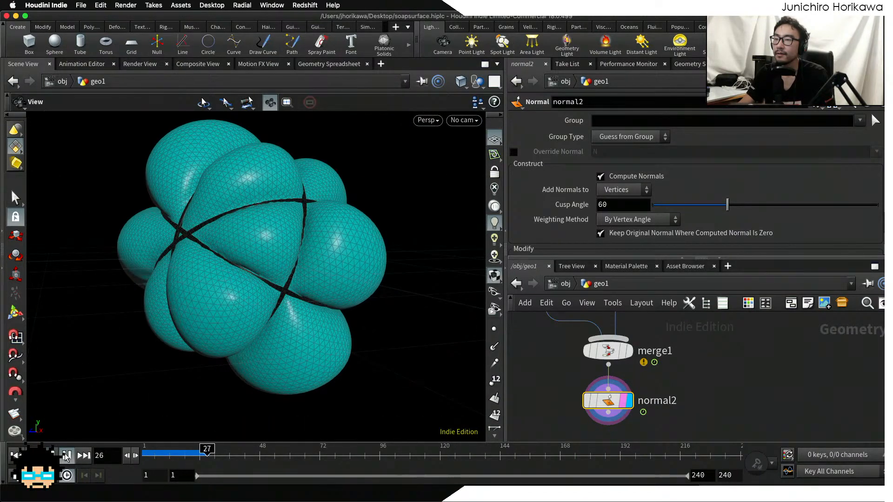
pyautogui.click(66, 456)
pyautogui.moveTo(153, 353); pyautogui.dragTo(288, 283)
pyautogui.moveTo(289, 283); pyautogui.dragTo(289, 260, button='right')
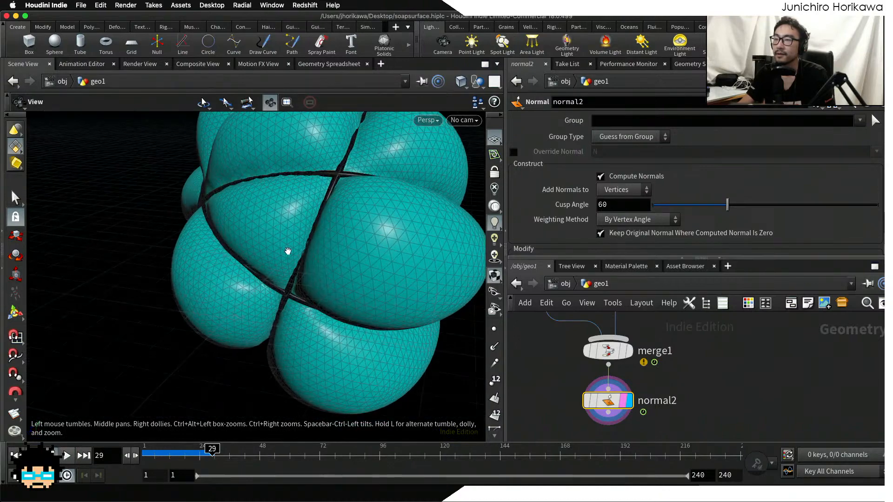
pyautogui.moveTo(288, 251); pyautogui.dragTo(274, 298)
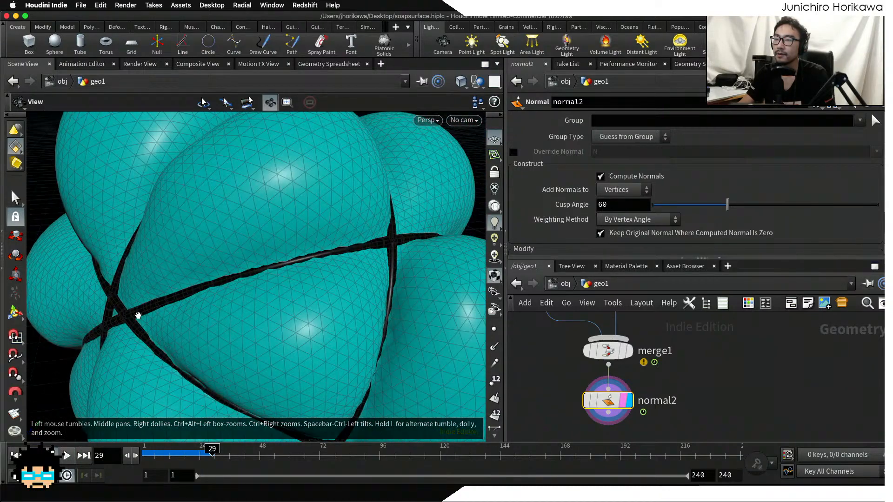
# - Try a Minmax of 0.741 on the min_weight wrangle and examine how the surface covers the wire frame
pyautogui.scroll(-5, 614, 393)
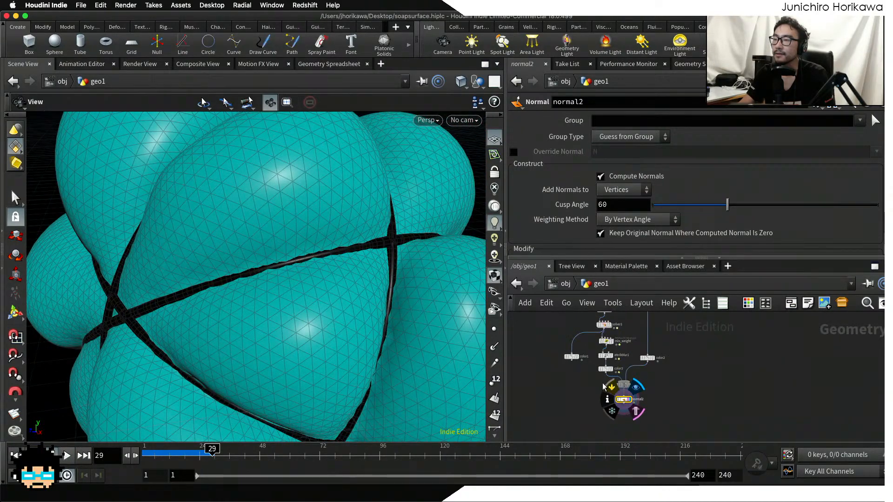
pyautogui.moveTo(609, 350); pyautogui.dragTo(609, 379, button='middle')
pyautogui.scroll(5, 609, 378)
pyautogui.click(595, 355)
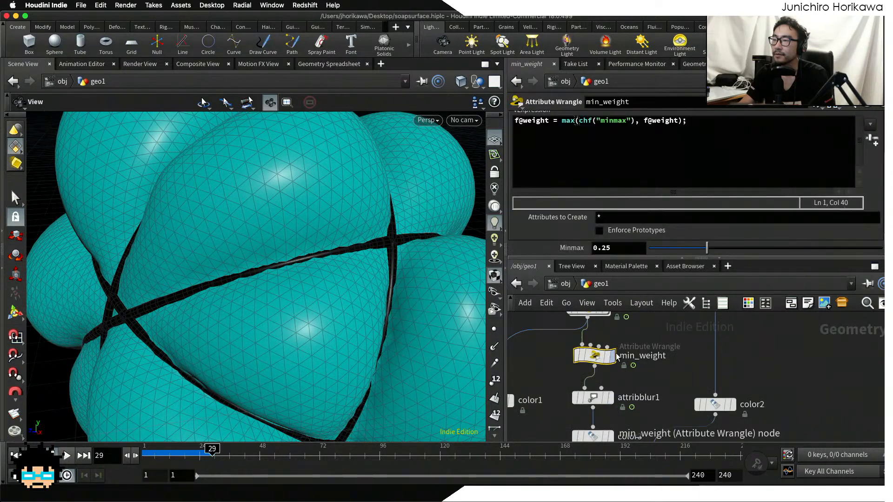
pyautogui.scroll(2, 665, 331)
pyautogui.moveTo(663, 255); pyautogui.dragTo(822, 242)
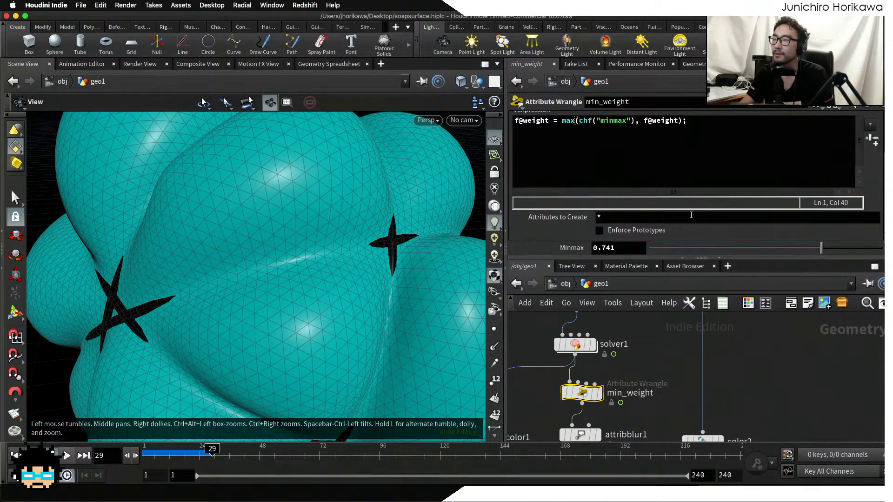
pyautogui.moveTo(433, 265); pyautogui.dragTo(175, 248)
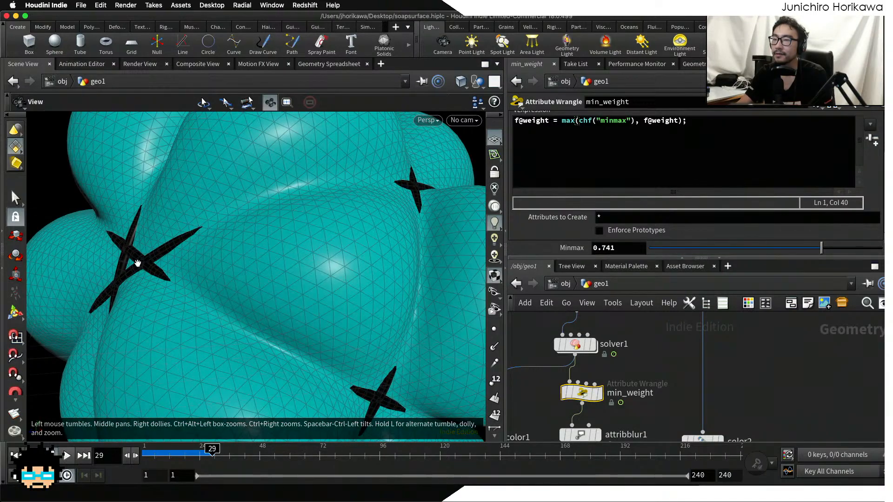
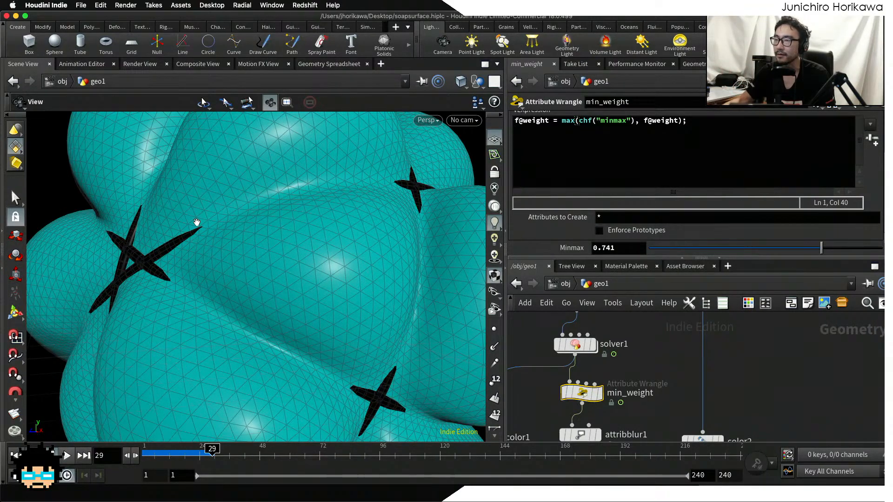
pyautogui.moveTo(174, 236); pyautogui.dragTo(381, 205)
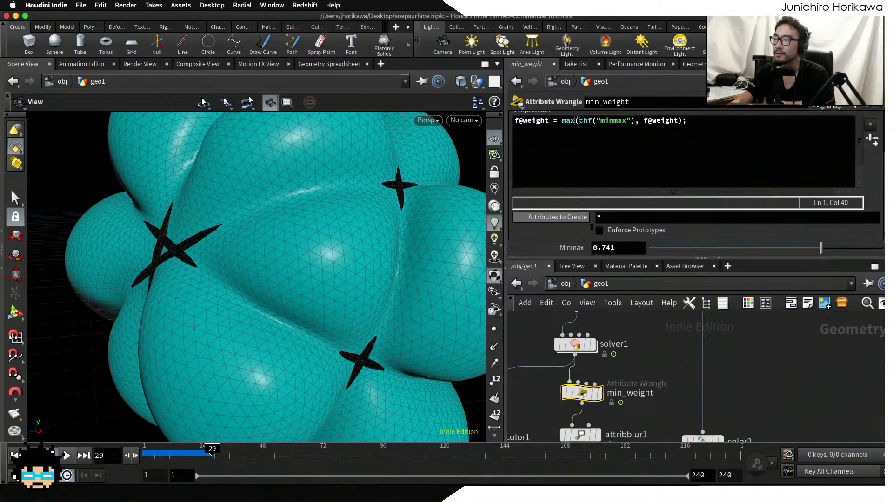
# - Set the min_weight wrangle's Minmax to 0.2 and check the wire frame between the bubbles
pyautogui.moveTo(650, 250); pyautogui.dragTo(694, 253)
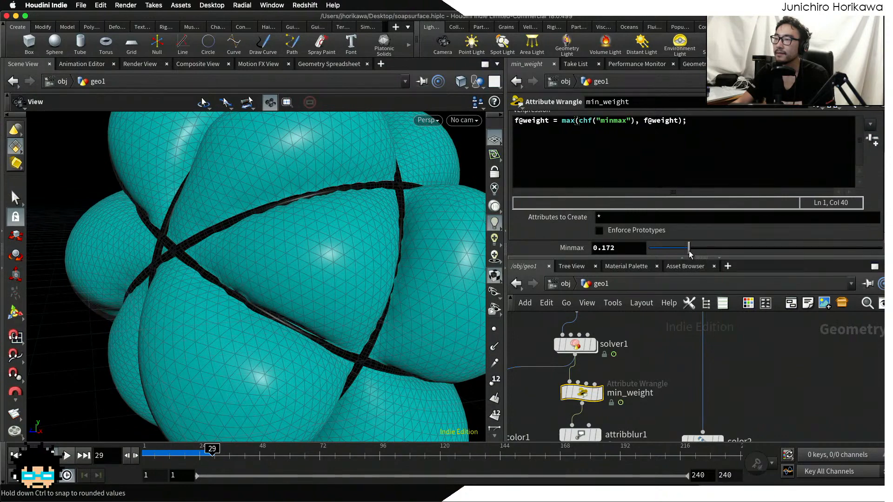
pyautogui.moveTo(691, 253); pyautogui.dragTo(689, 254)
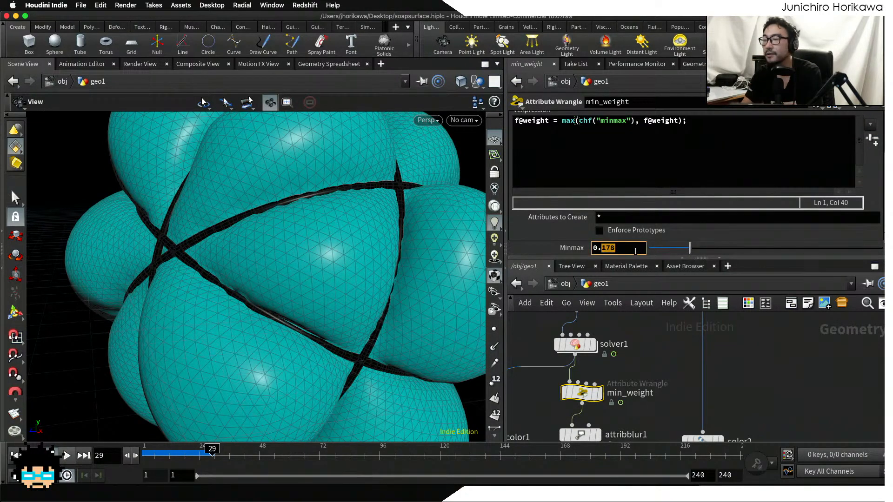
pyautogui.moveTo(354, 251); pyautogui.dragTo(393, 250)
pyautogui.scroll(-4, 494, 298)
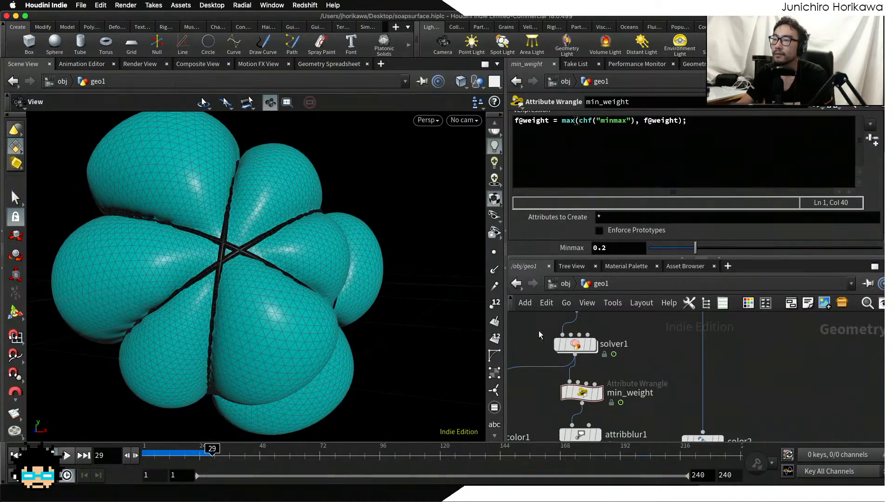
# - Show sphere1's parameters and check its Frequency setting
pyautogui.scroll(-12, 662, 373)
pyautogui.scroll(10, 652, 384)
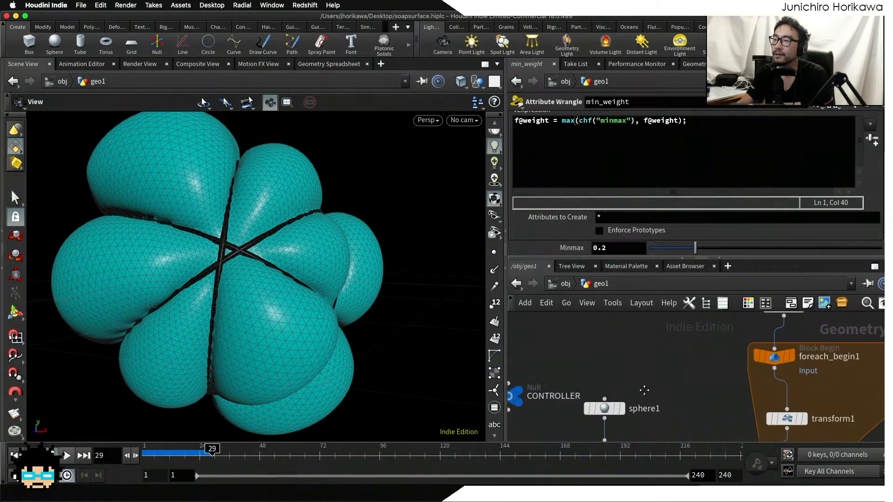
pyautogui.click(630, 360)
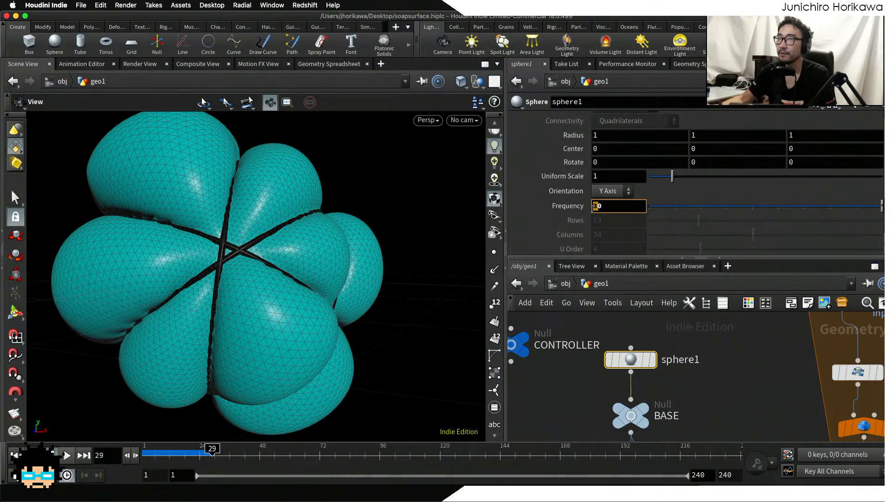
pyautogui.click(572, 385)
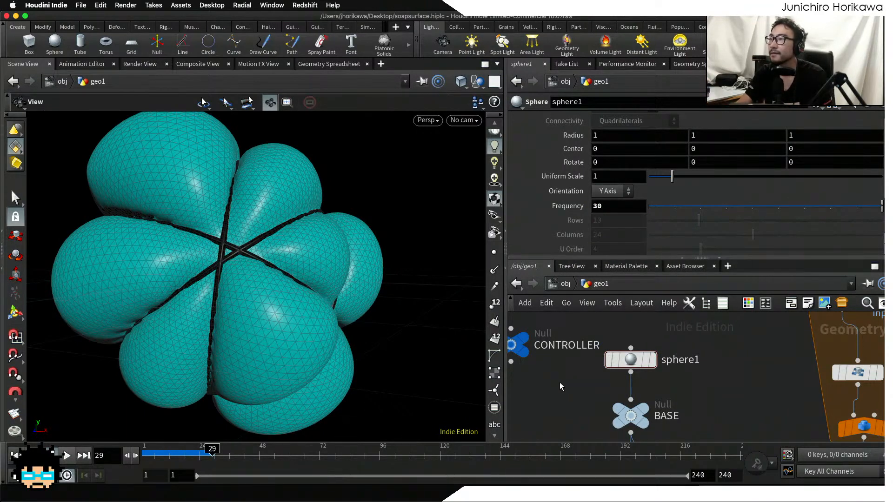
# - Replay the simulation from the first frame to about frame 18 and examine the whole bubble form with its wire frame
pyautogui.scroll(-2, 559, 382)
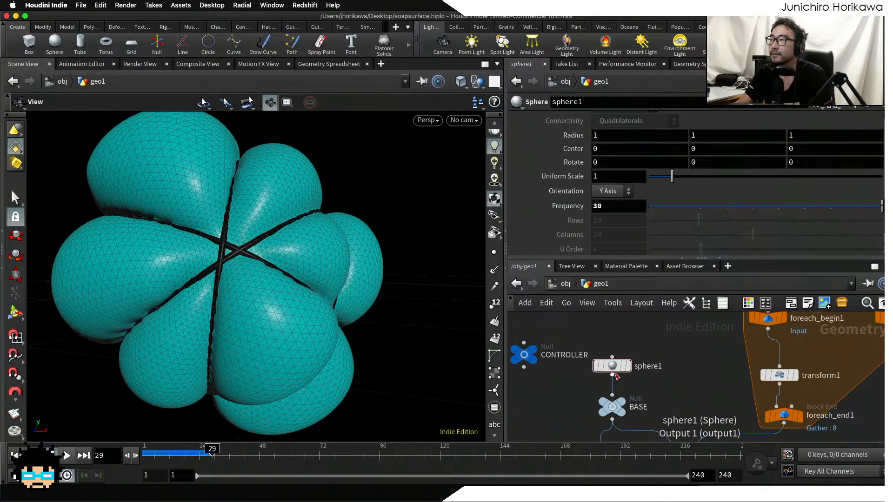
pyautogui.scroll(-5, 651, 377)
pyautogui.moveTo(658, 395); pyautogui.dragTo(653, 332, button='middle')
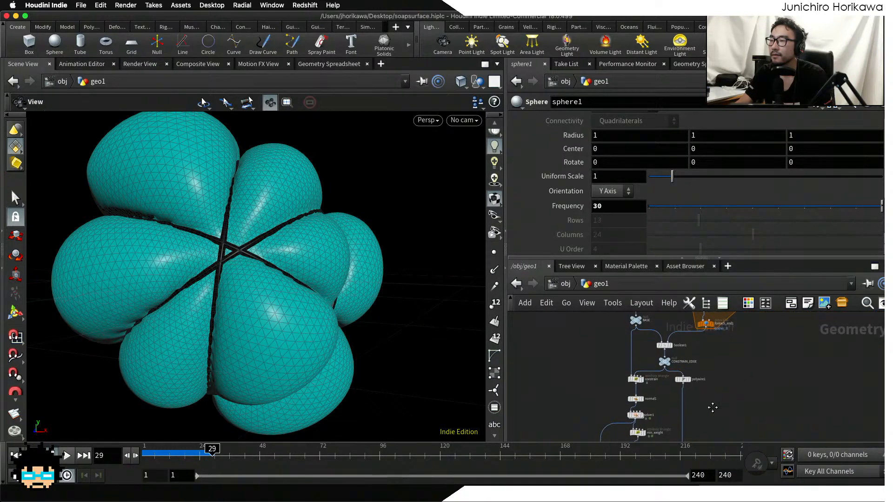
pyautogui.moveTo(711, 406); pyautogui.dragTo(705, 333, button='middle')
pyautogui.moveTo(688, 406); pyautogui.dragTo(687, 375, button='middle')
pyautogui.scroll(5, 661, 375)
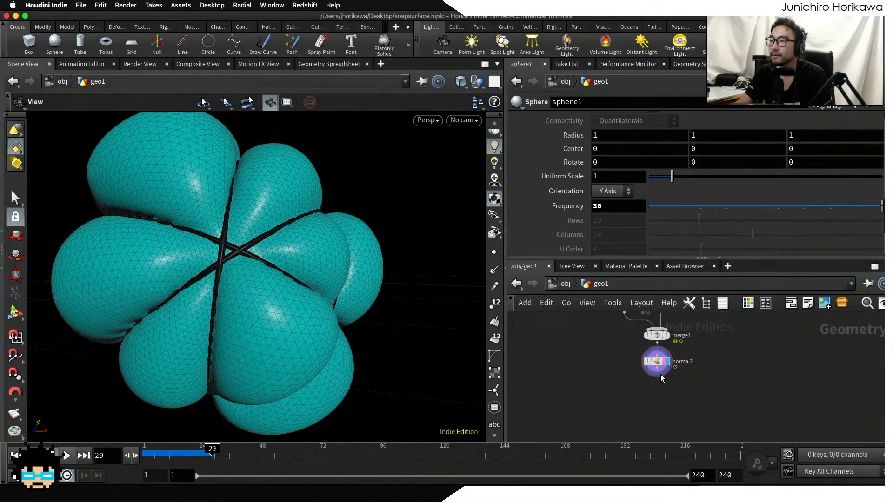
pyautogui.click(16, 456)
pyautogui.click(65, 457)
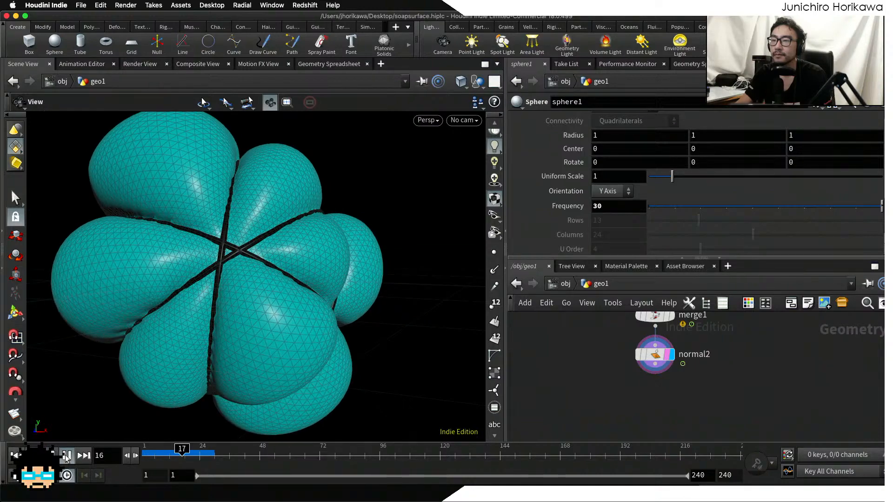
pyautogui.click(65, 456)
pyautogui.moveTo(290, 316); pyautogui.dragTo(175, 321)
pyautogui.moveTo(176, 321); pyautogui.dragTo(253, 325, button='right')
pyautogui.moveTo(446, 330); pyautogui.dragTo(406, 338, button='middle')
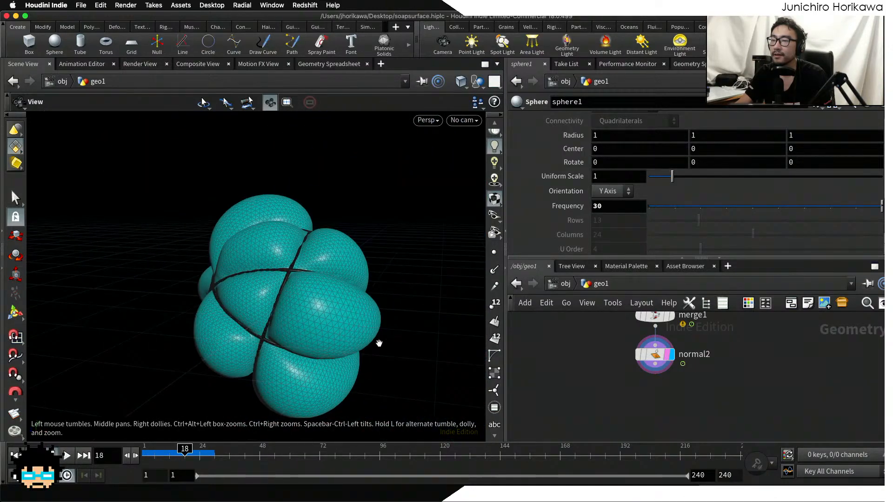
pyautogui.scroll(-5, 596, 386)
pyautogui.scroll(4, 589, 381)
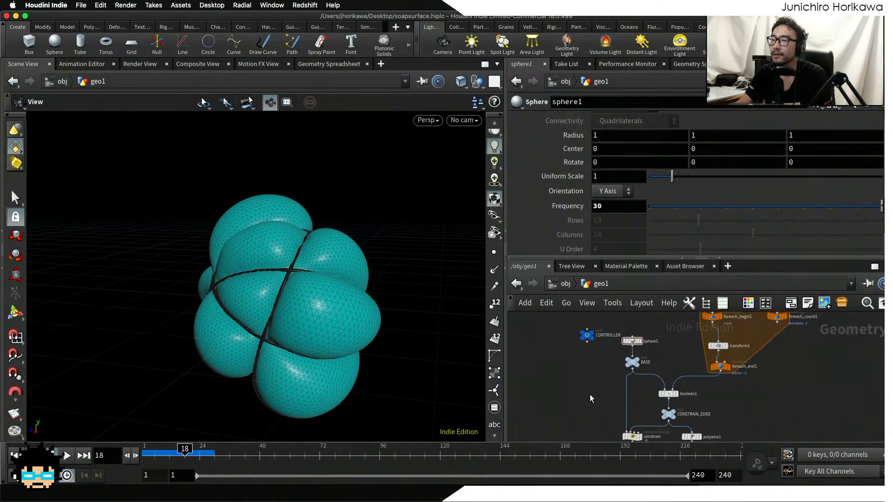
# - Reset the CONTROLLER's speed to its default of 0 and replay the simulation from the first frame
pyautogui.click(599, 384)
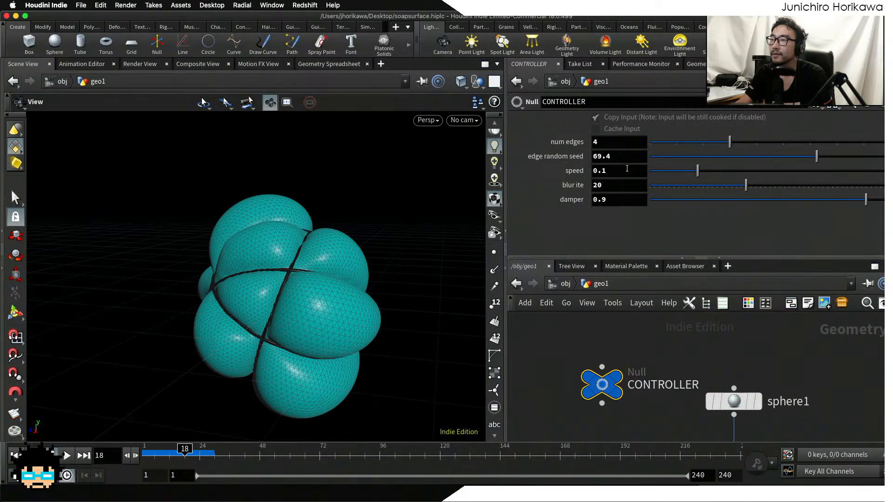
pyautogui.rightClick(556, 171)
pyautogui.click(600, 195)
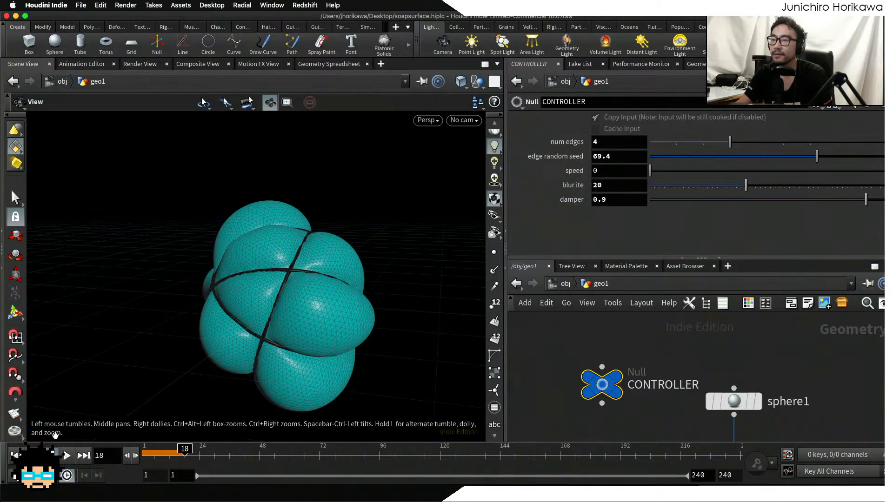
pyautogui.click(13, 456)
pyautogui.click(67, 457)
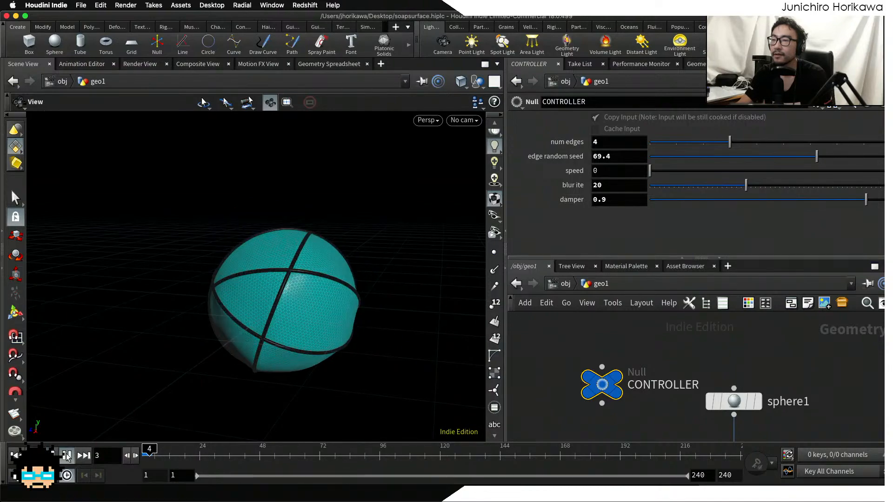
# - Examine the stretched surface and its wire frame from several sides as the simulation runs to frame 107
pyautogui.moveTo(207, 321); pyautogui.dragTo(352, 311)
pyautogui.moveTo(207, 267); pyautogui.dragTo(251, 347, button='right')
pyautogui.moveTo(251, 347); pyautogui.dragTo(181, 311)
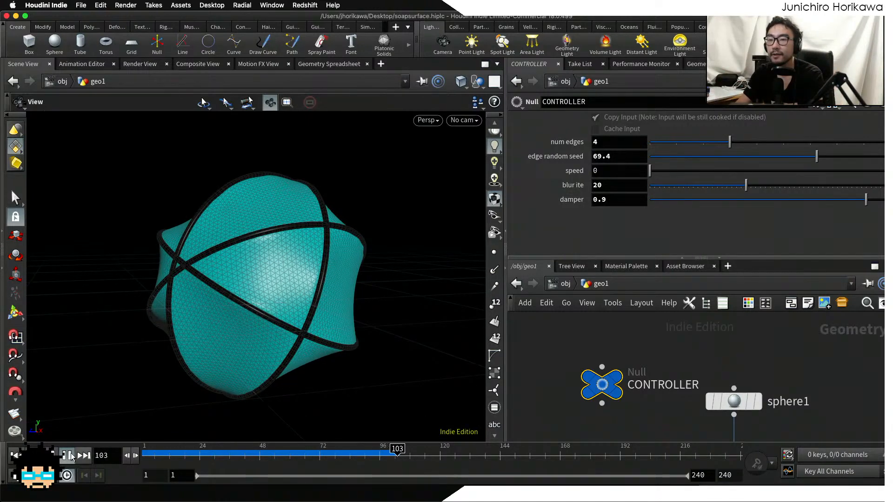
pyautogui.moveTo(219, 365); pyautogui.dragTo(310, 358)
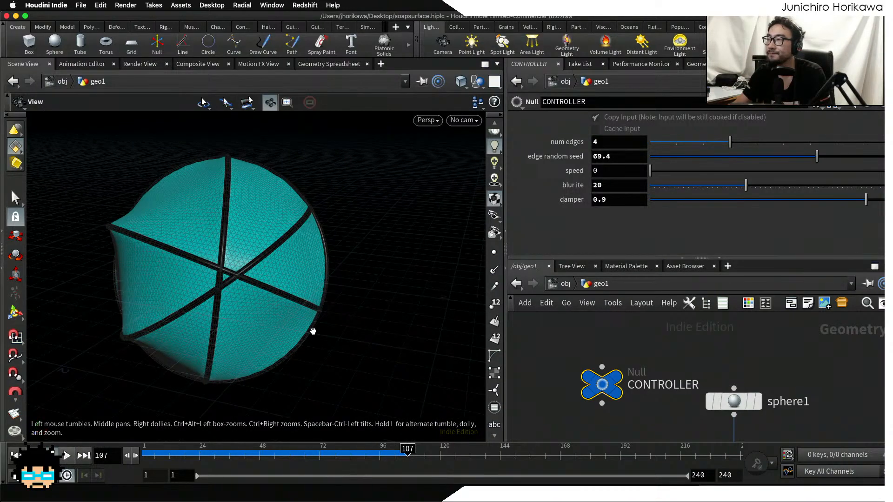
pyautogui.moveTo(313, 331); pyautogui.dragTo(412, 329)
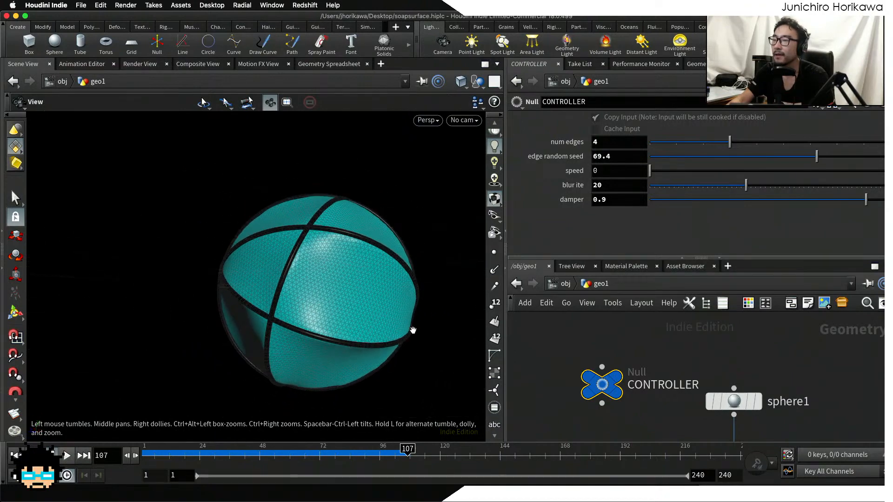
pyautogui.scroll(-6, 637, 311)
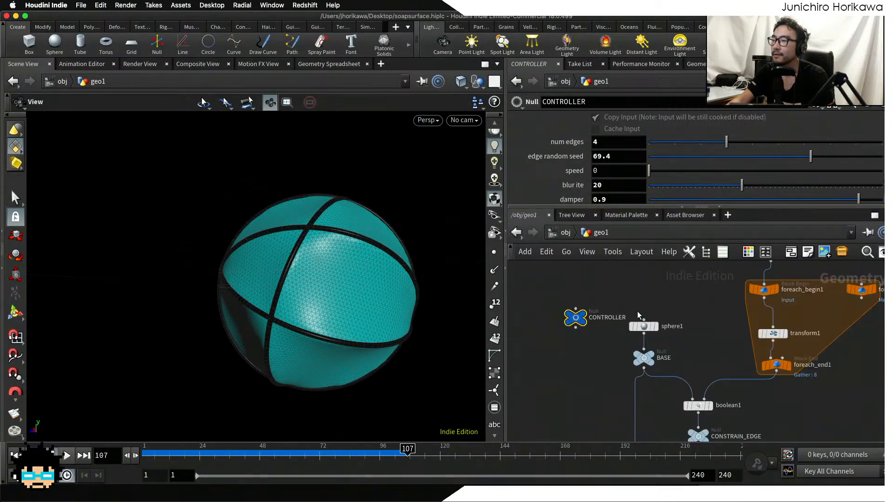
pyautogui.scroll(1, 584, 323)
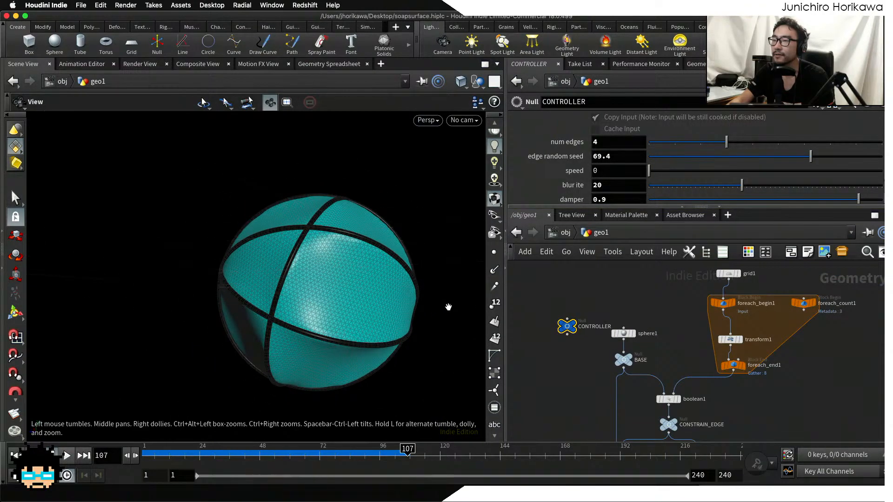
pyautogui.moveTo(447, 309); pyautogui.dragTo(436, 324)
# - Move the sphere1 node farther above BASE and shift the CONTROLLER node aside to clear space between them
pyautogui.scroll(3, 573, 367)
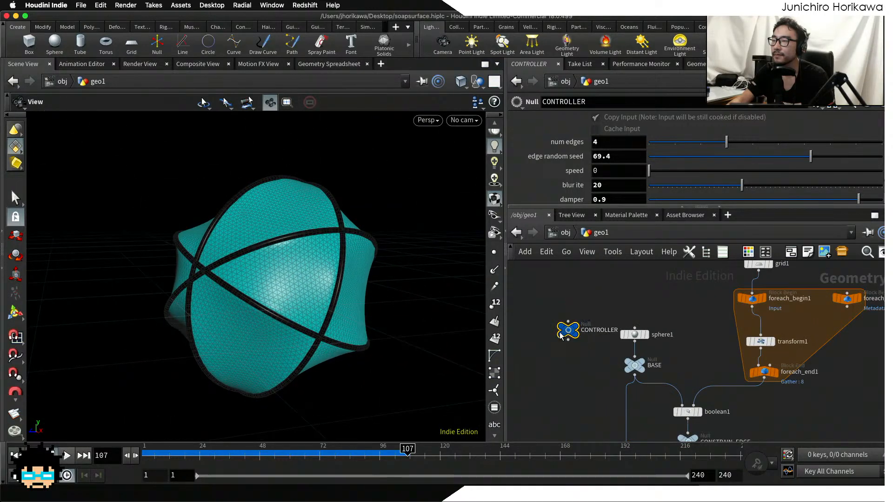
pyautogui.moveTo(643, 365); pyautogui.dragTo(644, 326)
pyautogui.moveTo(595, 340); pyautogui.dragTo(635, 338, button='middle')
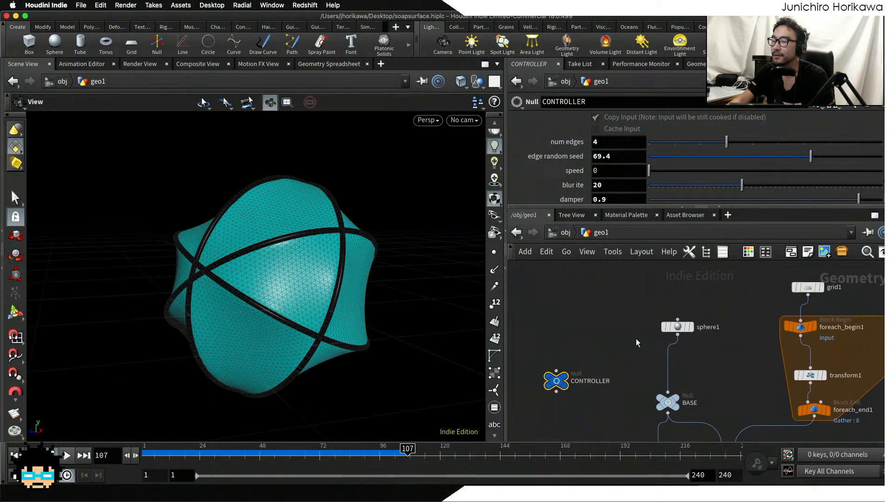
pyautogui.scroll(1, 627, 362)
pyautogui.moveTo(554, 384); pyautogui.dragTo(529, 387)
pyautogui.scroll(2, 609, 346)
pyautogui.scroll(1, 609, 346)
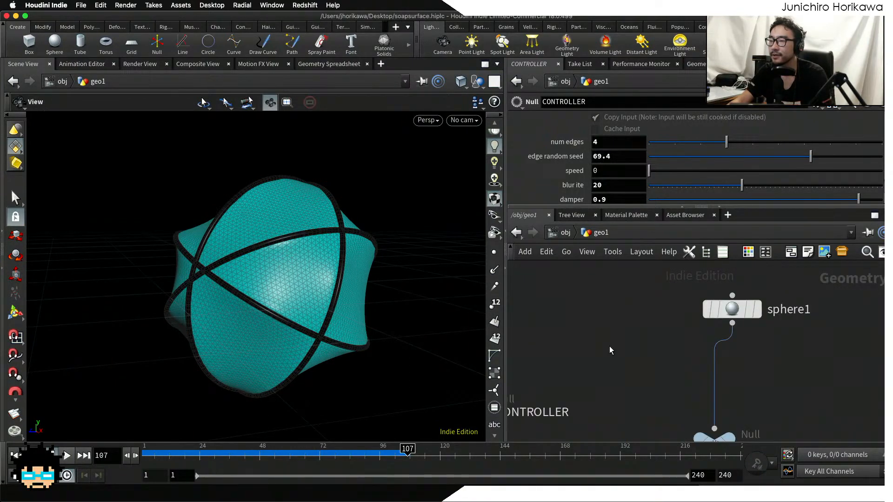
# - Add a Box node beside sphere1, display it and set its primitive type to Polygon Mesh
pyautogui.press('Tab')
pyautogui.write('box')
pyautogui.press('Return')
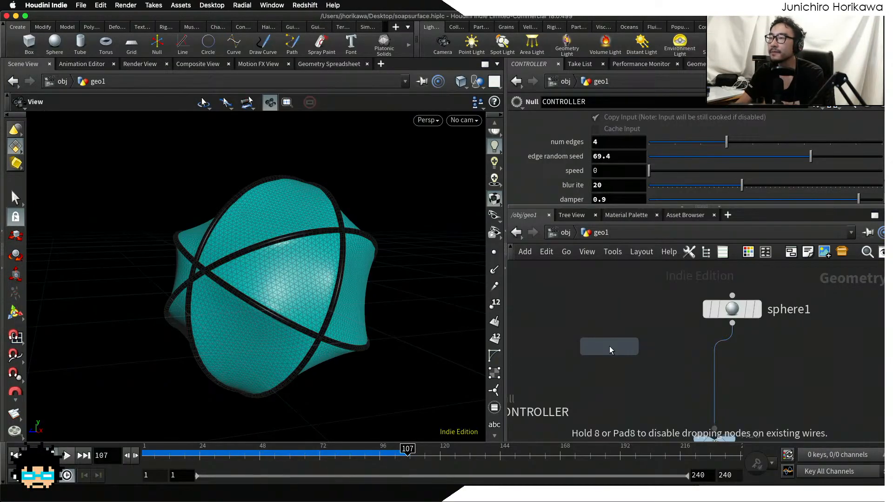
pyautogui.click(633, 336)
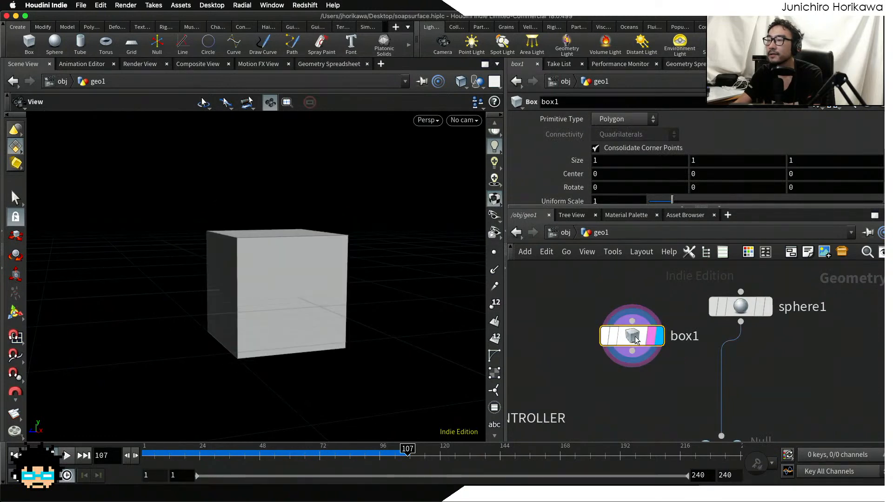
pyautogui.click(623, 119)
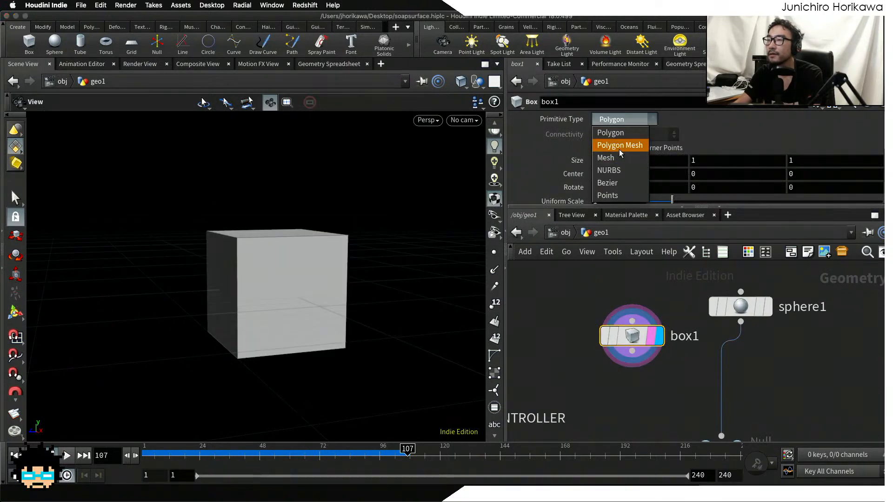
pyautogui.click(619, 148)
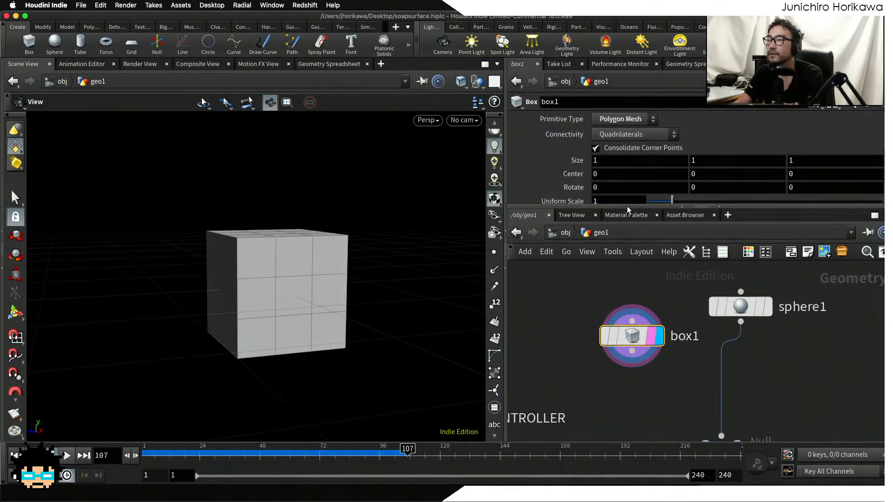
# - Set box1's axis divisions to 50 in all three directions and check the dense mesh
pyautogui.moveTo(627, 207); pyautogui.dragTo(633, 261)
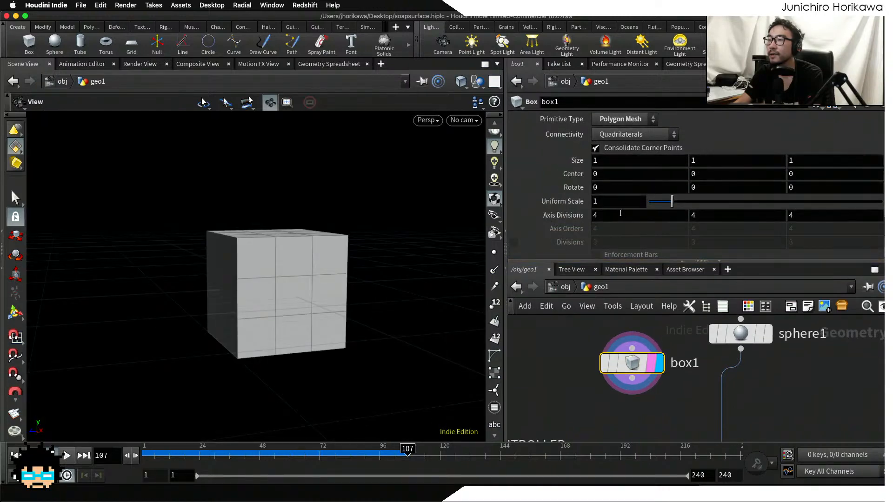
pyautogui.click(594, 215)
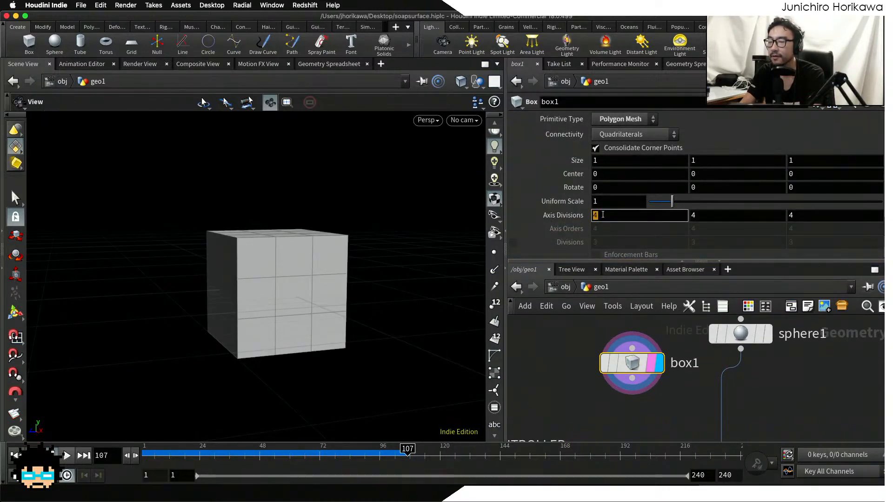
pyautogui.write('59')
pyautogui.press('Tab')
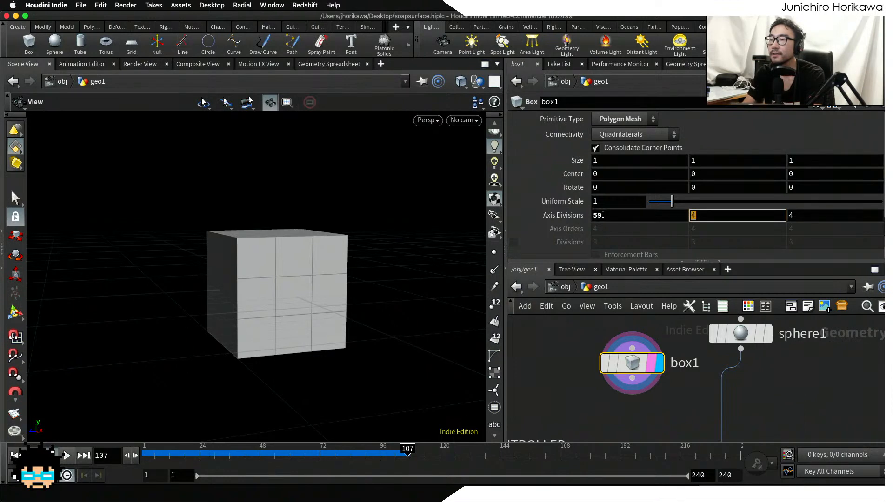
pyautogui.write('50')
pyautogui.press('Tab')
pyautogui.write('50')
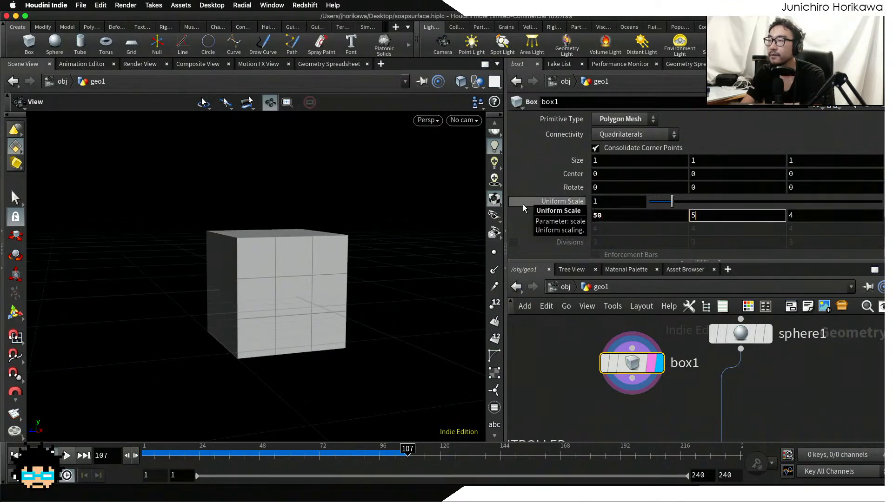
pyautogui.press('Tab')
pyautogui.write('50')
pyautogui.press('Return')
pyautogui.moveTo(339, 295); pyautogui.dragTo(433, 338)
# - Connect box1 to the BASE null in place of sphere1
pyautogui.moveTo(550, 356); pyautogui.dragTo(540, 314, button='middle')
pyautogui.scroll(-3, 560, 334)
pyautogui.moveTo(600, 337); pyautogui.dragTo(661, 392)
pyautogui.moveTo(628, 403); pyautogui.dragTo(633, 361, button='middle')
pyautogui.scroll(-4, 627, 360)
pyautogui.scroll(1, 599, 369)
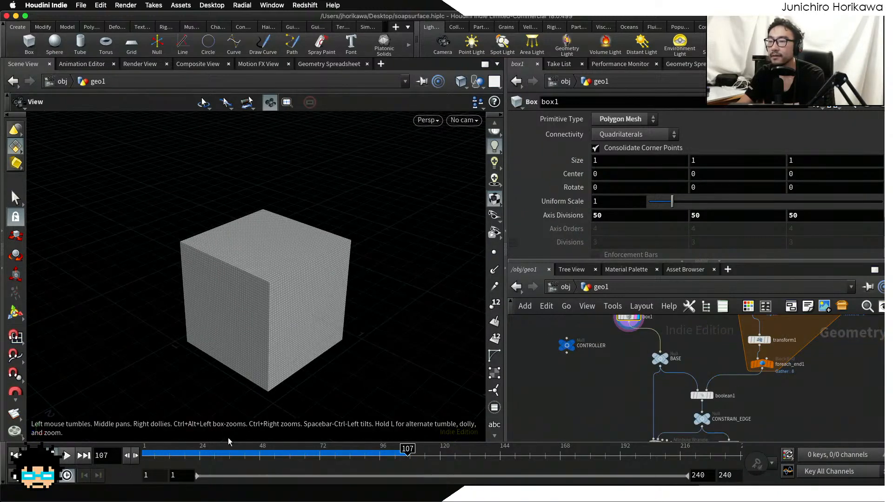
# - Return to the first frame and display the normal2 node's output for the box-based surface
pyautogui.click(15, 455)
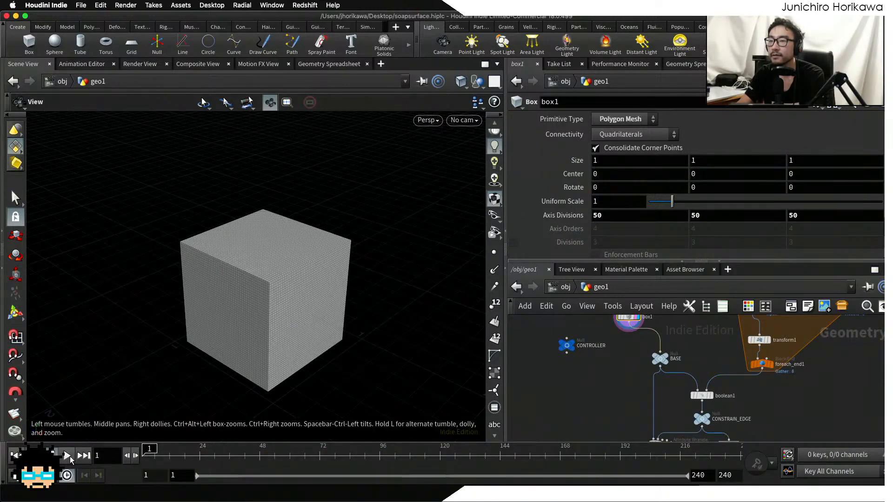
pyautogui.scroll(-6, 594, 347)
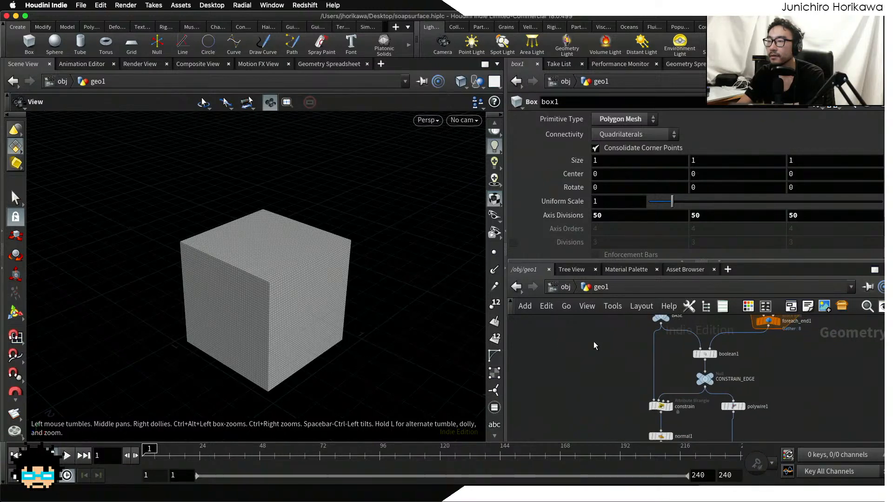
pyautogui.scroll(6, 628, 423)
pyautogui.click(584, 399)
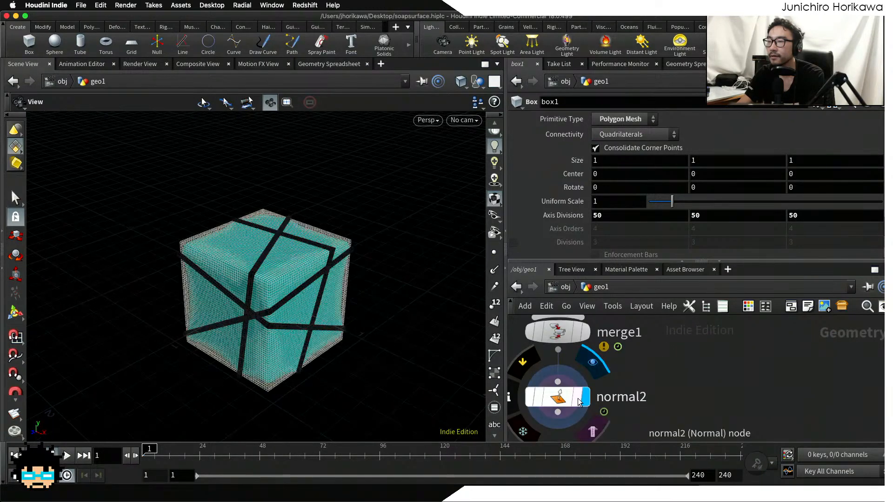
pyautogui.scroll(-6, 666, 372)
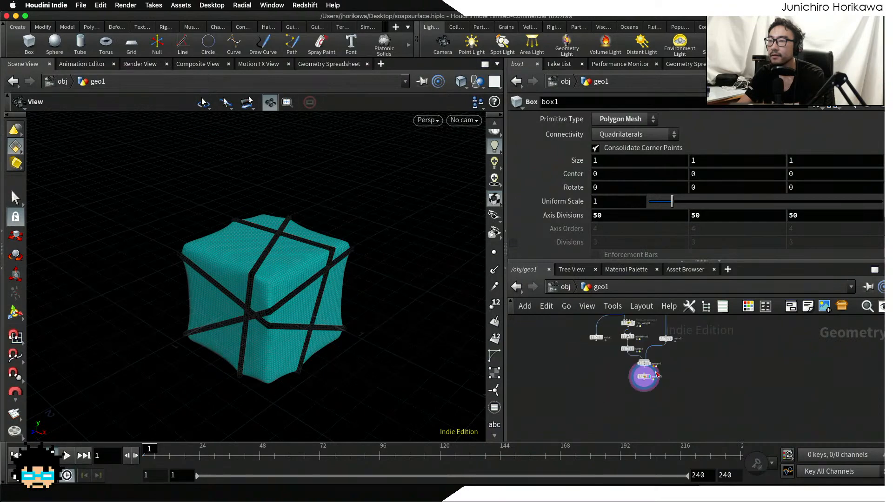
# - Set the CONTROLLER's speed to 0.1 and play the box-based simulation to about frame 47
pyautogui.scroll(5, 597, 340)
pyautogui.moveTo(593, 339); pyautogui.dragTo(608, 422, button='middle')
pyautogui.scroll(-5, 567, 384)
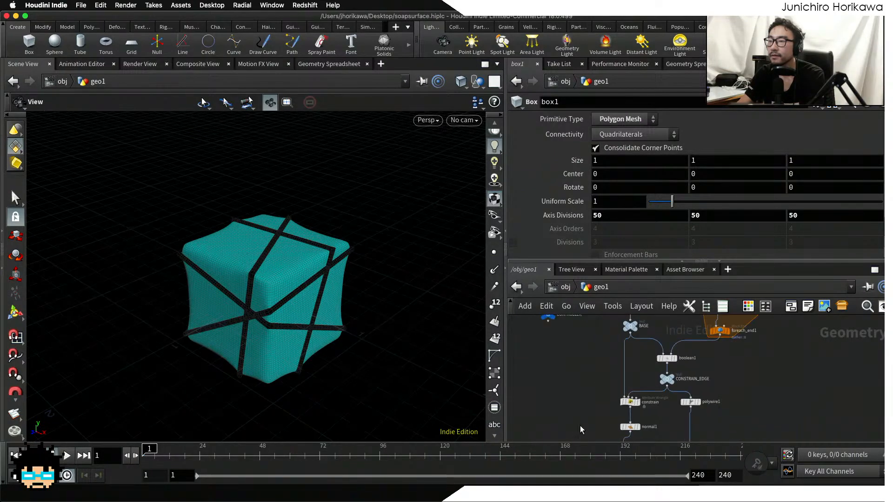
pyautogui.scroll(8, 581, 379)
pyautogui.click(583, 374)
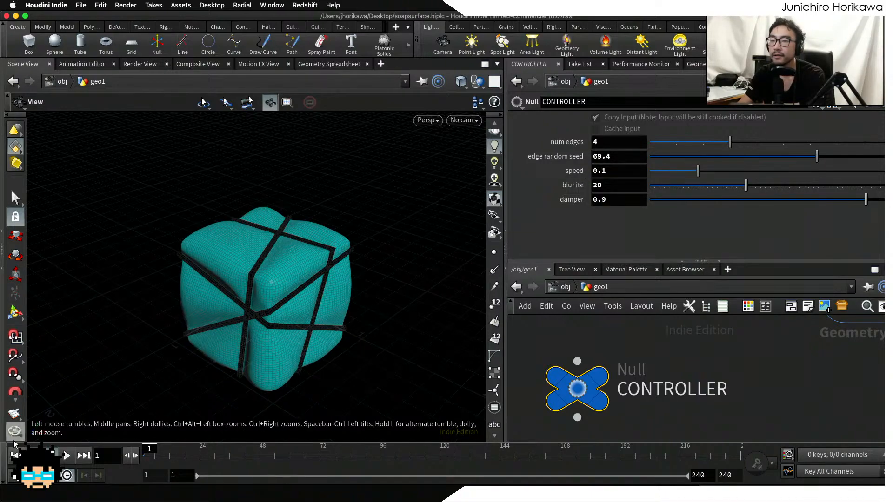
pyautogui.click(66, 456)
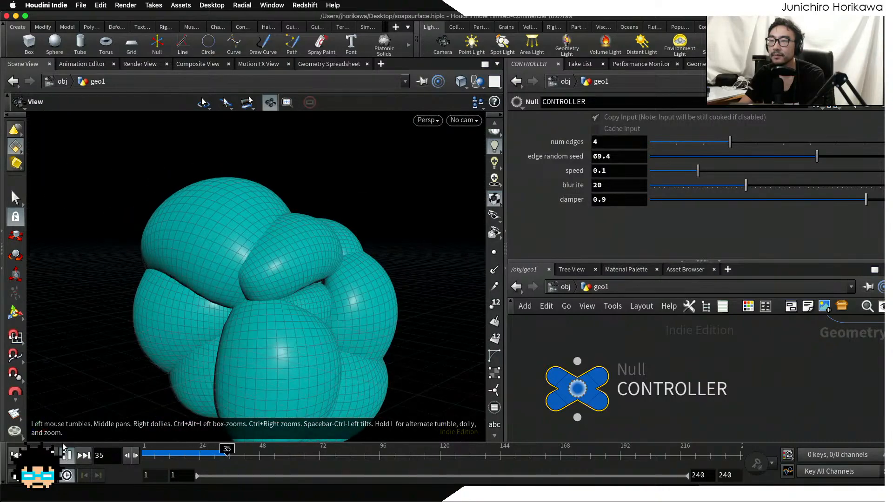
pyautogui.click(67, 455)
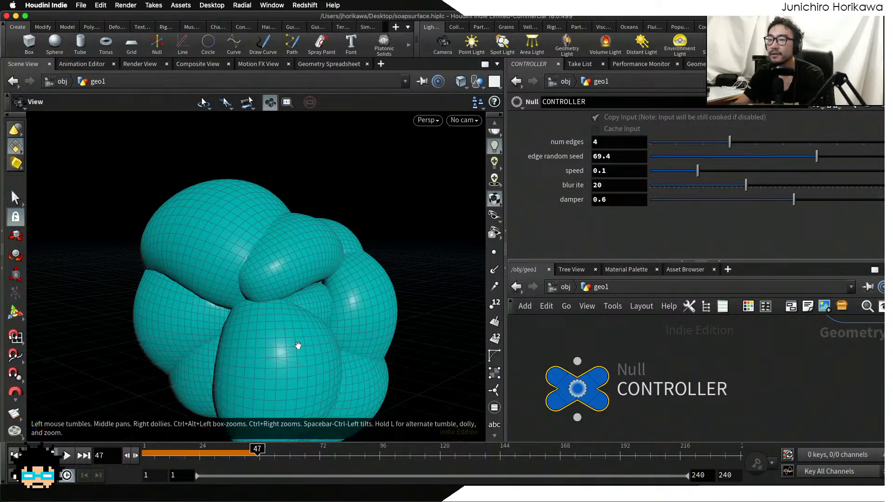
# - Set the CONTROLLER's damper to 0.6, replay from the start to about frame 23 and examine the bubbles
pyautogui.click(67, 456)
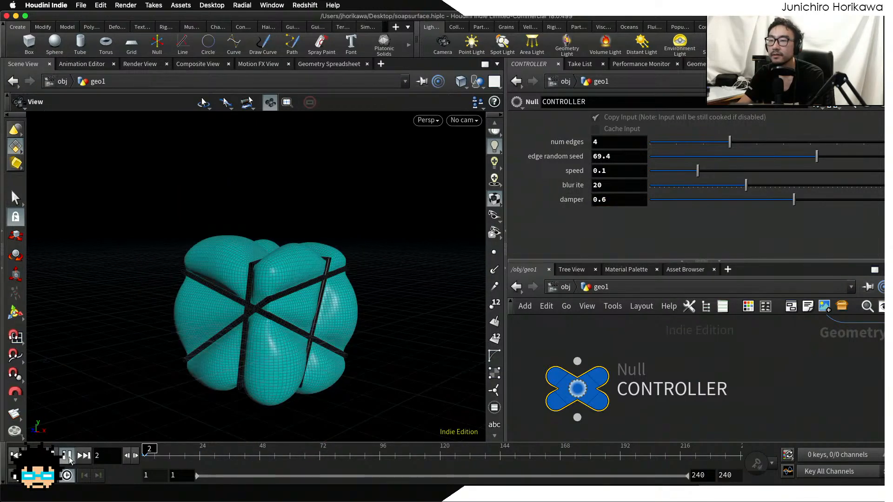
pyautogui.click(68, 456)
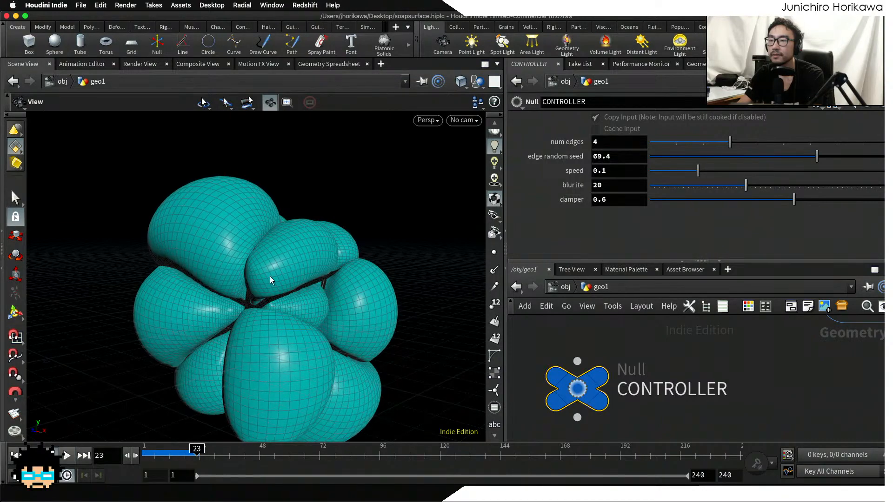
pyautogui.moveTo(269, 276)
pyautogui.mouseDown()
pyautogui.moveTo(395, 245)
pyautogui.moveTo(315, 276)
pyautogui.moveTo(319, 270)
pyautogui.moveTo(274, 261)
pyautogui.moveTo(280, 274)
pyautogui.mouseUp()
# - Try a CONTROLLER speed of 0.05, replay from the first frame and examine the growing bubbles from another side
pyautogui.click(604, 172)
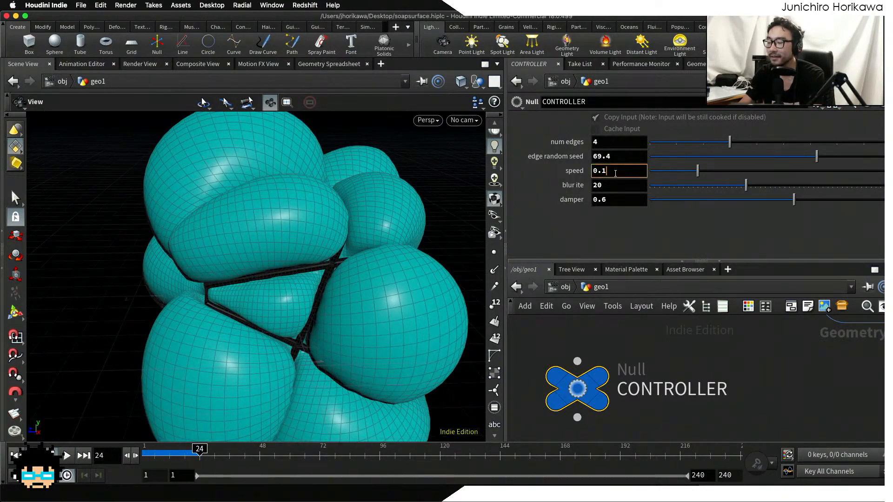
pyautogui.press('Return')
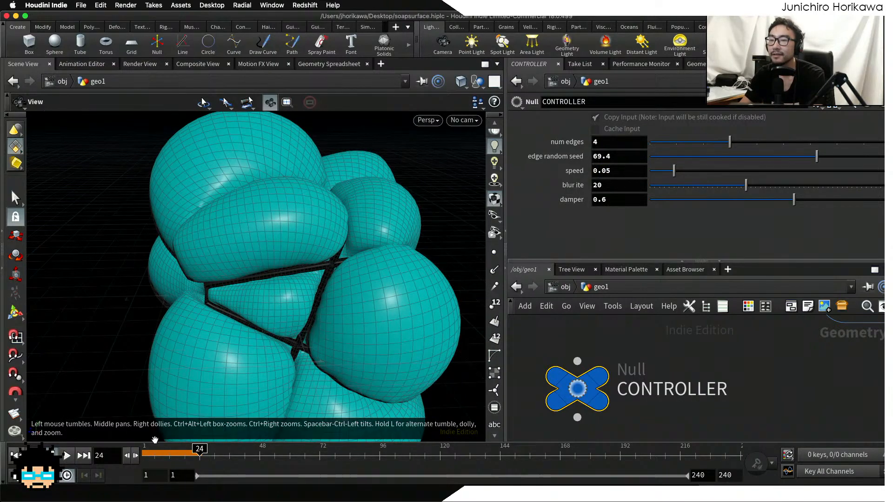
pyautogui.click(16, 456)
pyautogui.click(67, 457)
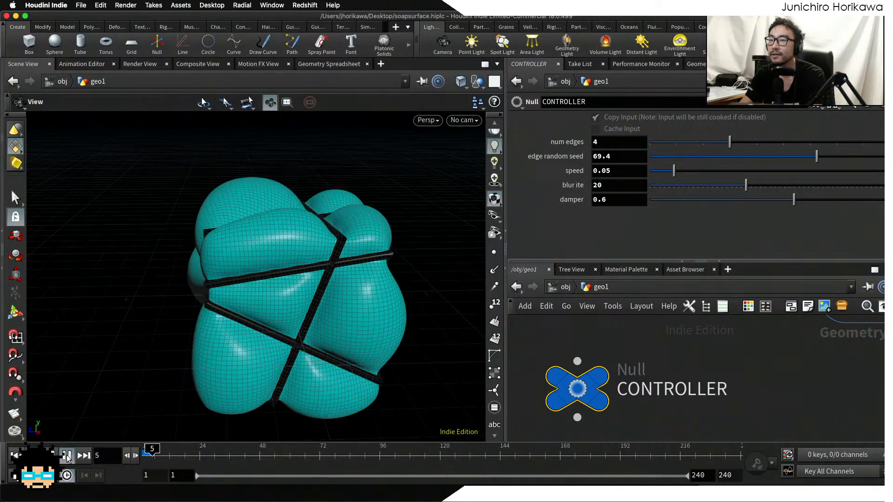
pyautogui.moveTo(255, 299); pyautogui.dragTo(355, 301)
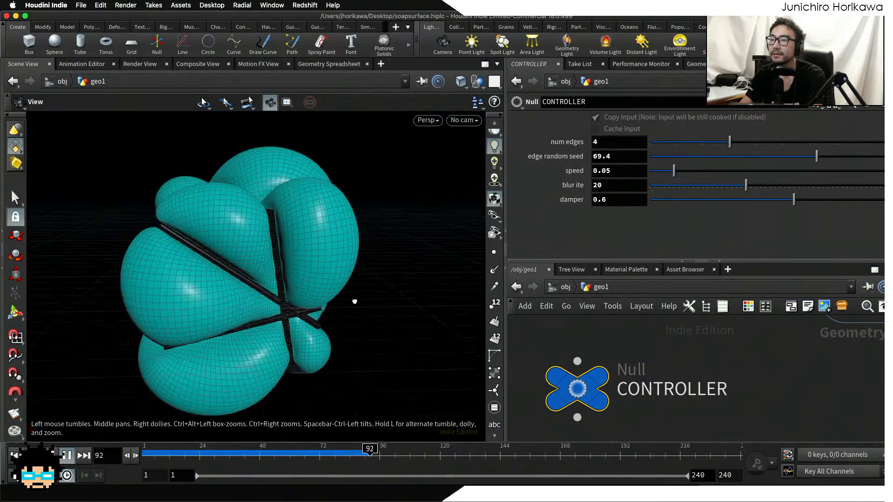
# - Set the CONTROLLER's speed to 0.03 while the simulation keeps playing
pyautogui.click(614, 173)
pyautogui.press('BackSpace')
pyautogui.write('3')
pyautogui.press('Return')
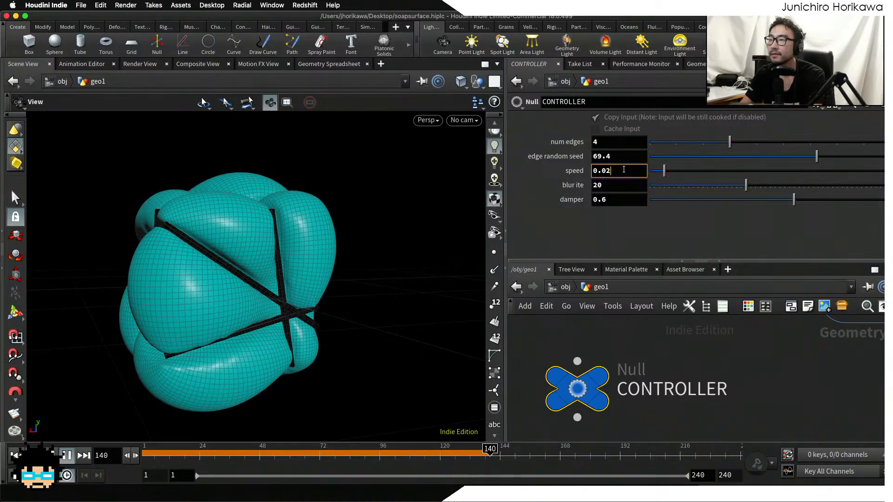
# - Set the CONTROLLER's speed to 0.02, replay the box-based simulation from the start to about frame 78, and return to frame 1
pyautogui.press('Return')
pyautogui.moveTo(247, 282); pyautogui.dragTo(152, 401)
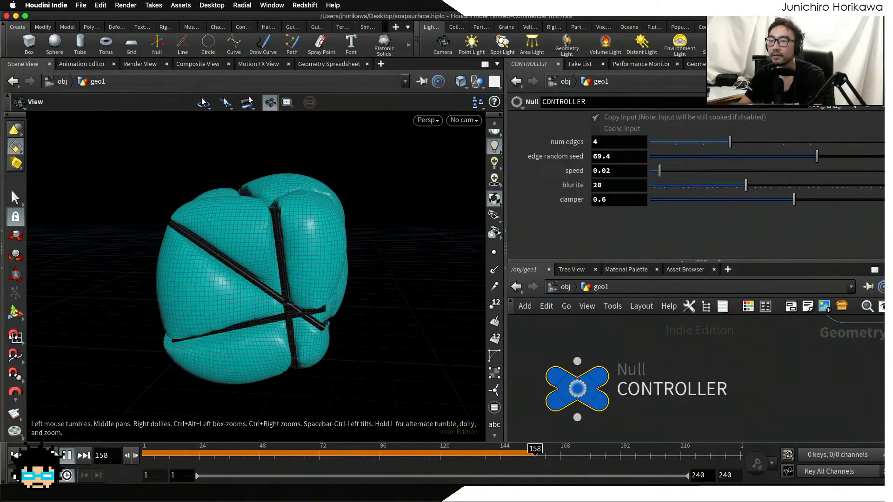
pyautogui.click(16, 455)
pyautogui.click(70, 457)
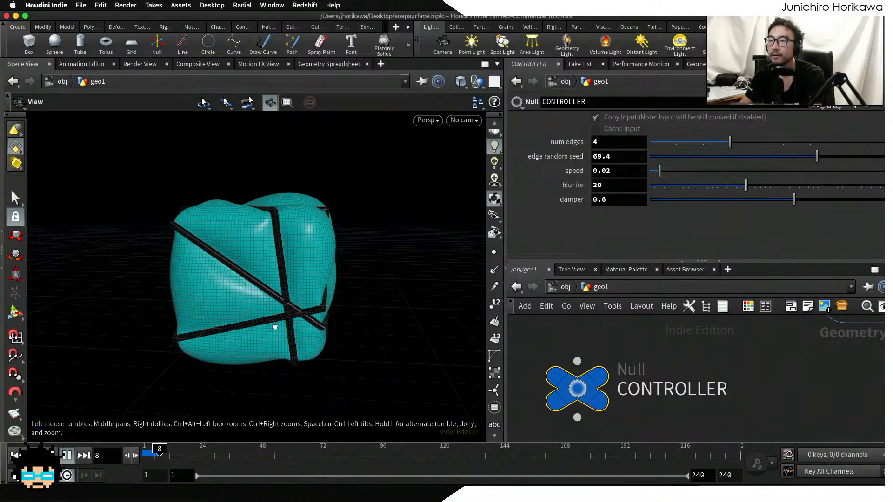
pyautogui.moveTo(275, 326); pyautogui.dragTo(118, 397)
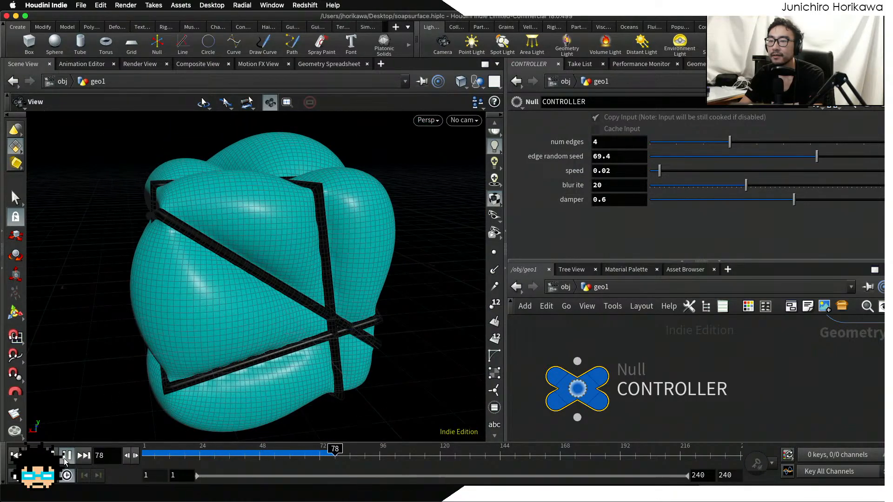
pyautogui.click(16, 455)
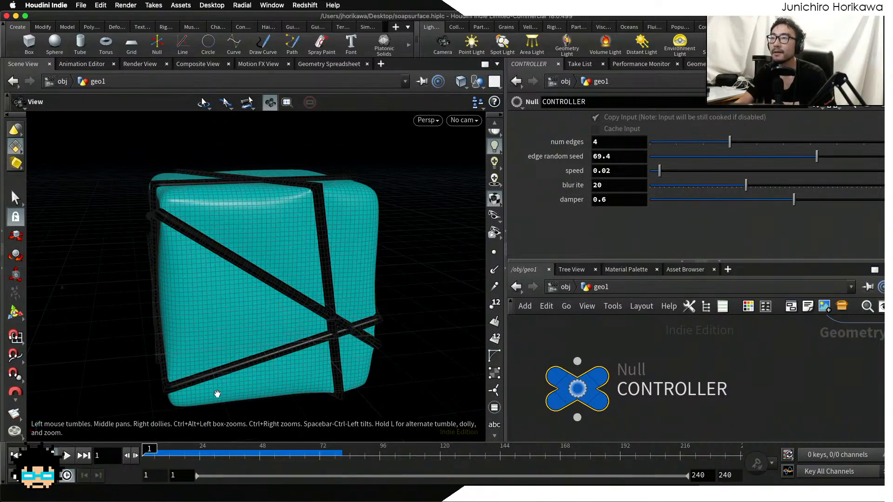
# - Add a Torus node to the network below box1
pyautogui.moveTo(761, 262); pyautogui.dragTo(756, 217)
pyautogui.scroll(-3, 693, 300)
pyautogui.moveTo(711, 313); pyautogui.dragTo(614, 365, button='middle')
pyautogui.press('Tab')
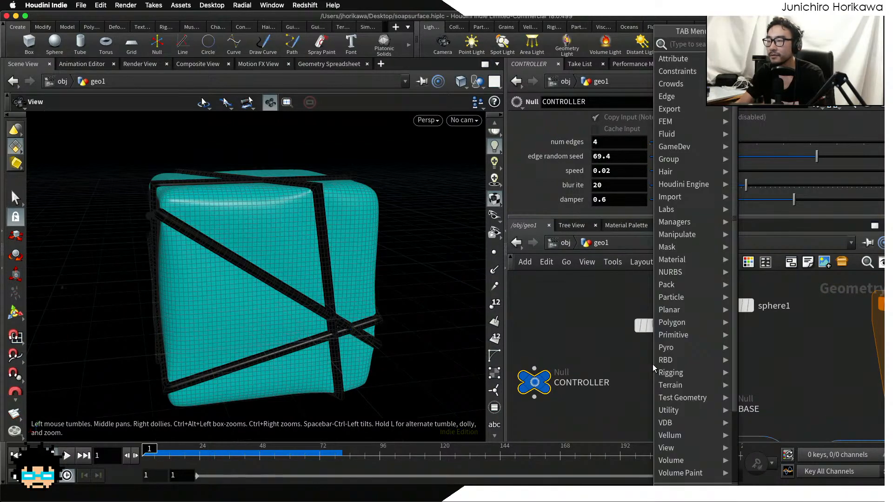
pyautogui.write('toru')
pyautogui.press('Return')
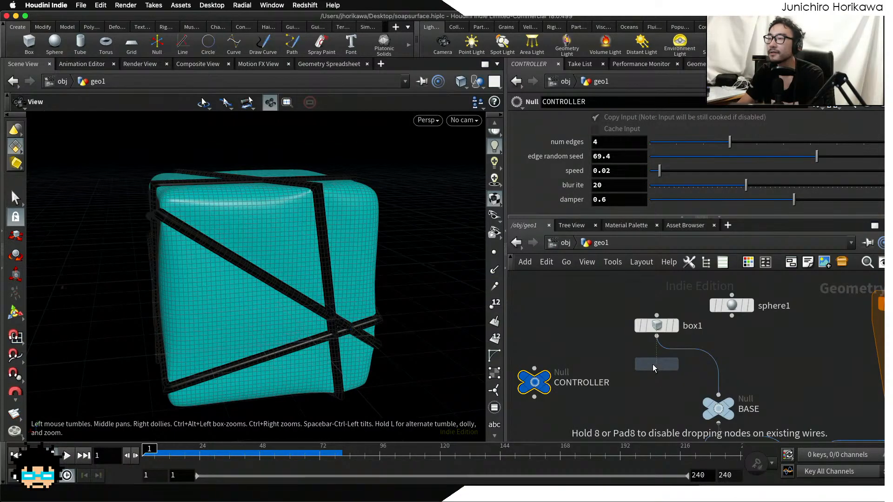
pyautogui.click(652, 364)
# - Move box1 aside below sphere1 and feed torus1 into BASE in place of the box
pyautogui.moveTo(681, 329); pyautogui.dragTo(781, 339)
pyautogui.scroll(1, 661, 361)
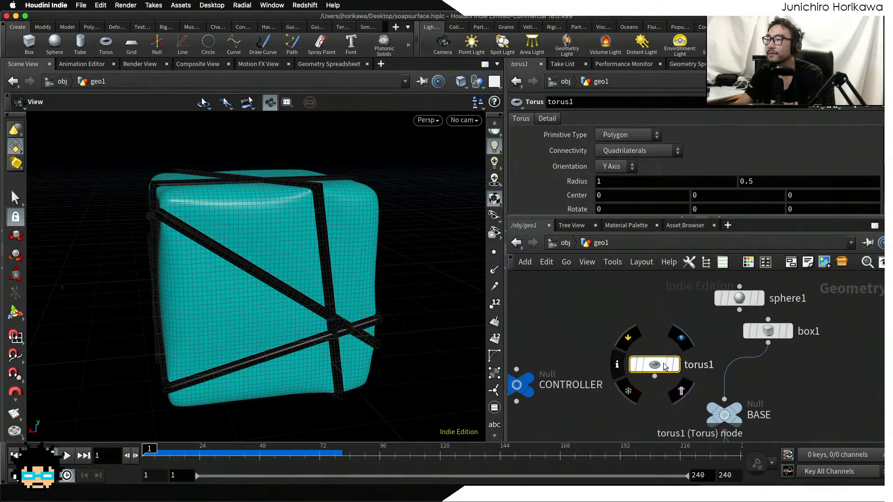
pyautogui.moveTo(655, 365); pyautogui.dragTo(649, 332)
pyautogui.click(648, 344)
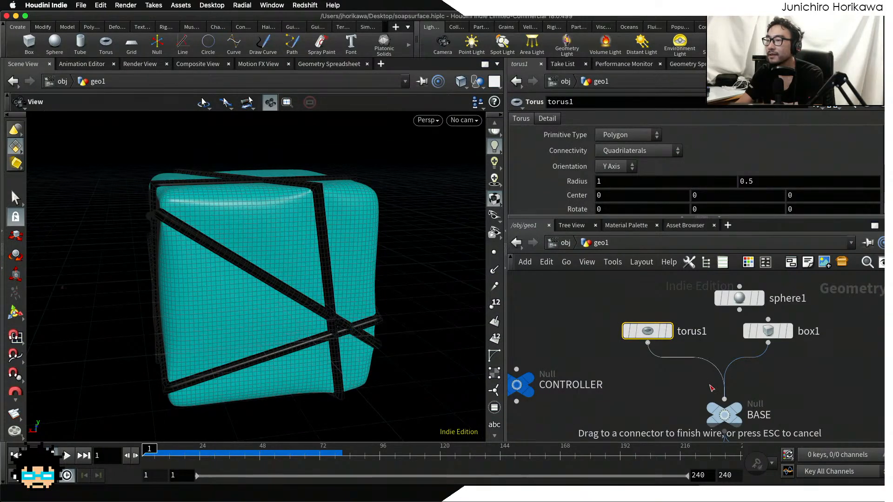
pyautogui.click(724, 399)
pyautogui.moveTo(303, 238); pyautogui.dragTo(275, 335)
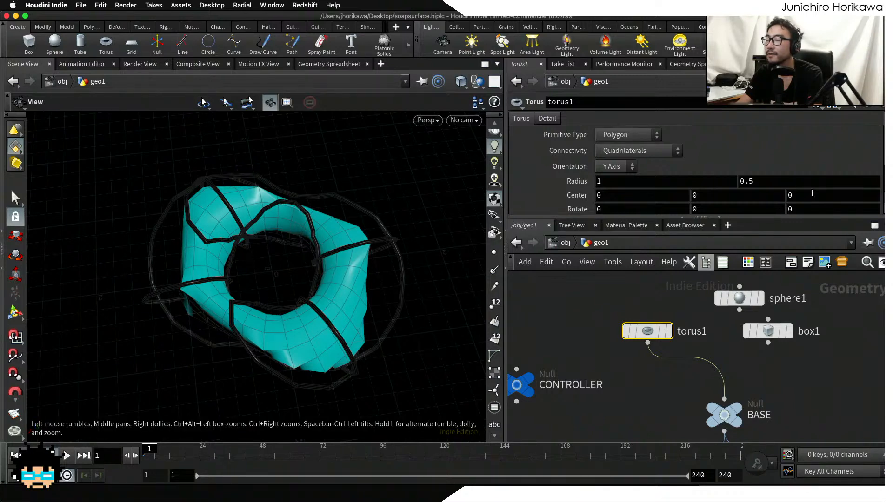
# - Set torus1's rows and columns to 100 each
pyautogui.scroll(-3, 813, 193)
pyautogui.moveTo(769, 204); pyautogui.dragTo(879, 203)
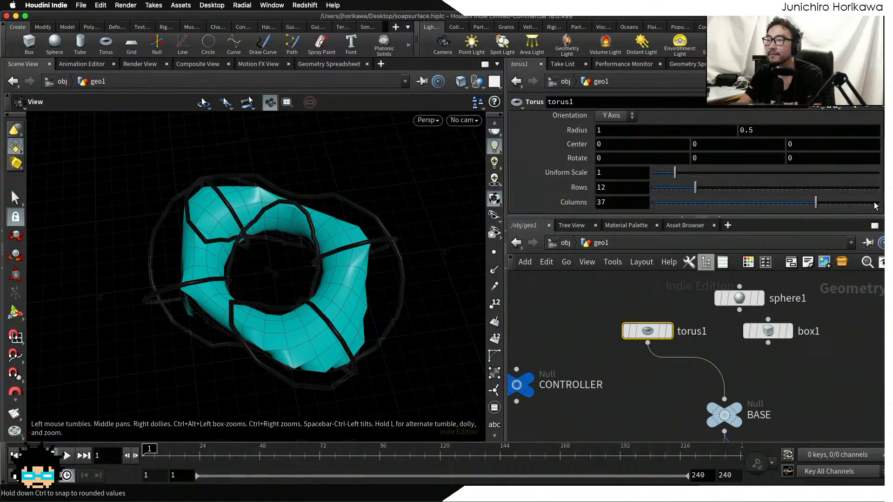
pyautogui.moveTo(714, 189); pyautogui.dragTo(879, 187)
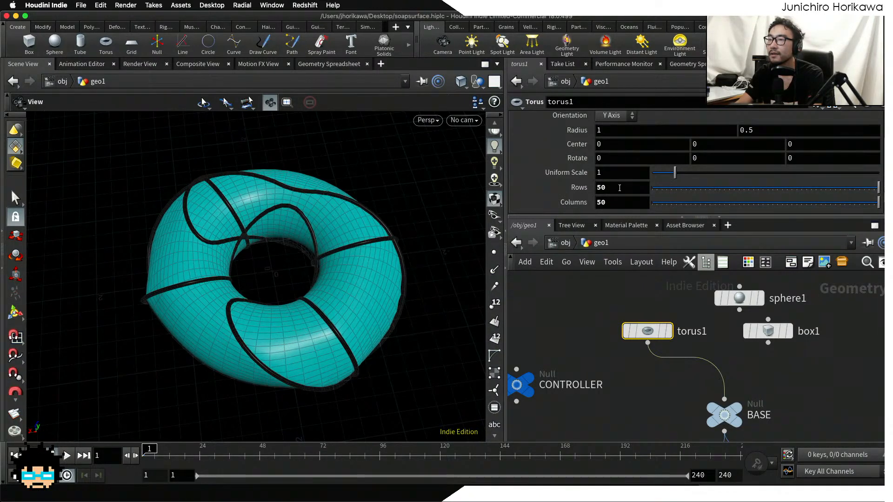
pyautogui.moveTo(619, 187); pyautogui.dragTo(588, 188)
pyautogui.write('100]')
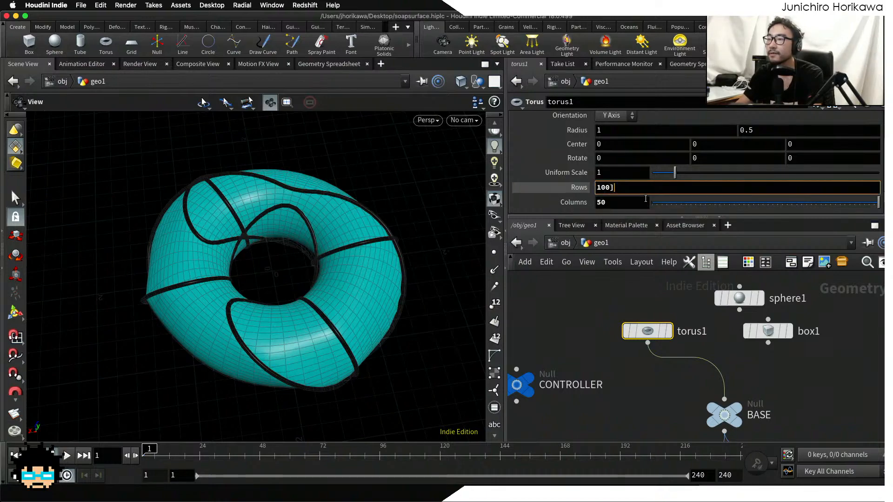
pyautogui.press('Return')
pyautogui.write('100')
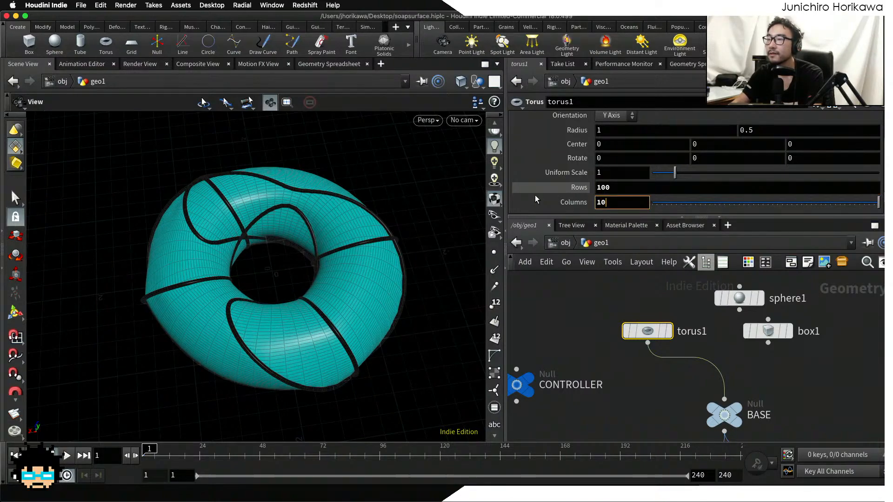
pyautogui.press('Return')
# - Play the torus-based simulation to about frame 68 while viewing the growing surface from several sides, and stop it
pyautogui.moveTo(309, 289); pyautogui.dragTo(451, 361)
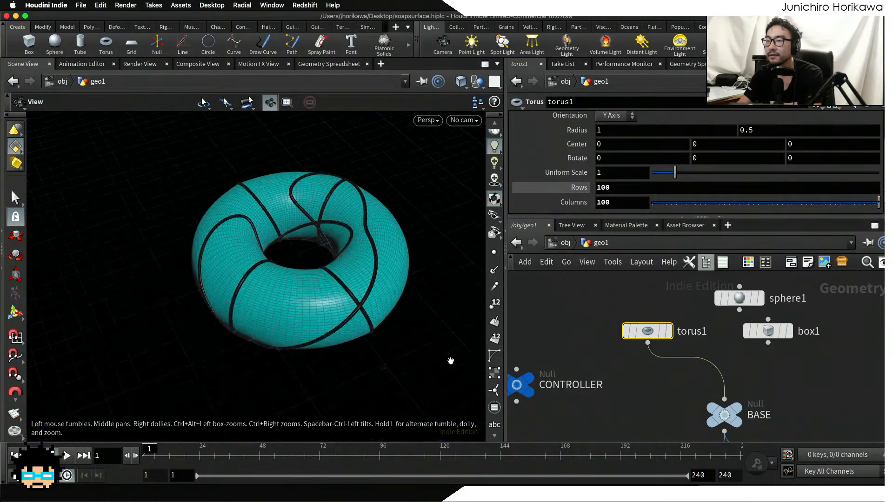
pyautogui.click(67, 459)
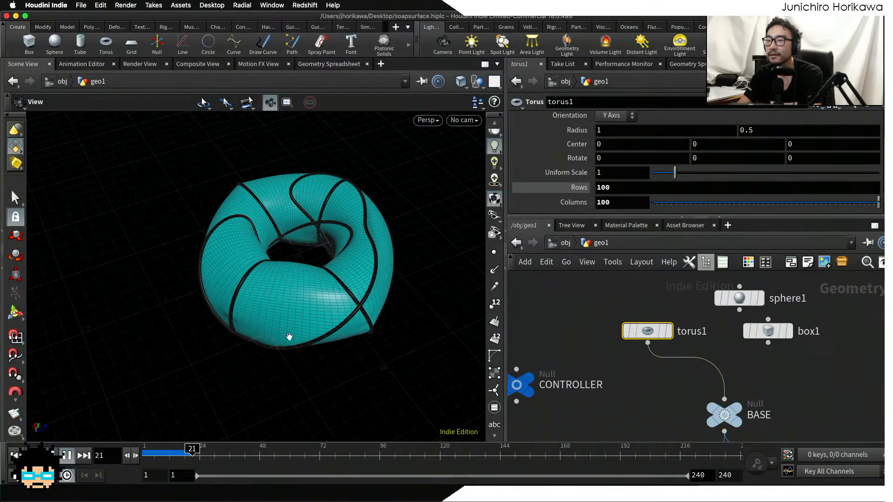
pyautogui.moveTo(289, 337); pyautogui.dragTo(304, 302)
pyautogui.moveTo(267, 309); pyautogui.dragTo(316, 299, button='right')
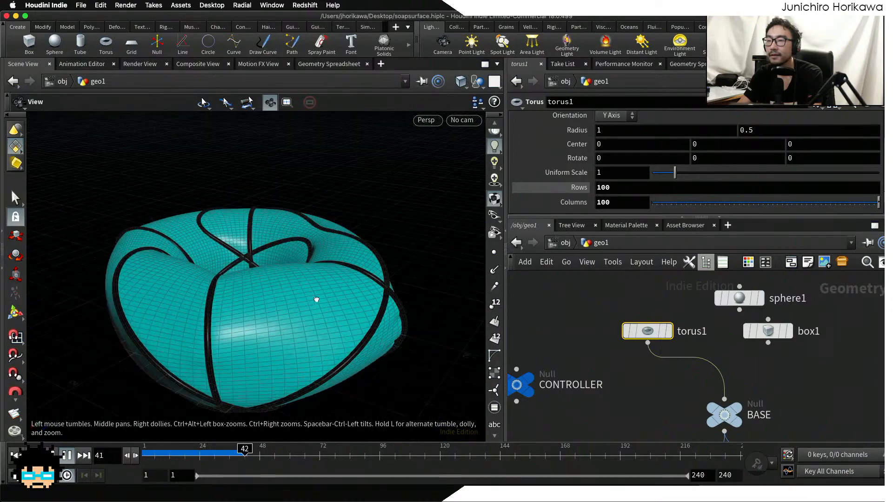
pyautogui.moveTo(317, 299); pyautogui.dragTo(239, 379)
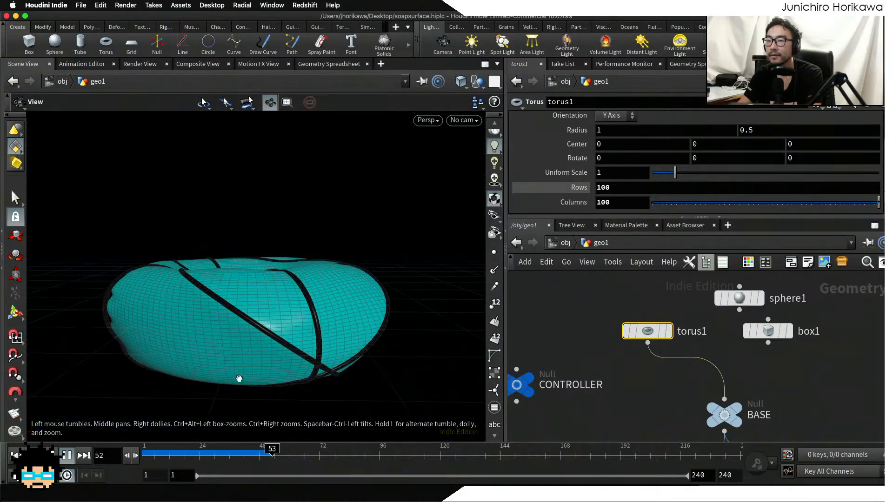
pyautogui.click(67, 457)
# - Examine the stopped torus surface and its constraint edges up close, especially around the central hole
pyautogui.moveTo(244, 337); pyautogui.dragTo(223, 334, button='right')
pyautogui.moveTo(273, 287); pyautogui.dragTo(246, 333)
pyautogui.moveTo(282, 281); pyautogui.dragTo(267, 284, button='right')
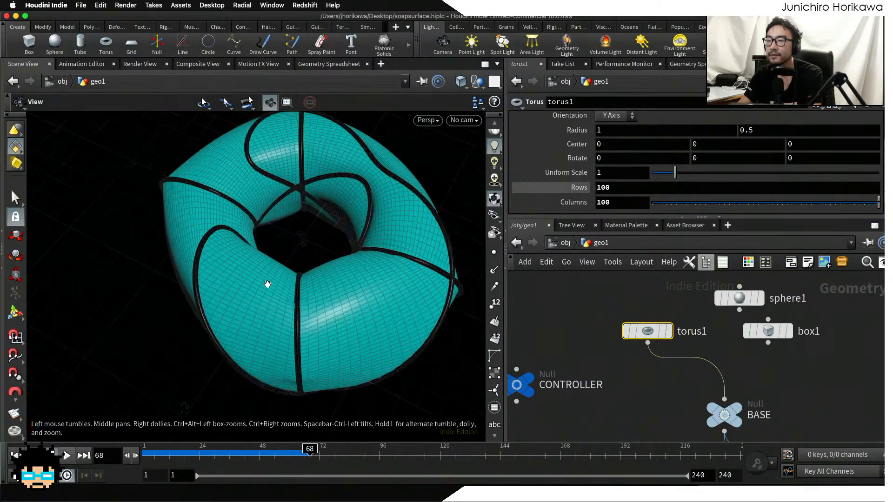
pyautogui.moveTo(267, 283); pyautogui.dragTo(188, 363, button='middle')
pyautogui.moveTo(187, 362); pyautogui.dragTo(173, 324, button='right')
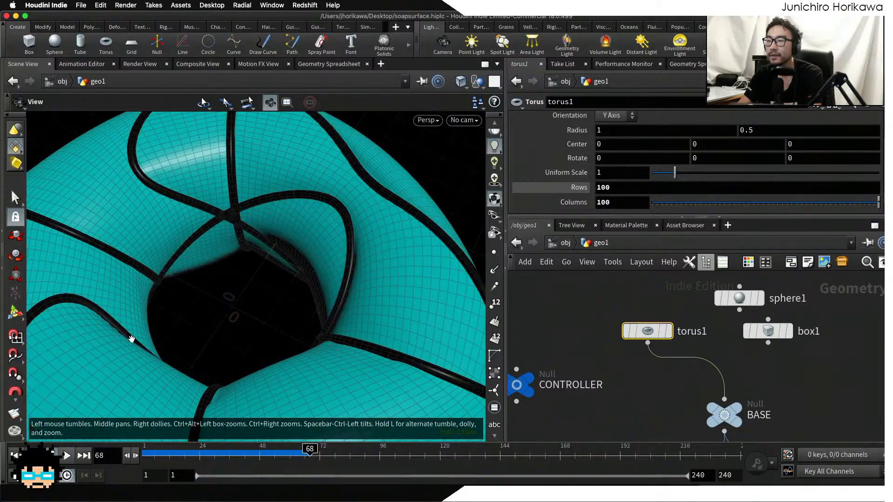
pyautogui.press('h')
pyautogui.moveTo(228, 292); pyautogui.dragTo(299, 271)
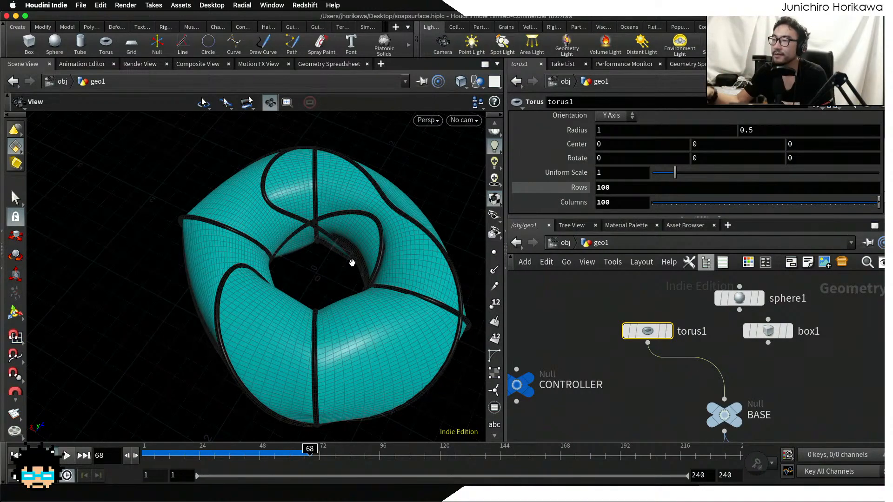
# - Delete torus1, connect sphere1 to BASE as the base shape, and return to the first frame
pyautogui.press('Delete')
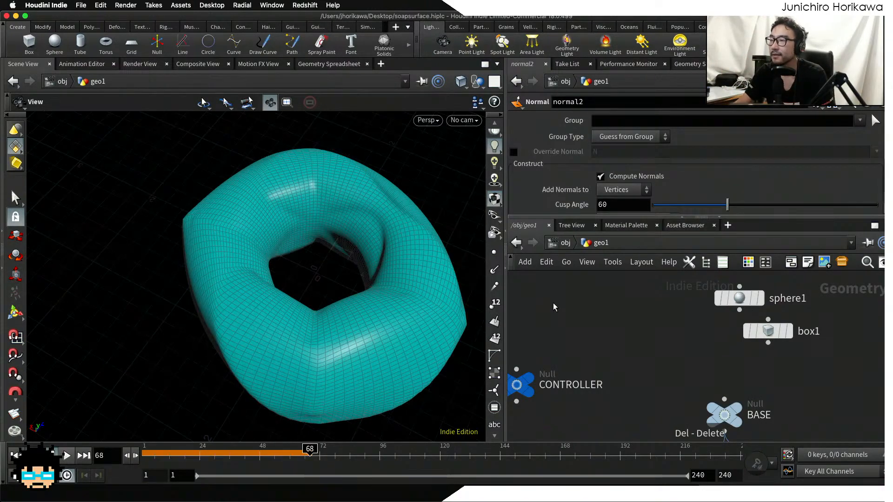
pyautogui.moveTo(739, 299); pyautogui.dragTo(708, 391)
pyautogui.moveTo(681, 391); pyautogui.dragTo(695, 351, button='middle')
pyautogui.click(15, 455)
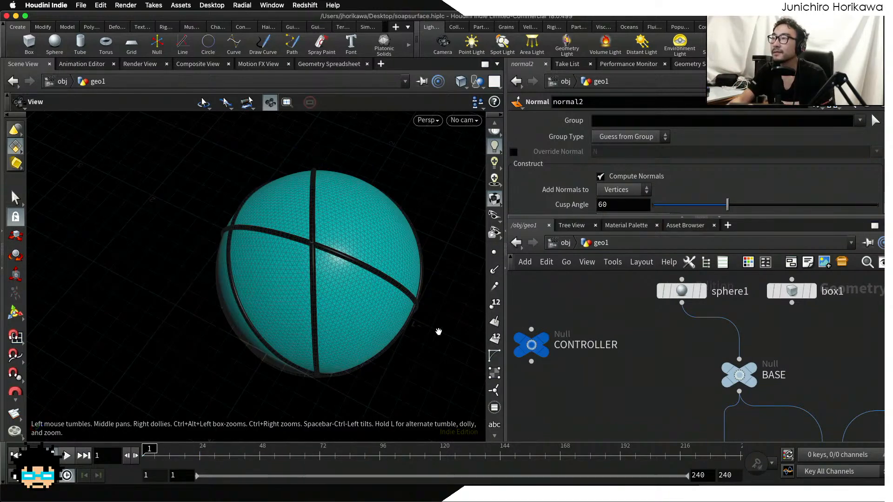
# - Nudge foreach_begin1 and foreach_count1 into neater positions in the loop below grid1
pyautogui.scroll(-10, 618, 342)
pyautogui.scroll(2, 707, 380)
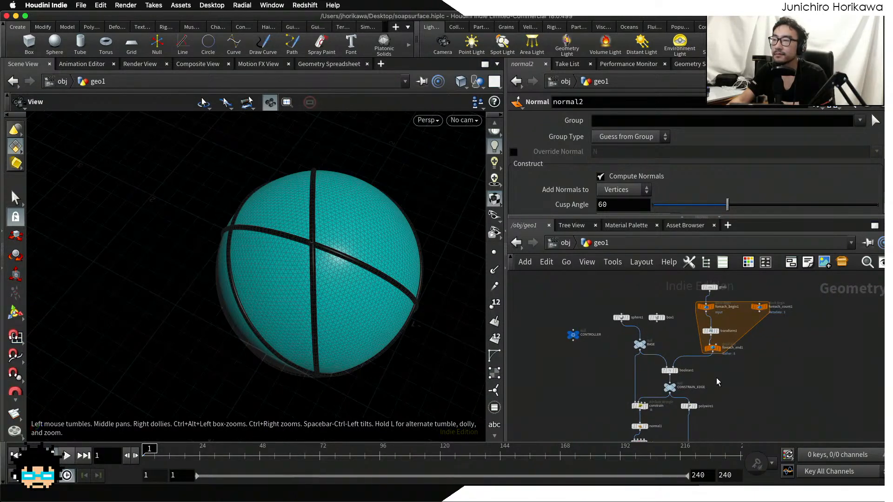
pyautogui.moveTo(716, 378); pyautogui.dragTo(691, 397, button='middle')
pyautogui.moveTo(761, 394); pyautogui.dragTo(675, 300)
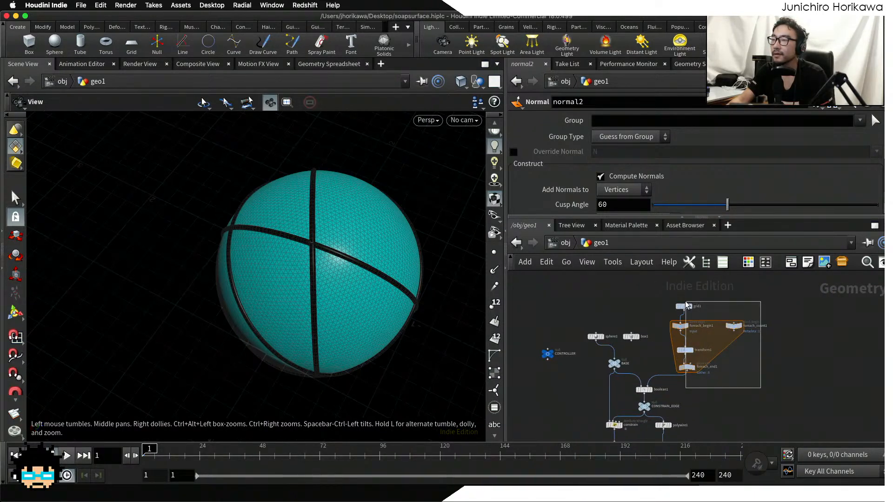
pyautogui.scroll(4, 683, 325)
pyautogui.click(734, 359)
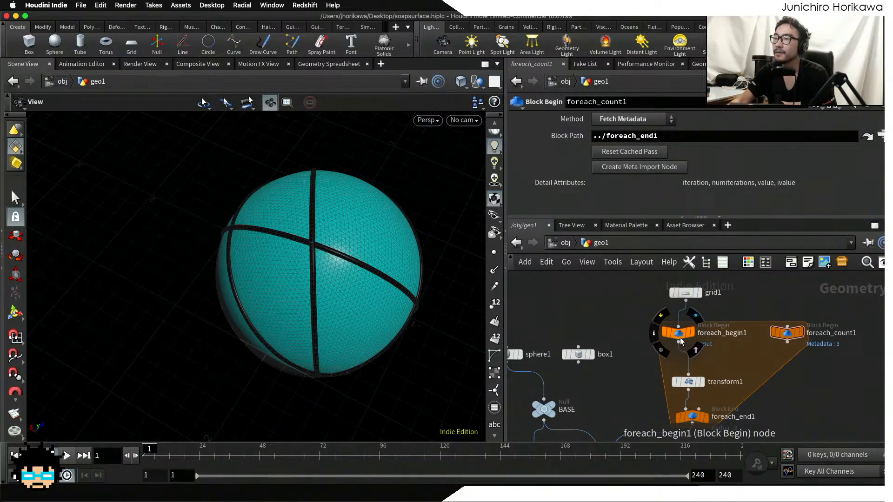
pyautogui.moveTo(684, 341); pyautogui.dragTo(689, 343)
pyautogui.moveTo(786, 337); pyautogui.dragTo(787, 342)
pyautogui.scroll(-5, 787, 341)
pyautogui.scroll(4, 756, 330)
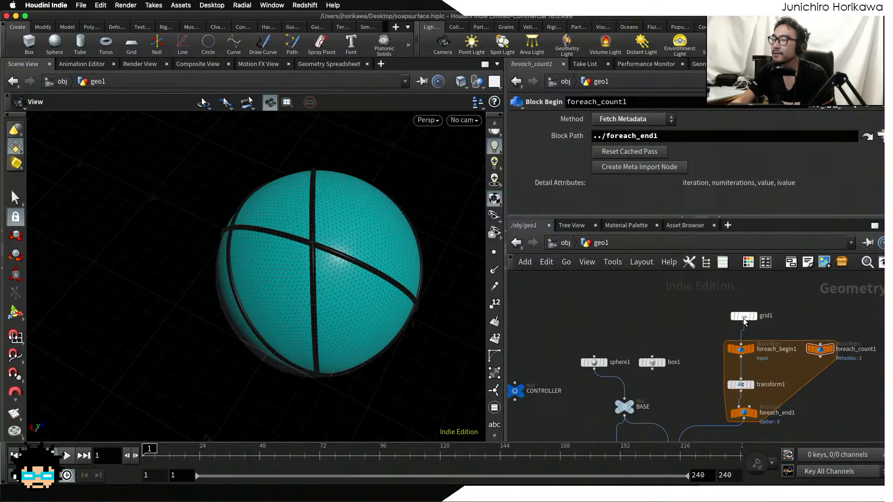
# - Review the group formed by grid1, the for-each loop and transform1 that feeds boolean1
pyautogui.scroll(-3, 742, 321)
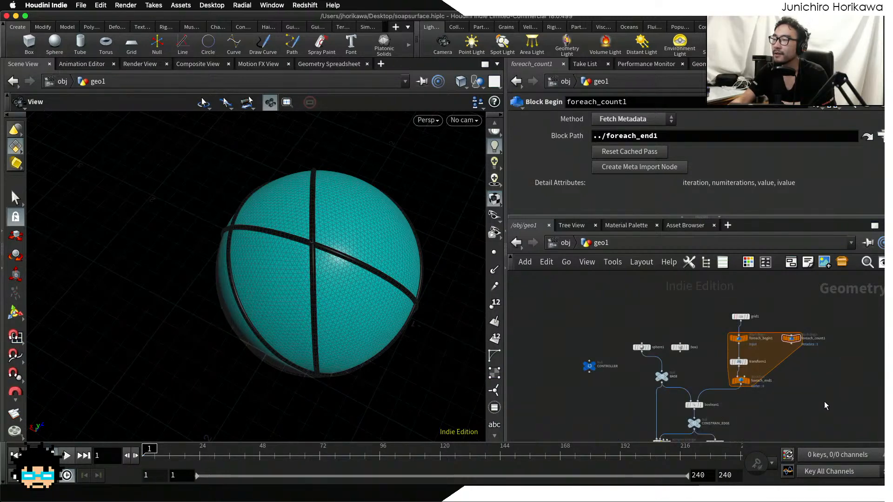
pyautogui.moveTo(824, 403); pyautogui.dragTo(789, 405, button='middle')
pyautogui.scroll(1, 789, 405)
pyautogui.moveTo(789, 406); pyautogui.dragTo(686, 302)
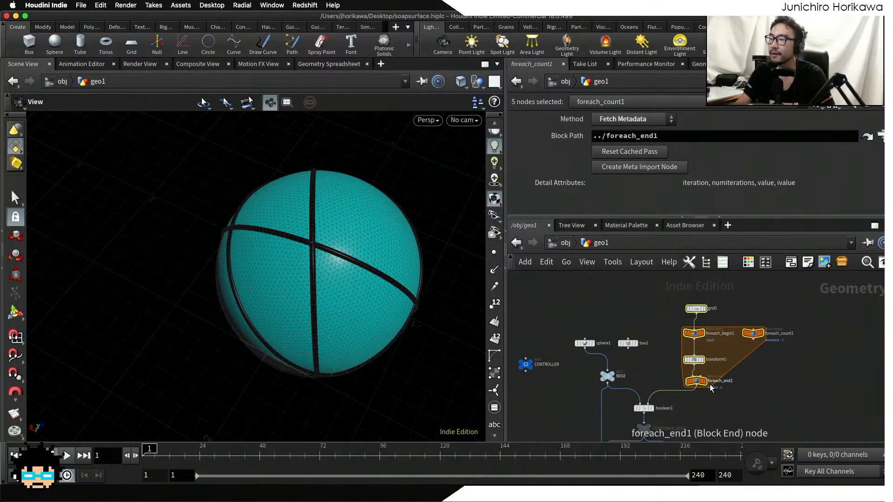
pyautogui.moveTo(776, 389); pyautogui.dragTo(686, 297)
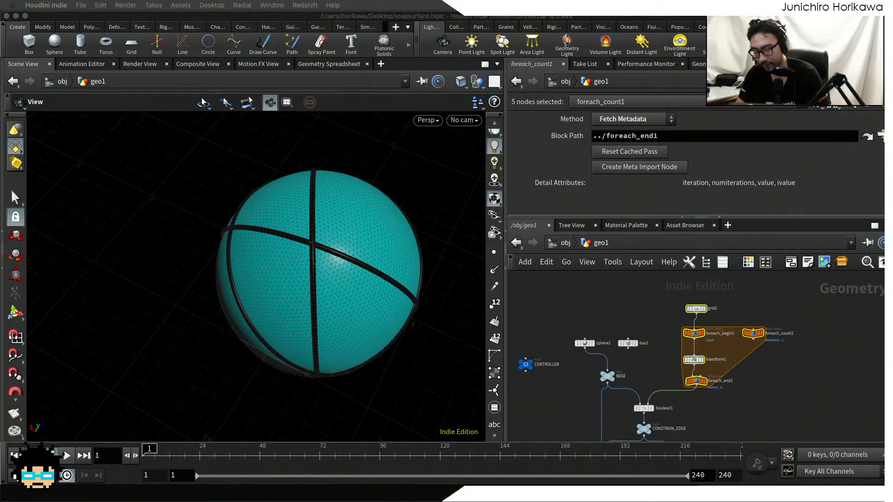
pyautogui.click(656, 295)
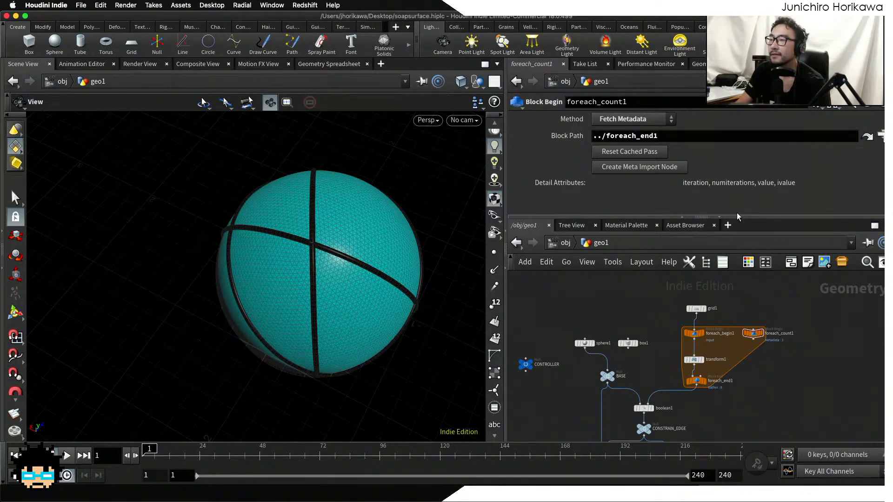
pyautogui.moveTo(739, 214); pyautogui.dragTo(740, 213)
pyautogui.scroll(3, 729, 364)
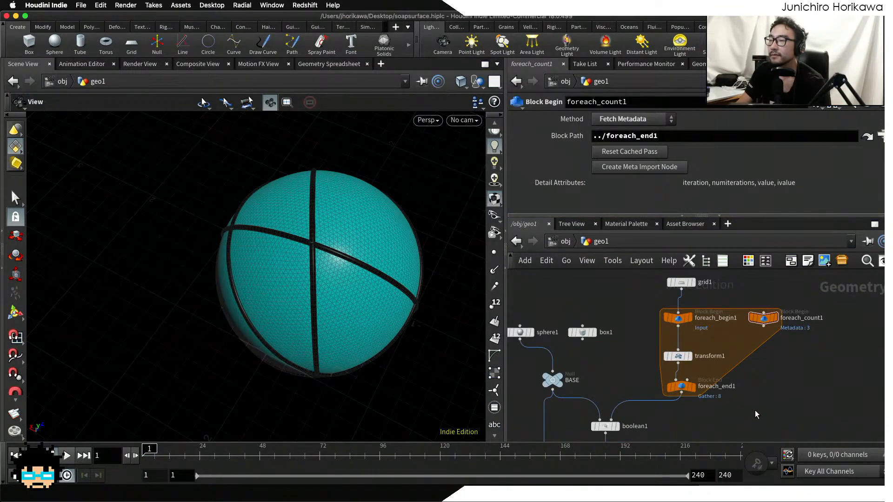
# - Move grid1 and all the for-each loop nodes together farther away from the sphere and box nodes
pyautogui.scroll(-2, 730, 395)
pyautogui.moveTo(700, 386); pyautogui.dragTo(688, 430, button='middle')
pyautogui.moveTo(743, 422); pyautogui.dragTo(620, 301)
pyautogui.scroll(4, 648, 391)
pyautogui.moveTo(619, 412); pyautogui.dragTo(785, 402)
pyautogui.scroll(-5, 705, 367)
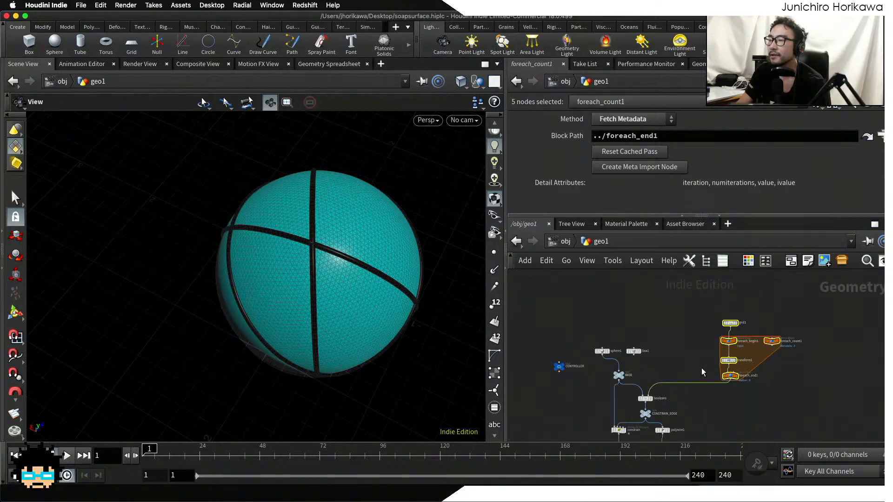
# - Move boolean1 across the network to sit beneath the for-each loop
pyautogui.moveTo(675, 372); pyautogui.dragTo(717, 375, button='middle')
pyautogui.scroll(3, 718, 375)
pyautogui.scroll(-2, 718, 375)
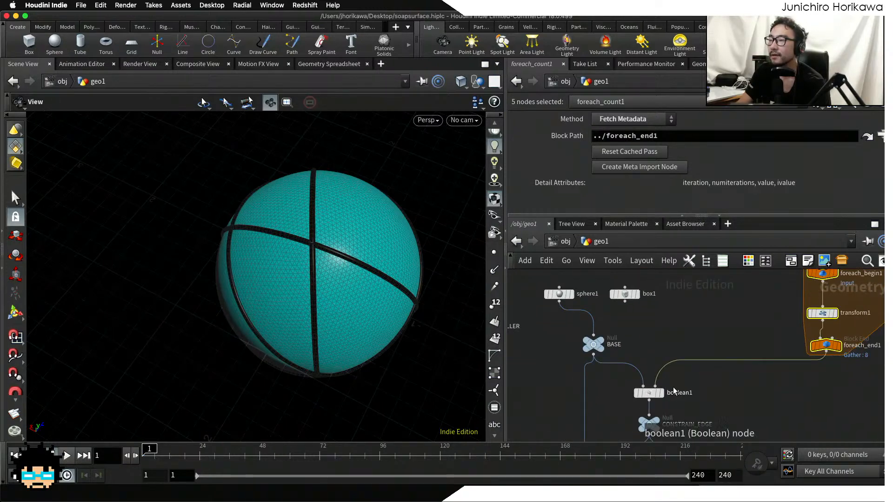
pyautogui.scroll(1, 665, 403)
pyautogui.moveTo(637, 410); pyautogui.dragTo(792, 408)
# - Move box1, sphere1 and BASE upward in the network to open space below them
pyautogui.moveTo(560, 312); pyautogui.dragTo(590, 343, button='middle')
pyautogui.moveTo(642, 341); pyautogui.dragTo(646, 287)
pyautogui.scroll(1, 589, 342)
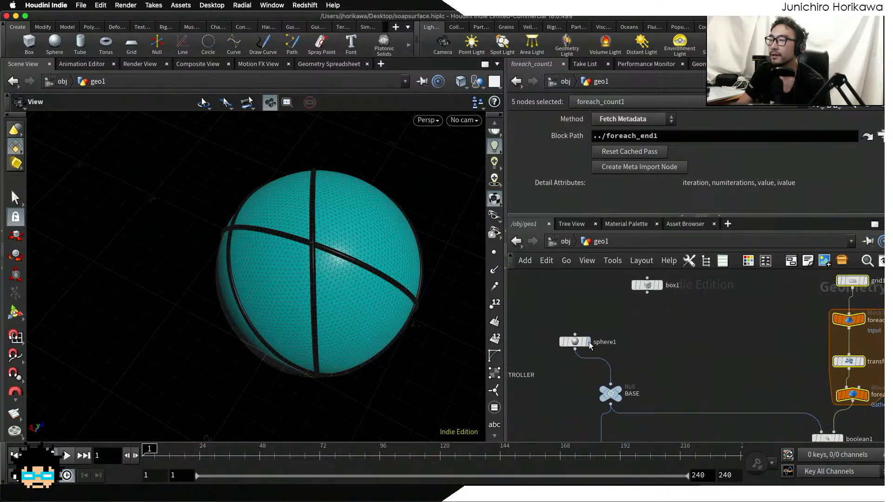
pyautogui.moveTo(579, 342); pyautogui.dragTo(575, 294)
pyautogui.moveTo(610, 396); pyautogui.dragTo(611, 322)
pyautogui.moveTo(659, 363); pyautogui.dragTo(646, 371, button='middle')
pyautogui.scroll(1, 656, 408)
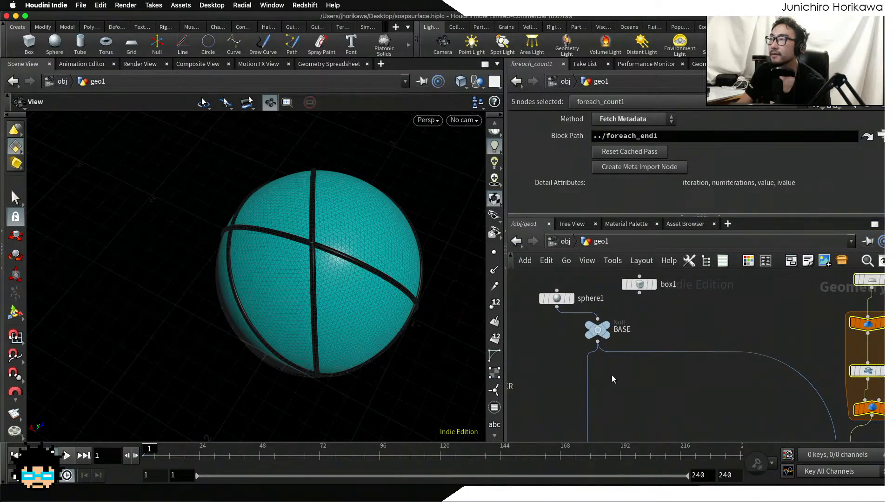
# - Add a Scatter node below BASE, connect BASE to its input and display the scattered points
pyautogui.press('Tab')
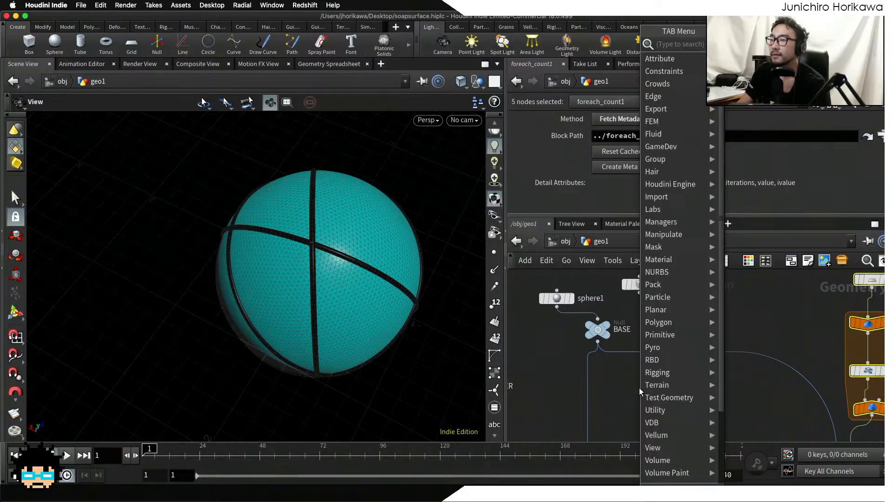
pyautogui.write('voro')
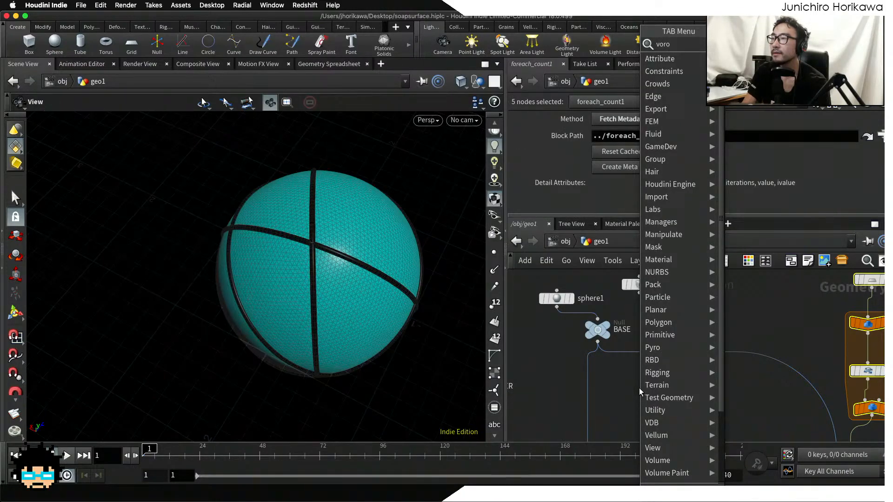
pyautogui.press('BackSpace')
pyautogui.press('BackSpace')
pyautogui.press('BackSpace')
pyautogui.press('BackSpace')
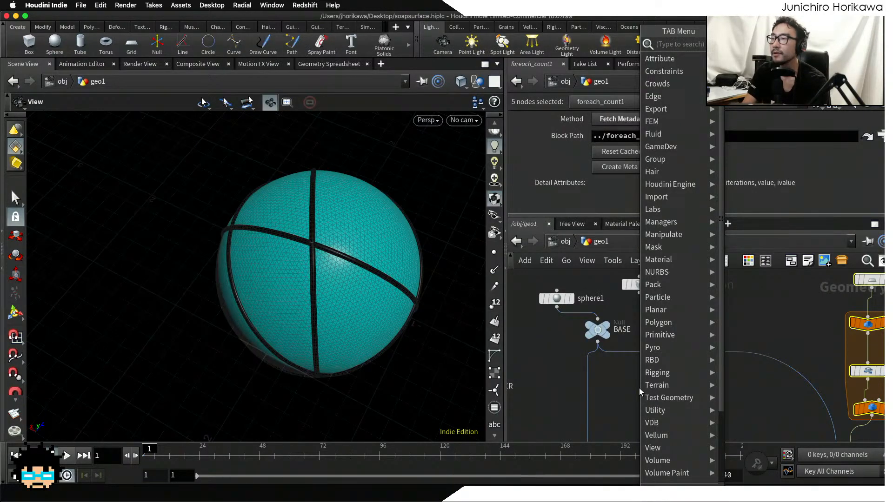
pyautogui.write('sca')
pyautogui.press('Return')
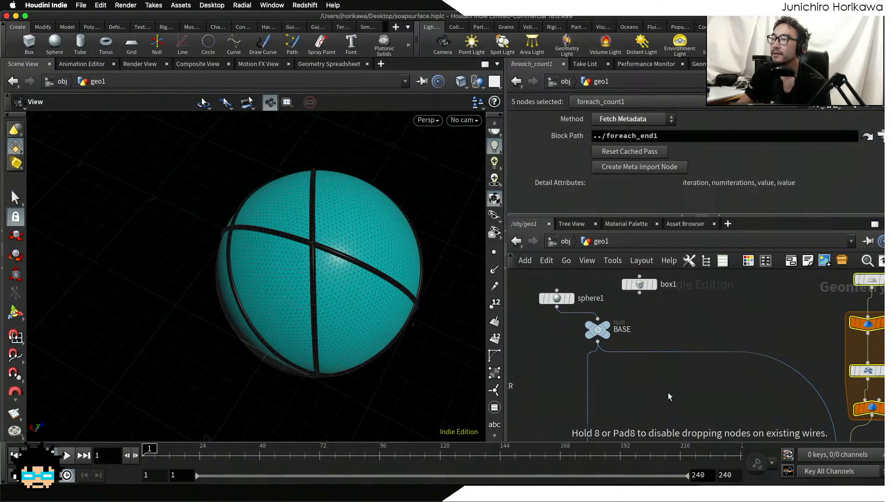
pyautogui.click(669, 392)
pyautogui.scroll(1, 641, 377)
pyautogui.moveTo(594, 340); pyautogui.dragTo(670, 385)
pyautogui.click(686, 396)
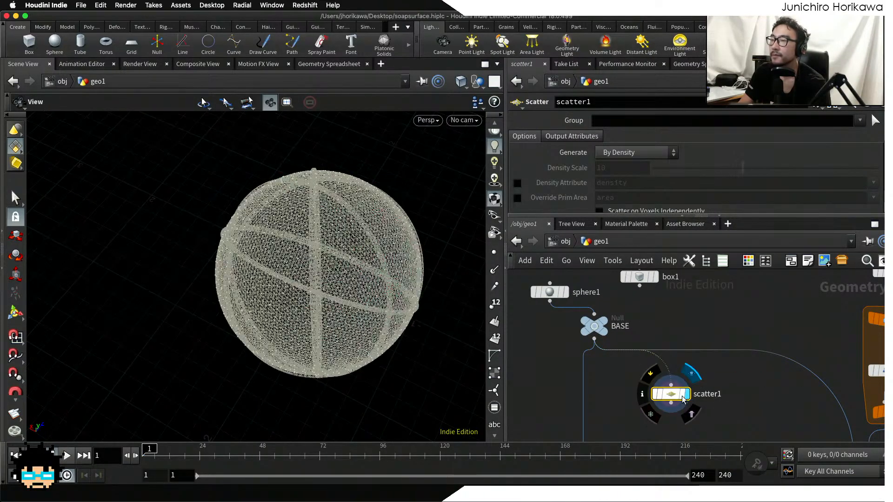
# - Set scatter1's Force Total Count to 10
pyautogui.scroll(-2, 656, 184)
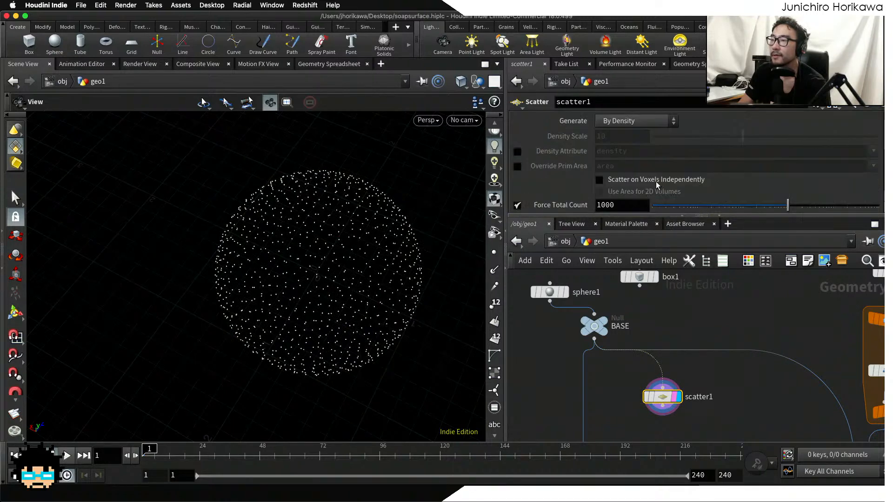
pyautogui.scroll(-3, 656, 181)
pyautogui.click(674, 121)
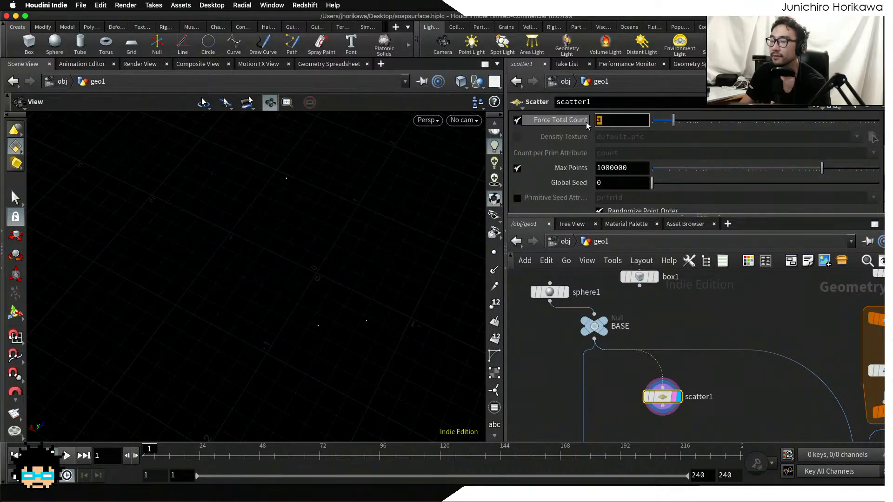
pyautogui.write('10')
pyautogui.press('Return')
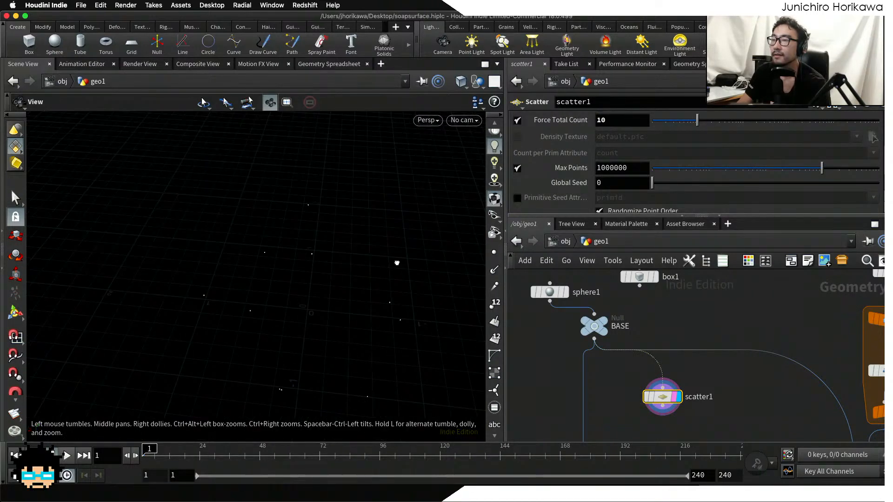
# - Add a Voronoi Fracture node and place it just beneath scatter1
pyautogui.press('Tab')
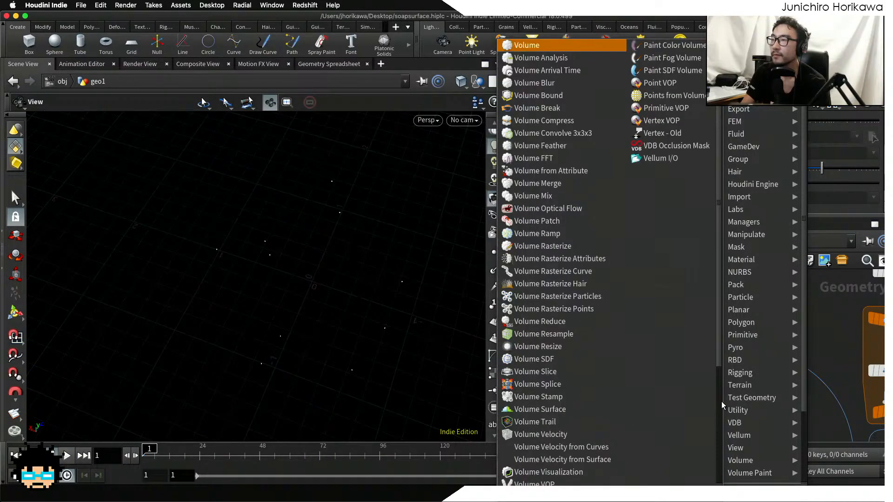
pyautogui.write('vor')
pyautogui.press('Return')
pyautogui.click(722, 401)
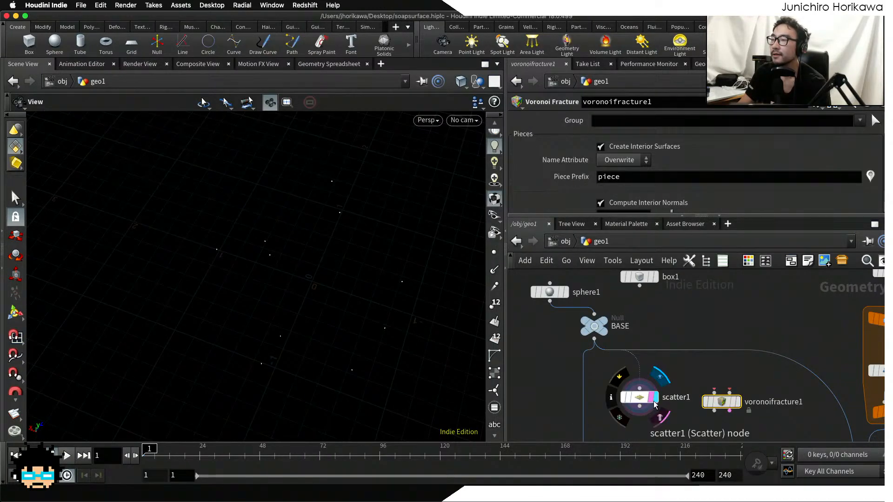
pyautogui.moveTo(654, 401); pyautogui.dragTo(667, 393)
pyautogui.moveTo(721, 402); pyautogui.dragTo(640, 420)
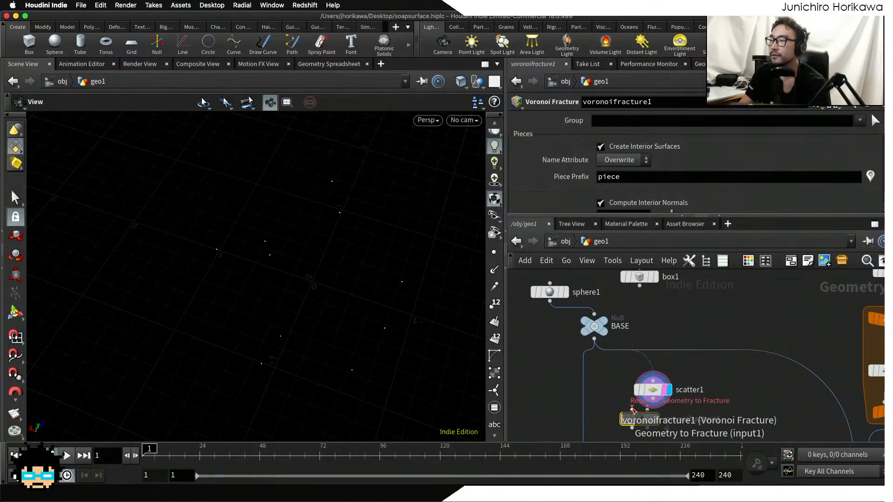
# - Connect BASE to the first input and scatter1 to the second input of voronoifracture1, and display the fractured sphere
pyautogui.moveTo(653, 390); pyautogui.dragTo(683, 383)
pyautogui.moveTo(594, 339); pyautogui.dragTo(632, 409)
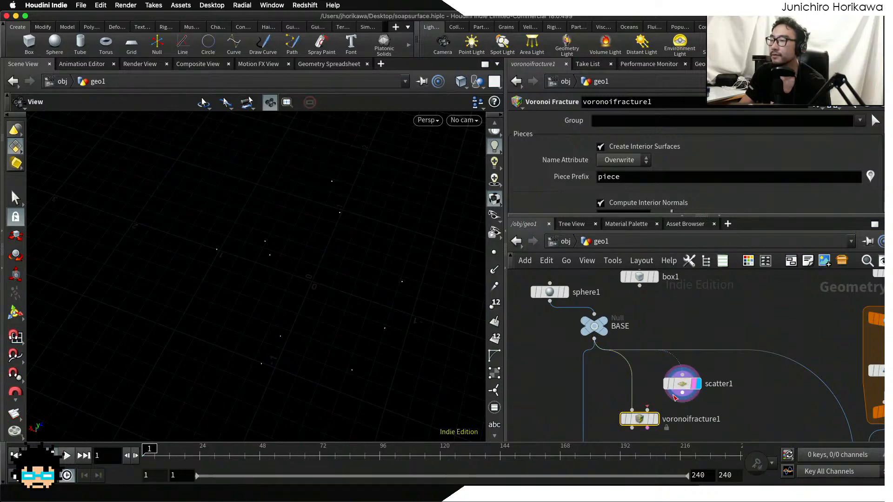
pyautogui.moveTo(662, 394); pyautogui.dragTo(660, 339, button='middle')
pyautogui.moveTo(644, 364); pyautogui.dragTo(650, 371)
pyautogui.scroll(2, 681, 345)
pyautogui.moveTo(682, 335); pyautogui.dragTo(648, 364)
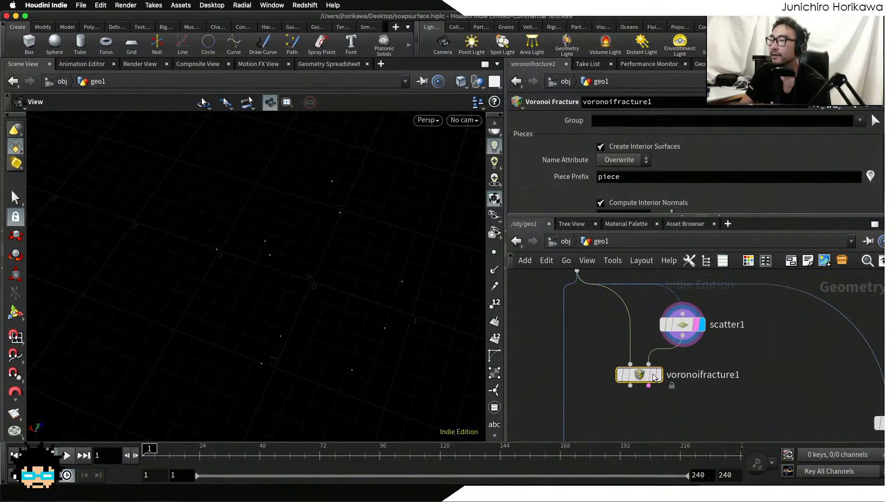
pyautogui.click(655, 375)
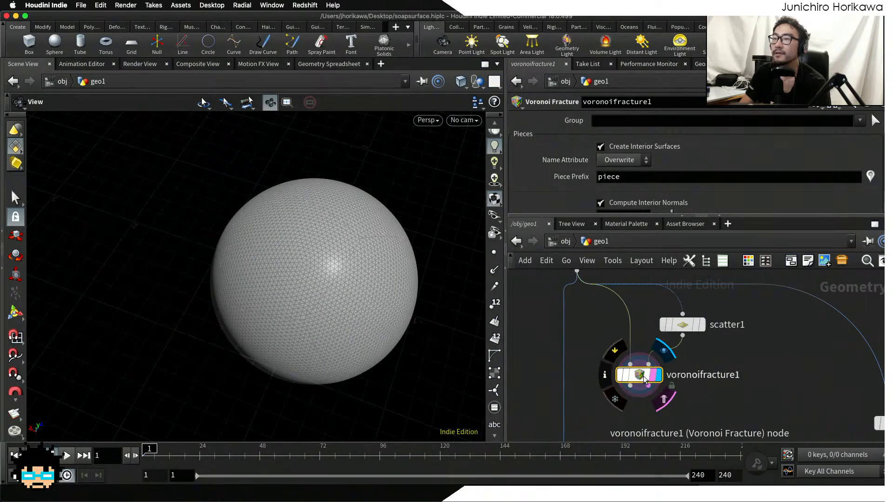
# - Turn off Create Interior Surfaces on voronoifracture1
pyautogui.scroll(5, 359, 296)
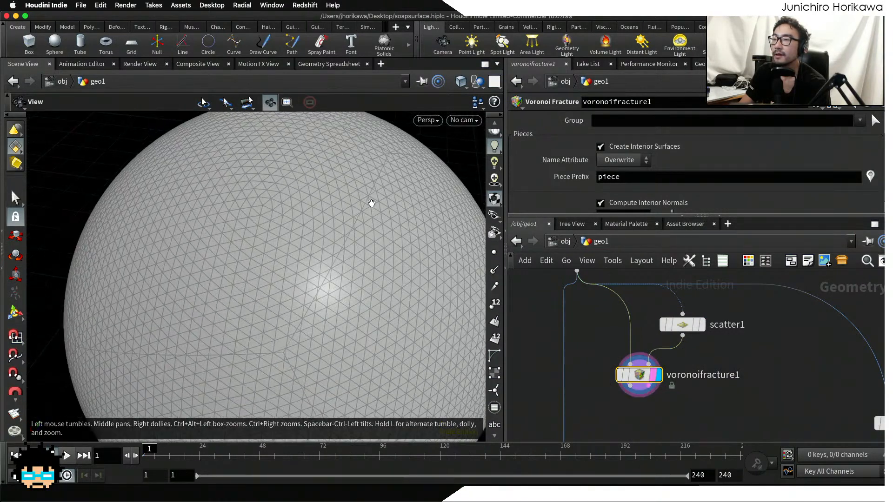
pyautogui.scroll(-1, 369, 204)
pyautogui.scroll(-2, 298, 314)
pyautogui.moveTo(279, 303); pyautogui.dragTo(223, 241, button='middle')
pyautogui.scroll(-2, 223, 241)
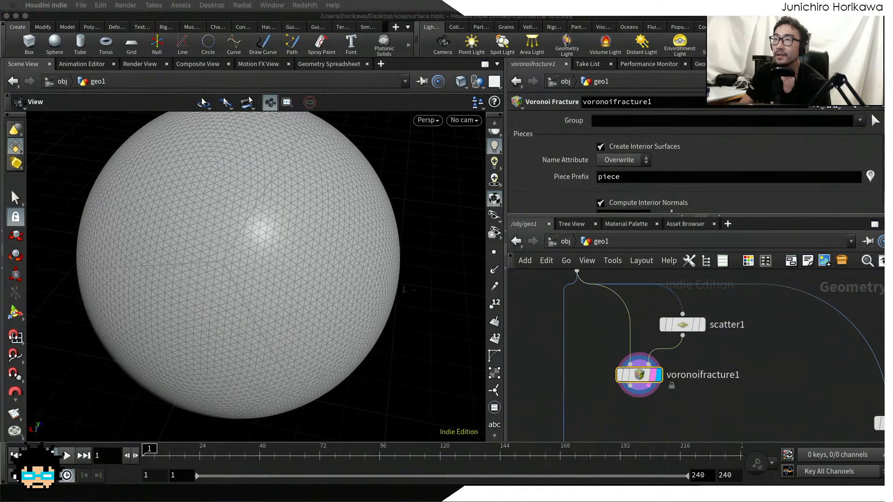
pyautogui.click(646, 374)
pyautogui.click(601, 147)
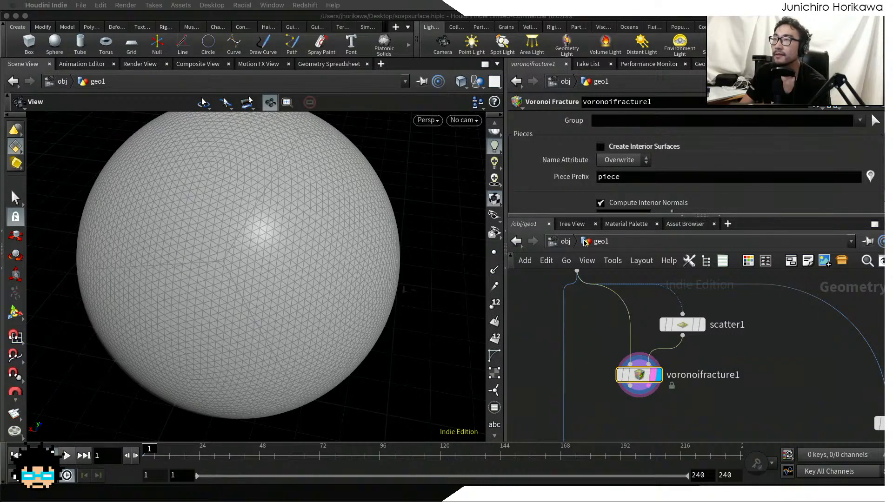
pyautogui.click(692, 401)
# - Add a Divide node directly beneath voronoifracture1
pyautogui.scroll(-2, 675, 390)
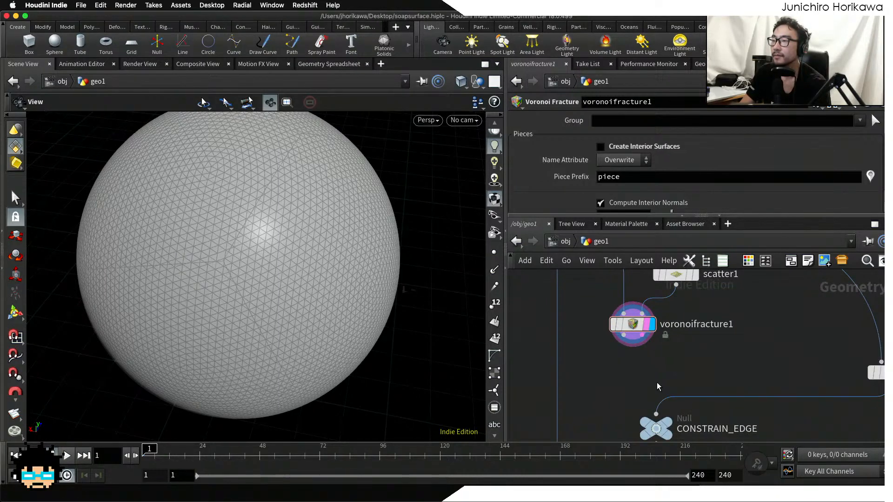
pyautogui.press('Tab')
pyautogui.write('divide')
pyautogui.press('Return')
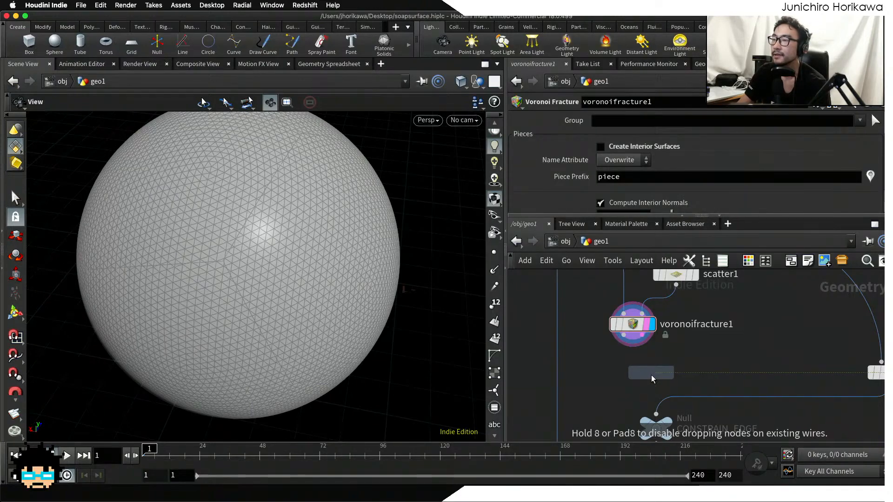
pyautogui.click(645, 373)
pyautogui.moveTo(645, 373); pyautogui.dragTo(627, 372)
# - Move scatter1 and voronoifracture1 together slightly upward to leave room above divide1
pyautogui.scroll(-5, 628, 372)
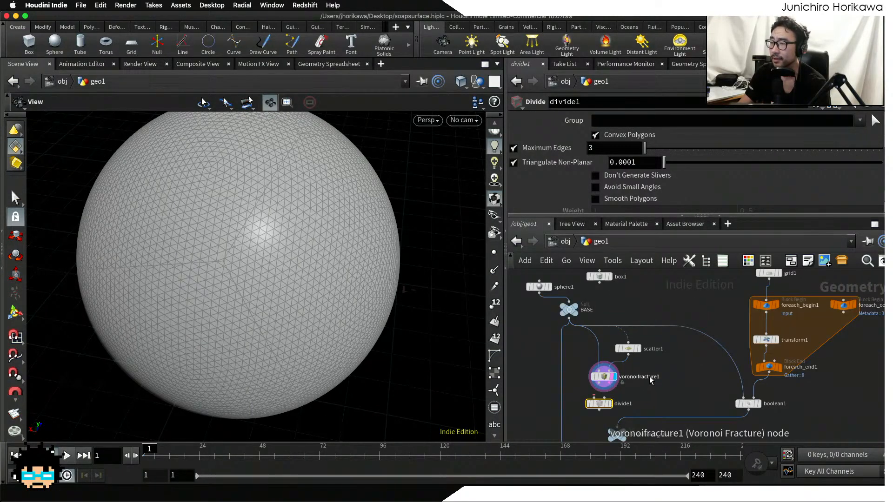
pyautogui.moveTo(661, 383); pyautogui.dragTo(604, 343)
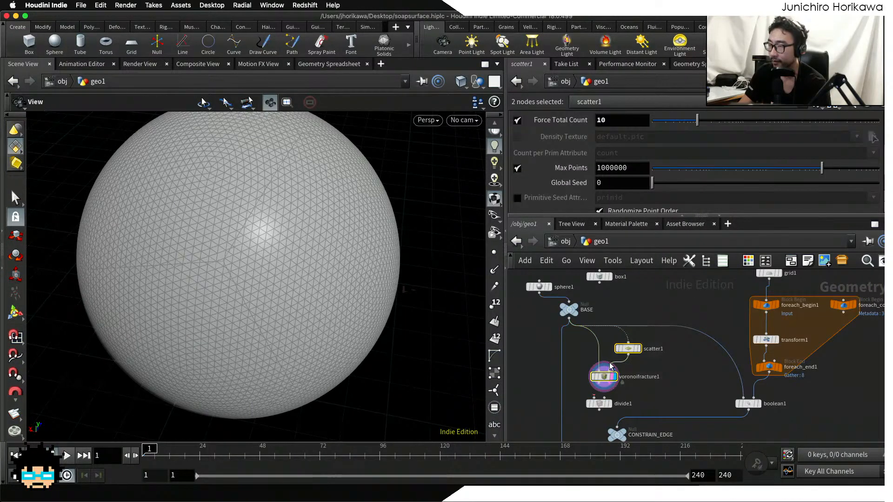
pyautogui.scroll(3, 608, 368)
pyautogui.moveTo(600, 383); pyautogui.dragTo(592, 372)
pyautogui.scroll(-1, 663, 361)
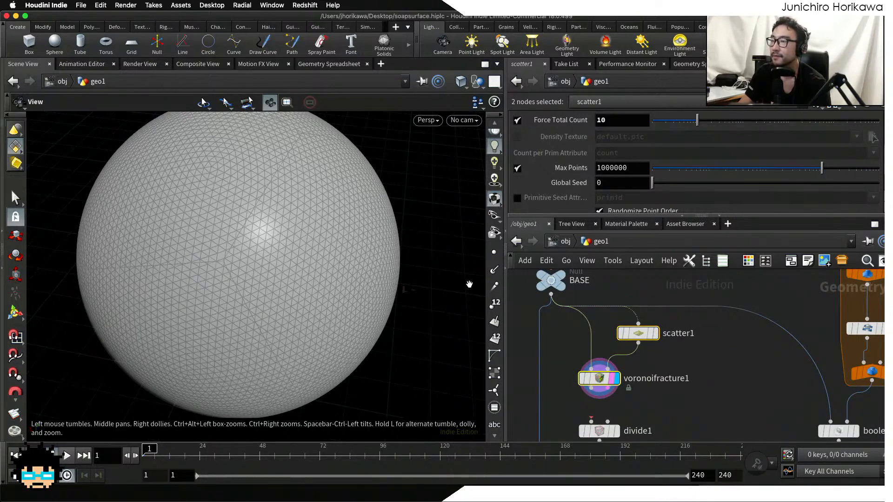
pyautogui.scroll(2, 603, 421)
pyautogui.click(587, 372)
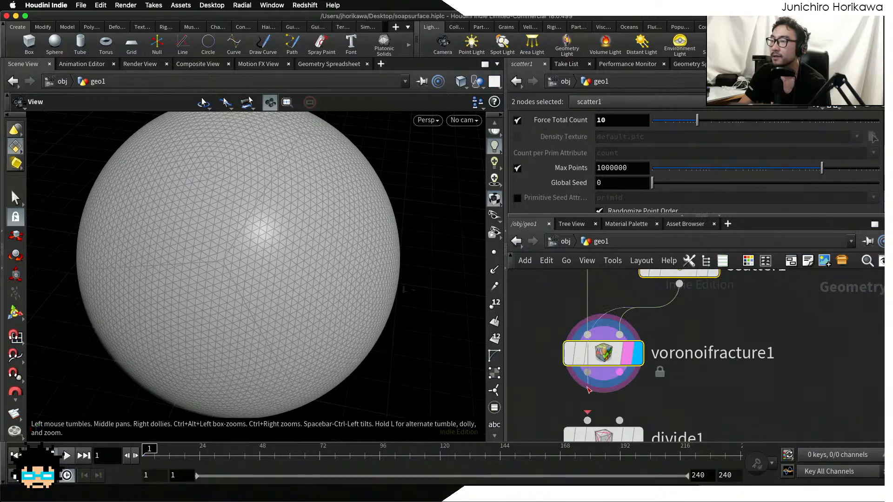
pyautogui.click(588, 420)
pyautogui.press('super+z')
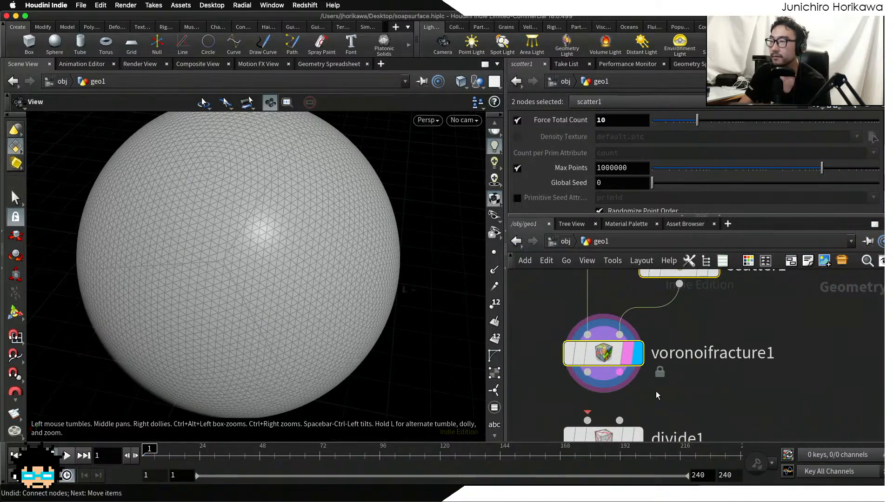
# - Connect voronoifracture1's first output to divide1's first input, undoing the extra constraint geometry wiring
pyautogui.click(588, 372)
pyautogui.click(588, 419)
pyautogui.click(680, 398)
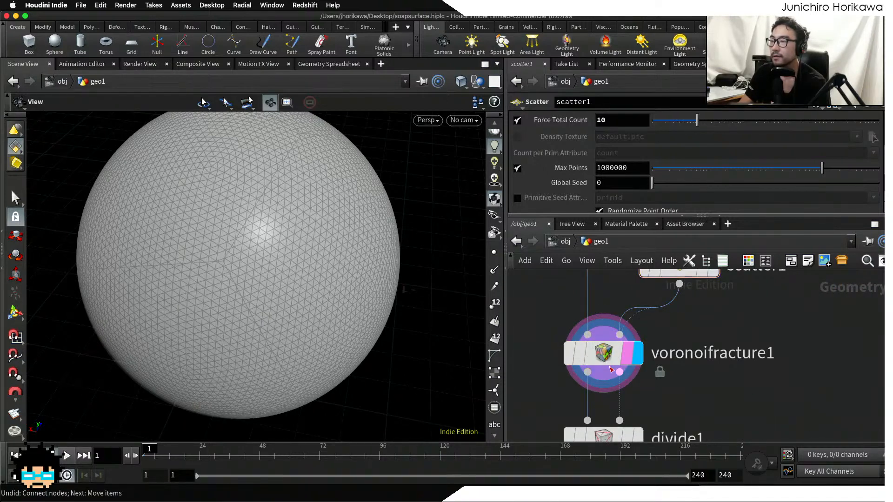
pyautogui.click(587, 420)
pyautogui.moveTo(652, 409); pyautogui.dragTo(646, 391, button='middle')
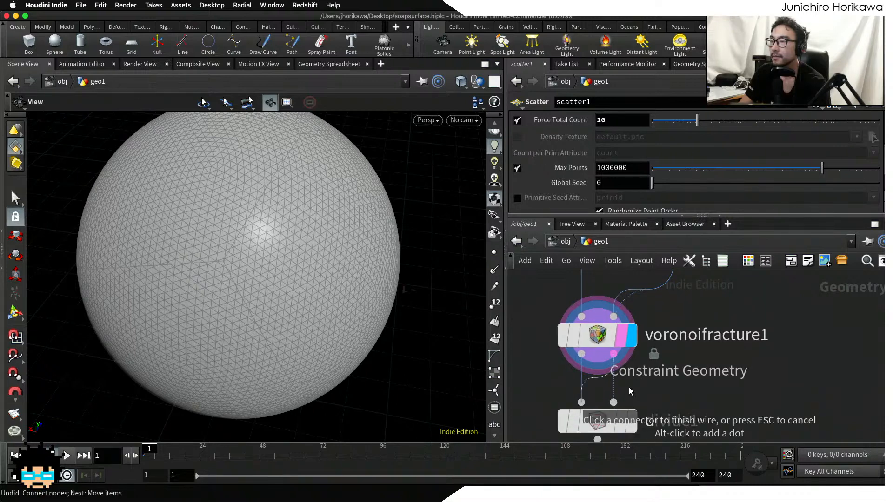
pyautogui.click(614, 354)
pyautogui.press('super+z')
# - Bring divide1 closer beneath voronoifracture1, display it and enable Remove Shared Edges
pyautogui.moveTo(631, 418); pyautogui.dragTo(614, 409)
pyautogui.click(628, 408)
pyautogui.click(625, 409)
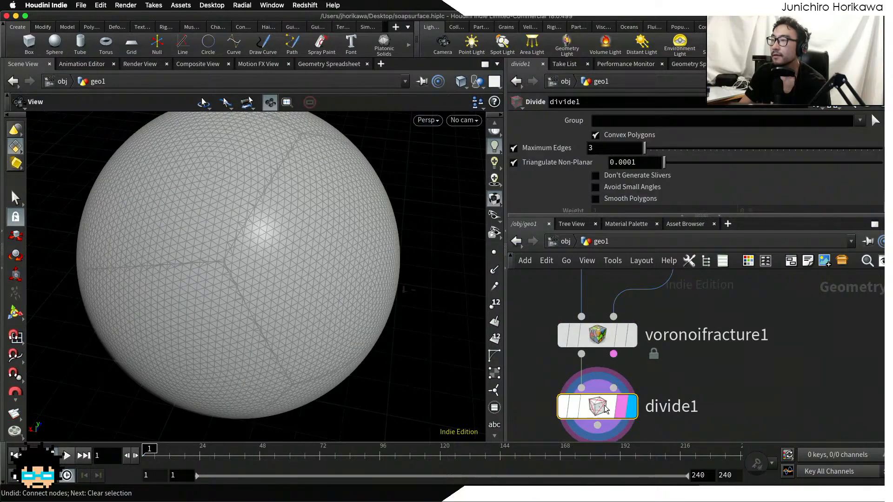
pyautogui.scroll(-5, 580, 168)
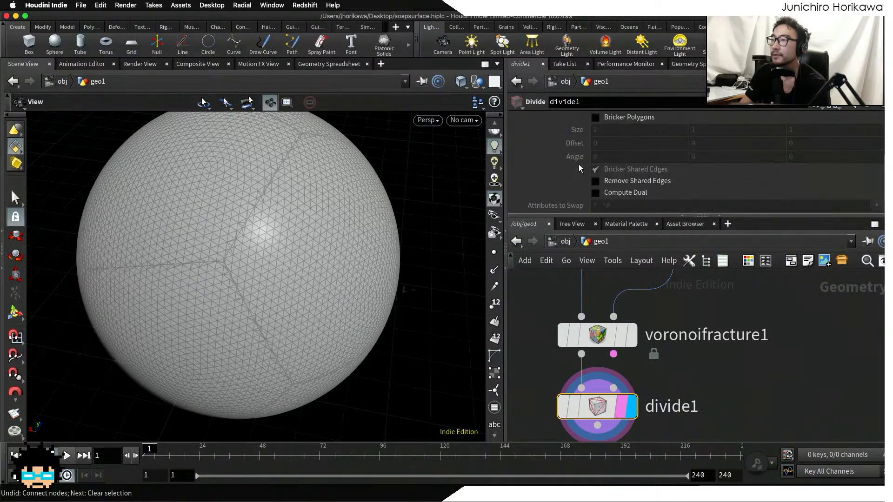
pyautogui.click(595, 181)
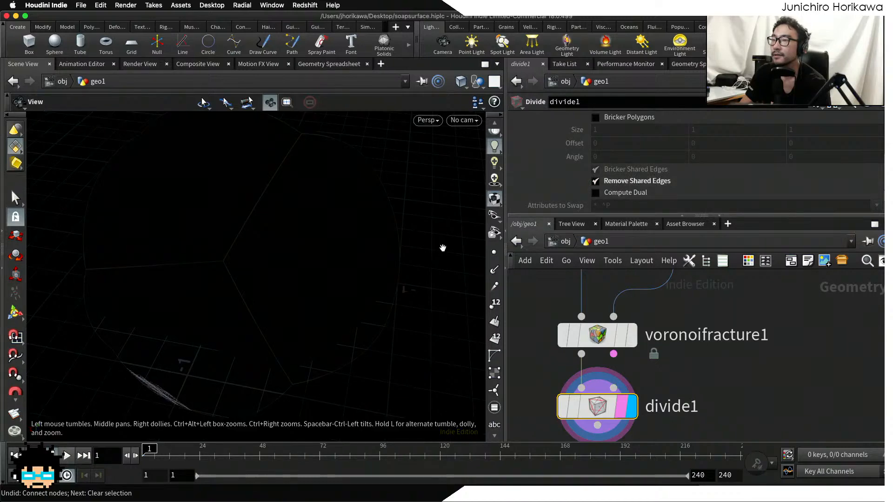
# - Move CONSTRAIN_EDGE away from divide1 toward boolean1 to free the space beneath divide1
pyautogui.scroll(-8, 725, 398)
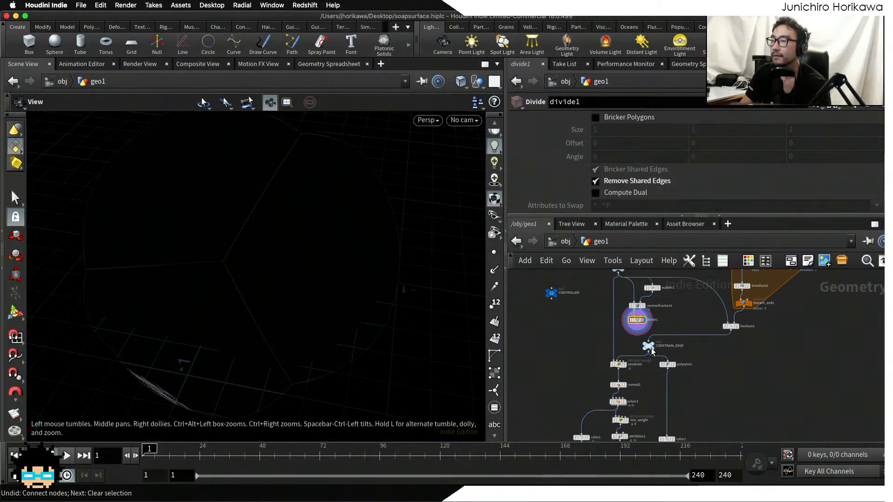
pyautogui.moveTo(647, 350); pyautogui.dragTo(718, 377)
pyautogui.scroll(7, 642, 338)
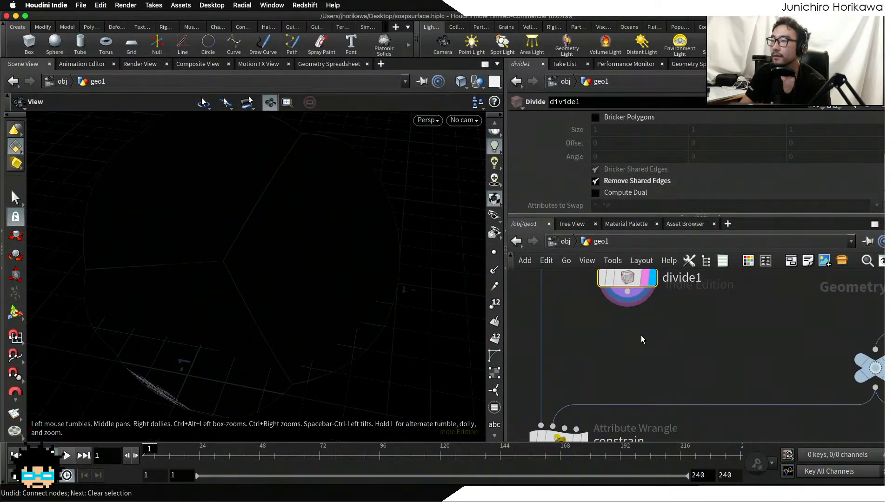
# - Add a Primitive node beneath divide1, connect divide1 to its first input and display it
pyautogui.moveTo(642, 320); pyautogui.dragTo(673, 397, button='middle')
pyautogui.press('Tab')
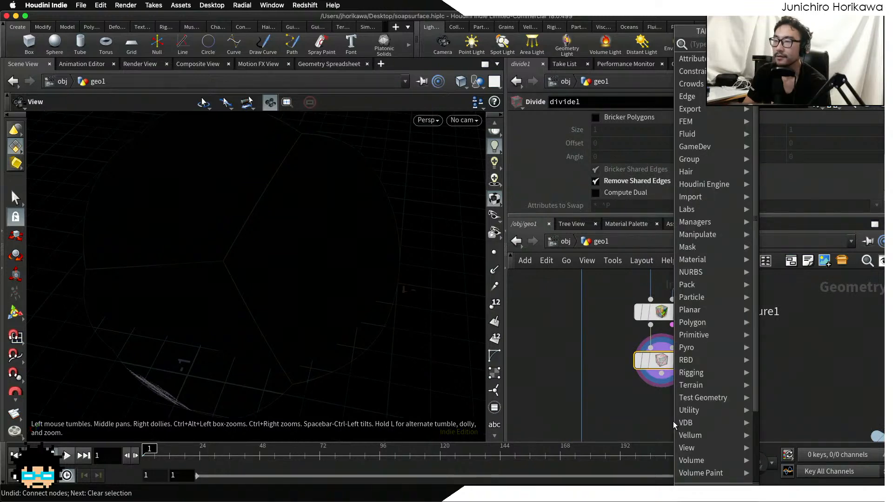
pyautogui.write('primi')
pyautogui.press('Return')
pyautogui.click(648, 406)
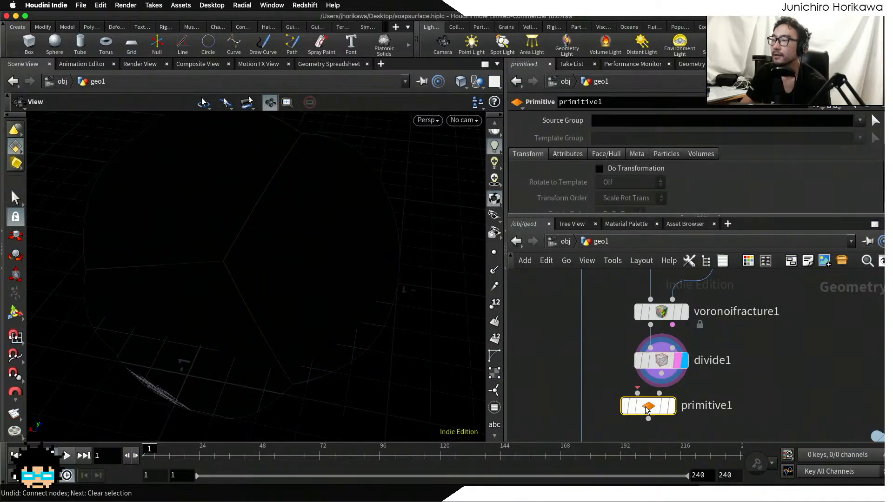
pyautogui.click(685, 413)
pyautogui.click(685, 416)
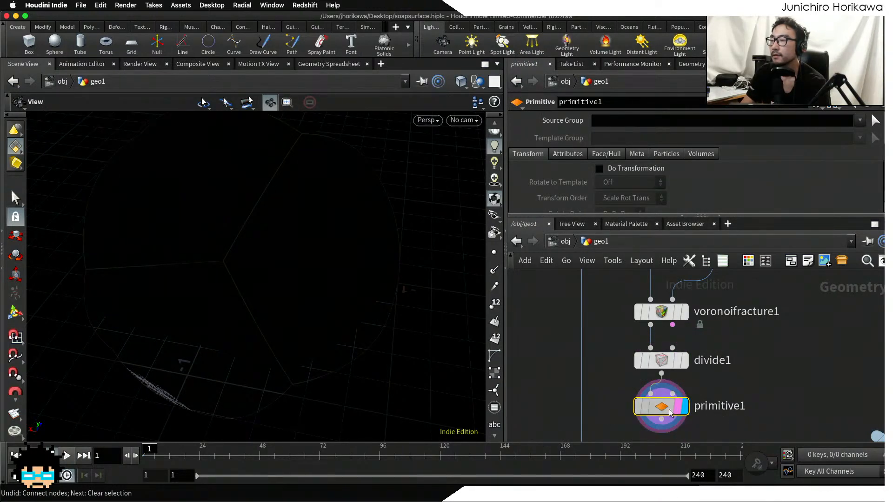
# - Set primitive1's Close U option to Unroll with Shared Points to turn the faces into open curves
pyautogui.click(608, 156)
pyautogui.scroll(-5, 610, 156)
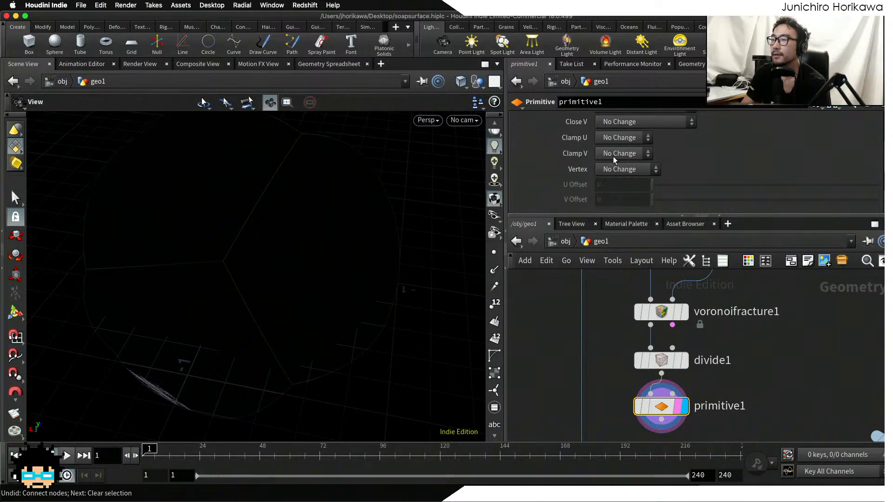
pyautogui.scroll(1, 614, 172)
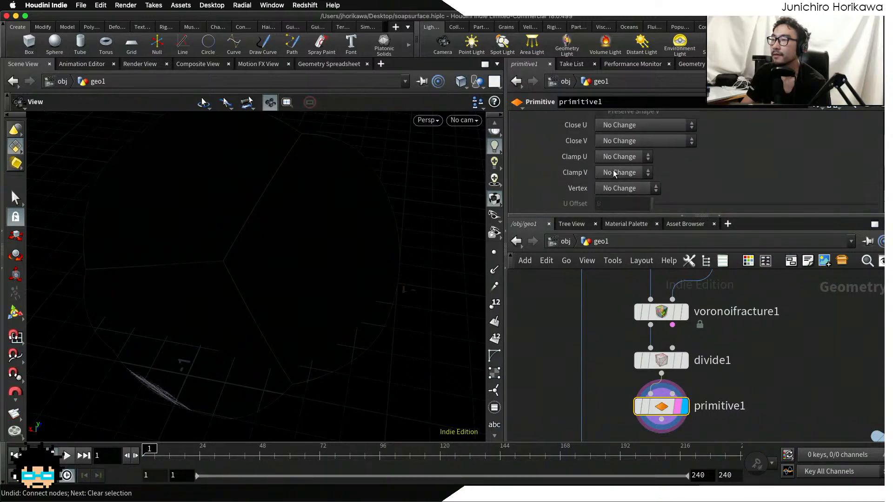
pyautogui.click(618, 126)
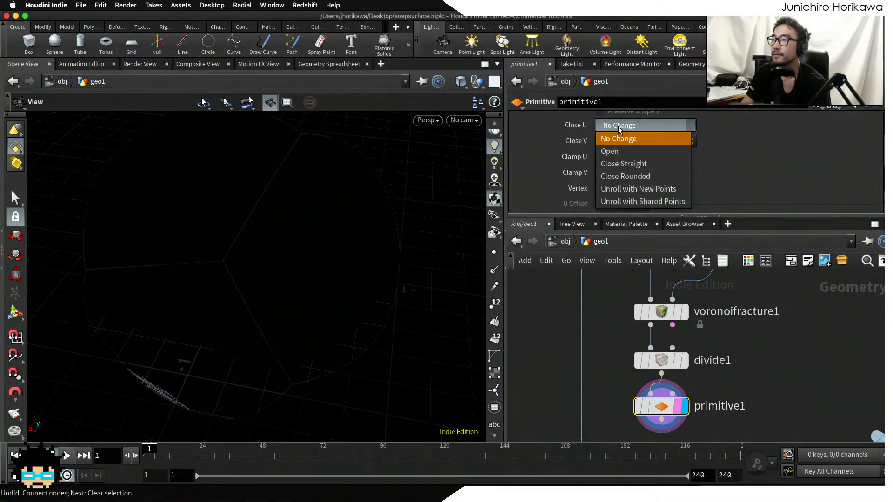
pyautogui.click(618, 202)
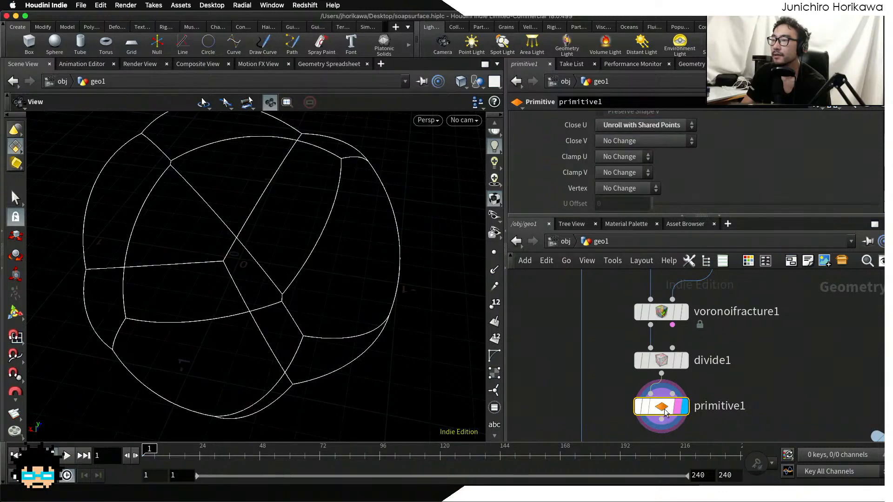
pyautogui.moveTo(279, 252)
pyautogui.mouseDown()
pyautogui.moveTo(357, 197)
pyautogui.moveTo(313, 195)
pyautogui.moveTo(303, 219)
pyautogui.moveTo(280, 235)
pyautogui.mouseUp()
# - Connect primitive1's output to CONSTRAIN_EDGE in place of the boolean1 connection
pyautogui.moveTo(759, 404); pyautogui.dragTo(667, 331, button='middle')
pyautogui.scroll(-1, 667, 331)
pyautogui.moveTo(789, 374); pyautogui.dragTo(741, 393)
pyautogui.moveTo(865, 329); pyautogui.dragTo(783, 351, button='middle')
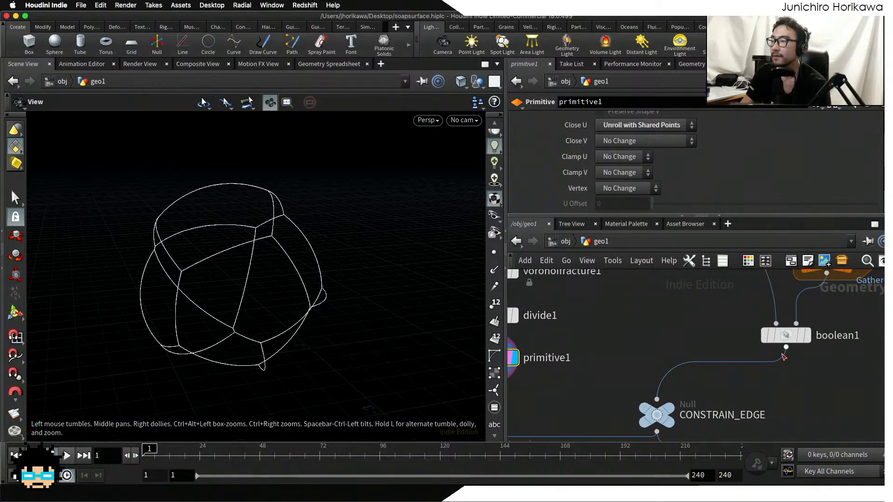
pyautogui.moveTo(785, 339); pyautogui.dragTo(776, 347)
pyautogui.scroll(-1, 671, 361)
pyautogui.moveTo(670, 361); pyautogui.dragTo(729, 346, button='middle')
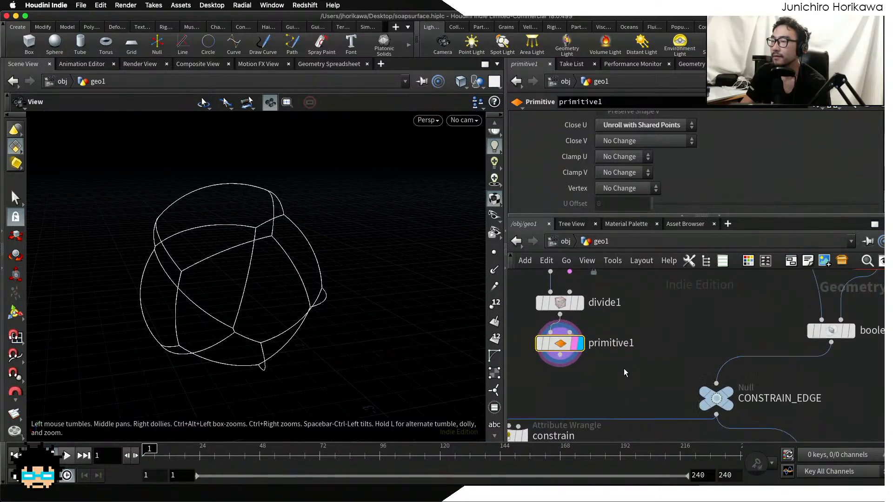
pyautogui.scroll(1, 578, 361)
pyautogui.moveTo(556, 351); pyautogui.dragTo(745, 386)
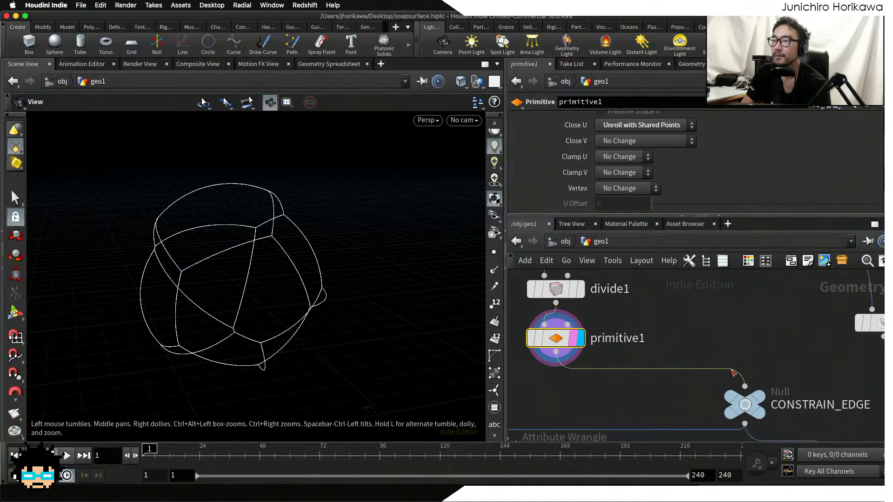
# - Display normal2 at the end of the network, play the simulation briefly and rewind to the first frame
pyautogui.moveTo(636, 412); pyautogui.dragTo(689, 355, button='middle')
pyautogui.scroll(-3, 329, 332)
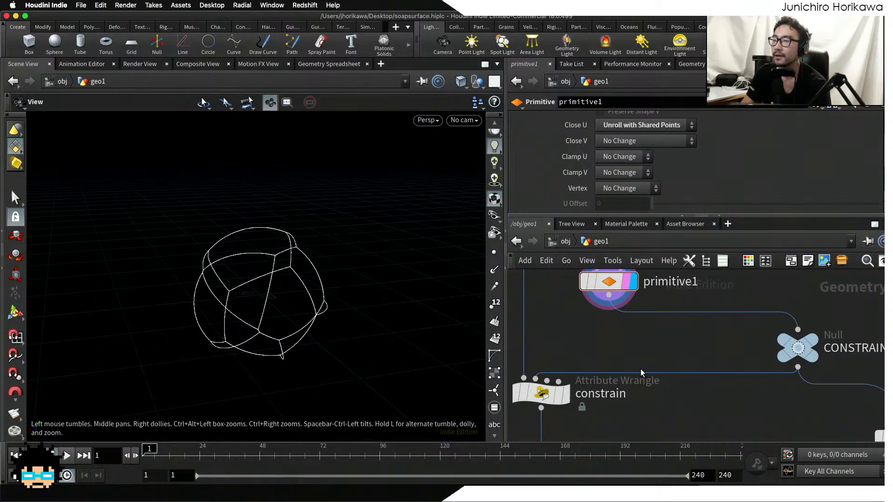
pyautogui.scroll(-7, 677, 340)
pyautogui.scroll(5, 691, 393)
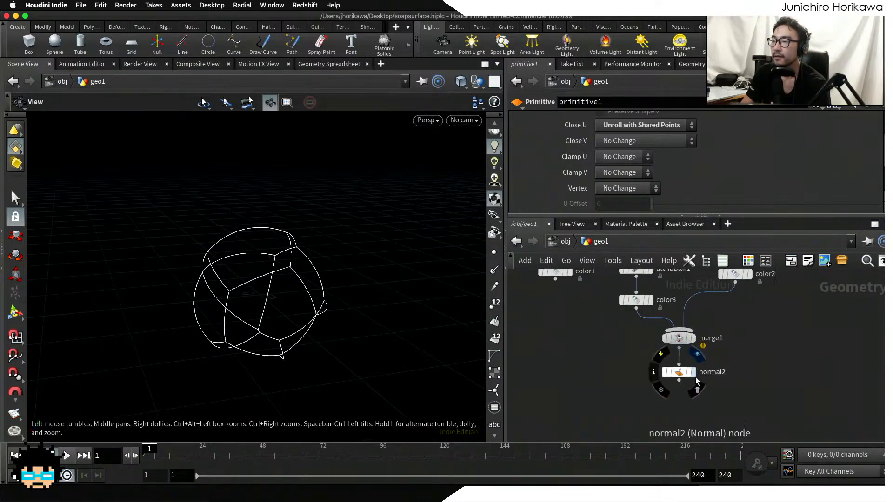
pyautogui.click(692, 374)
pyautogui.moveTo(320, 354); pyautogui.dragTo(136, 373)
pyautogui.click(62, 457)
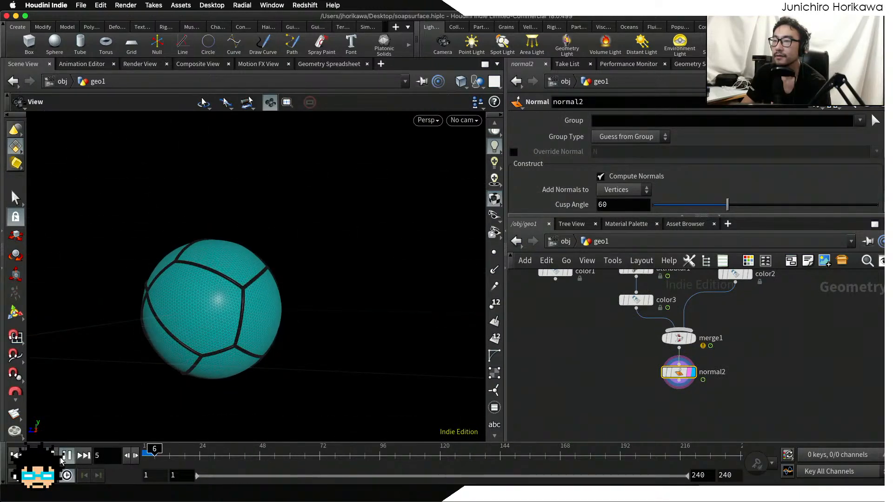
pyautogui.click(66, 456)
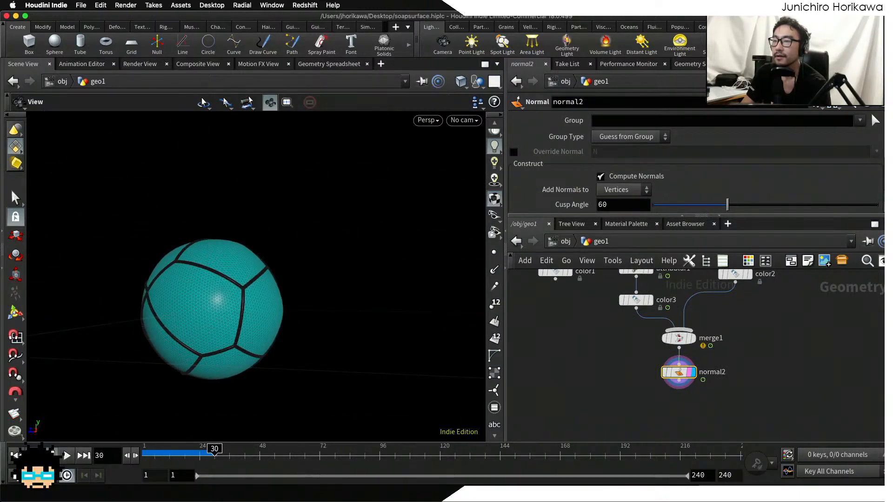
pyautogui.click(16, 455)
# - Set the speed on the CONTROLLER null to 0.1
pyautogui.moveTo(612, 362); pyautogui.dragTo(636, 438, button='middle')
pyautogui.scroll(-4, 645, 429)
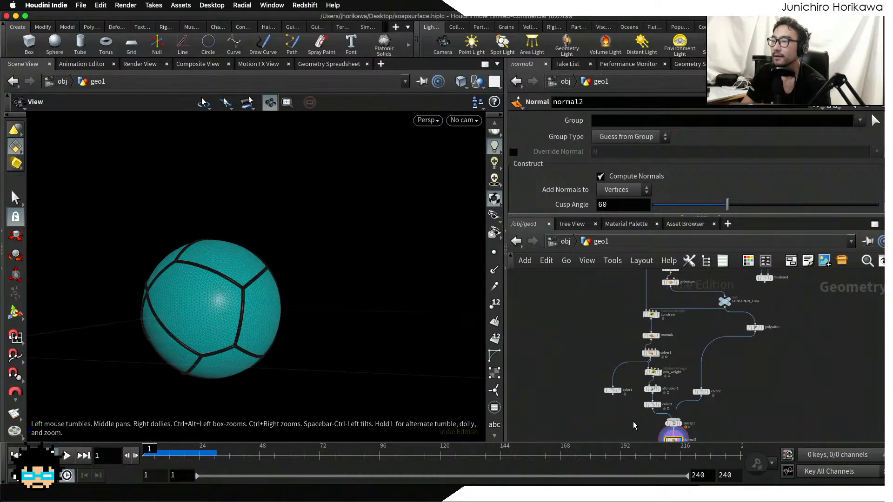
pyautogui.scroll(4, 645, 430)
pyautogui.moveTo(600, 272); pyautogui.dragTo(602, 347, button='middle')
pyautogui.moveTo(592, 288); pyautogui.dragTo(614, 438, button='middle')
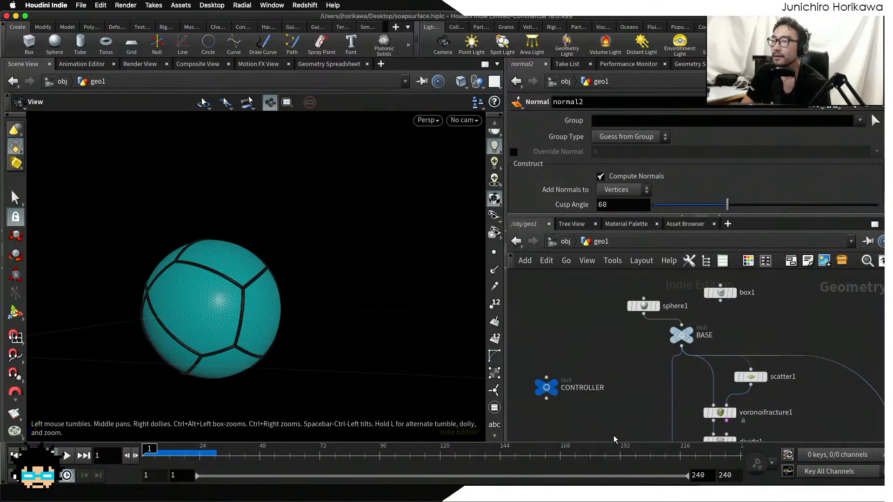
pyautogui.scroll(4, 562, 384)
pyautogui.click(540, 390)
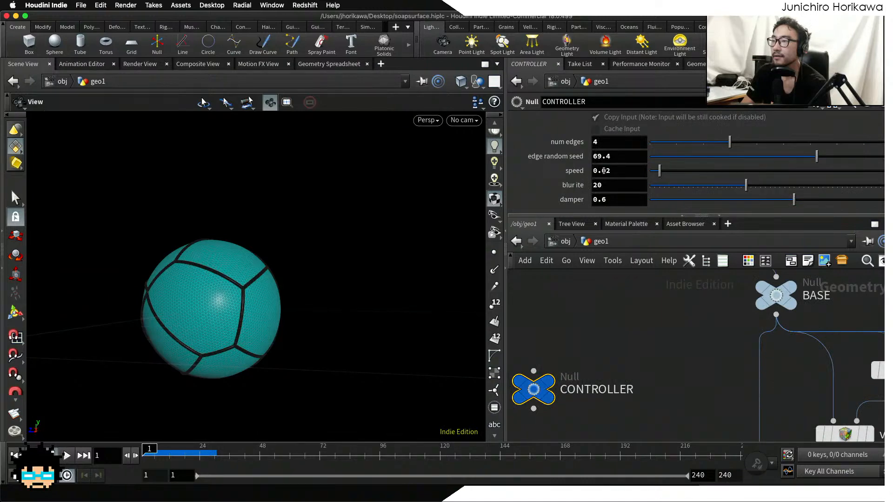
pyautogui.doubleClick(604, 170)
pyautogui.write('0.1')
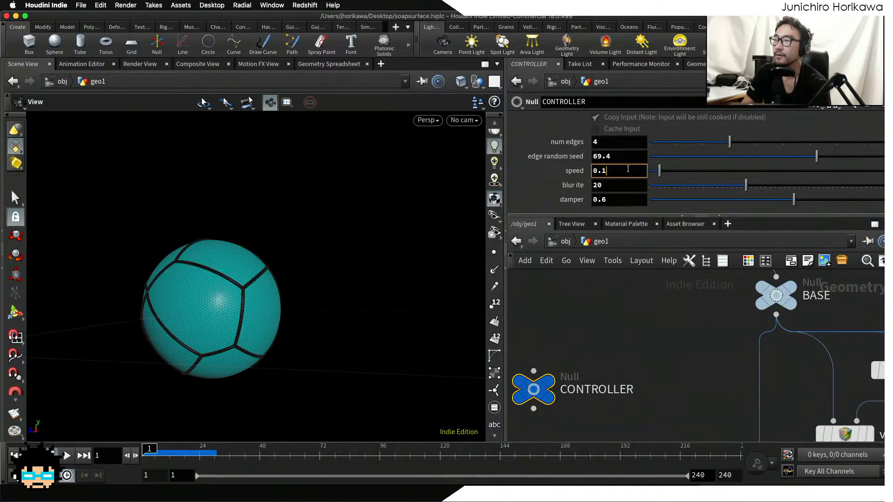
pyautogui.press('Return')
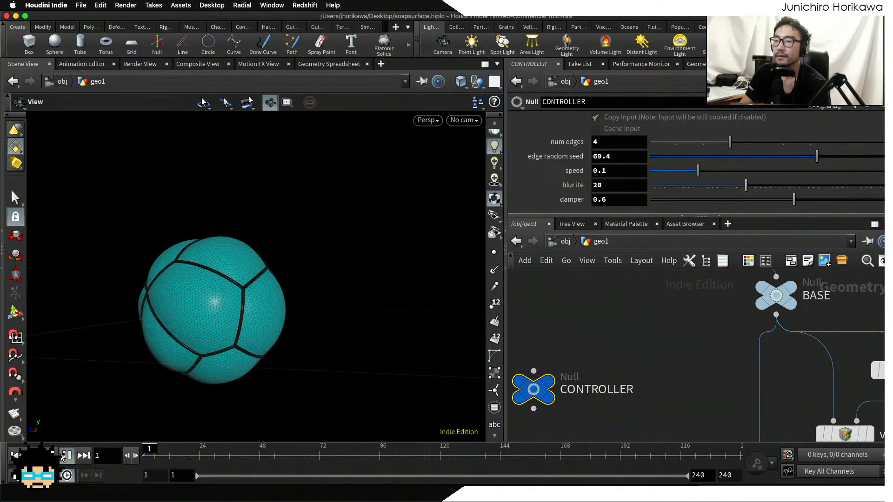
# - Play the simulation while orbiting around the growing bubbles, and stop it to examine their shape
pyautogui.click(67, 455)
pyautogui.moveTo(217, 284); pyautogui.dragTo(221, 262)
pyautogui.moveTo(223, 265); pyautogui.dragTo(358, 255)
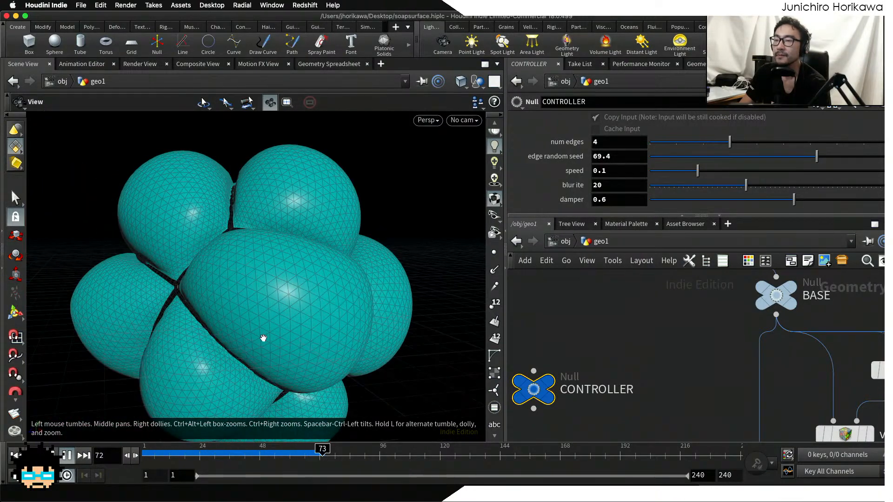
pyautogui.click(67, 455)
# - Set scatter1's Force Total Count to 20 to split the sphere into more Voronoi pieces
pyautogui.scroll(-8, 606, 356)
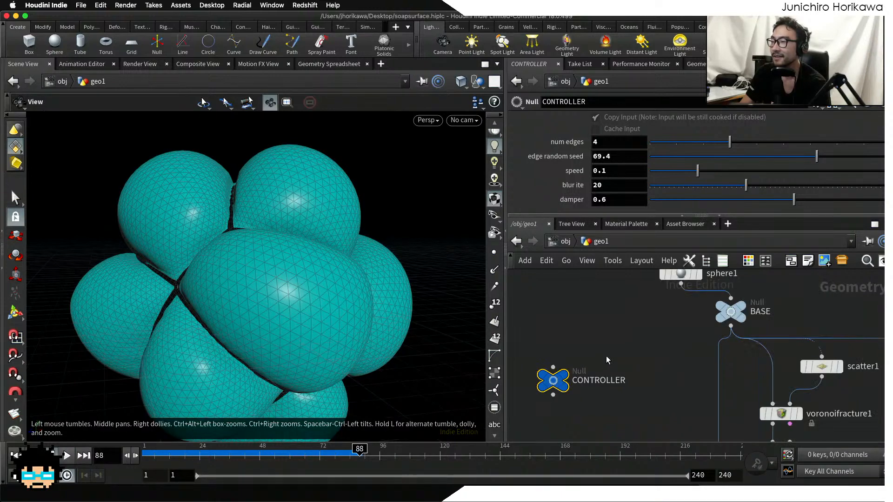
pyautogui.scroll(5, 701, 360)
pyautogui.scroll(1, 607, 364)
pyautogui.click(604, 361)
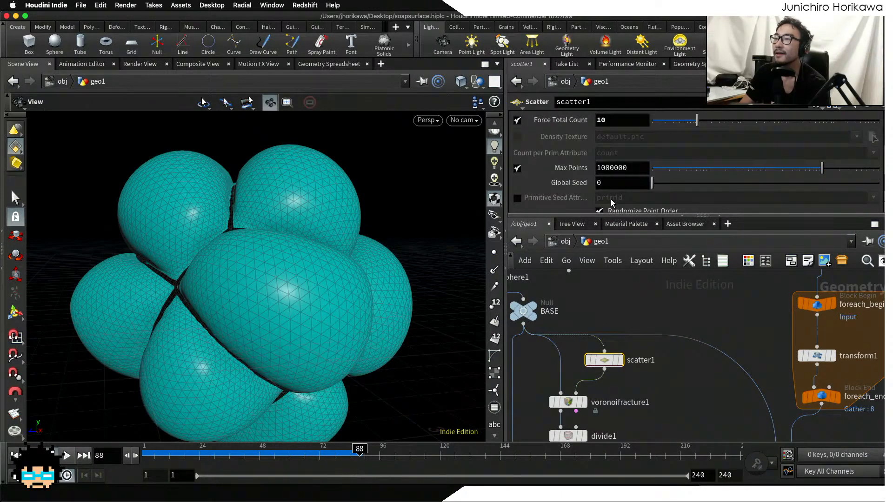
pyautogui.write('2')
pyautogui.press('Return')
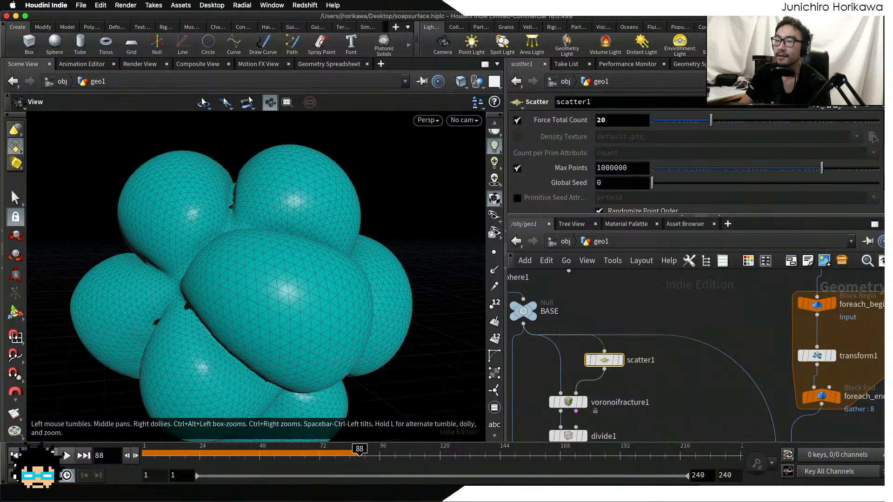
# - Rewind to the first frame and briefly play the simulation with the increased scatter count
pyautogui.click(15, 455)
pyautogui.click(67, 456)
pyautogui.click(67, 458)
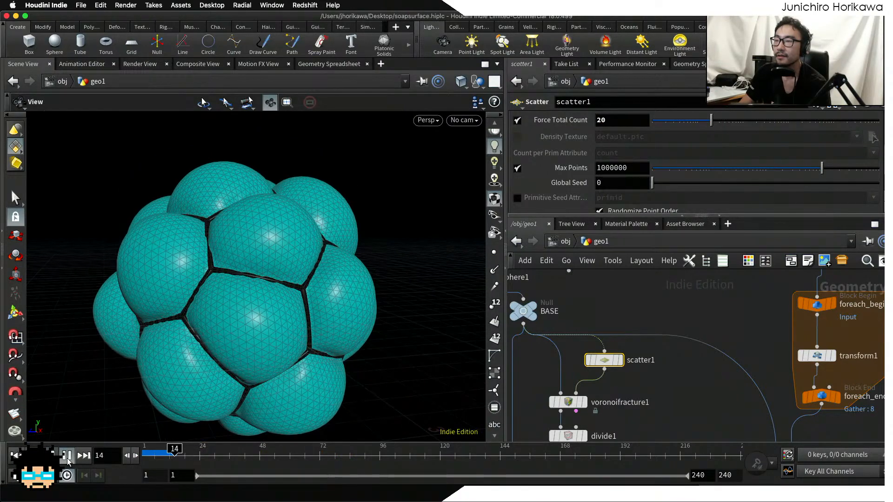
# - Set the CONTROLLER null's blur ite to 10 and its speed to 0.2
pyautogui.scroll(-5, 550, 387)
pyautogui.scroll(8, 559, 367)
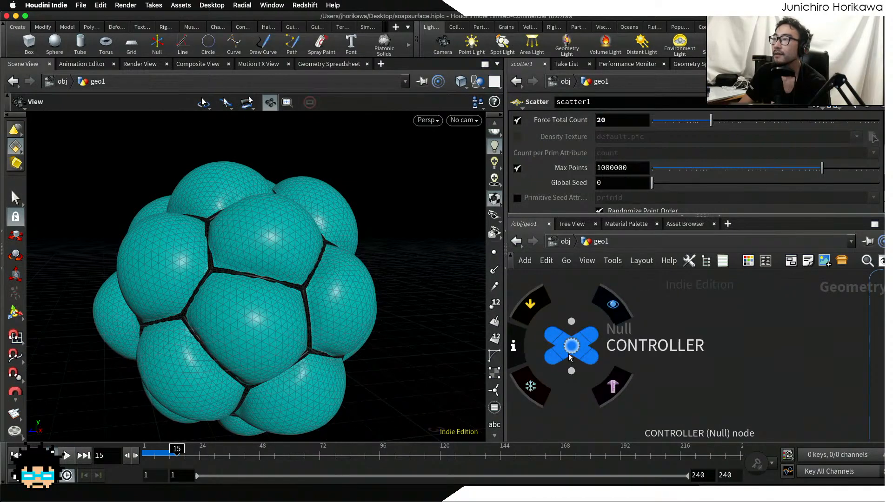
pyautogui.click(571, 353)
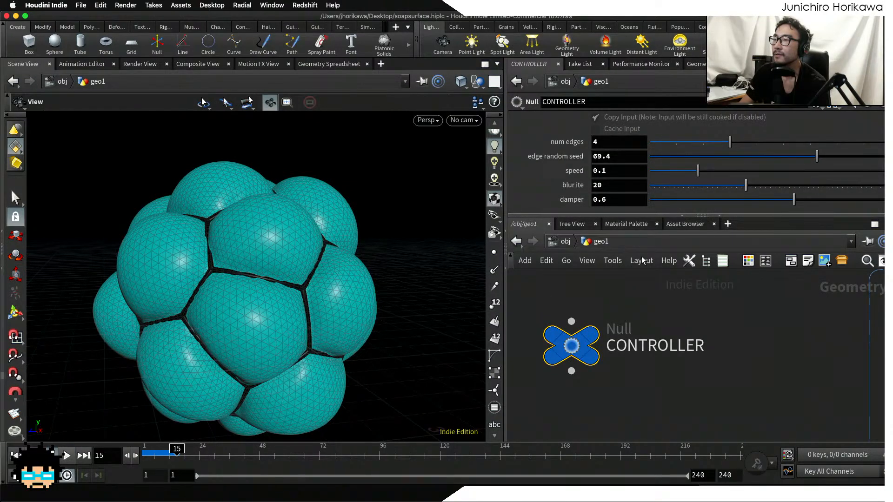
pyautogui.doubleClick(606, 185)
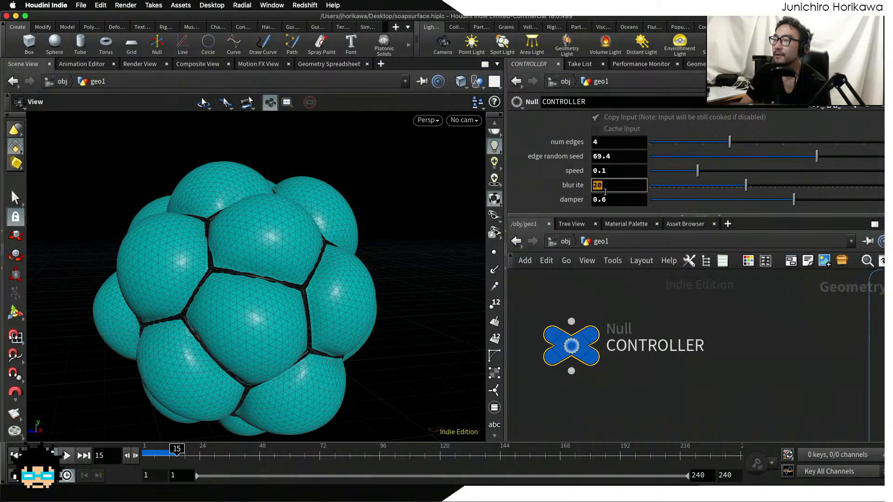
pyautogui.write('10')
pyautogui.press('Return')
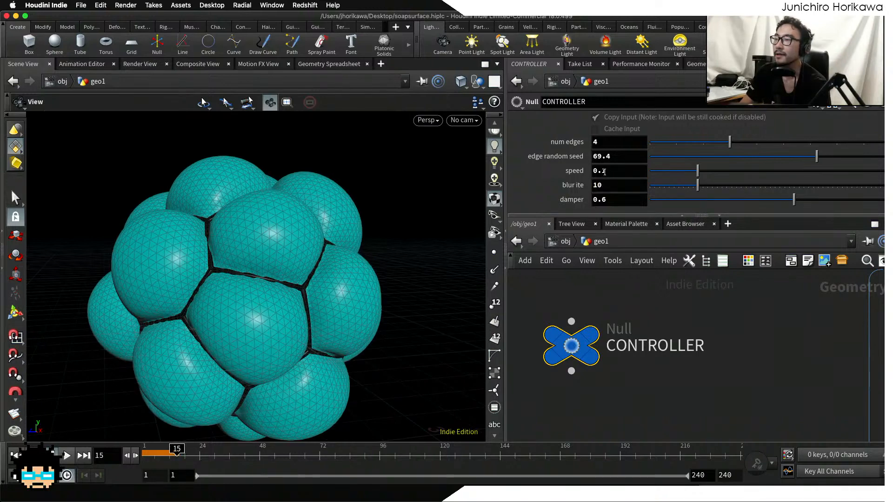
pyautogui.click(612, 171)
pyautogui.press('BackSpace')
pyautogui.press('Return')
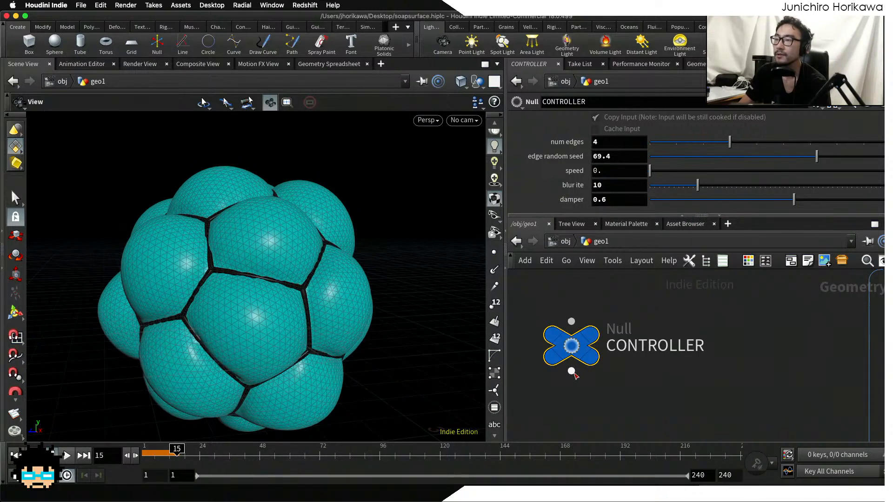
pyautogui.write('2')
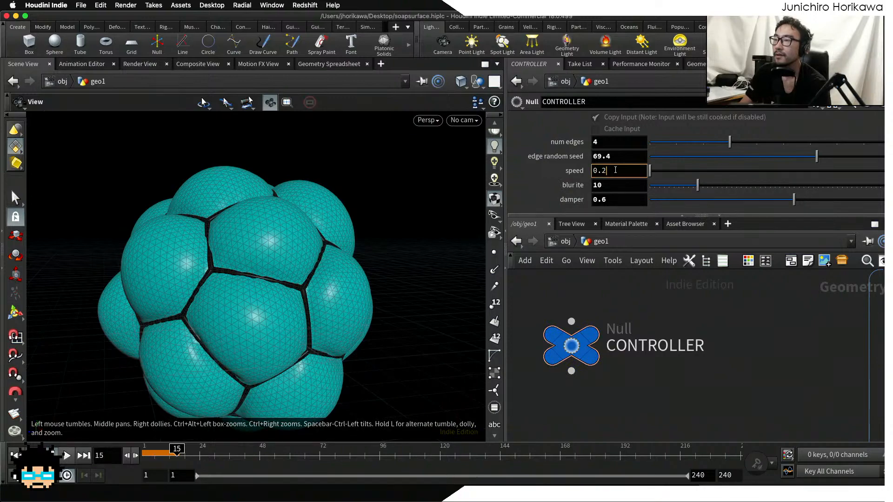
pyautogui.press('Return')
# - Replay the simulation from the first frame to check the new blur and speed settings
pyautogui.click(14, 455)
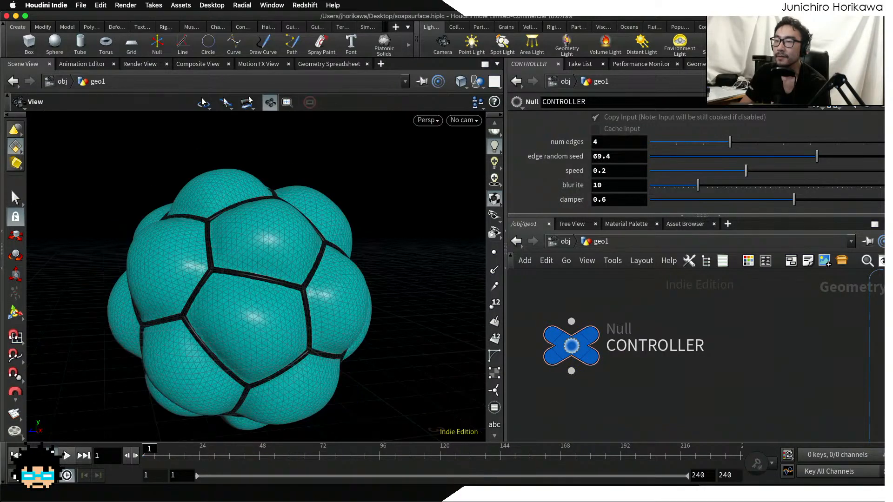
pyautogui.click(66, 455)
pyautogui.click(67, 456)
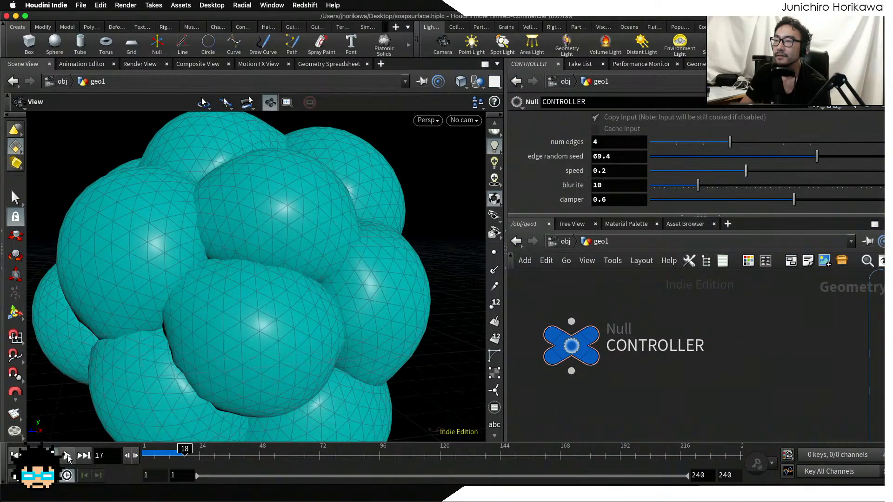
# - Set the CONTROLLER null's damper to 0.4
pyautogui.moveTo(600, 201); pyautogui.dragTo(618, 204)
pyautogui.write('4')
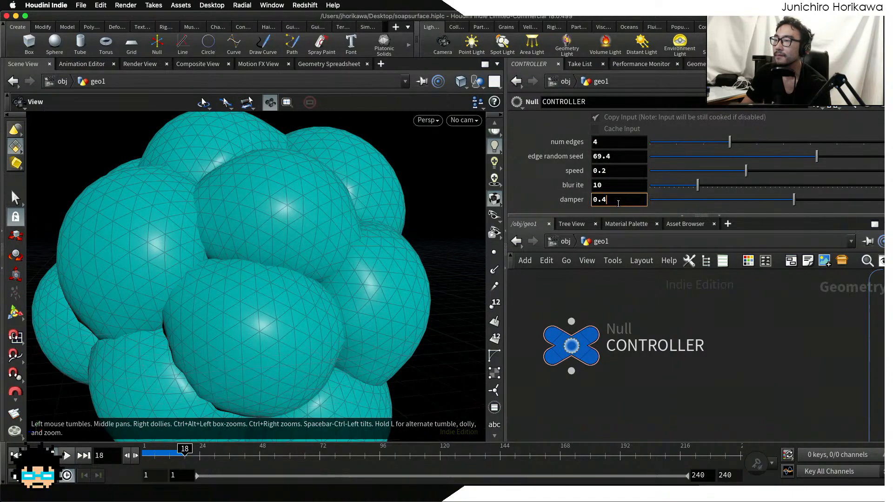
pyautogui.press('Return')
# - Play the simulation with the new damper, inspecting the whole bubble cluster from another angle, and stop playback
pyautogui.click(65, 458)
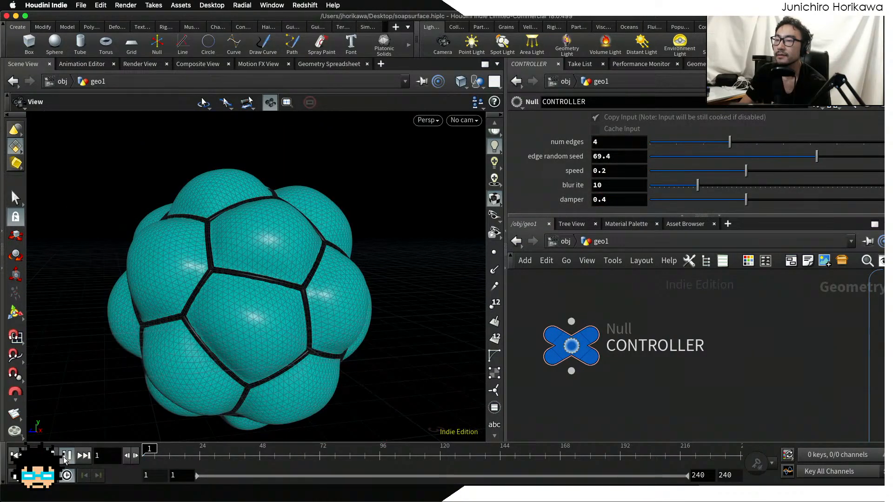
pyautogui.moveTo(246, 287); pyautogui.dragTo(324, 288, button='right')
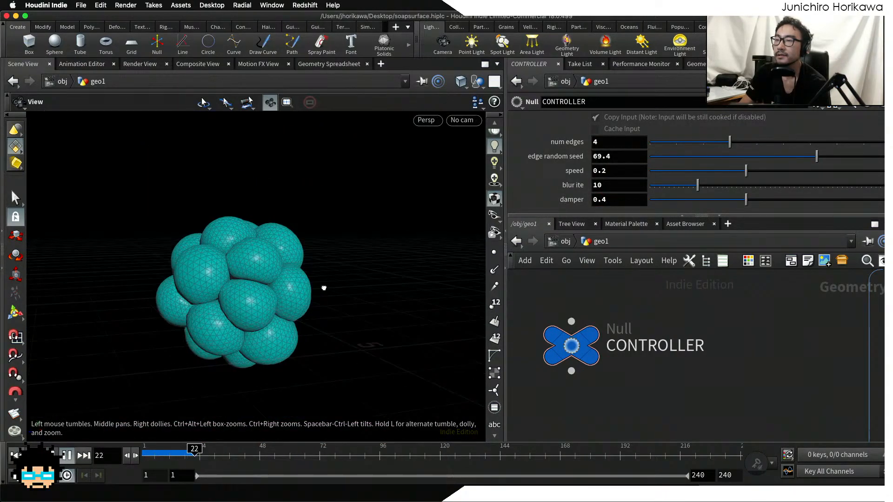
pyautogui.moveTo(324, 288); pyautogui.dragTo(236, 319)
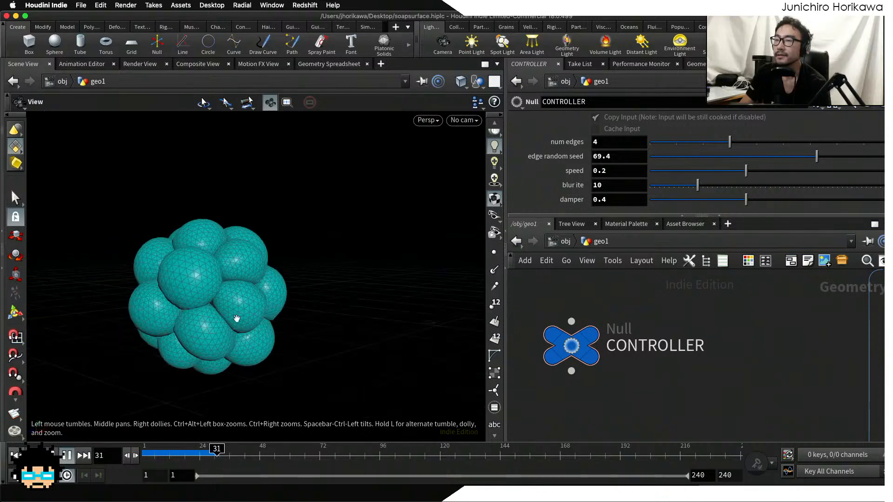
pyautogui.click(68, 456)
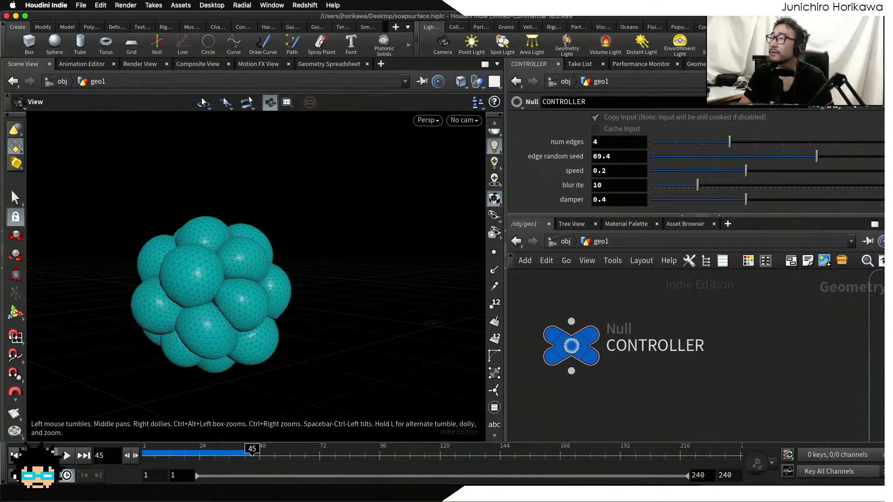
pyautogui.scroll(-6, 661, 352)
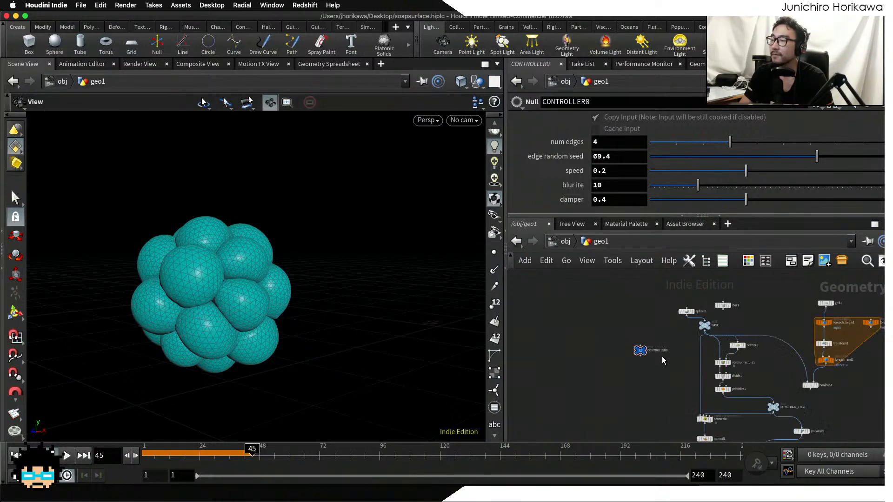
# - Undo the accidental rename of the CONTROLLER null
pyautogui.moveTo(671, 351); pyautogui.dragTo(628, 280, button='middle')
pyautogui.press('super+z')
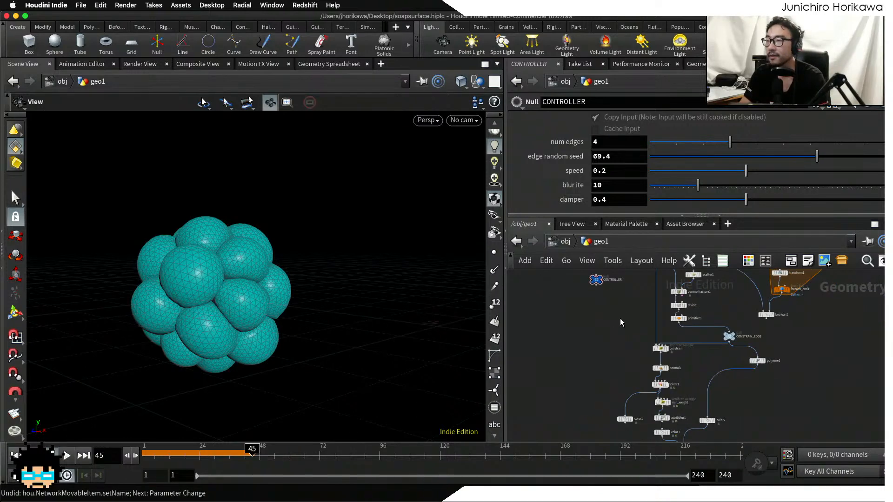
# - Open solver1's inner network and examine its node chain from offset through attribblur1 and normal1 to damper
pyautogui.scroll(5, 638, 363)
pyautogui.moveTo(639, 344); pyautogui.dragTo(581, 300, button='middle')
pyautogui.scroll(5, 607, 339)
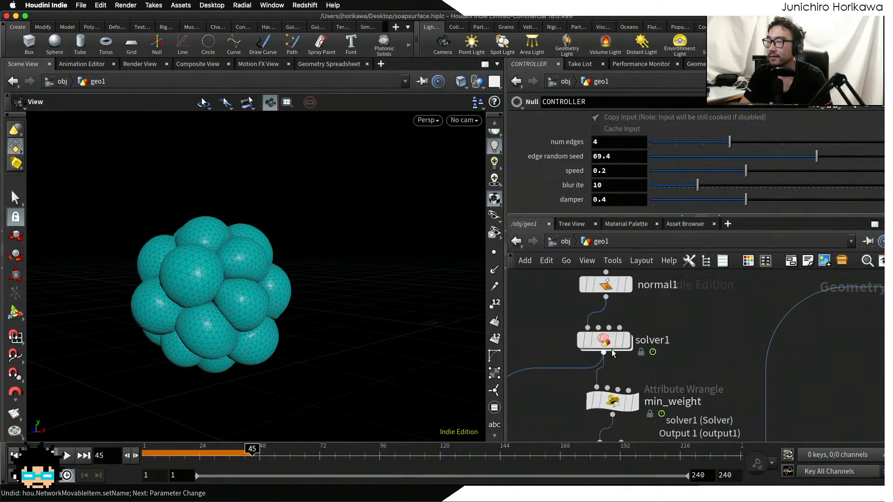
pyautogui.doubleClick(604, 339)
pyautogui.scroll(3, 605, 337)
pyautogui.moveTo(600, 334); pyautogui.dragTo(581, 293, button='middle')
pyautogui.scroll(-5, 604, 366)
pyautogui.moveTo(606, 393); pyautogui.dragTo(605, 321, button='middle')
pyautogui.scroll(2, 605, 322)
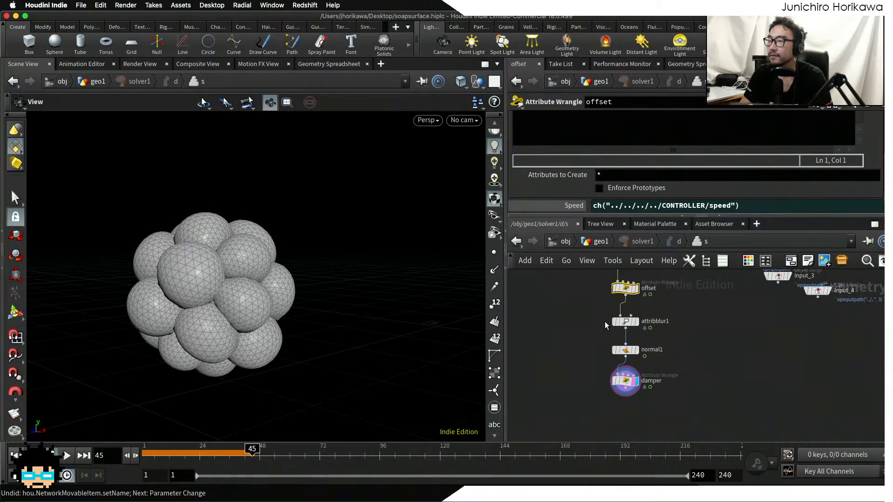
pyautogui.moveTo(692, 341); pyautogui.dragTo(675, 420, button='middle')
pyautogui.scroll(3, 662, 392)
pyautogui.scroll(1, 635, 326)
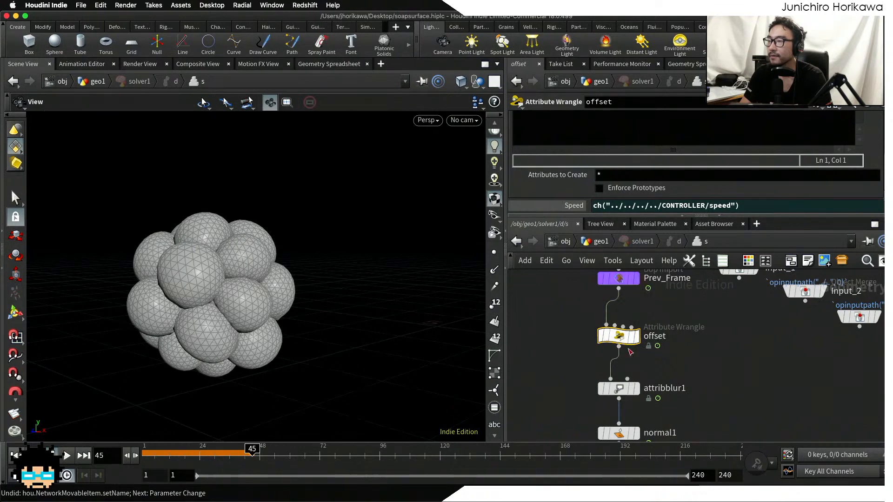
# - Select the damper wrangle and resize its parameter area to examine the intersect code and the Damper channel reference
pyautogui.moveTo(660, 367); pyautogui.dragTo(619, 307, button='middle')
pyautogui.click(613, 384)
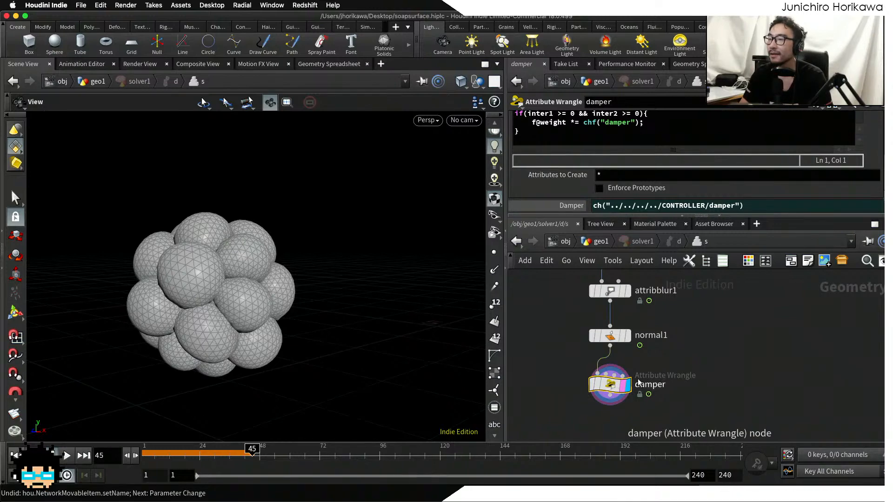
pyautogui.moveTo(630, 381)
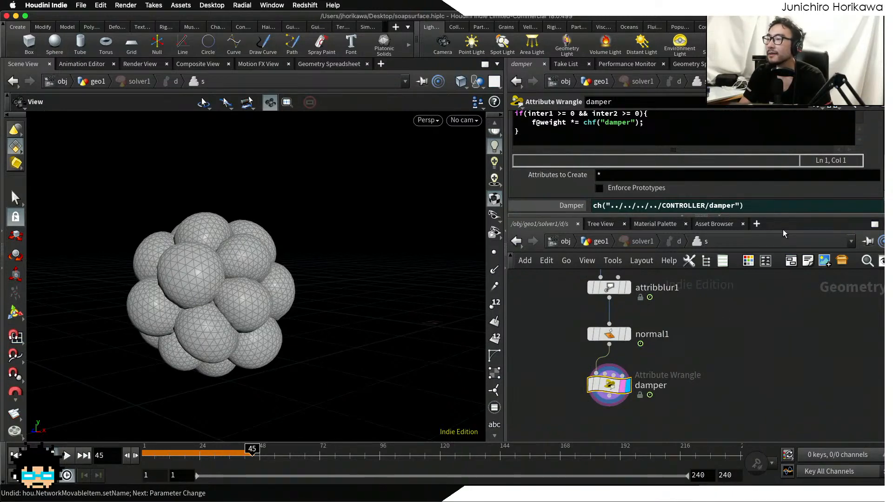
pyautogui.moveTo(786, 216); pyautogui.dragTo(783, 284)
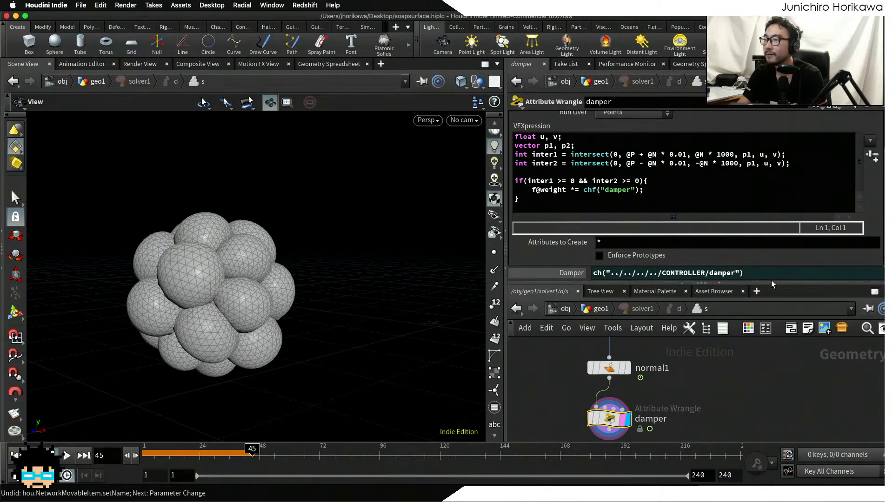
pyautogui.moveTo(771, 282); pyautogui.dragTo(769, 247)
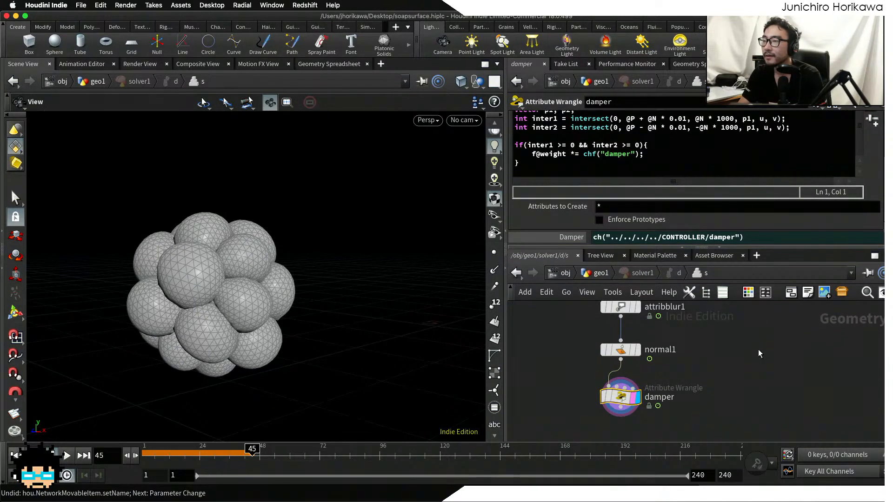
pyautogui.scroll(3, 758, 350)
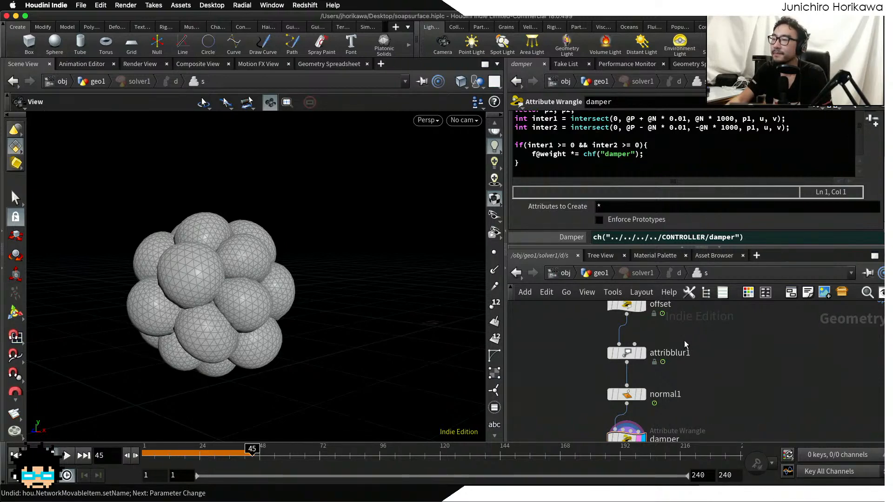
pyautogui.moveTo(740, 250); pyautogui.dragTo(738, 262)
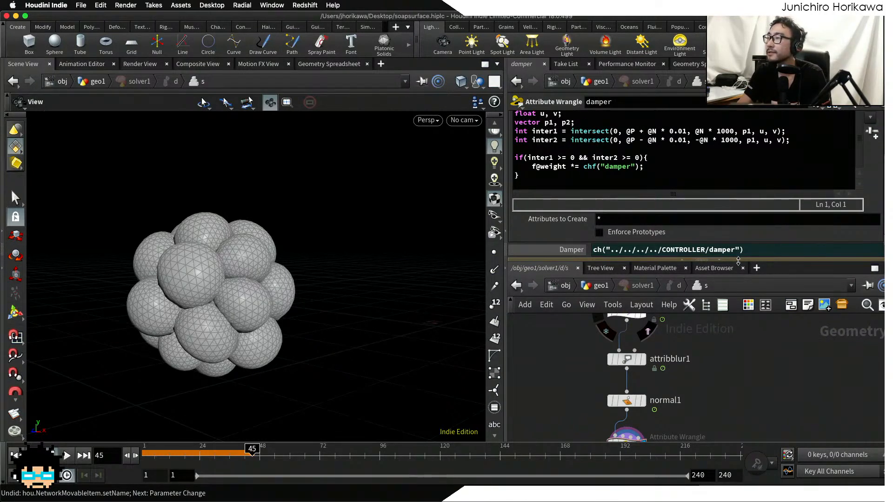
pyautogui.moveTo(739, 261); pyautogui.dragTo(743, 249)
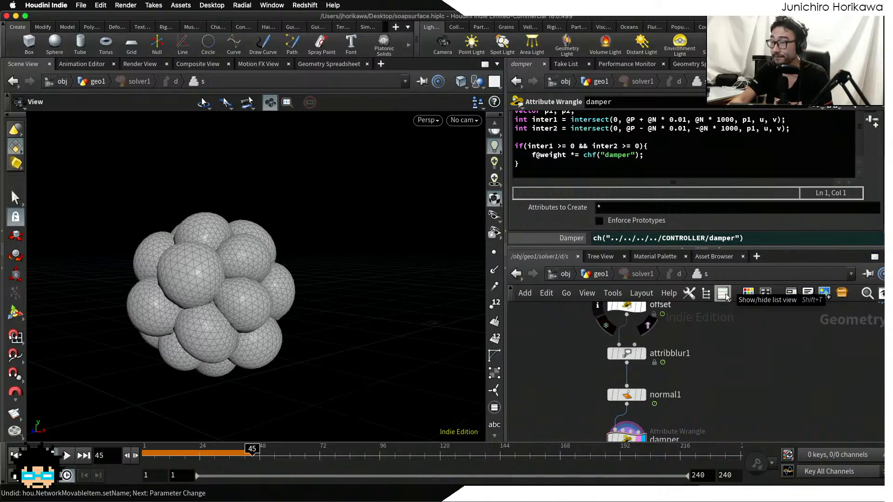
# - Examine the damper wrangle's two intersect lines, highlighting the 1000 ray-length multiplier in the inter2 line
pyautogui.hscroll(-3, 683, 364)
pyautogui.scroll(-2, 670, 353)
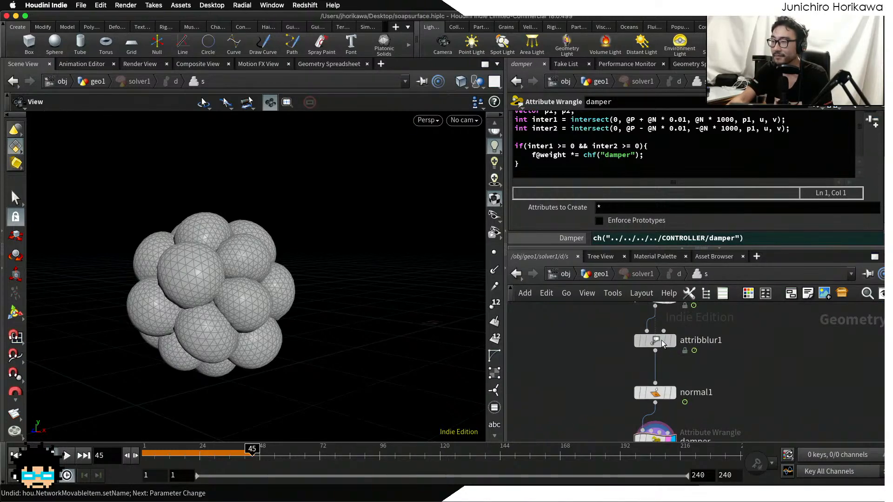
pyautogui.scroll(-1, 674, 365)
pyautogui.hscroll(-1, 677, 363)
pyautogui.moveTo(660, 385); pyautogui.dragTo(664, 370)
pyautogui.moveTo(664, 370)
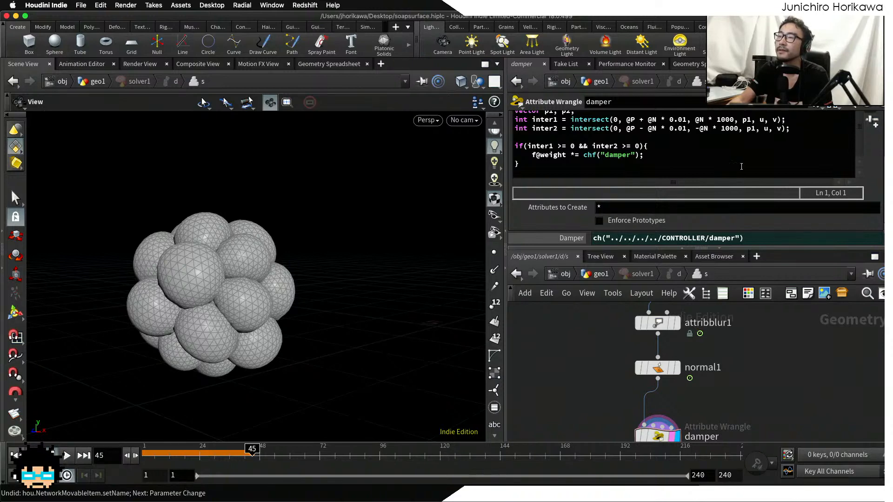
pyautogui.click(730, 142)
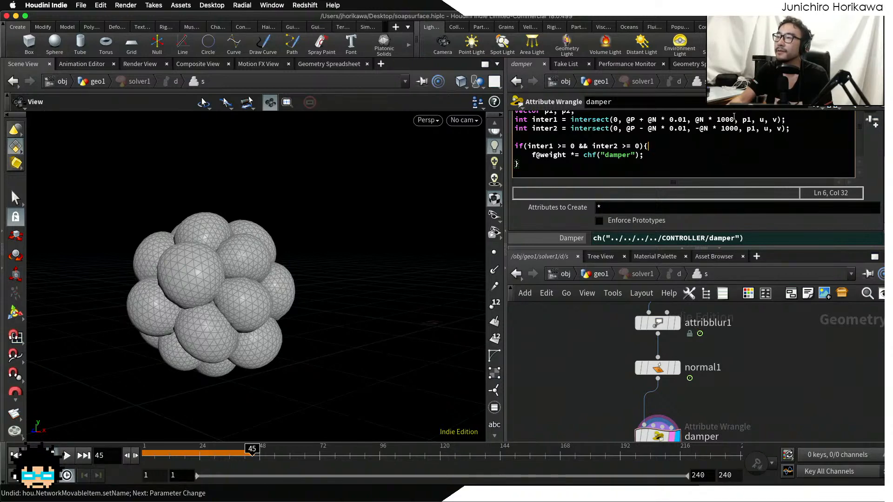
pyautogui.moveTo(734, 118)
pyautogui.mouseDown()
pyautogui.moveTo(719, 119)
pyautogui.moveTo(721, 130)
pyautogui.mouseUp()
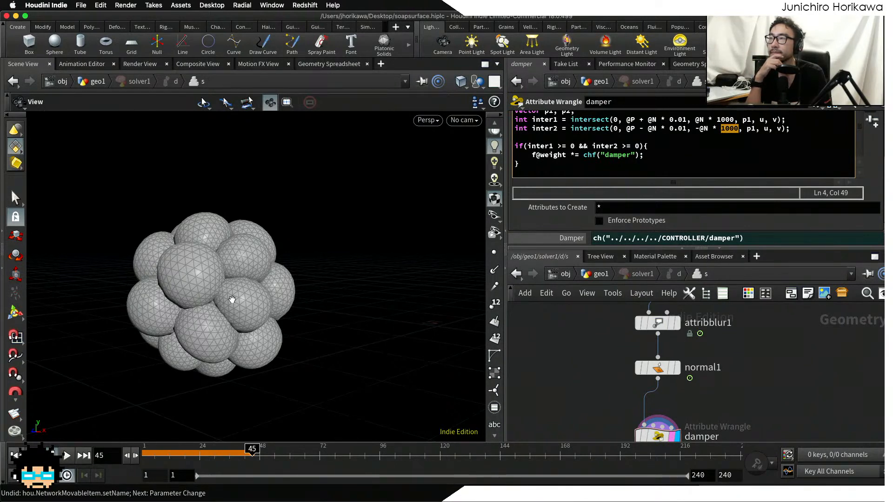
# - Inspect the bubble cluster up close, then return to the geo1 network with the timeline at frame 1
pyautogui.scroll(4, 245, 320)
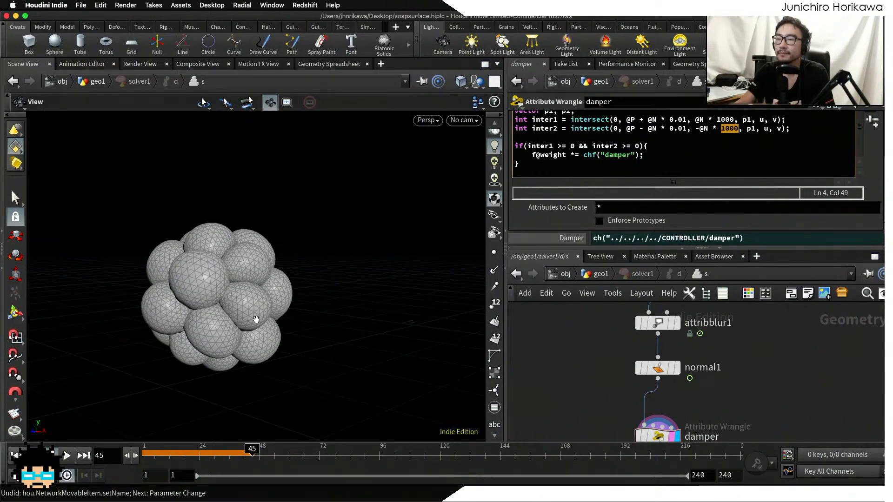
pyautogui.moveTo(245, 320); pyautogui.dragTo(303, 305)
pyautogui.scroll(5, 224, 285)
pyautogui.scroll(-4, 205, 268)
pyautogui.click(596, 275)
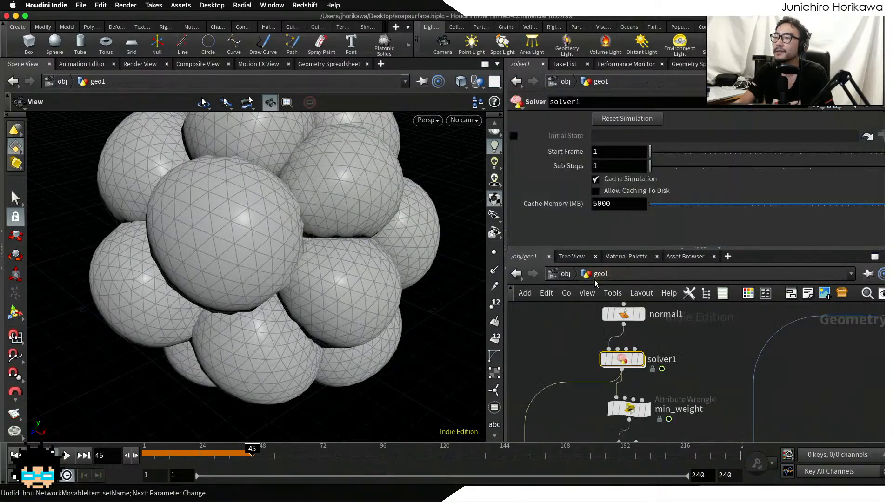
pyautogui.moveTo(172, 454); pyautogui.dragTo(139, 454)
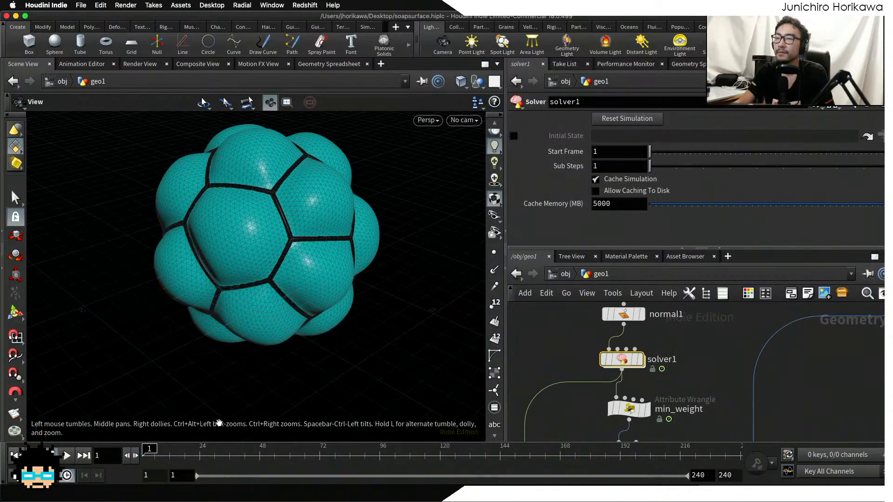
pyautogui.scroll(-5, 700, 362)
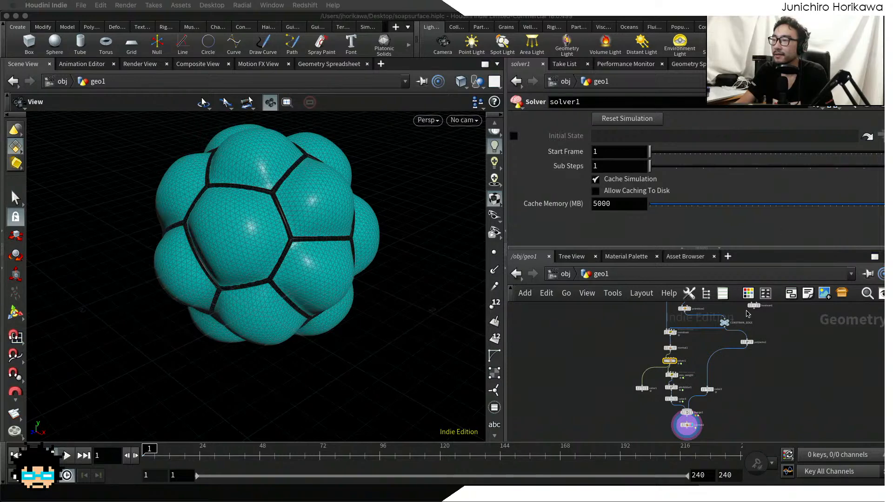
pyautogui.click(749, 385)
pyautogui.scroll(3, 716, 391)
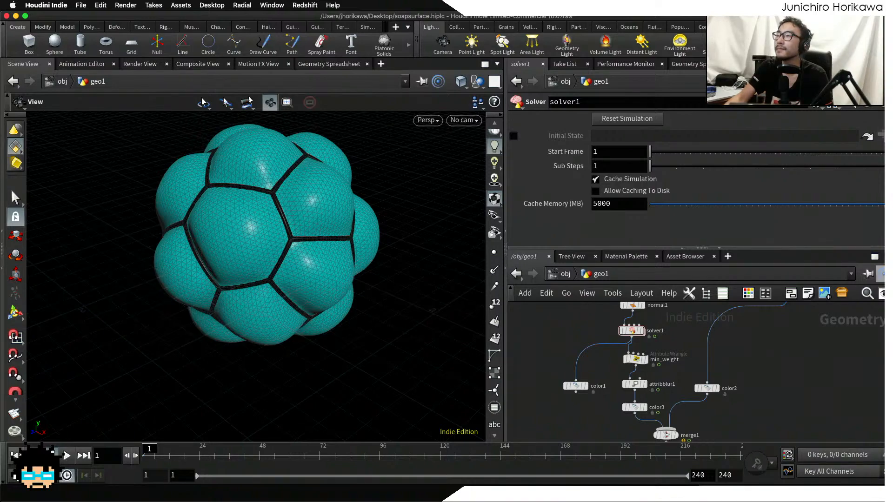
pyautogui.hotkey('ctrl', 'Up')
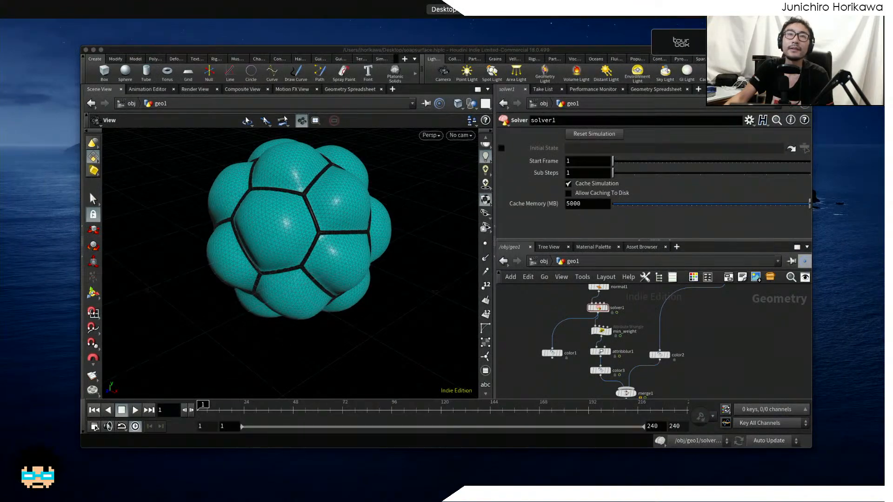
pyautogui.hotkey('ctrl', 'Up')
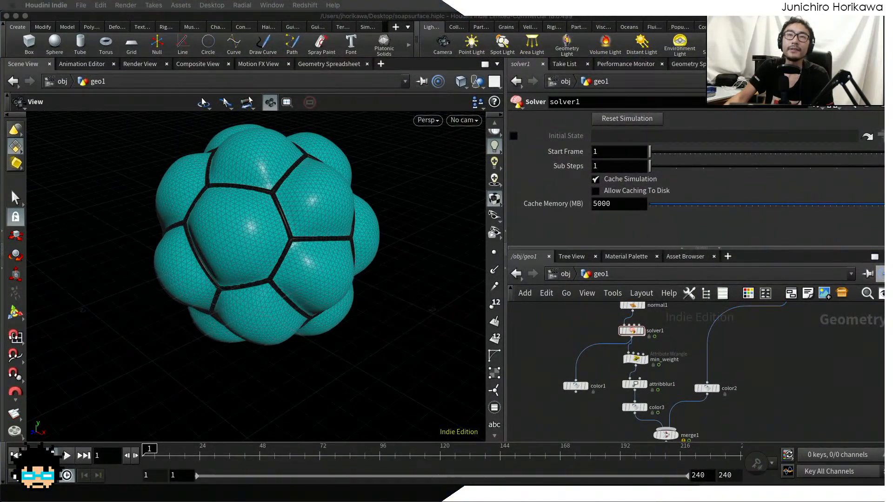